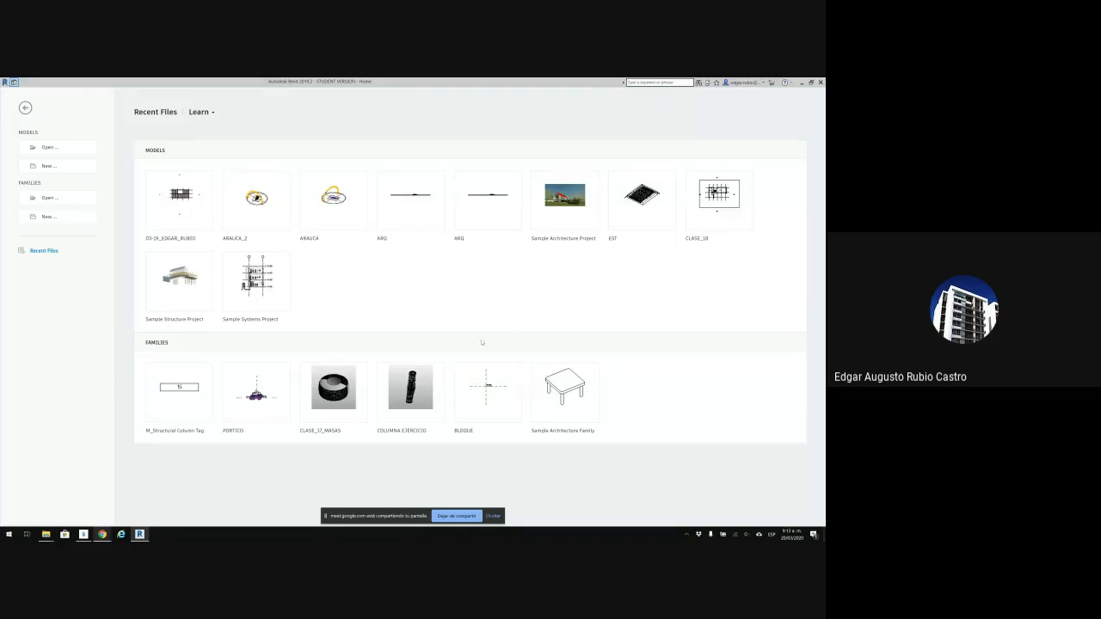
Open the MED_2020S1_01 folder inside PARA_ENVIAR in File Explorer and minimize Revit to expose the desktop.
mouse_move(46, 534)
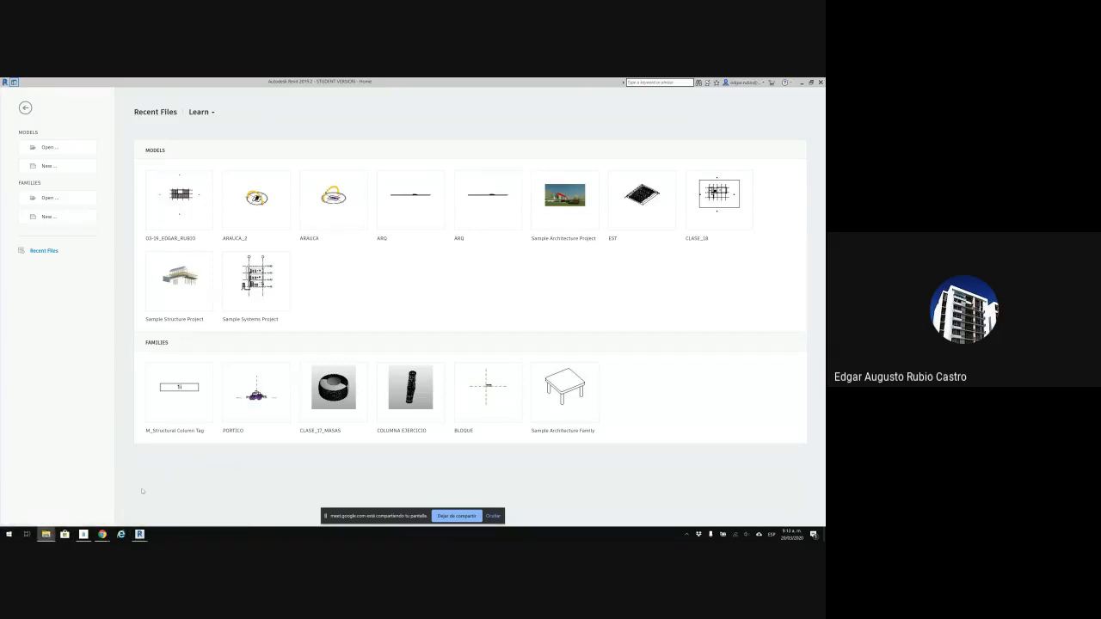
click(143, 491)
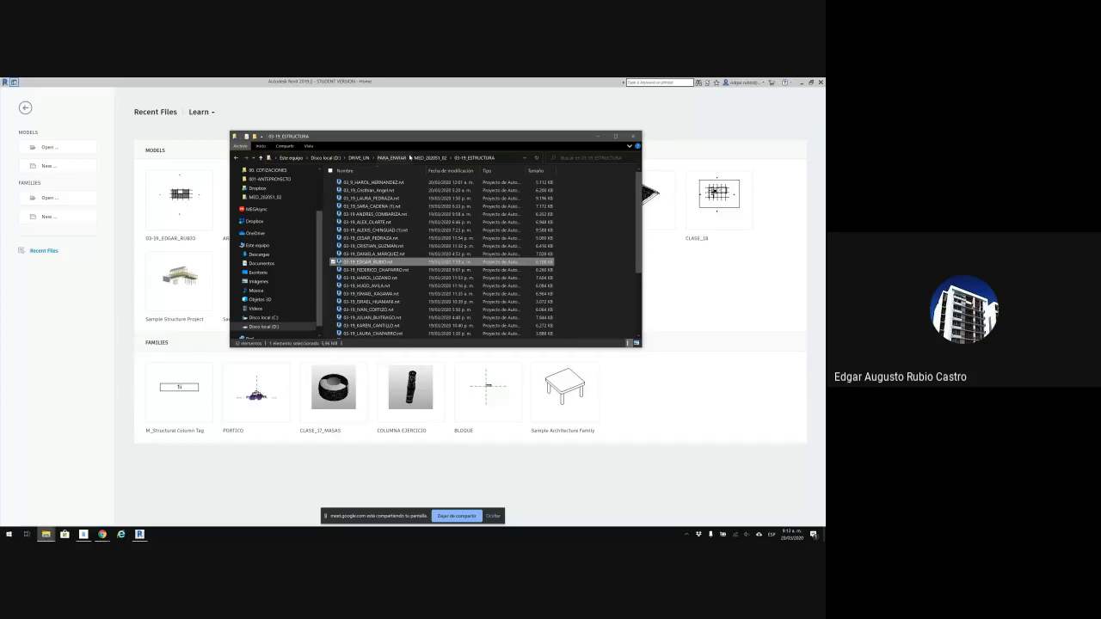
click(395, 158)
double_click(396, 209)
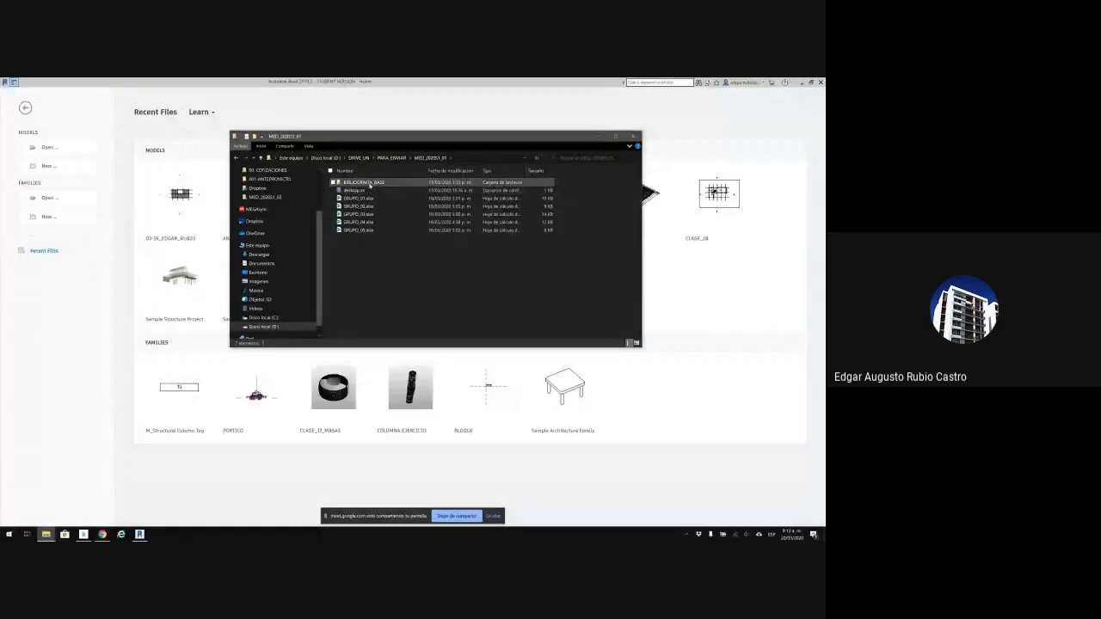
click(802, 83)
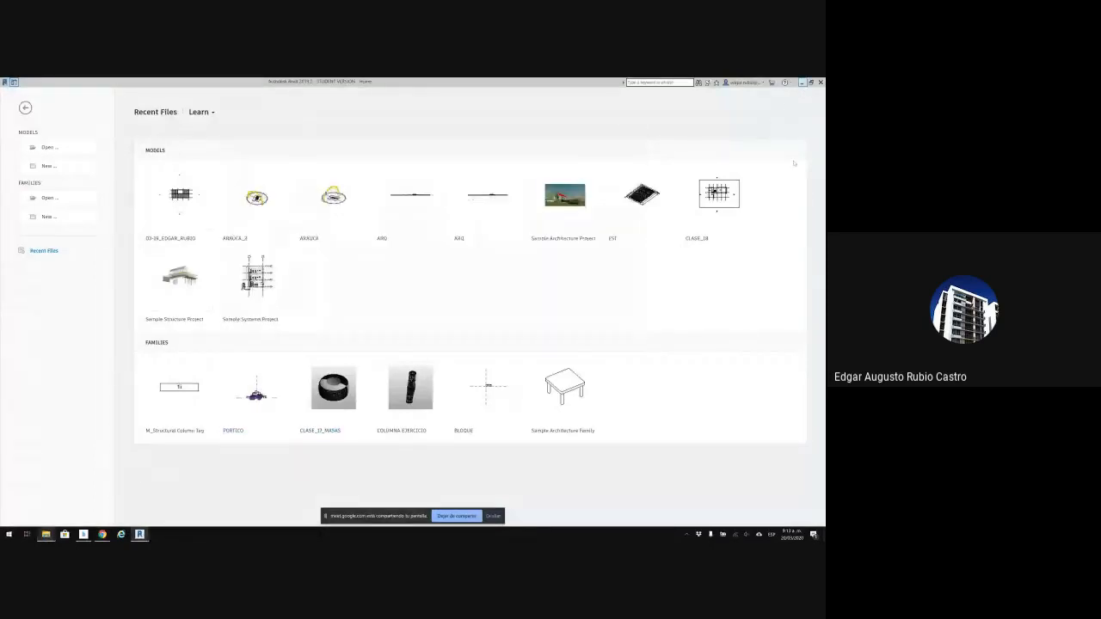
click(801, 83)
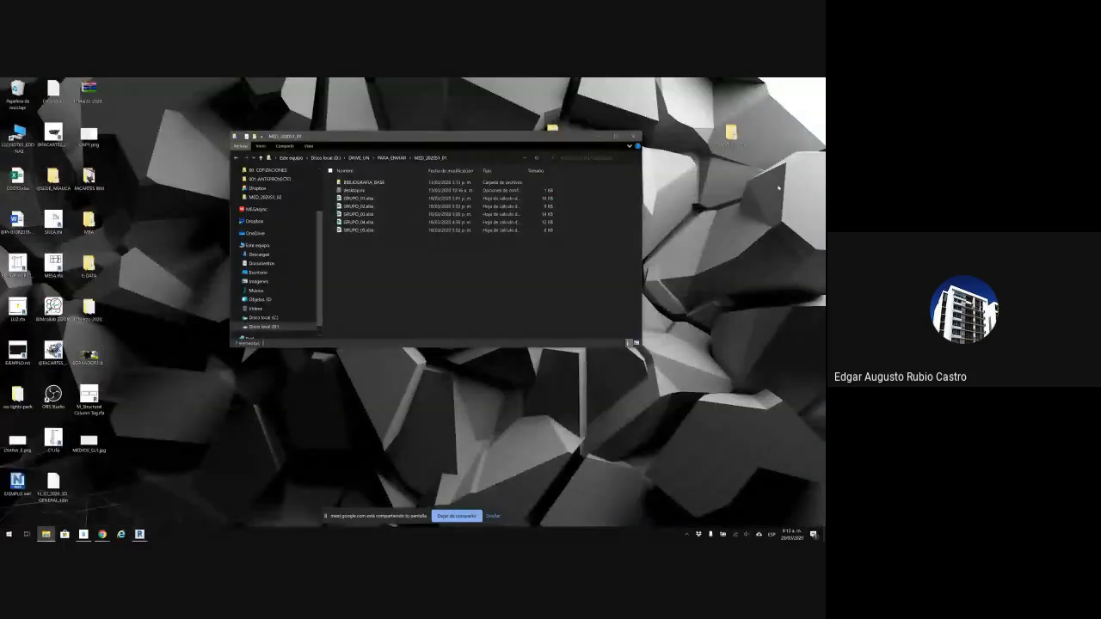
Move the PLANTILLA_FAMILIAS folder from the desktop into MED_2020S1_01, leaving the VIDEOS folder on the desktop.
drag(744, 147, 355, 251)
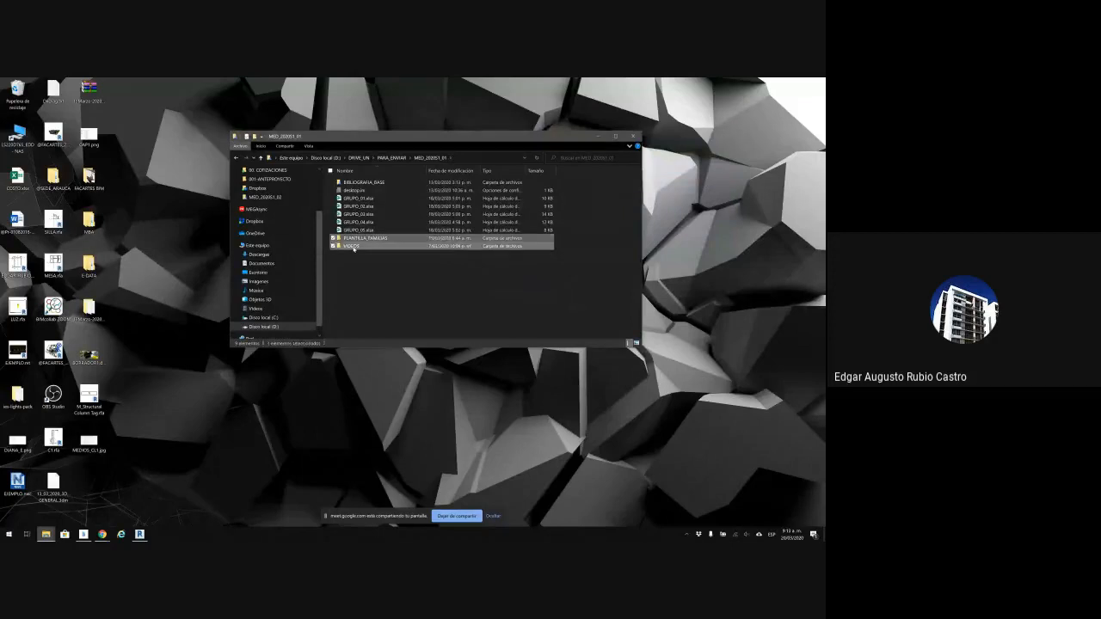
click(353, 198)
drag(353, 199, 707, 153)
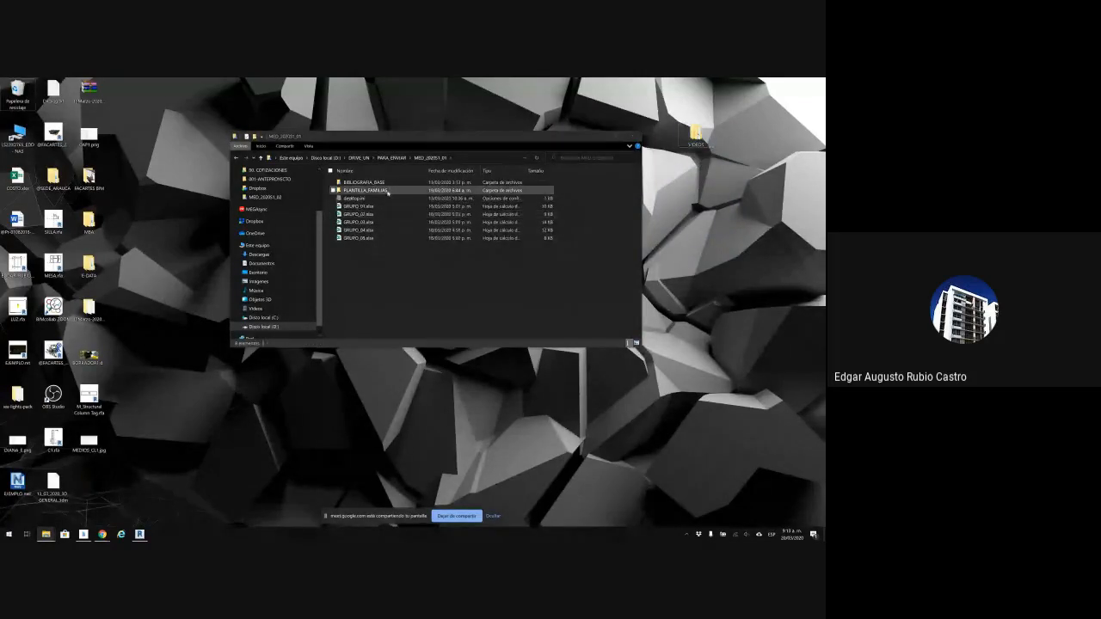
Examine the PLANTILLA_FAMILIAS folder, including the template in US Metric and the structural family subfolders, and minimize the folder window.
double_click(382, 191)
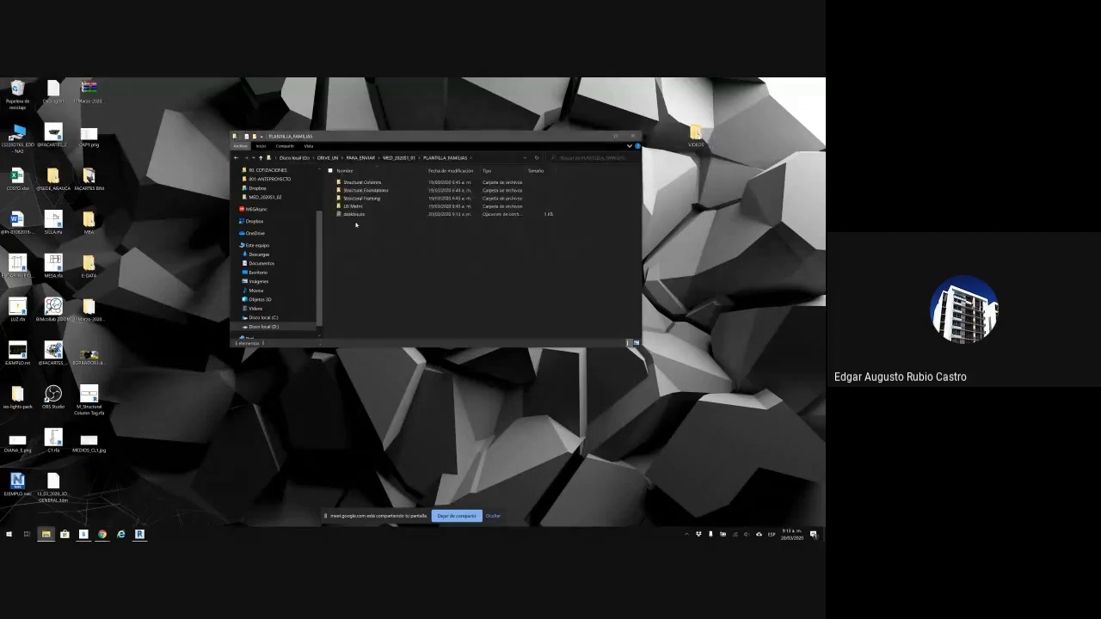
double_click(353, 206)
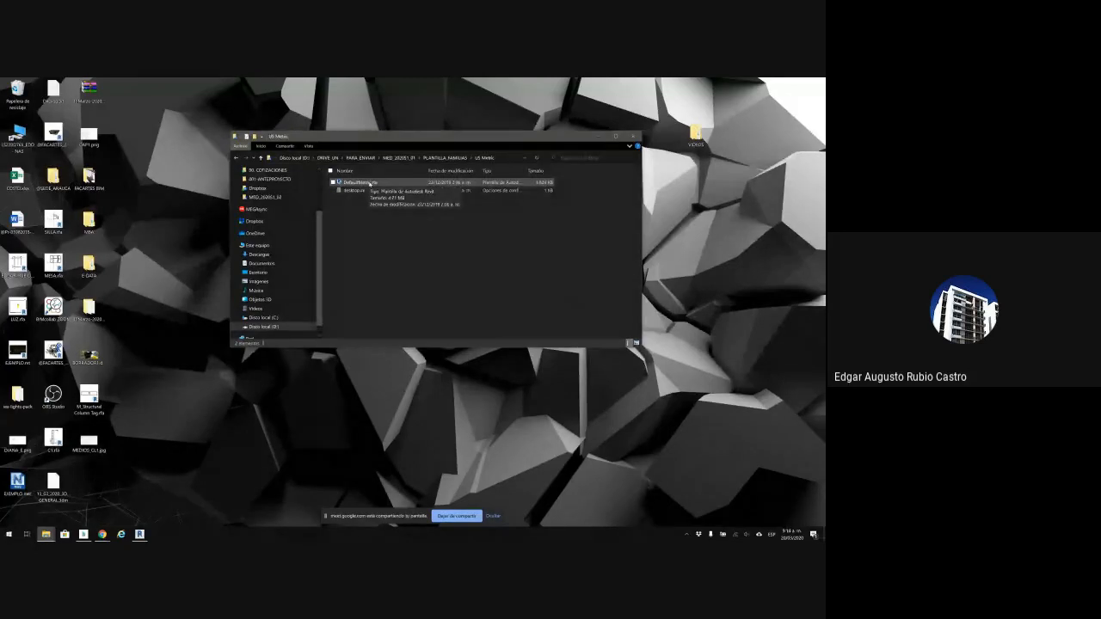
click(445, 158)
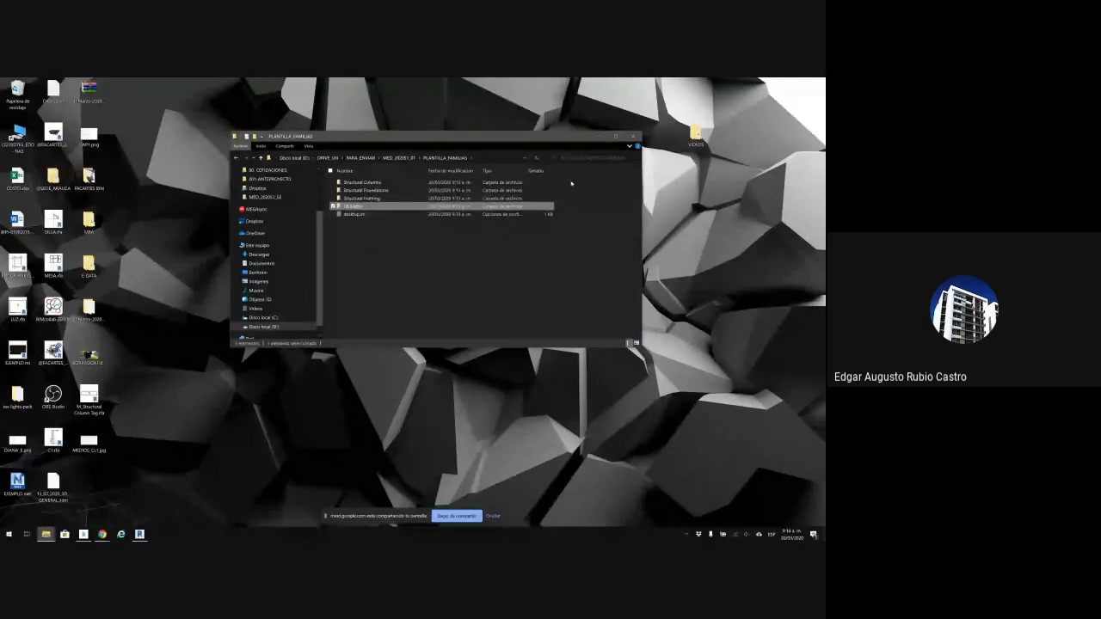
drag(571, 179, 379, 200)
click(378, 199)
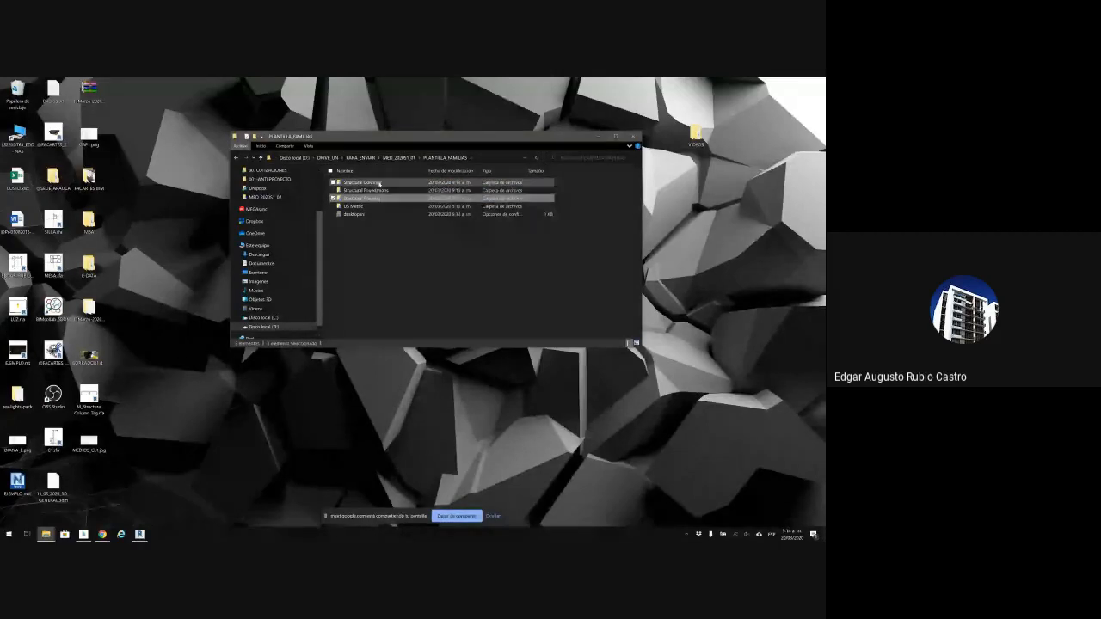
click(380, 189)
click(600, 136)
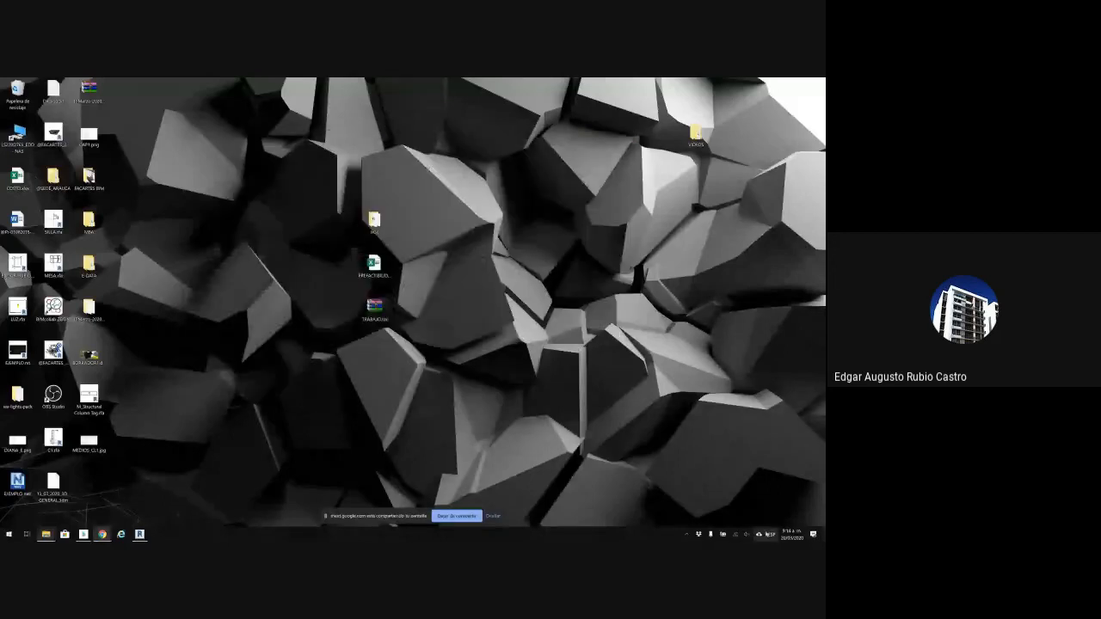
click(759, 534)
click(630, 375)
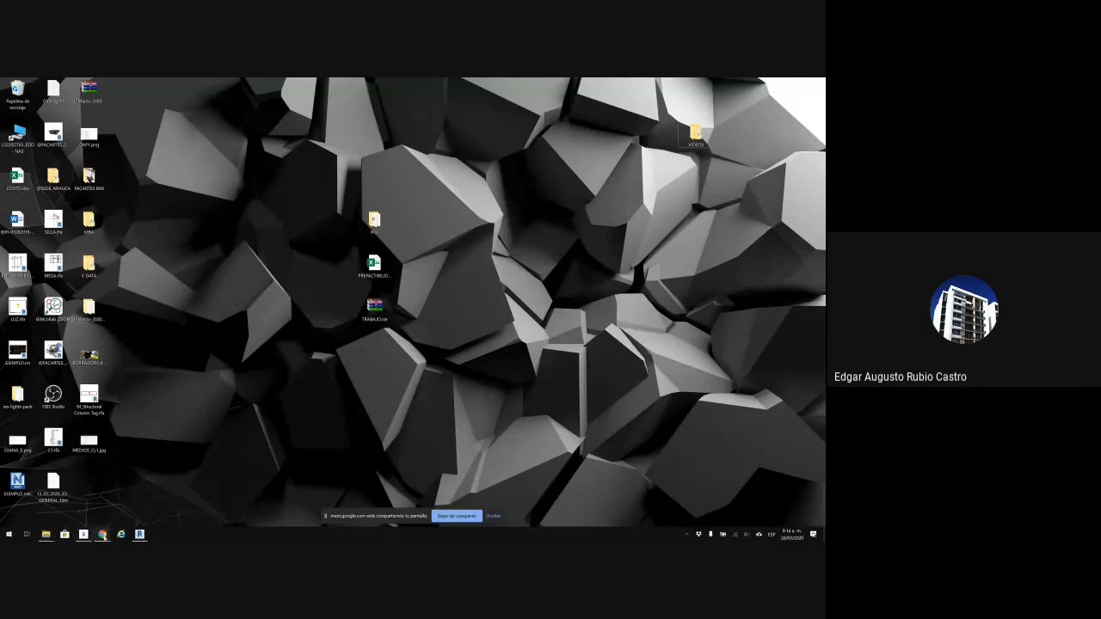
Switch to Chrome and search Google for "librerias revit 2019" in a new tab.
mouse_move(103, 534)
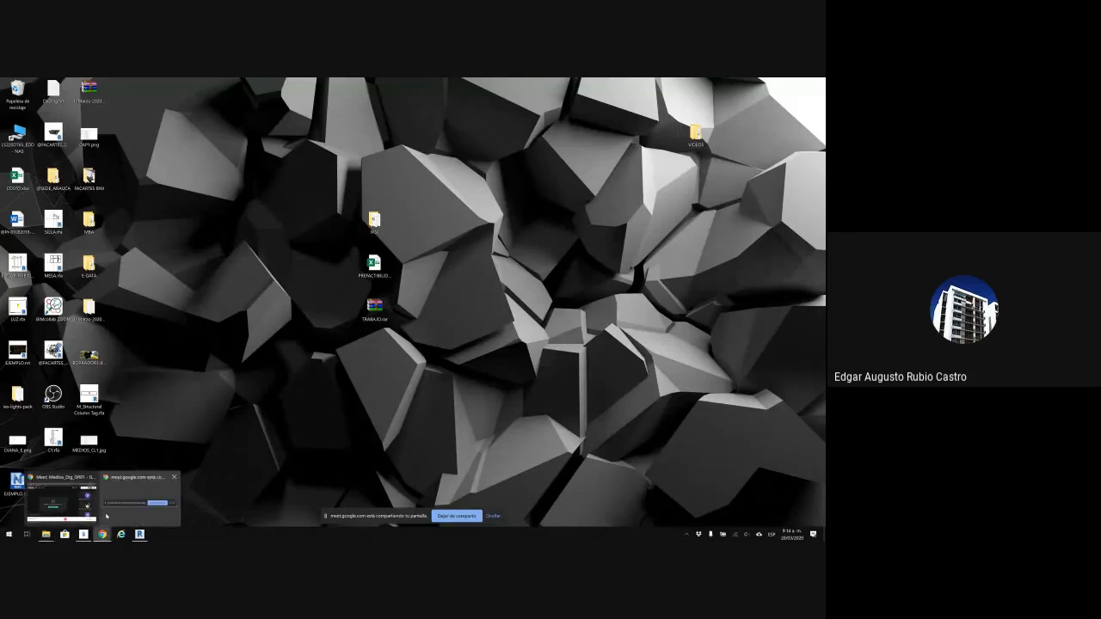
click(66, 495)
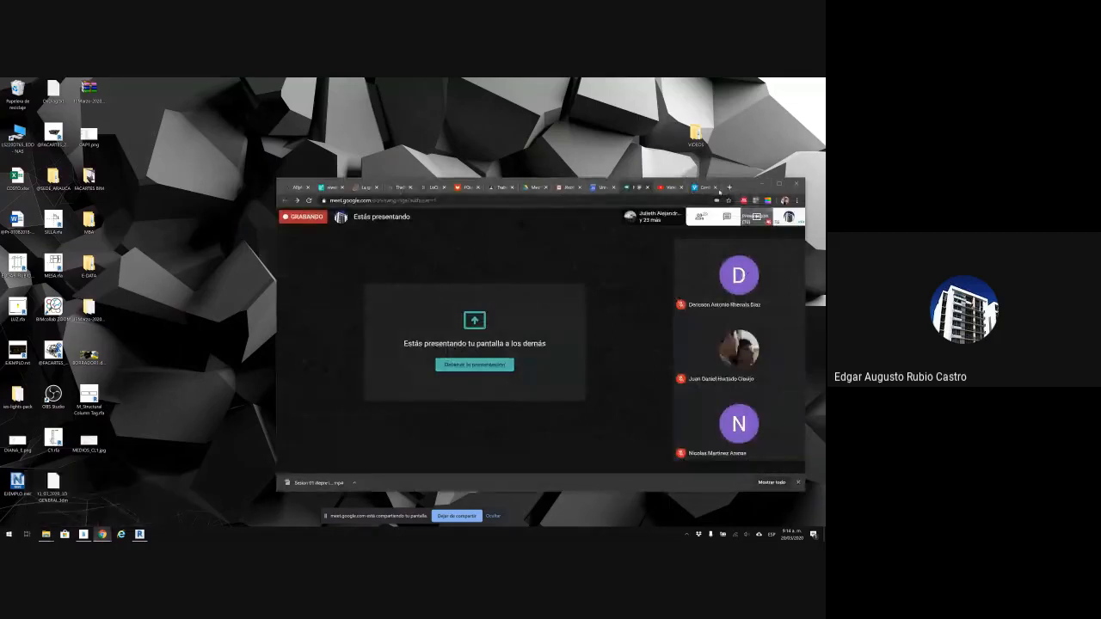
click(729, 186)
drag(751, 184, 652, 135)
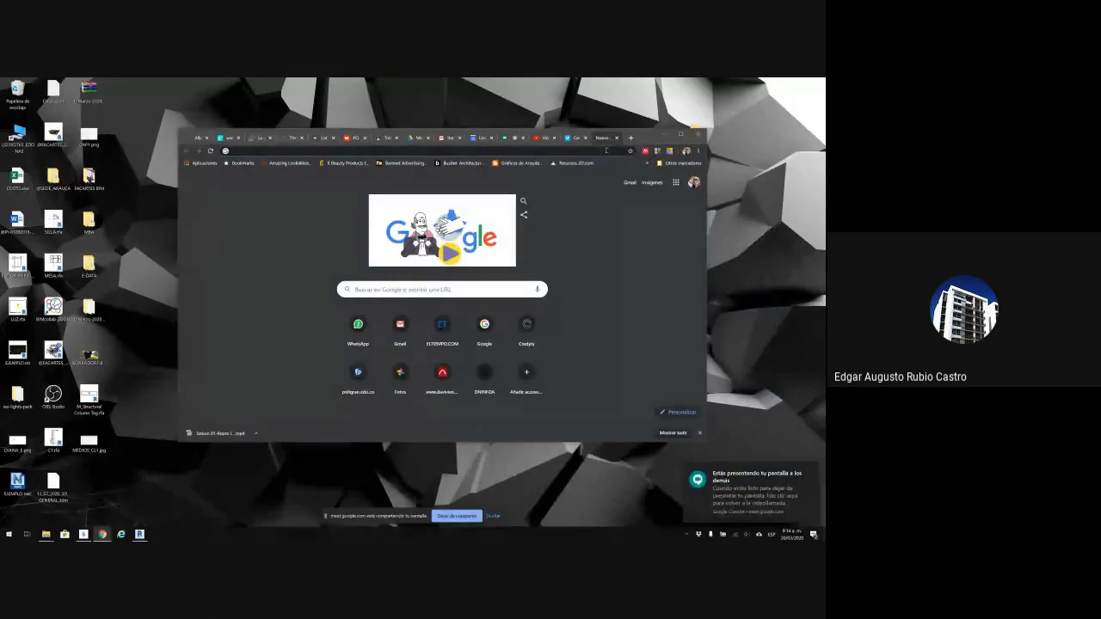
text(librerias revit 2019)
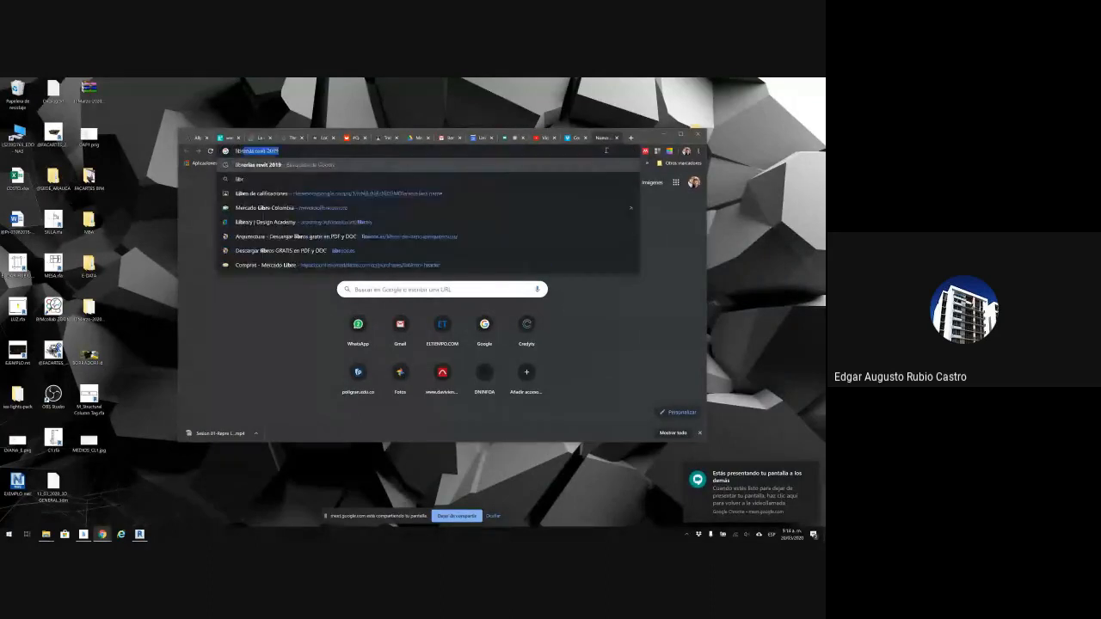
key(Right)
key(Return)
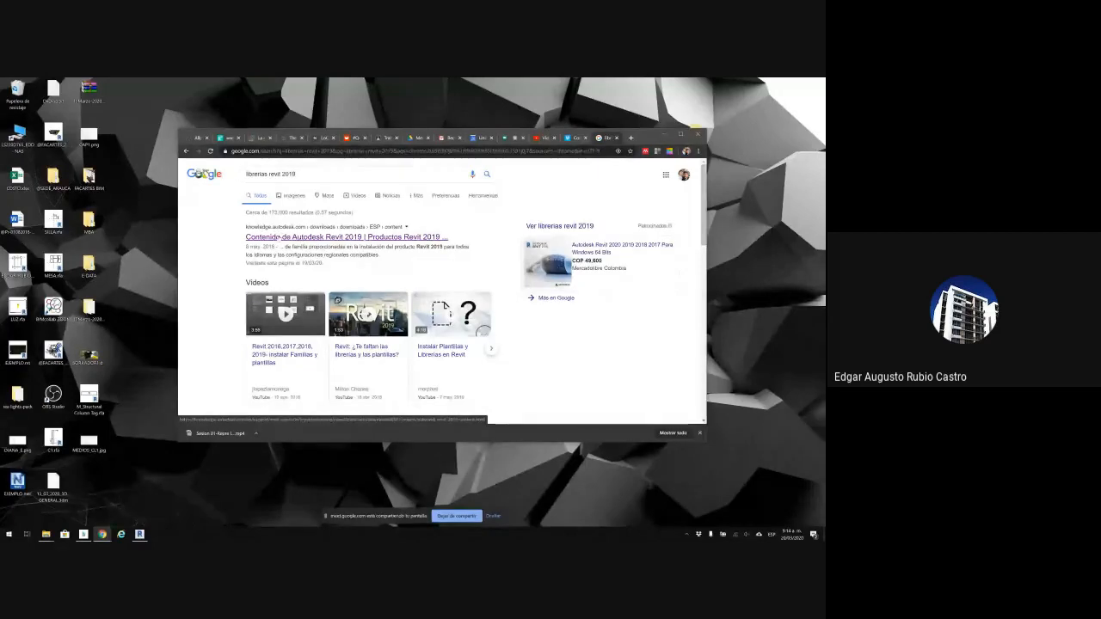
Open the Autodesk result "Contenido de Autodesk Revit 2019" and look through its list of downloadable library files.
click(277, 238)
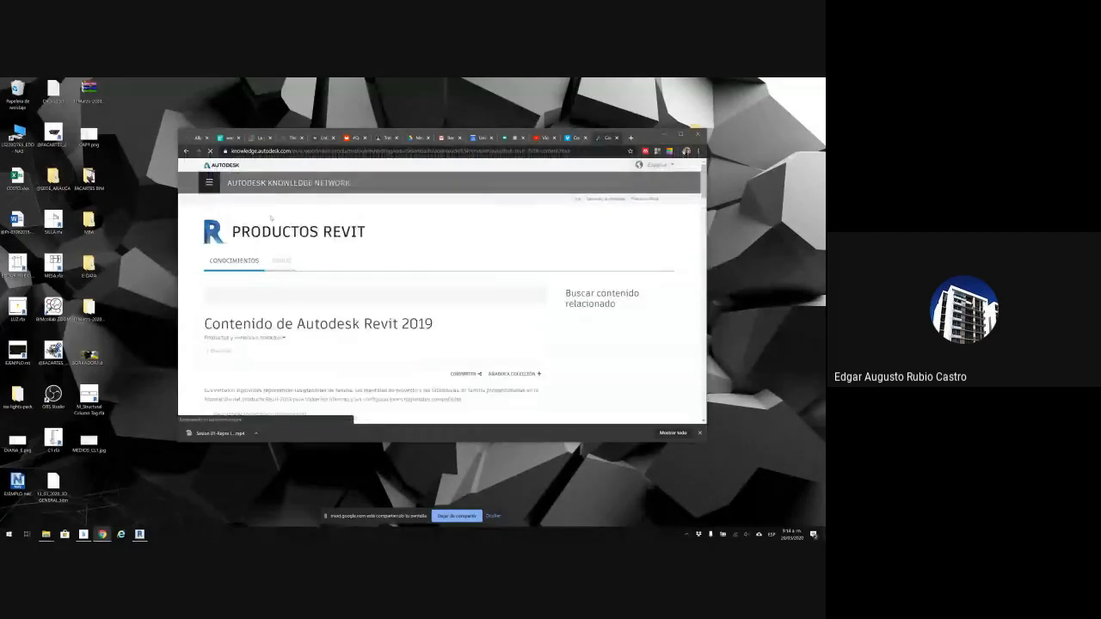
scroll(273, 274, down, 5)
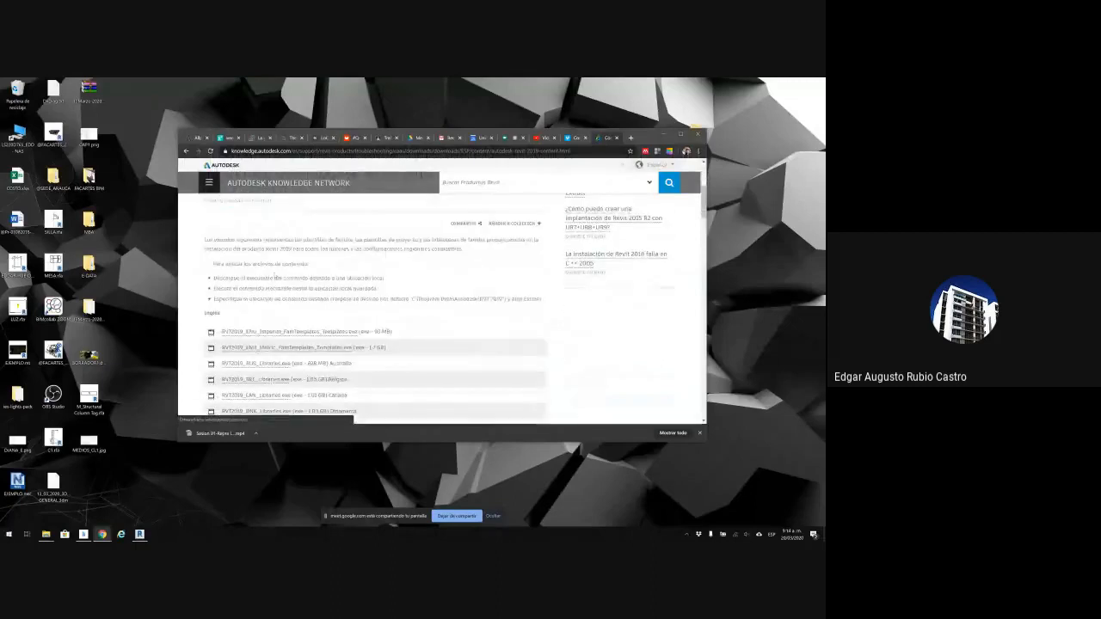
scroll(274, 274, down, 3)
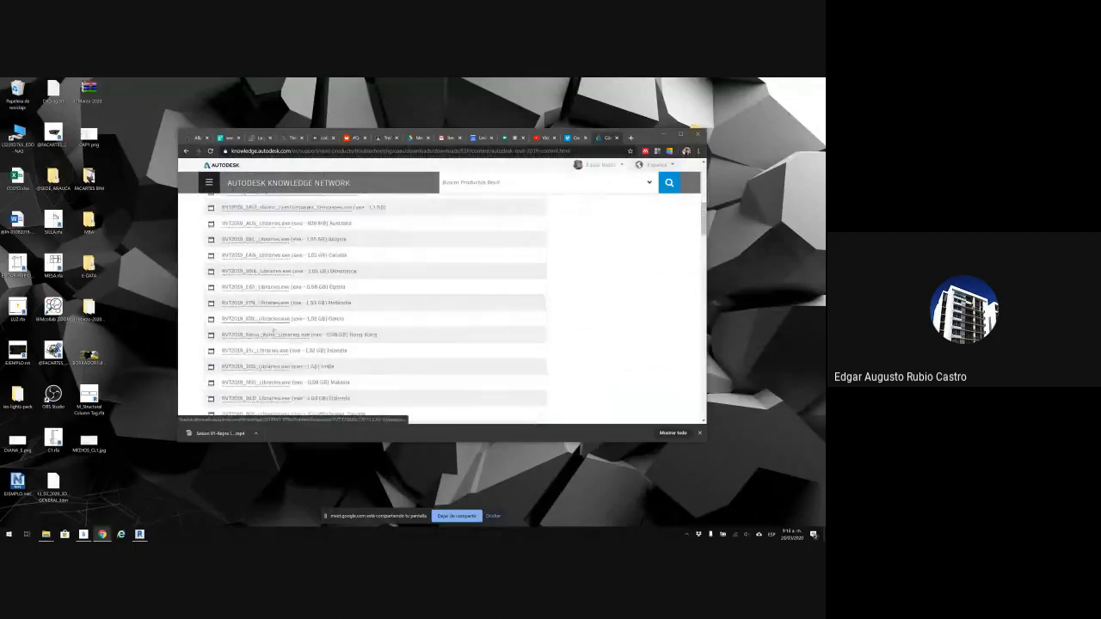
scroll(274, 332, up, 2)
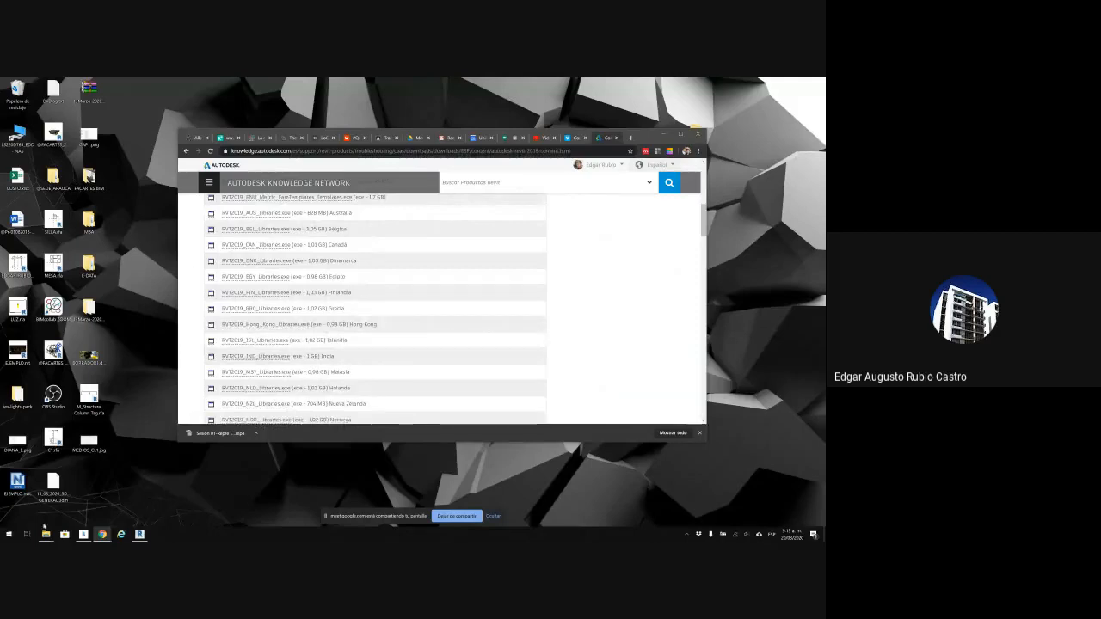
Switch to the US Metric templates window in File Explorer, go to the root of drive C:, and rearrange it with the browser window.
mouse_move(46, 534)
click(39, 497)
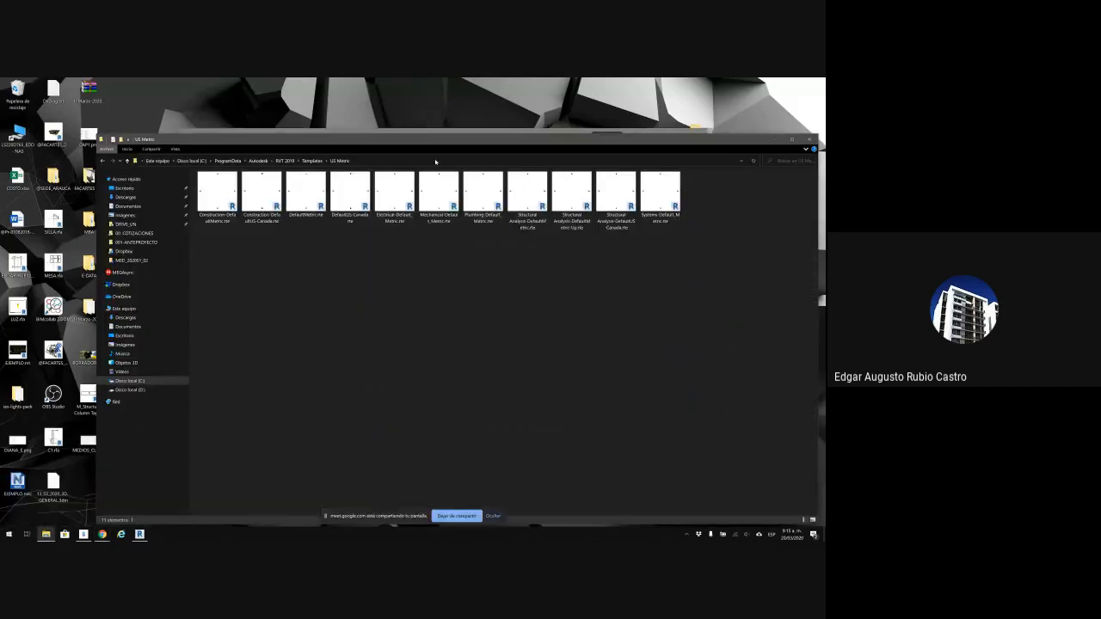
click(190, 161)
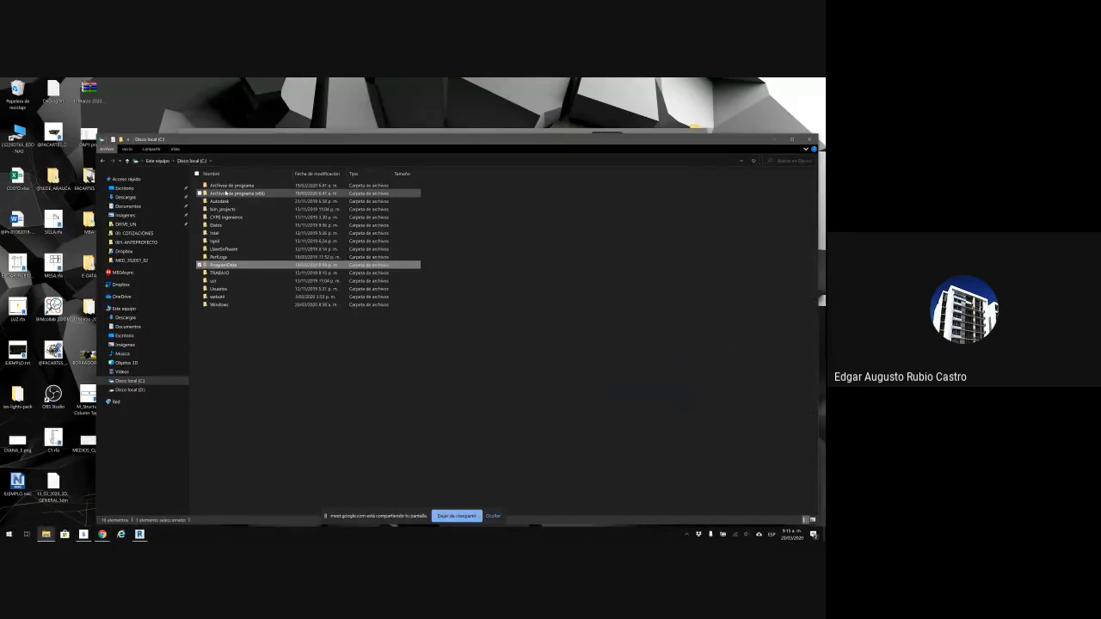
drag(383, 138, 377, 152)
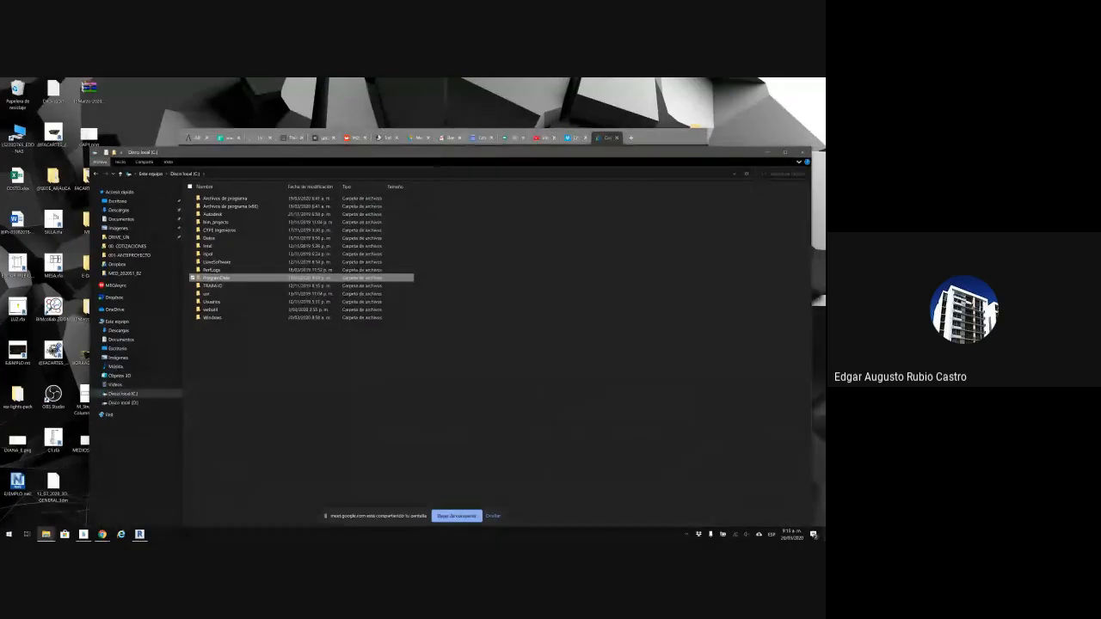
drag(647, 137, 615, 86)
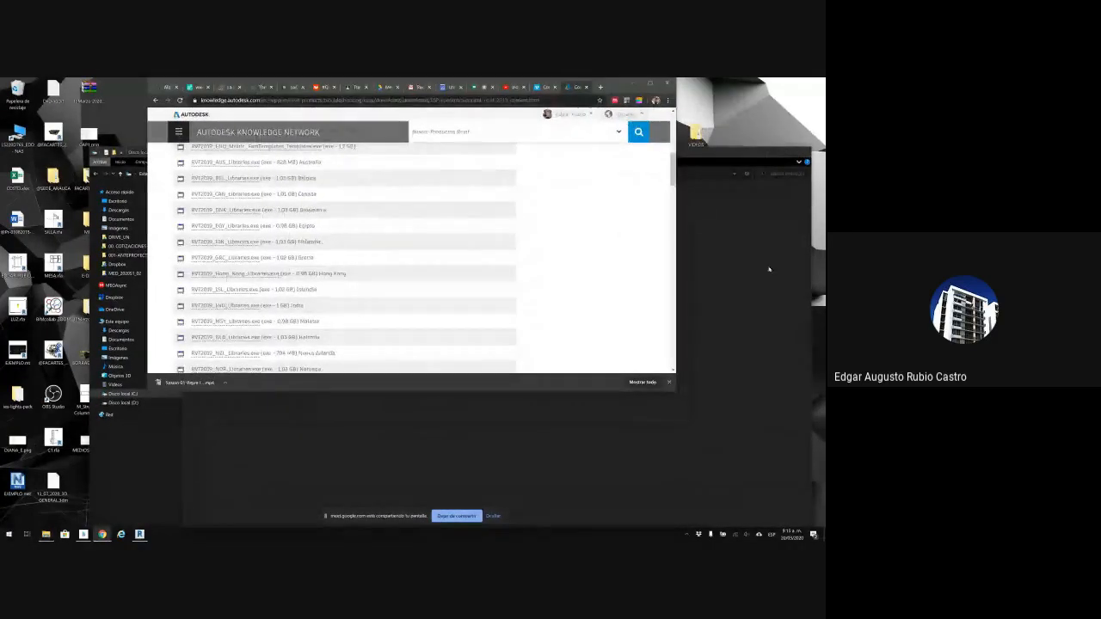
click(734, 252)
drag(655, 156, 617, 141)
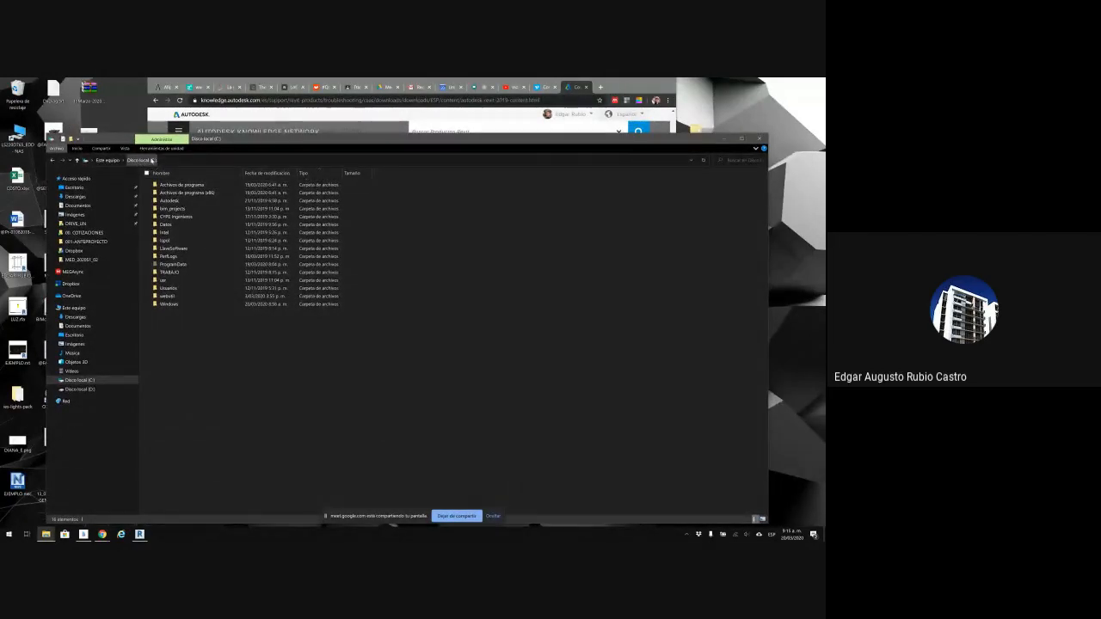
Open the RVT 2019 folder under ProgramData and Autodesk on drive C:.
click(164, 267)
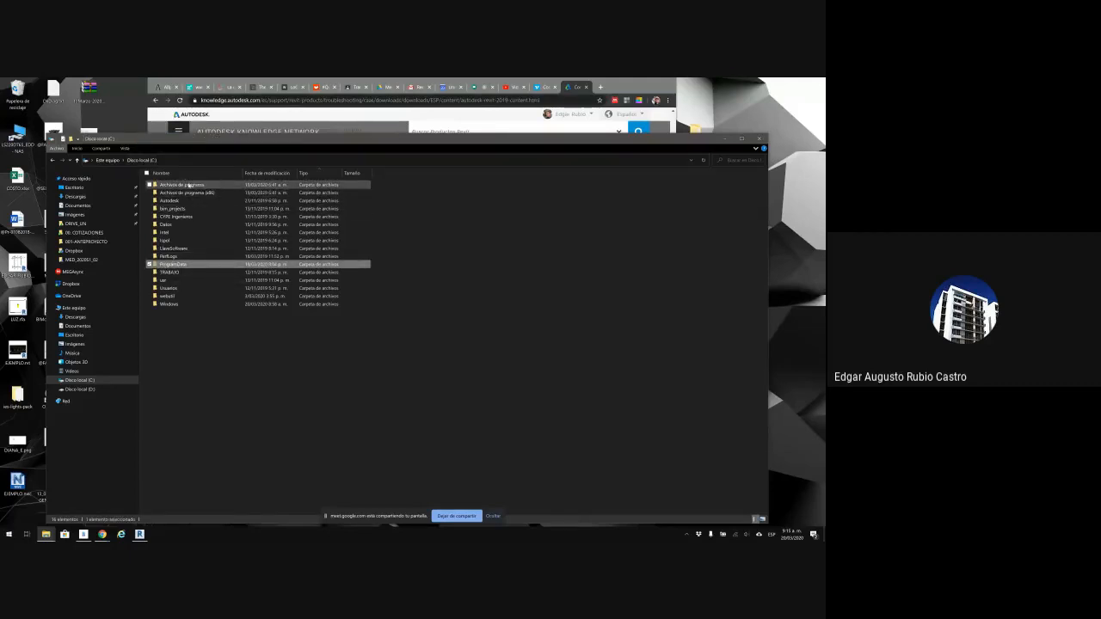
double_click(166, 265)
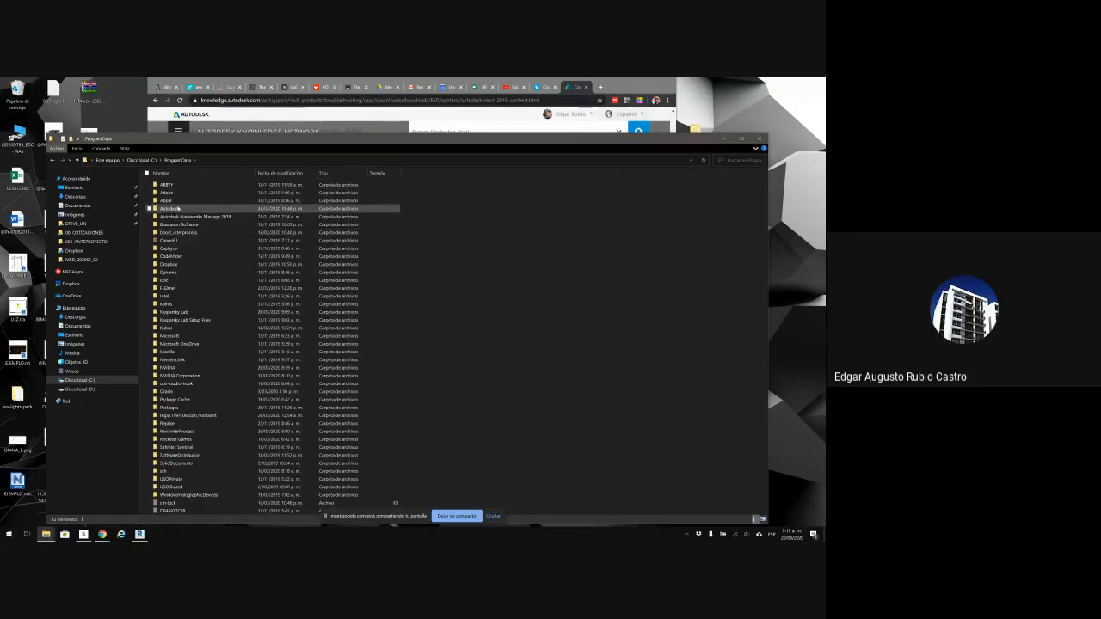
double_click(176, 208)
double_click(167, 391)
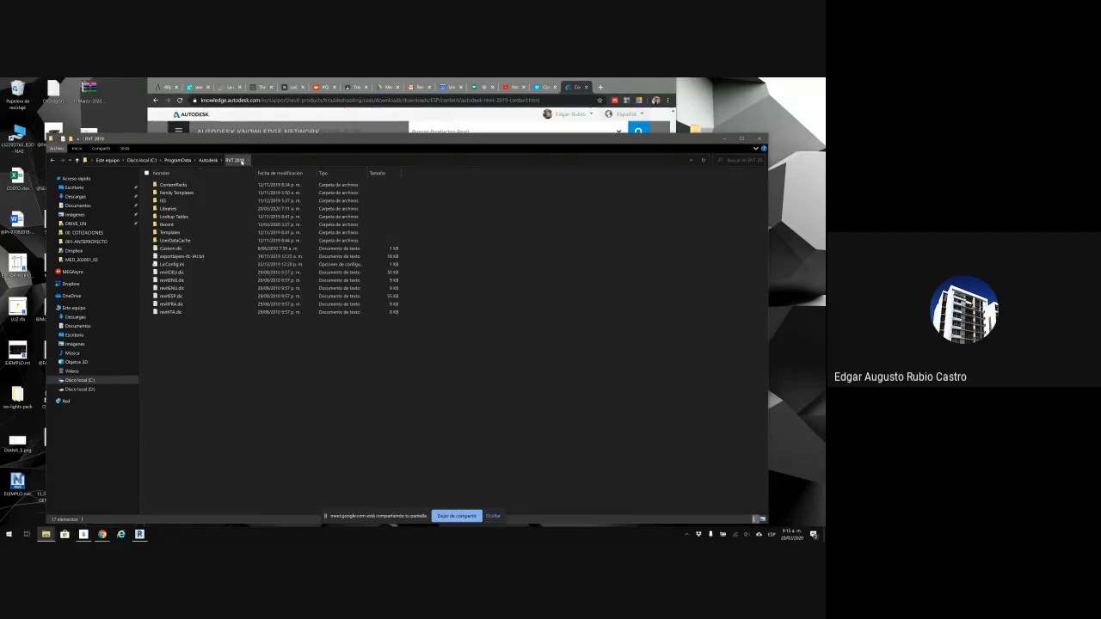
Select the Family Templates, Templates and Libraries folders together inside RVT 2019.
click(179, 195)
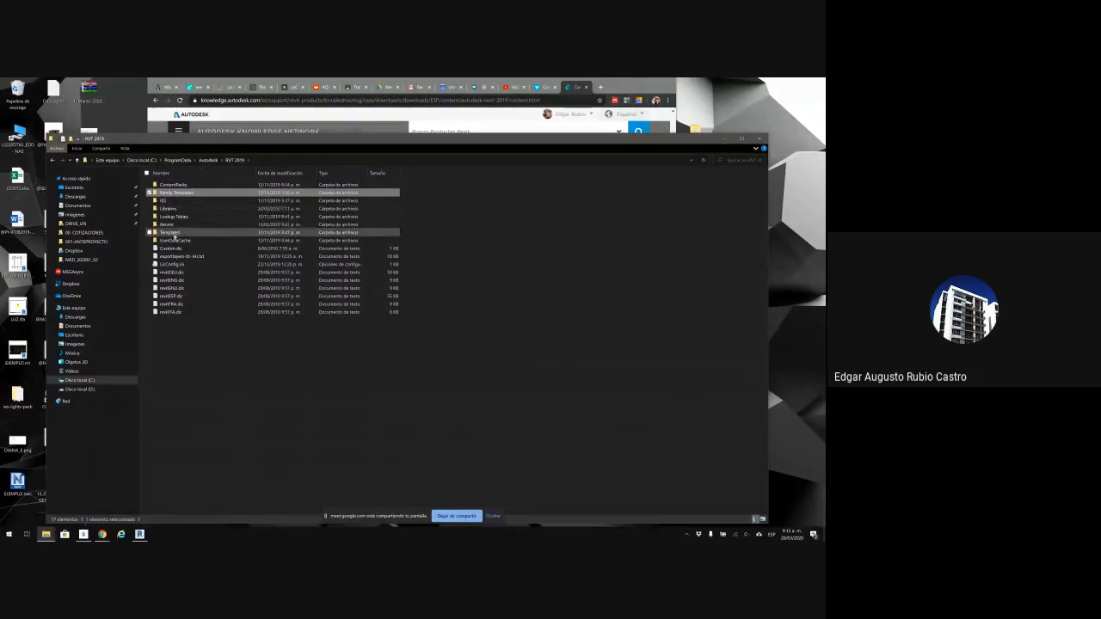
ctrl+click(175, 234)
ctrl+click(174, 210)
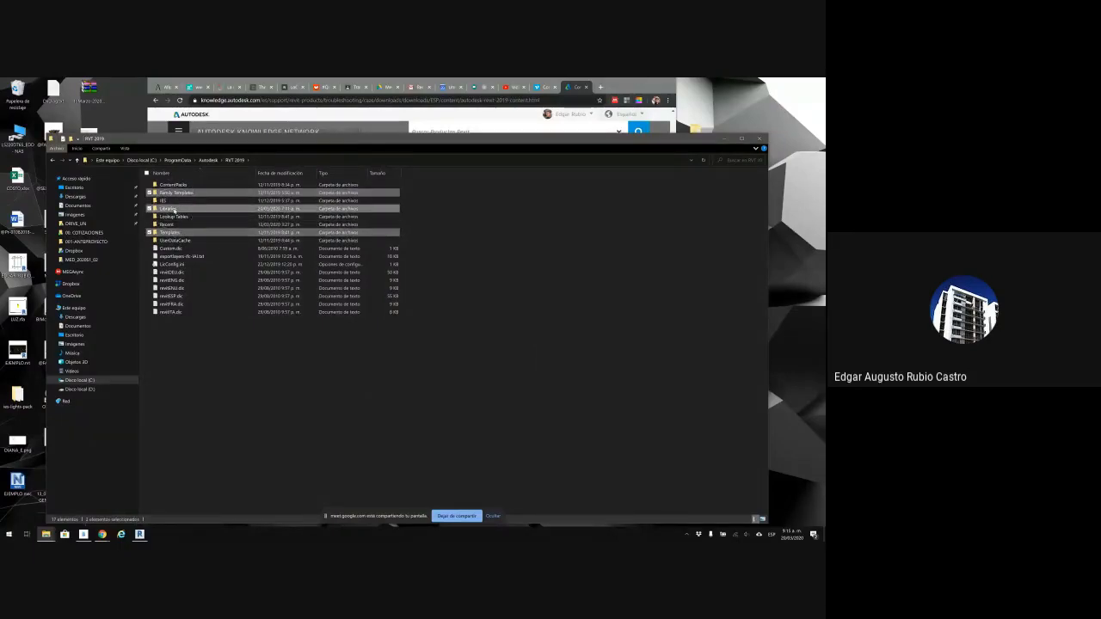
Highlight the Autodesk page's passage on family templates, project templates and libraries, and place the browser beside the RVT 2019 folder list.
click(619, 86)
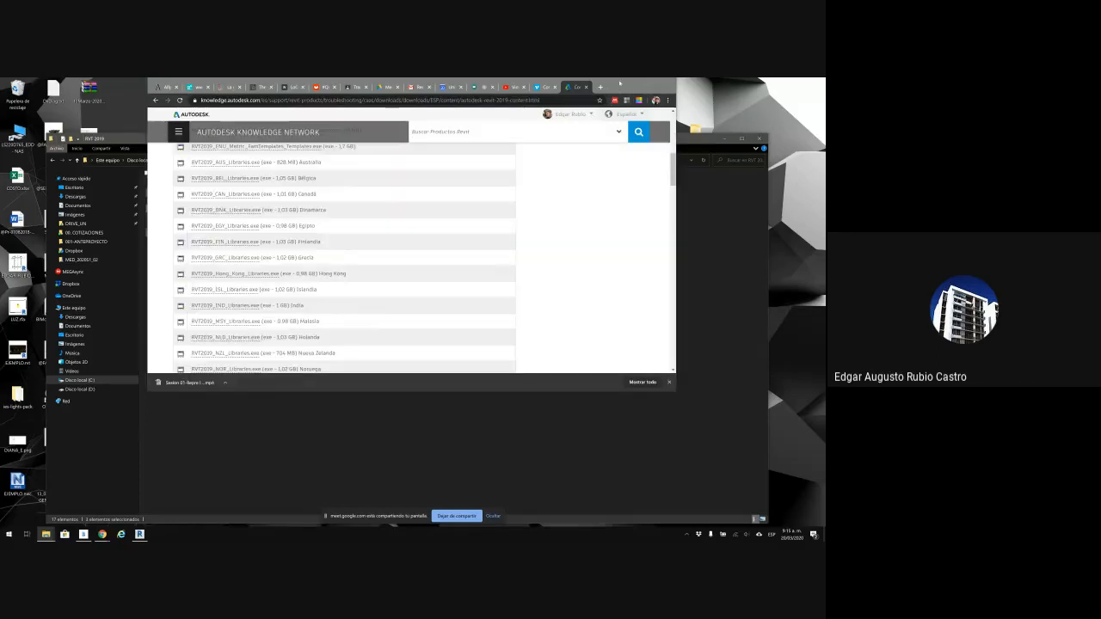
scroll(323, 290, up, 8)
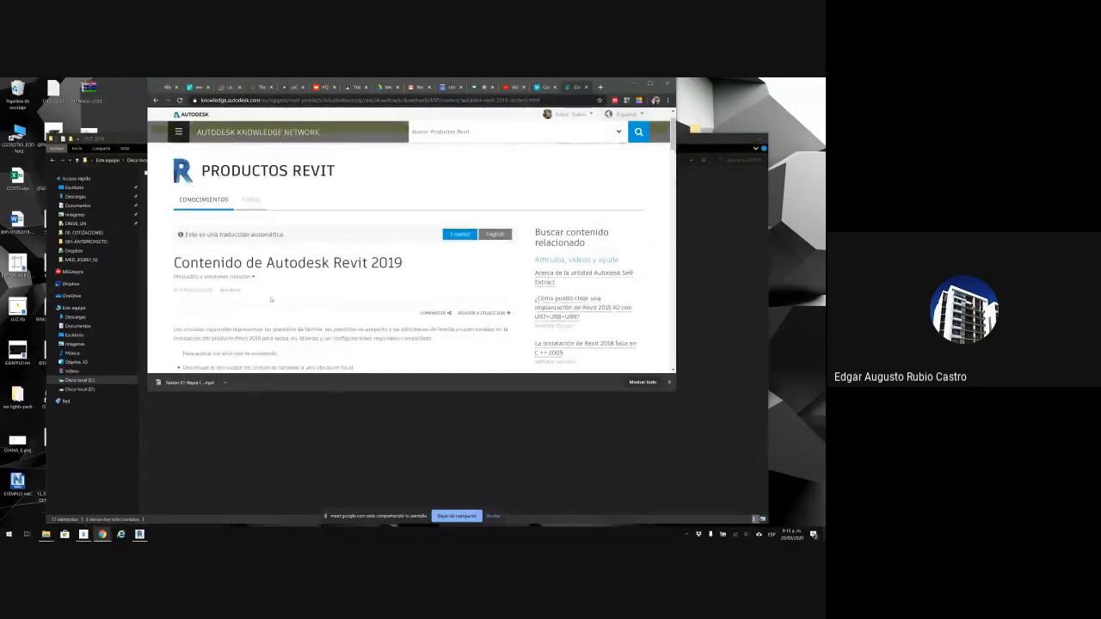
scroll(275, 264, down, 2)
drag(273, 264, 426, 265)
drag(614, 87, 715, 135)
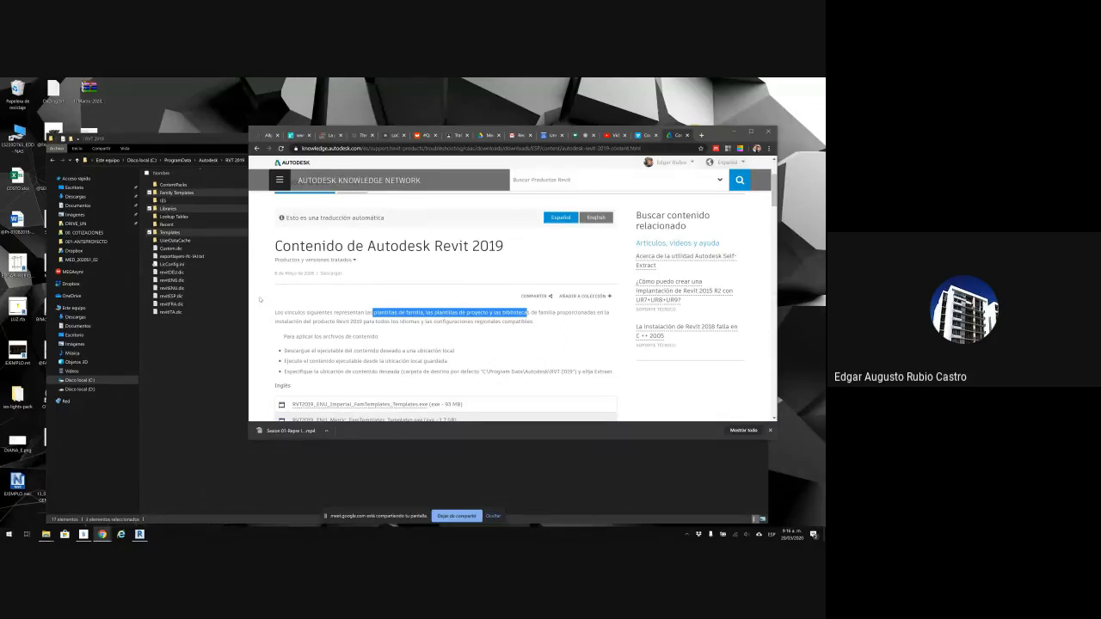
Clear the folder selection in RVT 2019, open the Libraries folder and shift its window slightly.
click(221, 361)
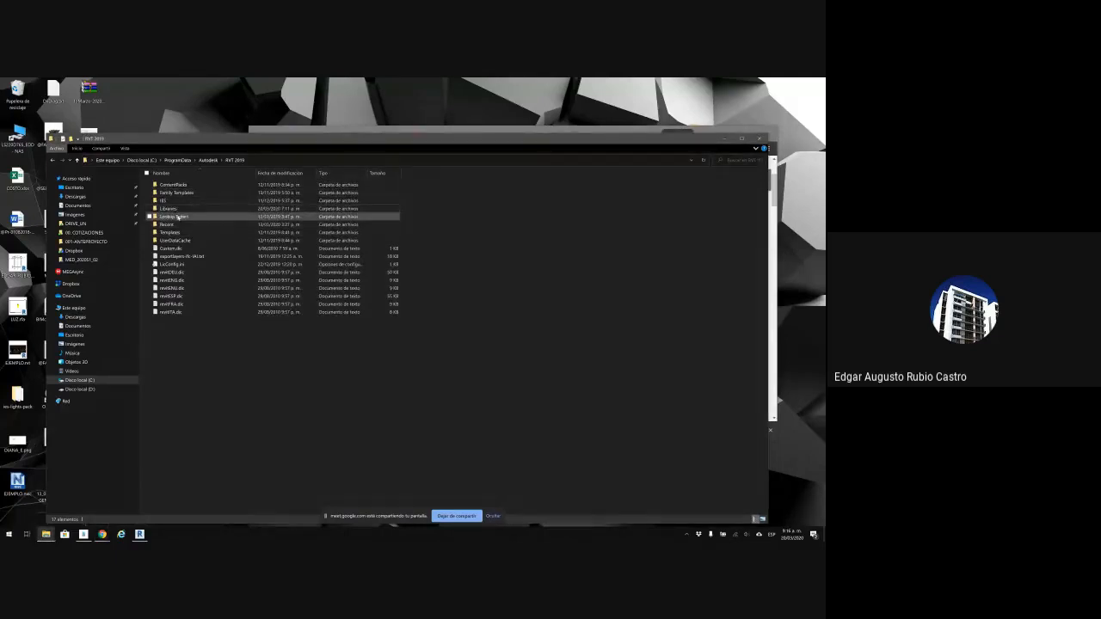
double_click(172, 209)
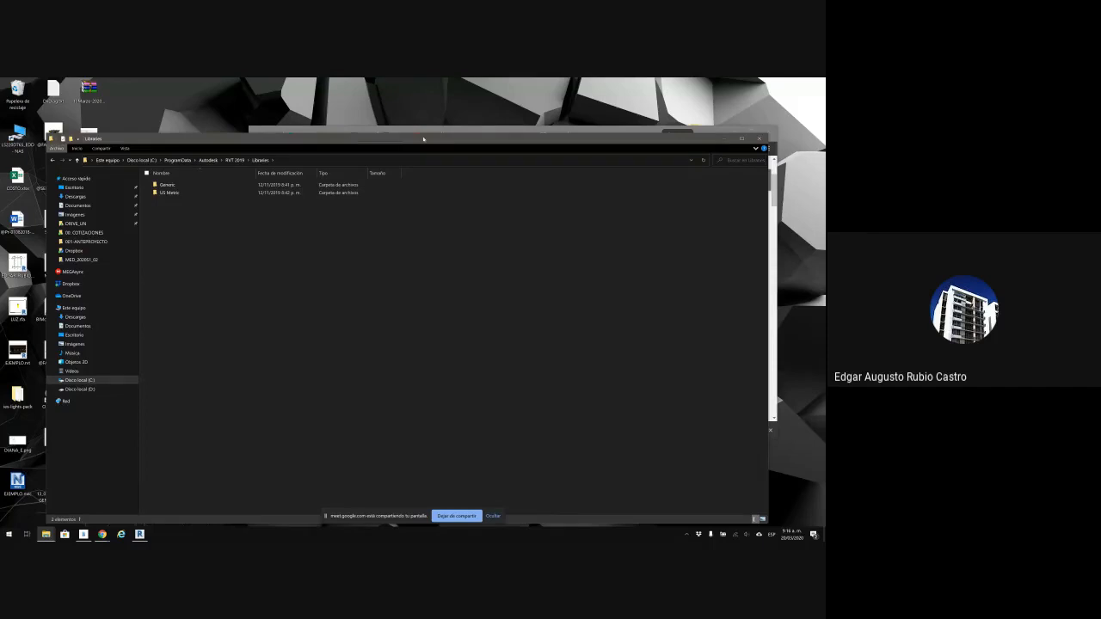
drag(423, 139, 414, 136)
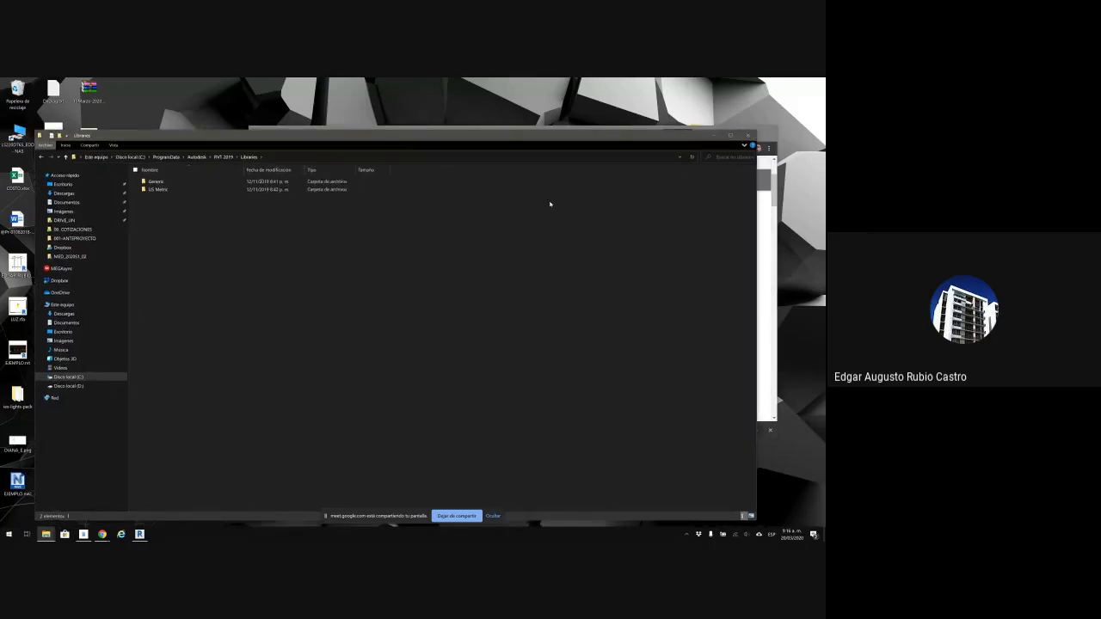
Return to the Autodesk content page and highlight the file size of RVT2019_ENU_Metric_FamTemplates_Templates.exe in the English downloads.
click(775, 189)
drag(775, 190, 774, 190)
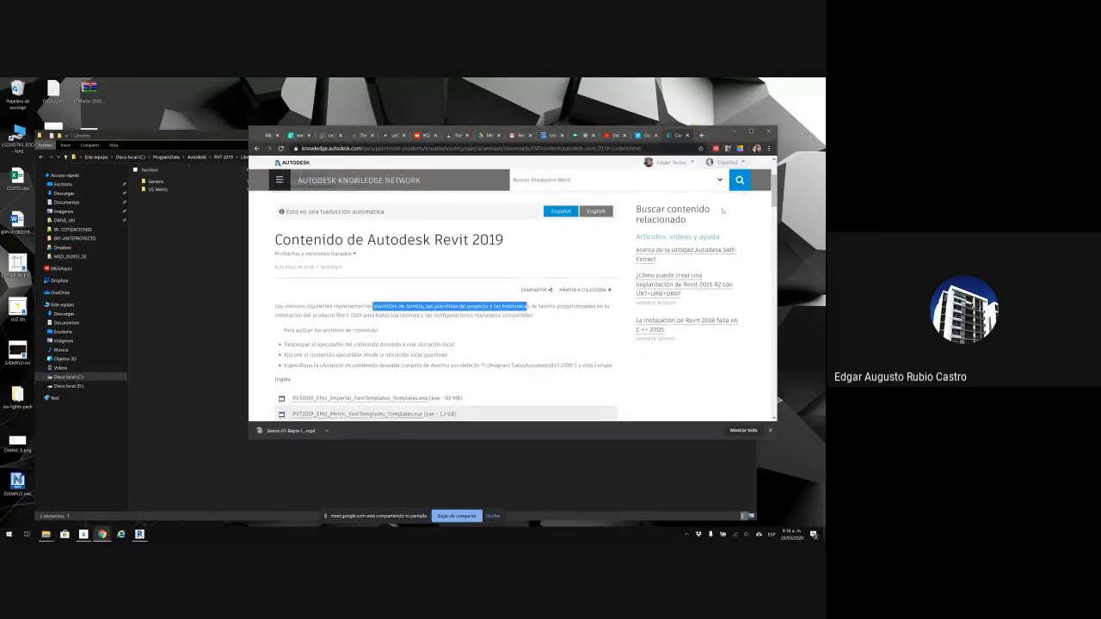
scroll(723, 210, down, 3)
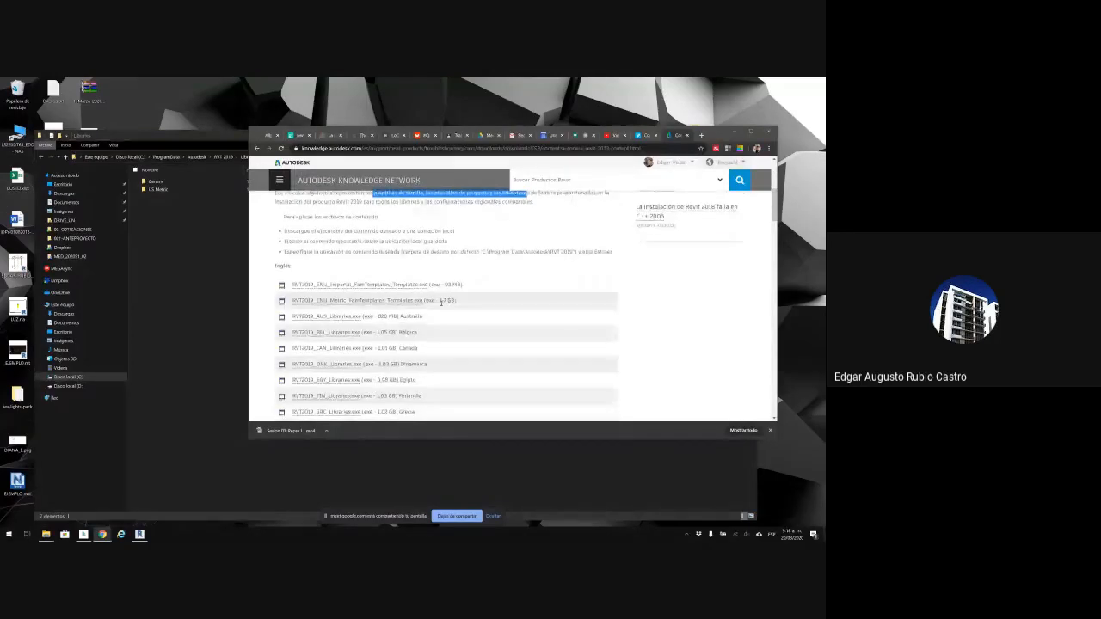
drag(376, 279, 455, 263)
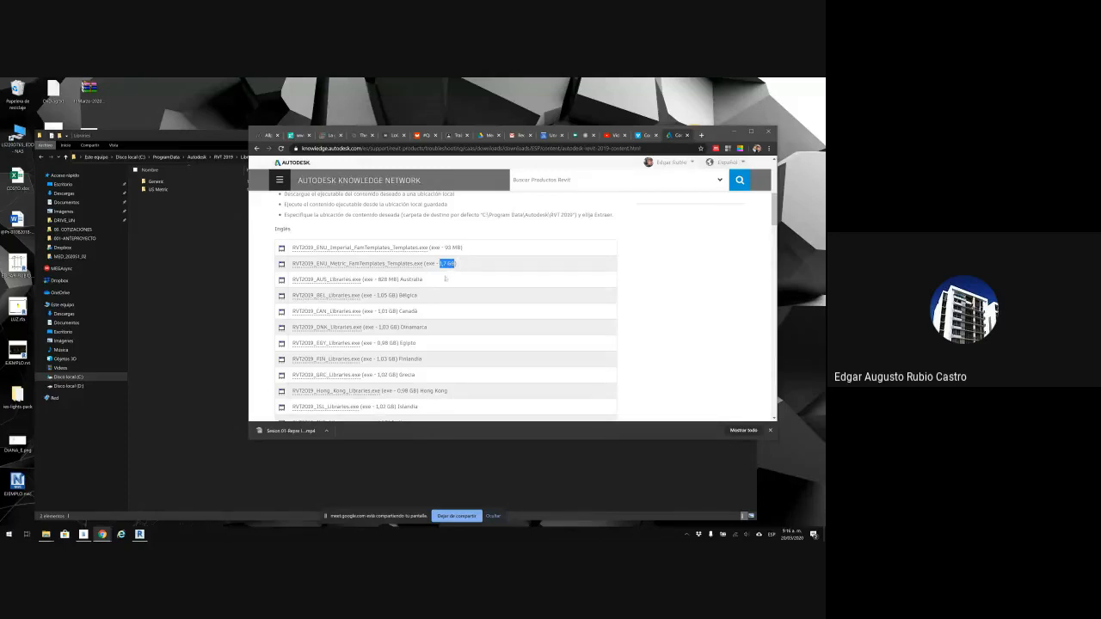
scroll(445, 278, down, 2)
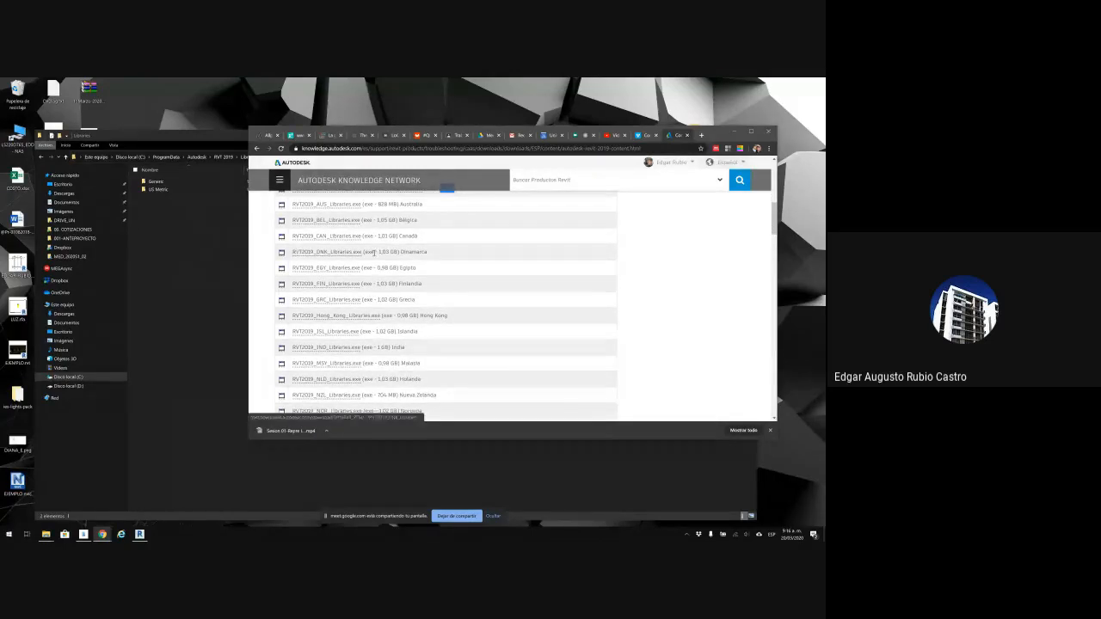
Delete the Generic folder from the RVT 2019 Libraries folder and undo the deletion.
click(156, 206)
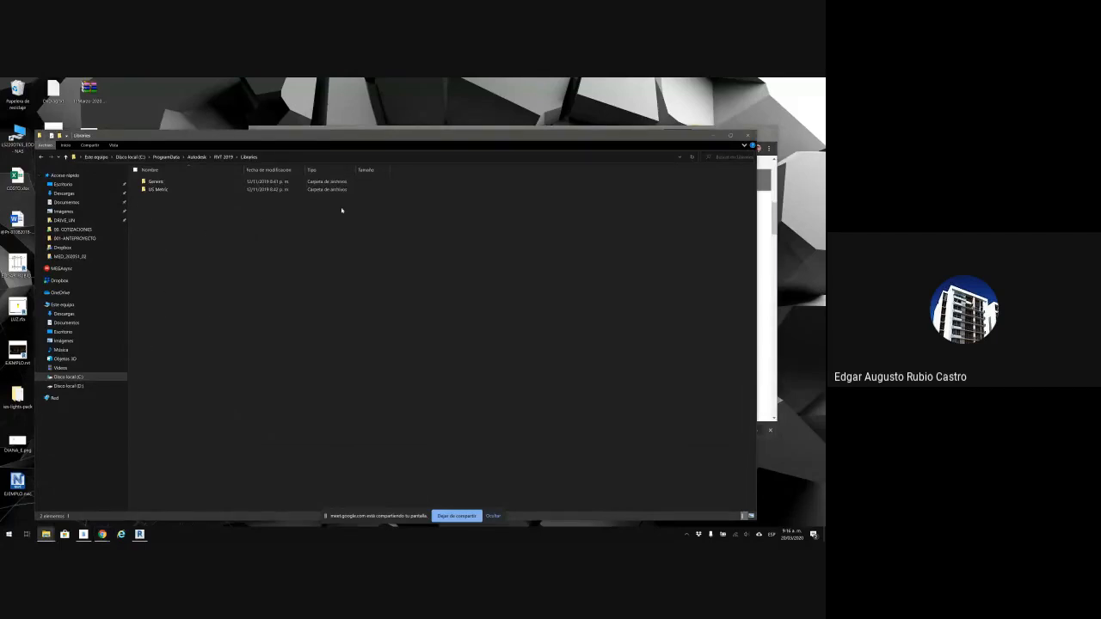
click(157, 181)
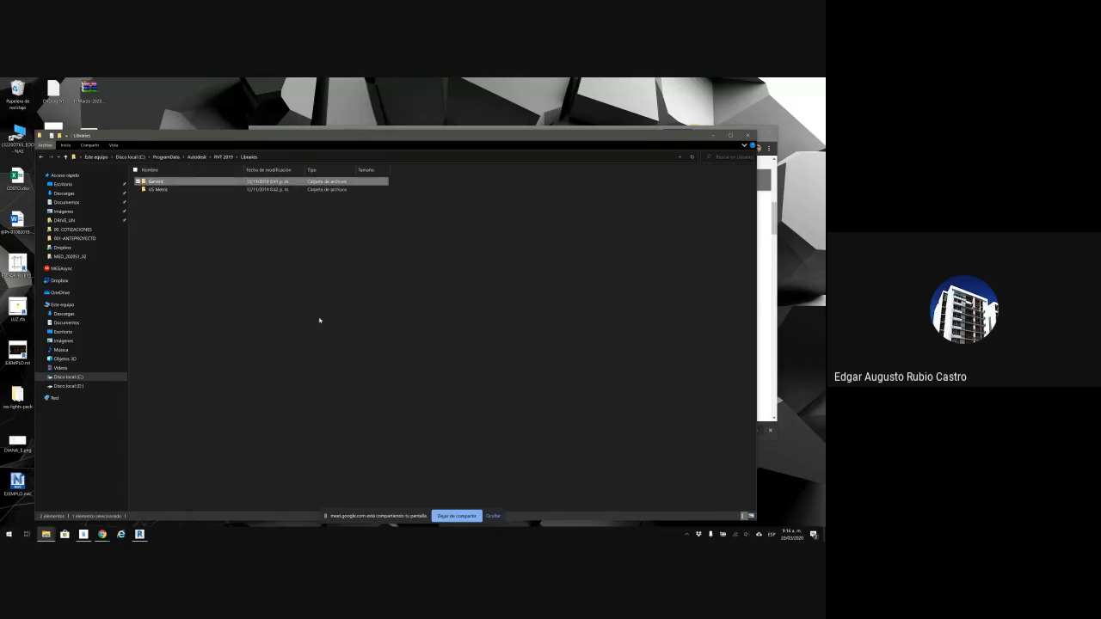
key(Delete)
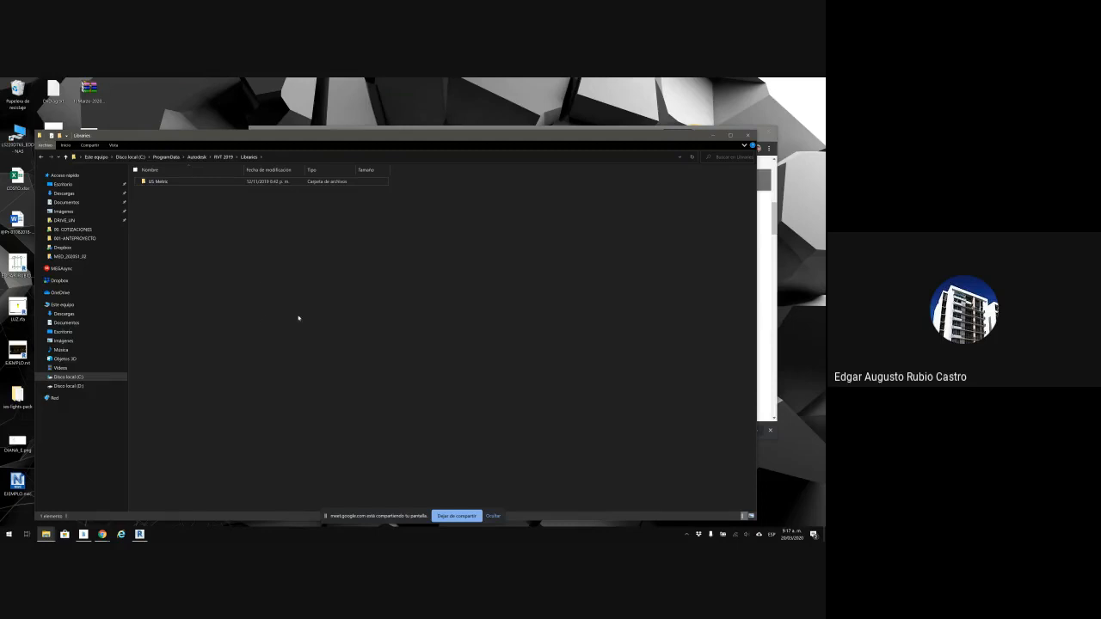
key(ctrl+z)
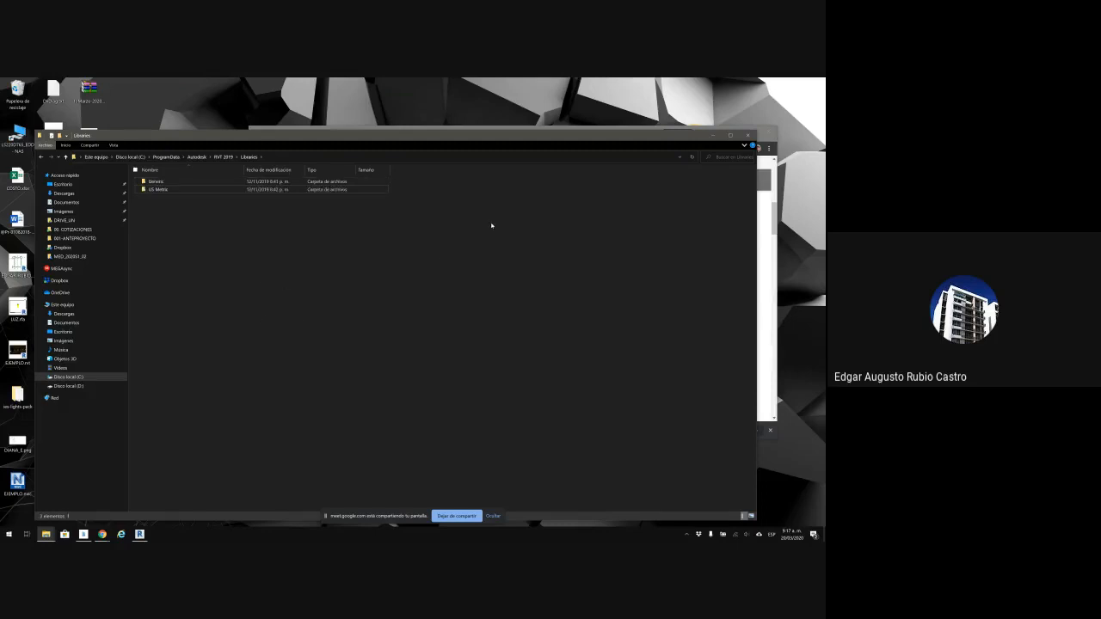
Look inside the Generic library folder and go back up to the RVT 2019 folder.
drag(671, 140, 663, 126)
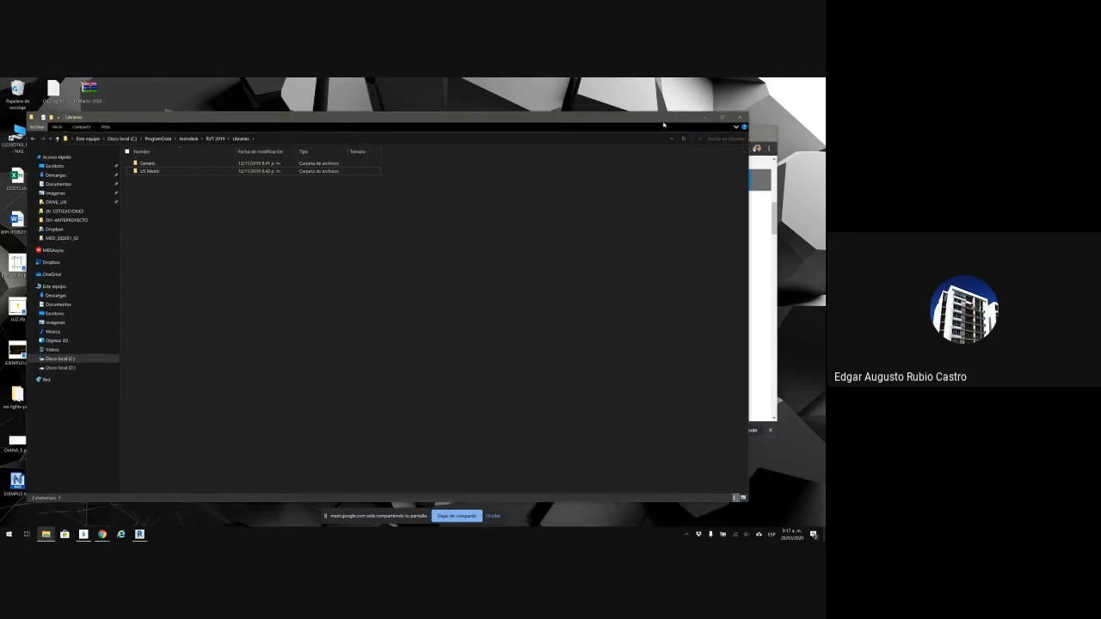
double_click(148, 163)
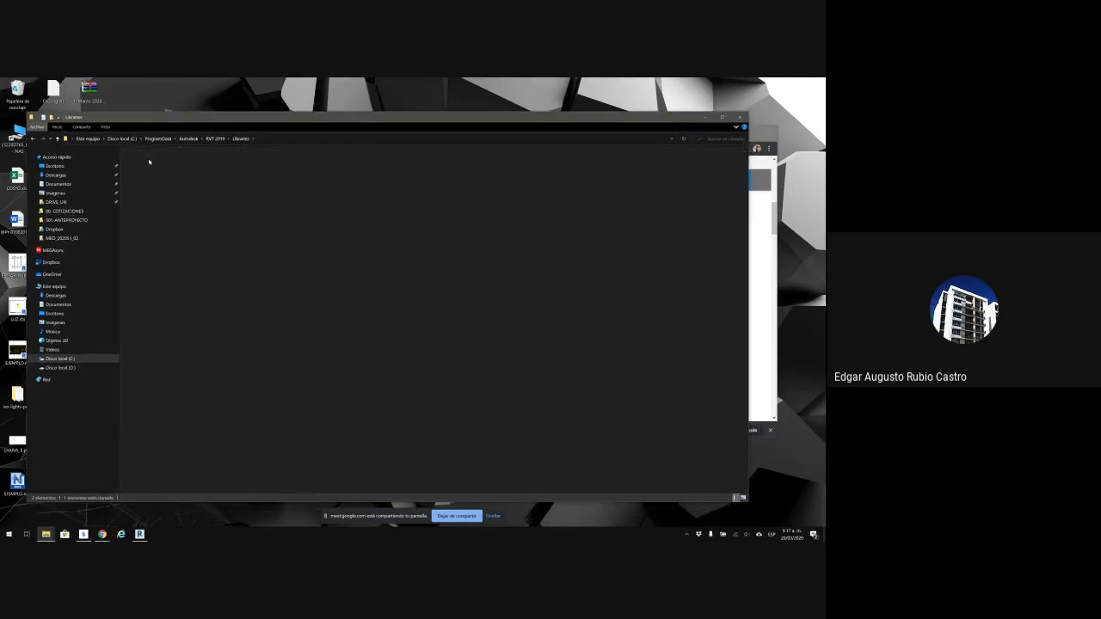
click(240, 138)
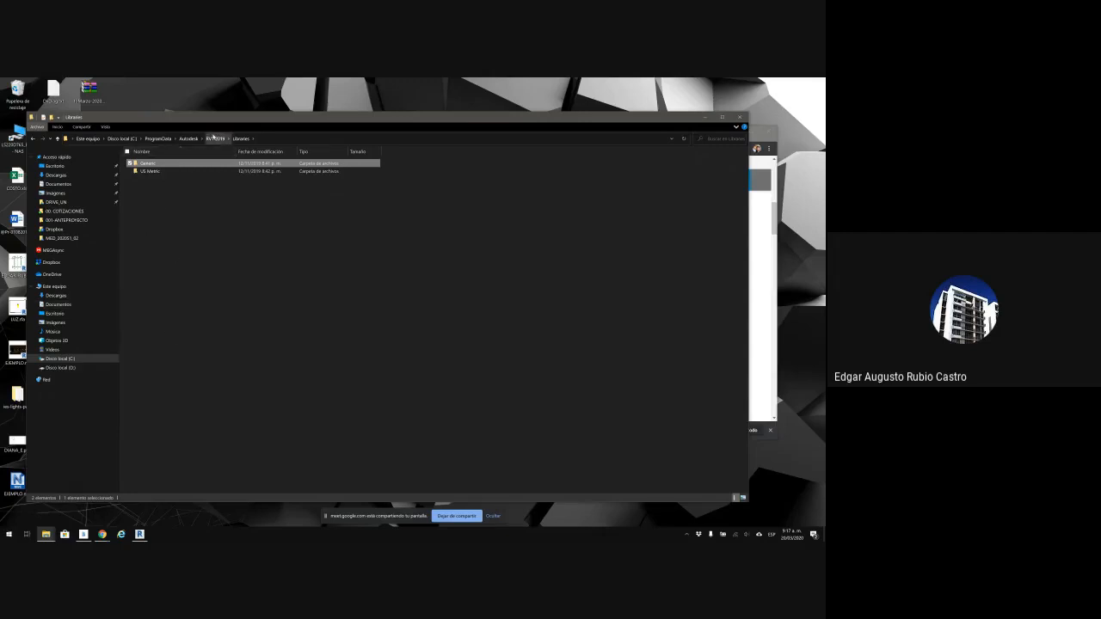
click(213, 138)
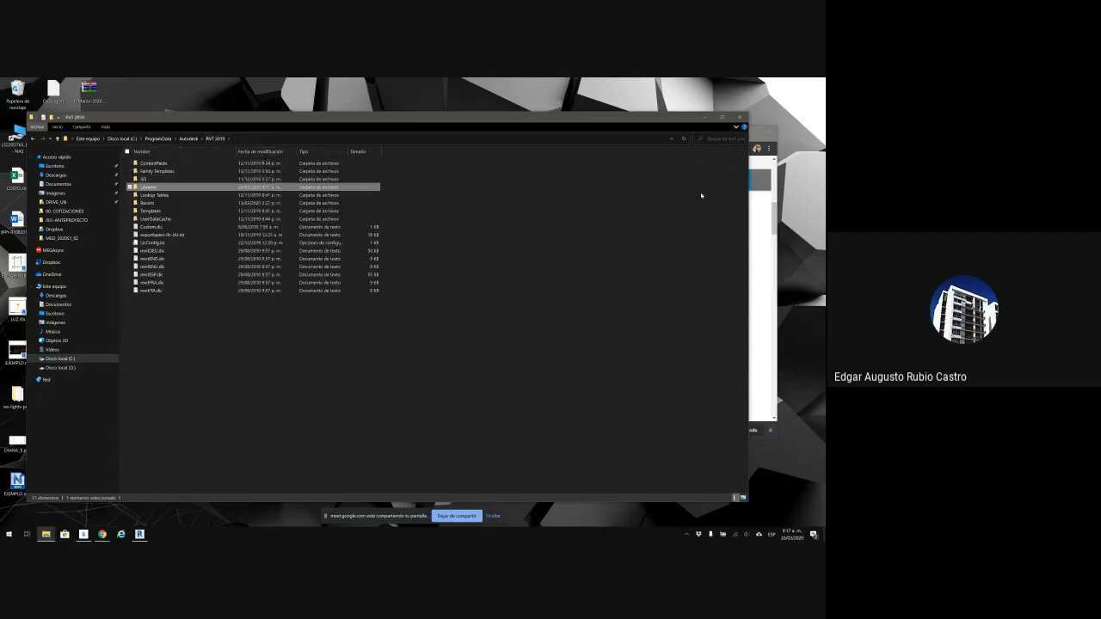
Highlight the RVT2019_USA_Metric_Libraries.exe United States Metric entry in the Autodesk page's English download list.
click(772, 224)
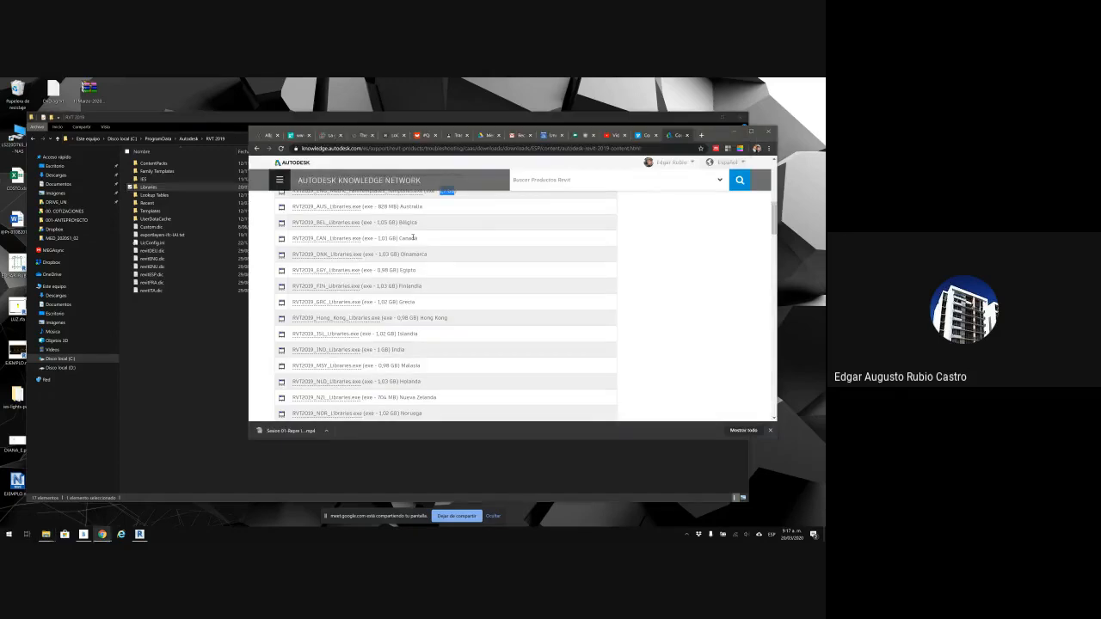
scroll(390, 253, up, 1)
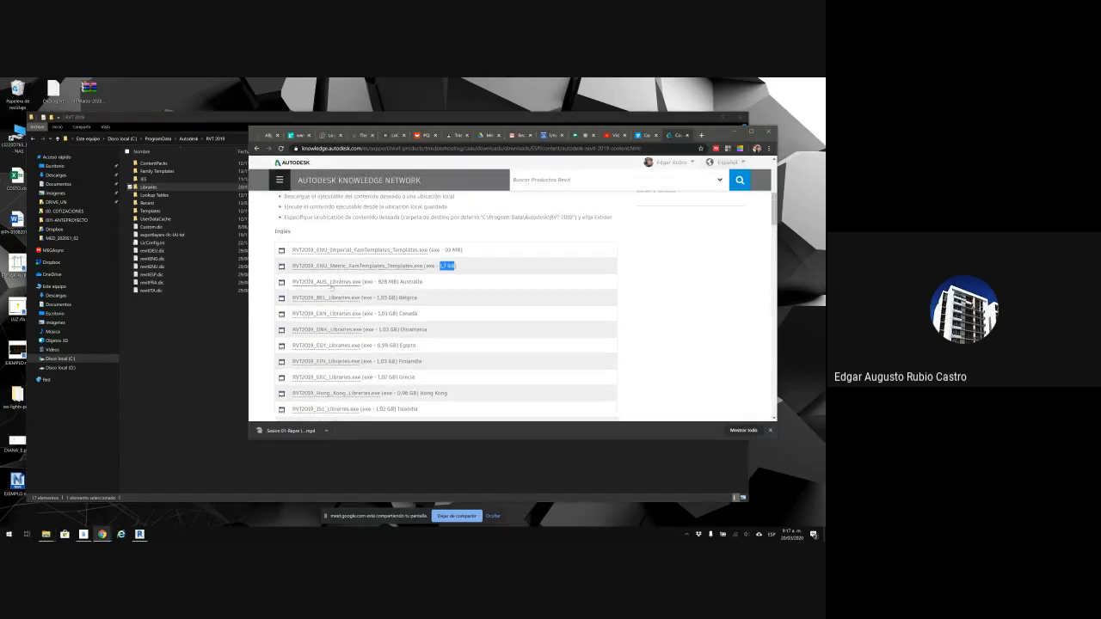
scroll(300, 281, down, 5)
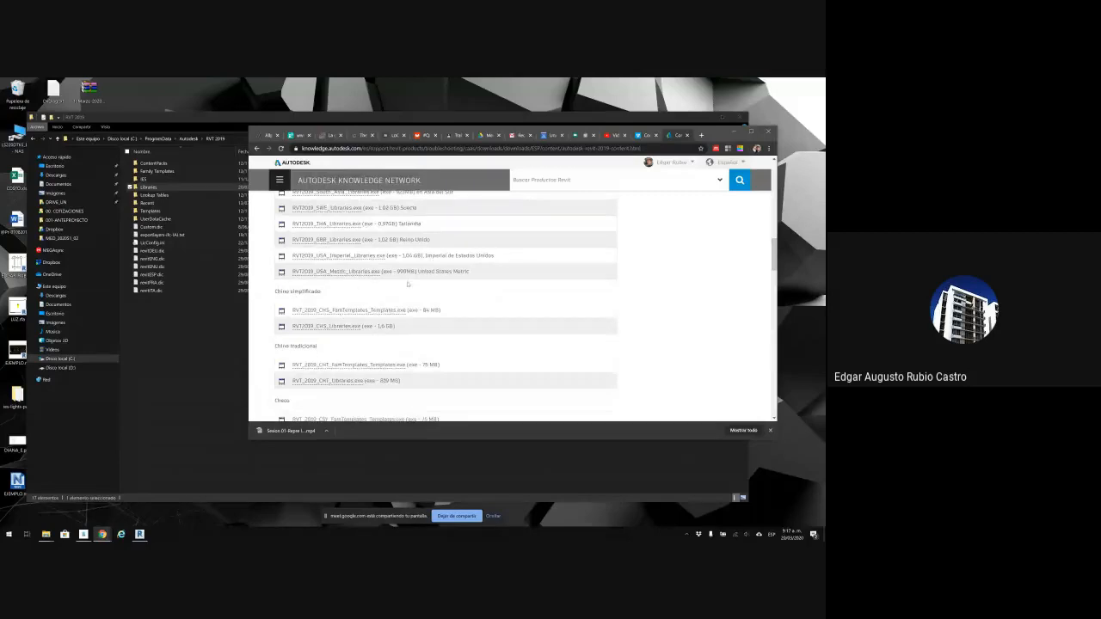
drag(471, 274, 292, 272)
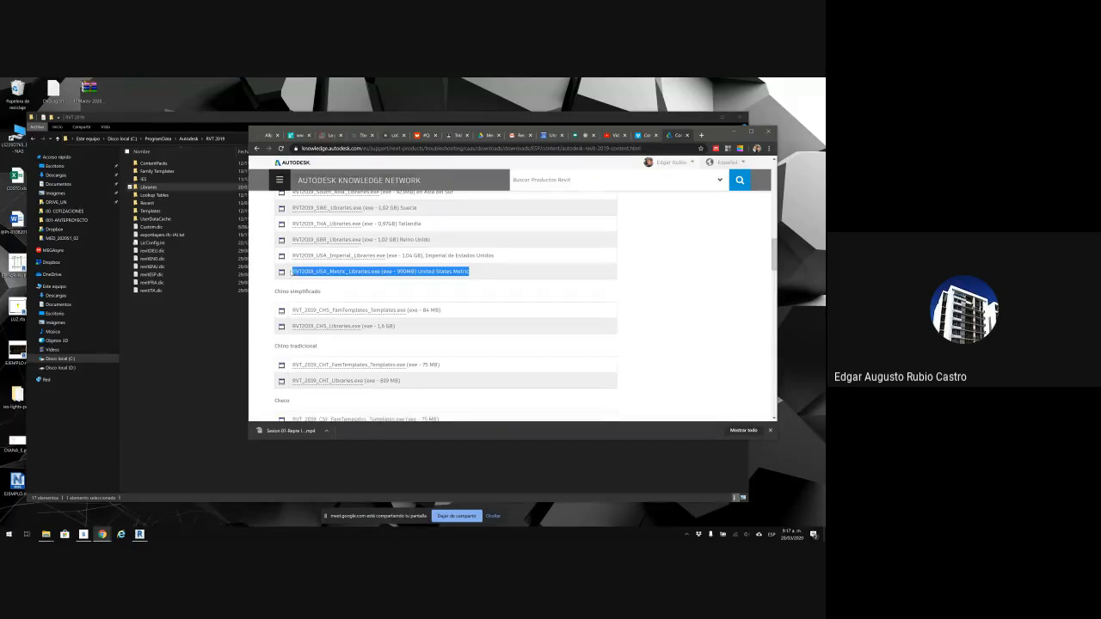
scroll(383, 273, up, 1)
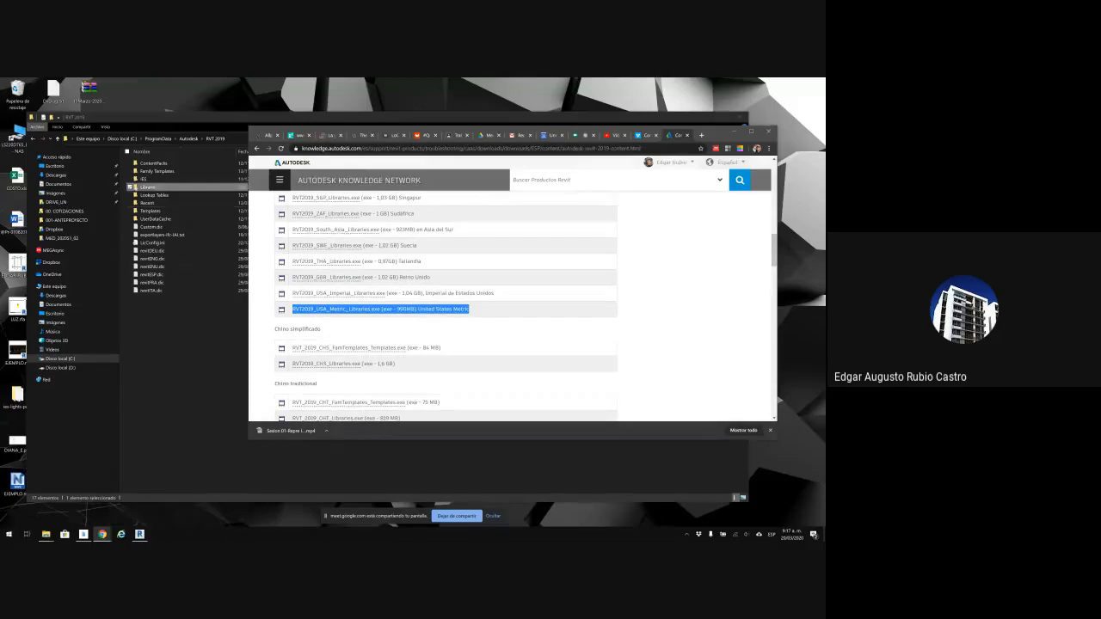
Point out the Family Templates and Templates folders in RVT 2019 by selecting each in turn.
click(143, 171)
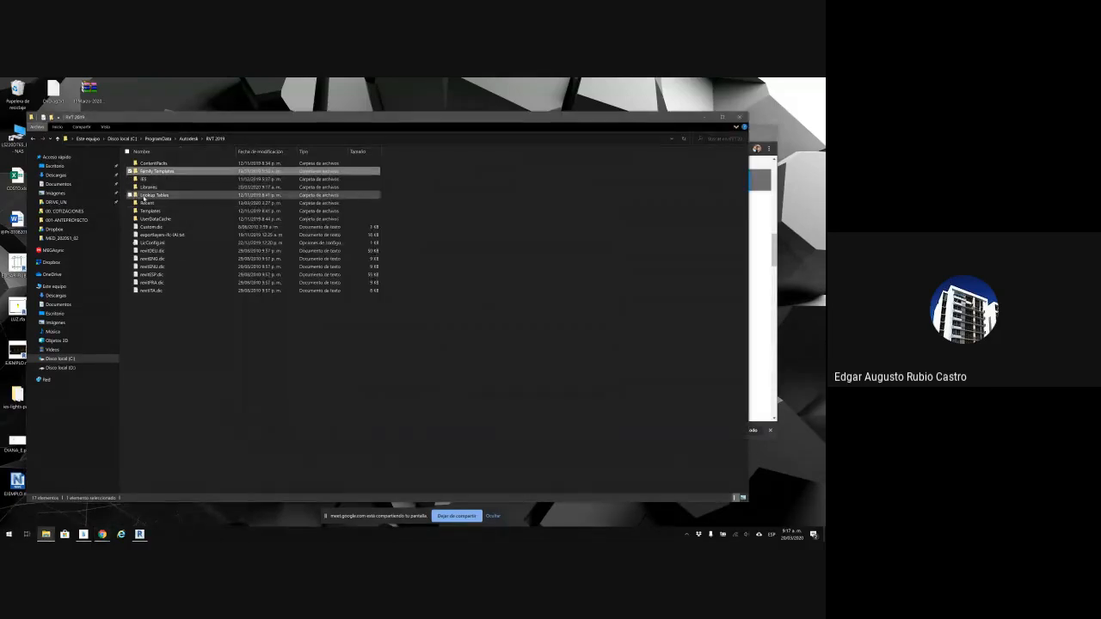
click(142, 212)
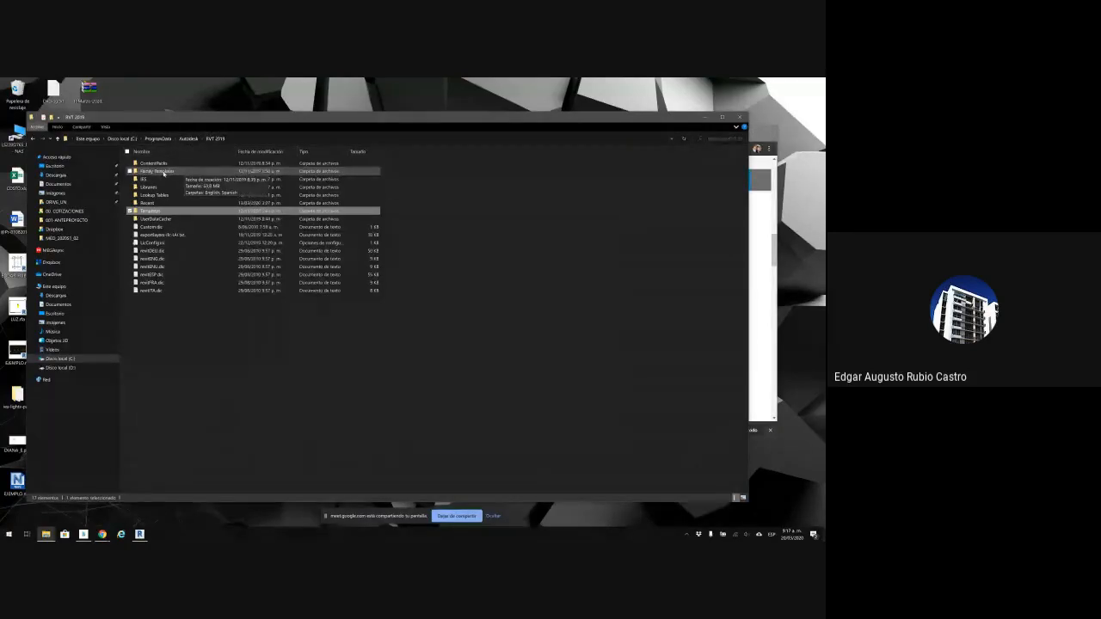
click(159, 171)
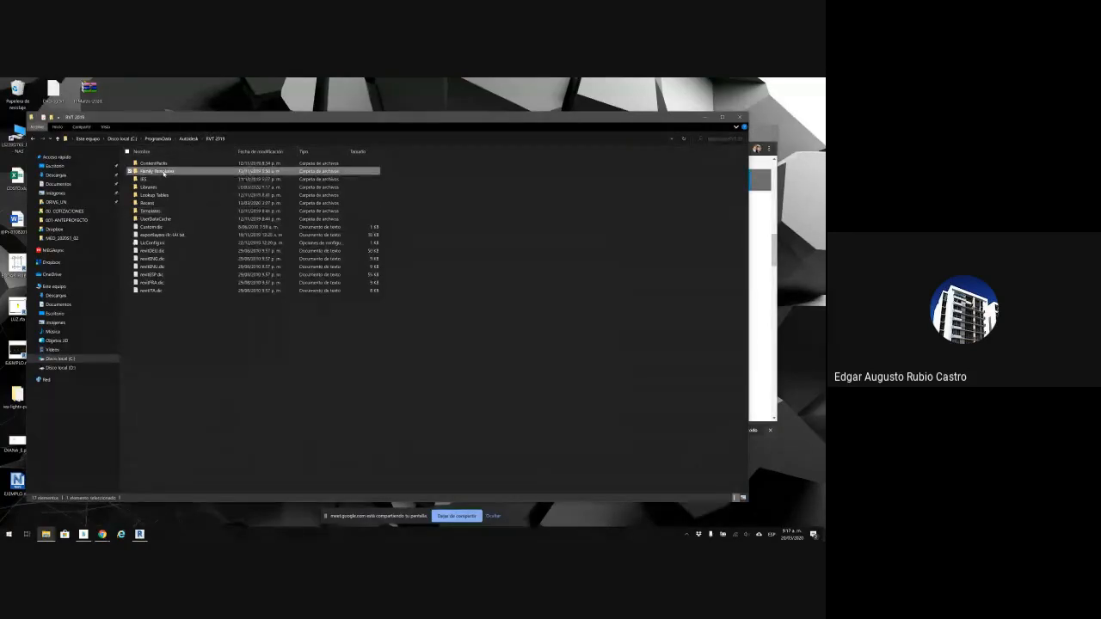
click(157, 211)
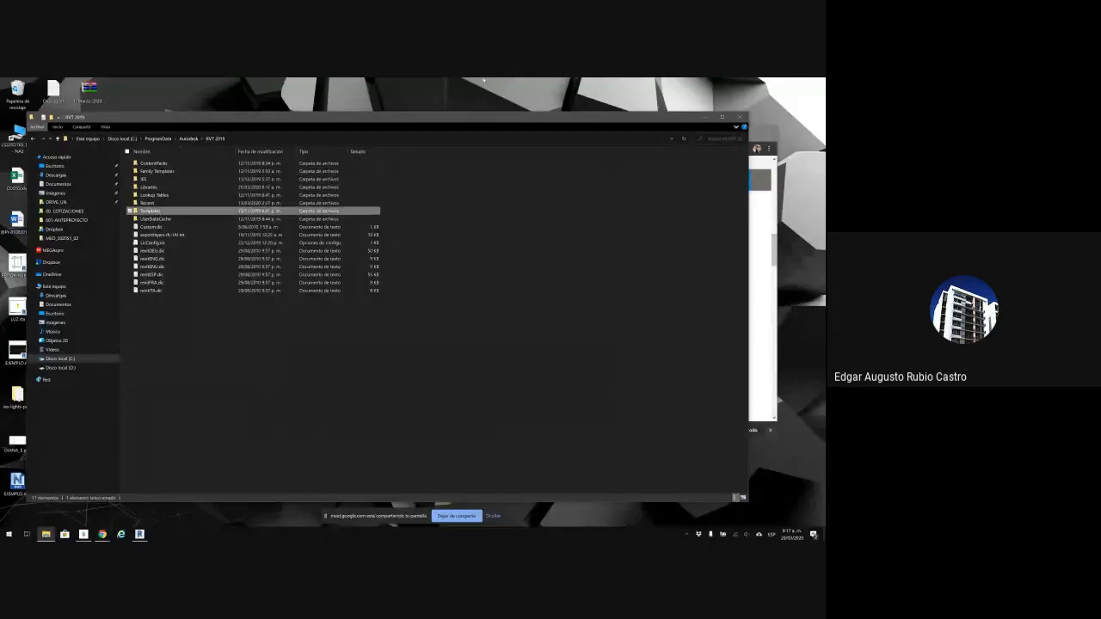
Check the cloud drive's sync status for the shared family files and minimize the RVT 2019 folder and browser windows.
click(706, 116)
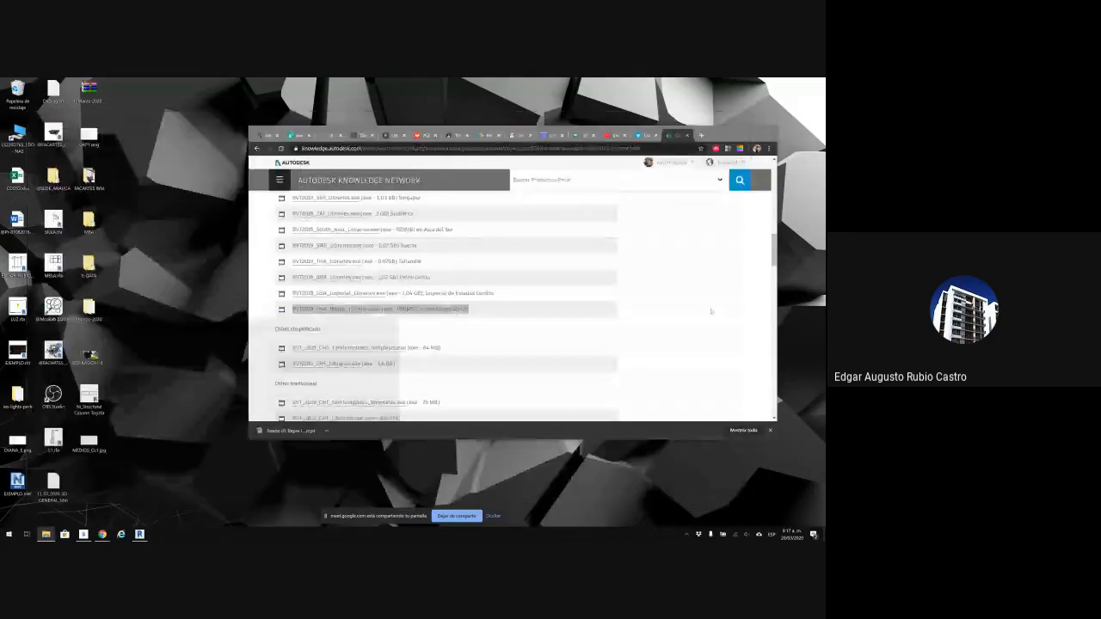
click(758, 534)
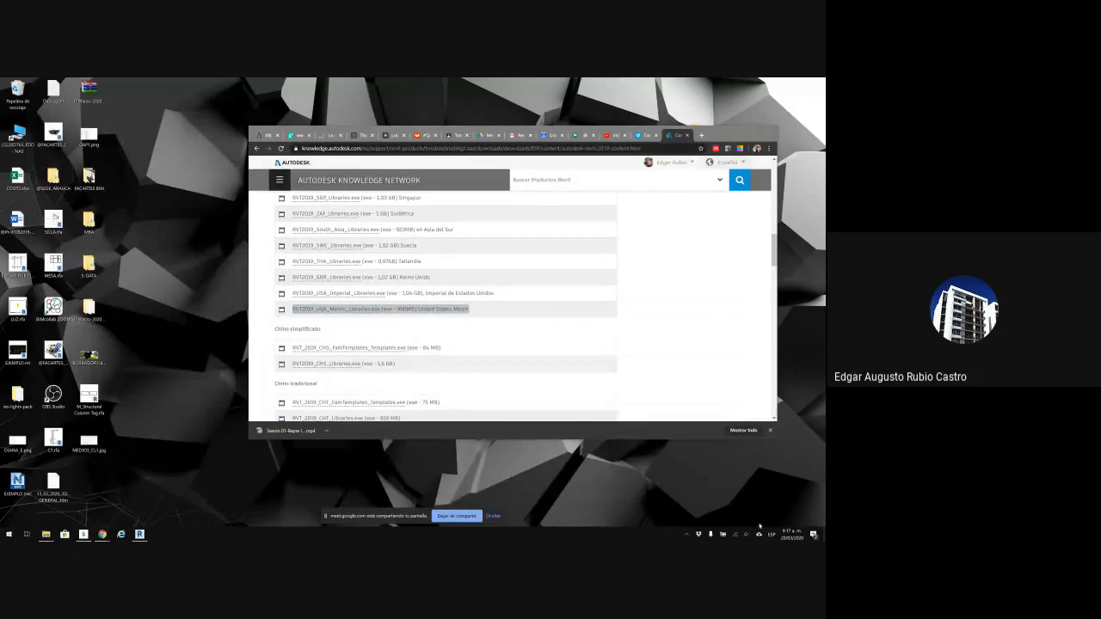
click(759, 534)
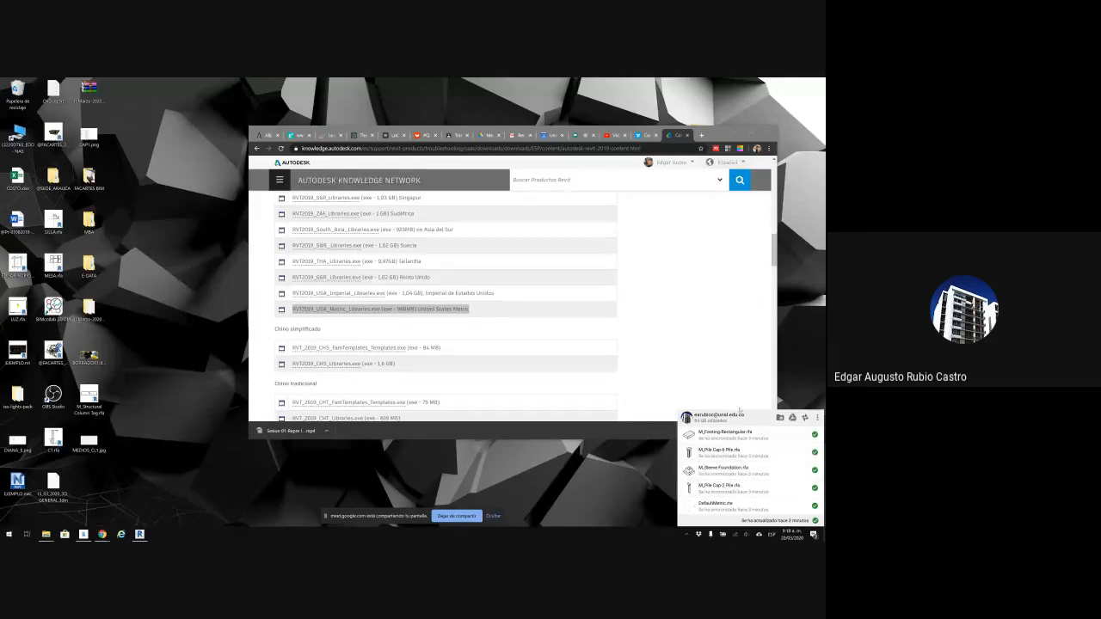
drag(721, 134, 560, 168)
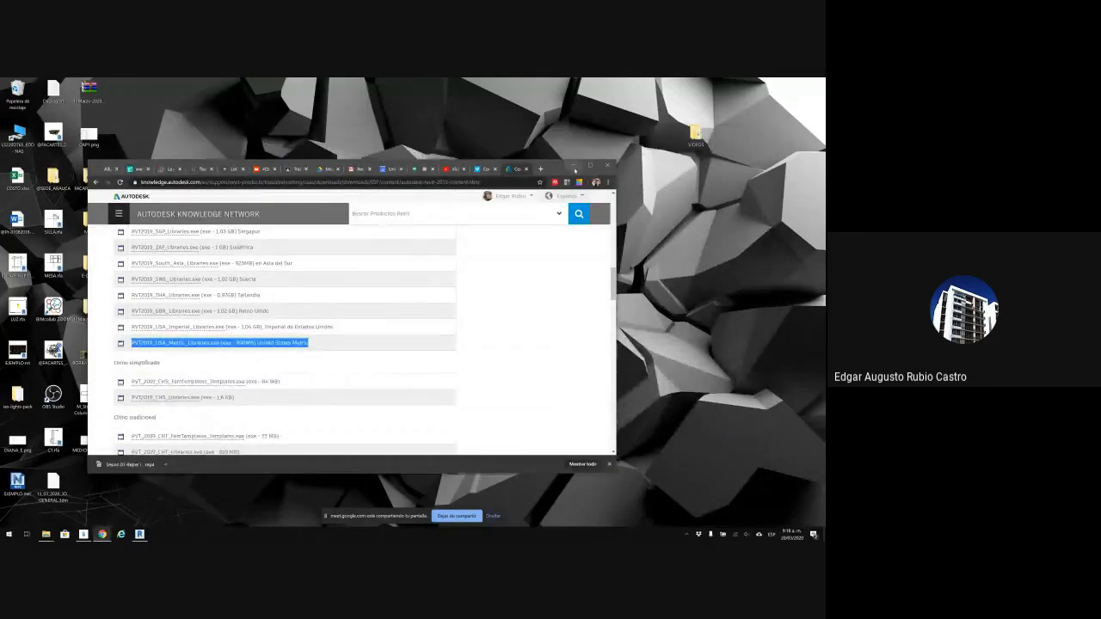
click(589, 165)
Bring up the PLANTILLA_FAMILIAS folder window, select its US Metric folder and move the window aside.
mouse_move(46, 527)
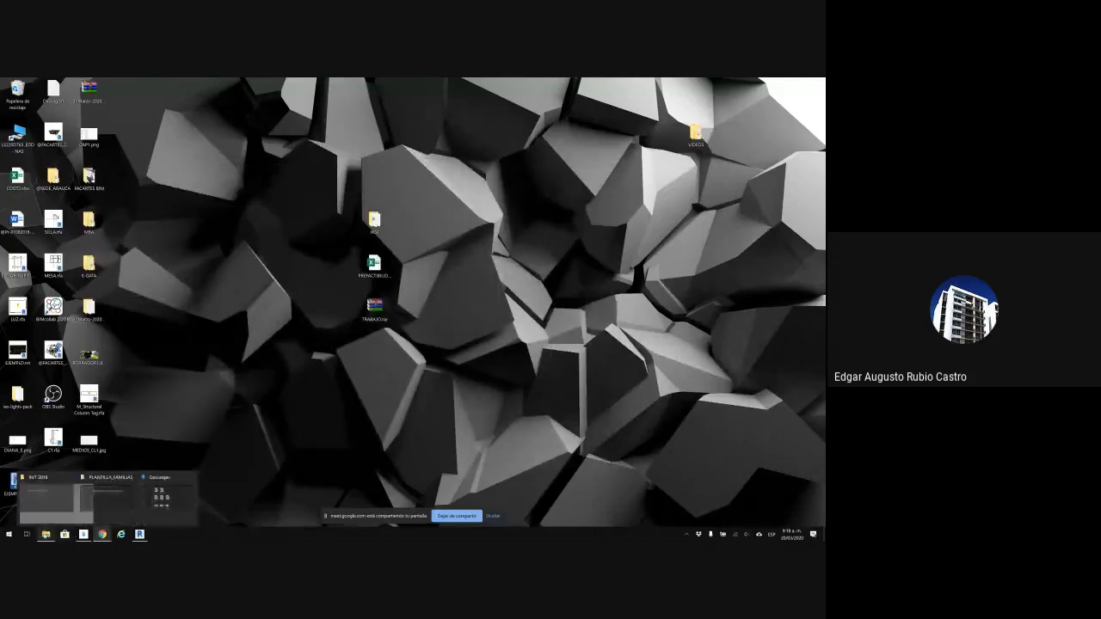
mouse_move(136, 504)
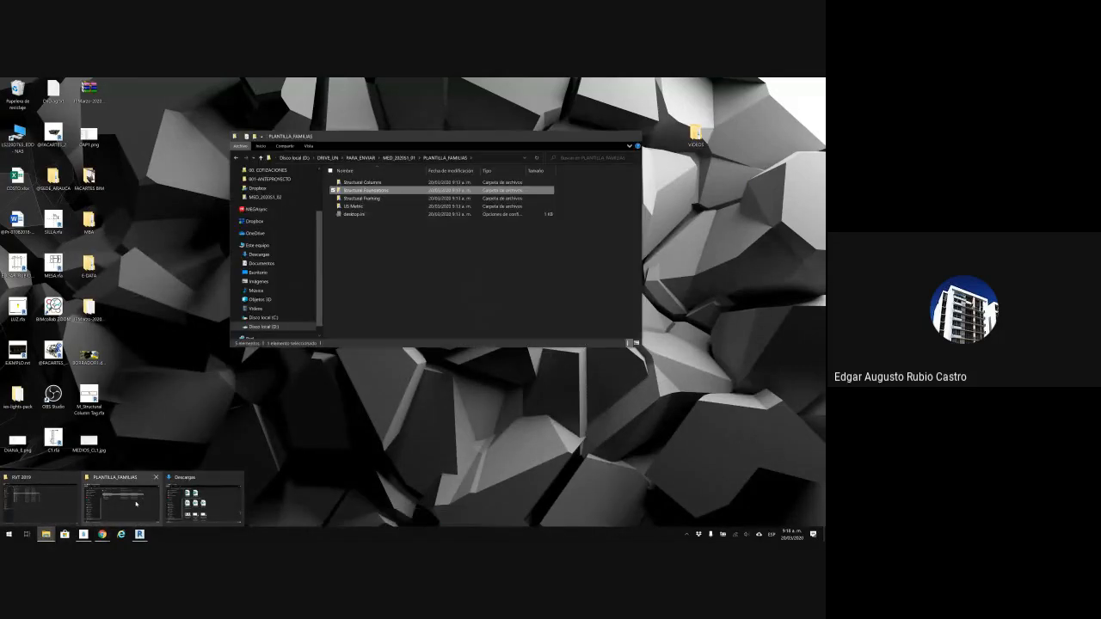
click(84, 503)
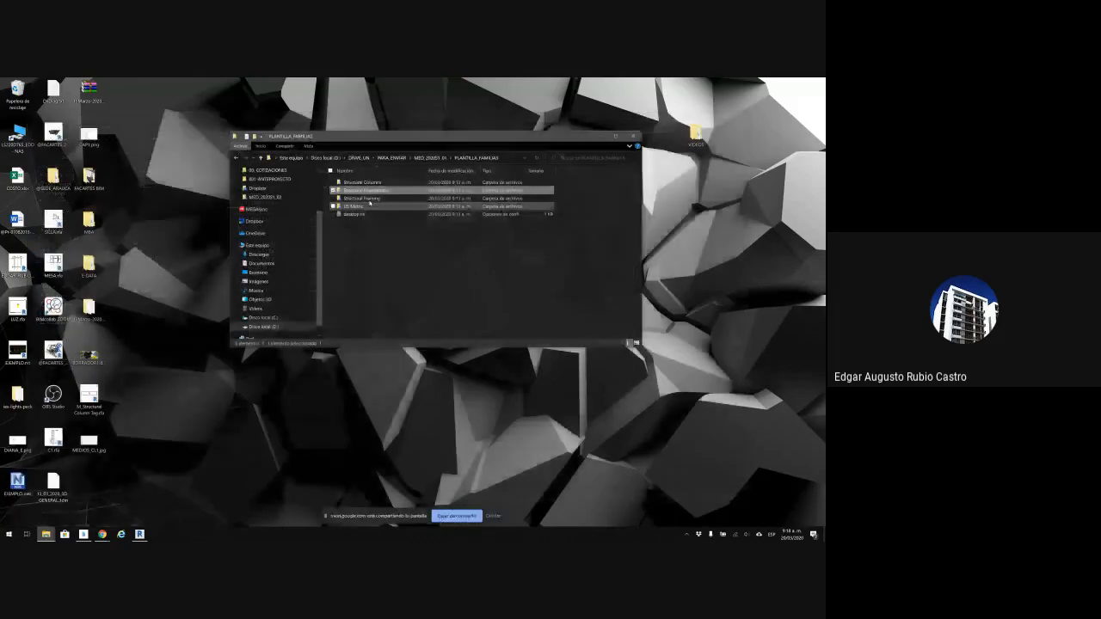
click(351, 207)
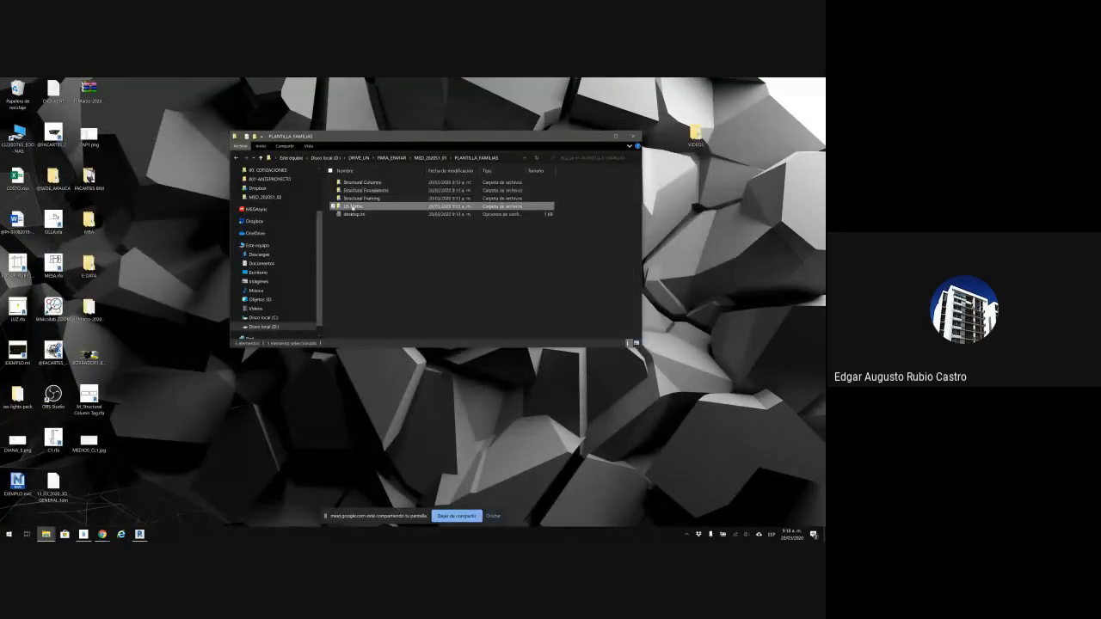
drag(568, 135, 641, 141)
Switch to Revit's home screen, then open and close the Windows notification center.
click(139, 534)
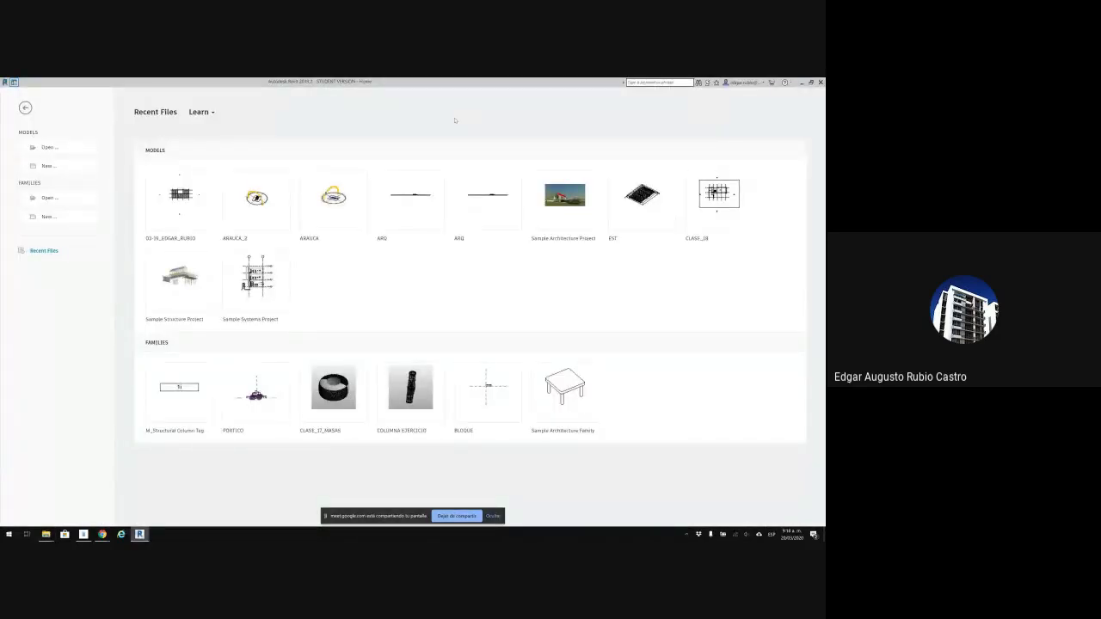
click(813, 535)
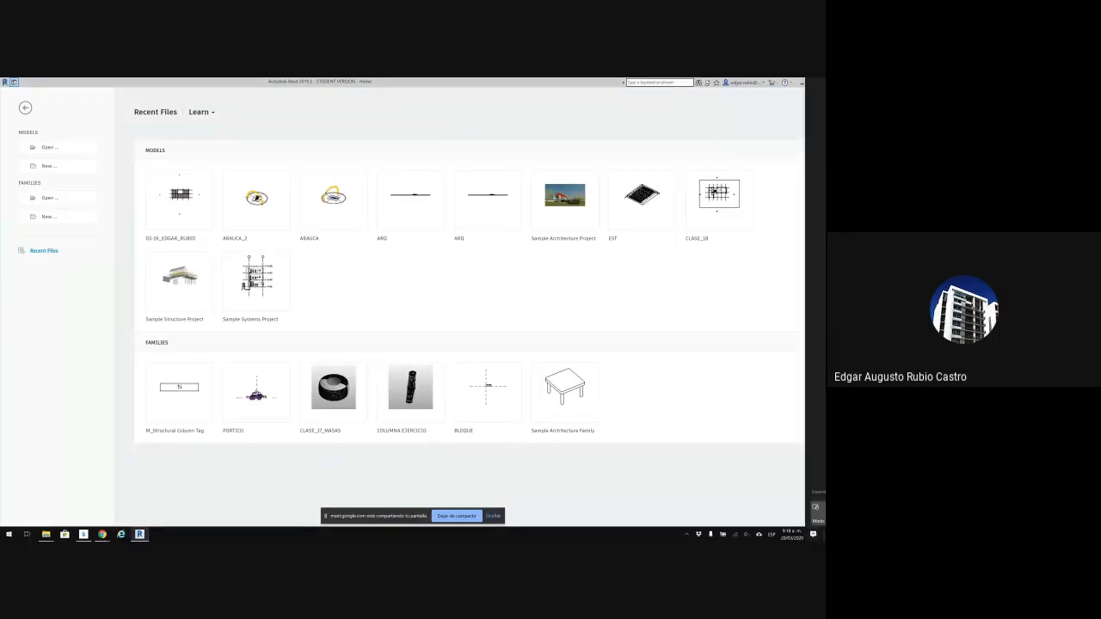
click(814, 535)
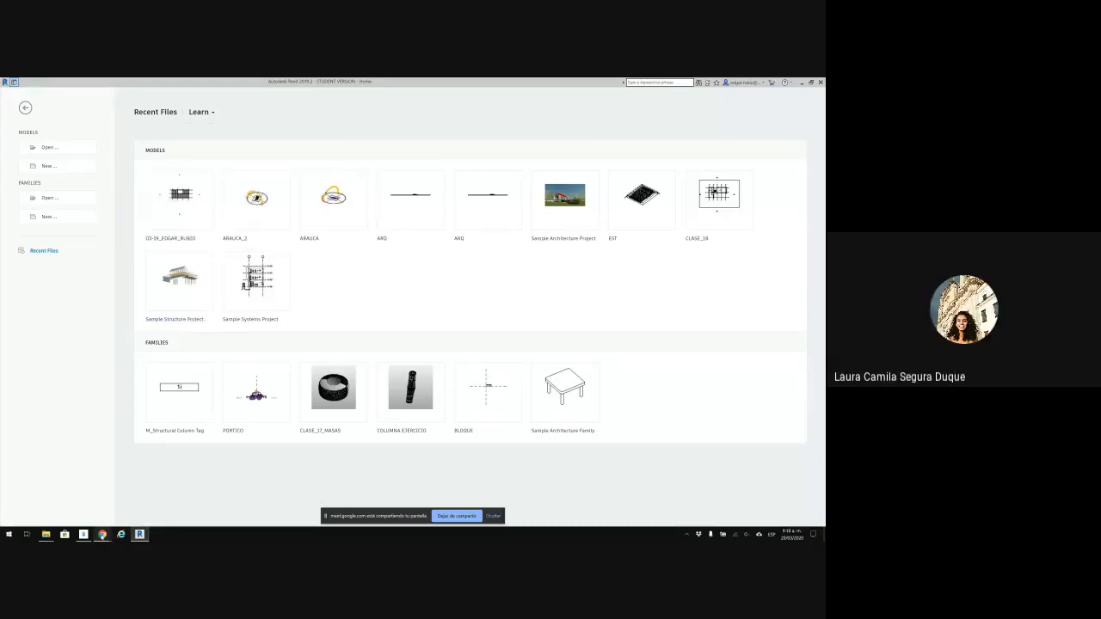
Look back through the RVT2019 templates and libraries list on the Autodesk Knowledge Network page and minimize the browser.
mouse_move(101, 536)
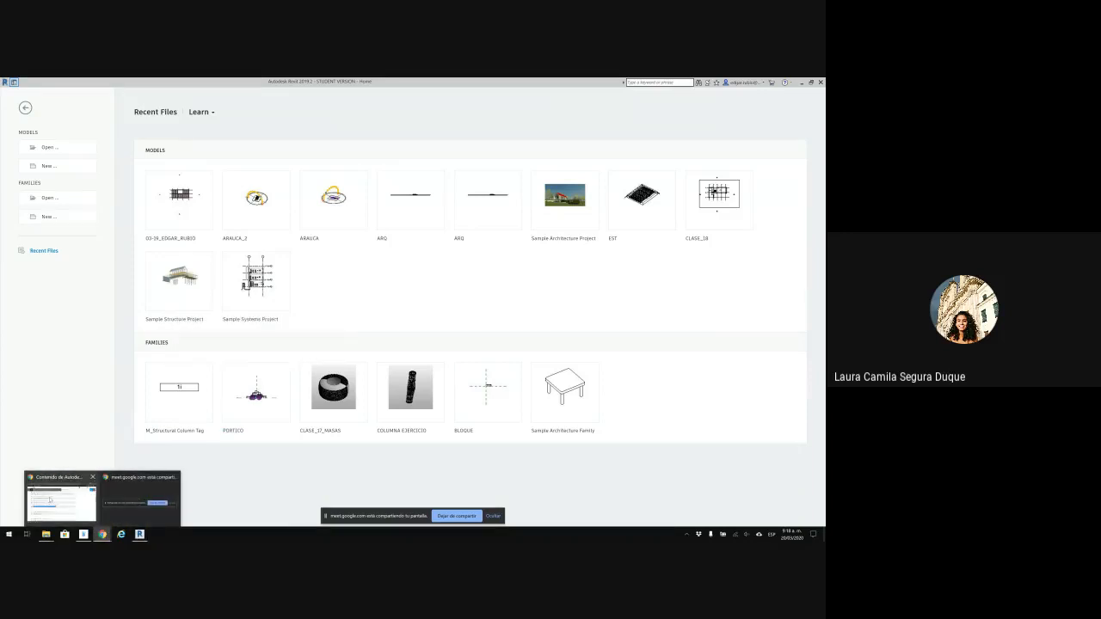
click(71, 501)
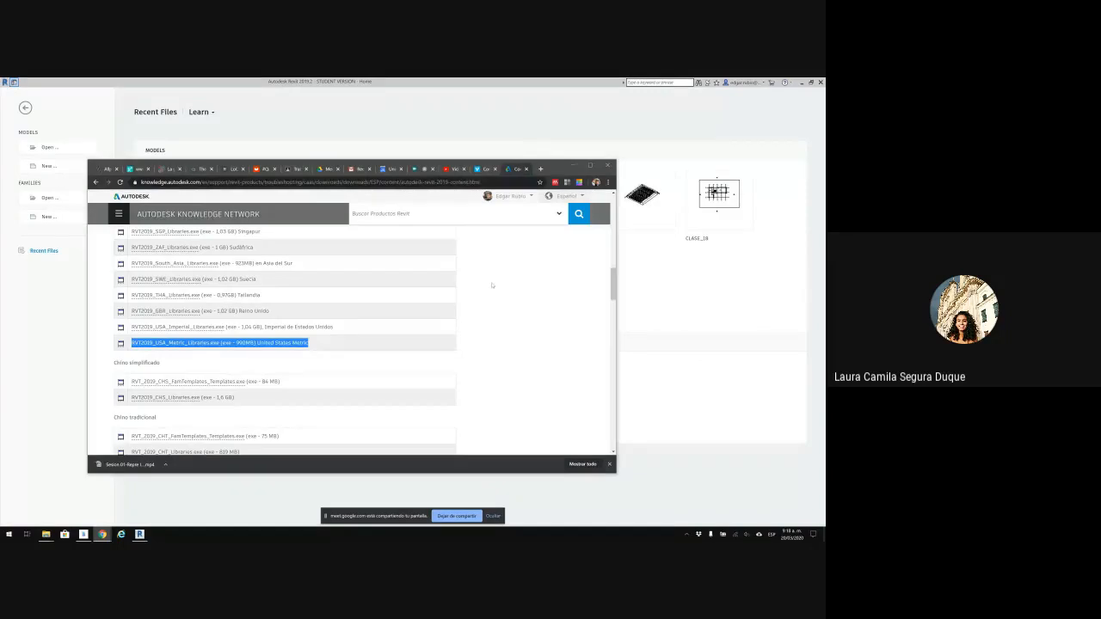
scroll(482, 282, up, 5)
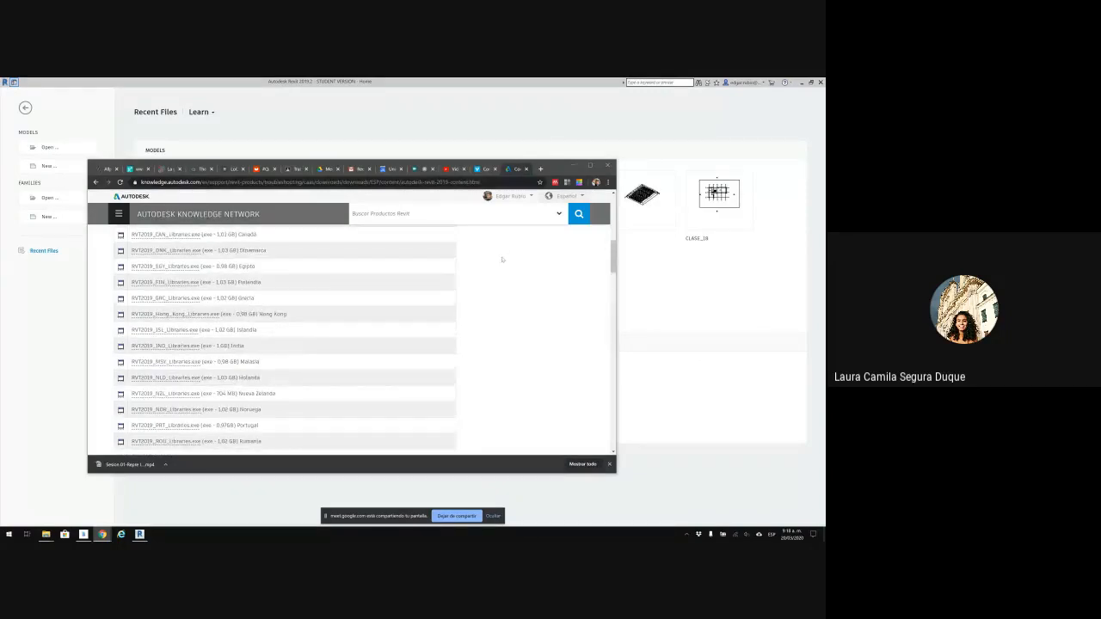
scroll(502, 258, up, 3)
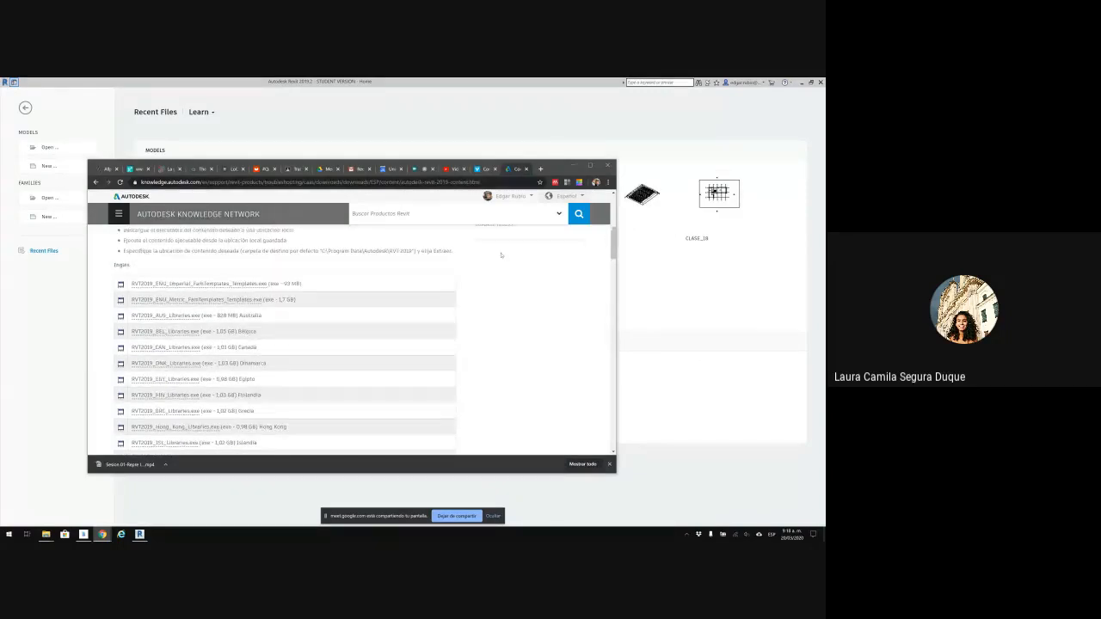
click(575, 164)
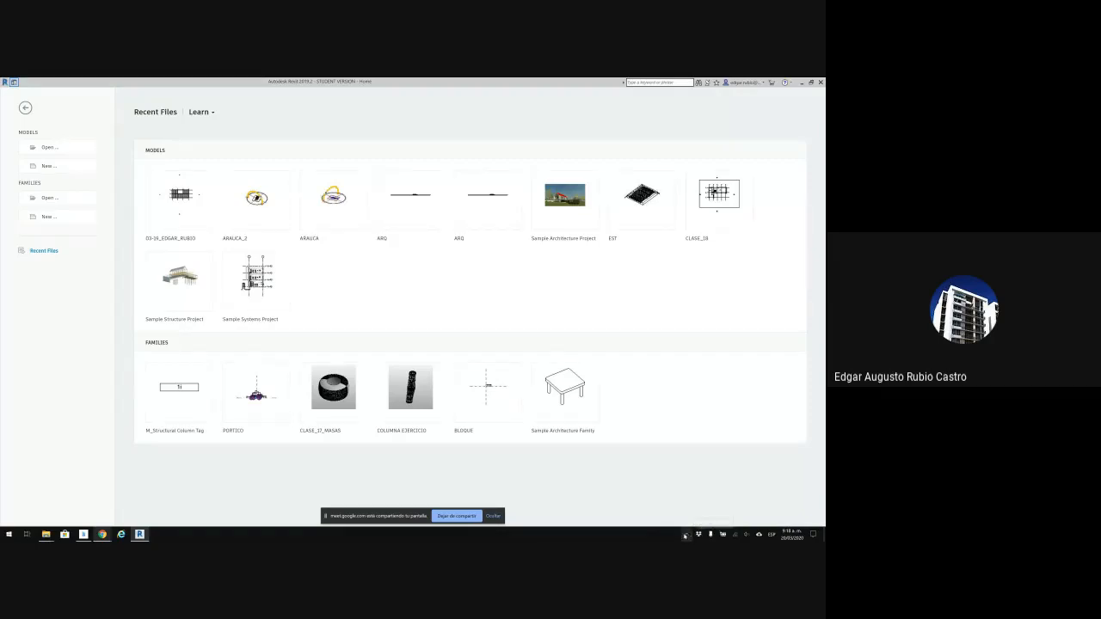
mouse_move(100, 535)
Start a new Revit project, browse for a template file and show the US Metric folder inside Templates.
click(47, 166)
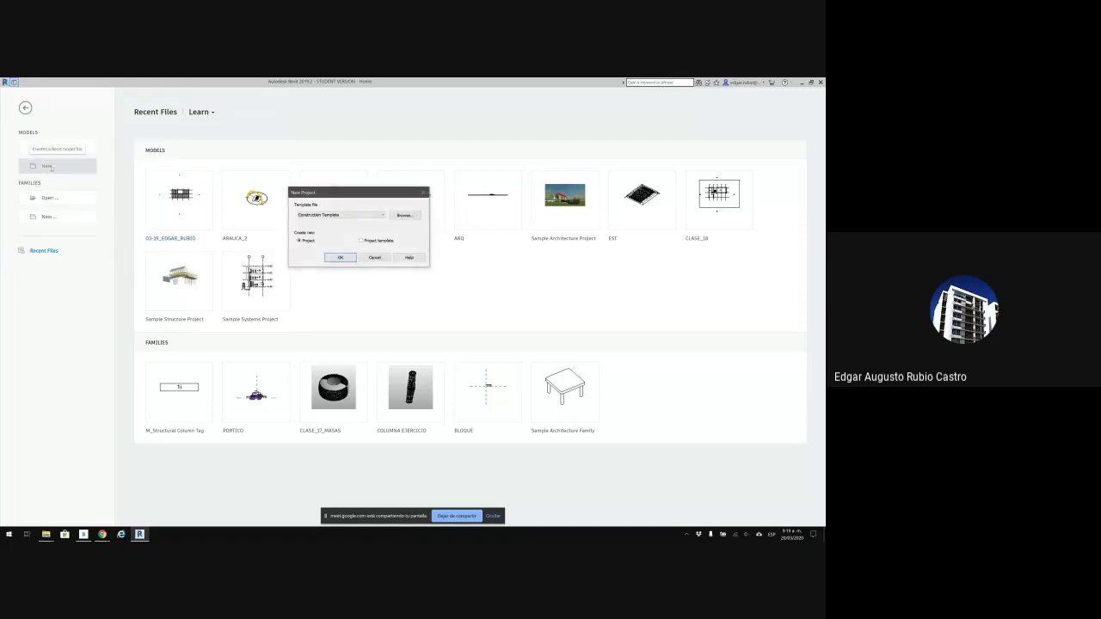
click(376, 216)
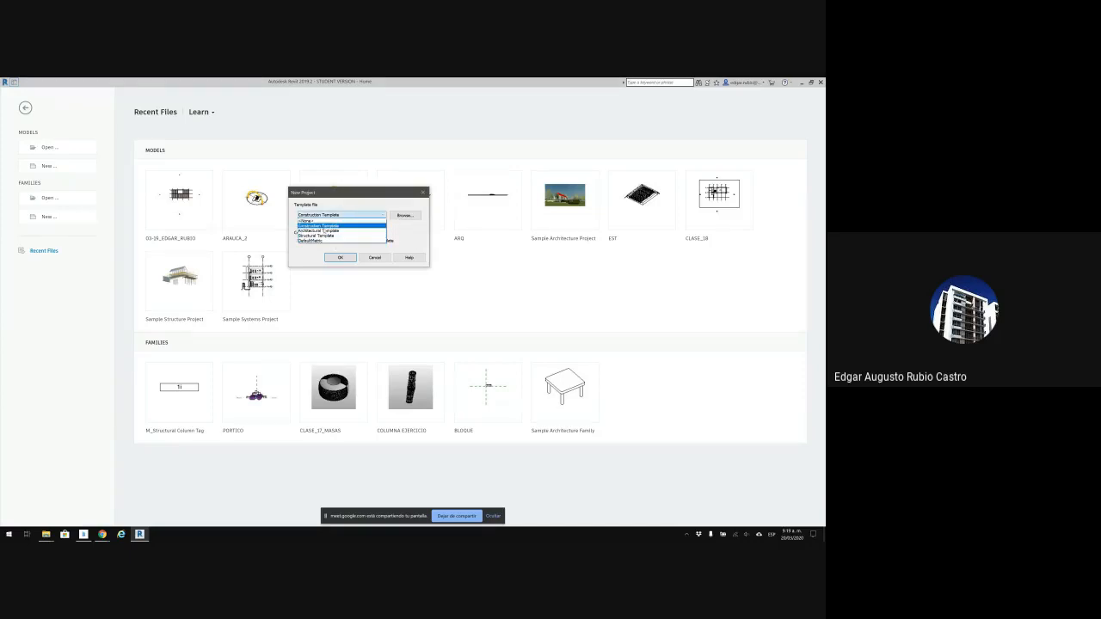
click(412, 216)
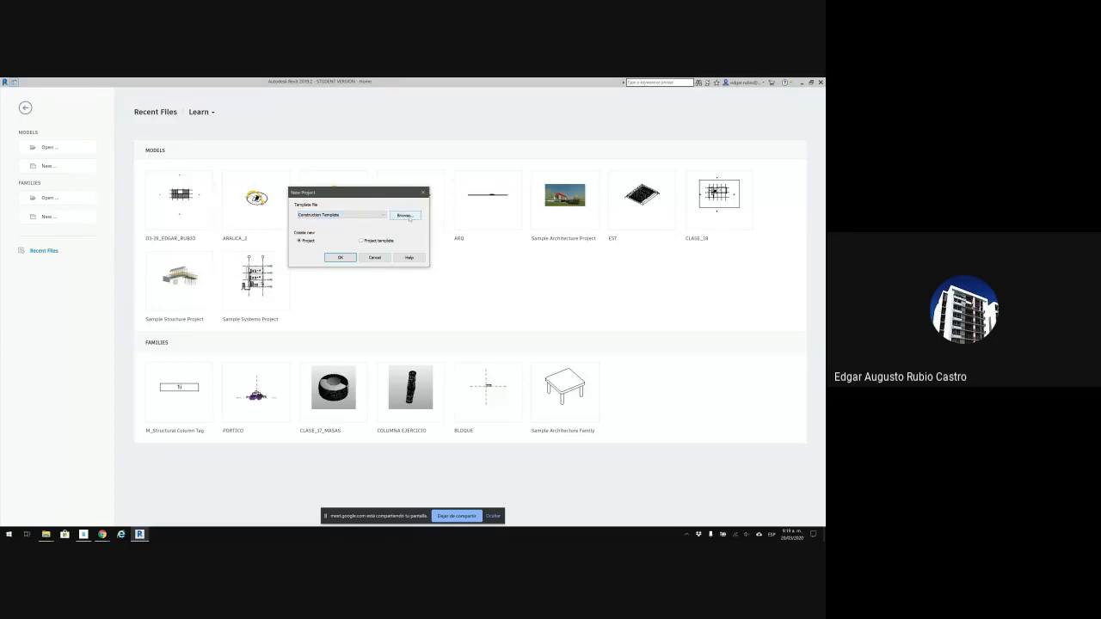
click(412, 216)
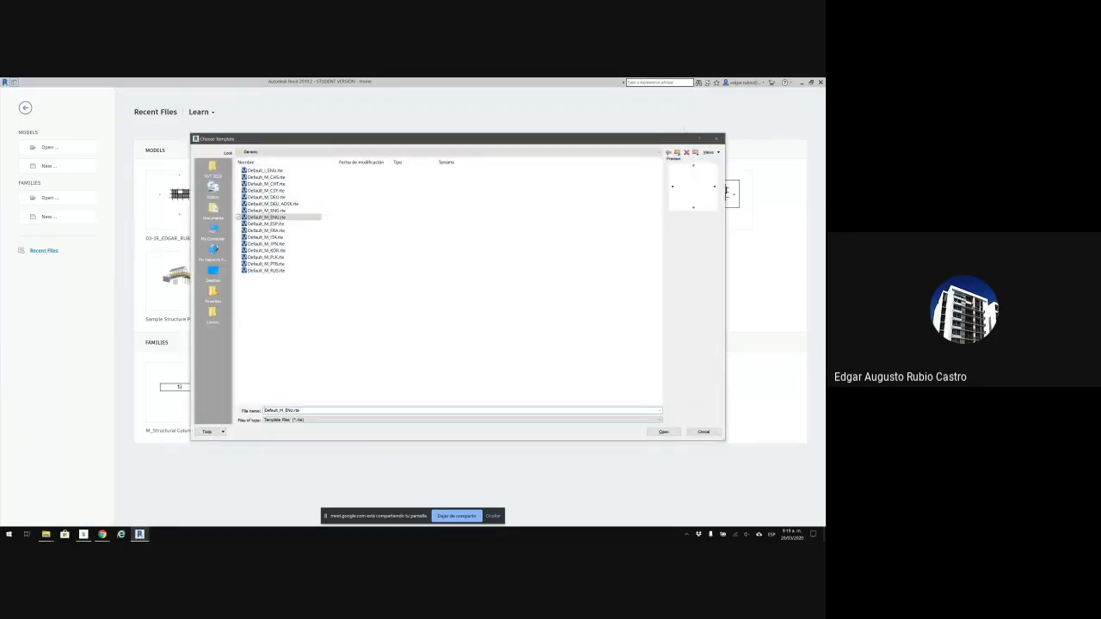
click(677, 153)
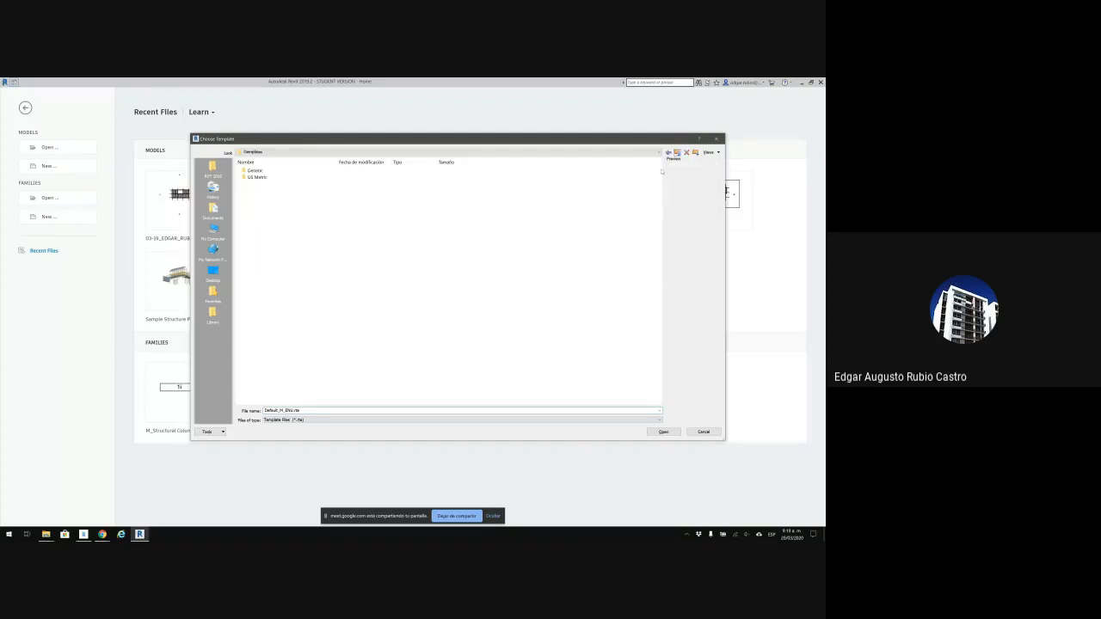
double_click(257, 177)
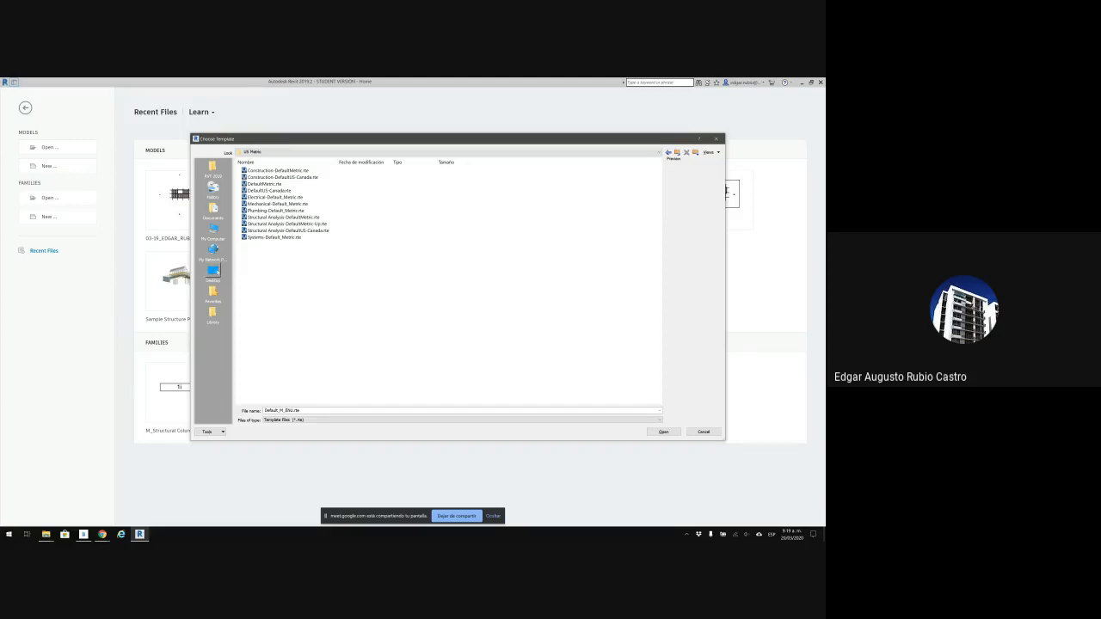
Browse from the desktop through Disco local (D:), DRIVE_UN and PARA_ENVIAR to the shared US Metric template folder.
click(215, 271)
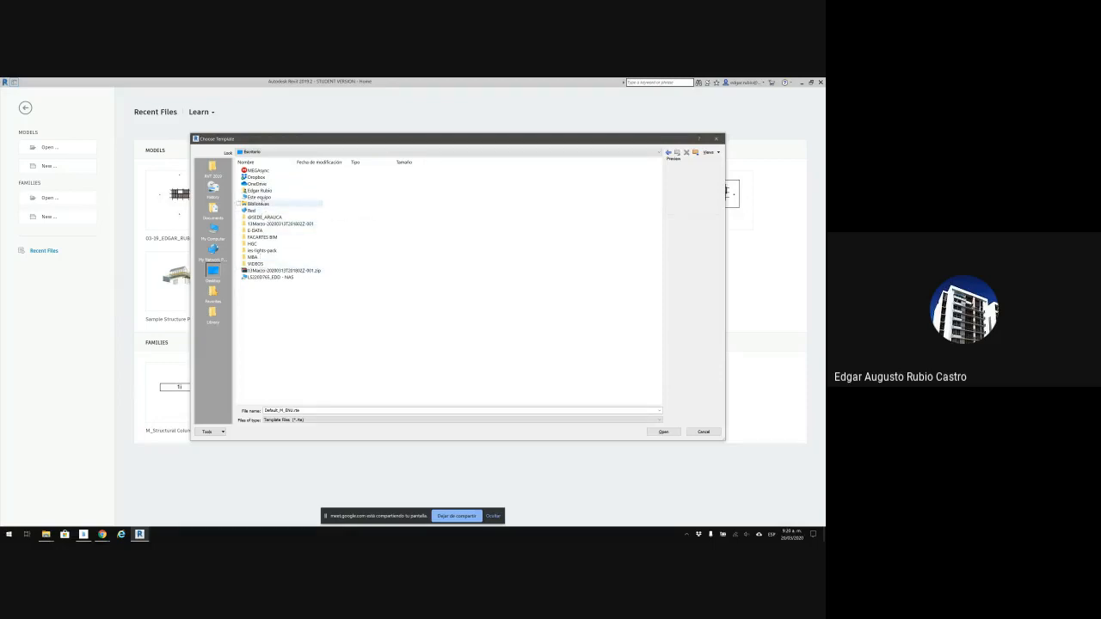
double_click(277, 197)
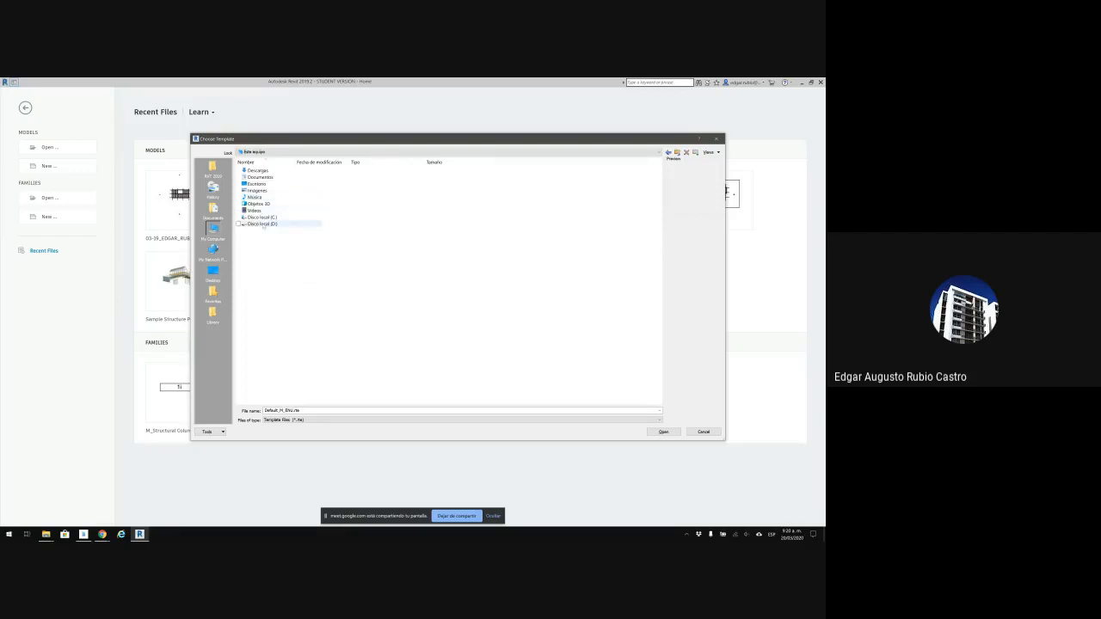
double_click(262, 224)
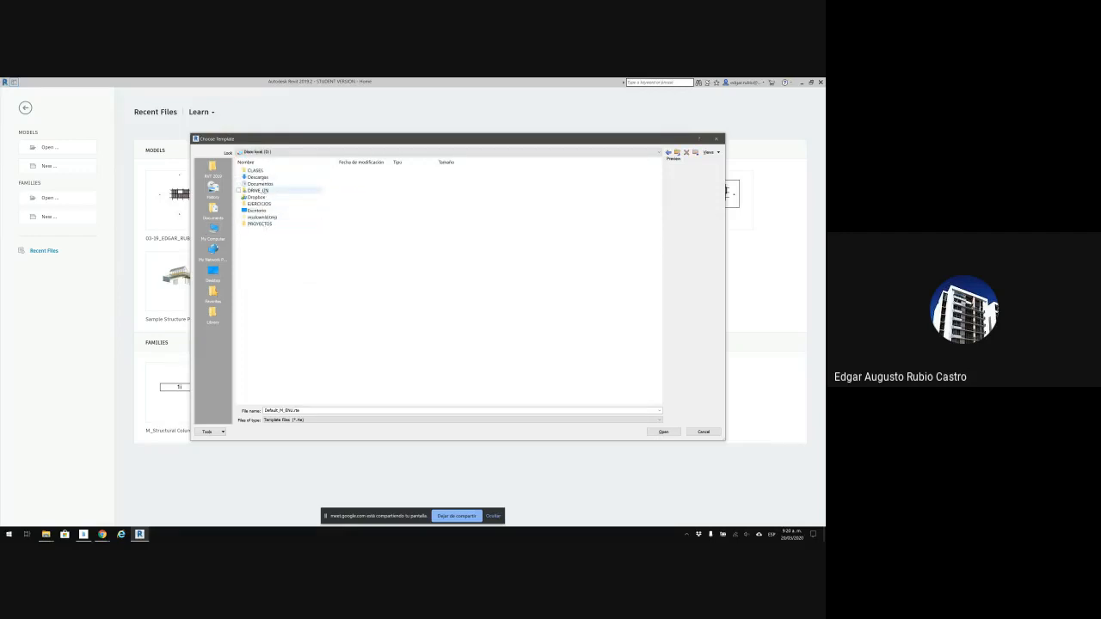
double_click(258, 190)
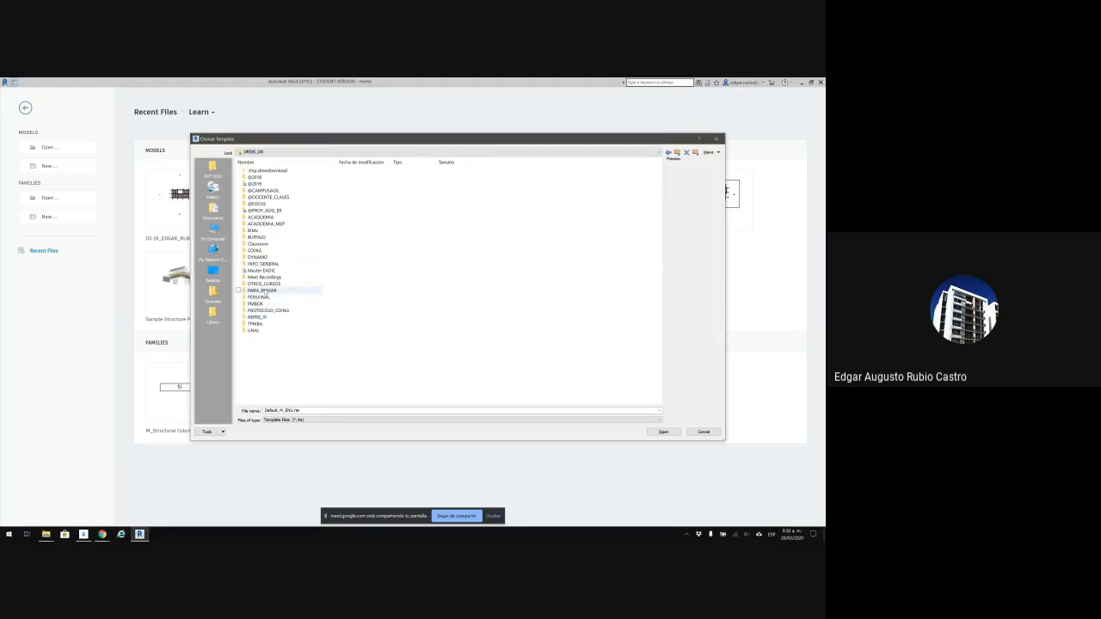
double_click(262, 289)
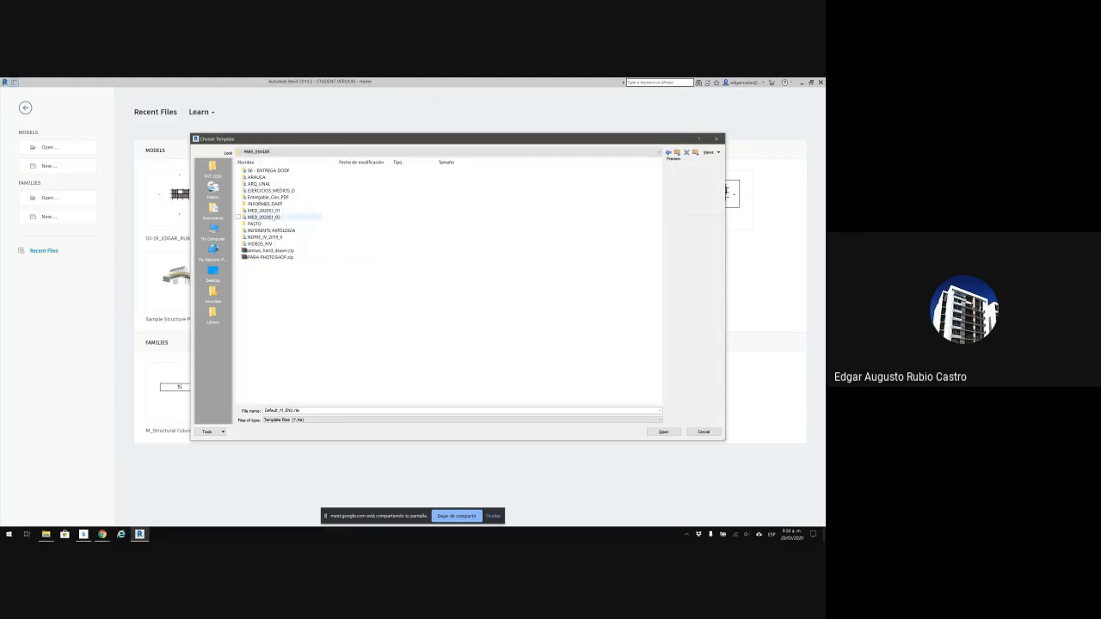
double_click(273, 212)
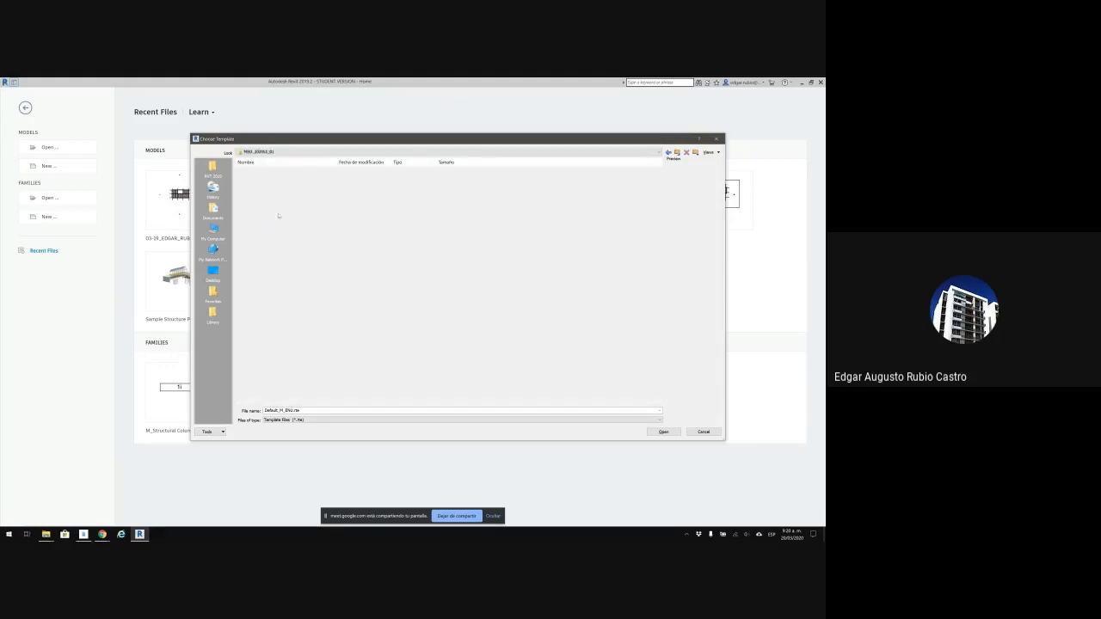
double_click(273, 177)
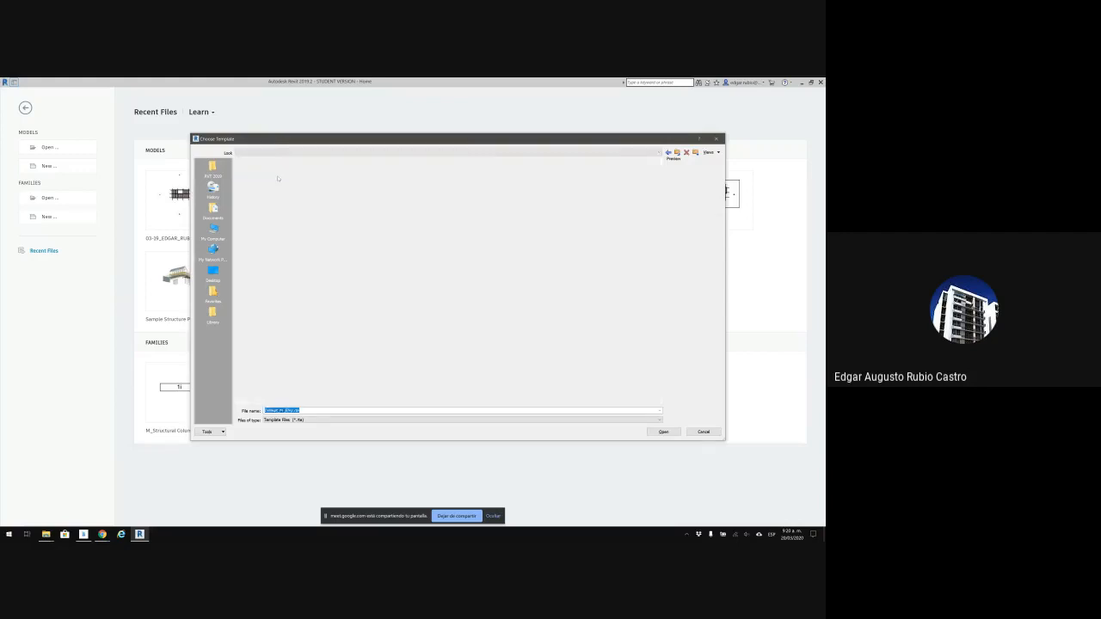
double_click(266, 191)
Choose the DefaultMetric.rte template and create the new project from it.
click(267, 170)
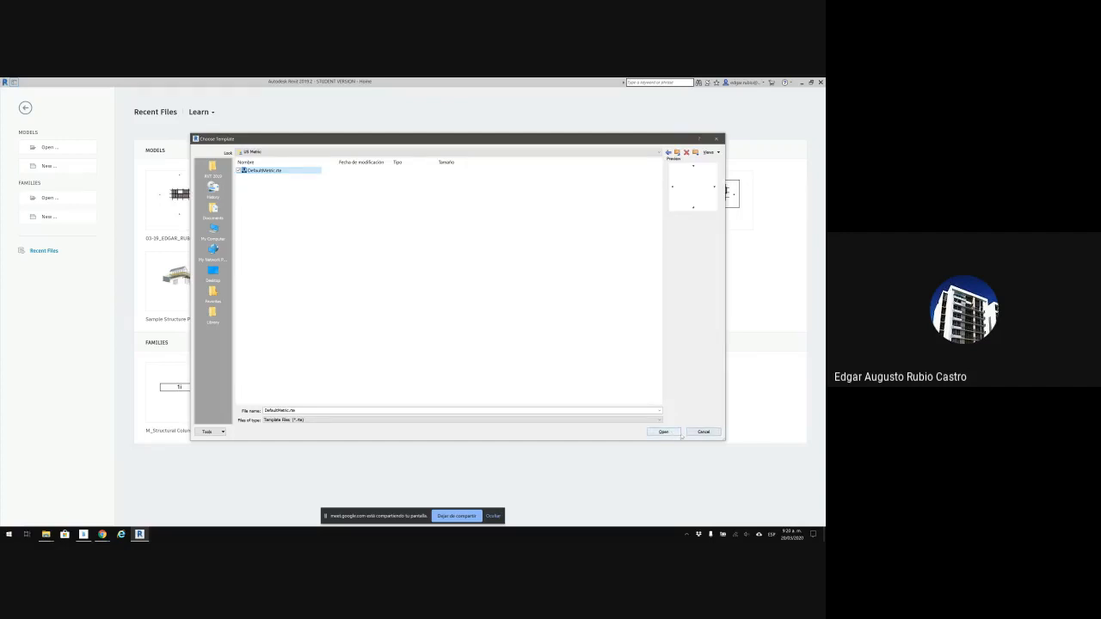
click(663, 431)
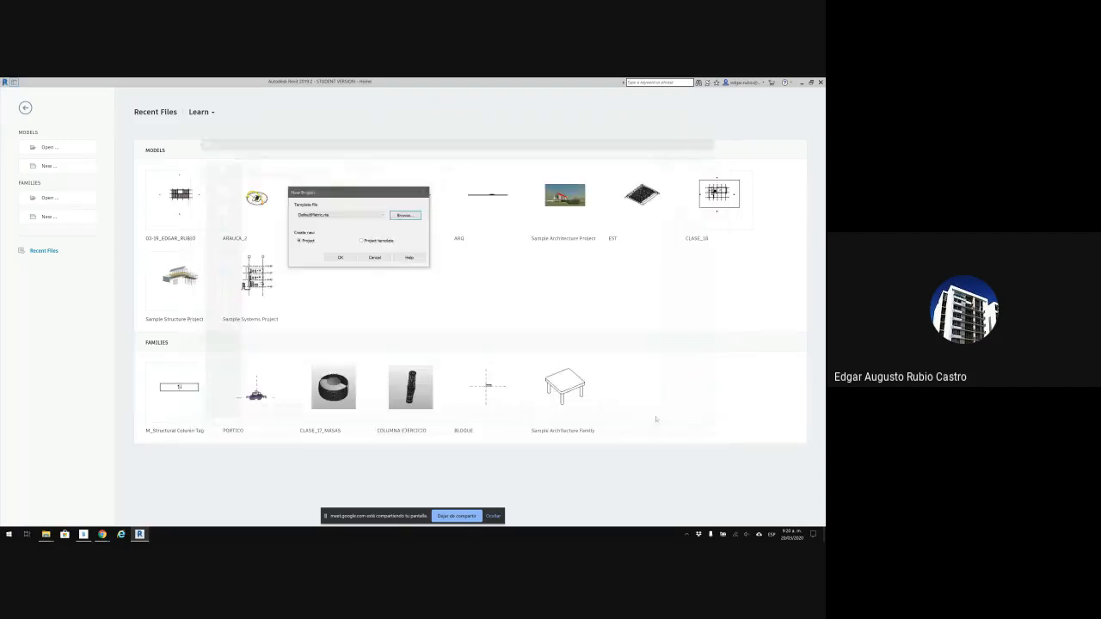
click(341, 255)
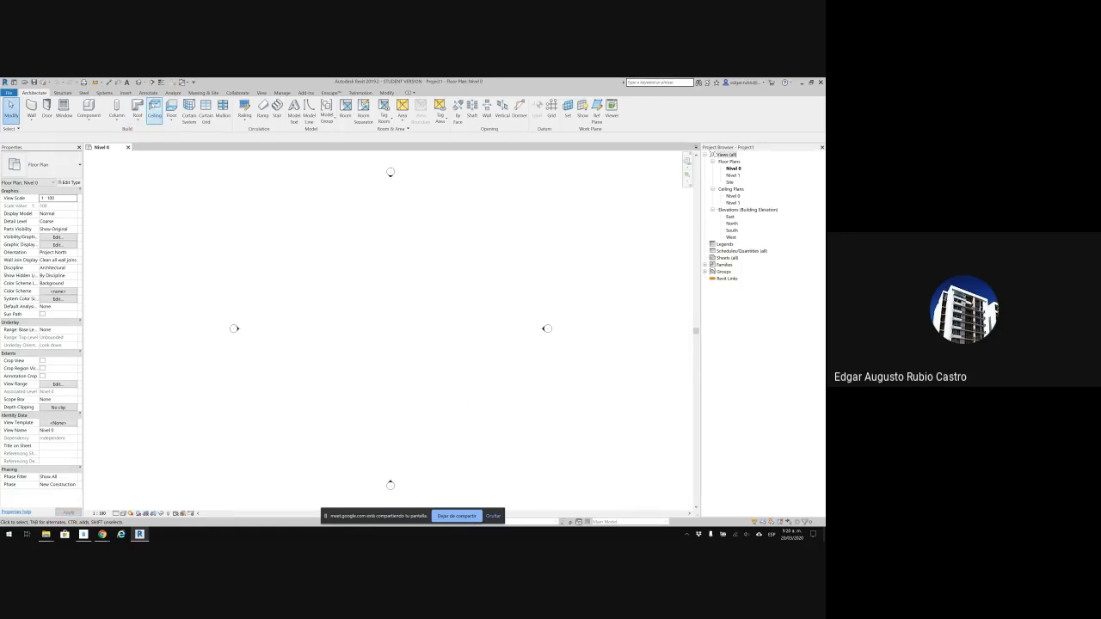
Start Load Family and browse to the US Metric folder inside Libraries, down to its structural categories.
click(126, 92)
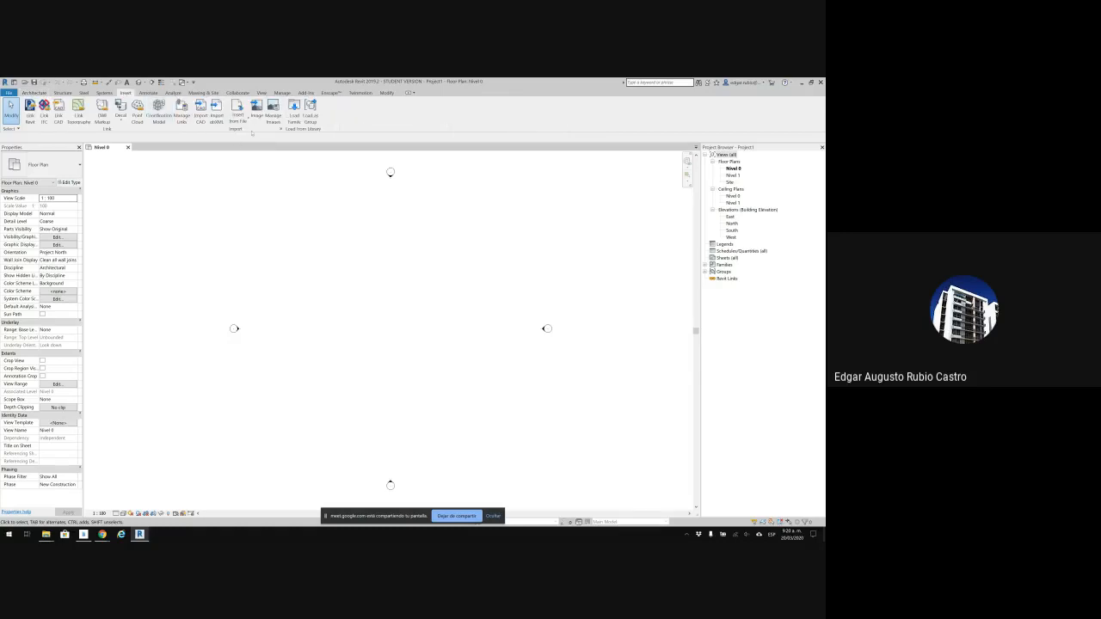
click(294, 112)
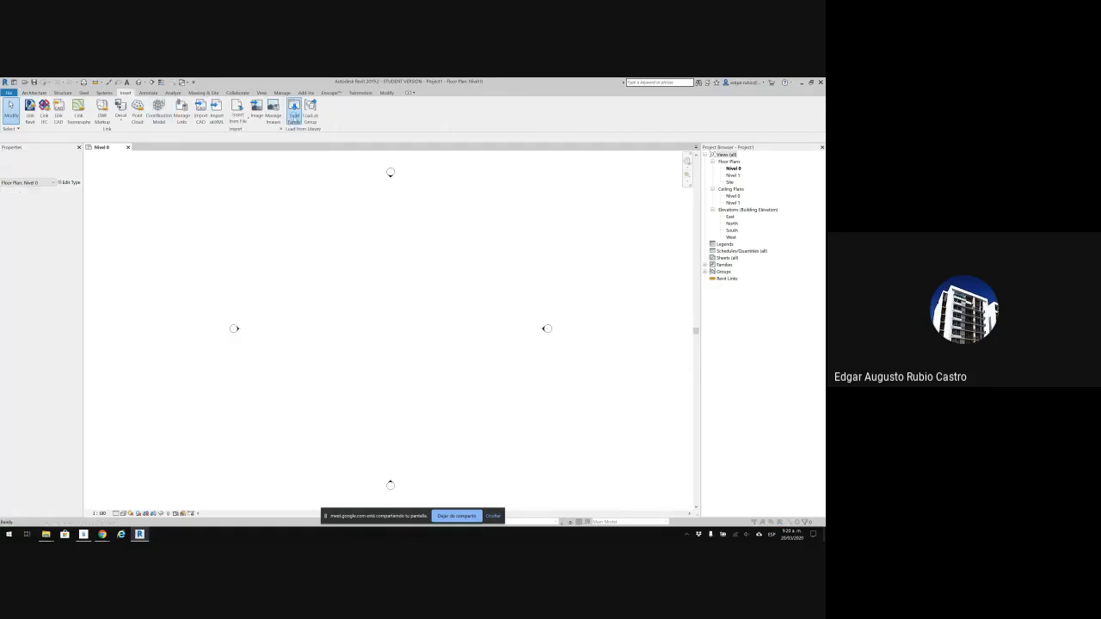
click(467, 187)
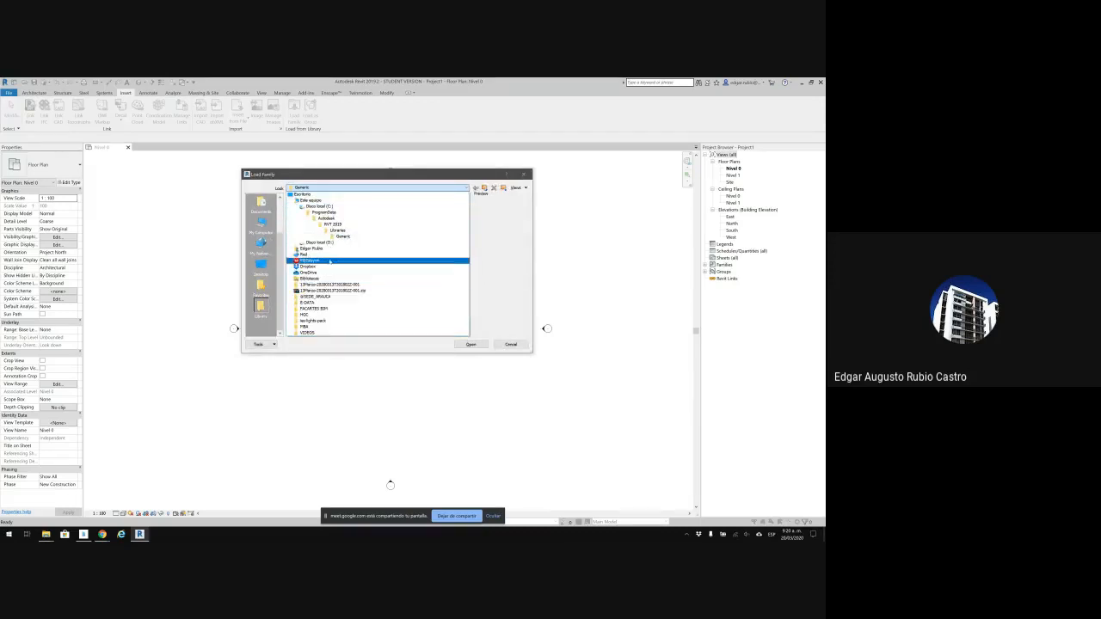
click(333, 230)
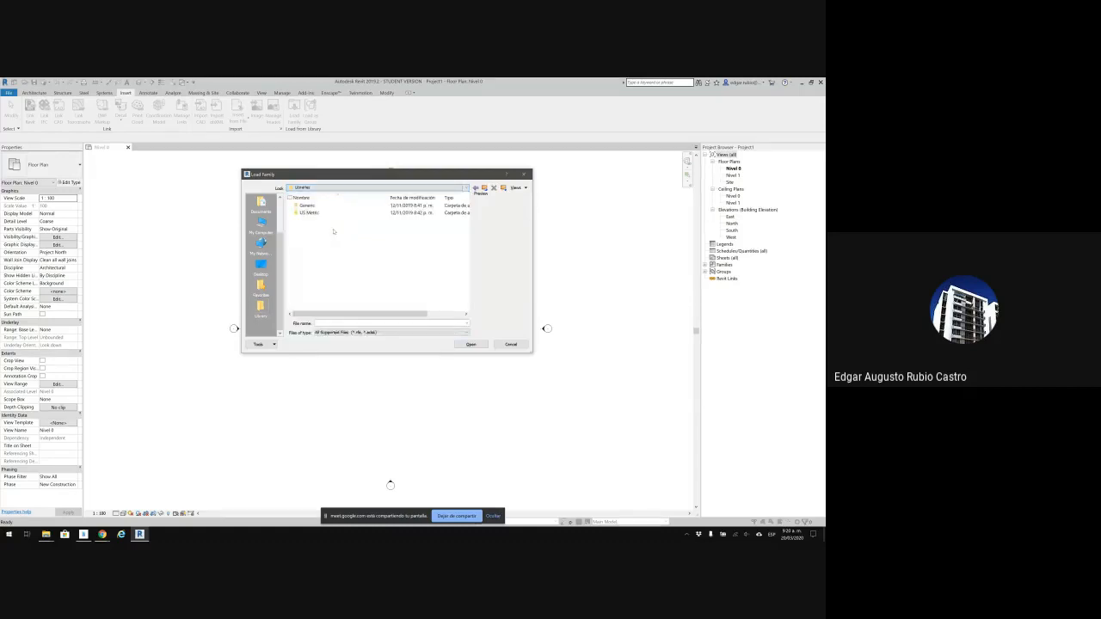
double_click(314, 213)
scroll(315, 258, down, 5)
scroll(315, 258, down, 3)
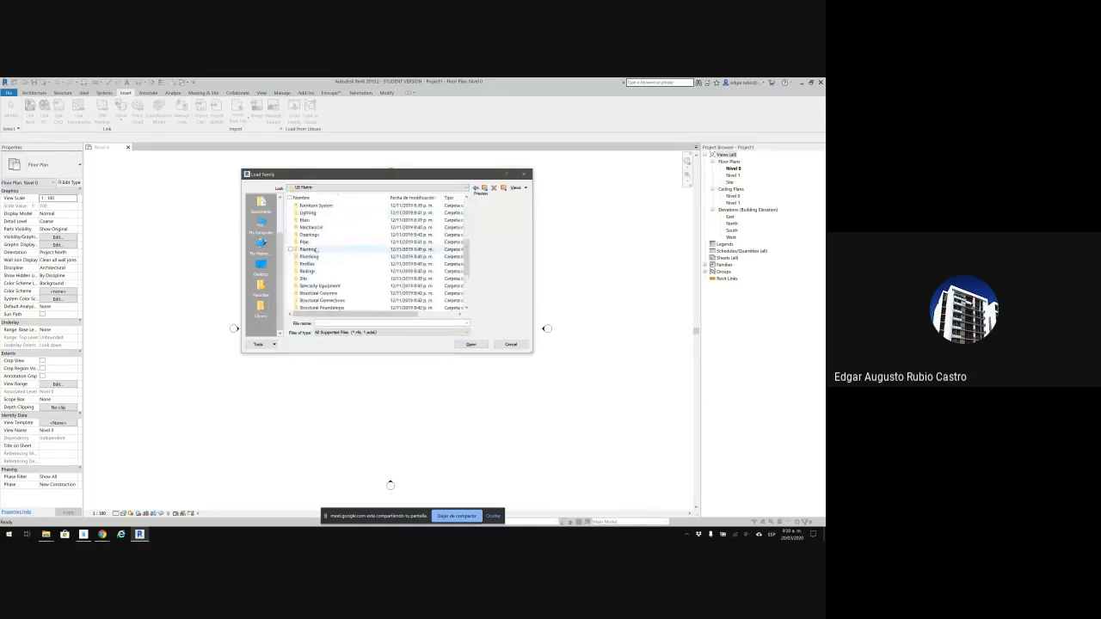
Load the M_Concrete-Rectangular-Column.rfa family from the Concrete folder of Structural Columns.
double_click(319, 212)
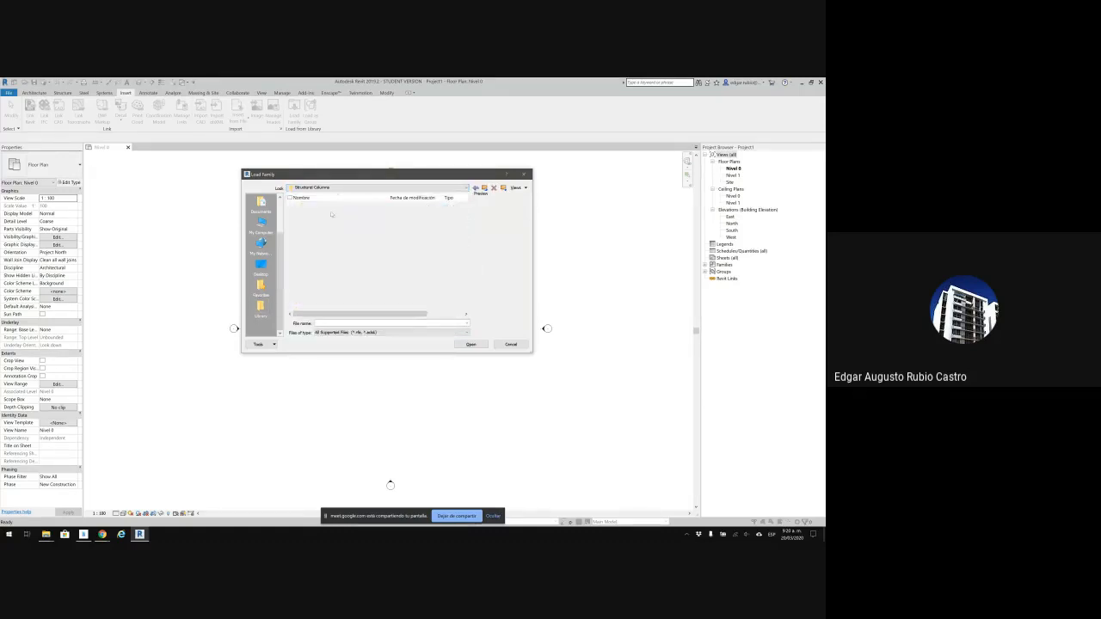
double_click(320, 205)
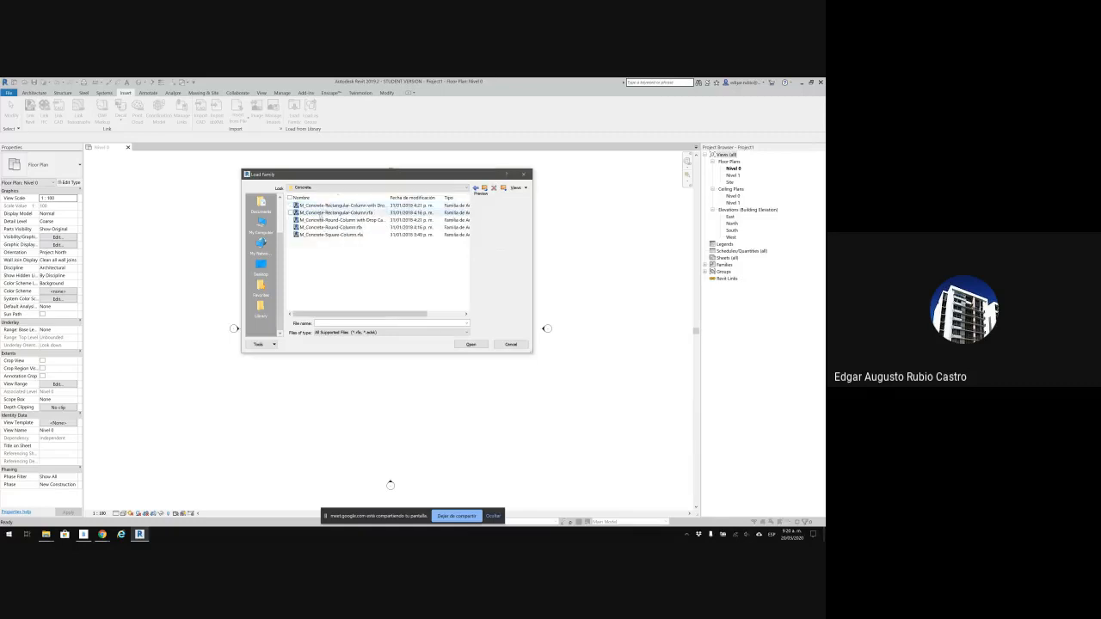
click(331, 212)
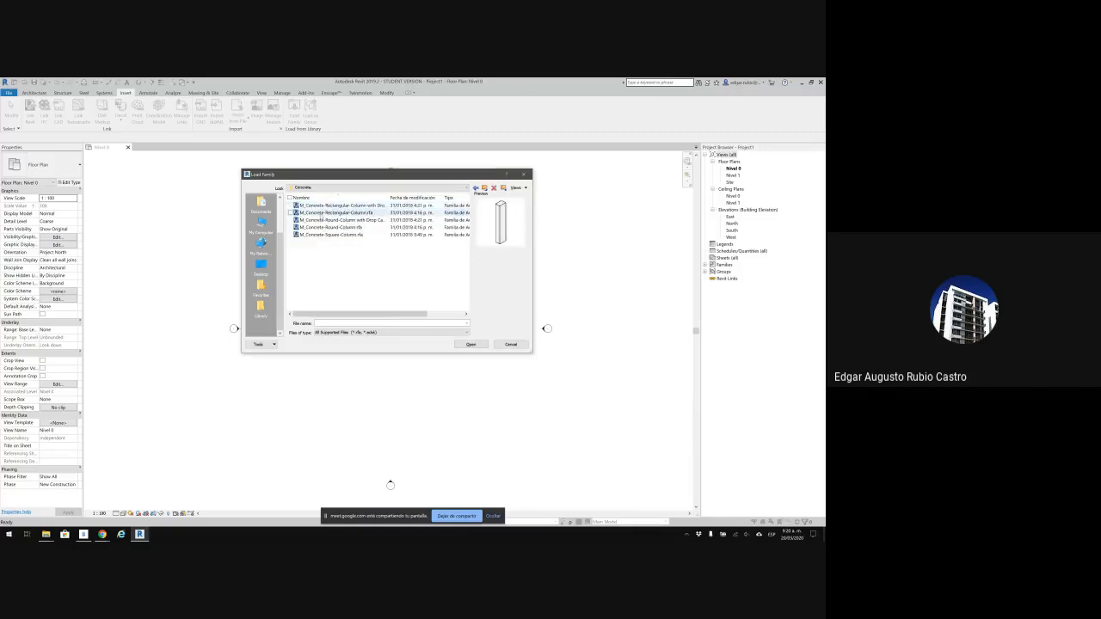
click(471, 344)
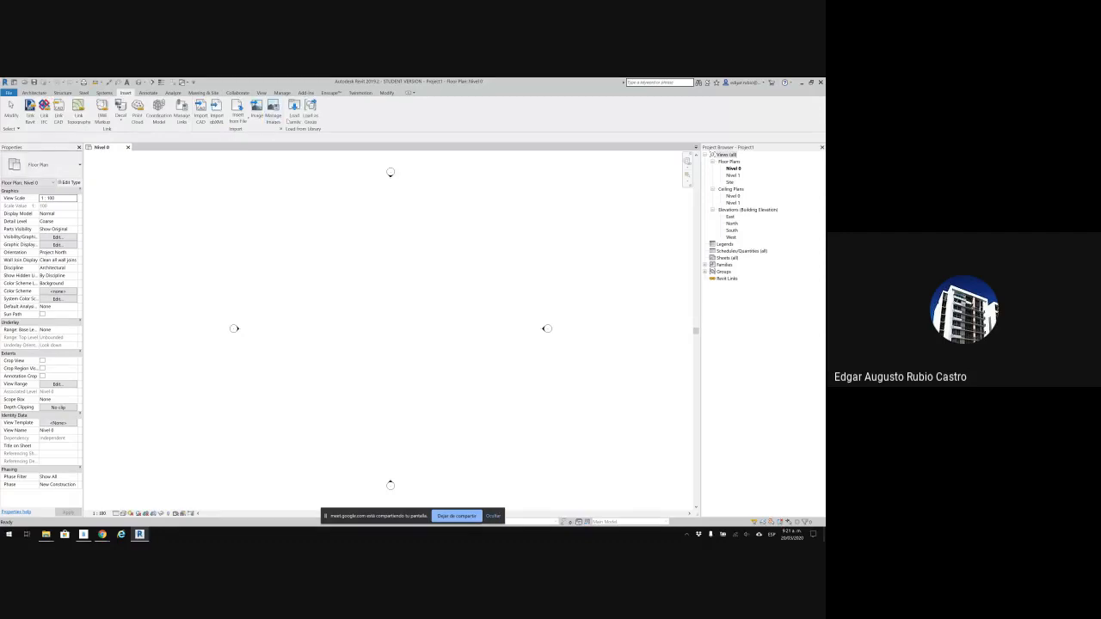
Load a framing family from a subfolder of Structural Framing in the US Metric library.
click(288, 119)
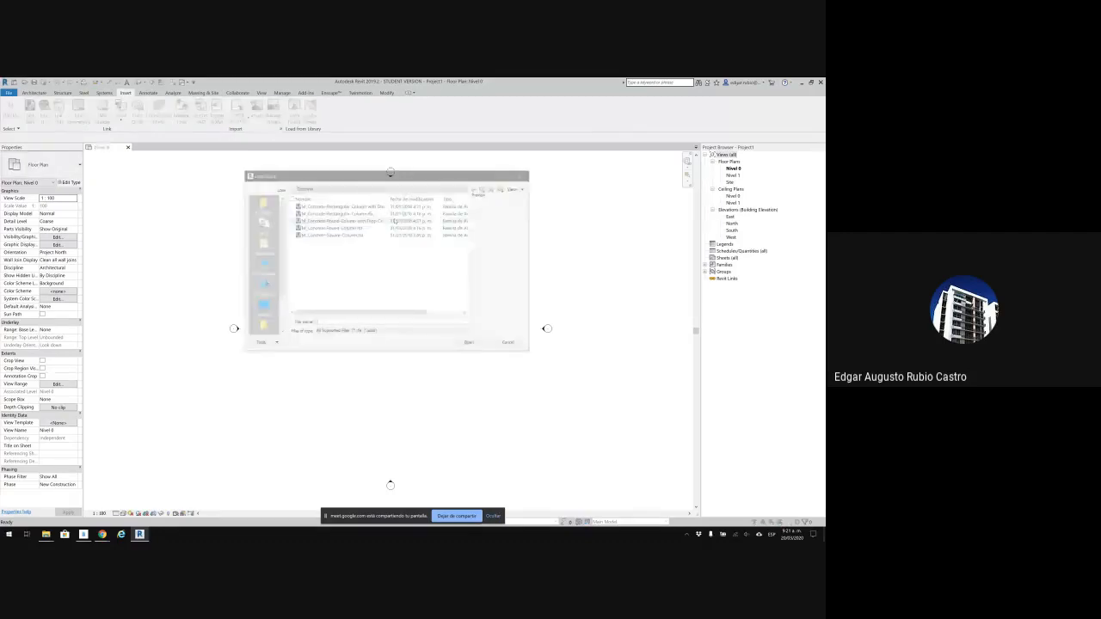
click(485, 189)
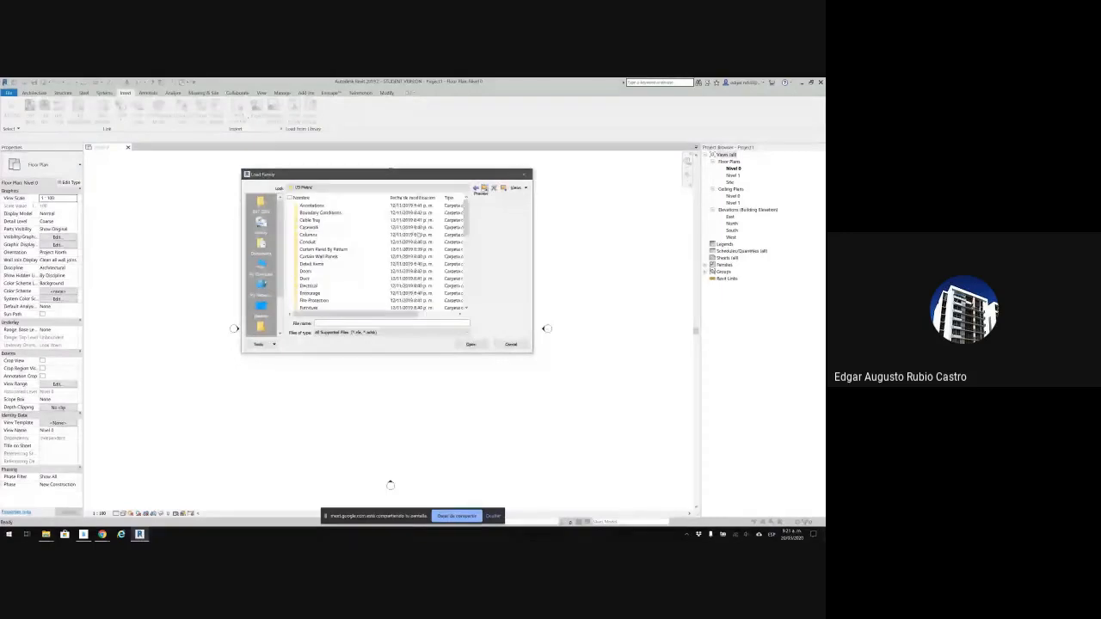
scroll(417, 234, down, 7)
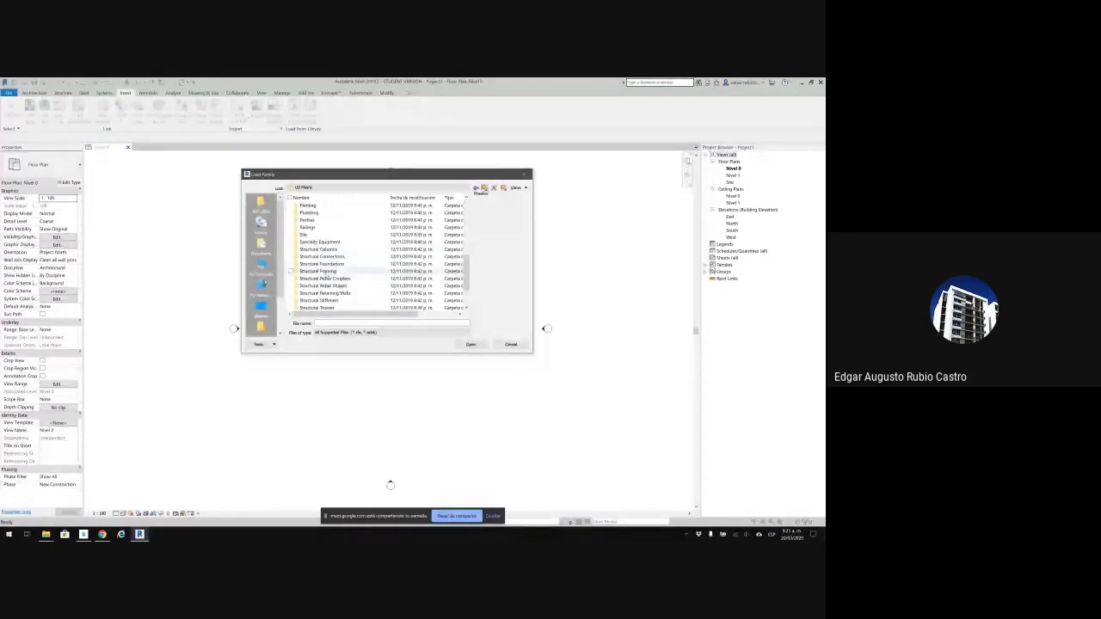
double_click(291, 271)
double_click(315, 206)
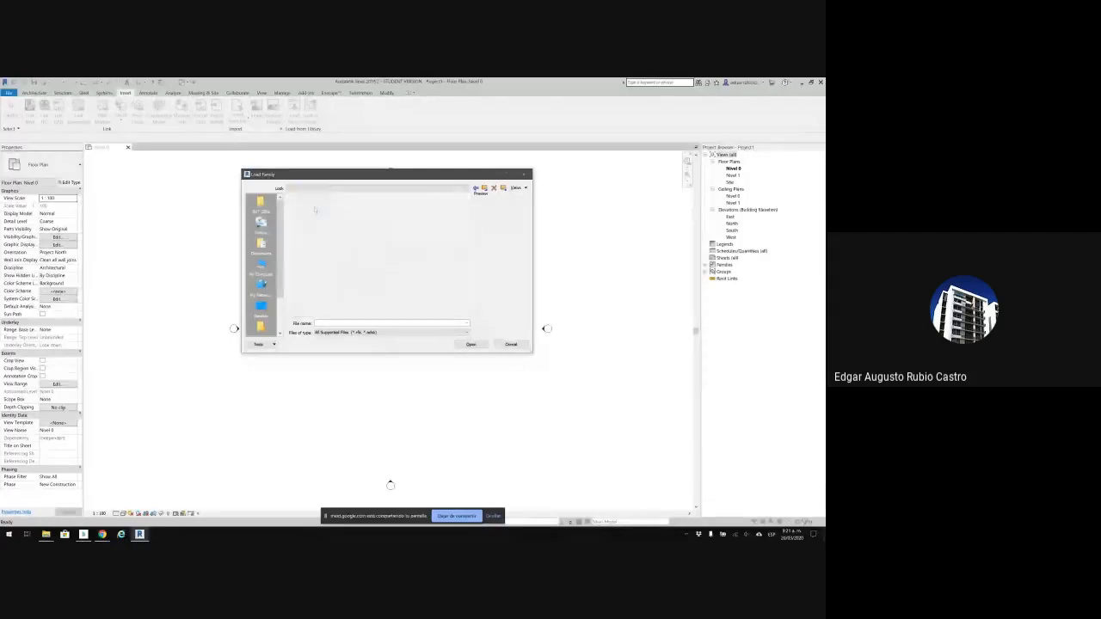
double_click(327, 207)
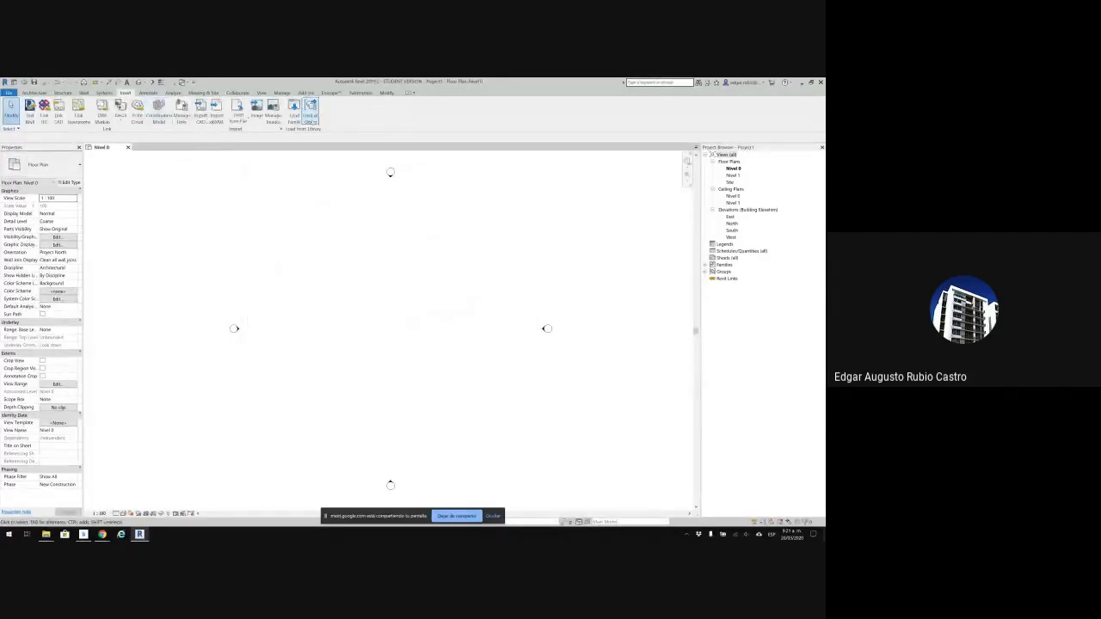
Load the M_Pile Cap-2 Pile.rfa family from the Structural Foundations folder of the US Metric library.
click(294, 111)
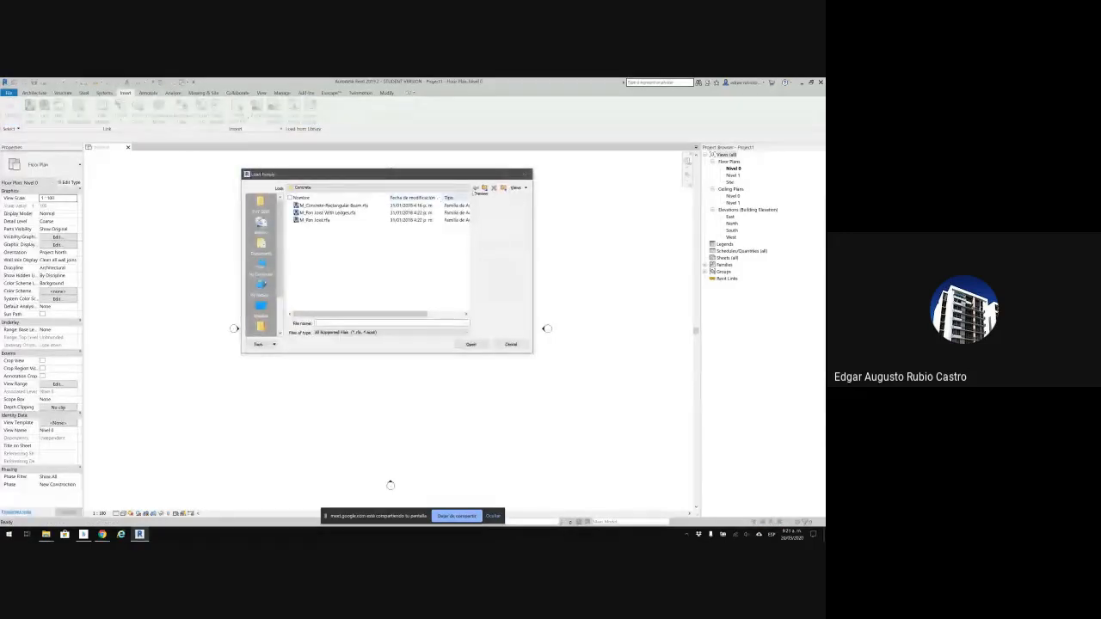
click(484, 188)
click(484, 187)
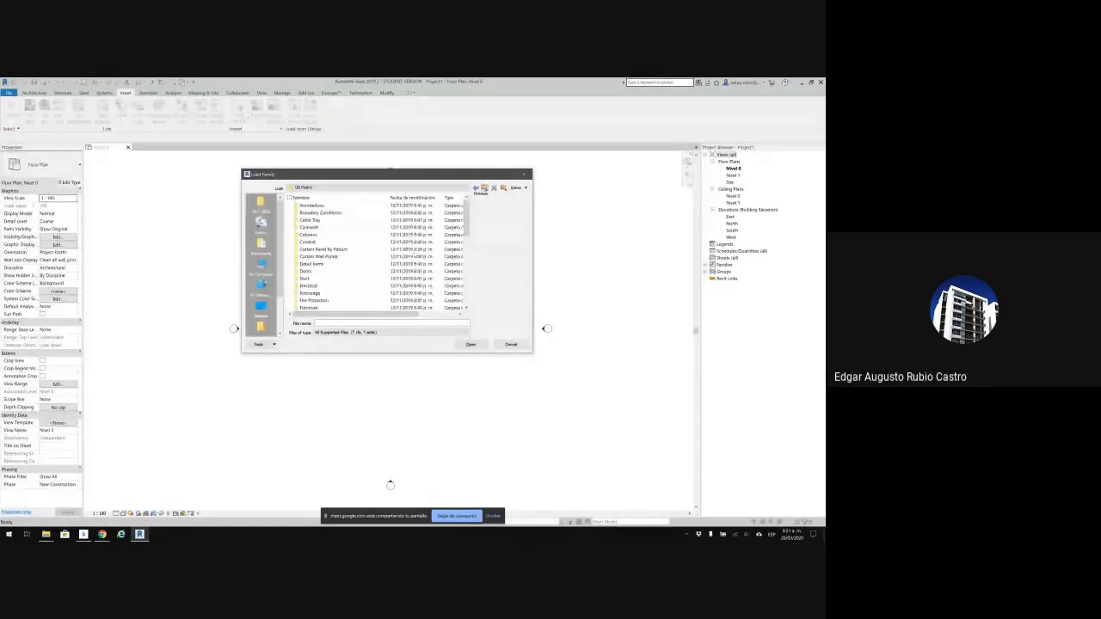
scroll(415, 255, down, 8)
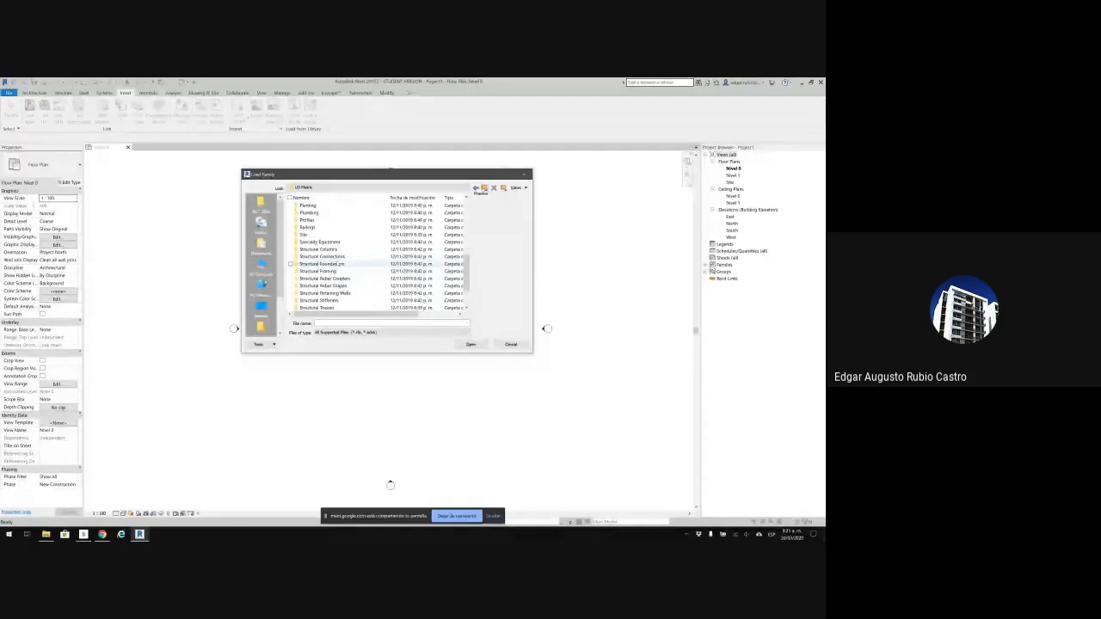
double_click(323, 263)
click(323, 227)
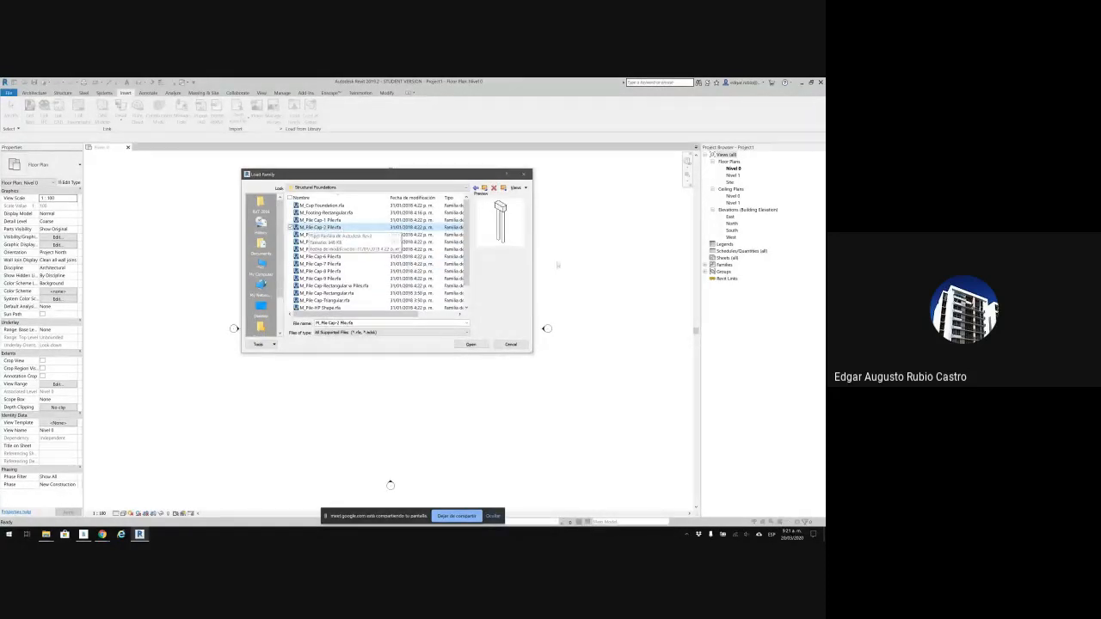
click(480, 344)
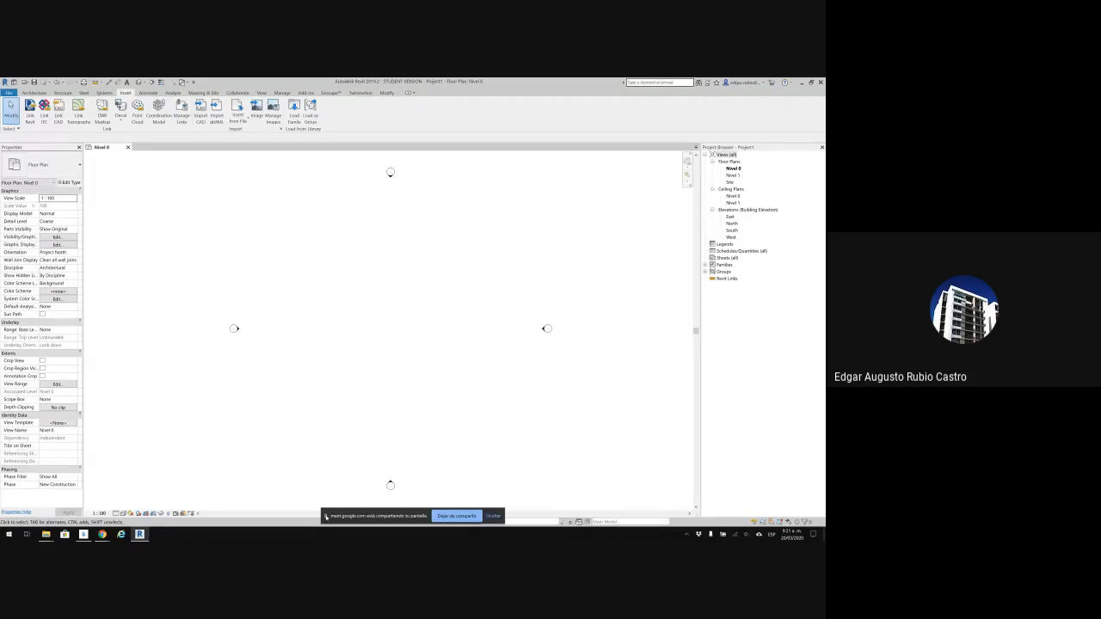
In Project Units, set the Length format of the Common discipline to meters with 2 decimal places.
drag(325, 516, 724, 508)
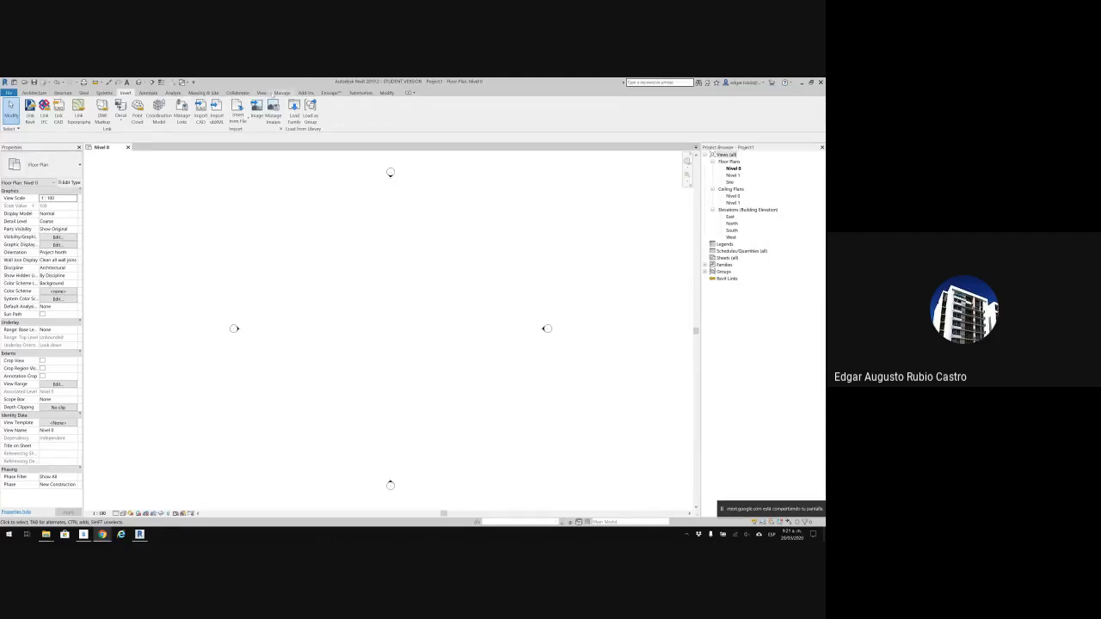
click(282, 92)
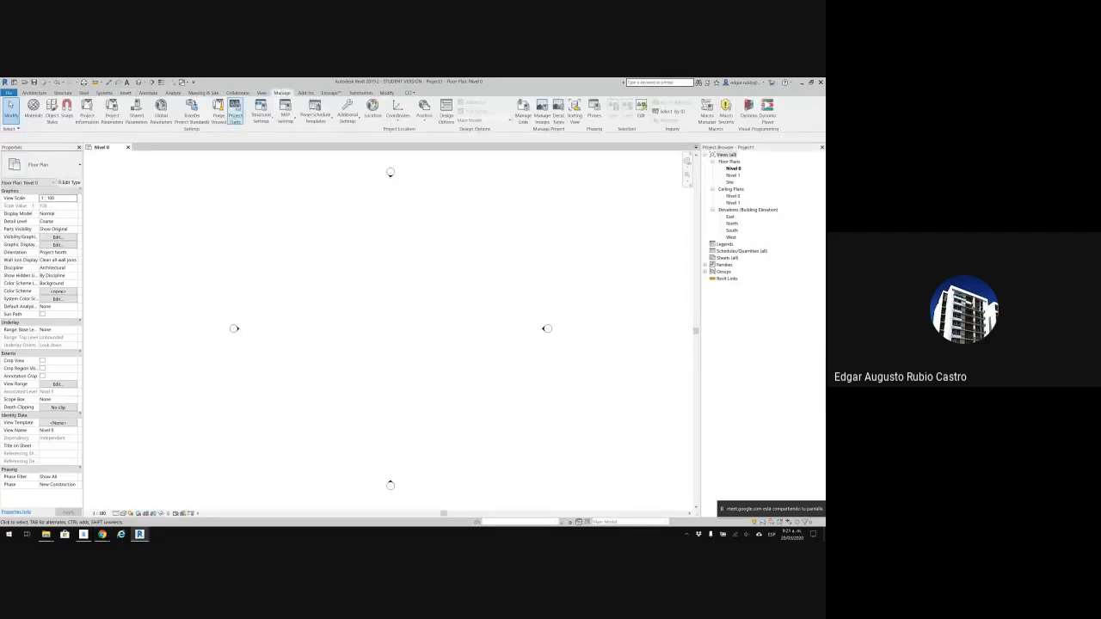
click(234, 110)
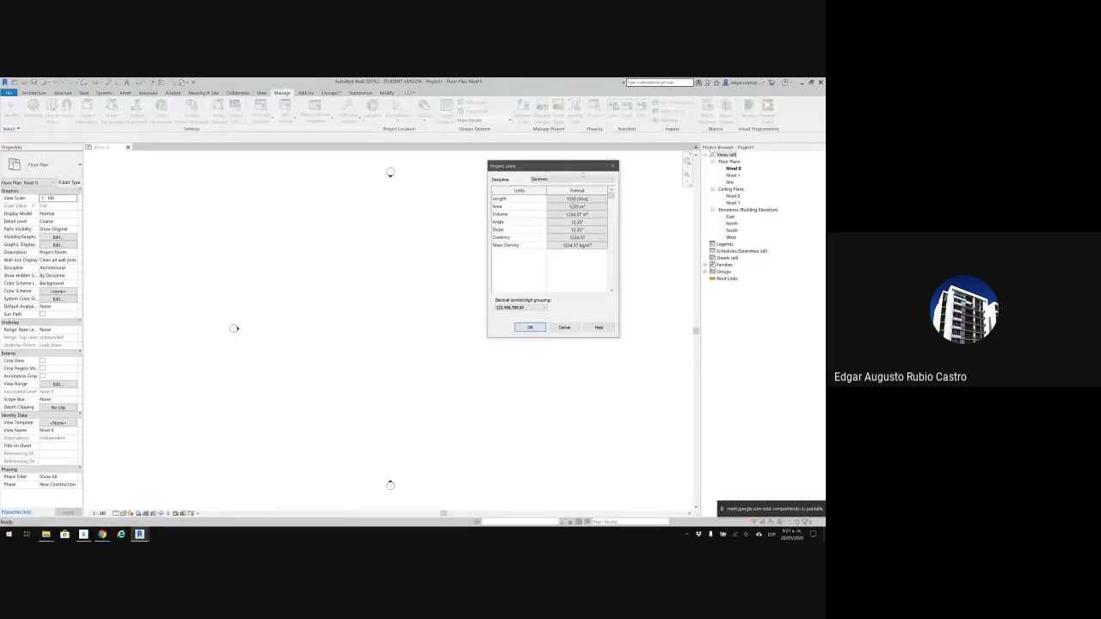
drag(525, 165, 483, 213)
click(542, 247)
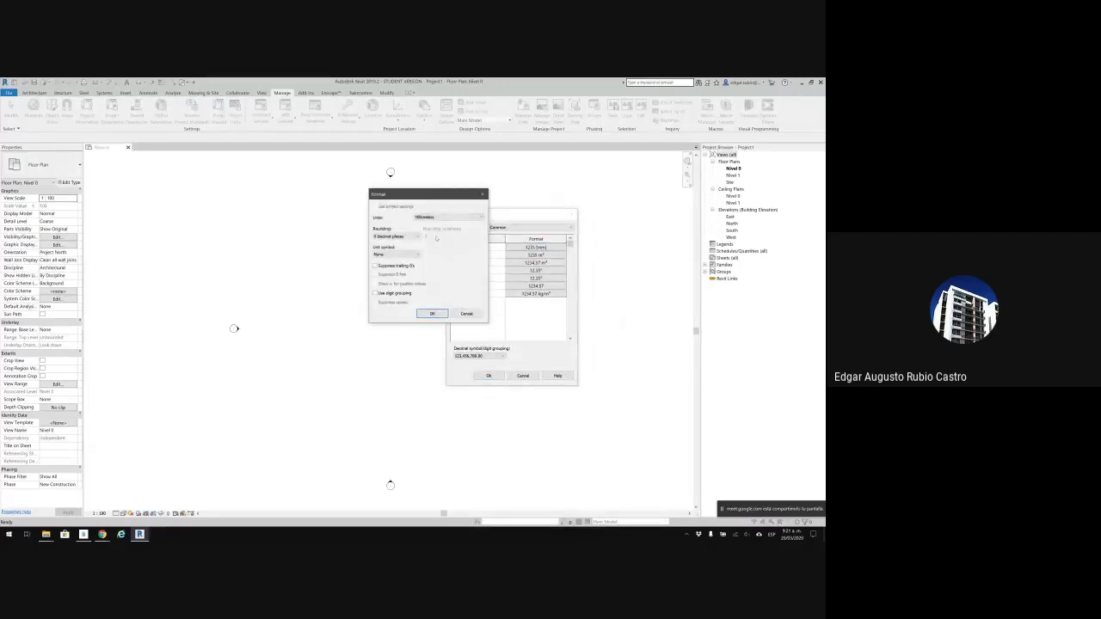
click(447, 217)
click(430, 232)
click(396, 237)
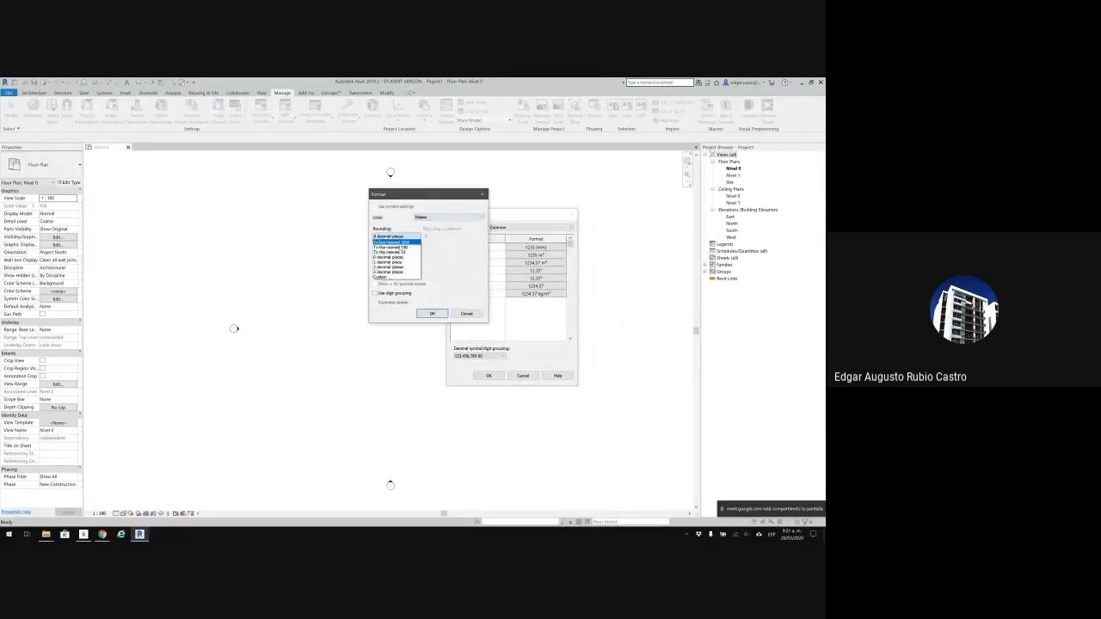
click(391, 266)
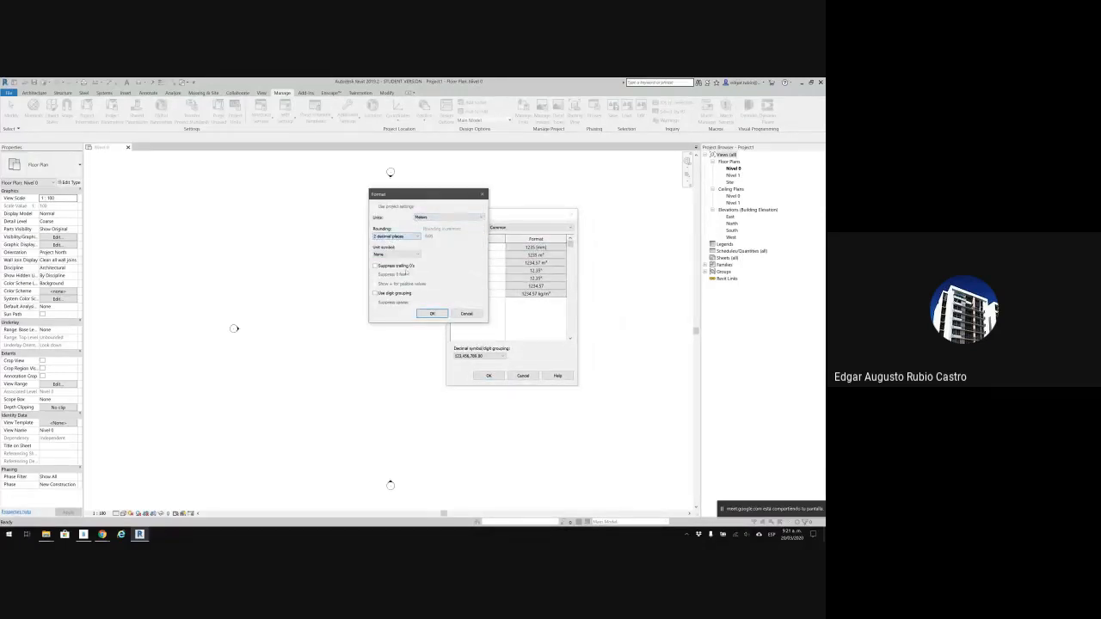
click(433, 314)
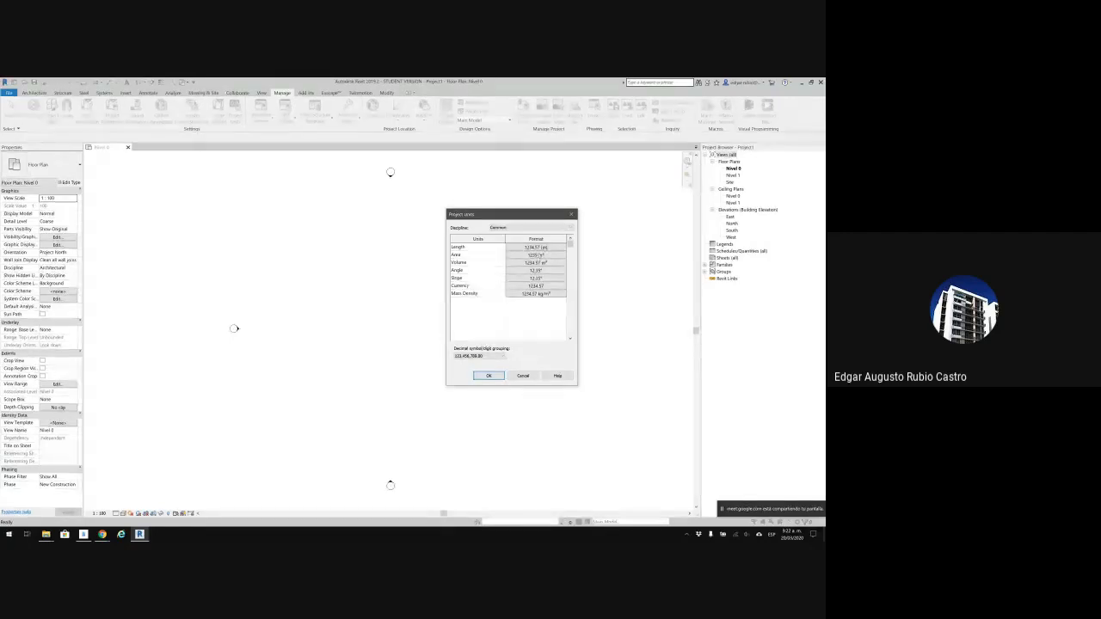
Set the Area format's rounding to 2 decimal places and apply the project units.
click(535, 254)
click(397, 235)
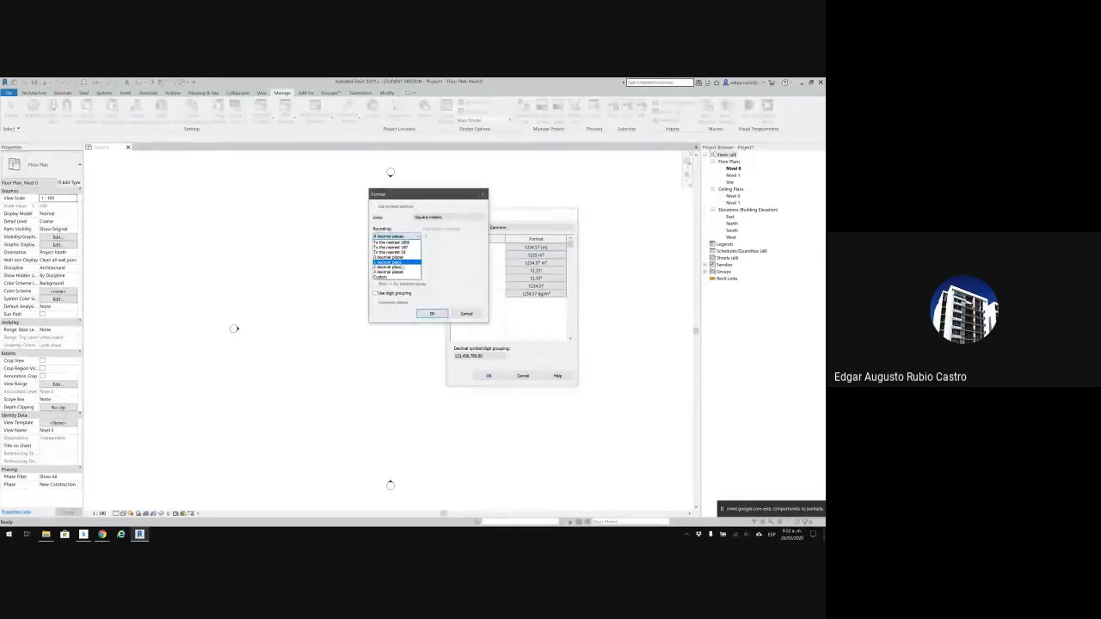
click(397, 267)
click(431, 313)
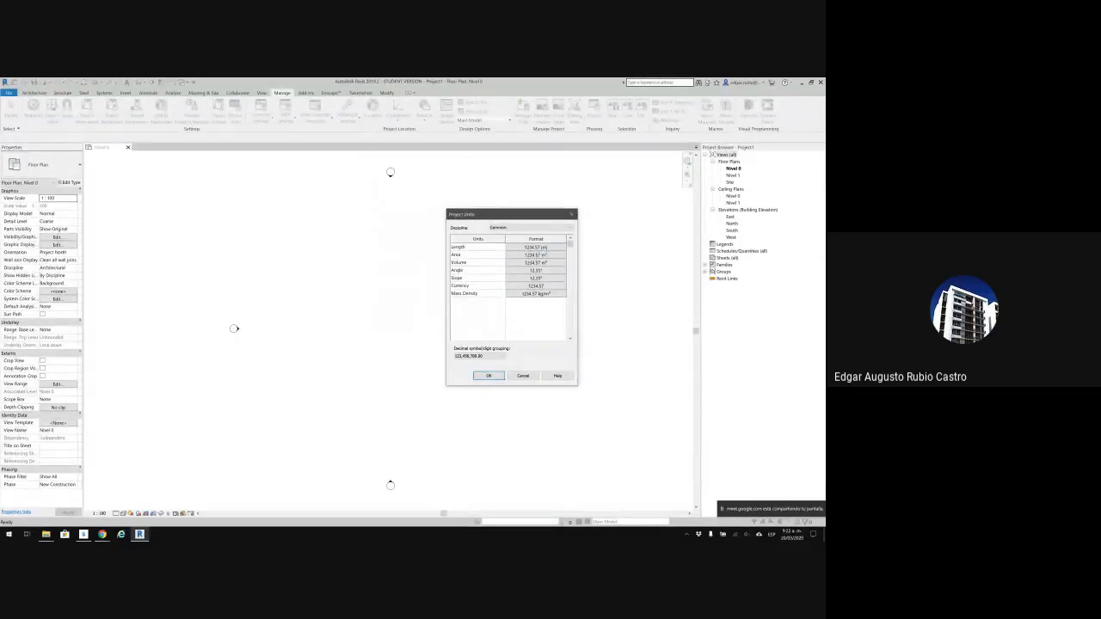
click(487, 376)
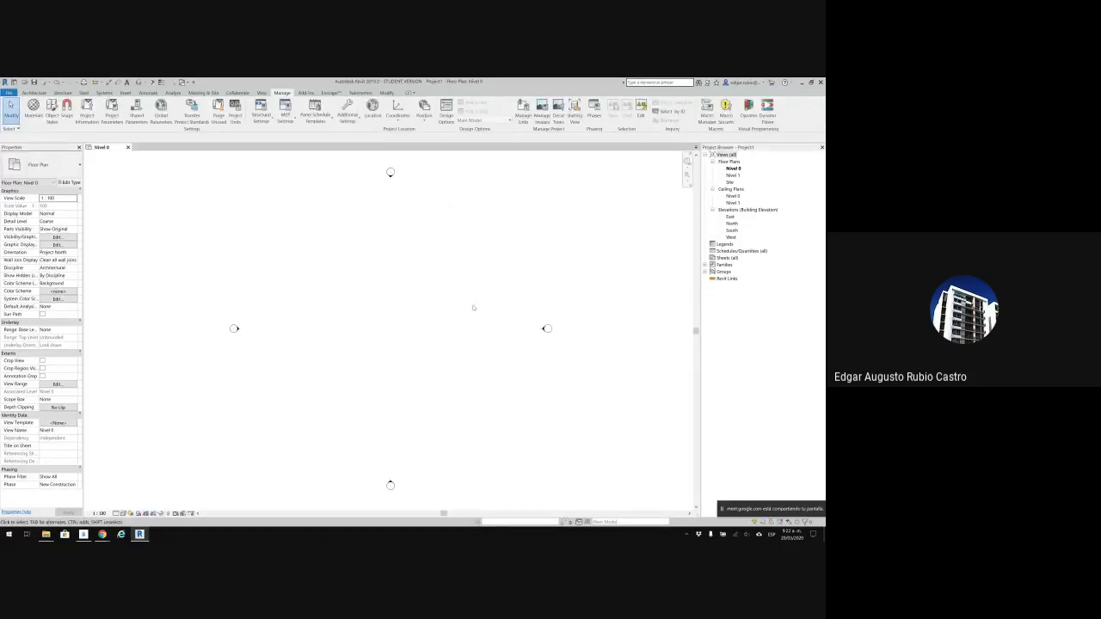
Reopen Project Units and examine the HVAC and Piping disciplines, including the unit options for Pipe Dimension.
key(u)
key(n)
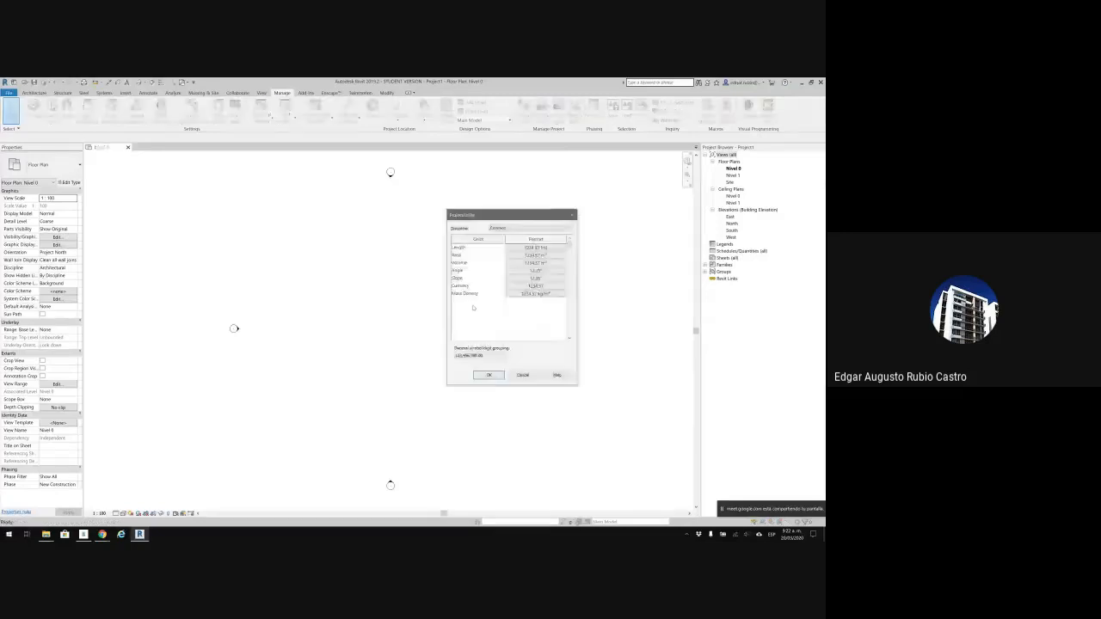
drag(474, 216, 387, 213)
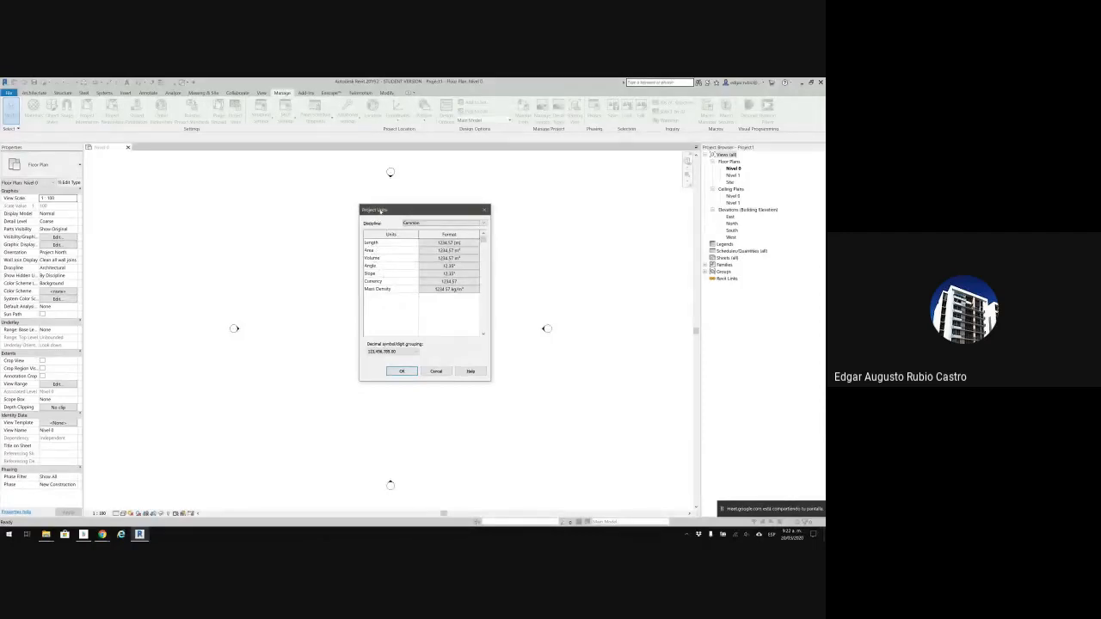
drag(379, 212, 170, 226)
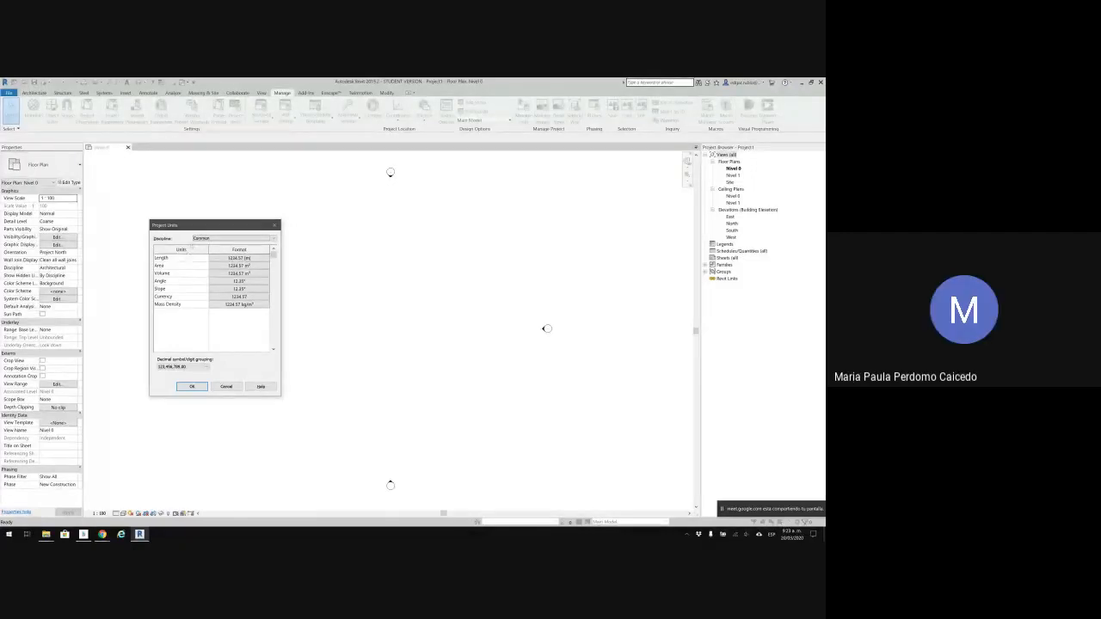
click(232, 239)
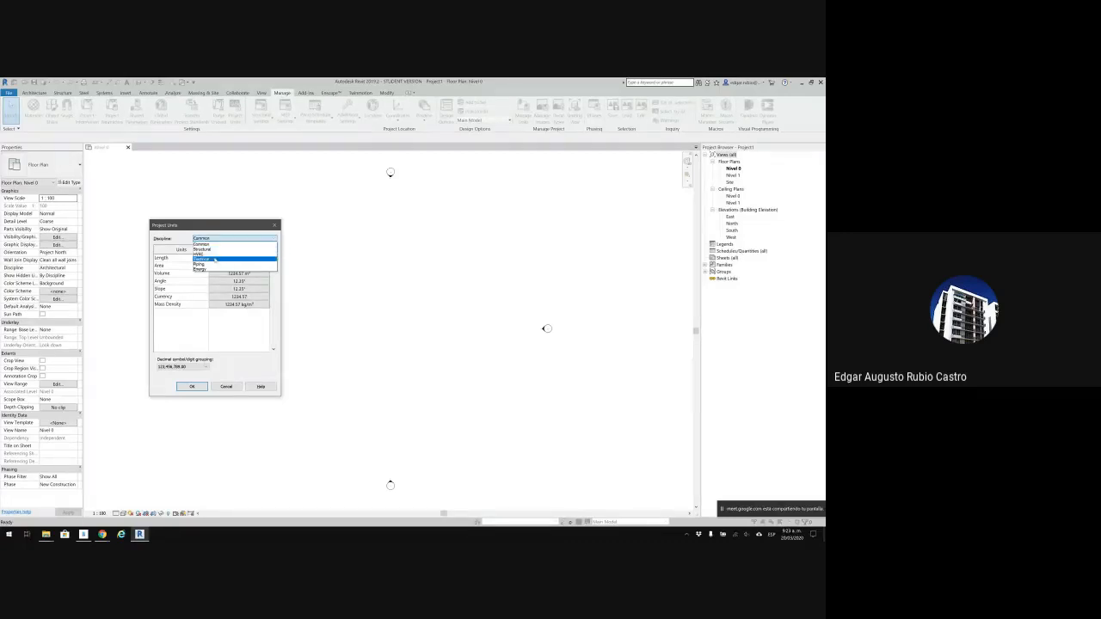
click(212, 254)
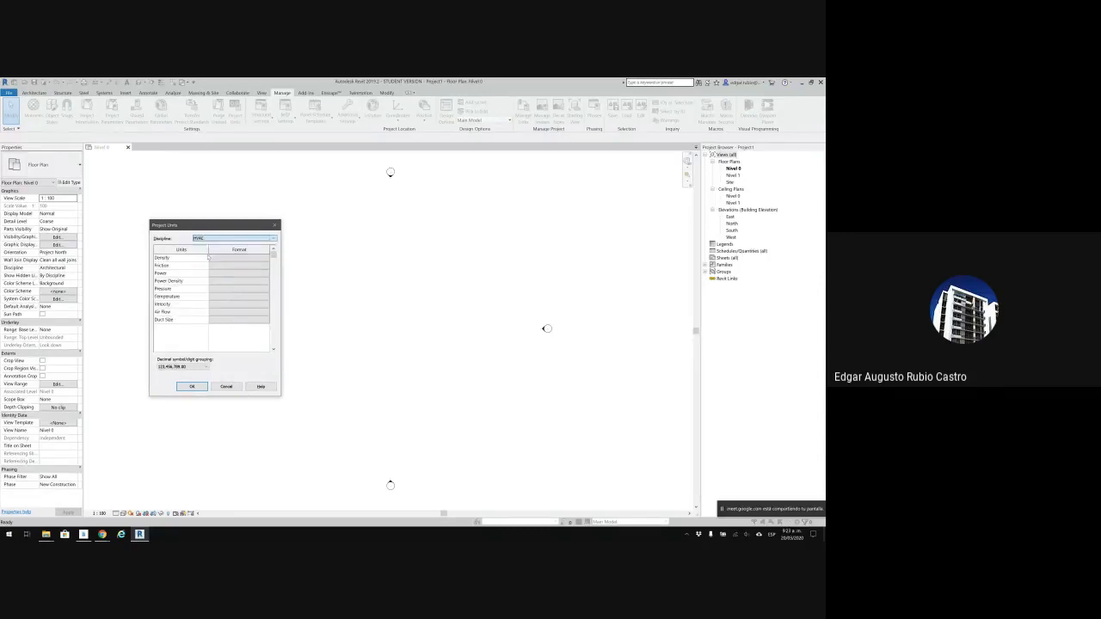
click(217, 239)
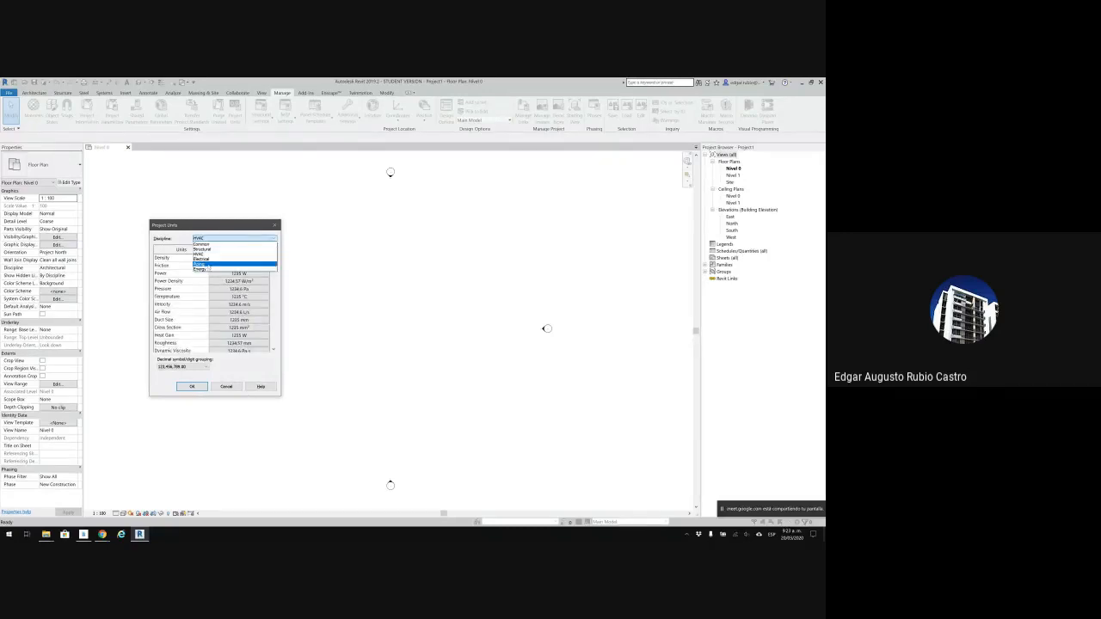
click(212, 268)
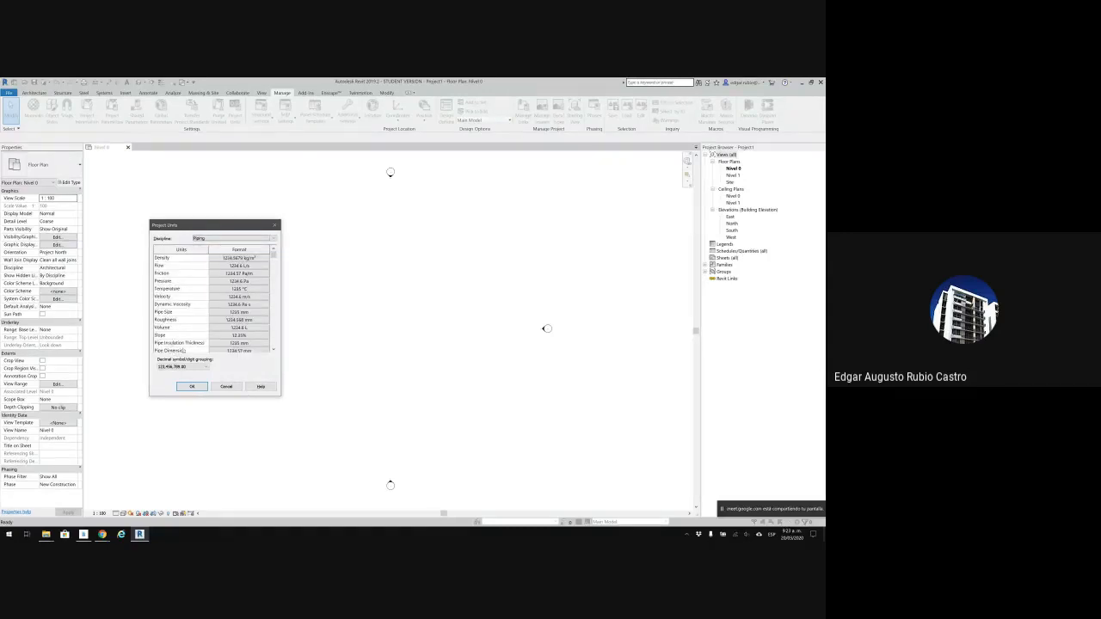
click(239, 350)
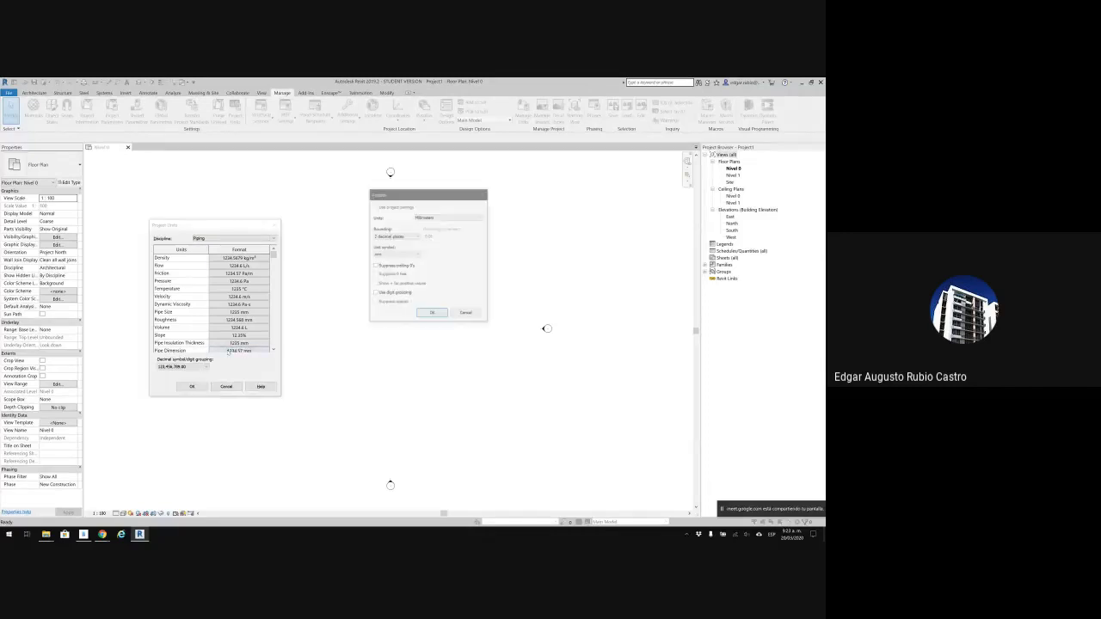
click(473, 217)
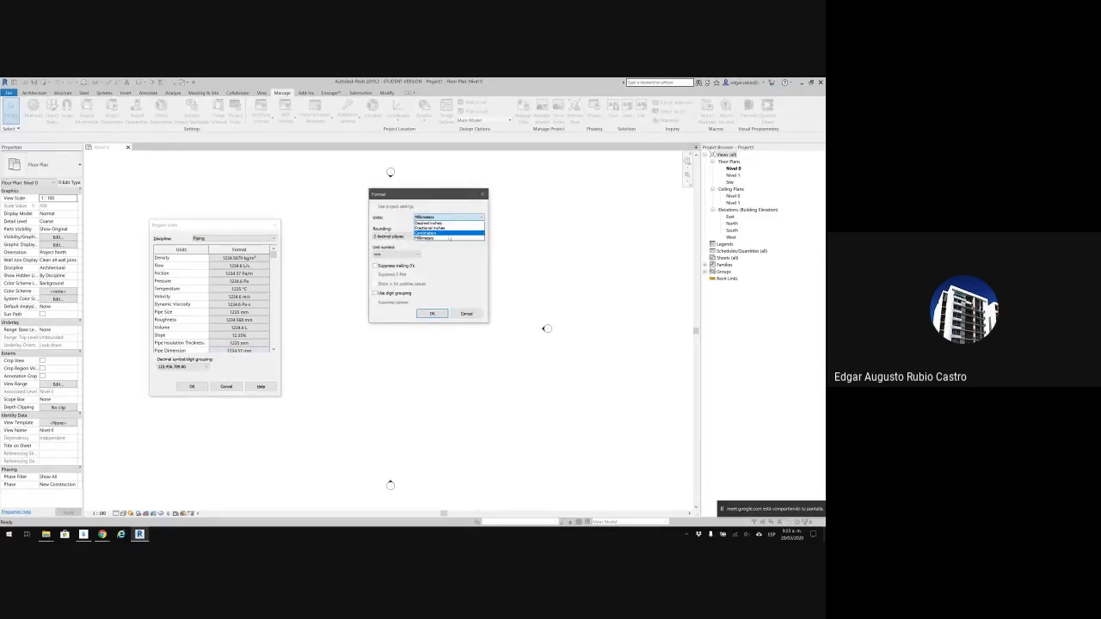
click(365, 286)
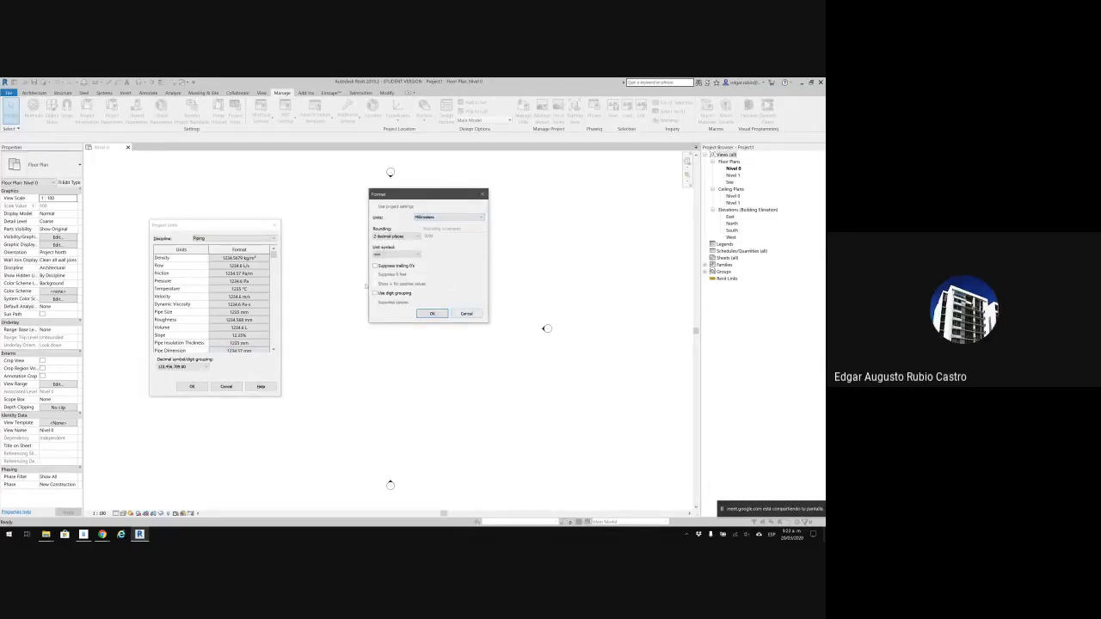
click(466, 313)
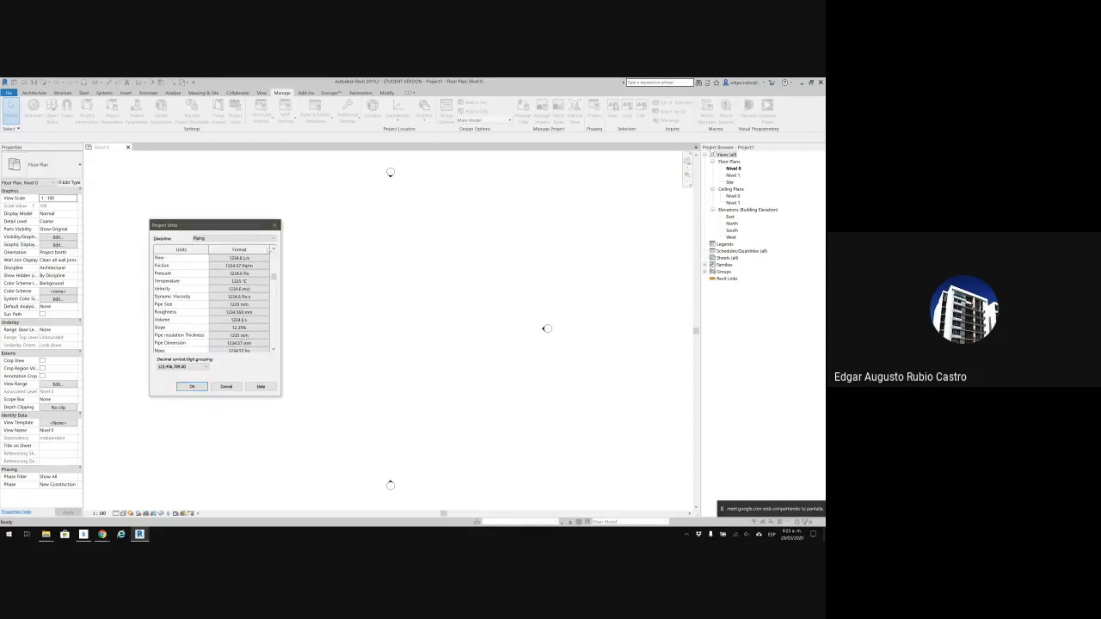
Examine the unit options for Duct Size in the HVAC discipline, return to Common and close Project Units.
click(236, 239)
click(236, 255)
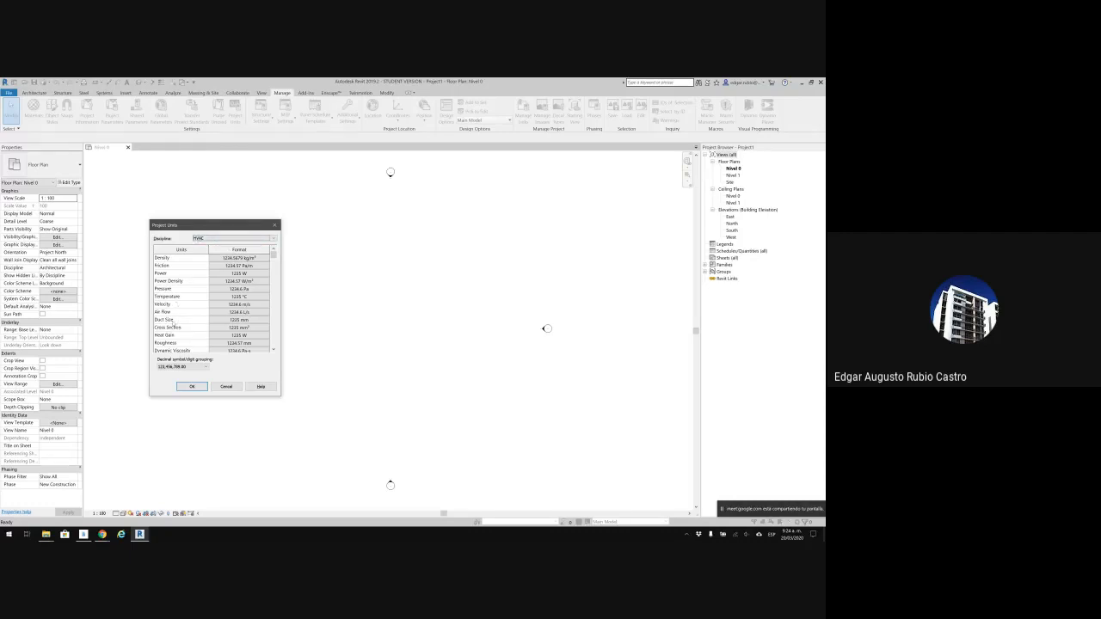
click(218, 320)
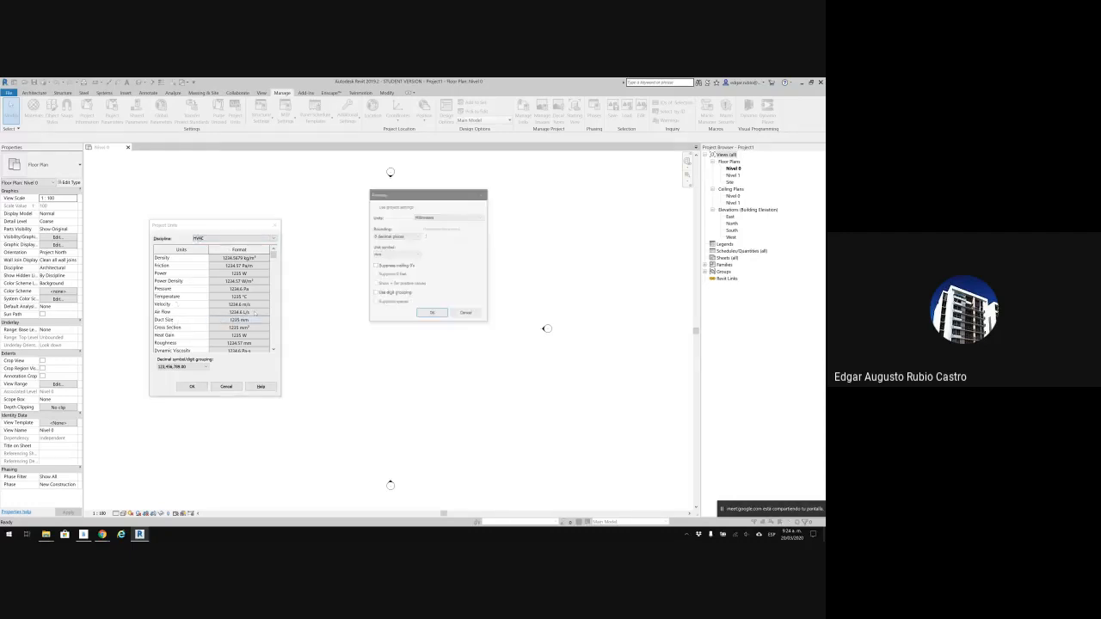
click(464, 218)
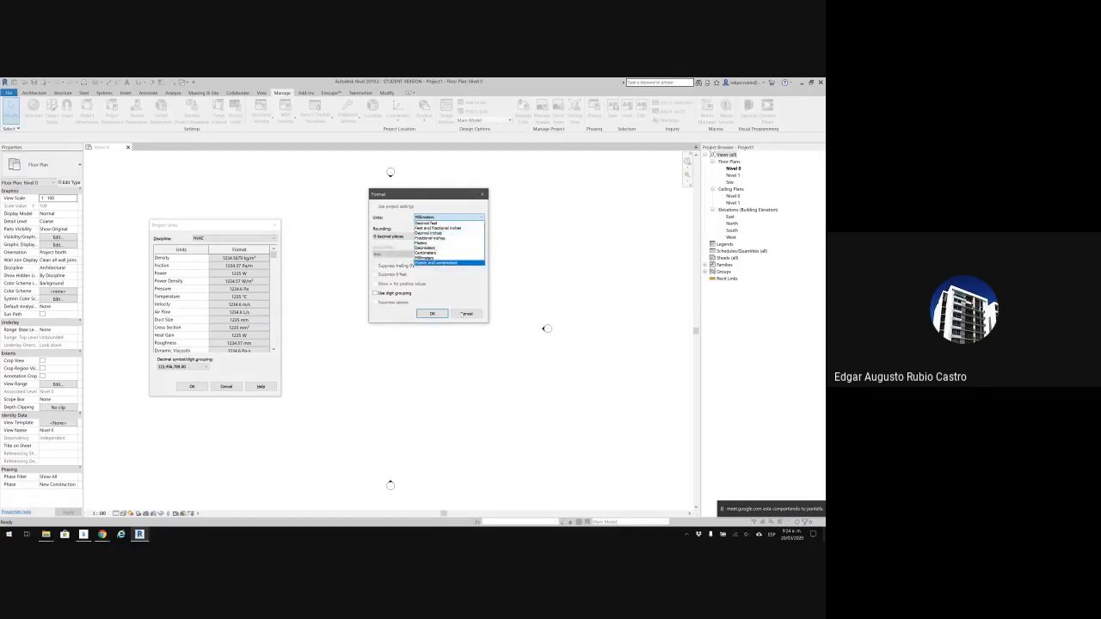
click(463, 314)
click(458, 314)
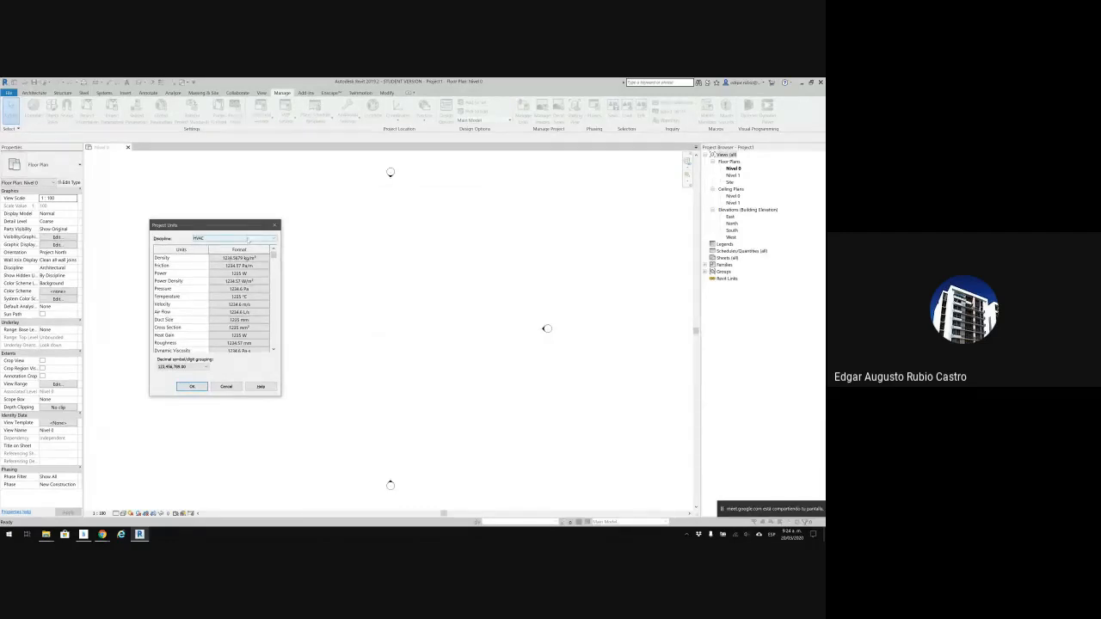
click(246, 239)
click(246, 245)
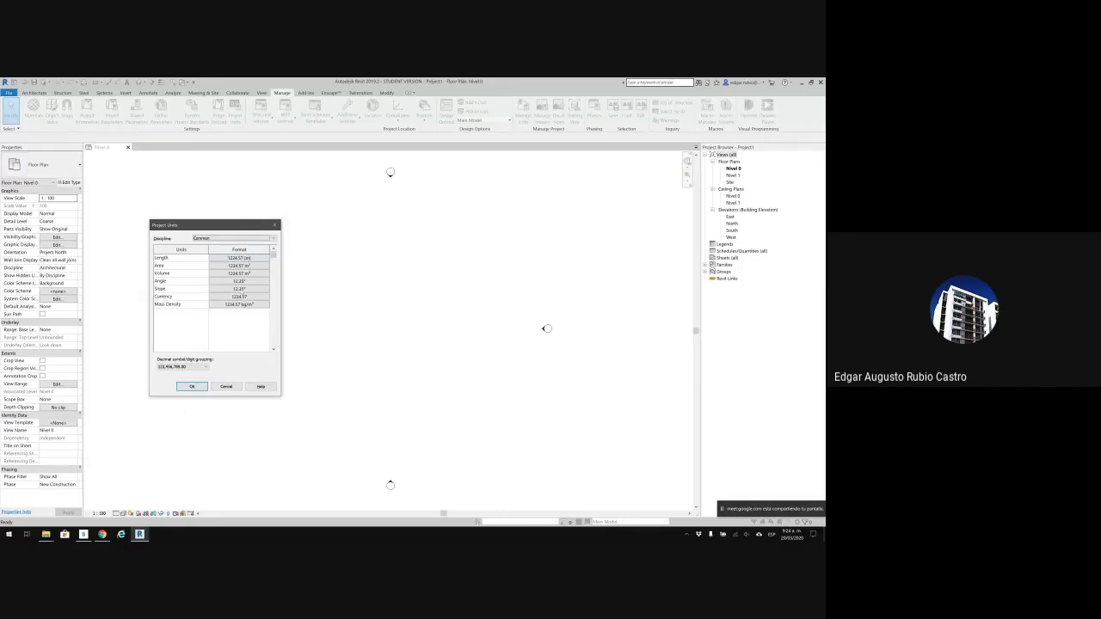
click(192, 387)
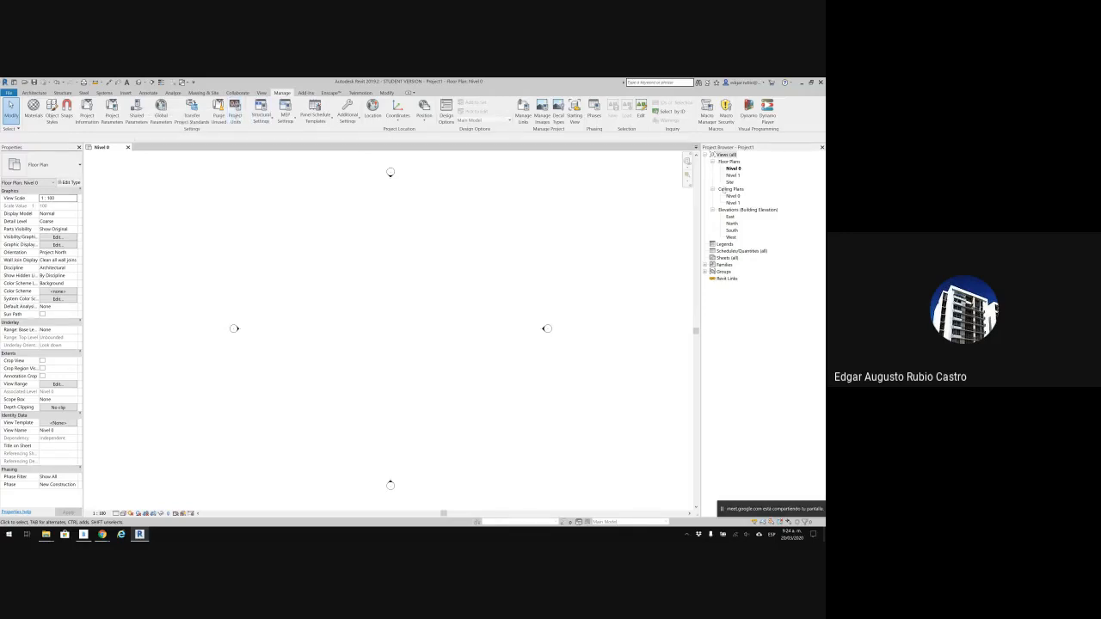
Collapse the Ceiling Plans group in the project tree and open the East building elevation.
click(712, 188)
click(724, 154)
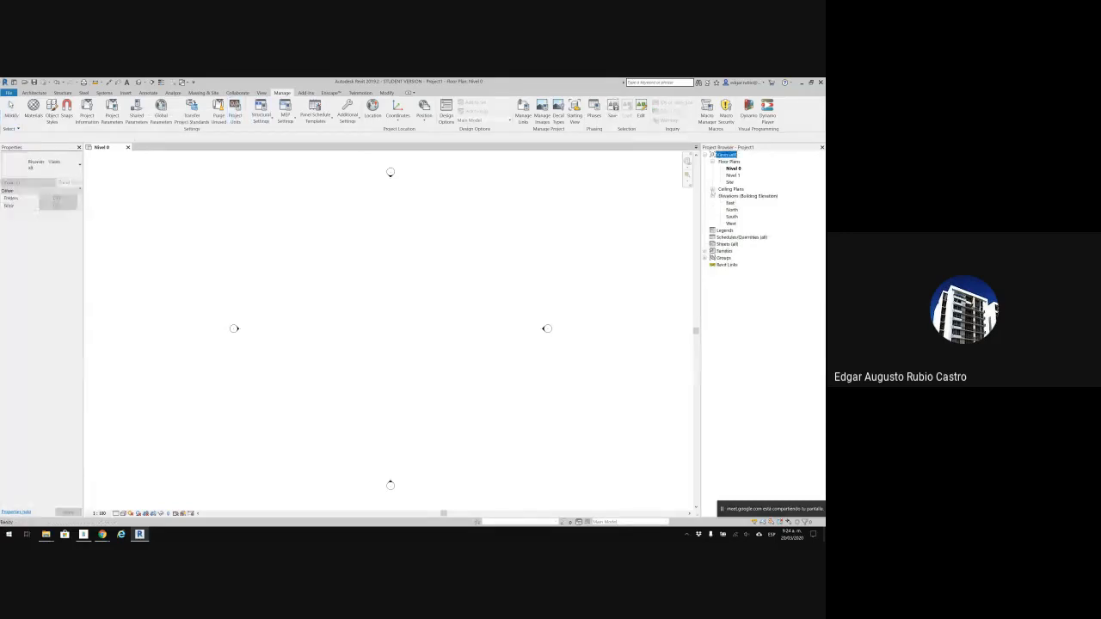
double_click(729, 202)
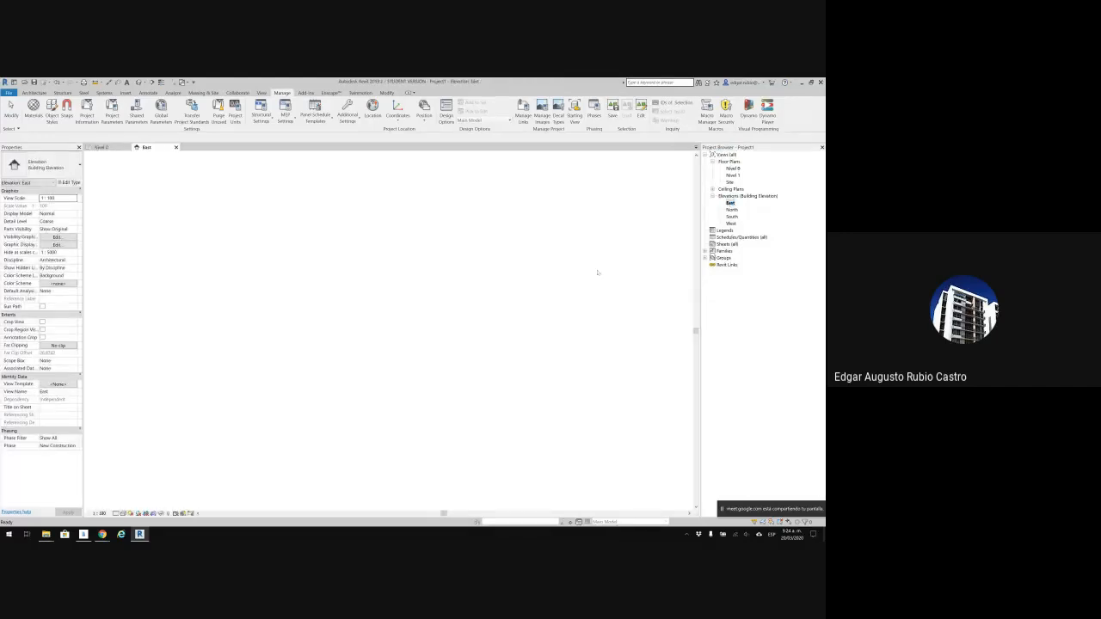
scroll(519, 285, down, 2)
middle_drag(472, 318, 456, 397)
Add three levels above Nivel 1 by picking each preceding level with a 4 m offset, up to elevation 16.00.
key(l)
key(l)
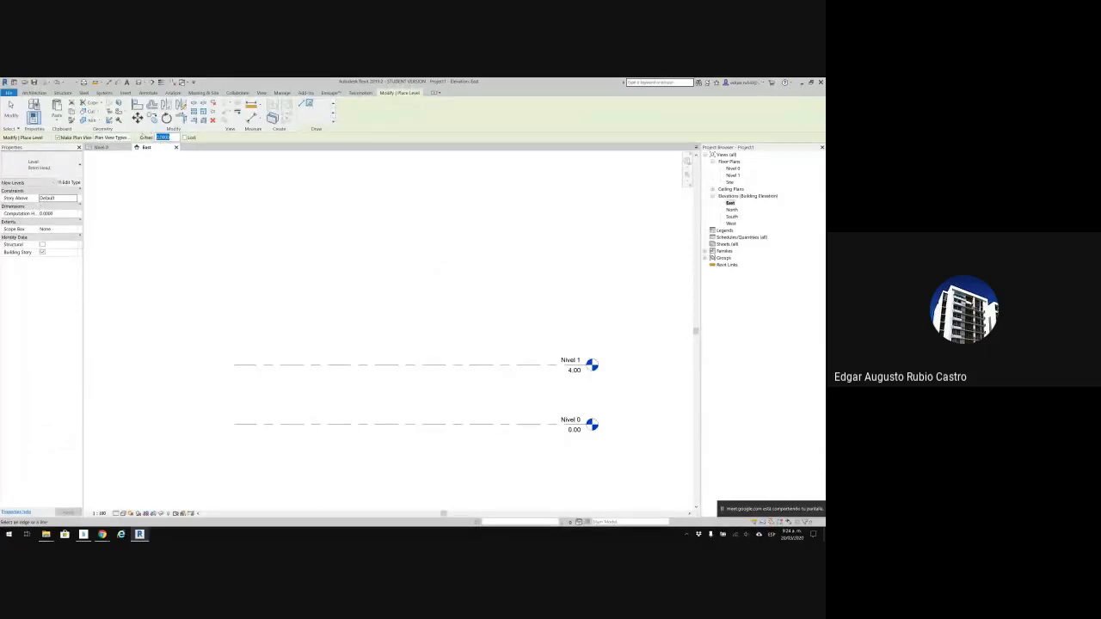
click(414, 365)
key(ctrl+z)
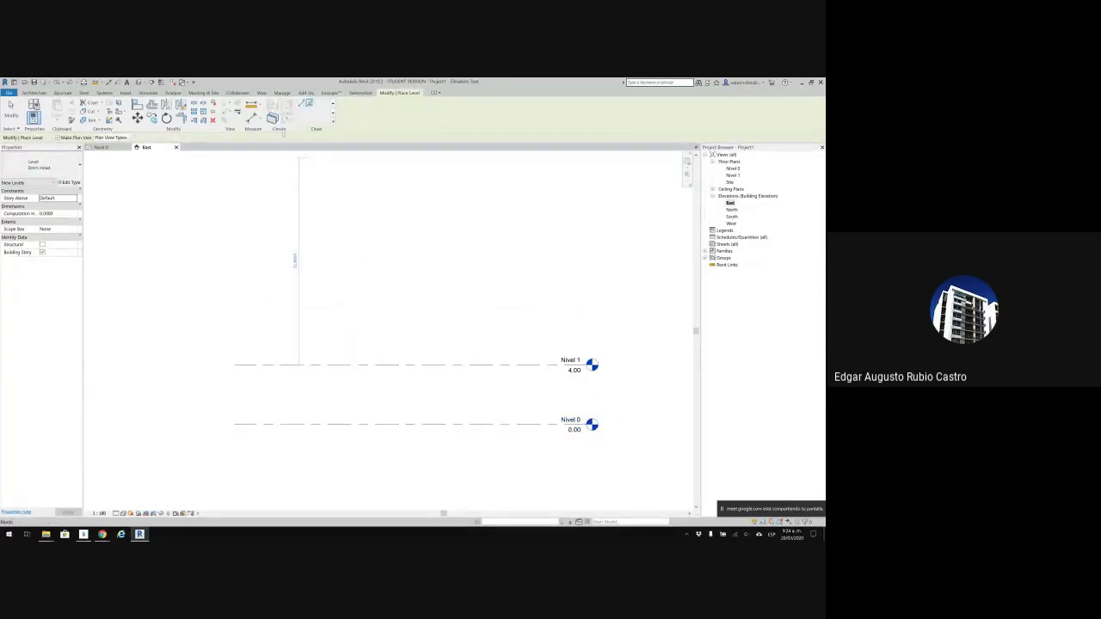
click(362, 362)
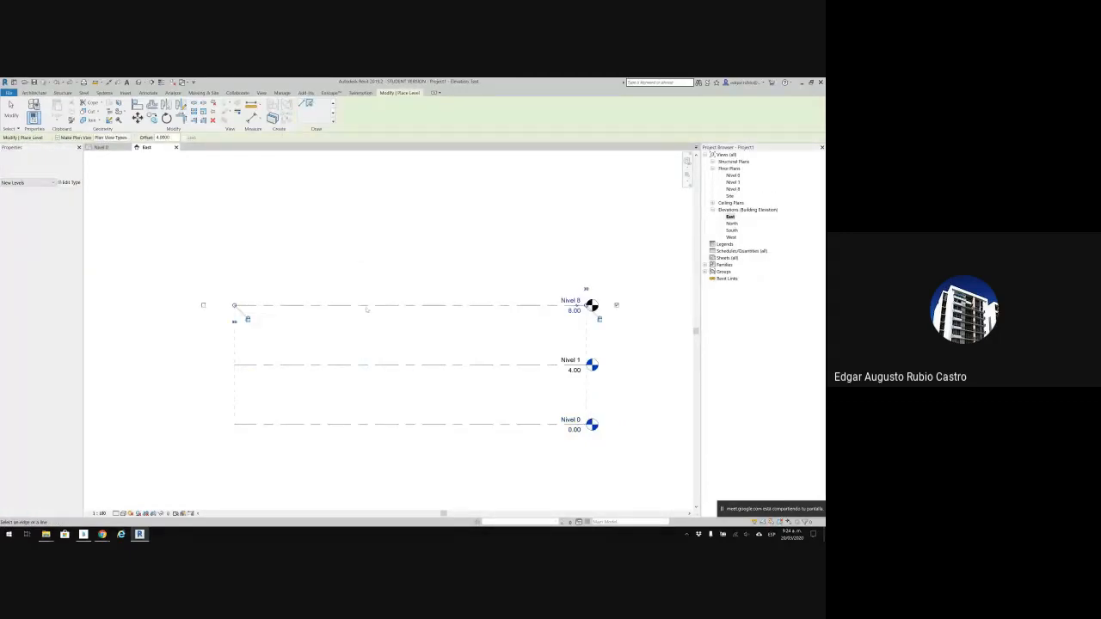
click(365, 305)
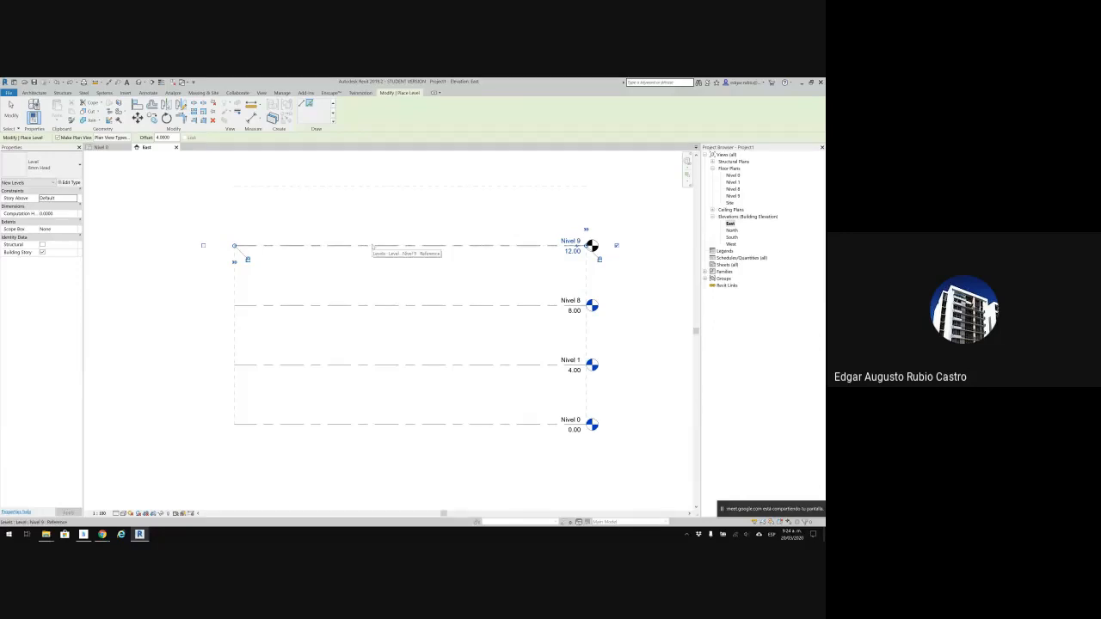
click(371, 247)
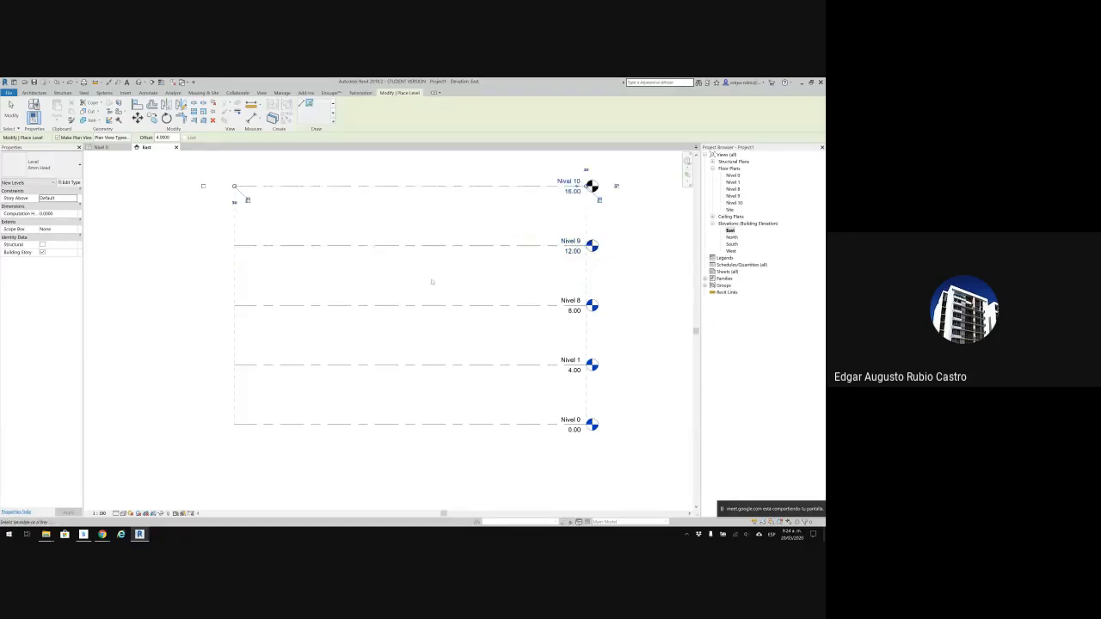
key(Escape)
key(Escape)
scroll(533, 323, down, 1)
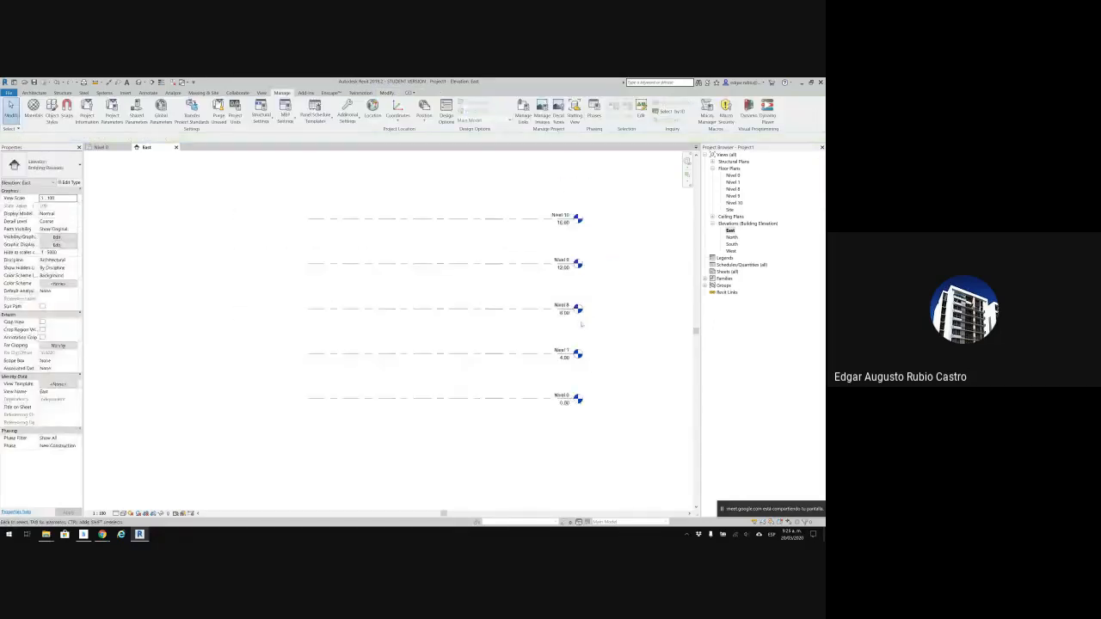
Rename the level at elevation 8.00 to Nivel 2.
scroll(577, 332, up, 2)
click(563, 291)
click(563, 290)
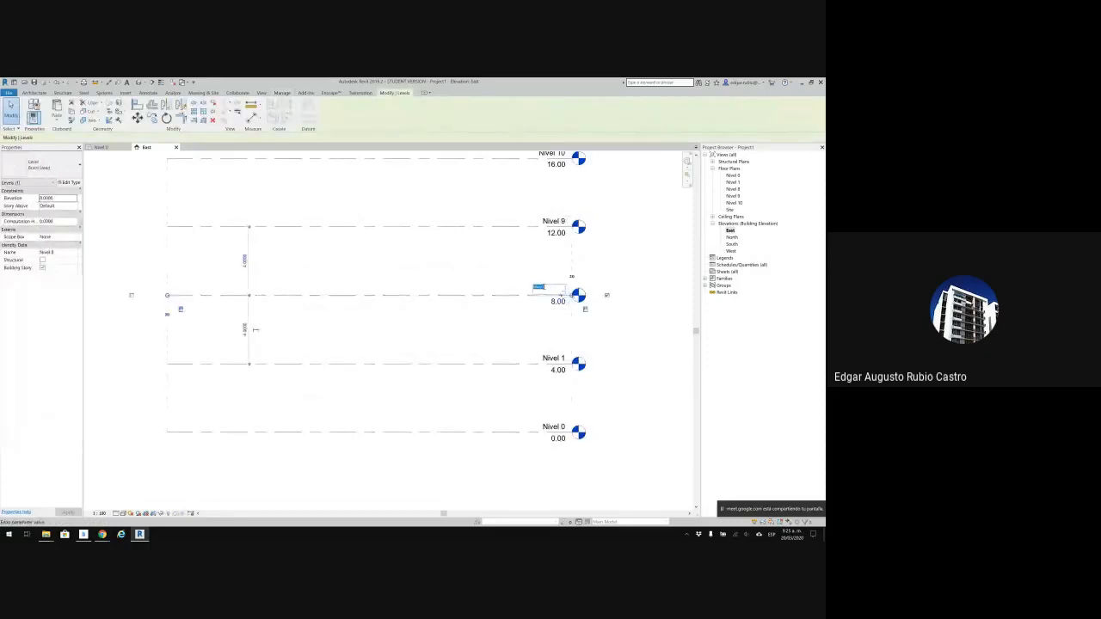
click(543, 287)
key(BackSpace)
text(2)
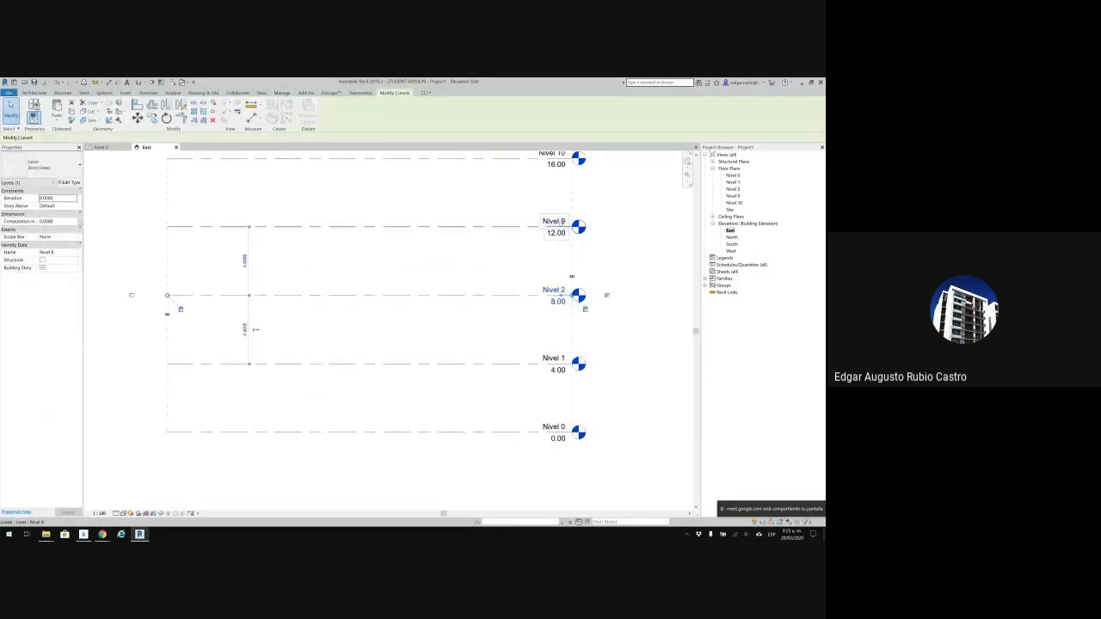
key(Return)
Rename the level at elevation 12.00 to Nivel 3, keeping its level head aligned with the others.
click(561, 226)
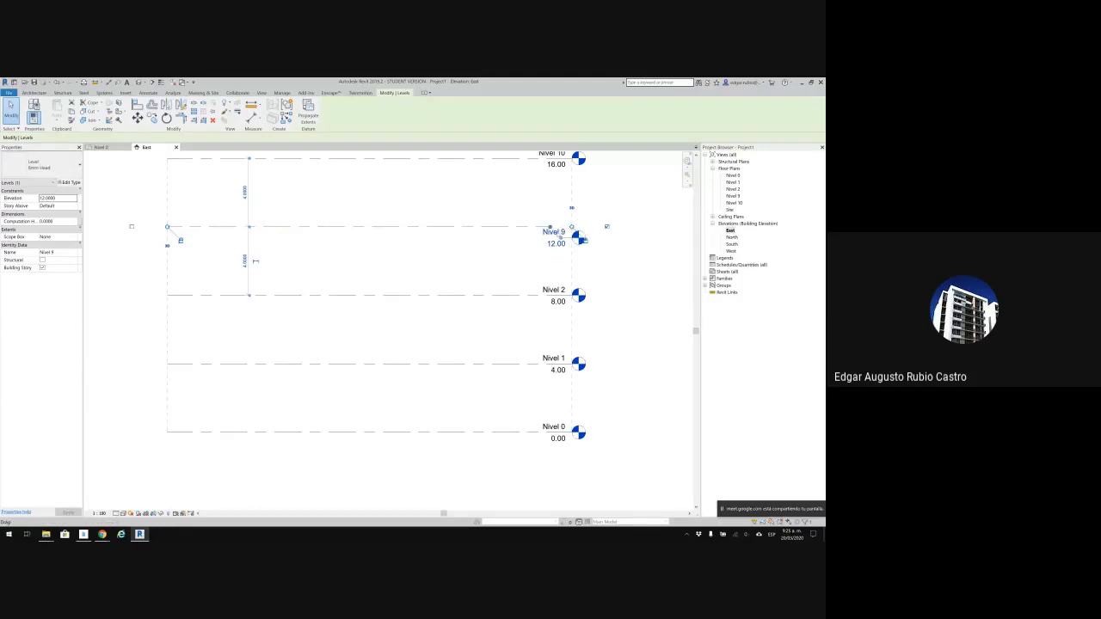
drag(561, 237, 562, 226)
scroll(562, 222, up, 2)
click(544, 221)
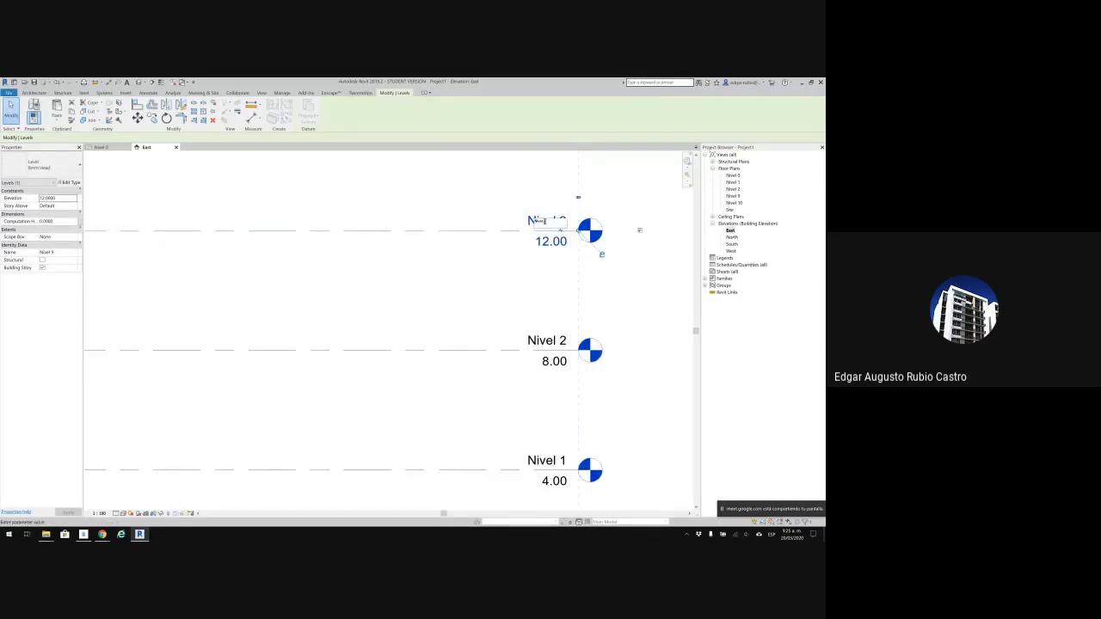
key(Return)
click(493, 278)
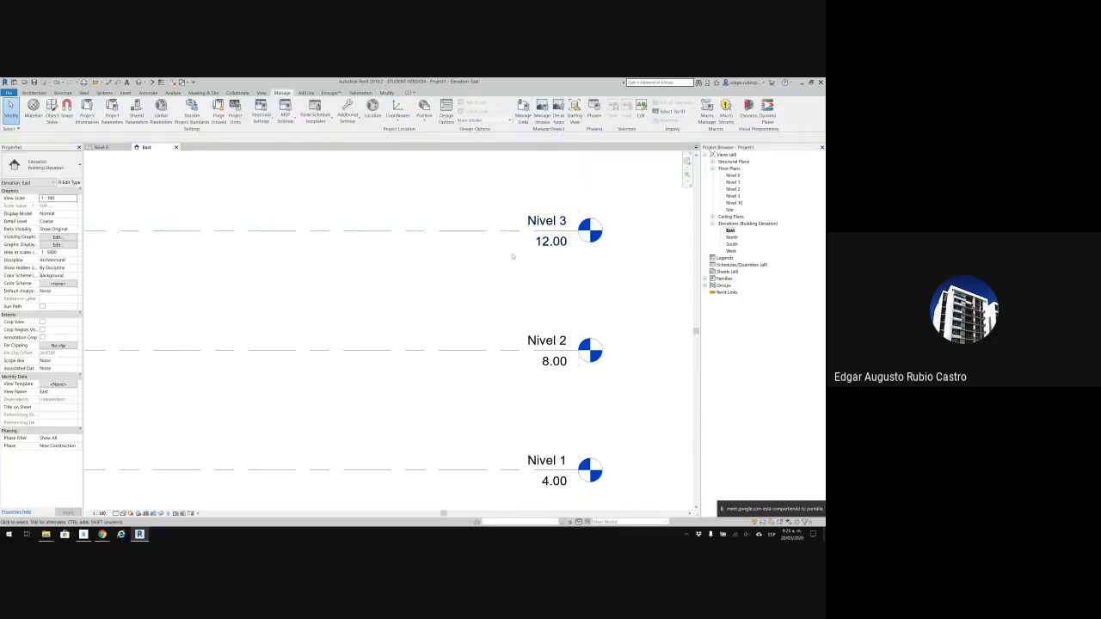
Rename the top level at elevation 16.00 to Nivel 4.
scroll(514, 255, down, 1)
middle_drag(514, 256, 513, 359)
click(547, 225)
click(546, 224)
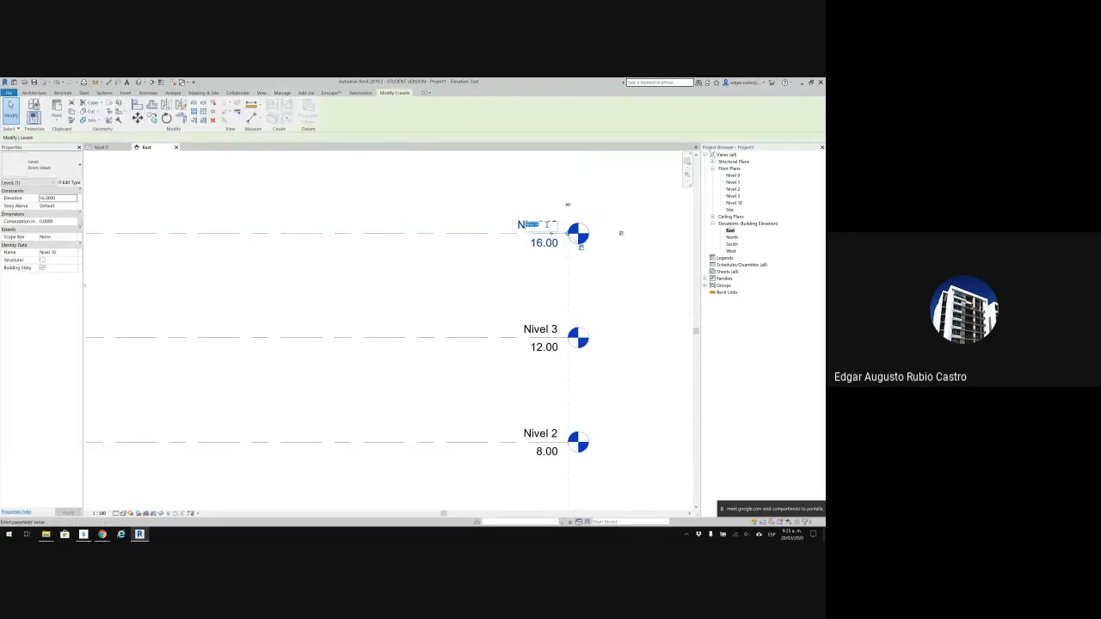
double_click(556, 226)
text(4)
key(Return)
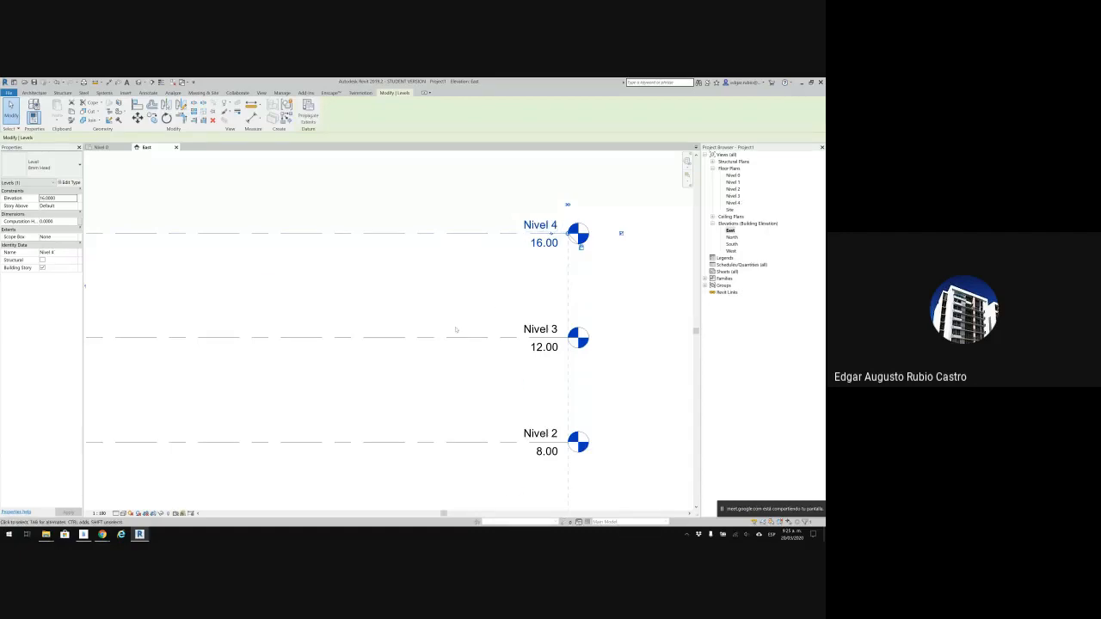
scroll(454, 327, down, 2)
click(600, 380)
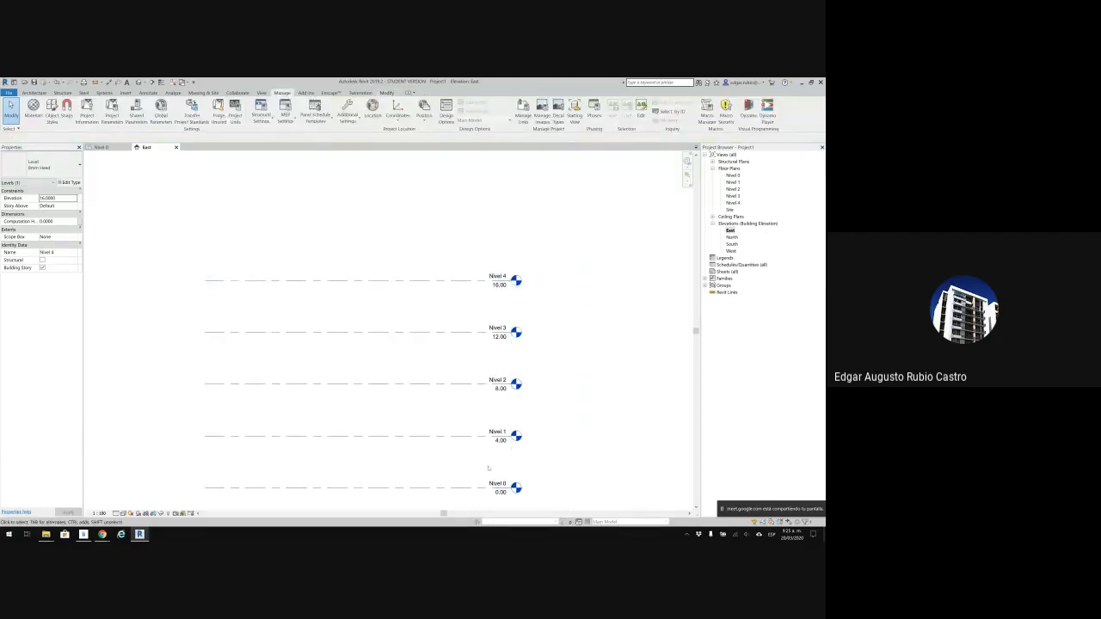
scroll(524, 424, down, 1)
scroll(523, 424, up, 2)
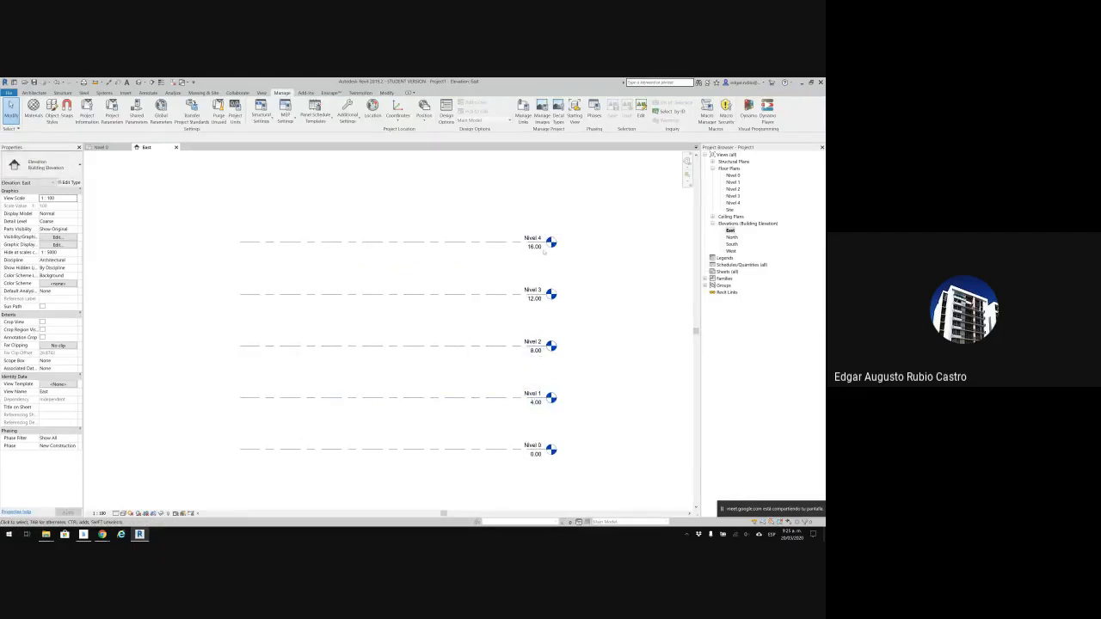
middle_drag(563, 401, 582, 385)
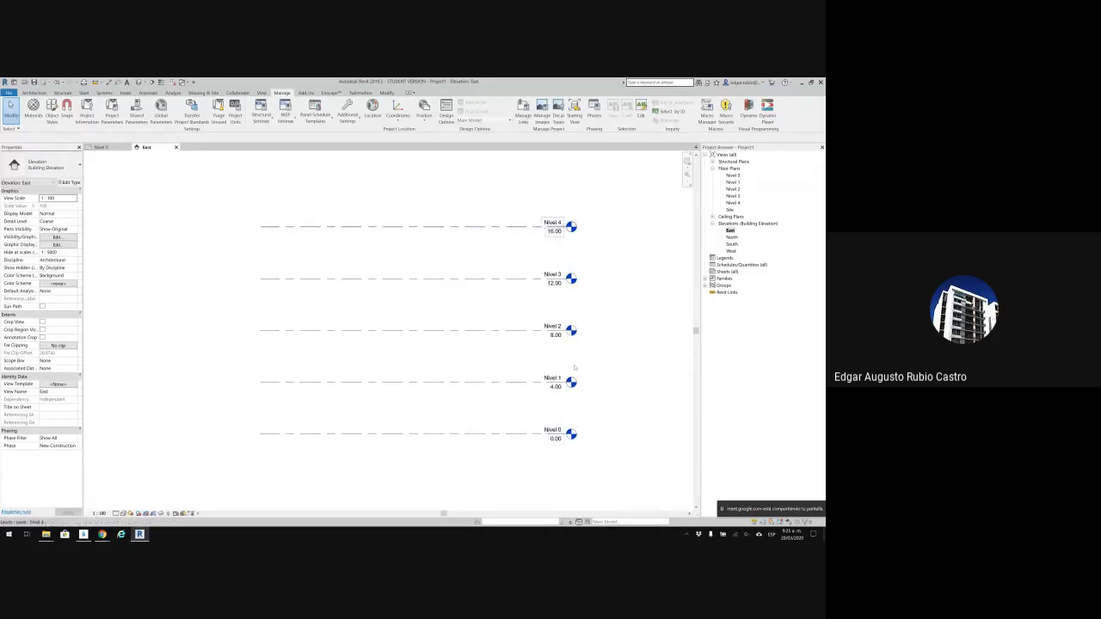
middle_drag(580, 444, 544, 449)
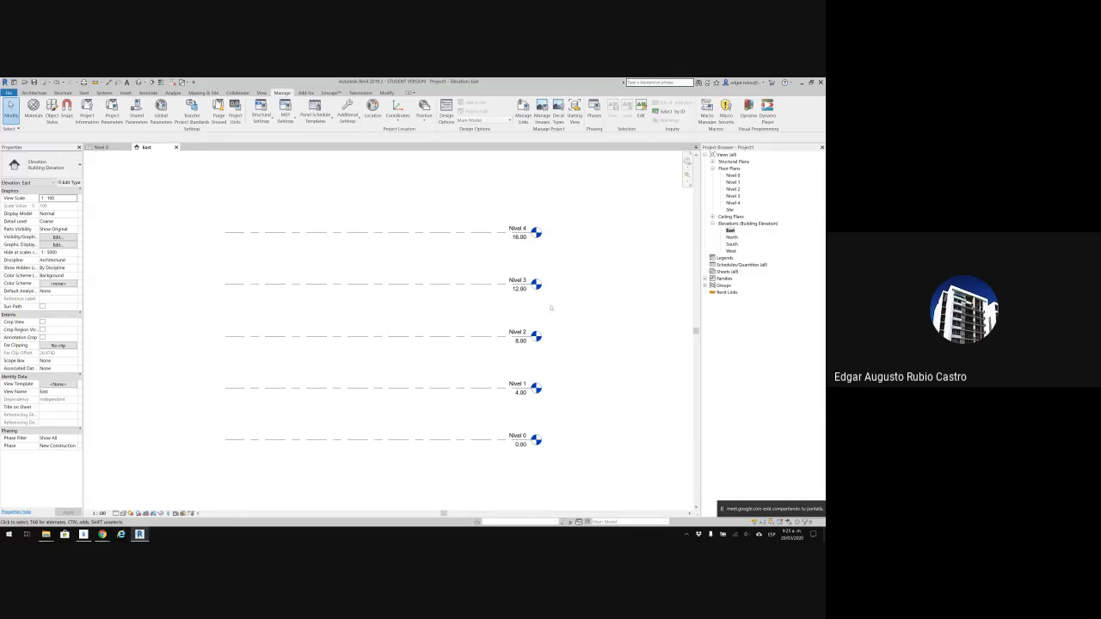
mouse_move(481, 264)
middle_down()
mouse_move(485, 277)
mouse_move(485, 260)
middle_up()
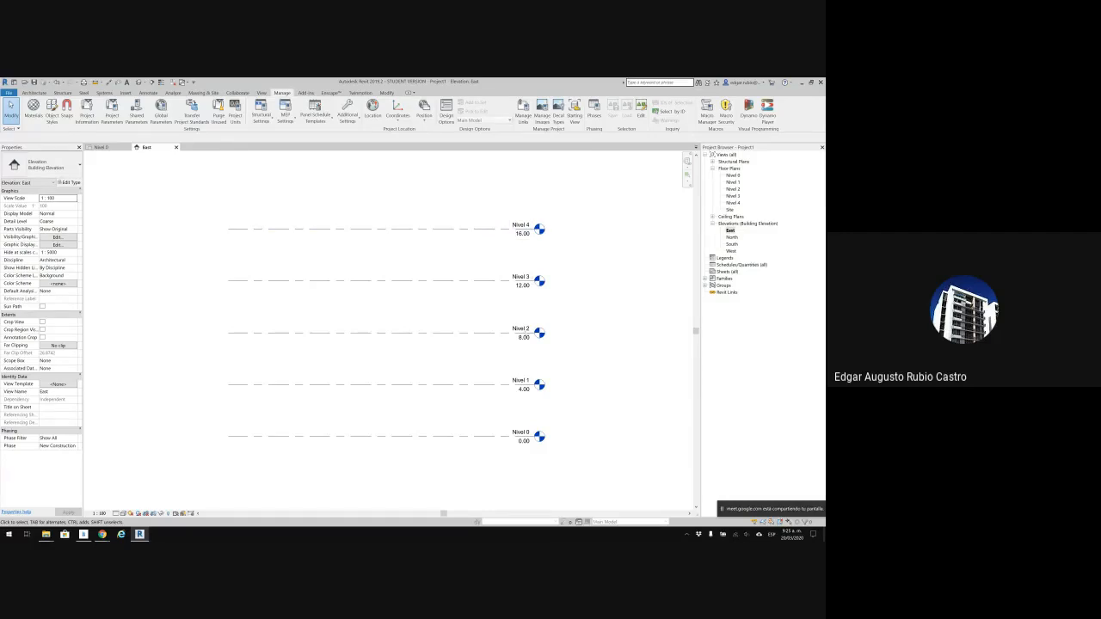
Open the Nivel 0 floor plan, draw a vertical grid line near the west elevation marker and number it 1.
double_click(732, 175)
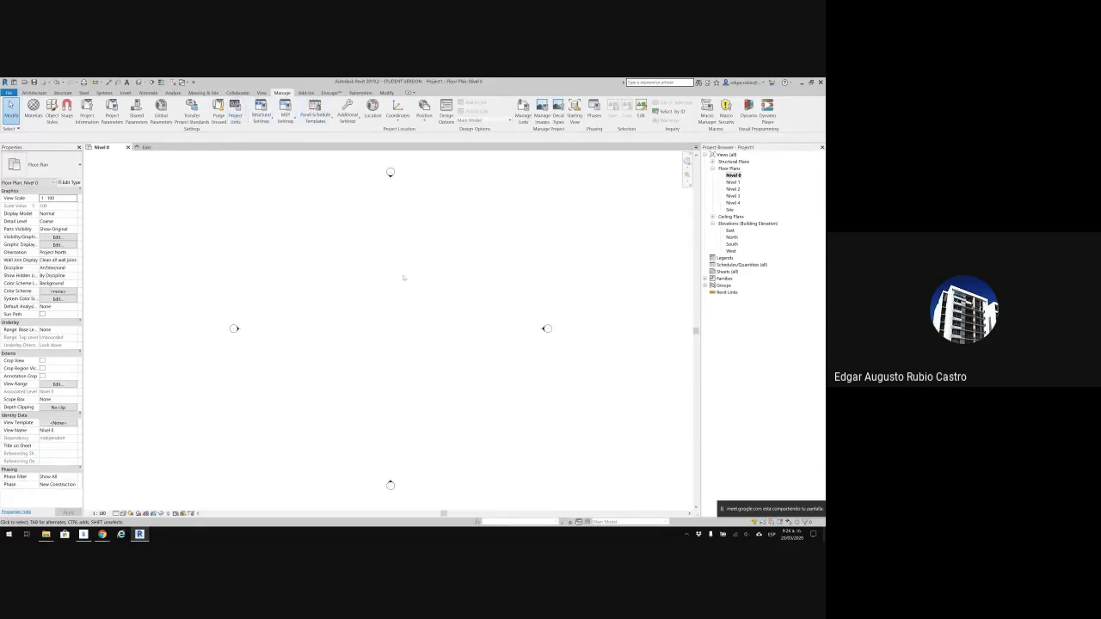
click(34, 92)
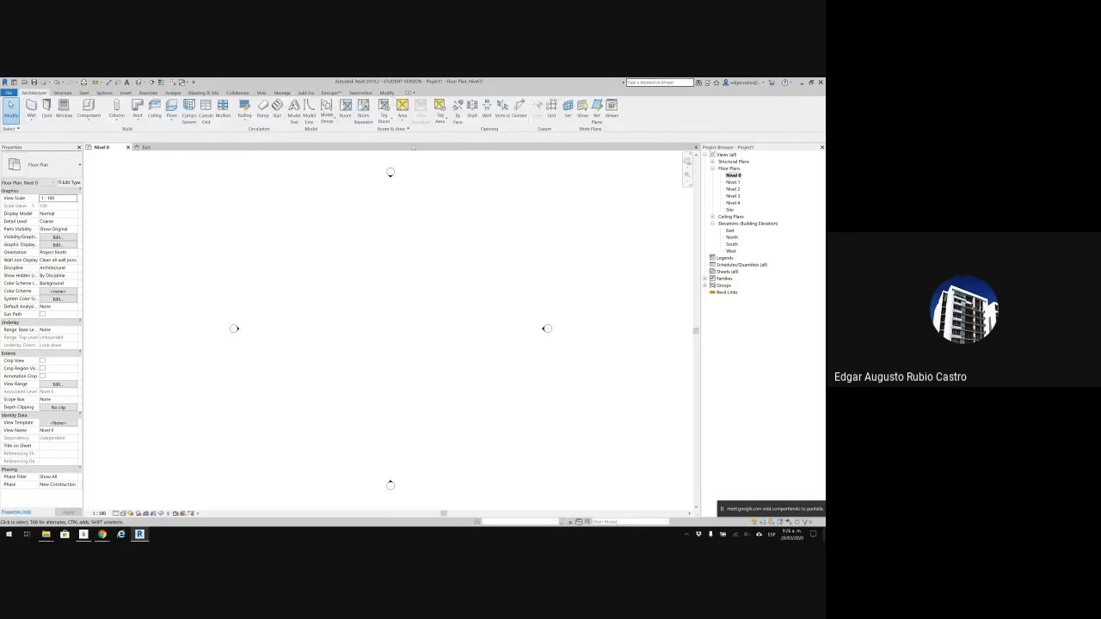
click(551, 107)
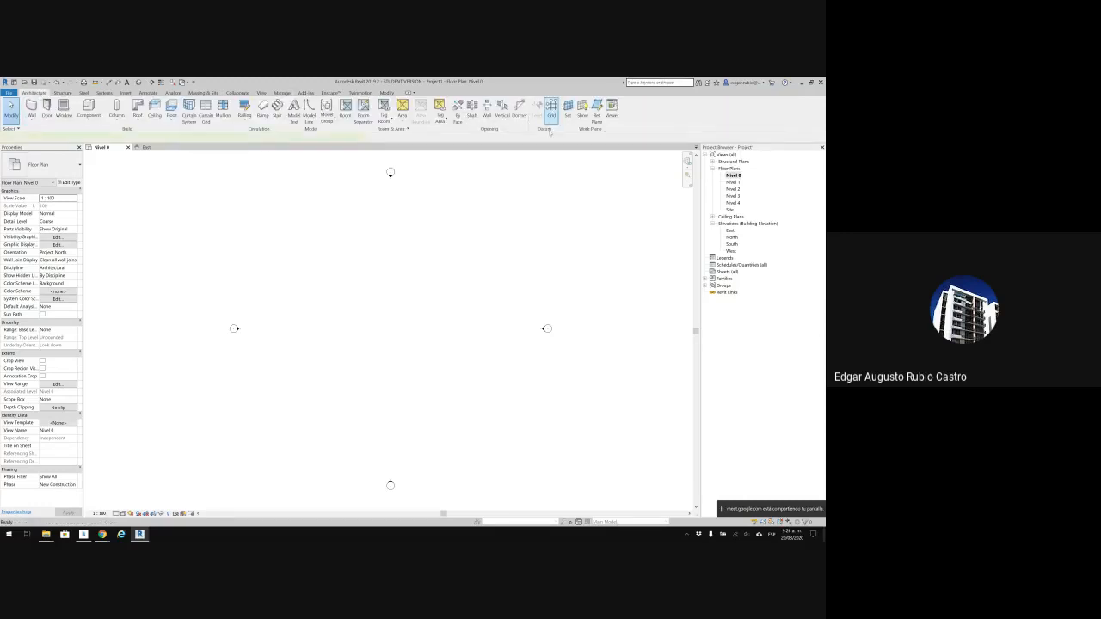
click(319, 393)
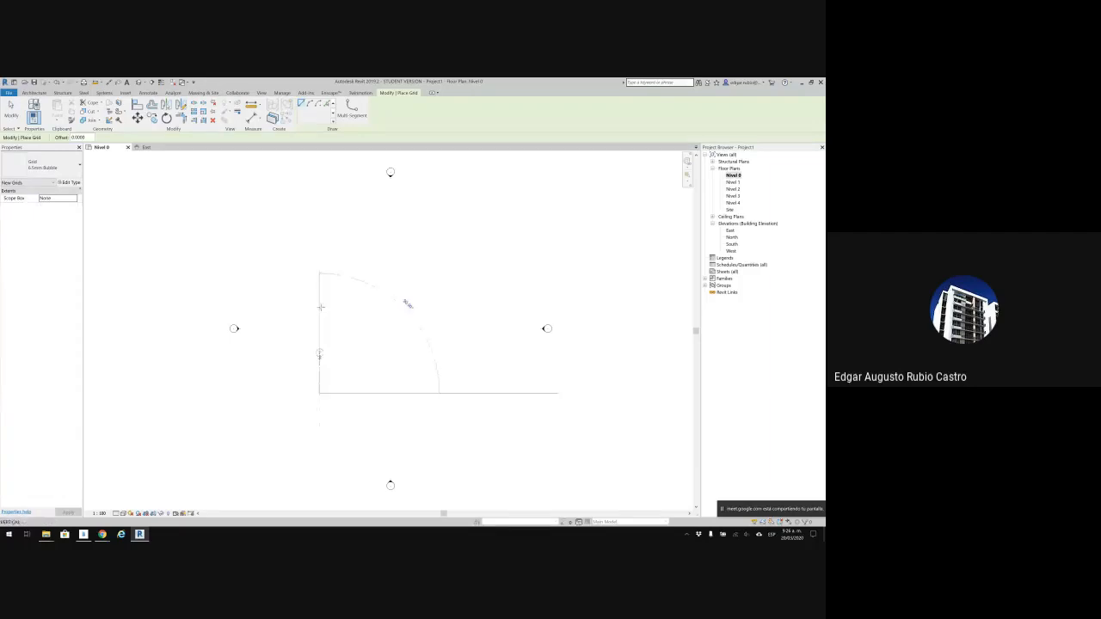
click(319, 280)
scroll(318, 284, up, 5)
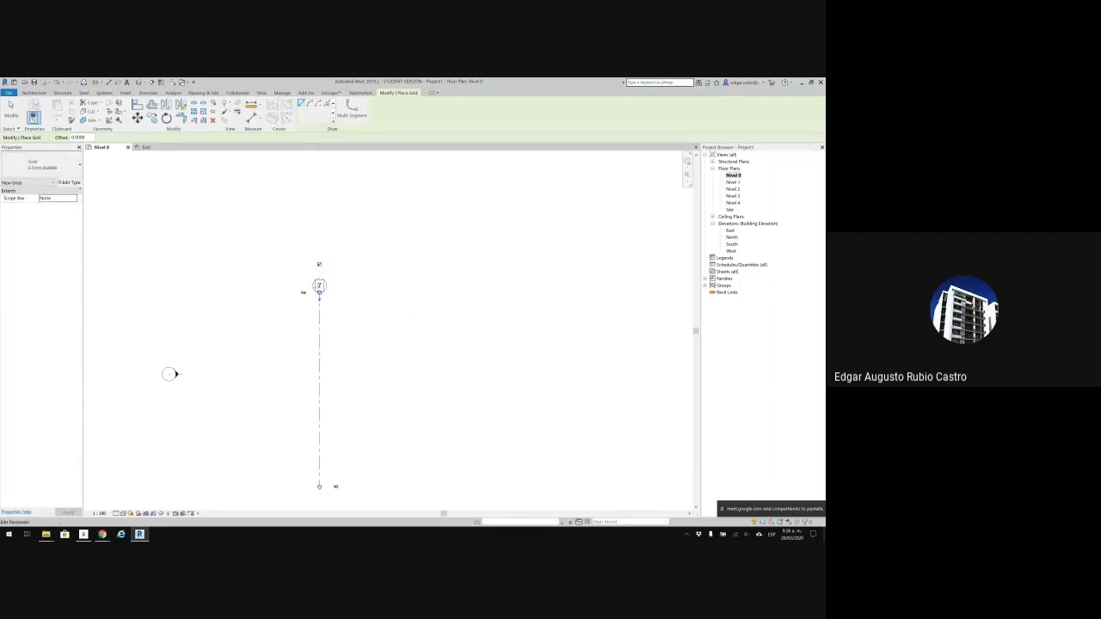
click(325, 287)
key(Return)
scroll(367, 206, down, 2)
Add vertical grids 2 to 5 by picking each preceding grid line with a 7 m offset toward the east.
click(327, 103)
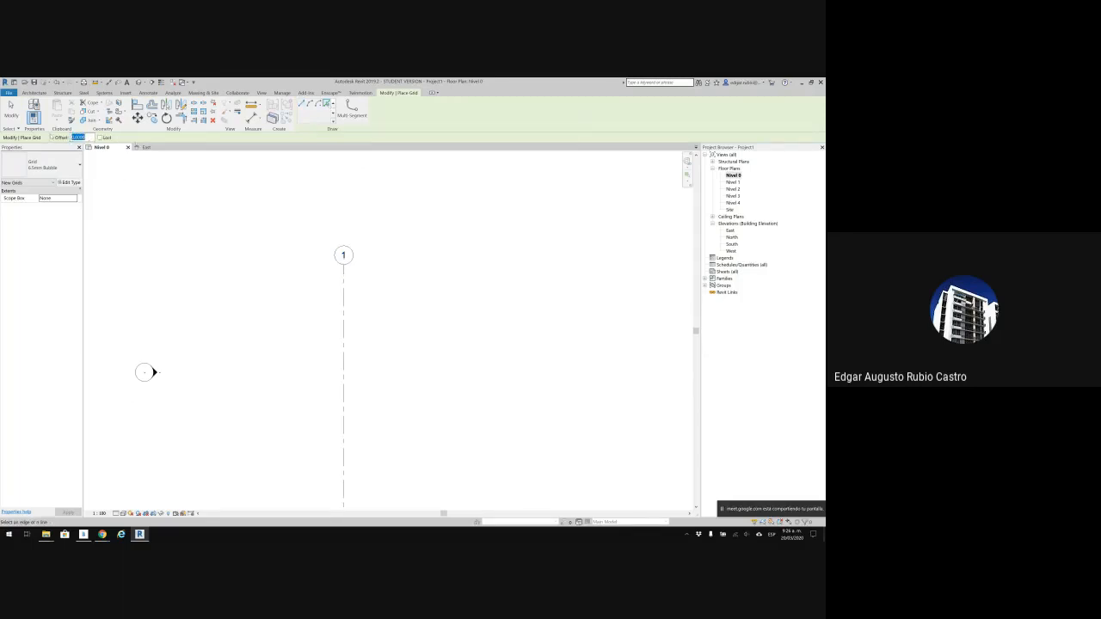
text(1)
key(Return)
click(348, 307)
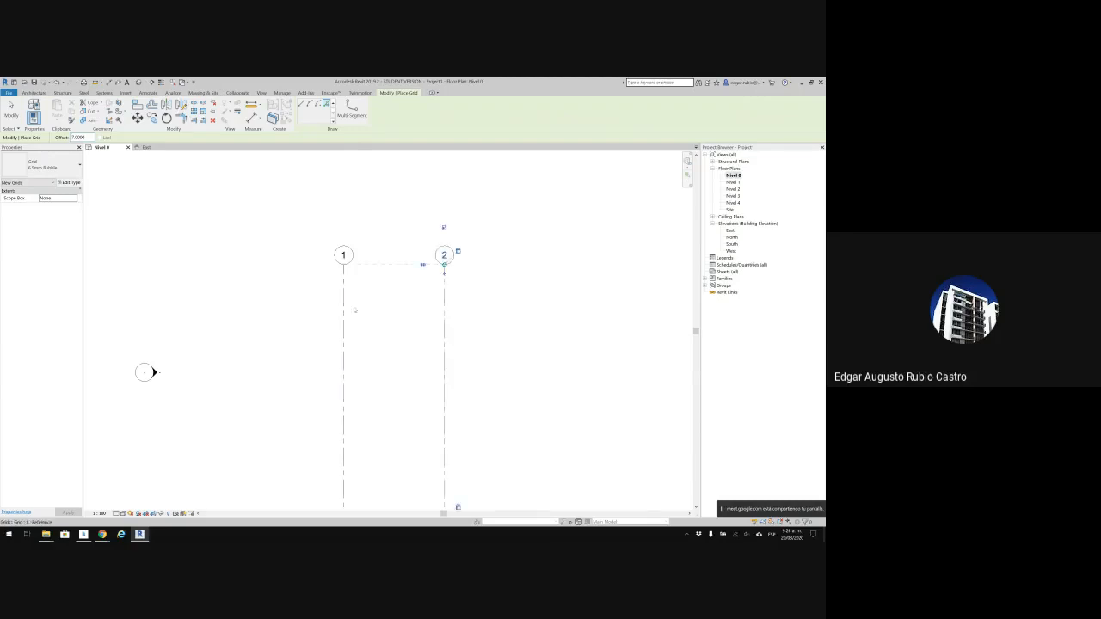
click(449, 346)
click(555, 356)
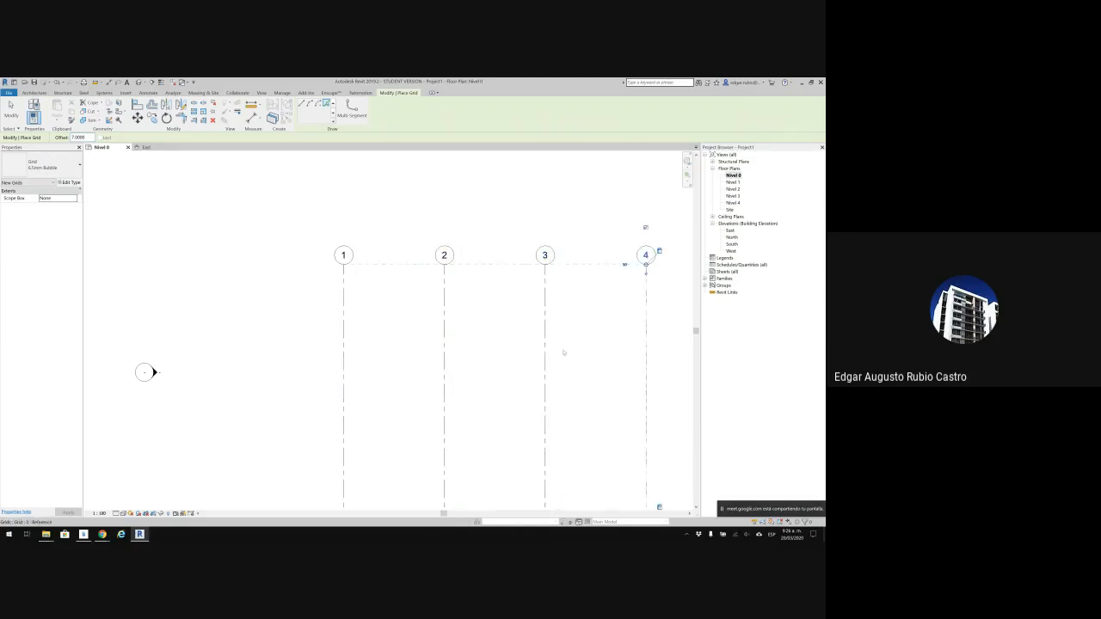
scroll(564, 353, down, 1)
middle_drag(564, 353, 409, 335)
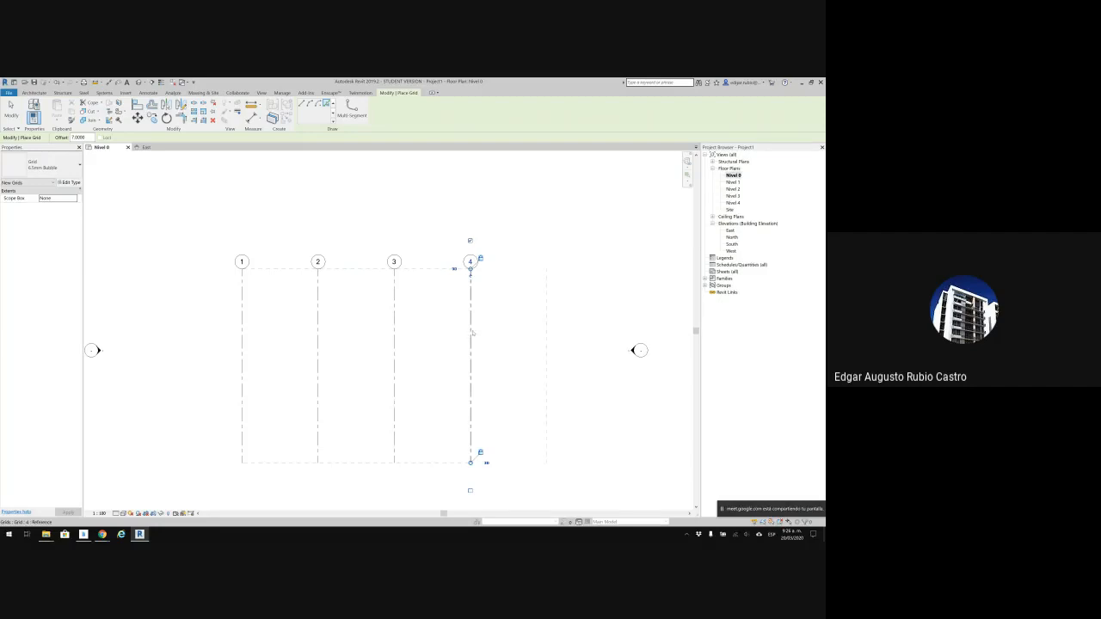
click(472, 333)
key(Escape)
key(Escape)
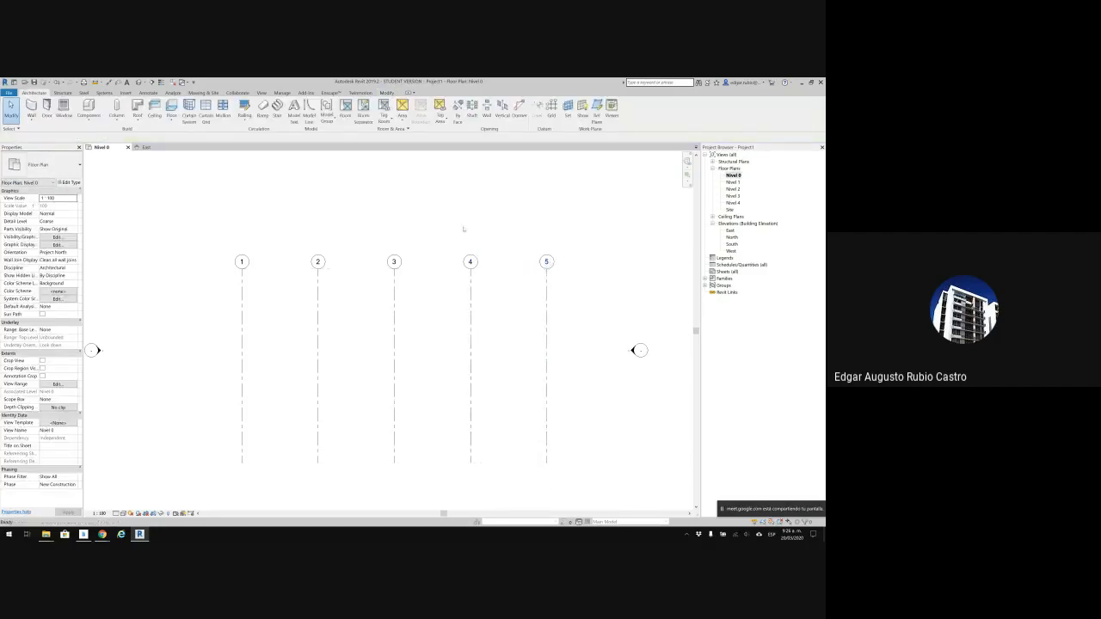
Draw a horizontal grid line across grids 1 to 5 just below their bubbles and label it A.
key(g)
key(r)
click(570, 290)
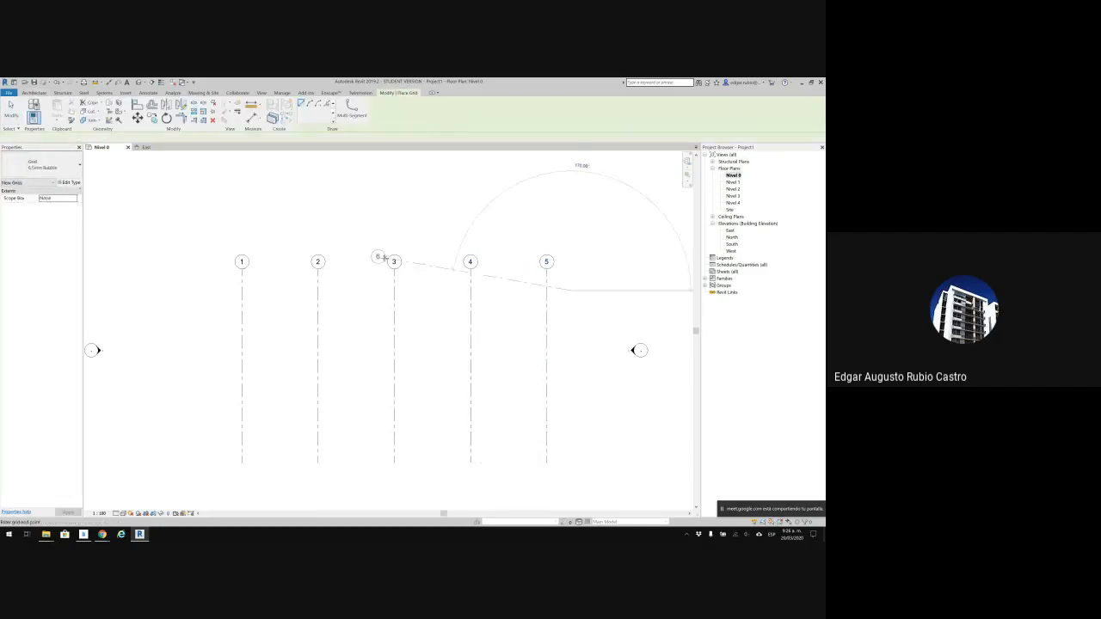
click(218, 289)
scroll(209, 290, up, 1)
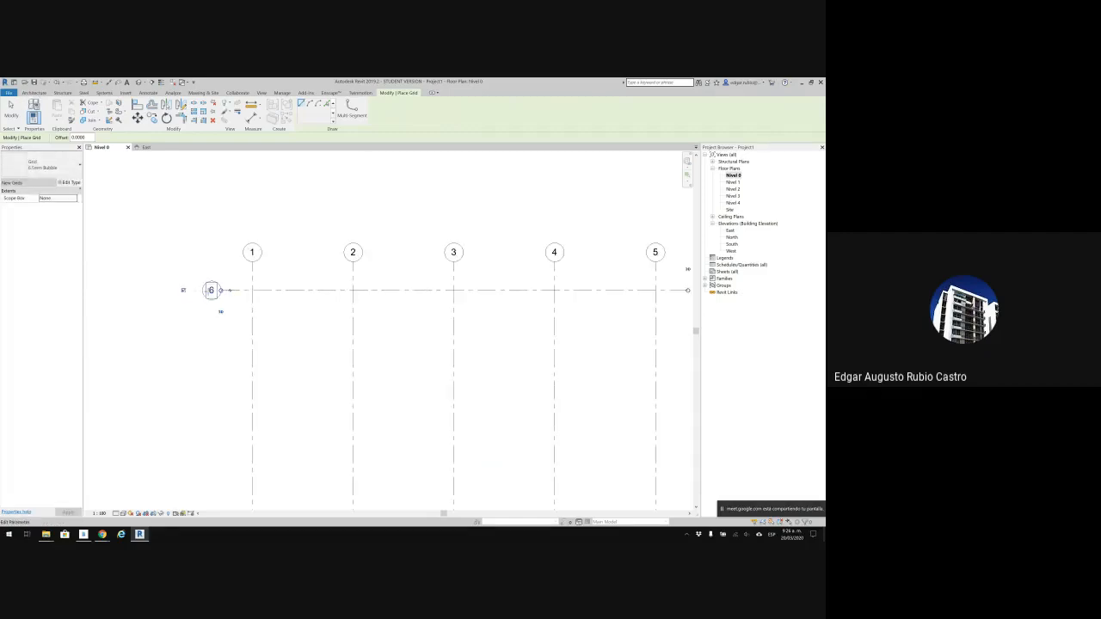
click(210, 290)
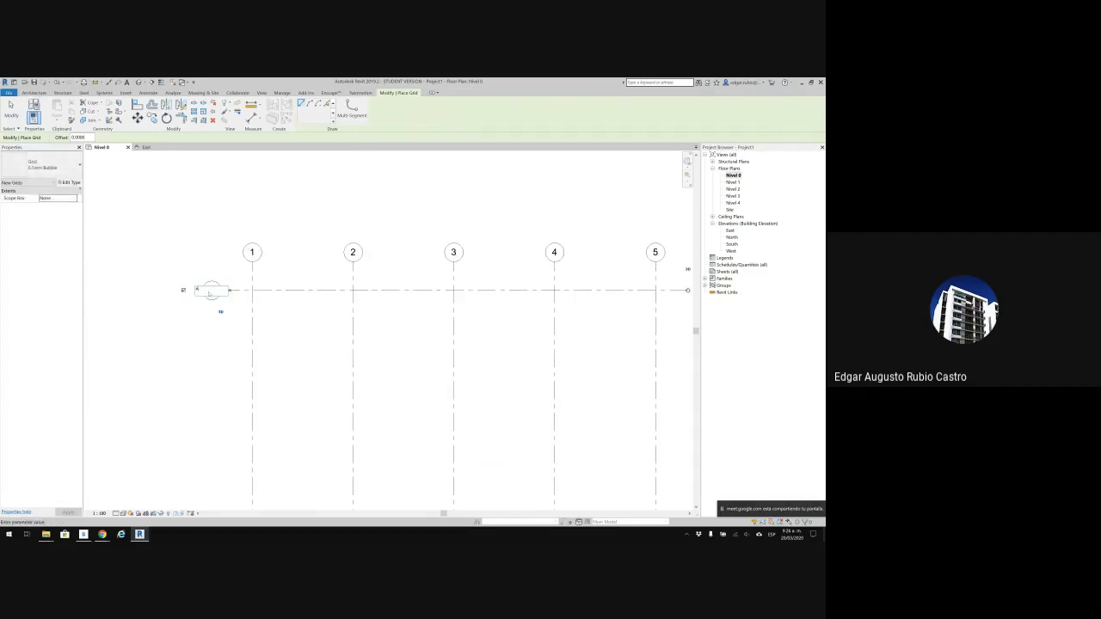
text(A)
key(Return)
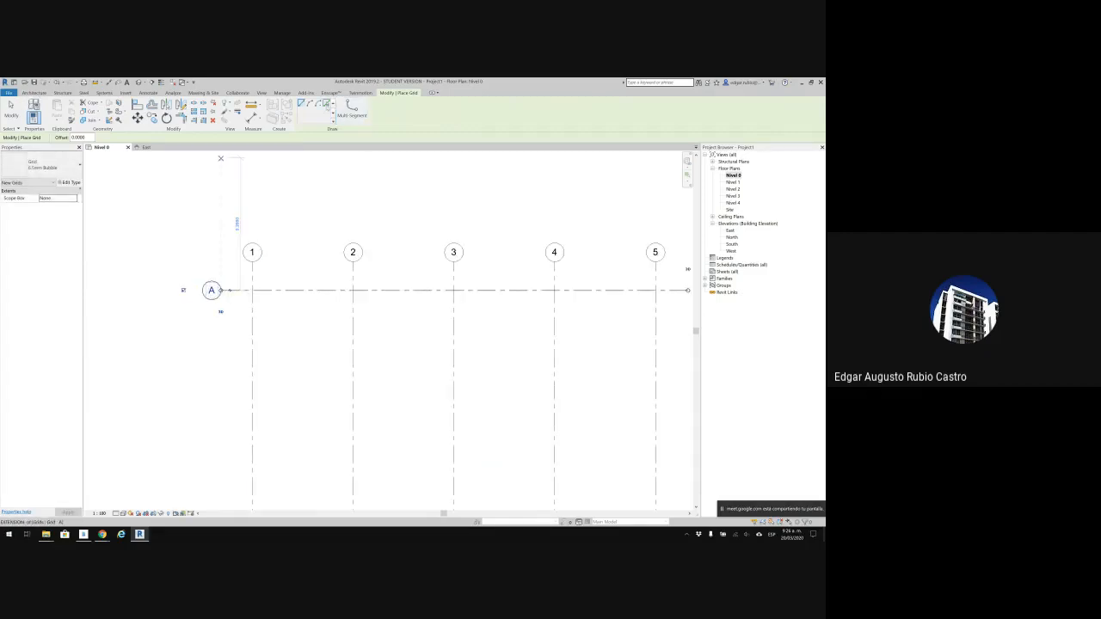
Add horizontal grids B and C by picking each preceding grid line with a 5 m offset toward the south.
key(Escape)
drag(86, 138, 59, 137)
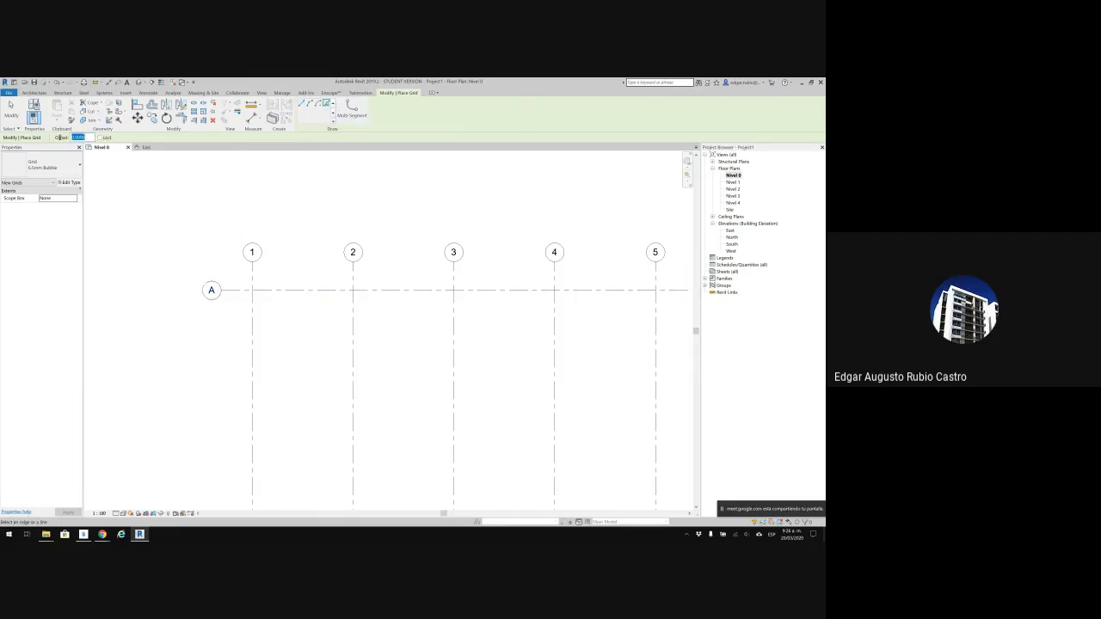
text(5)
click(307, 297)
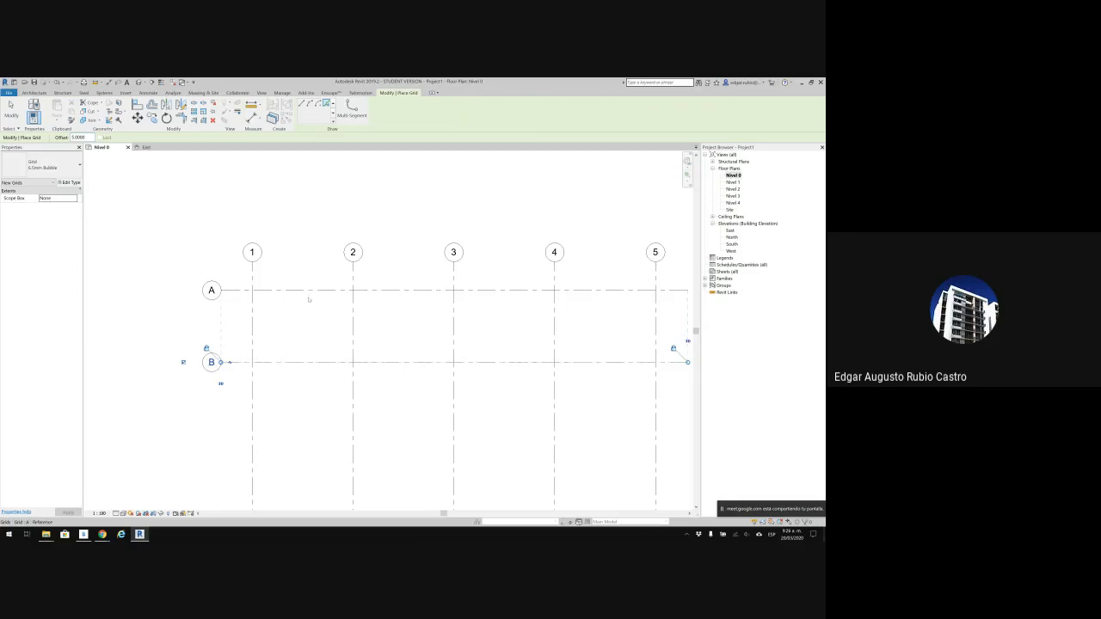
click(308, 368)
scroll(306, 375, down, 2)
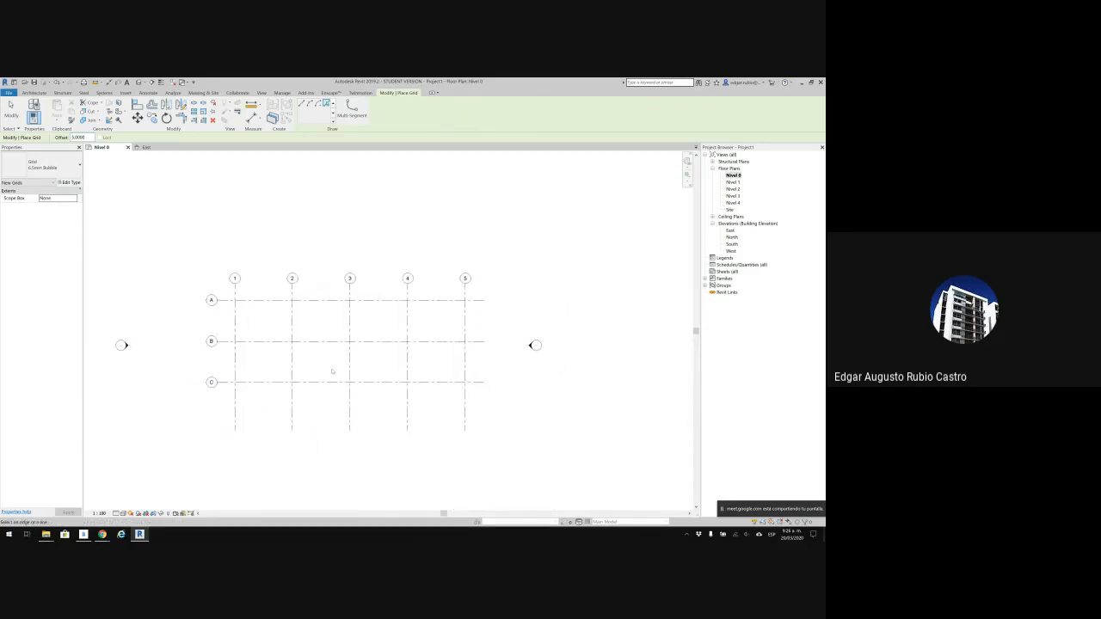
key(Escape)
key(Escape)
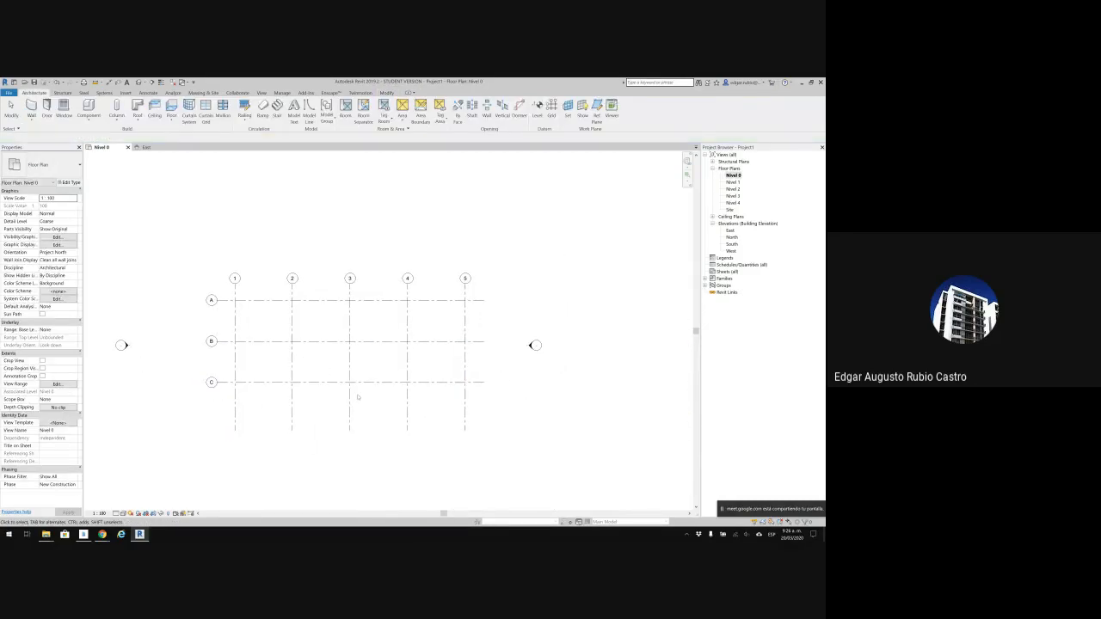
Shorten the lower ends of the vertical grids so they stop just below grid C.
click(408, 415)
drag(407, 431, 408, 408)
click(476, 383)
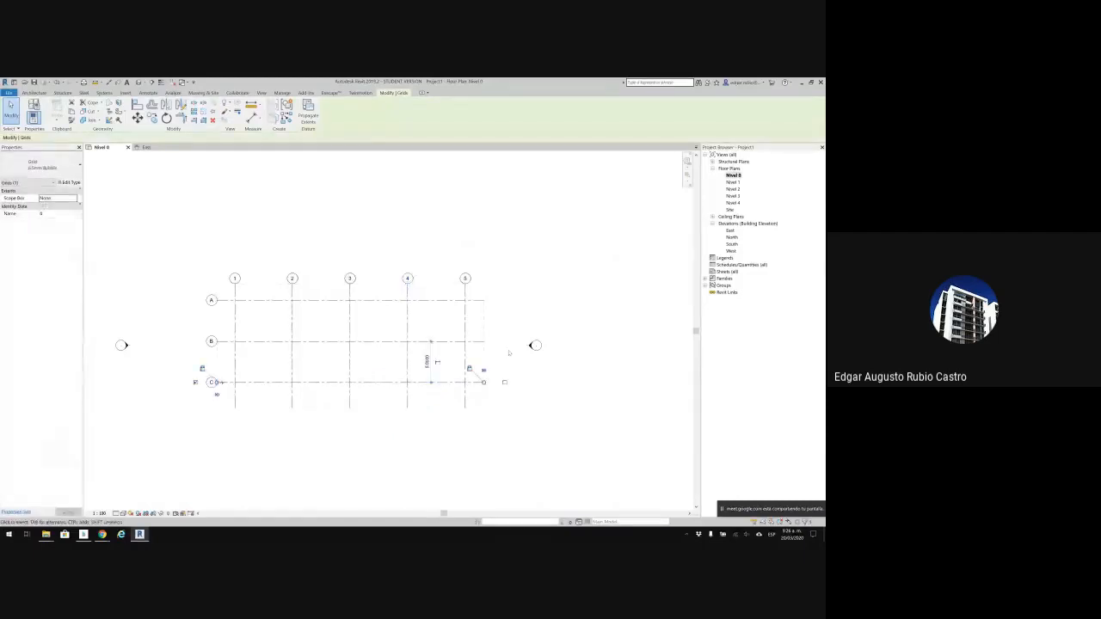
click(508, 281)
middle_drag(454, 301, 480, 313)
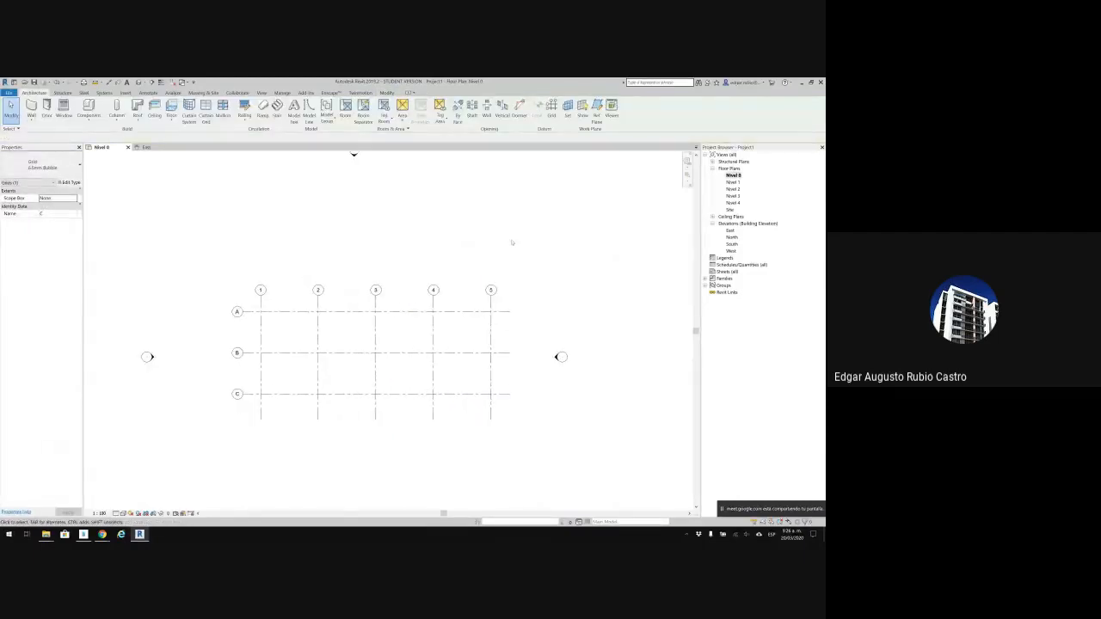
drag(511, 243, 221, 459)
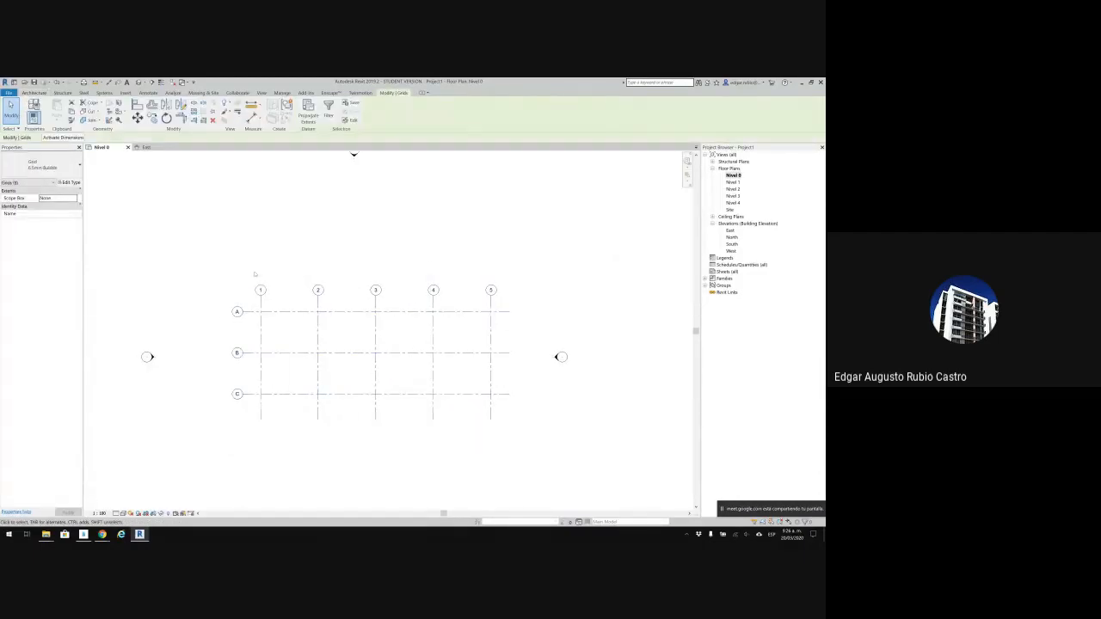
click(254, 255)
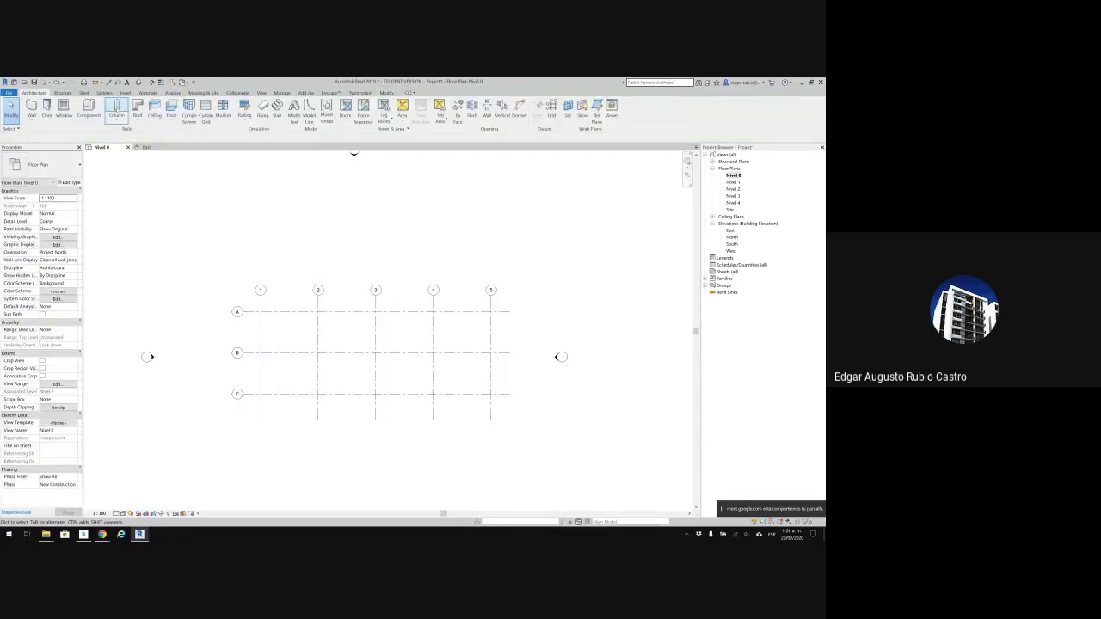
Place a 300 x 450mm M_Concrete-Rectangular-Column by depth on grid 1, north of grid A.
click(117, 109)
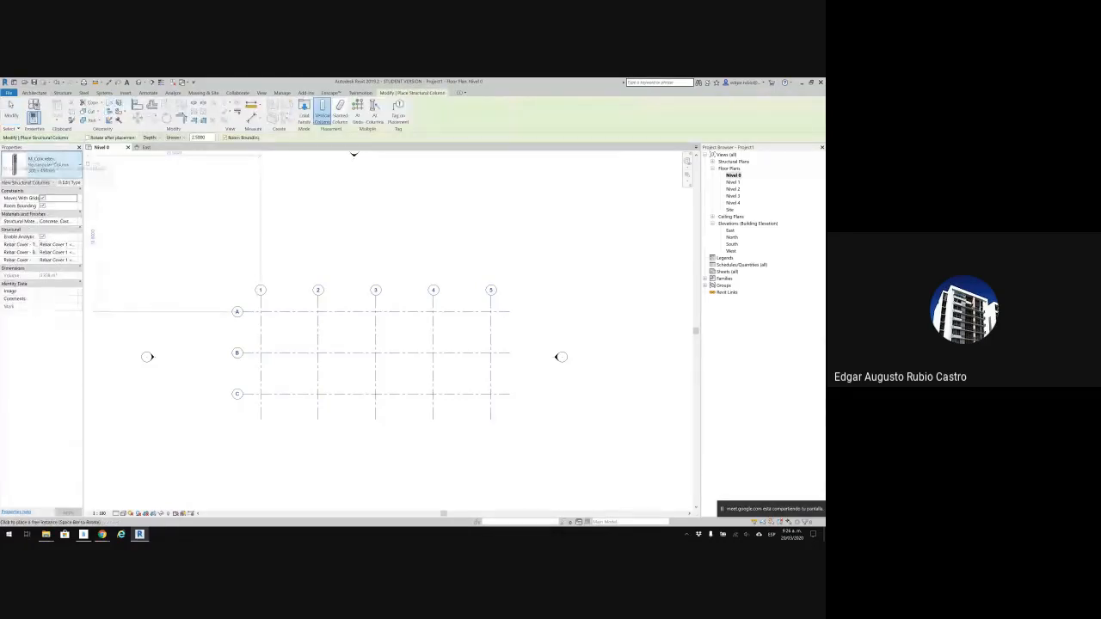
click(48, 164)
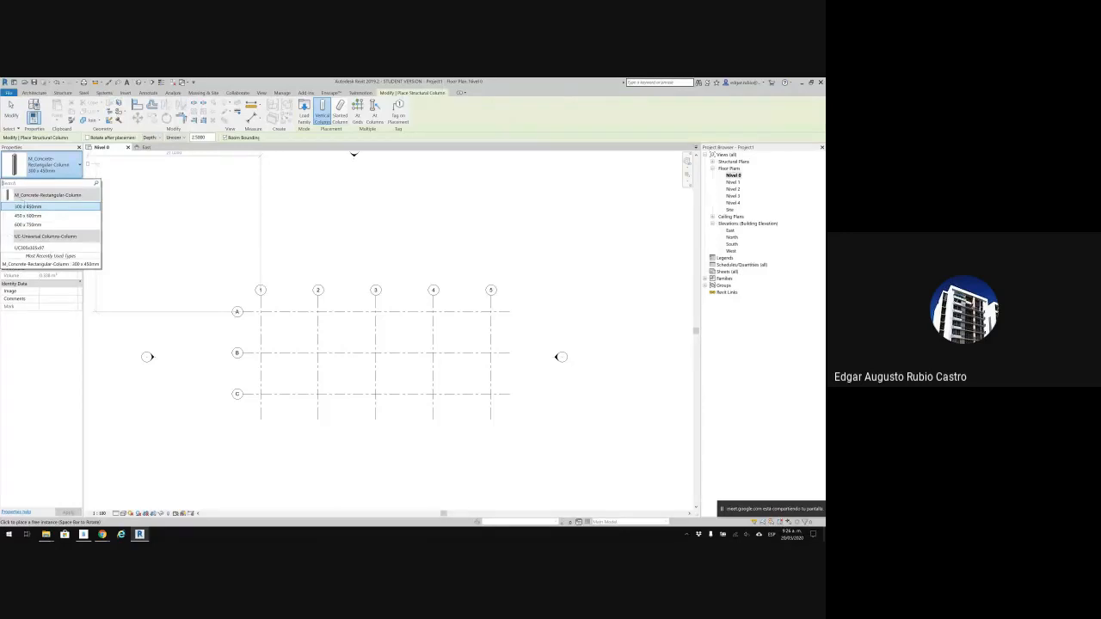
click(27, 206)
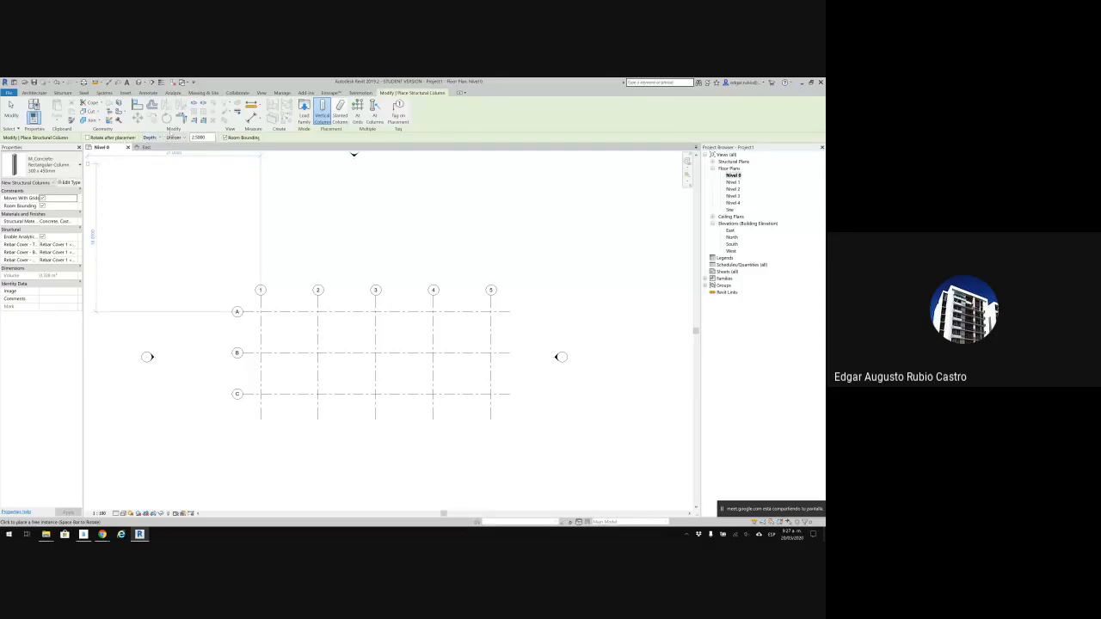
click(260, 230)
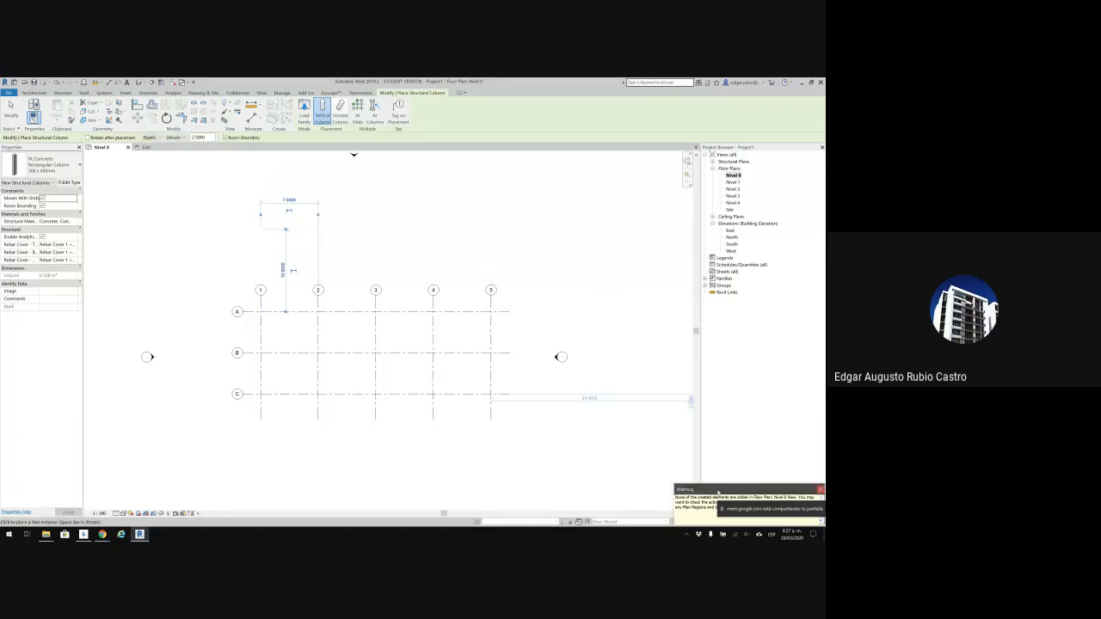
drag(719, 496, 421, 366)
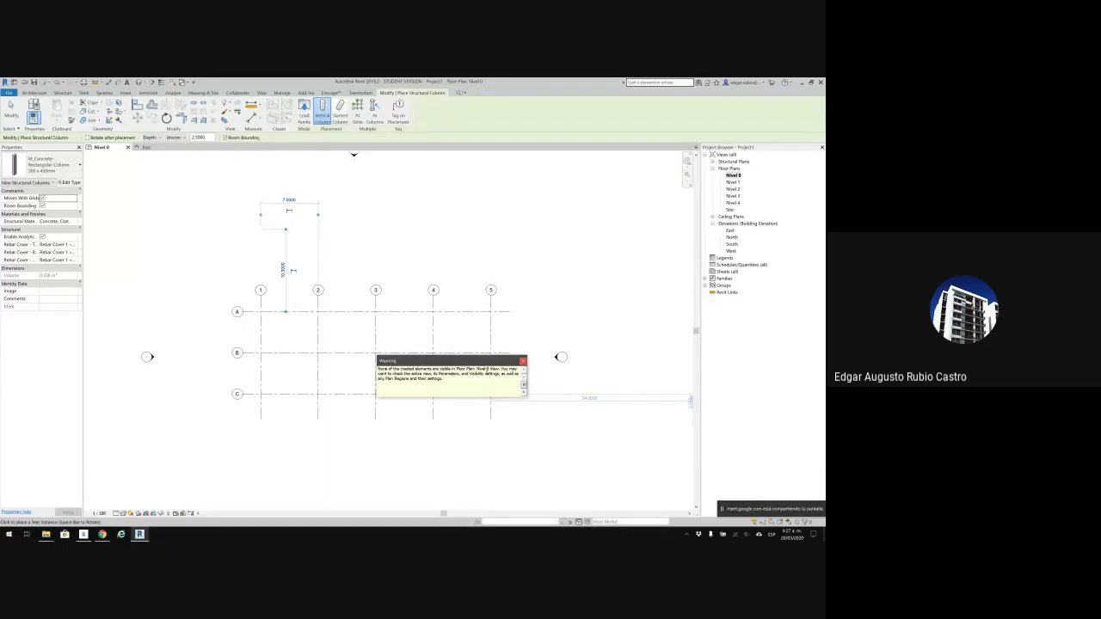
Open the default 3D view and delete the trial column placed below Nivel 0.
click(139, 82)
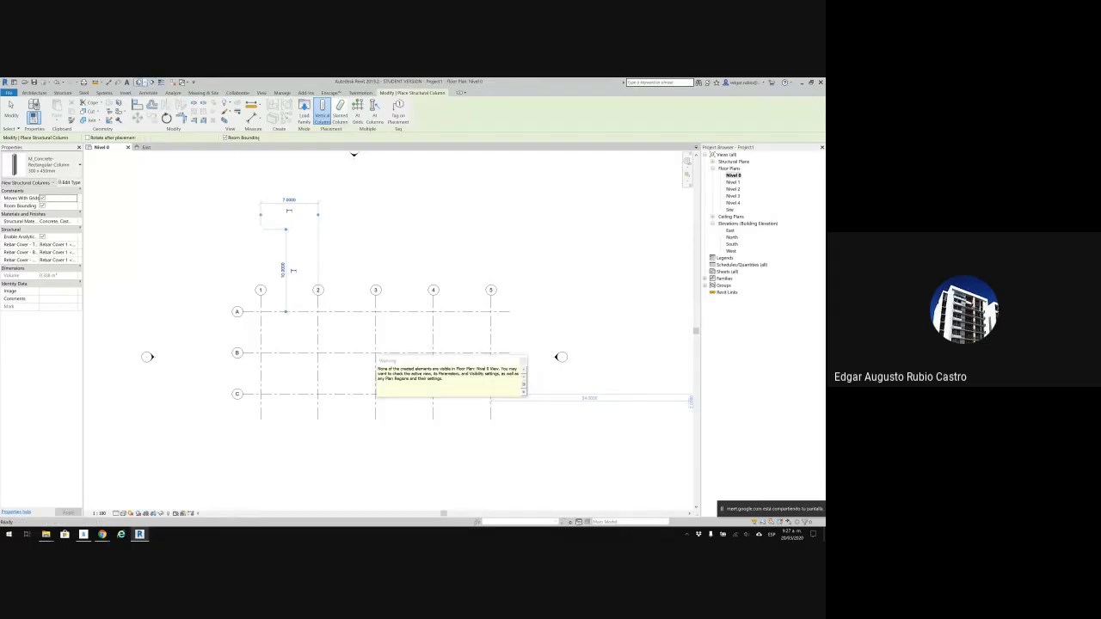
middle_drag(342, 251, 315, 236)
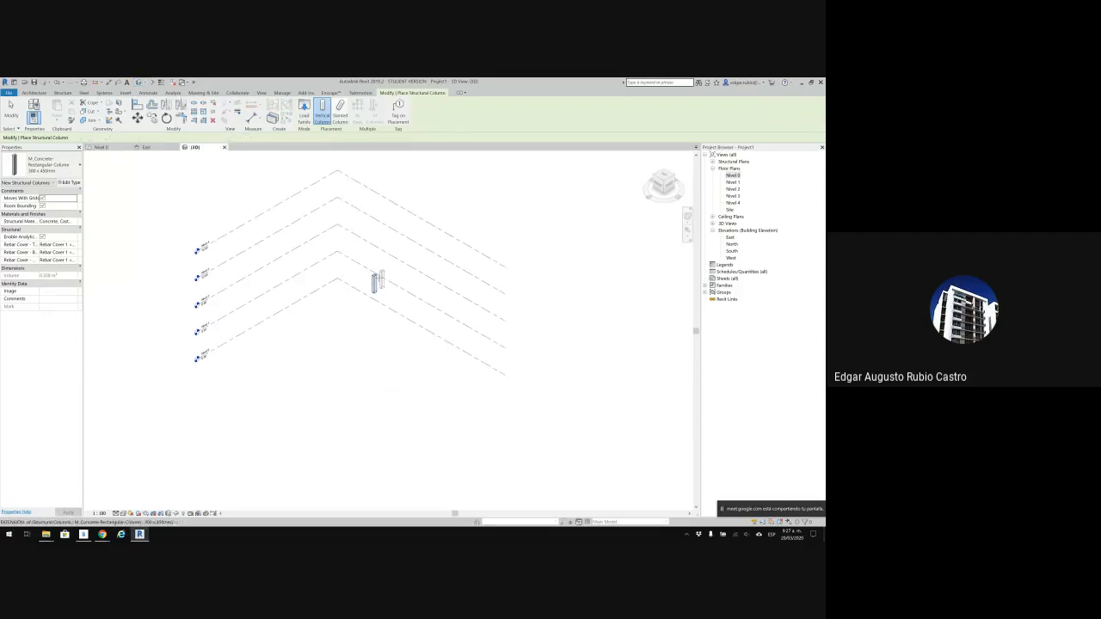
key(Escape)
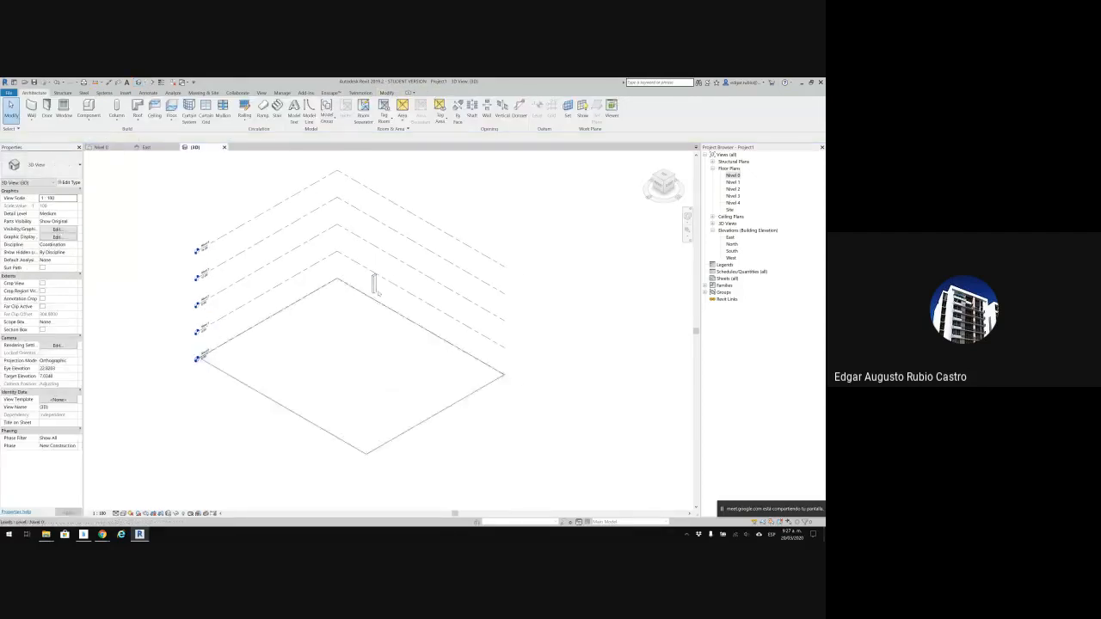
shift+middle_drag(376, 283, 378, 193)
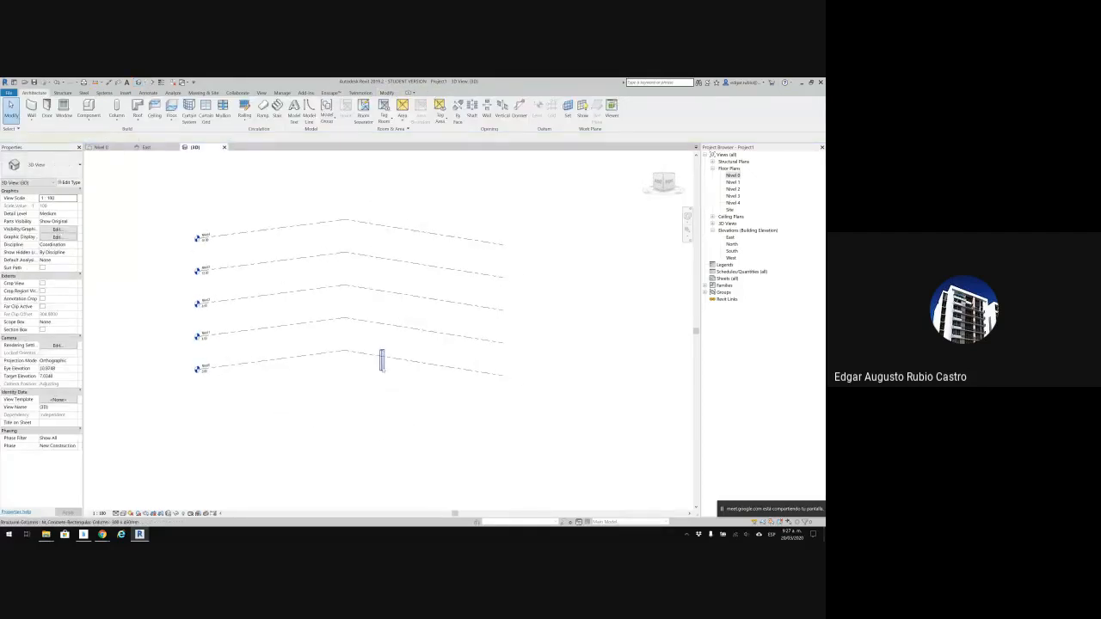
click(381, 360)
shift+middle_drag(381, 359, 416, 348)
key(Delete)
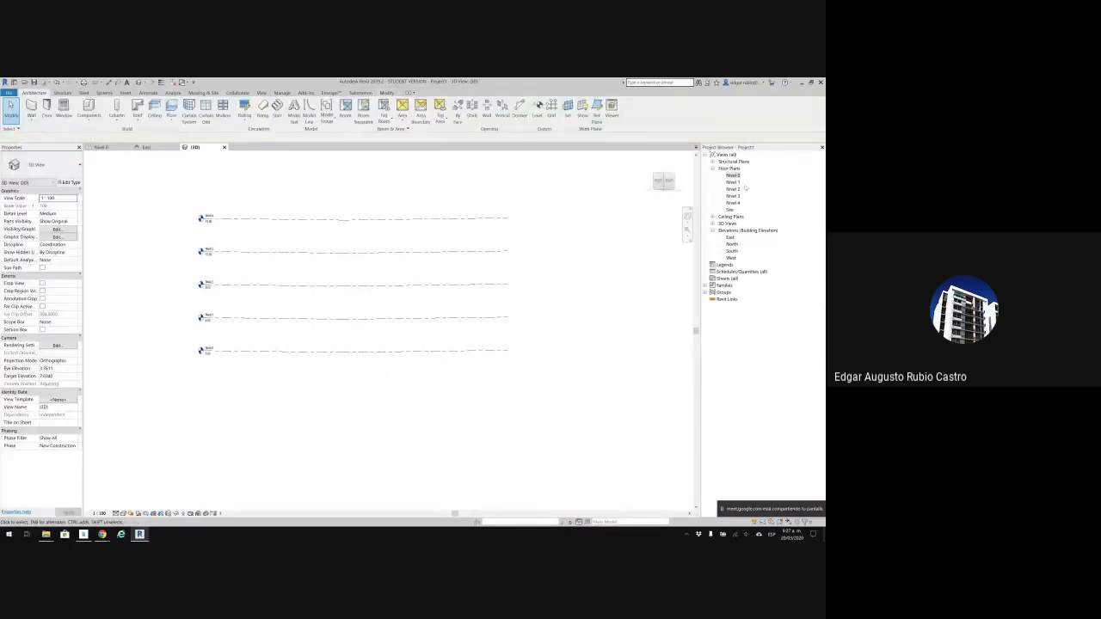
In the Nivel 0 plan, place 300 x 450mm concrete columns by height up to Nivel 1 at intersections A1 and A2.
double_click(733, 174)
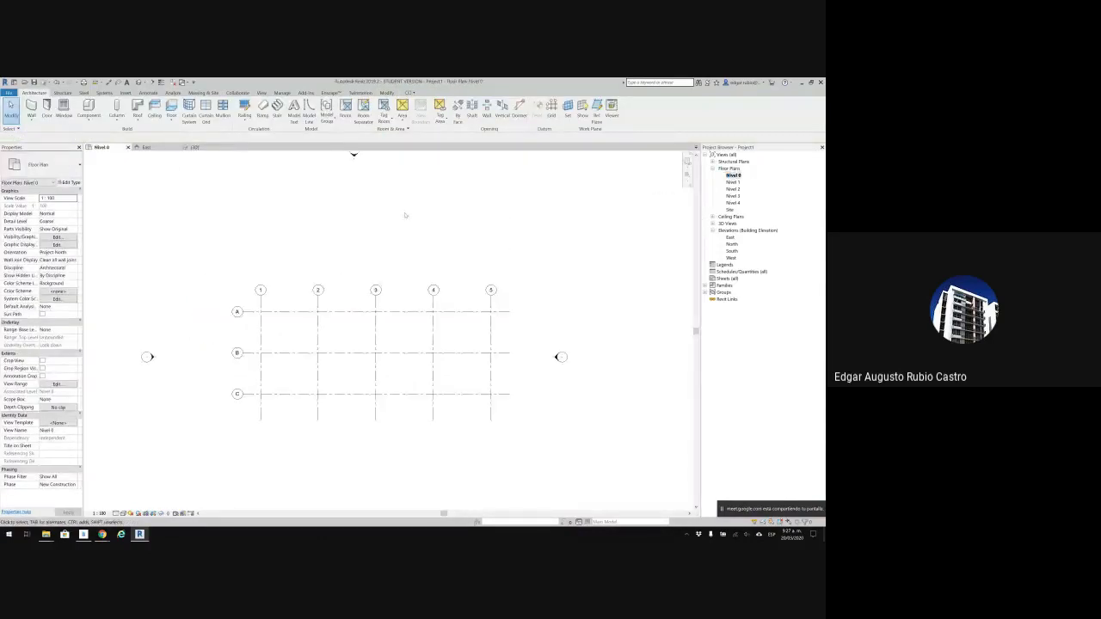
click(117, 107)
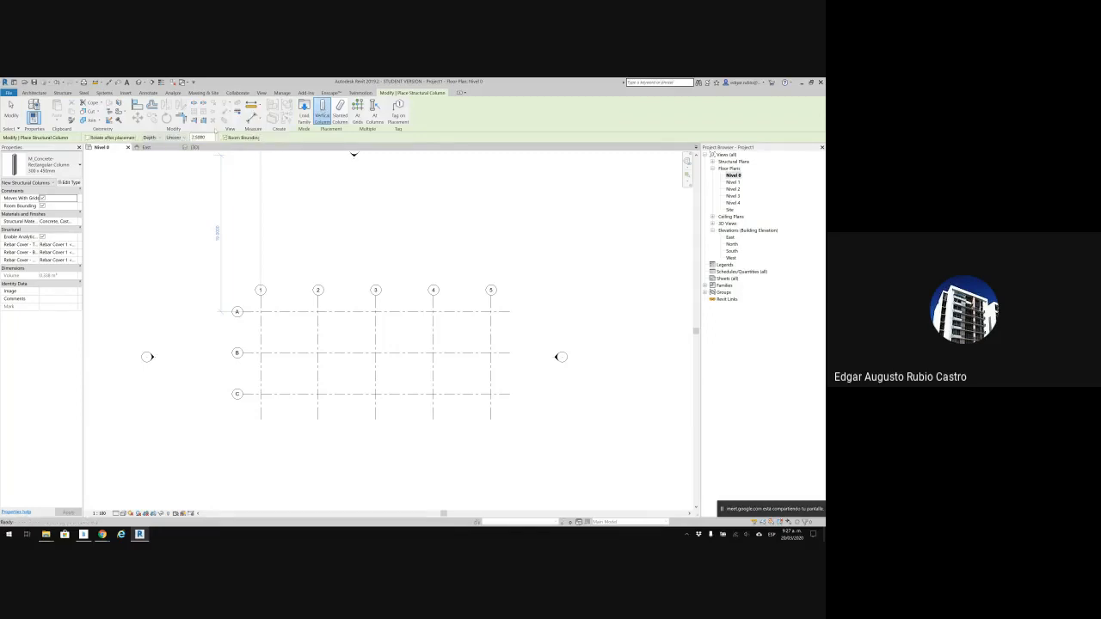
click(151, 138)
click(152, 151)
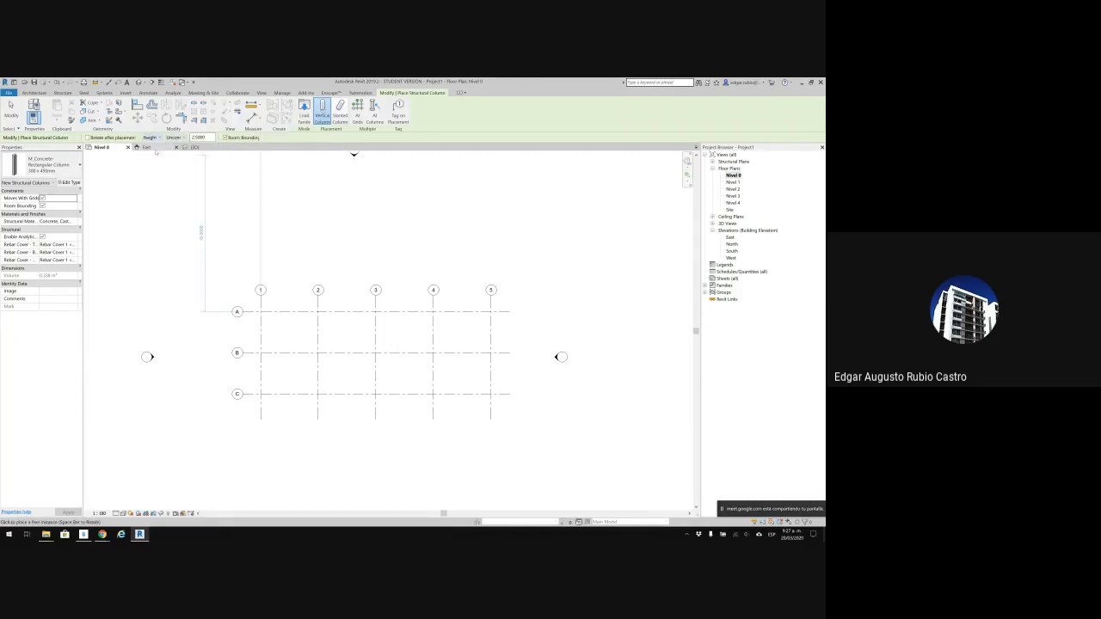
click(174, 137)
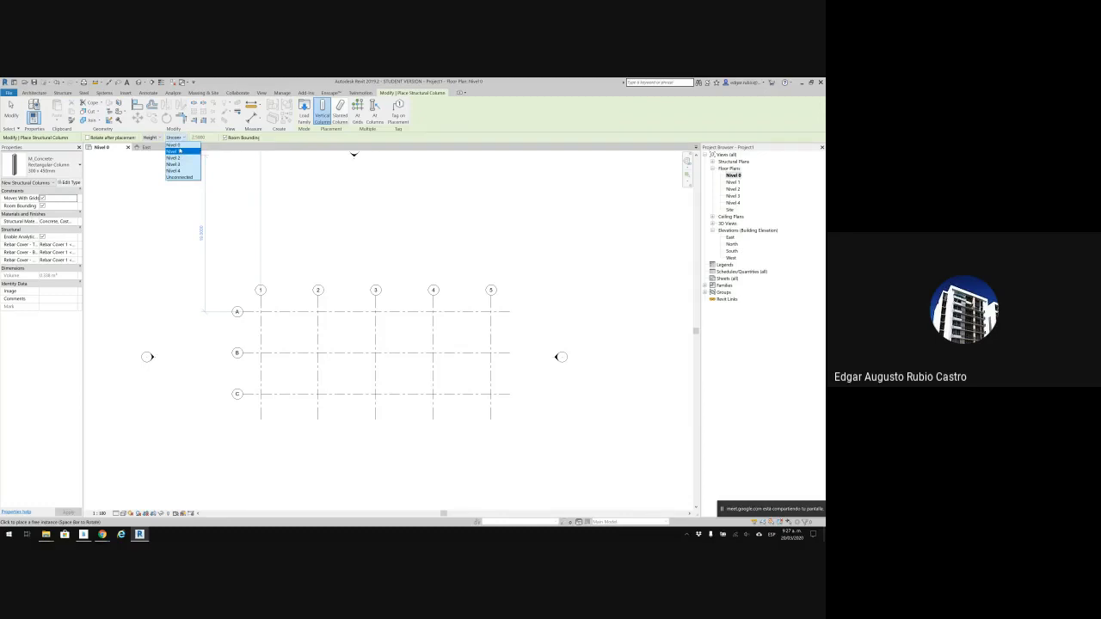
click(178, 151)
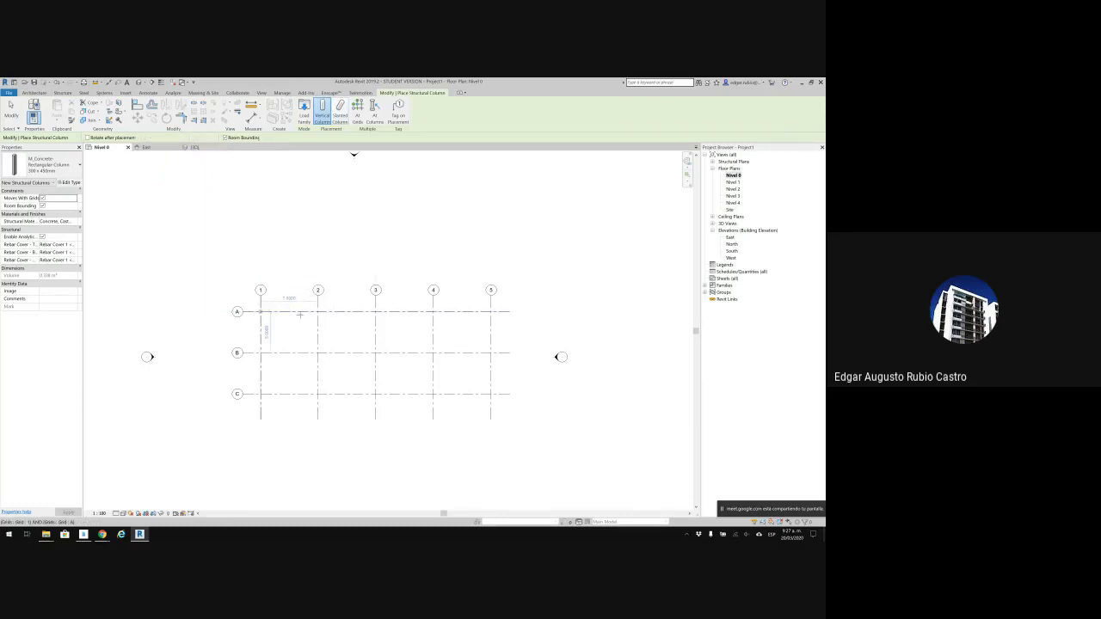
click(316, 311)
middle_drag(337, 274, 329, 246)
scroll(331, 226, up, 1)
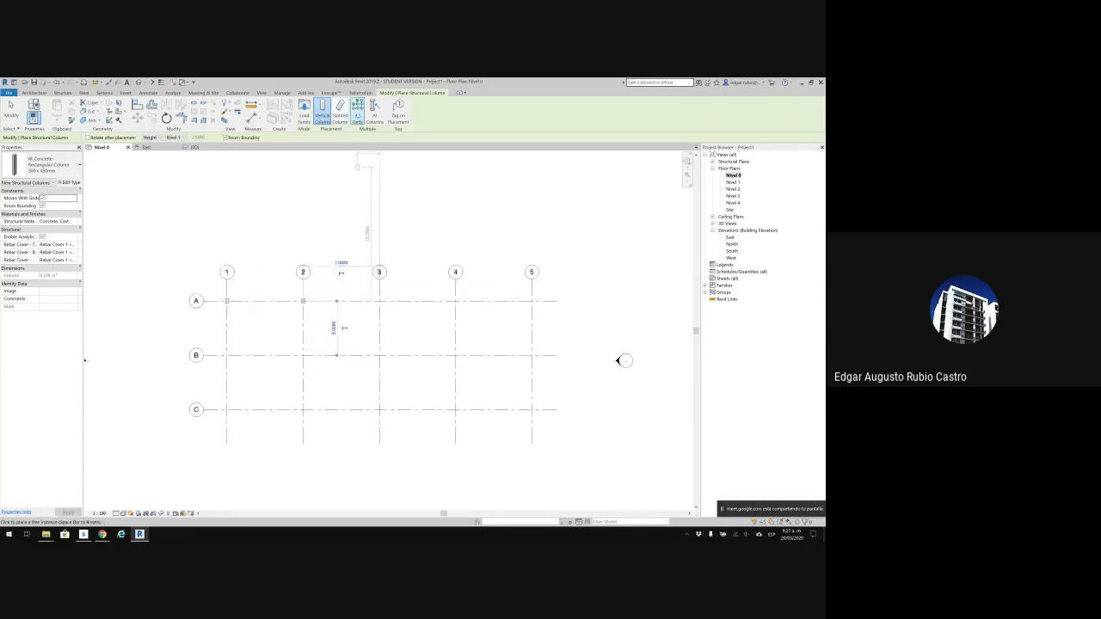
Place structural columns at all intersections of grids 1 to 5 and A to C using At Grids.
click(357, 111)
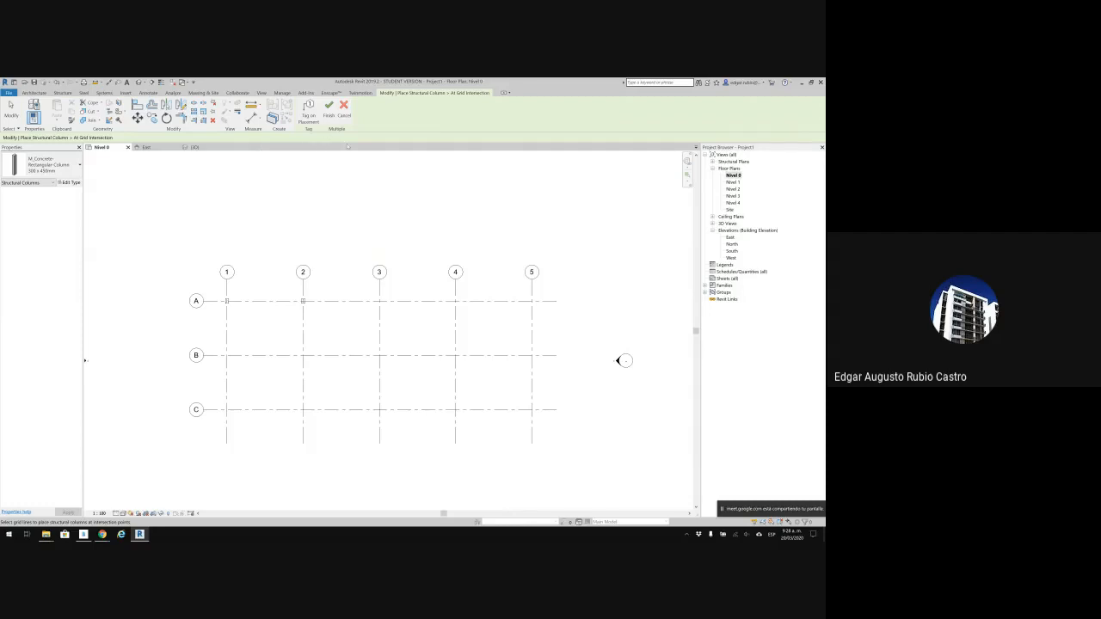
drag(558, 193, 152, 442)
middle_drag(290, 296, 296, 278)
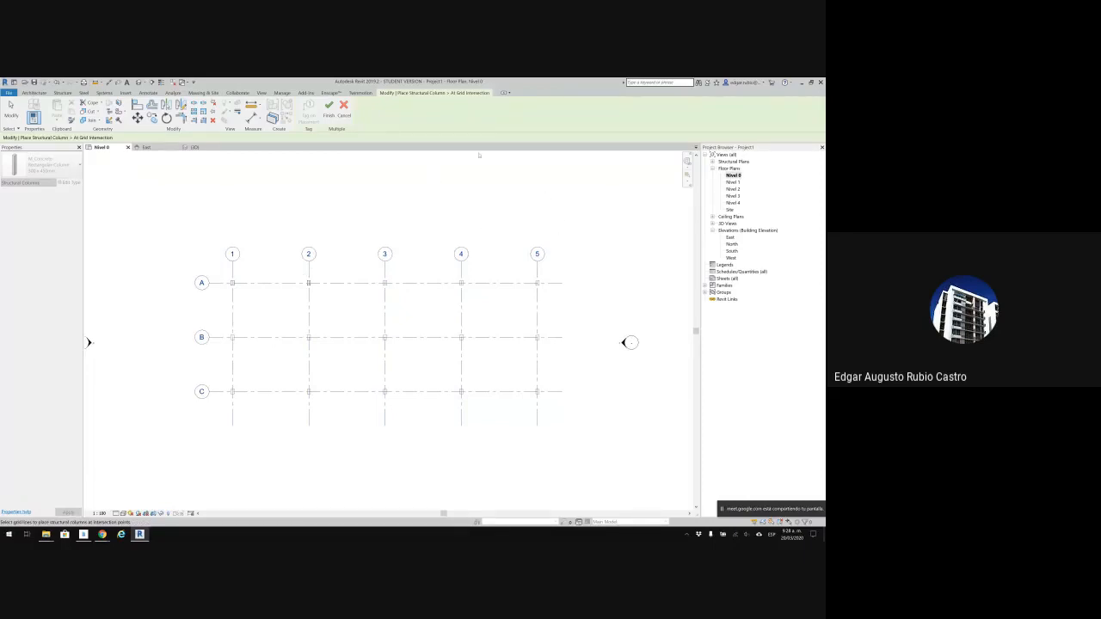
drag(593, 180, 88, 457)
click(328, 113)
key(Escape)
key(Escape)
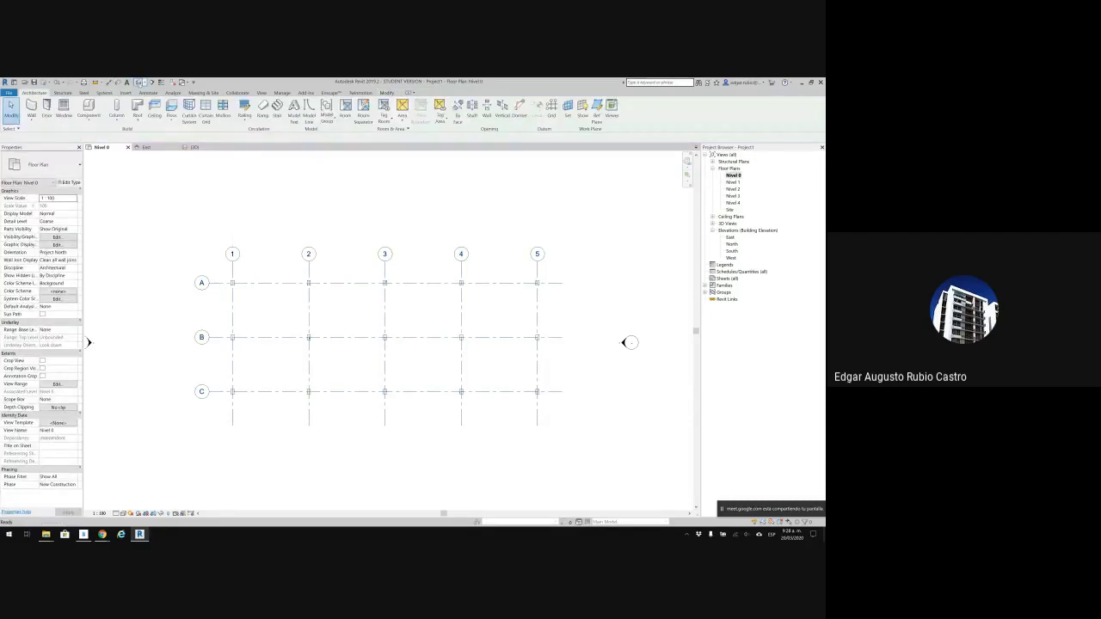
Close the East elevation view and tile the Nivel 0 plan beside the 3D view, showing the columns in an angled perspective.
click(177, 148)
key(w)
key(a)
key(t)
scroll(243, 282, down, 3)
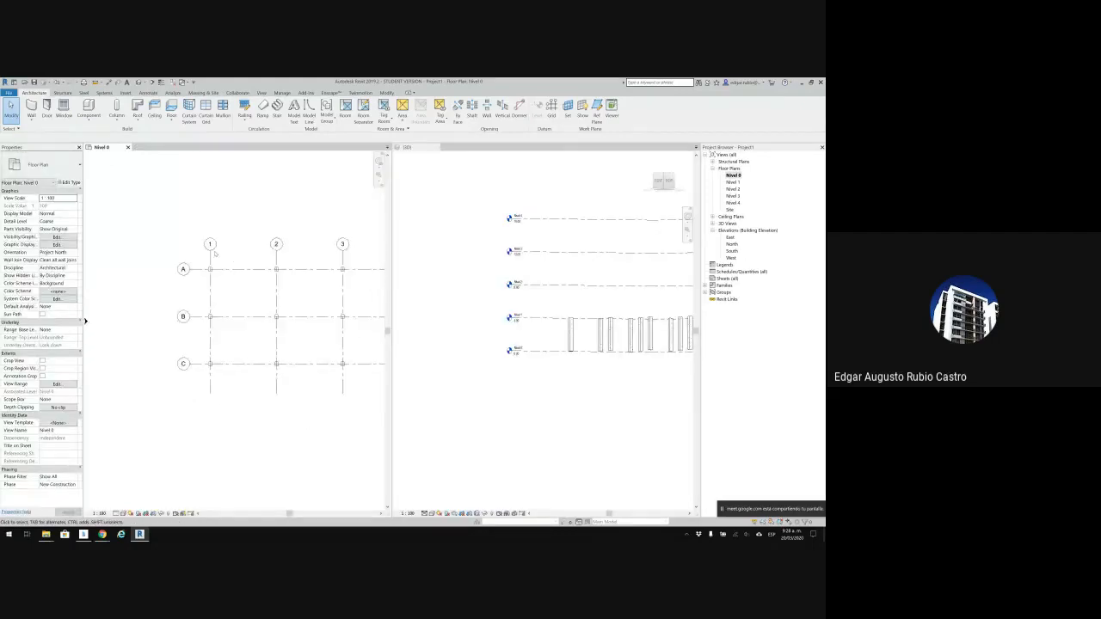
middle_drag(244, 282, 233, 285)
click(475, 286)
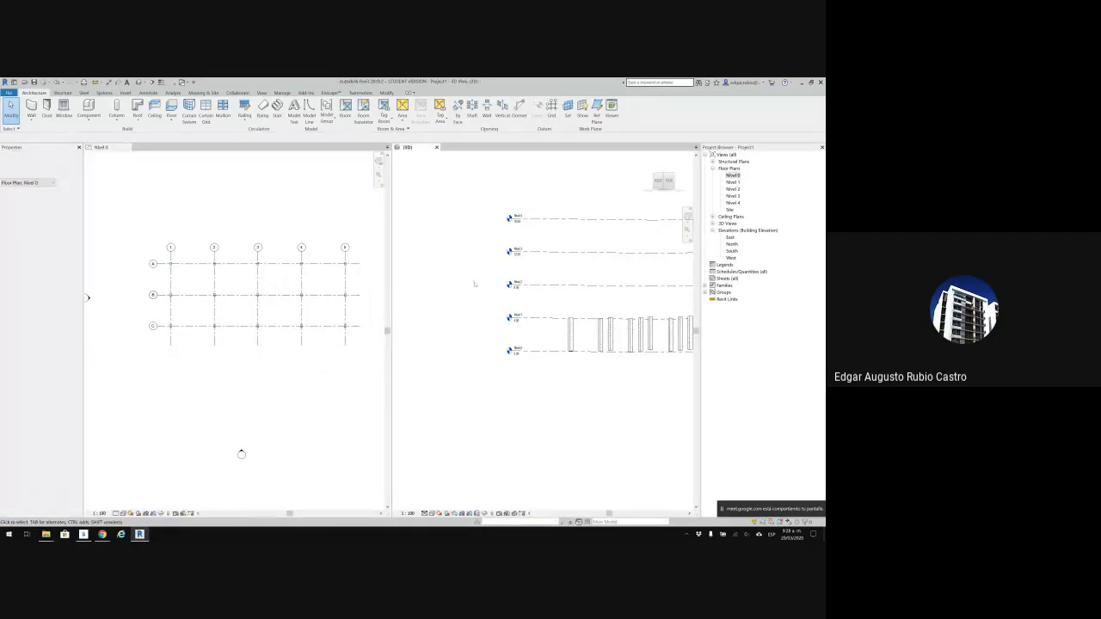
middle_drag(475, 287, 429, 299)
shift+middle_drag(508, 285, 567, 413)
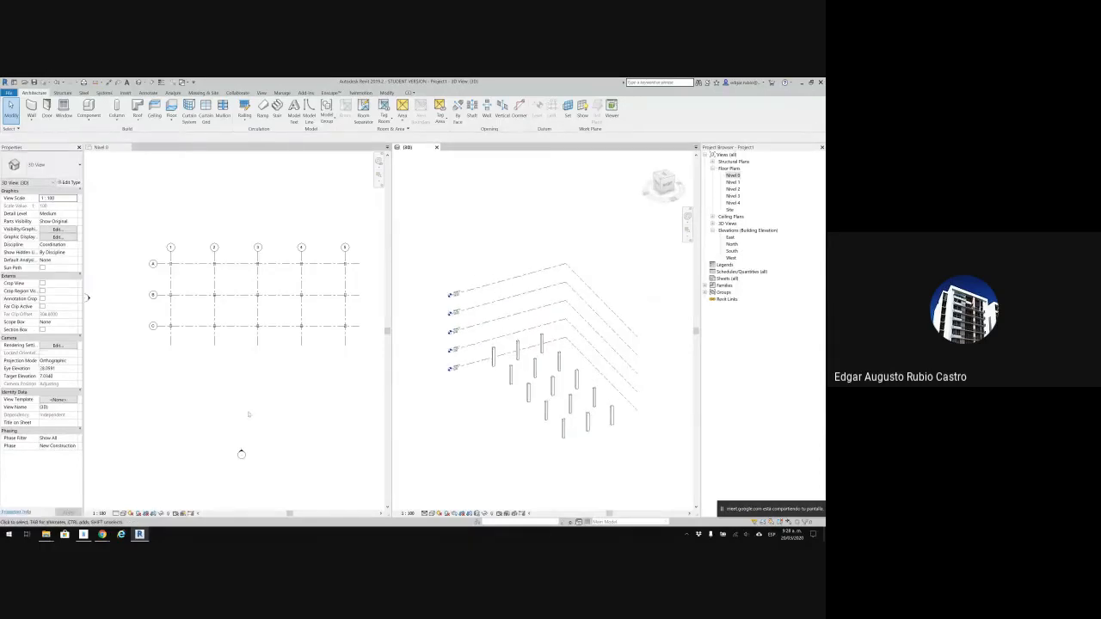
Try selecting only the columns in the Nivel 0 plan with an enclosing selection window, clearing the selection between attempts.
click(137, 281)
drag(134, 233, 352, 339)
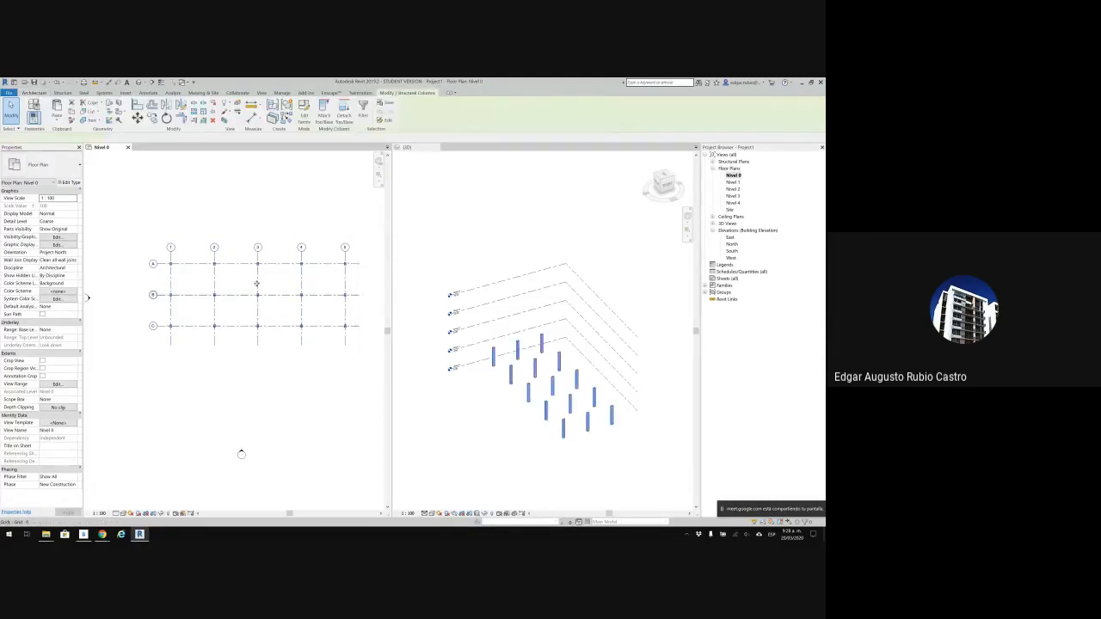
mouse_move(150, 243)
mouse_down()
mouse_move(321, 307)
mouse_move(357, 337)
mouse_move(208, 315)
mouse_move(165, 277)
mouse_move(163, 255)
mouse_up()
click(363, 339)
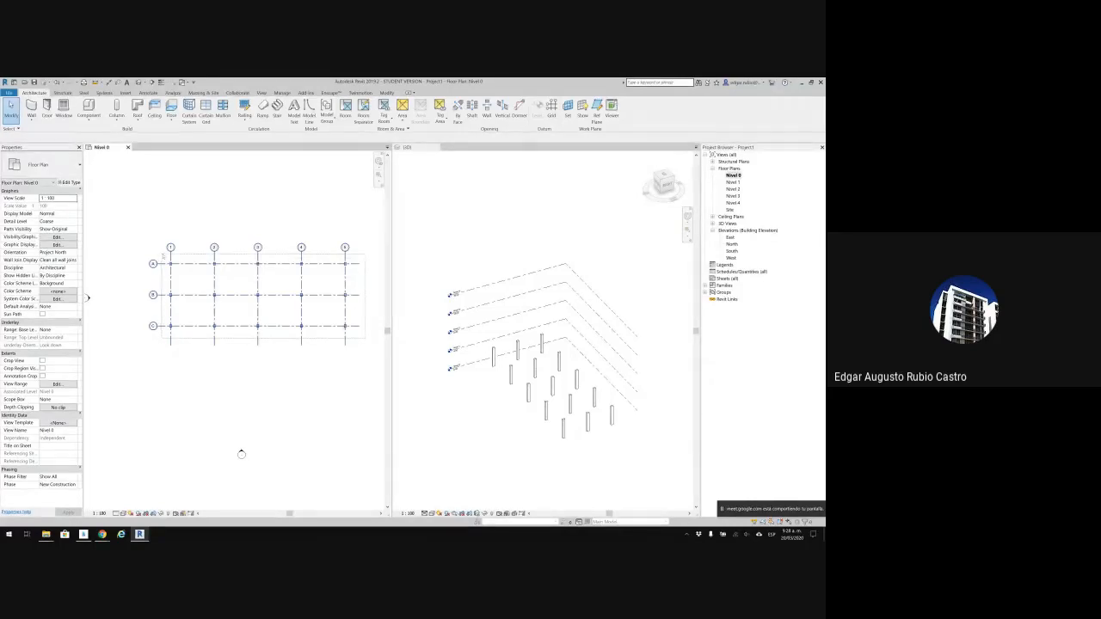
drag(163, 255, 354, 336)
middle_drag(280, 283, 272, 297)
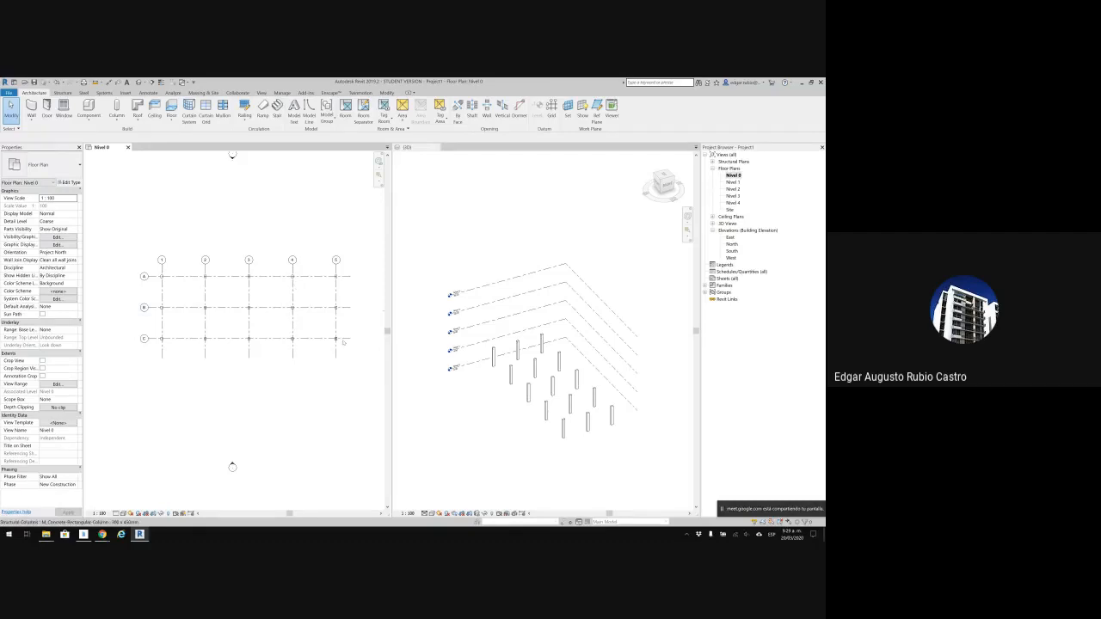
Select everything in the Nivel 0 plan with a window and filter the selection down to Structural Columns only.
drag(361, 360, 114, 234)
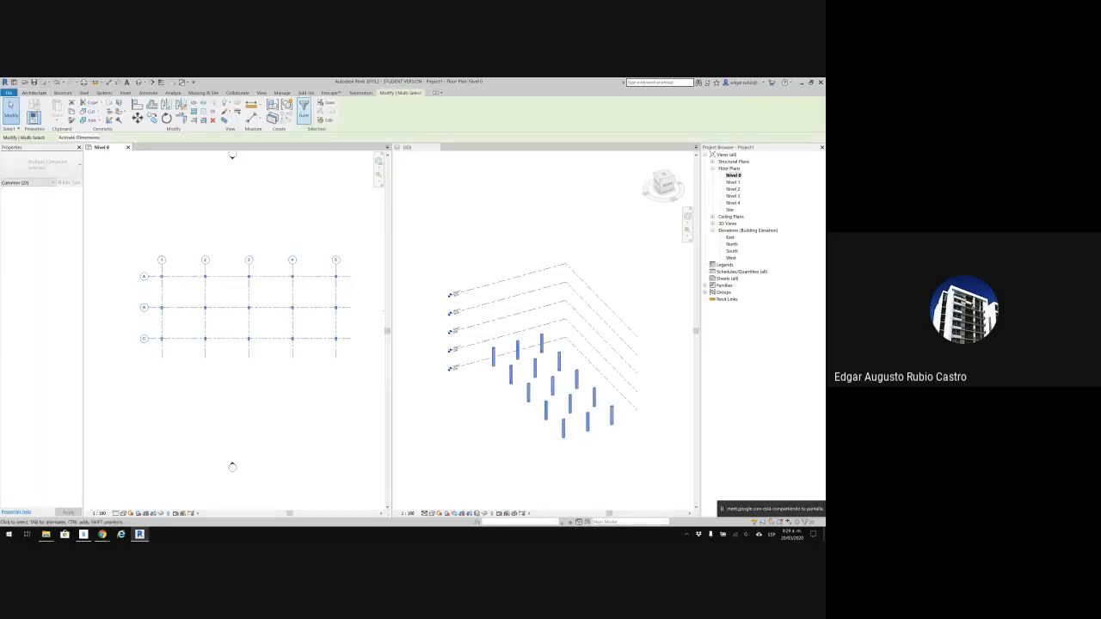
click(304, 108)
click(486, 207)
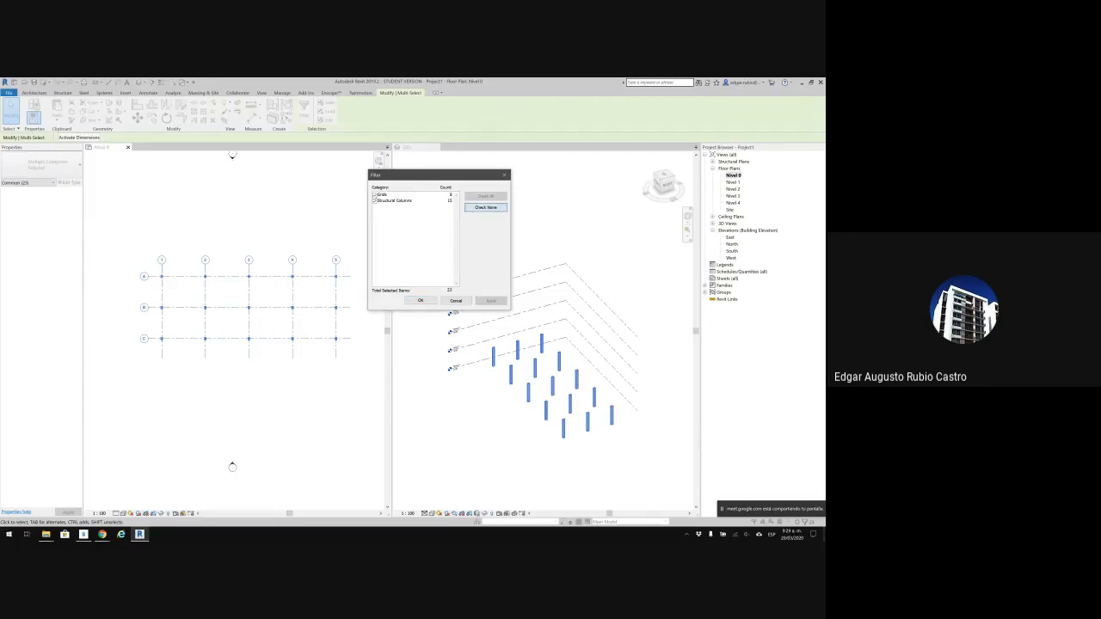
click(375, 201)
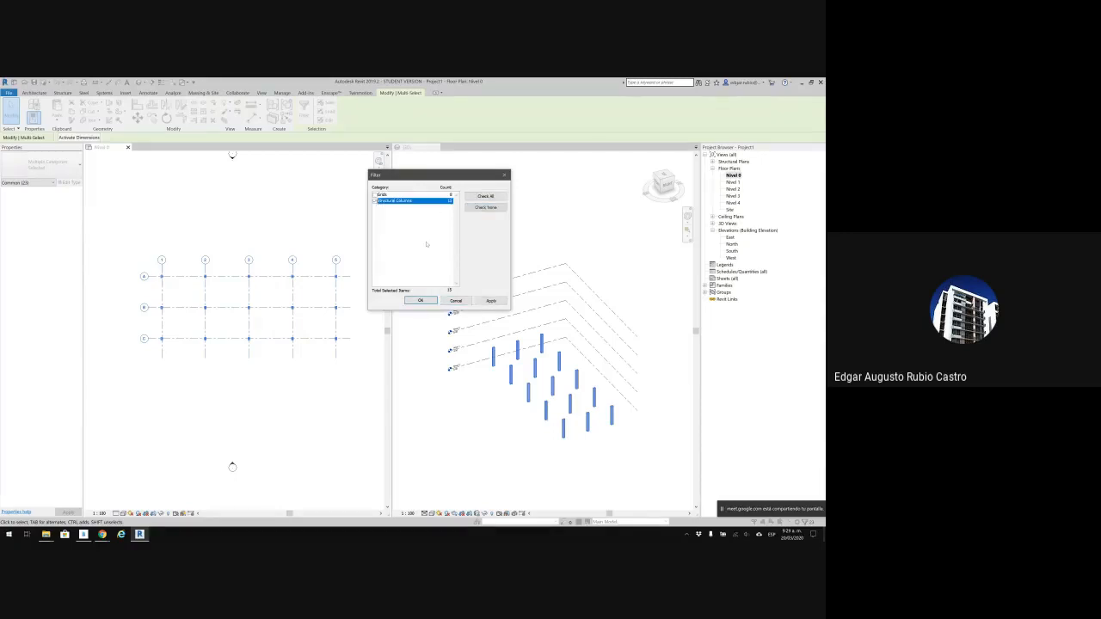
click(420, 300)
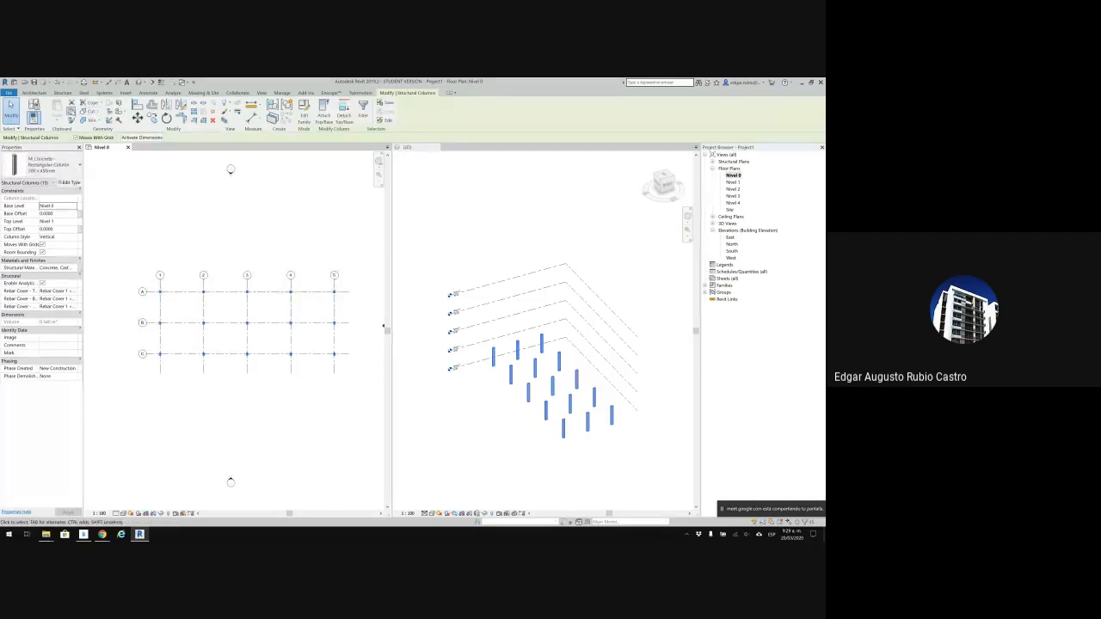
Copy the selected columns and paste them aligned to levels Nivel 1, Nivel 2 and Nivel 3.
key(ctrl+c)
click(56, 120)
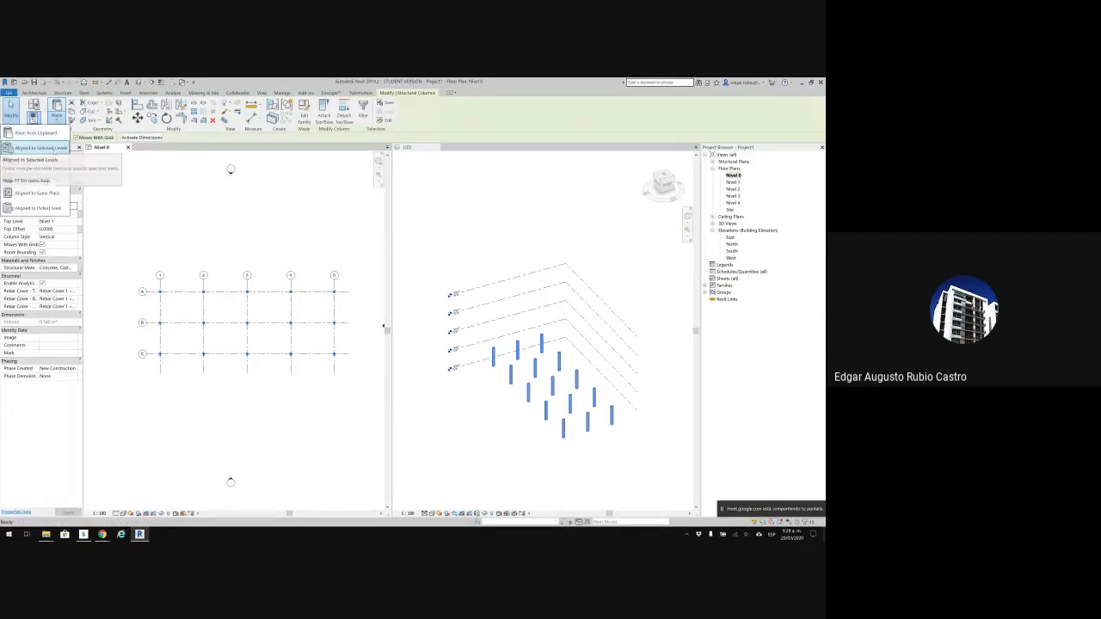
click(39, 147)
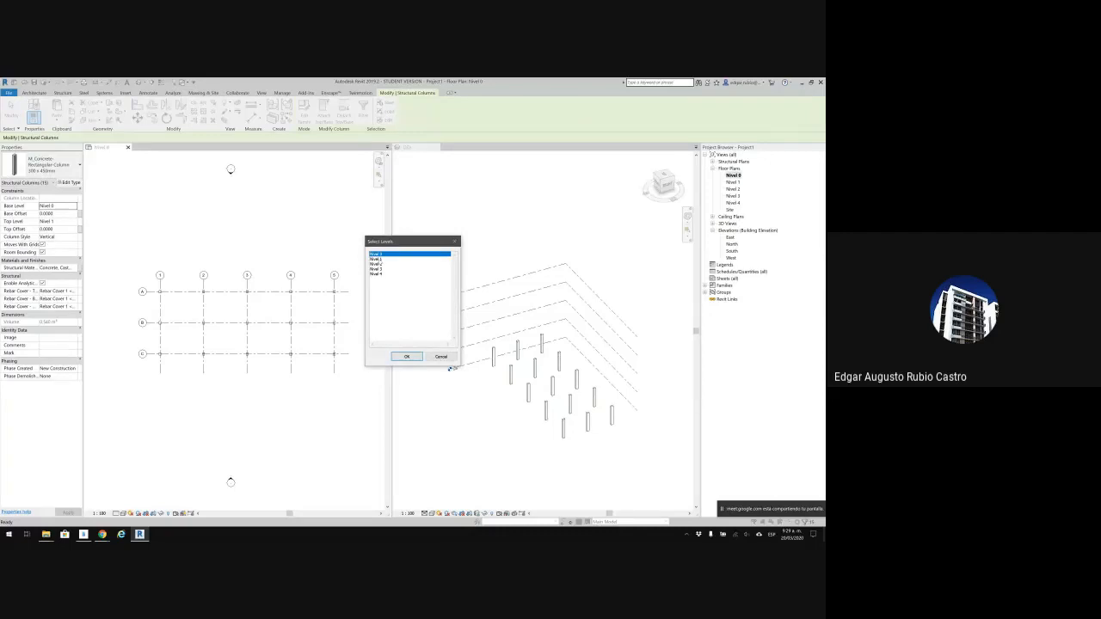
key(Down)
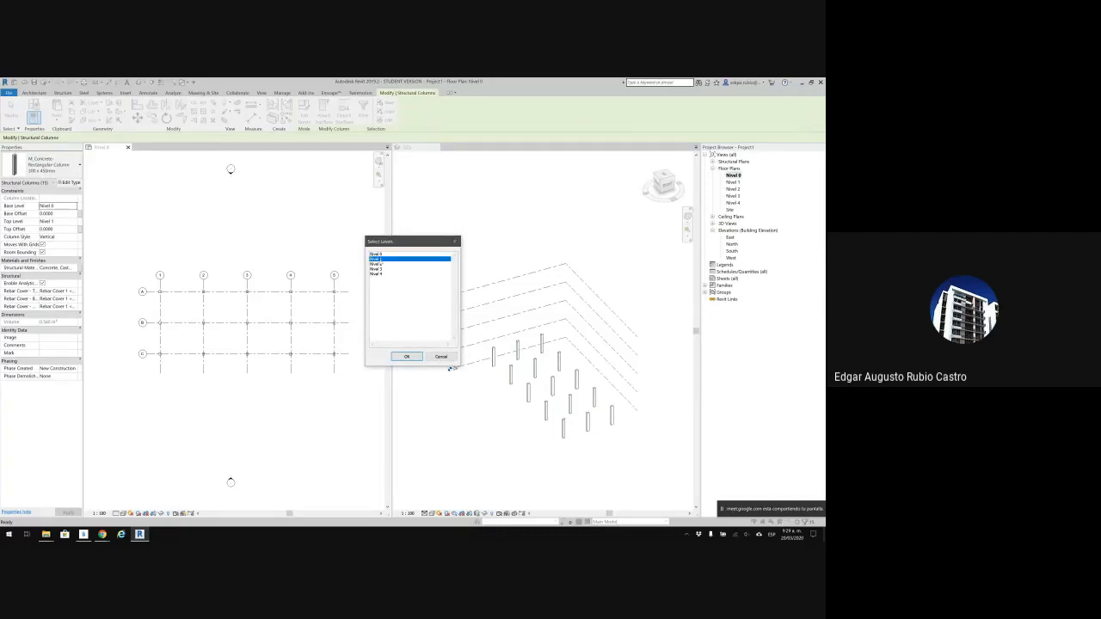
drag(381, 260, 382, 270)
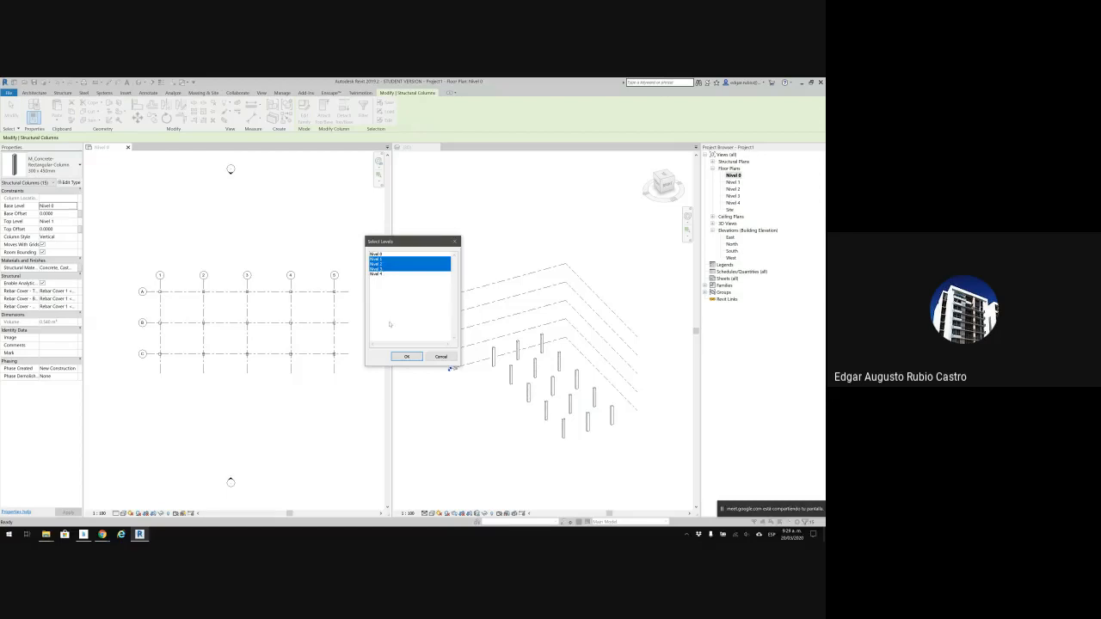
click(406, 356)
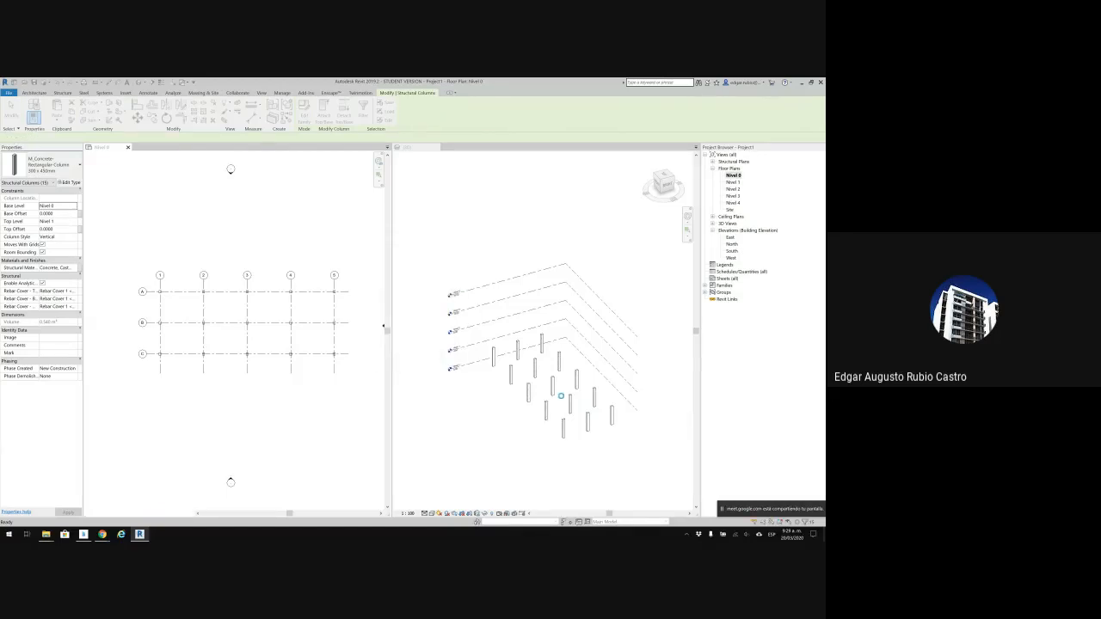
shift+middle_drag(556, 351, 572, 406)
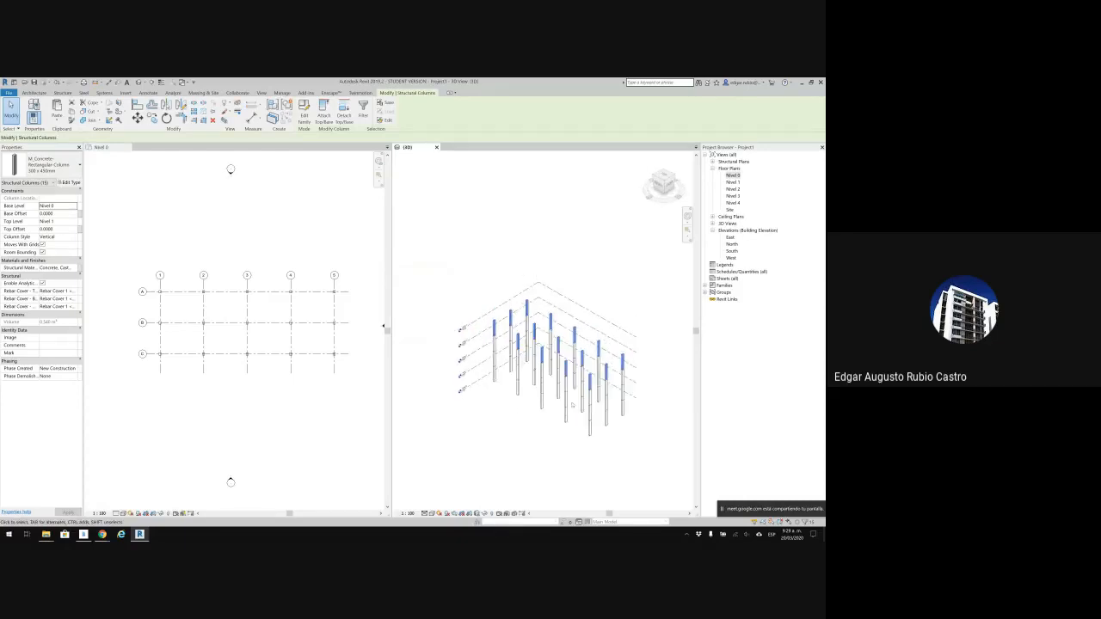
Open the Nivel 1 floor plan and tile the views, with both plans stacked beside a full-height 3D view.
double_click(732, 183)
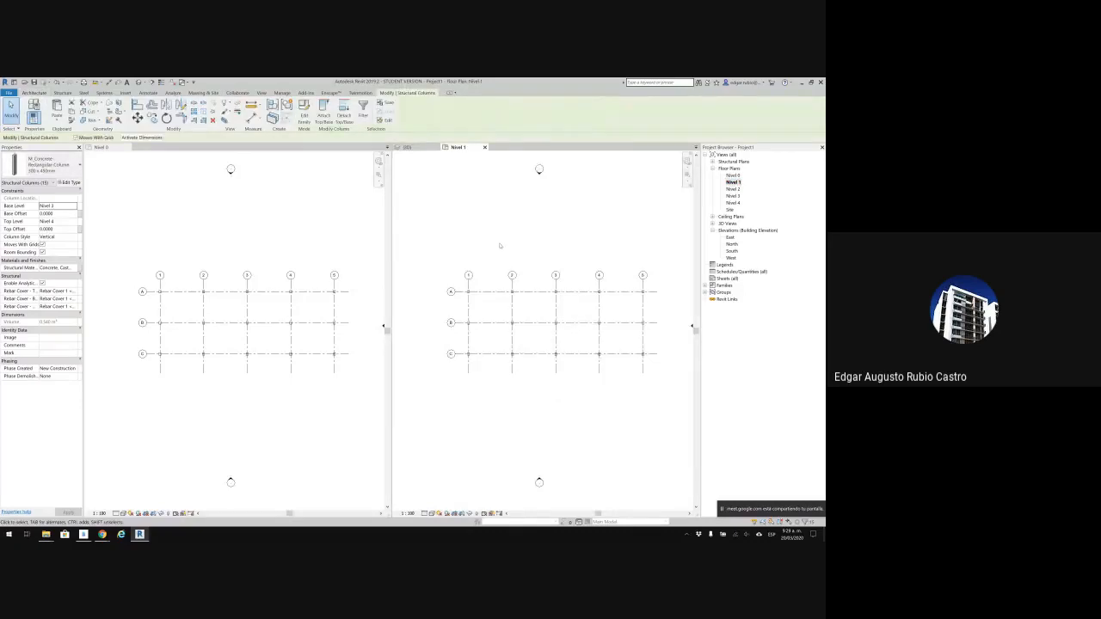
key(w)
key(t)
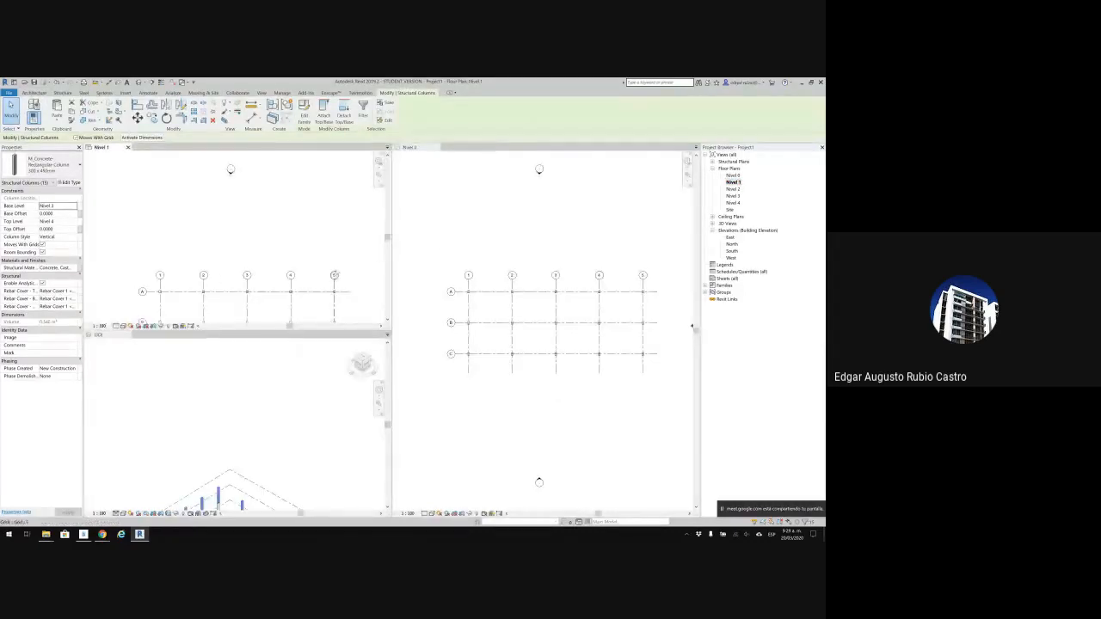
click(457, 264)
key(w)
key(t)
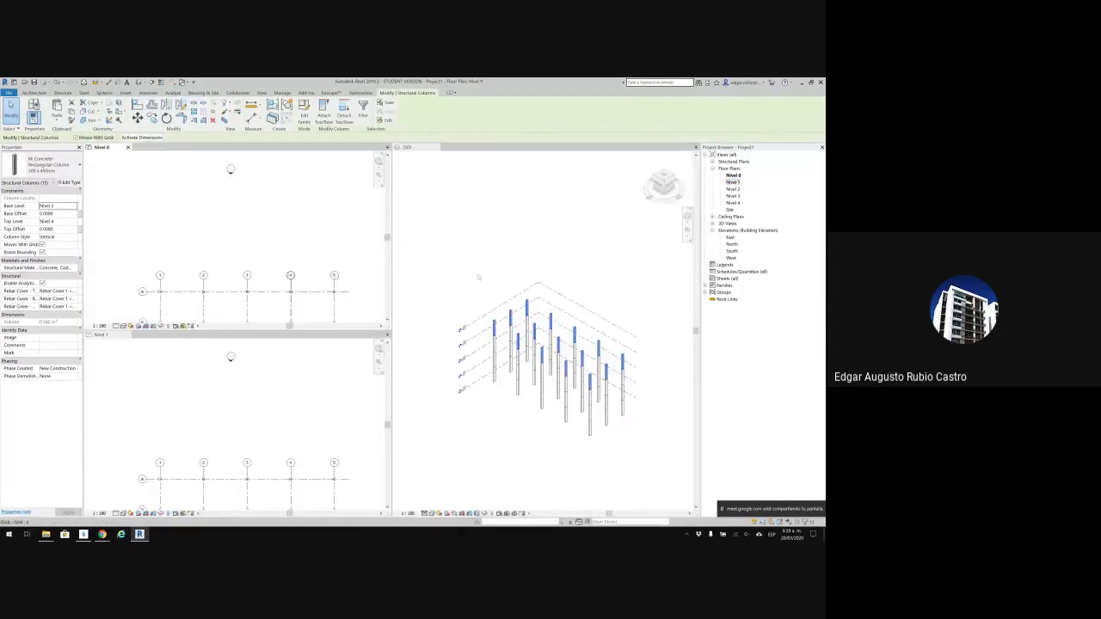
Frame the columns in the 3D view and the grids in the Nivel 0 and Nivel 1 plans, and clear the selection.
scroll(516, 256, up, 3)
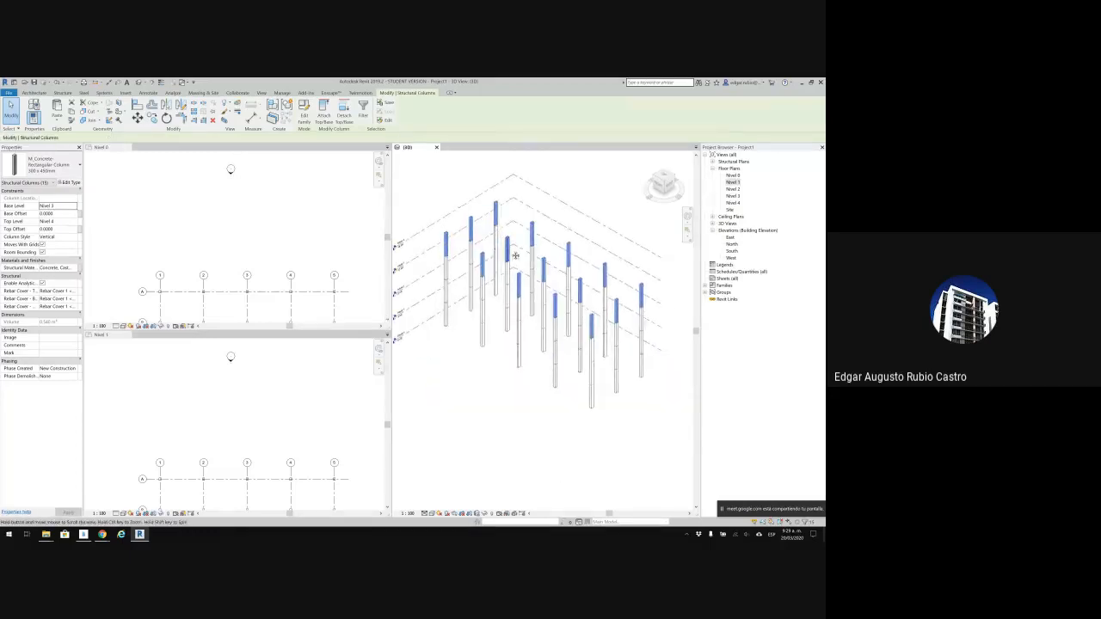
middle_drag(515, 255, 531, 259)
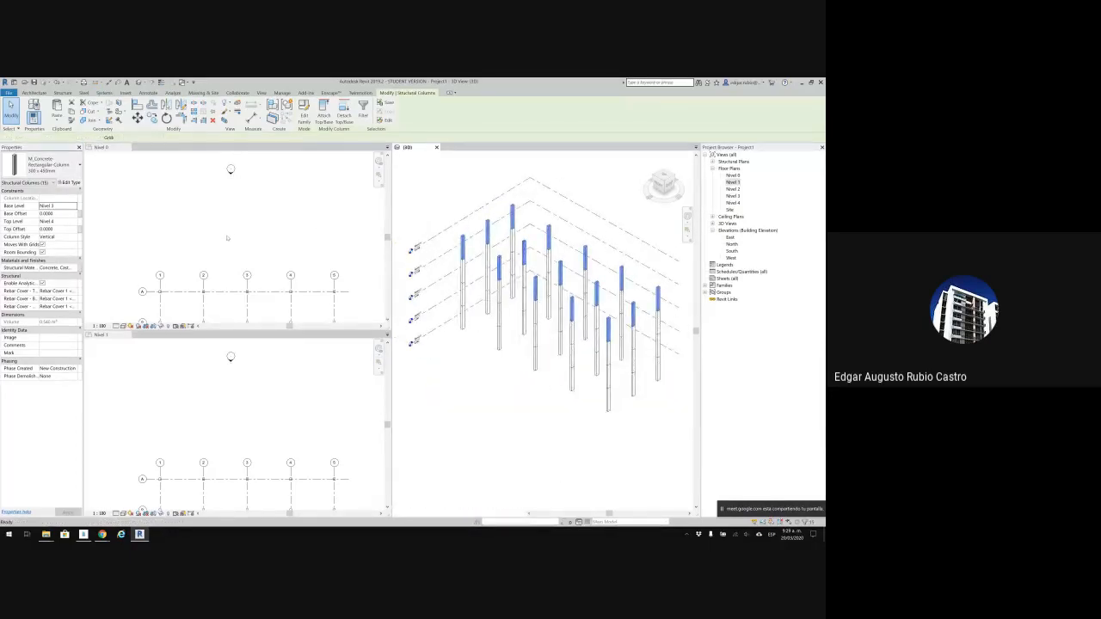
scroll(232, 237, down, 3)
middle_drag(239, 479, 250, 395)
scroll(250, 396, up, 1)
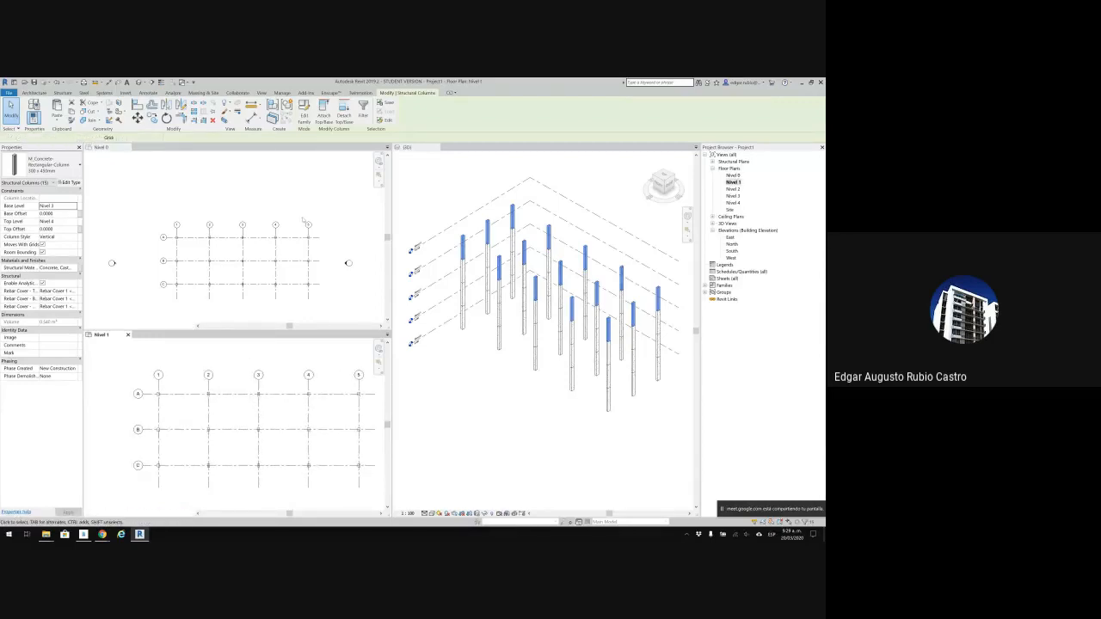
scroll(260, 261, up, 1)
middle_drag(267, 239, 294, 212)
scroll(285, 217, up, 2)
scroll(287, 217, down, 1)
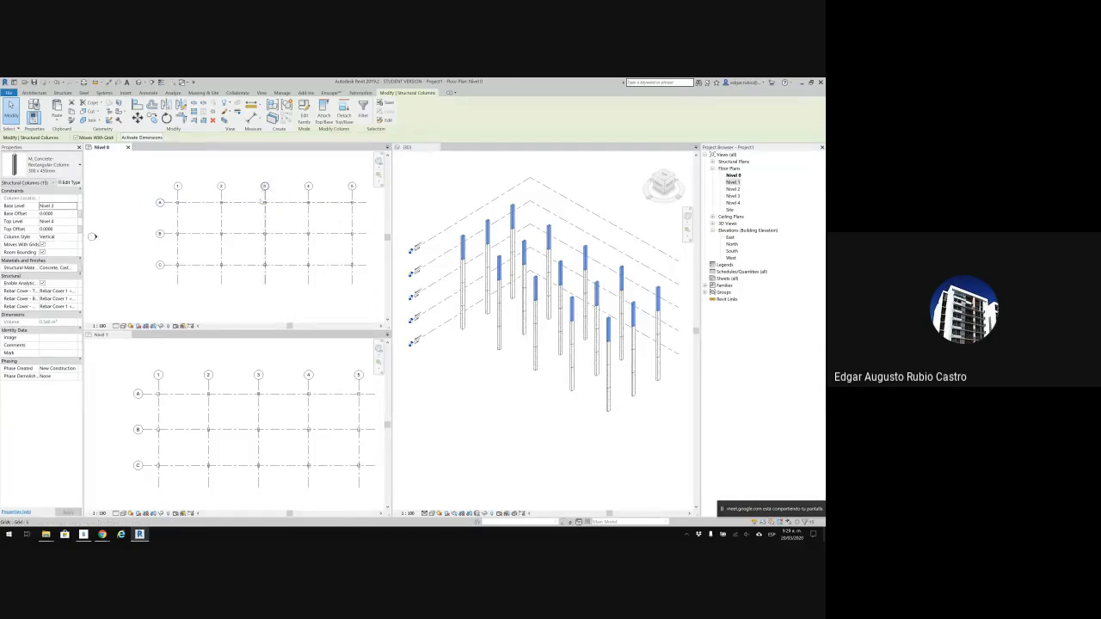
click(132, 211)
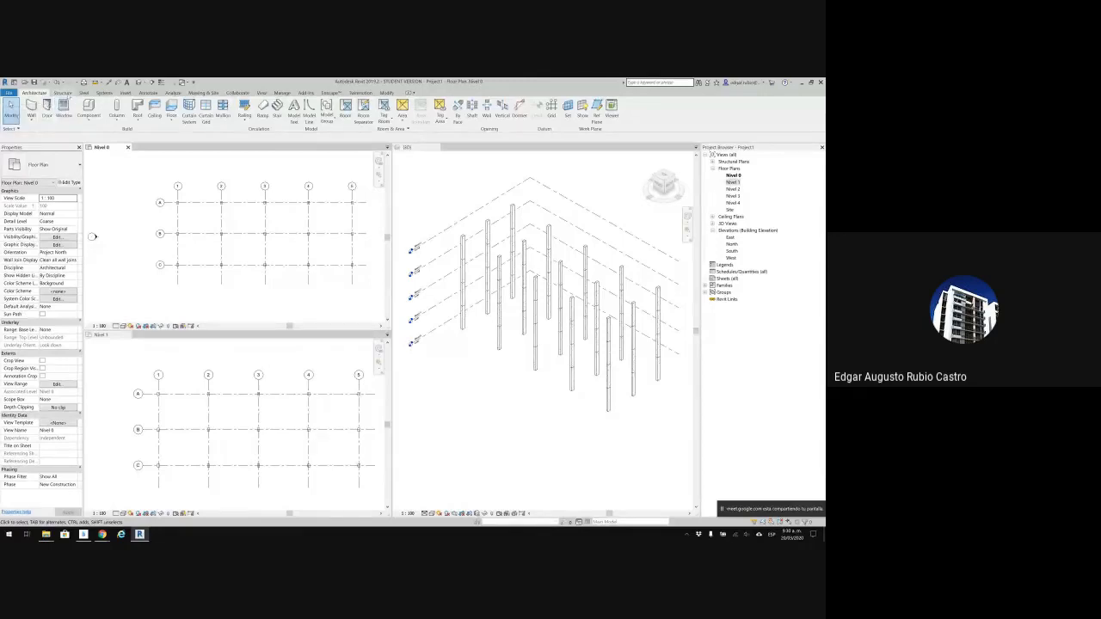
Draw a 400 x 800mm concrete rectangular beam in the Nivel 0 plan, outside grid 1 between axes B and C.
click(65, 94)
click(30, 110)
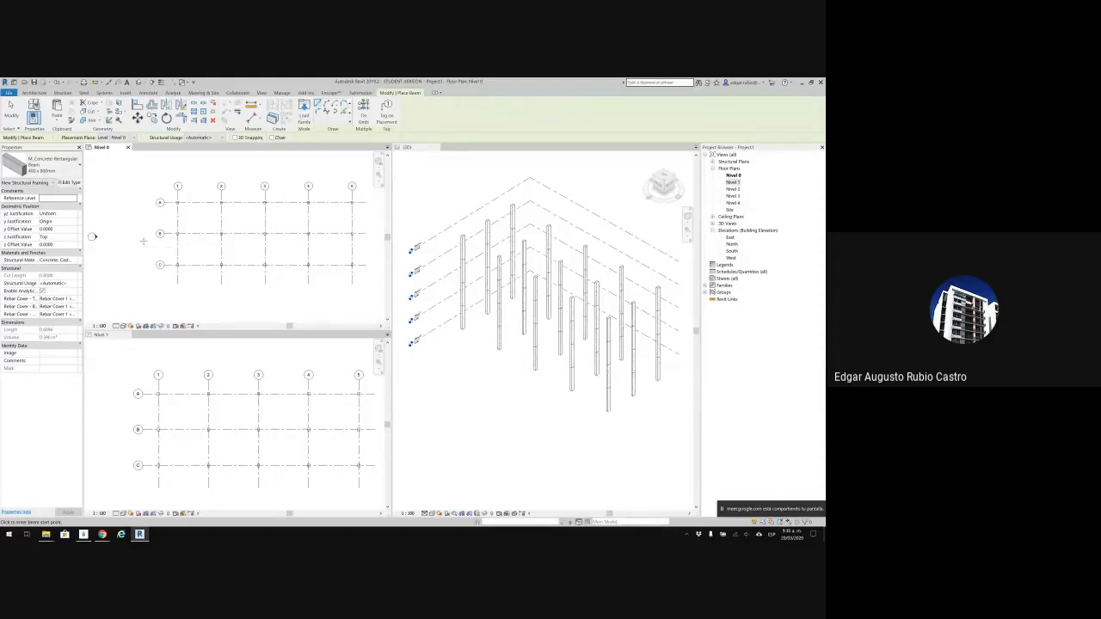
click(144, 243)
click(143, 273)
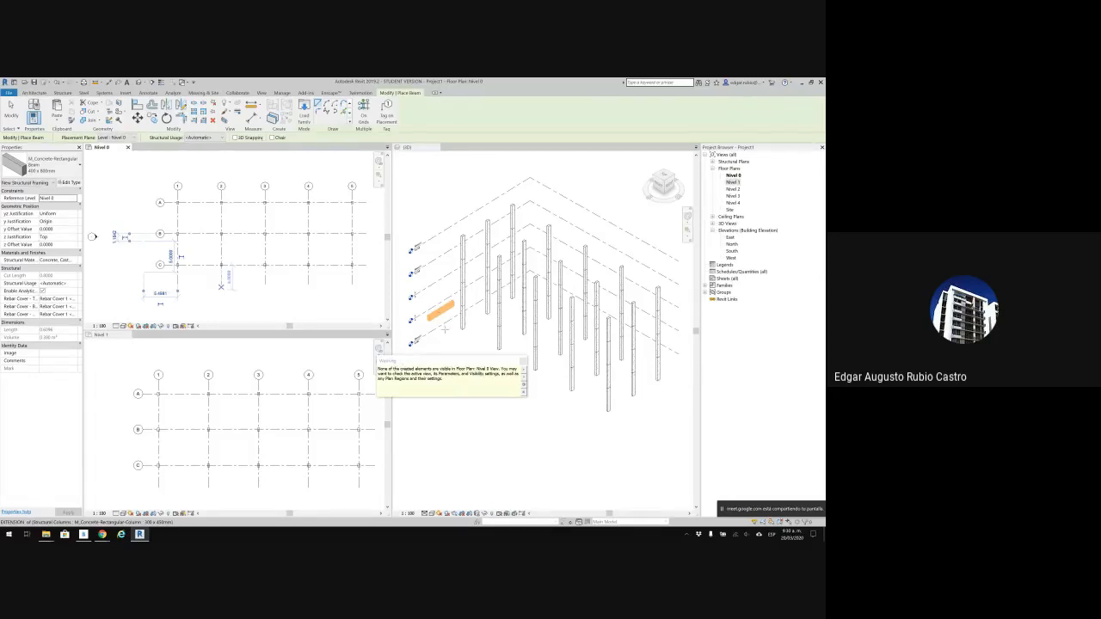
click(523, 361)
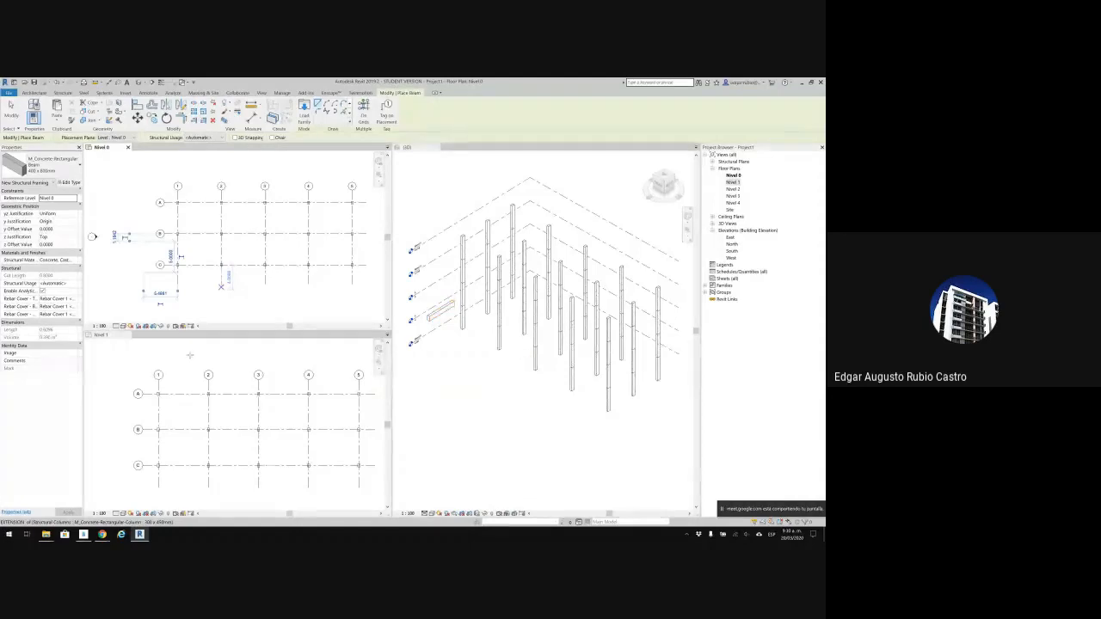
Draw another 400 x 800mm concrete beam in the Nivel 1 plan, outside the grid beside axis B, and end beam placement.
click(129, 400)
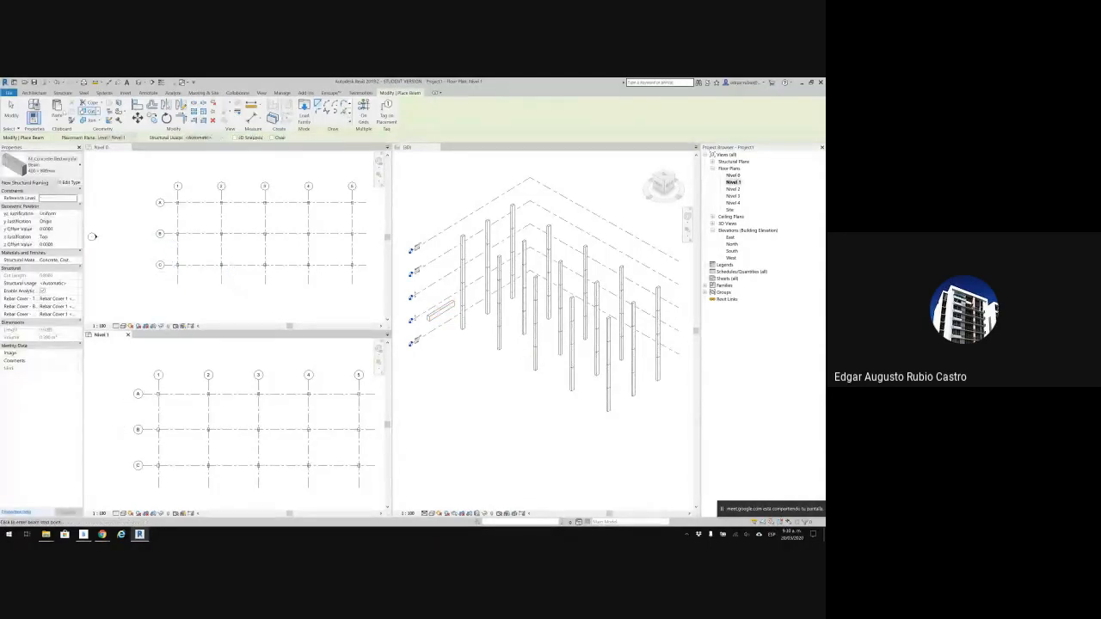
click(158, 394)
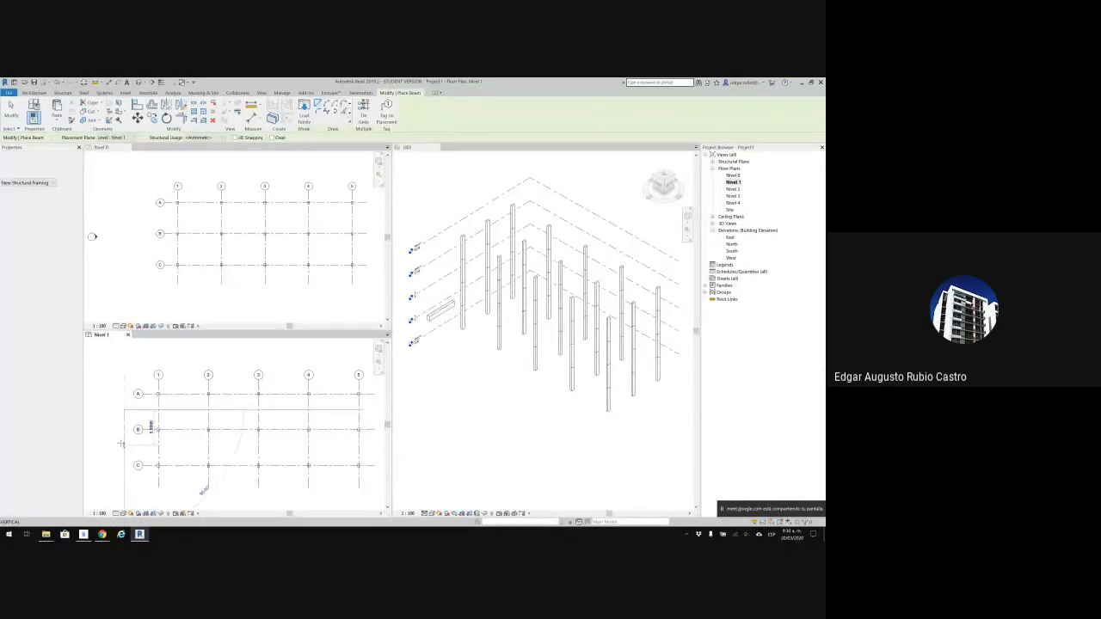
scroll(140, 435, up, 2)
middle_drag(139, 435, 205, 422)
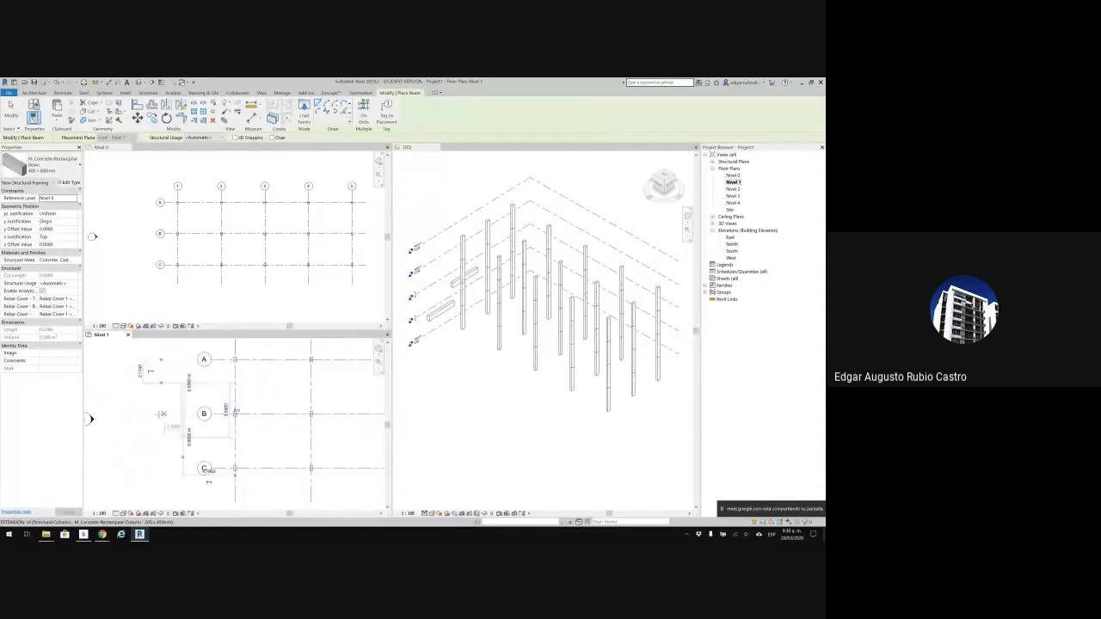
scroll(172, 408, up, 2)
key(Escape)
key(Escape)
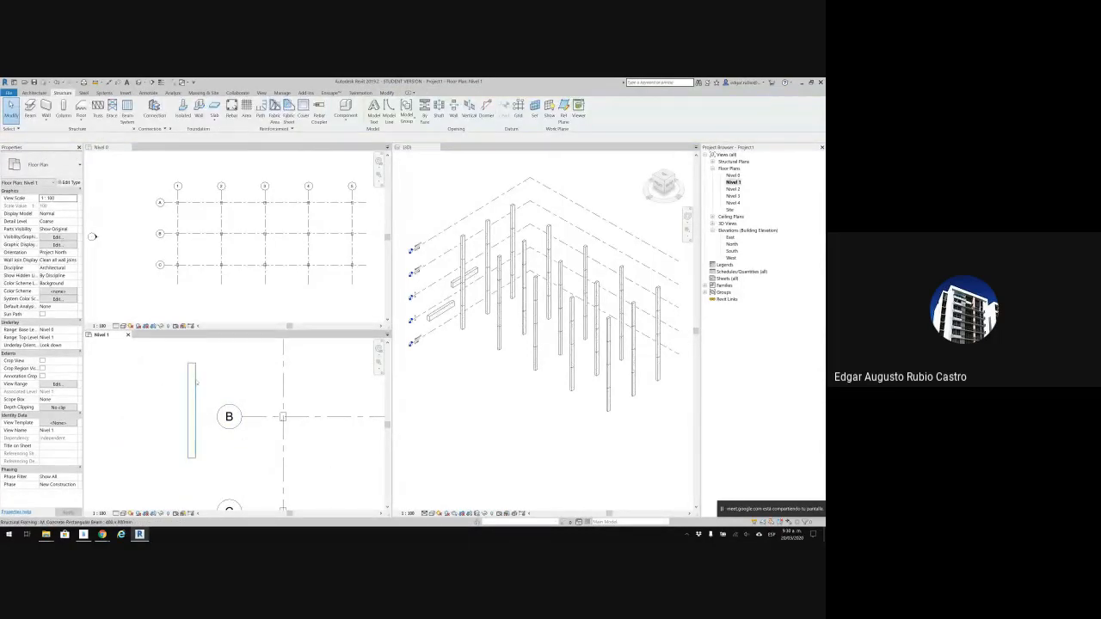
Delete both test beams beside the columns in the 3D view.
click(197, 384)
drag(249, 348, 149, 385)
mouse_move(488, 378)
shift+middle_down()
mouse_move(512, 317)
mouse_move(523, 330)
mouse_move(499, 388)
mouse_move(470, 366)
shift+middle_up()
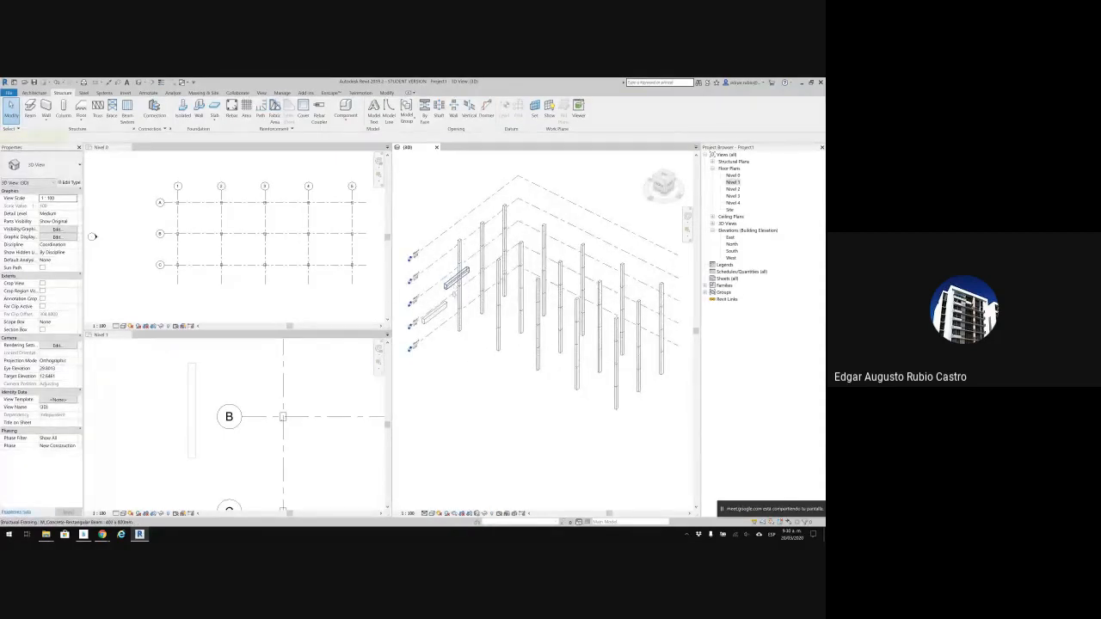
click(456, 277)
key(Delete)
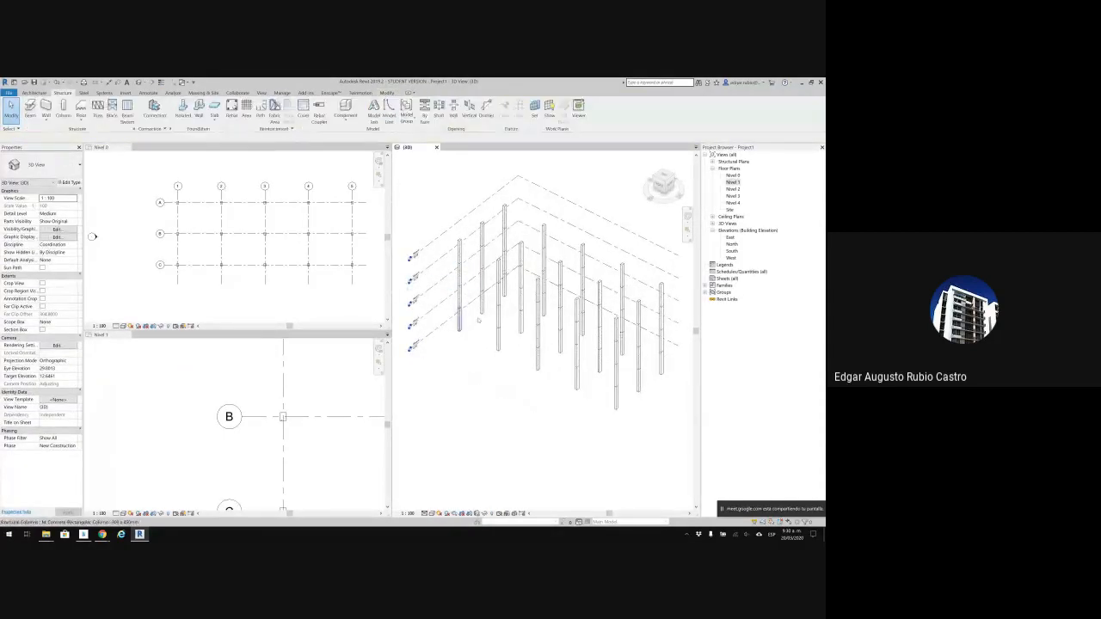
middle_drag(480, 316, 477, 315)
Set the underlay range base level of the Nivel 1 floor plan to None.
scroll(144, 380, down, 5)
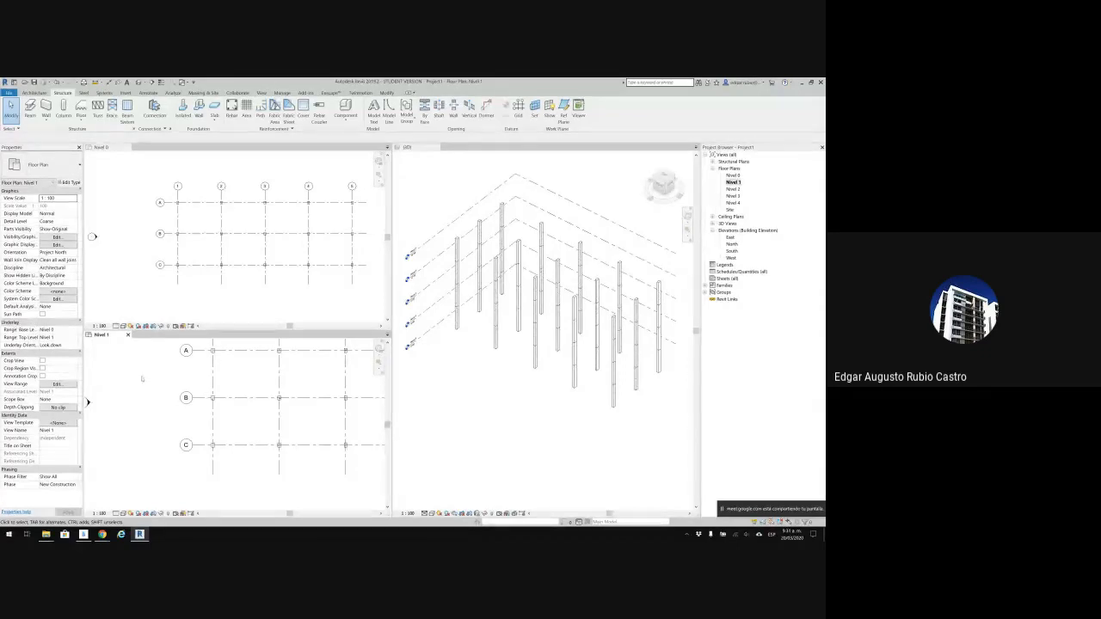
scroll(144, 396, down, 1)
scroll(144, 396, down, 1)
middle_drag(195, 395, 163, 405)
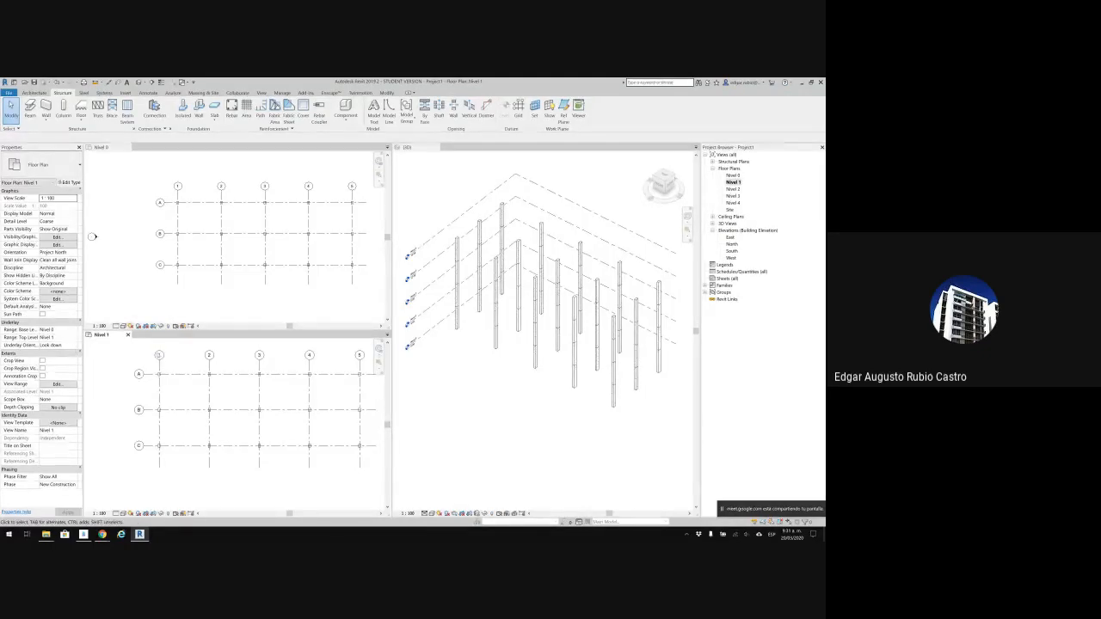
middle_drag(180, 387, 166, 387)
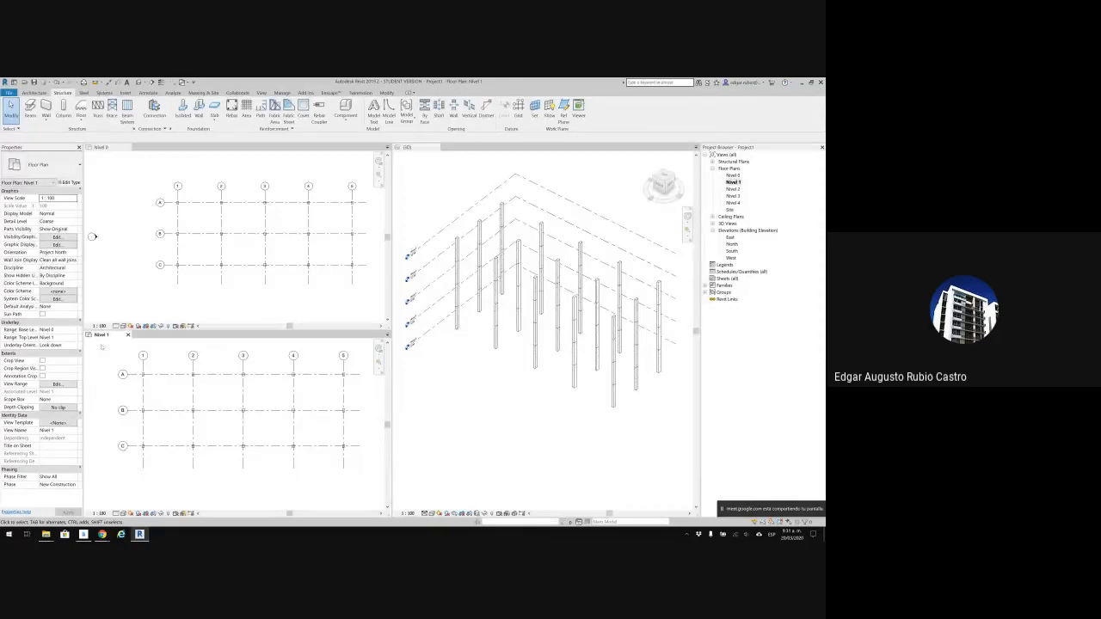
click(66, 330)
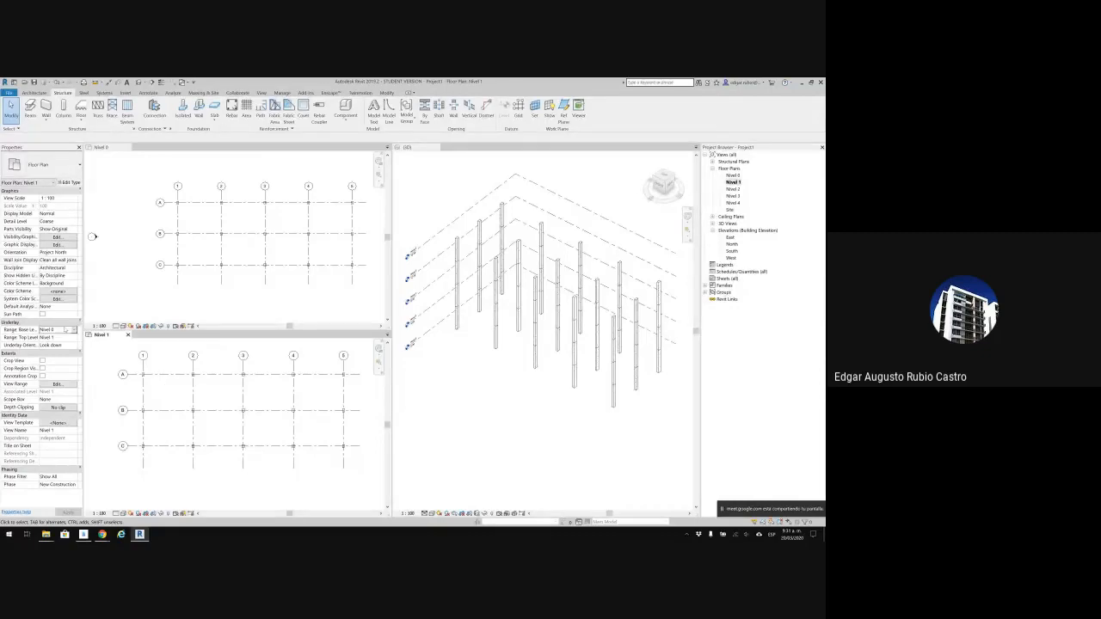
click(74, 331)
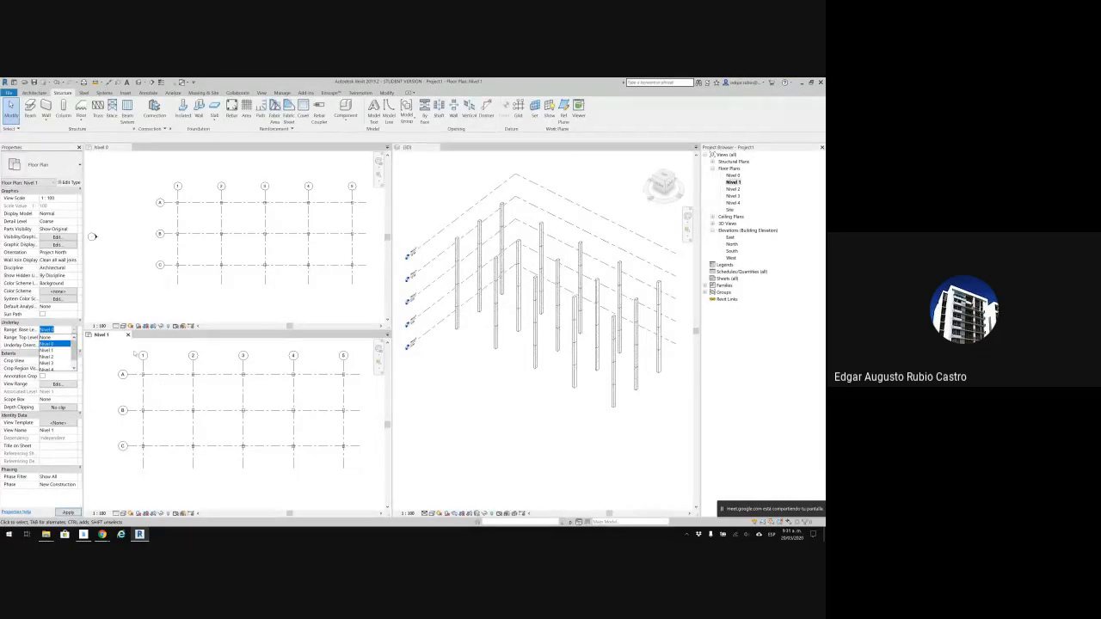
click(52, 343)
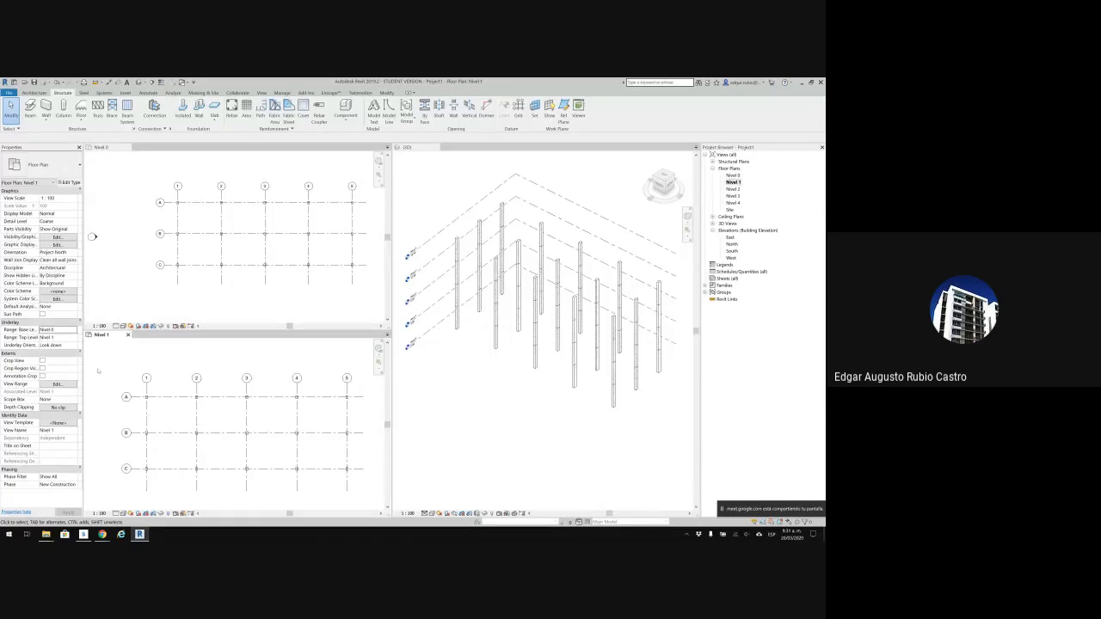
click(75, 329)
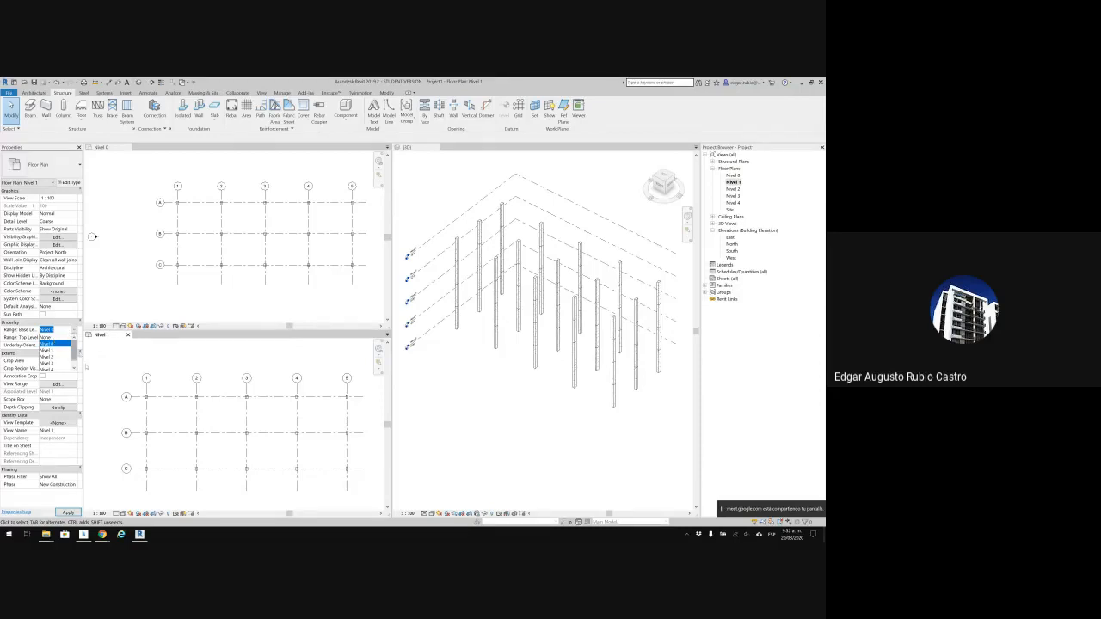
click(52, 336)
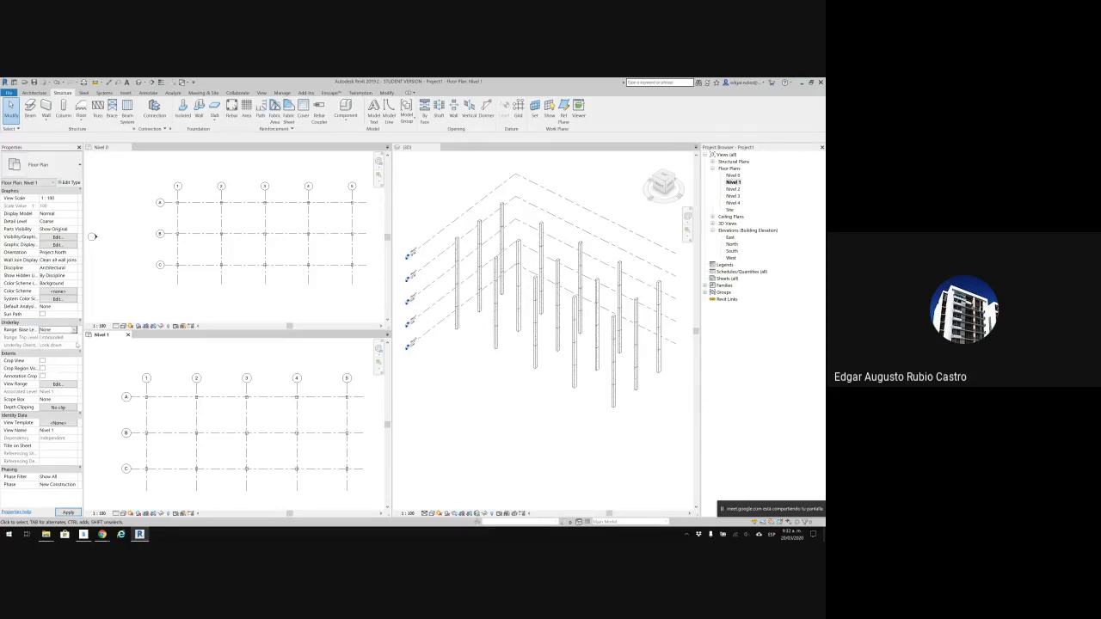
Draw a short 400 x 800mm concrete test beam in the Nivel 1 plan, outside the grid near axes 1 and A.
middle_drag(180, 365, 180, 354)
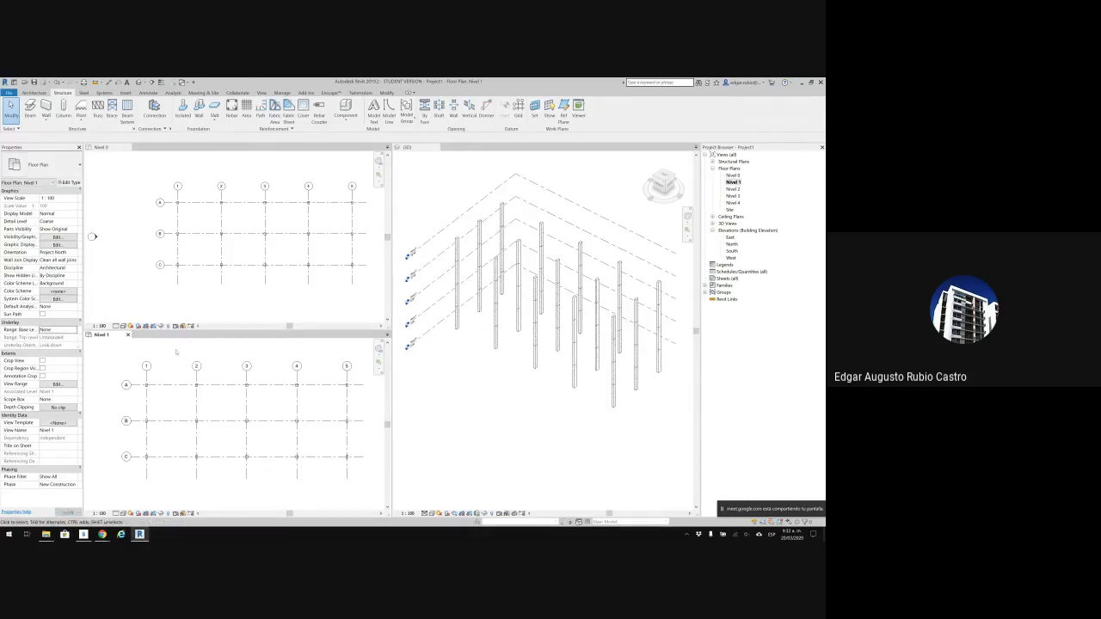
click(30, 108)
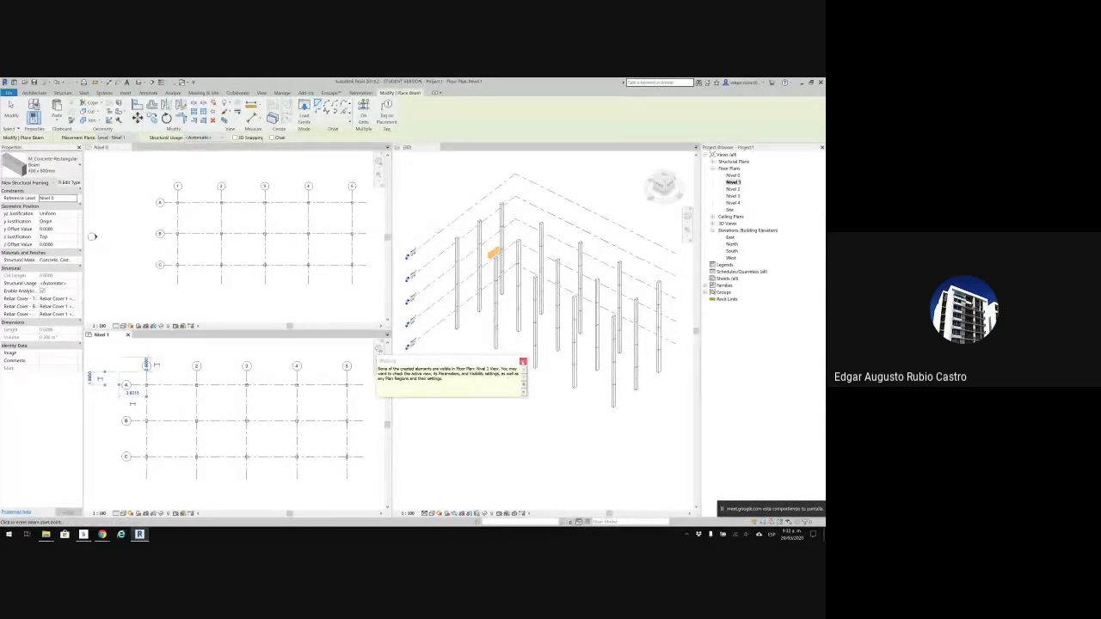
click(522, 361)
middle_drag(251, 384, 264, 379)
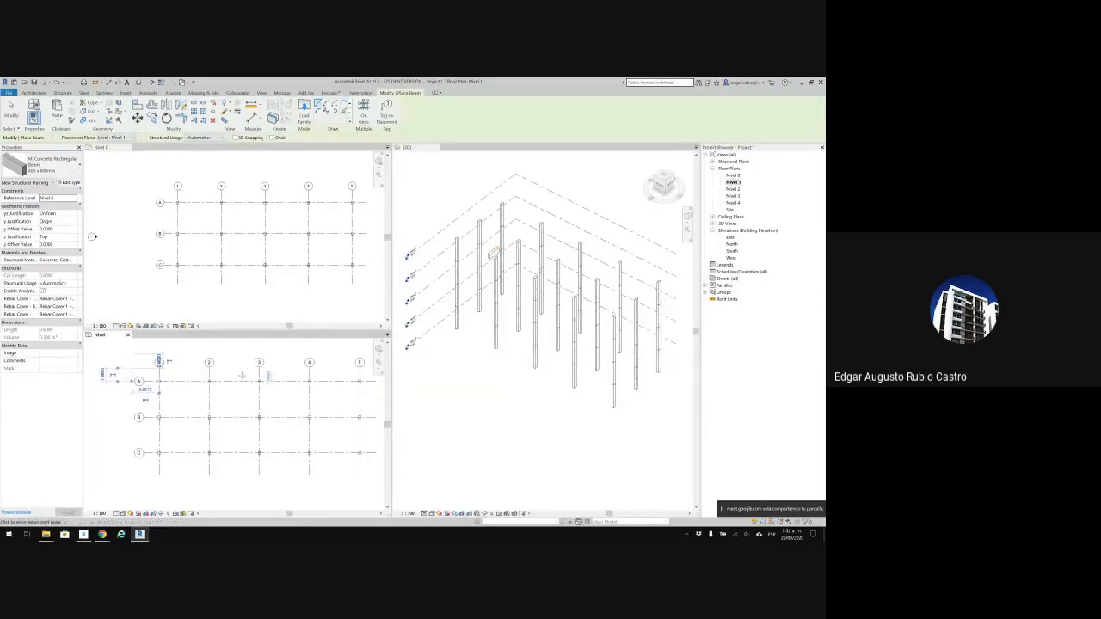
key(Escape)
key(Escape)
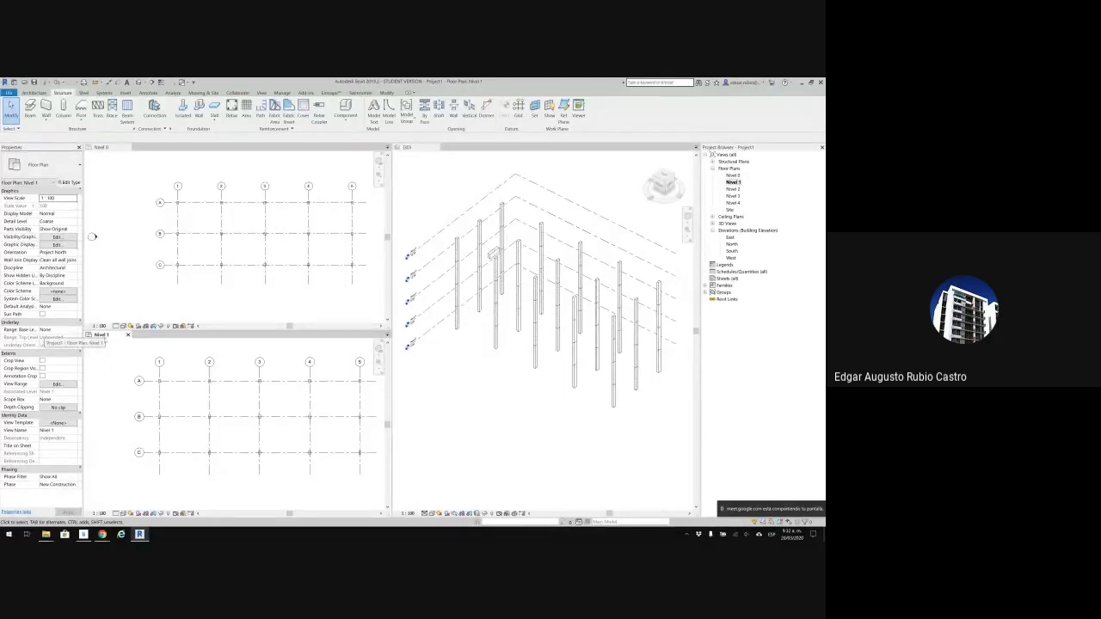
Set the Nivel 1 plan's view range to a bottom offset of -0.5 and a view depth offset of -0.5.
click(57, 384)
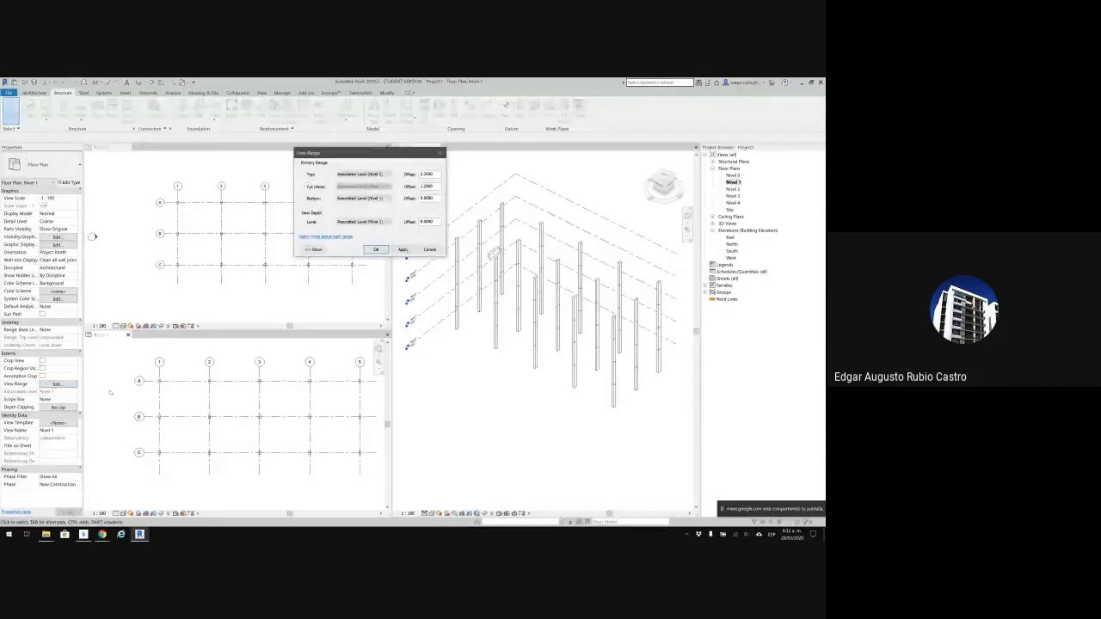
click(313, 250)
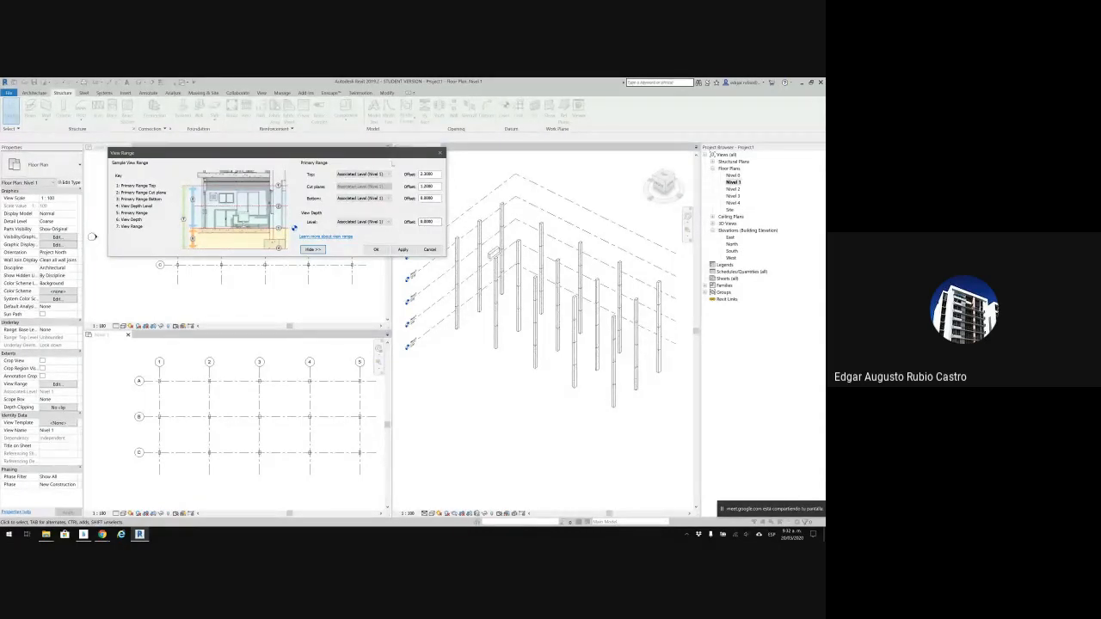
drag(392, 162, 397, 179)
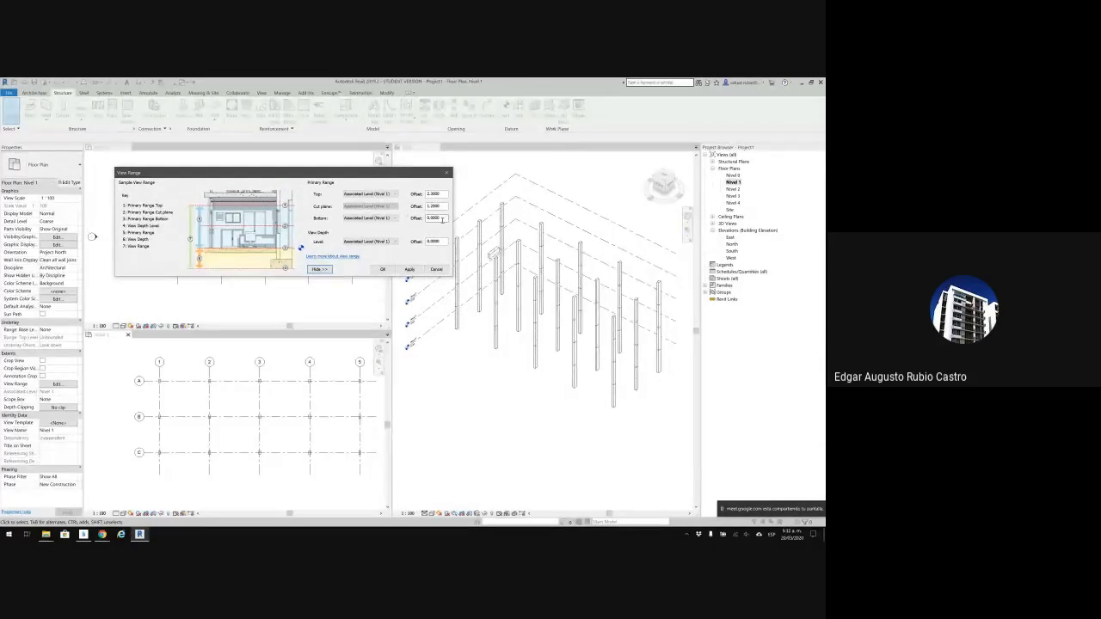
drag(442, 218, 418, 219)
text(-5)
key(Tab)
text(-.5)
click(409, 269)
click(383, 270)
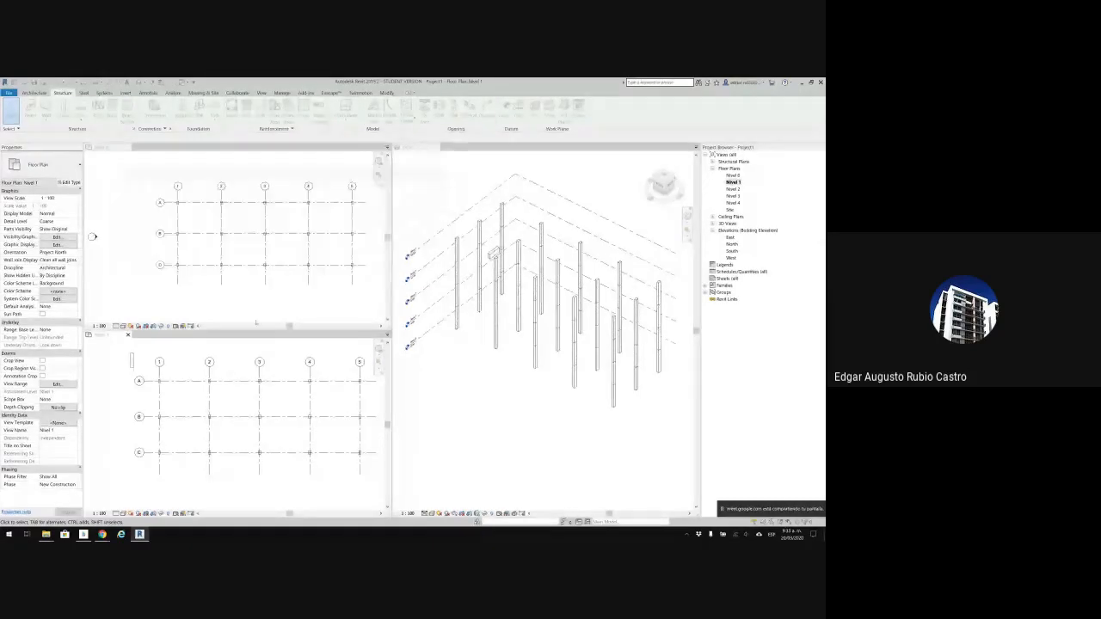
Delete the test beam outside grid 1 in the Nivel 1 plan and review the plan's view range offsets.
scroll(161, 355, up, 3)
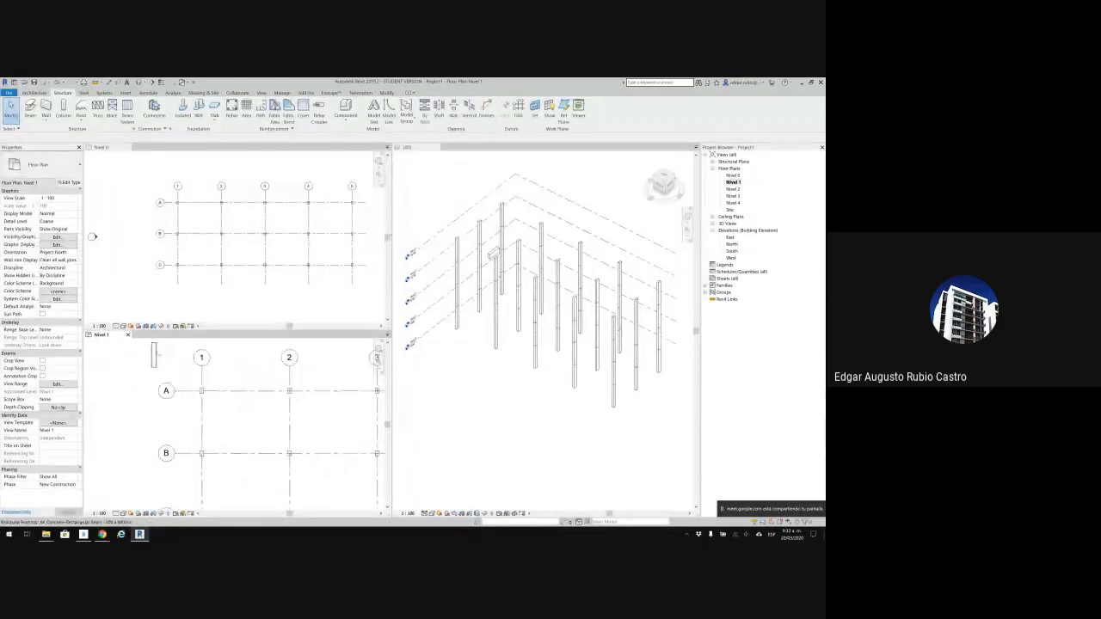
click(155, 354)
key(Delete)
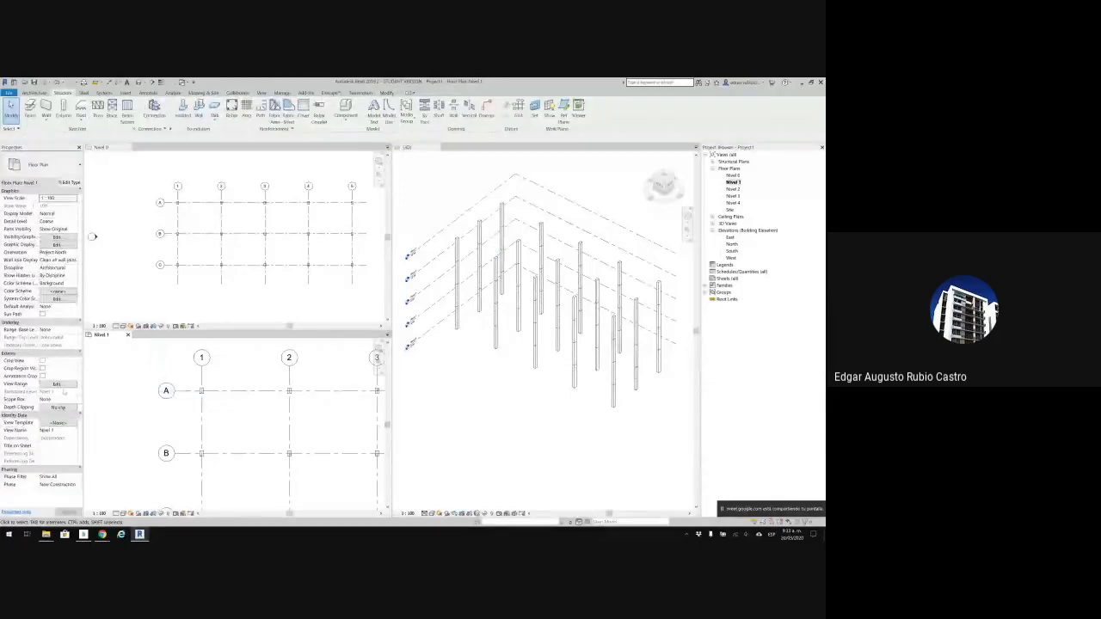
click(60, 385)
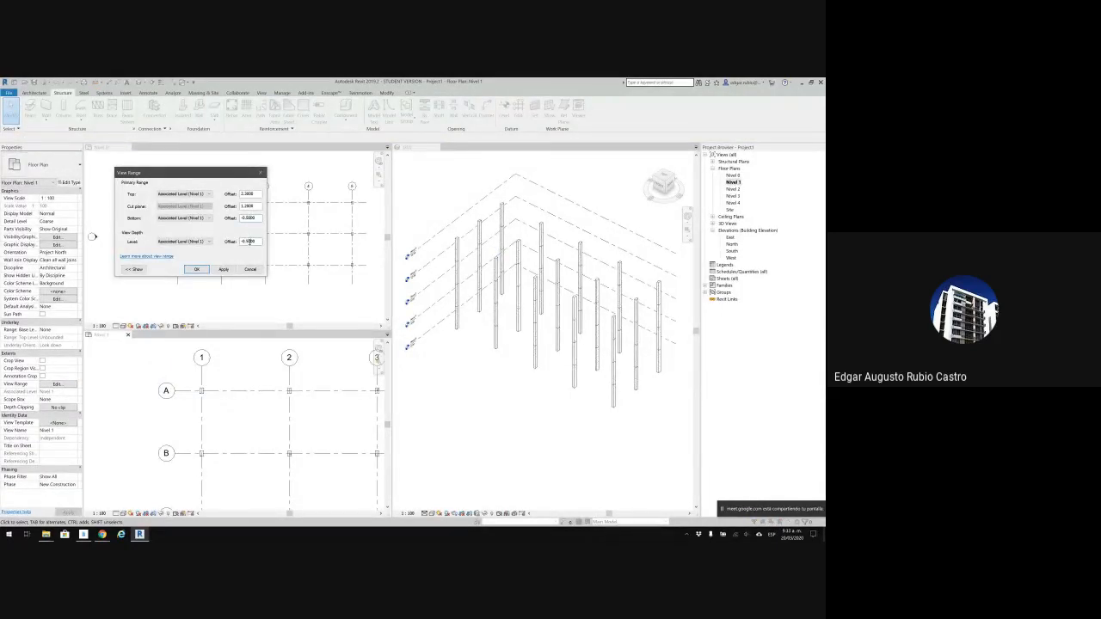
click(196, 269)
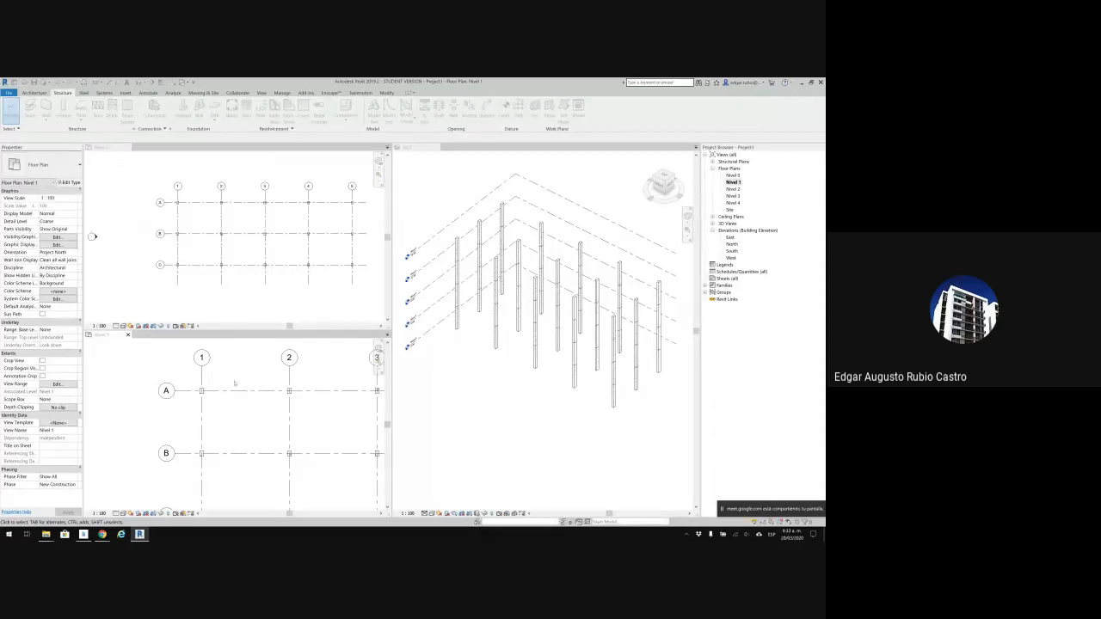
Place 400 x 800mm concrete beams along all grid lines 1–5 and A–C in the Nivel 1 plan using On Grid Lines.
scroll(240, 389, down, 3)
scroll(241, 389, down, 1)
mouse_move(241, 390)
middle_down()
mouse_move(215, 387)
mouse_move(233, 383)
middle_up()
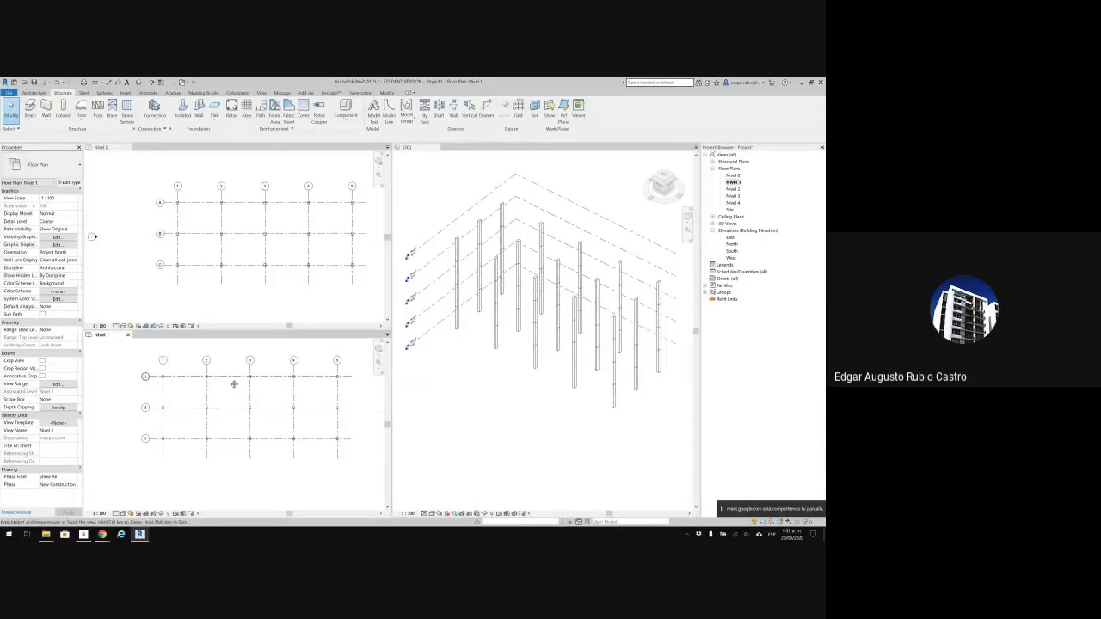
click(30, 110)
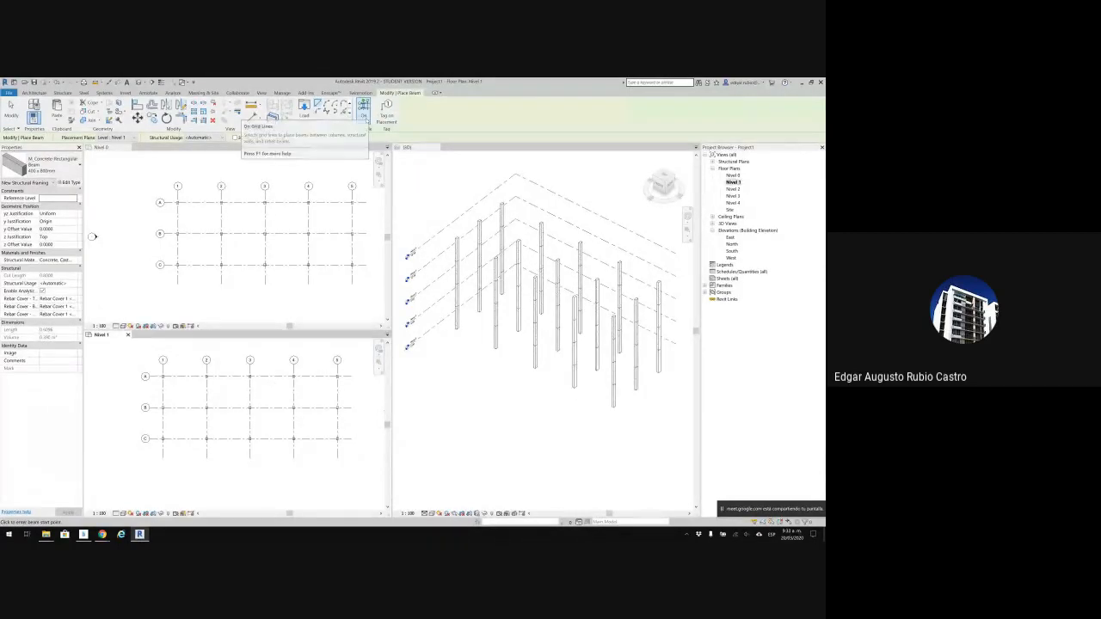
click(362, 112)
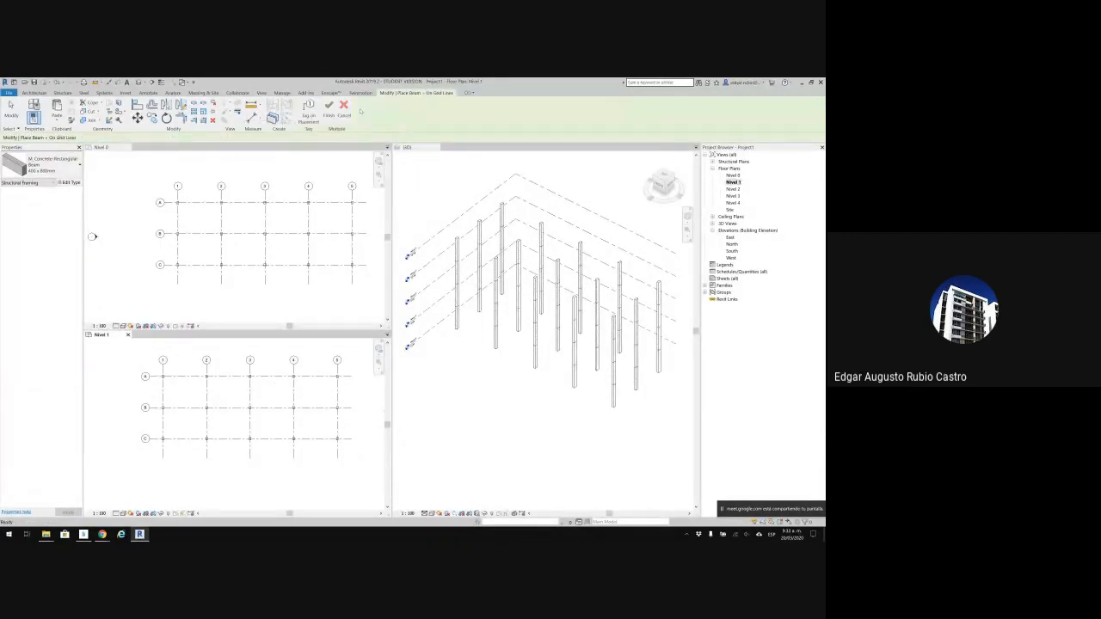
drag(349, 458, 108, 353)
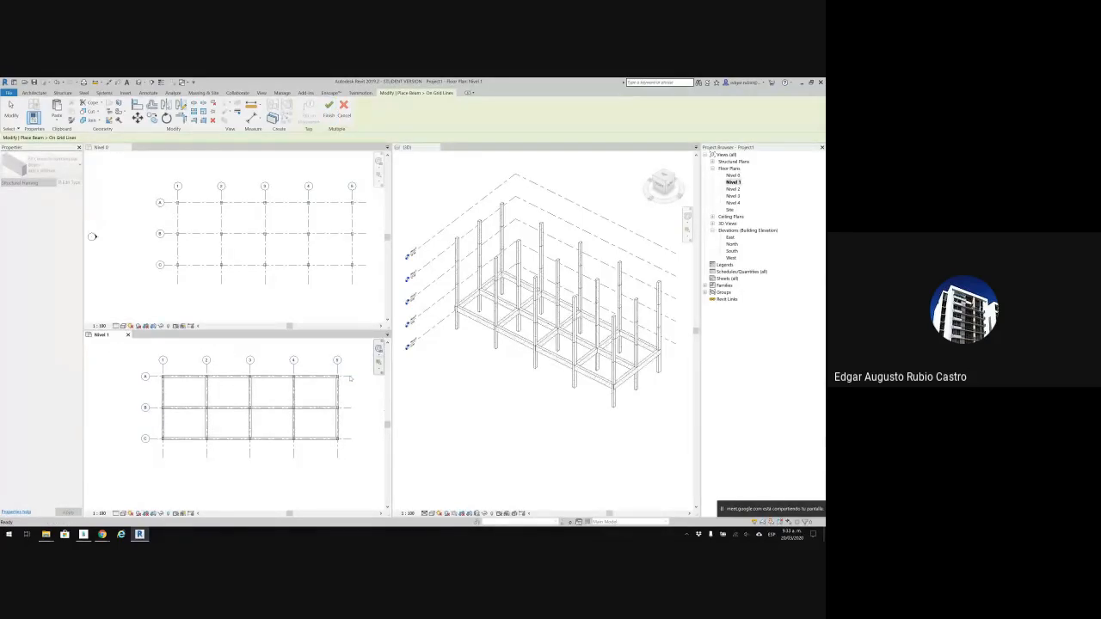
key(Escape)
key(Escape)
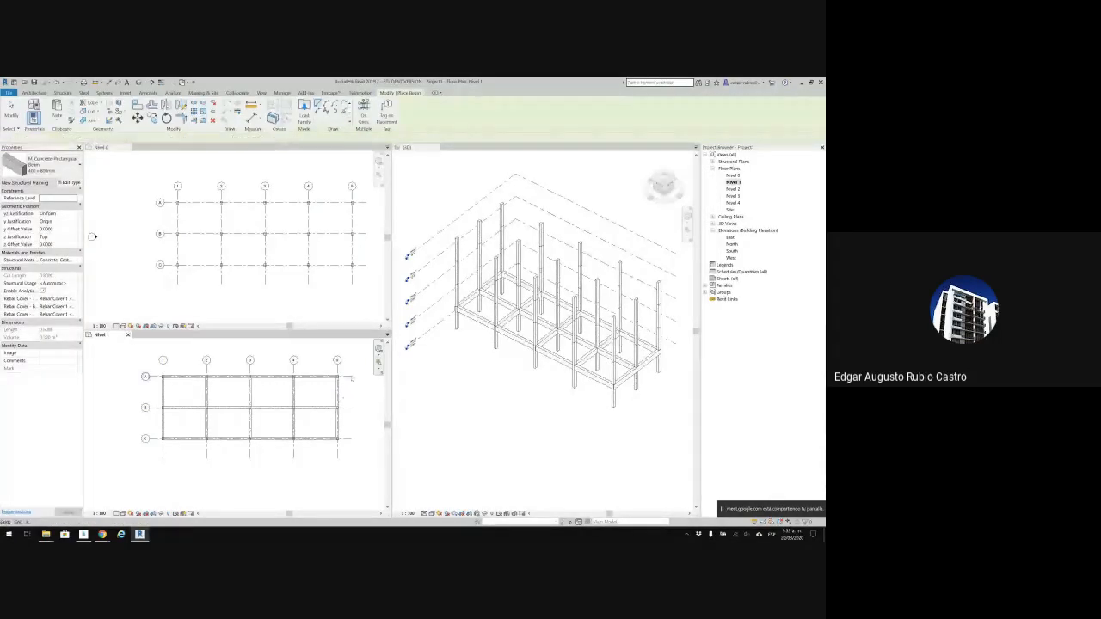
Select everything in the Nivel 1 plan and filter the selection to Structural Framing (Girder) only.
drag(361, 353, 144, 458)
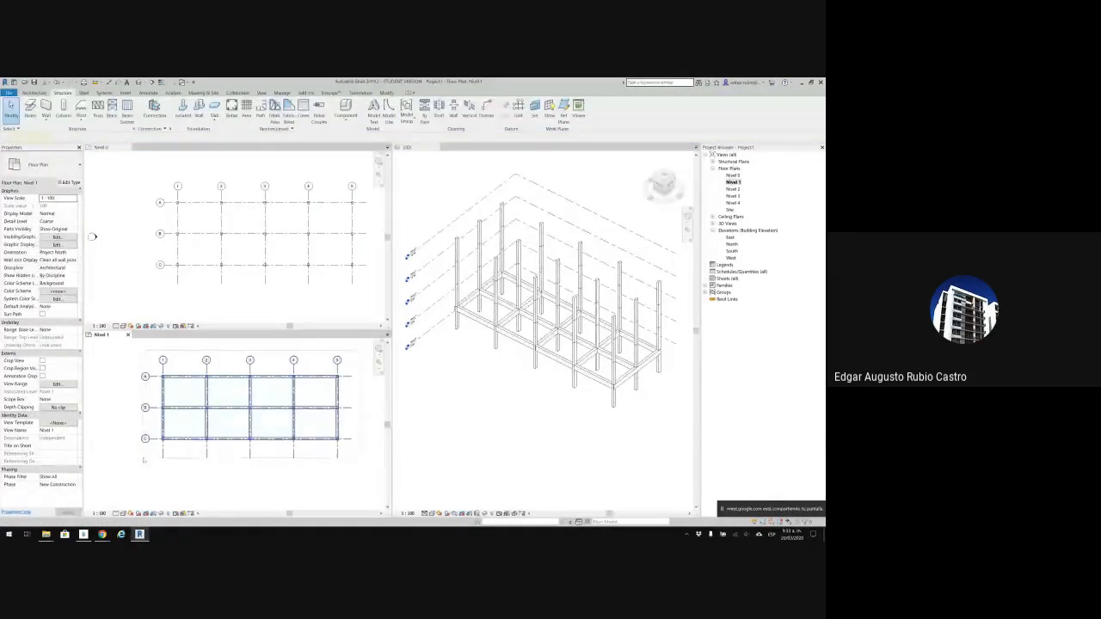
click(303, 110)
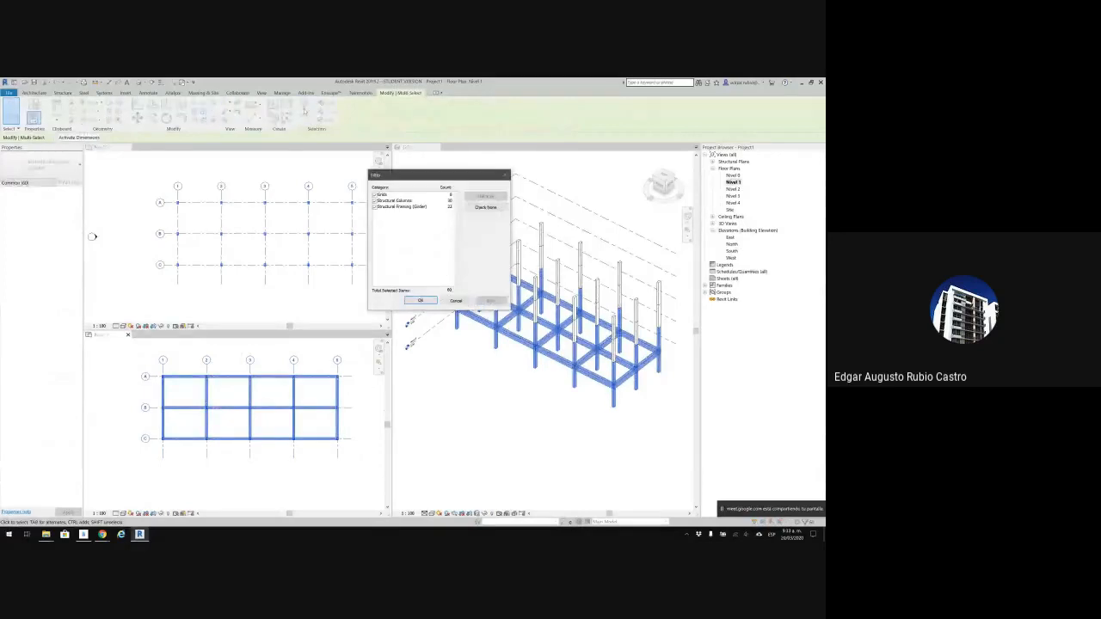
click(485, 207)
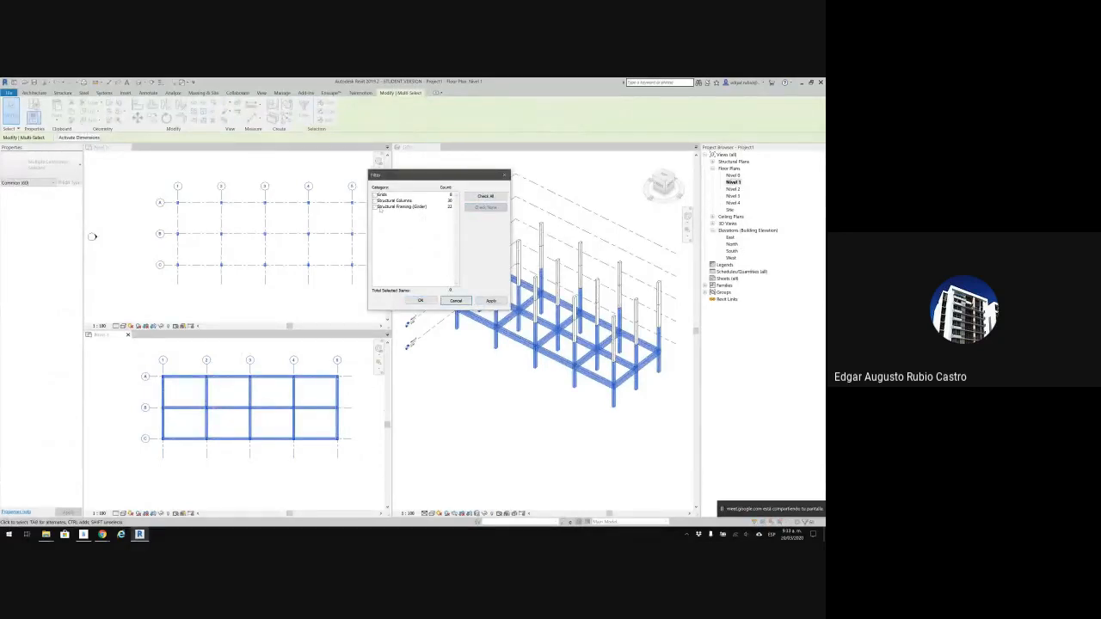
click(374, 206)
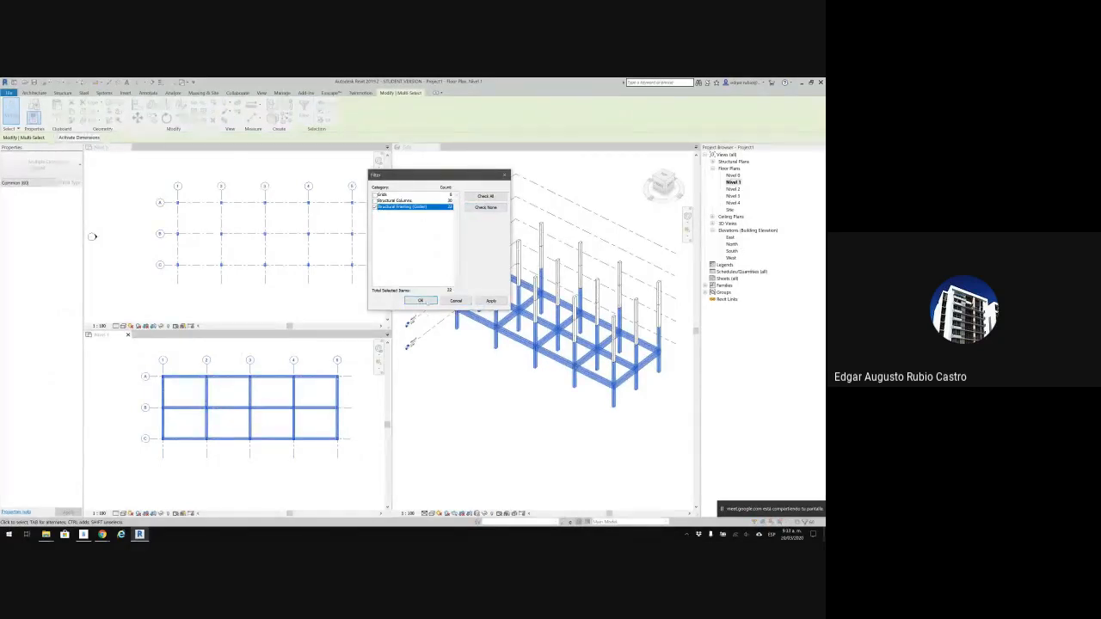
click(420, 300)
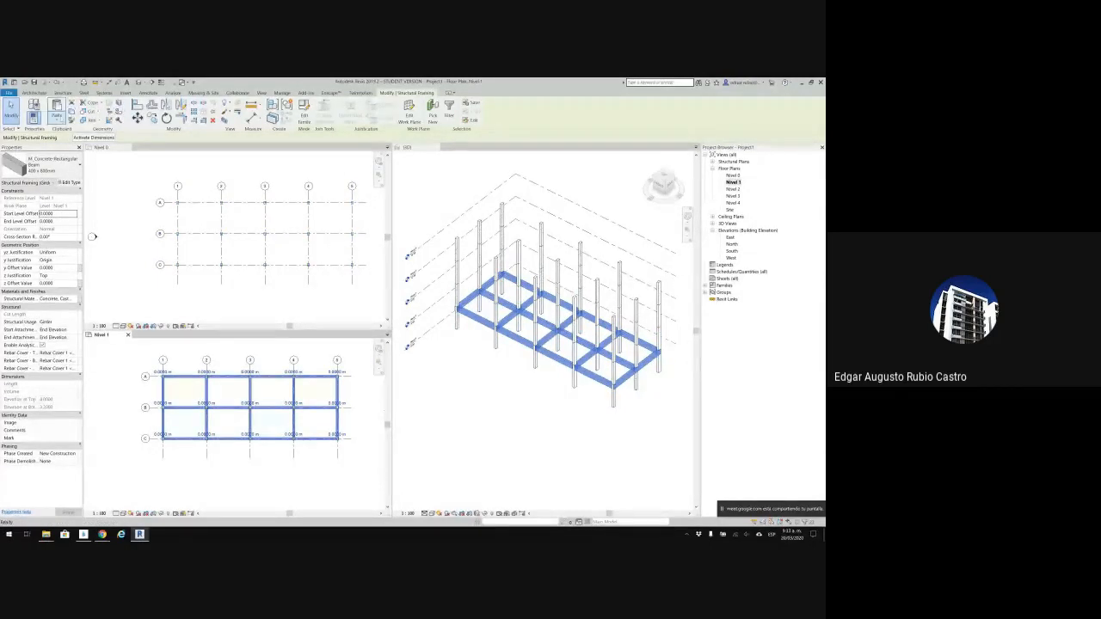
Paste the copied Nivel 1 beams aligned to levels Nivel 0, 2, 3 and 4, check them in 3D and clear the selection.
click(57, 121)
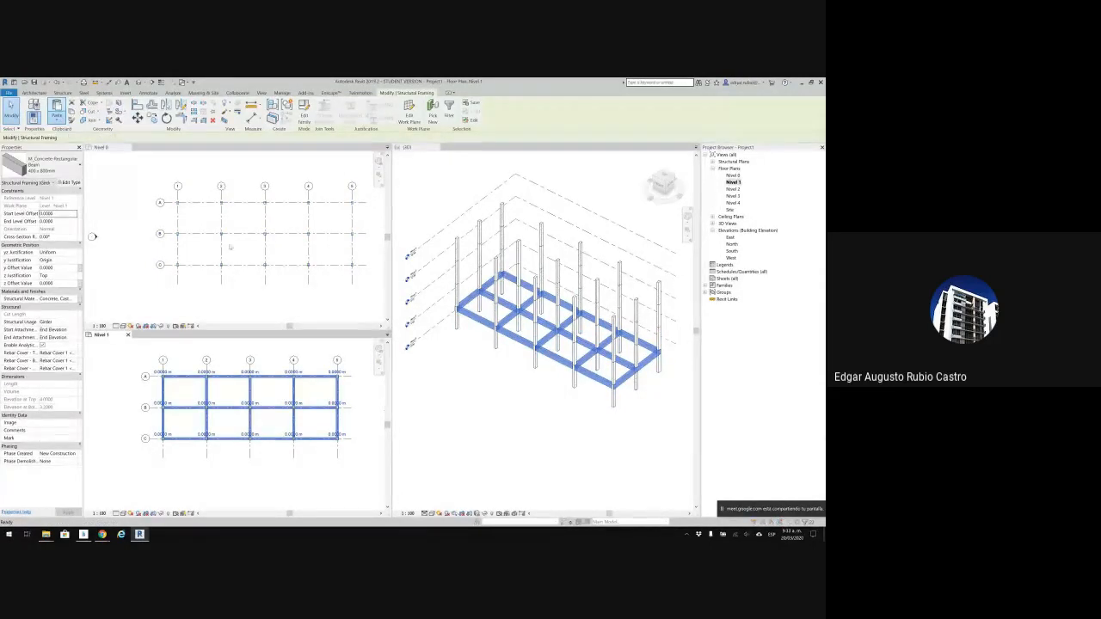
click(39, 148)
drag(381, 254, 380, 306)
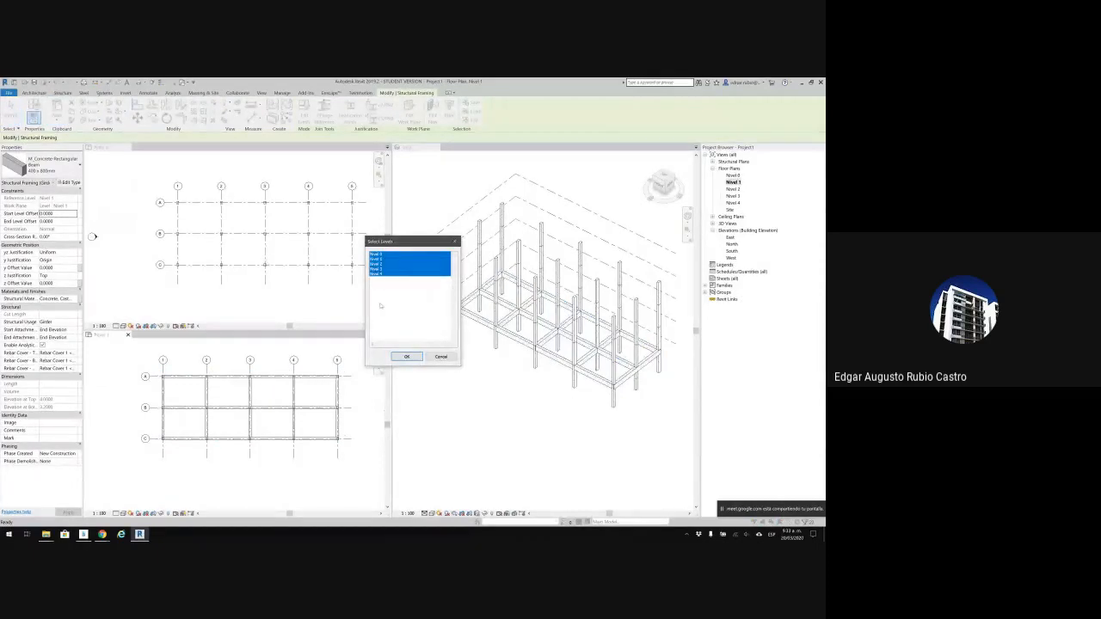
ctrl+click(383, 259)
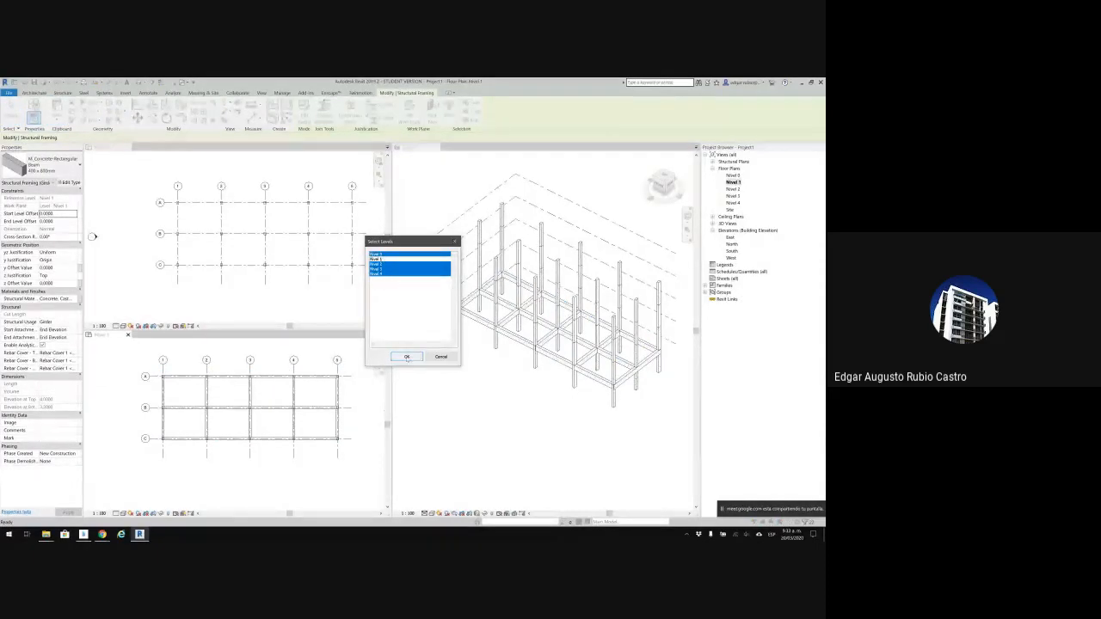
click(407, 357)
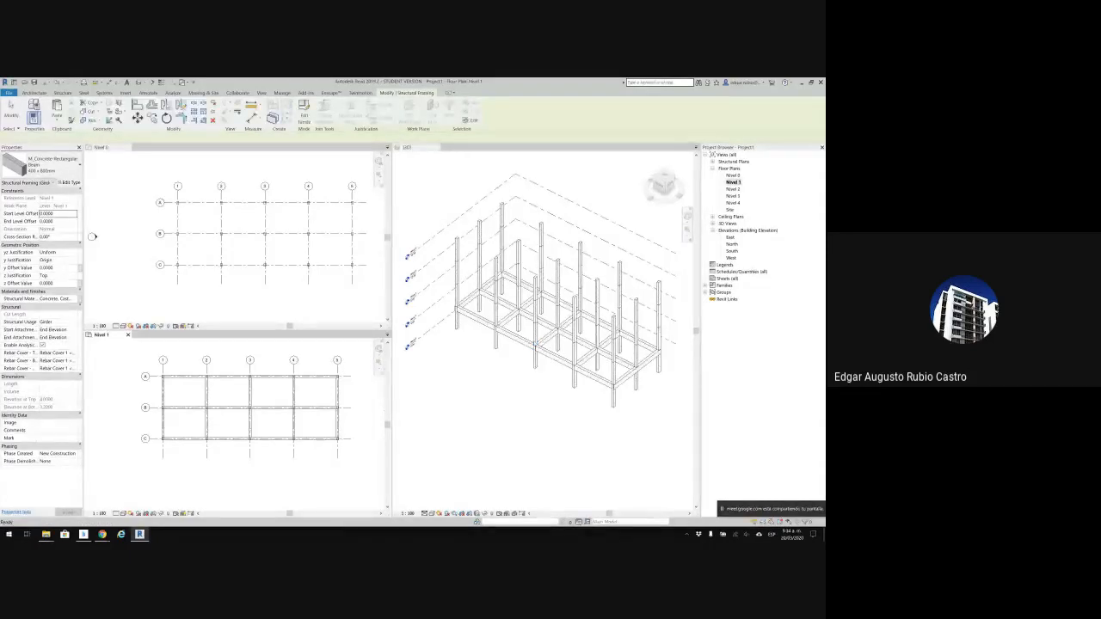
scroll(630, 394, up, 4)
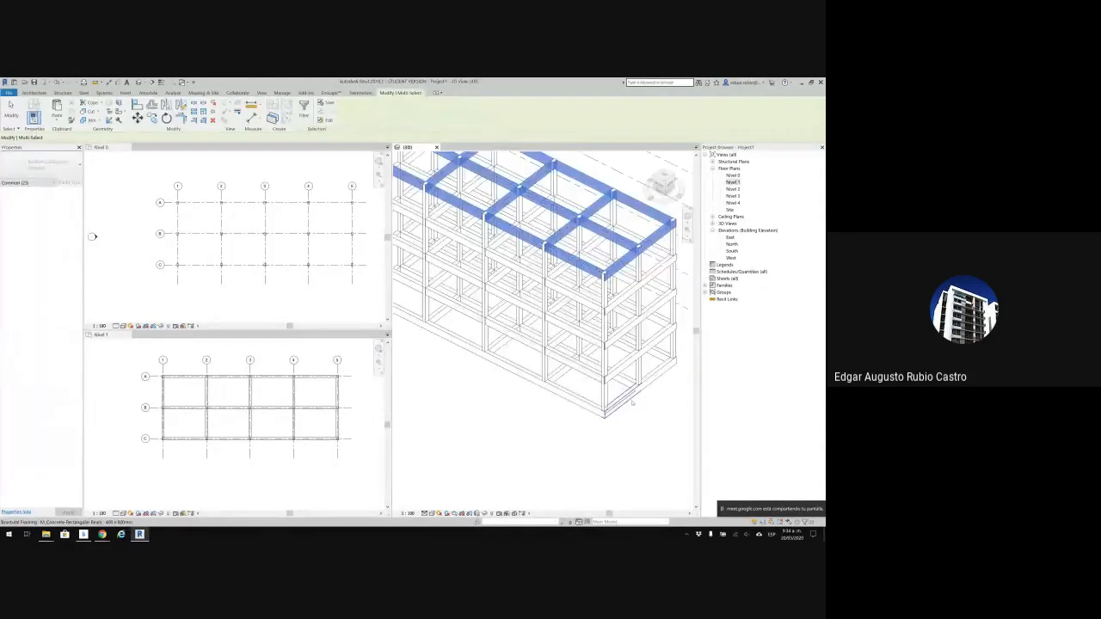
scroll(628, 341, down, 3)
shift+middle_drag(625, 374, 652, 356)
scroll(641, 337, up, 4)
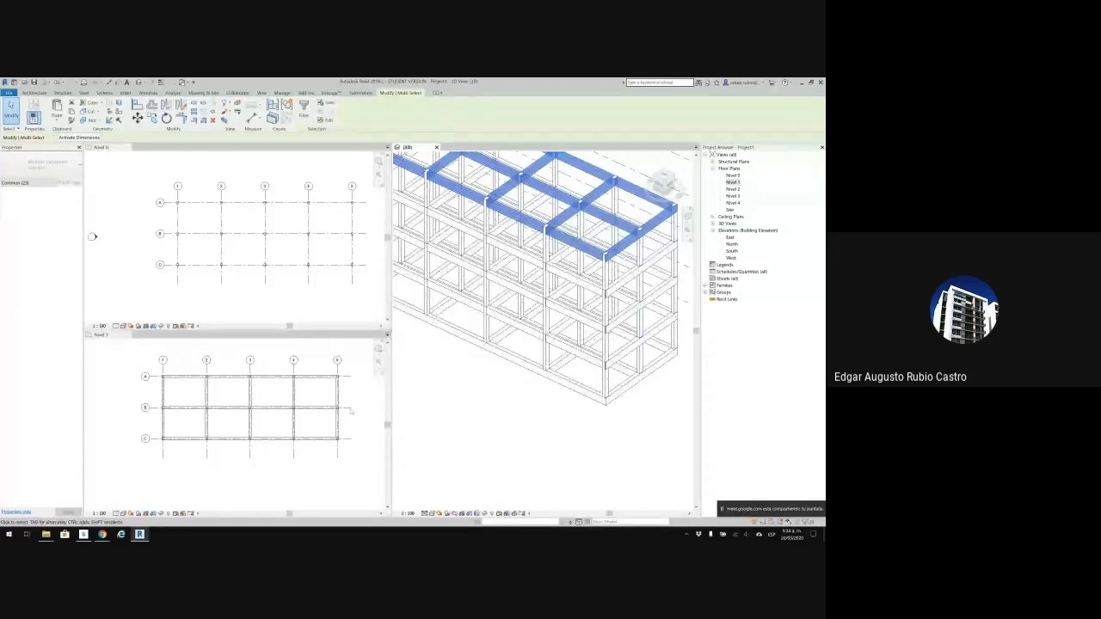
middle_drag(484, 387, 489, 401)
click(494, 401)
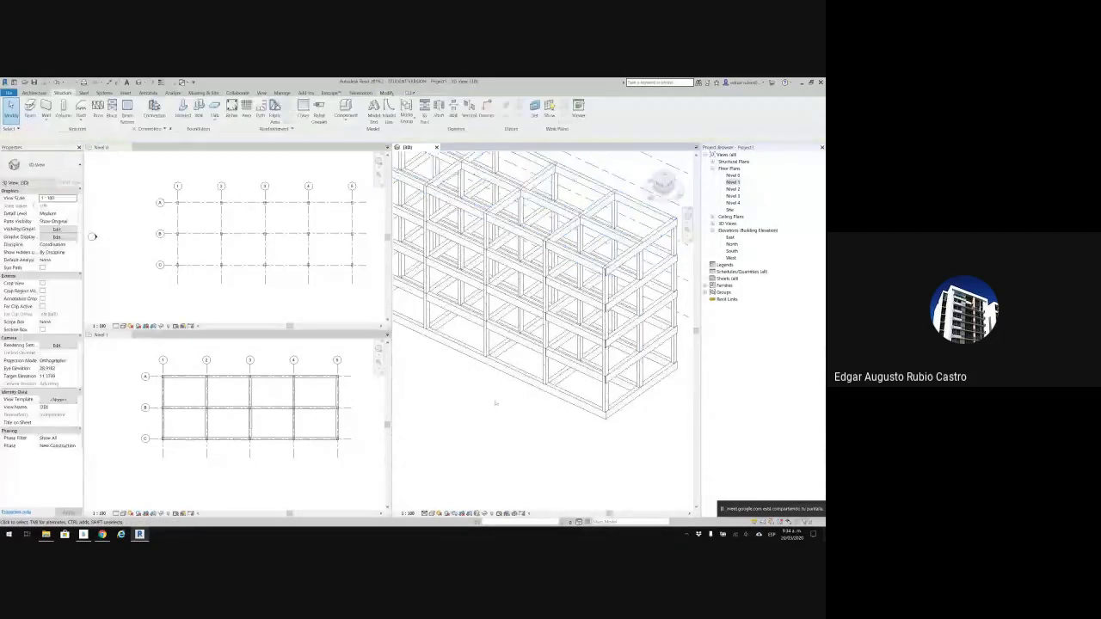
Set up an automatic structural beam system in the Nivel 1 plan with 300 x 600mm beams and a Fixed Number layout of 5 lines.
click(271, 456)
scroll(226, 426, up, 3)
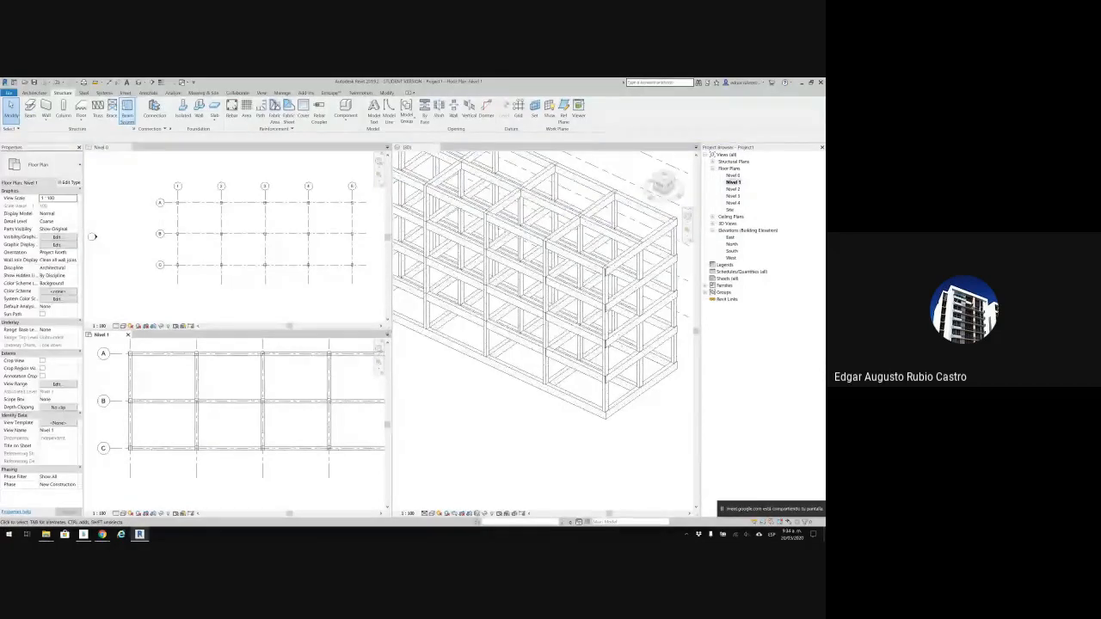
click(127, 104)
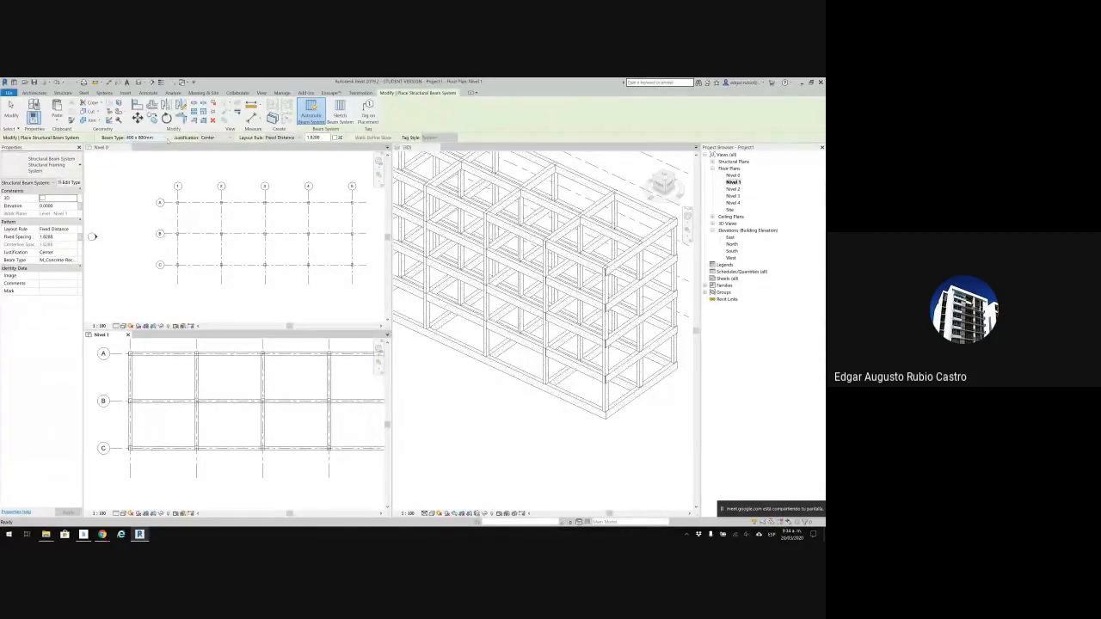
click(167, 138)
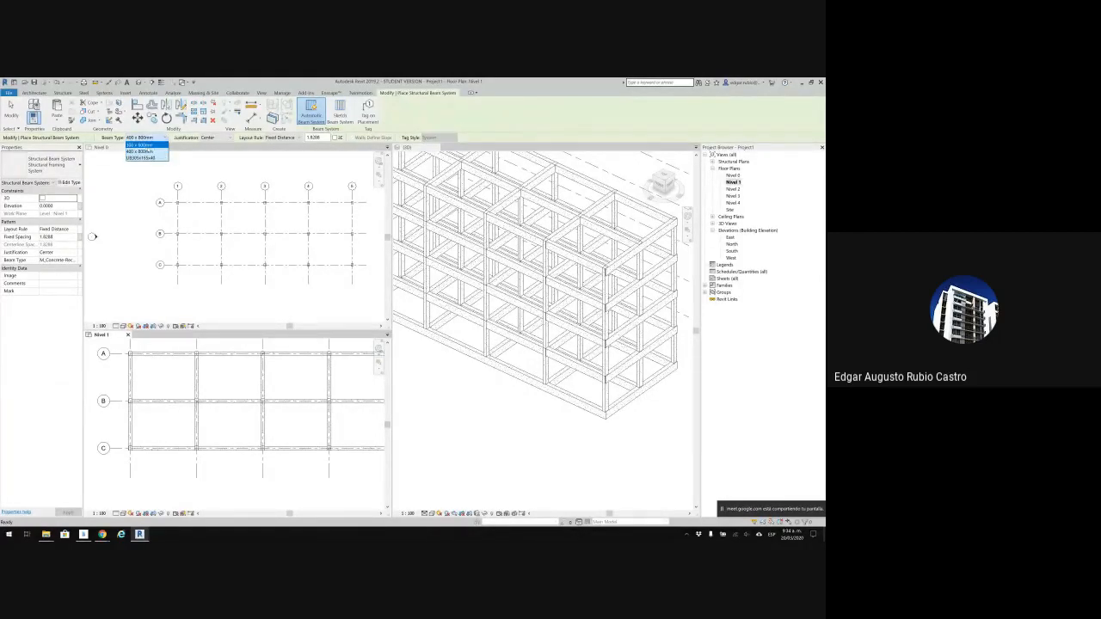
click(147, 145)
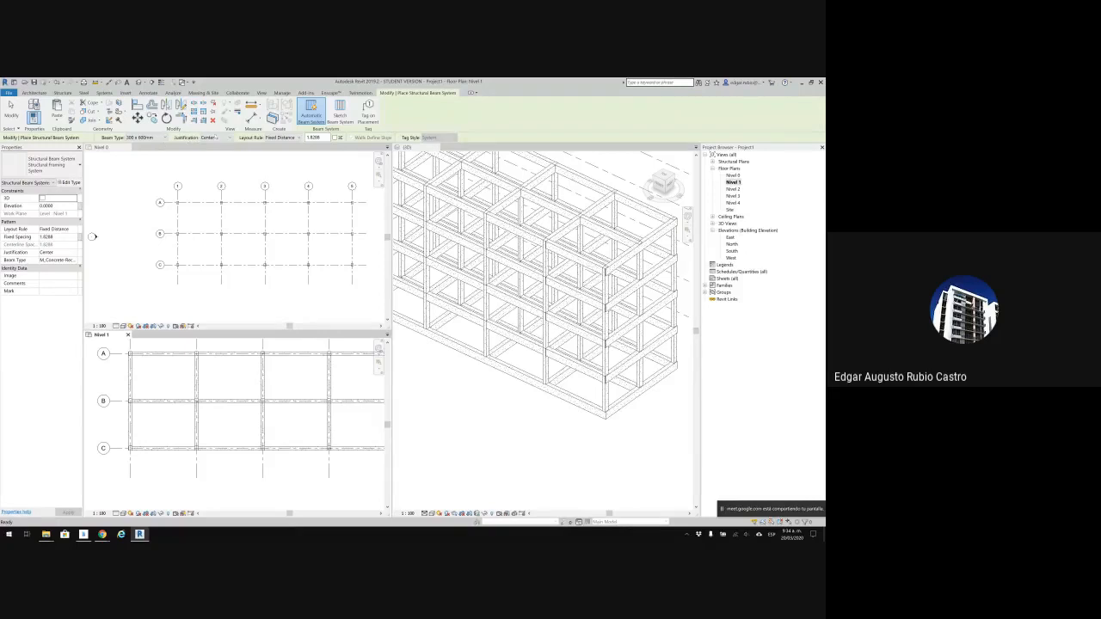
click(225, 138)
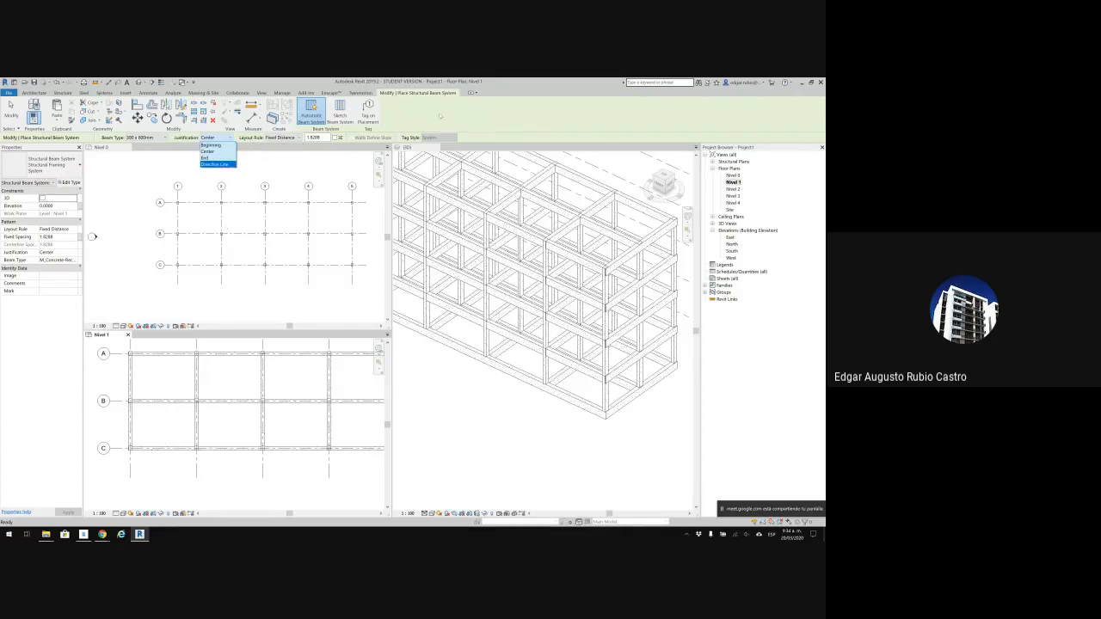
click(293, 140)
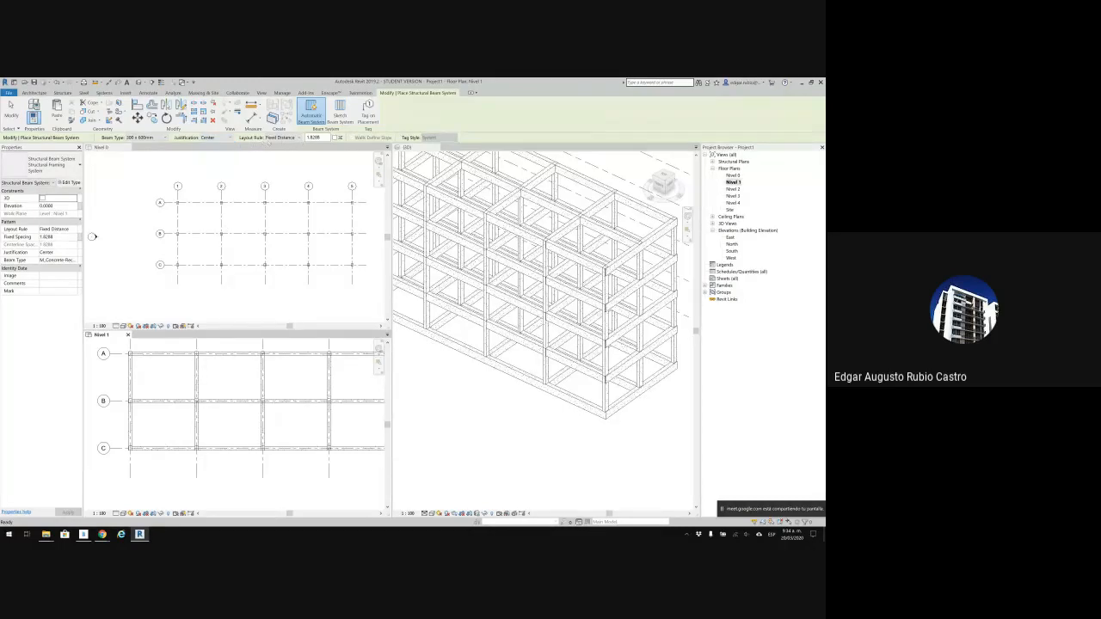
click(270, 140)
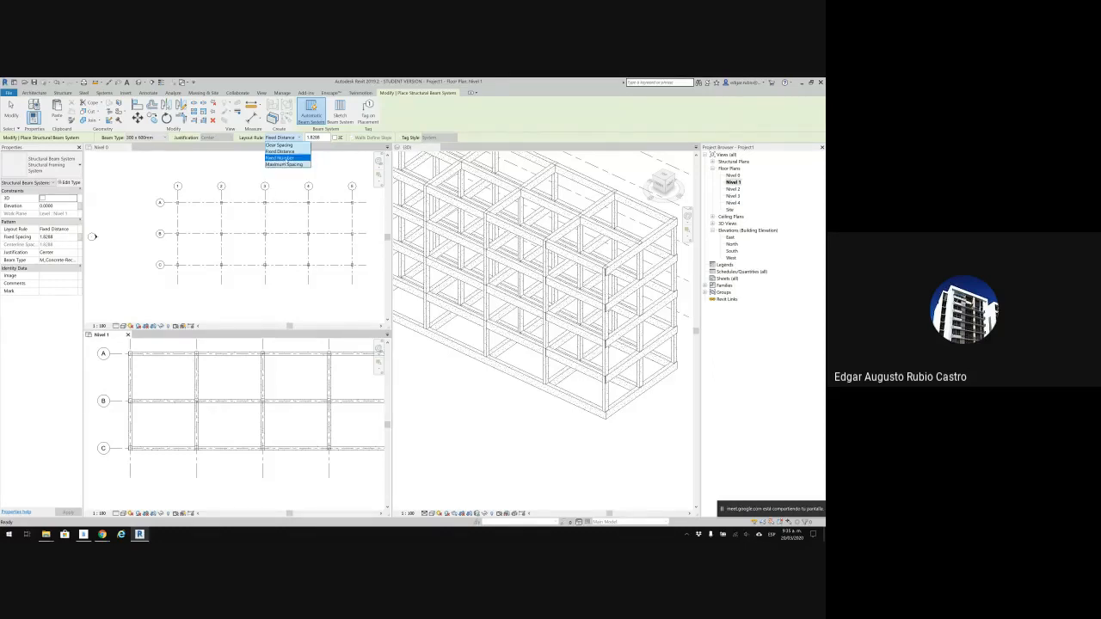
click(280, 158)
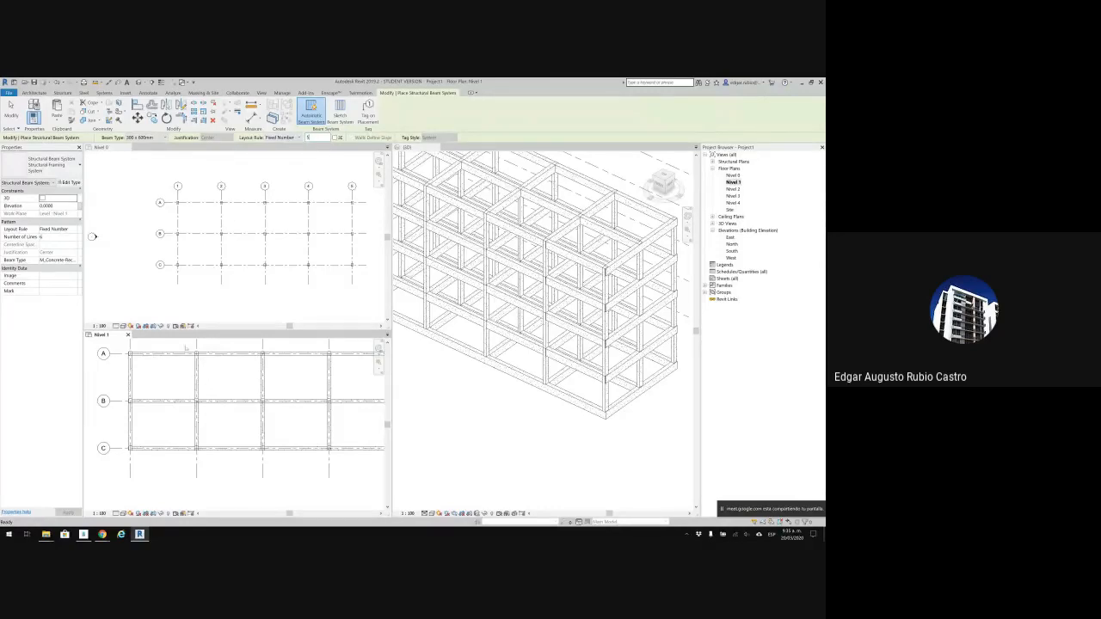
Place beam systems running parallel to the numbered grids in every Nivel 1 bay except the one between grids 3-4 and A-B.
middle_drag(183, 361, 185, 361)
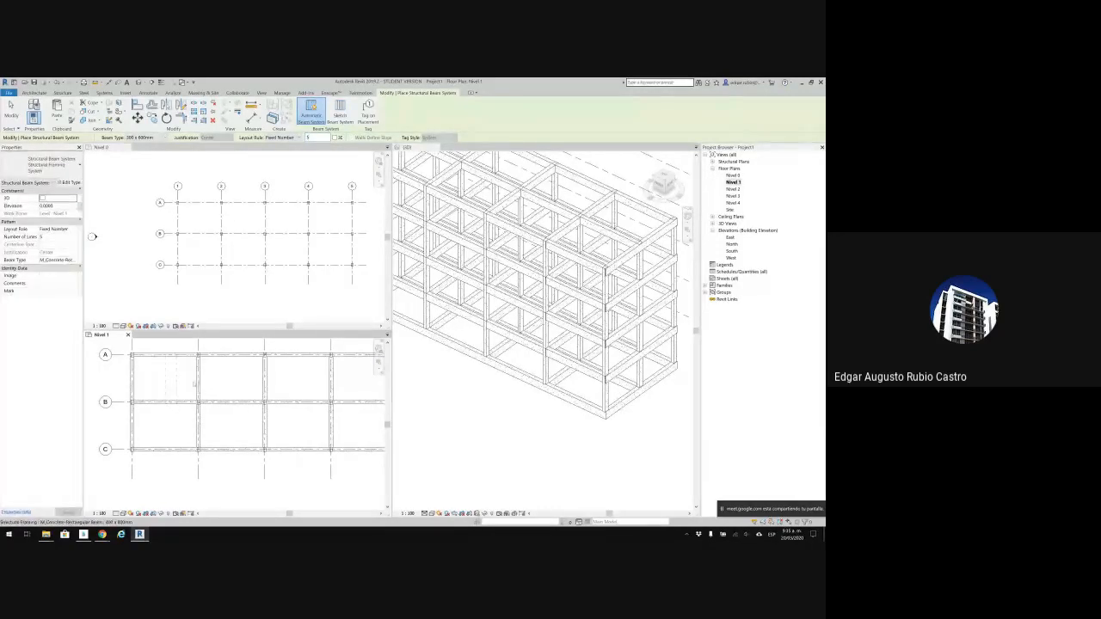
click(197, 380)
click(190, 431)
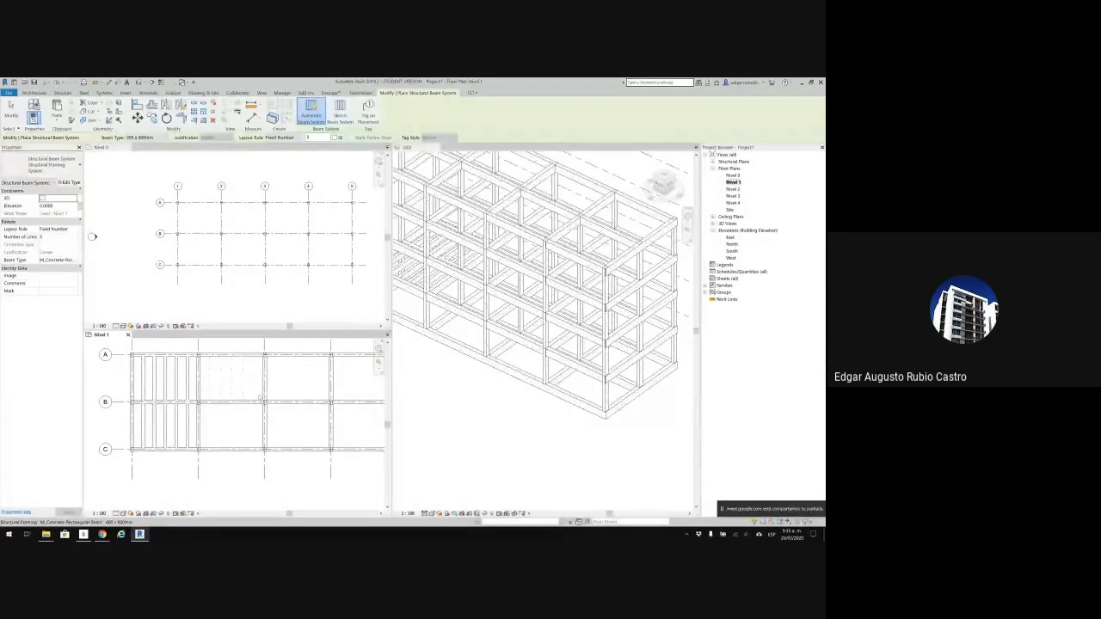
click(261, 397)
click(264, 431)
middle_drag(310, 436, 261, 439)
click(309, 435)
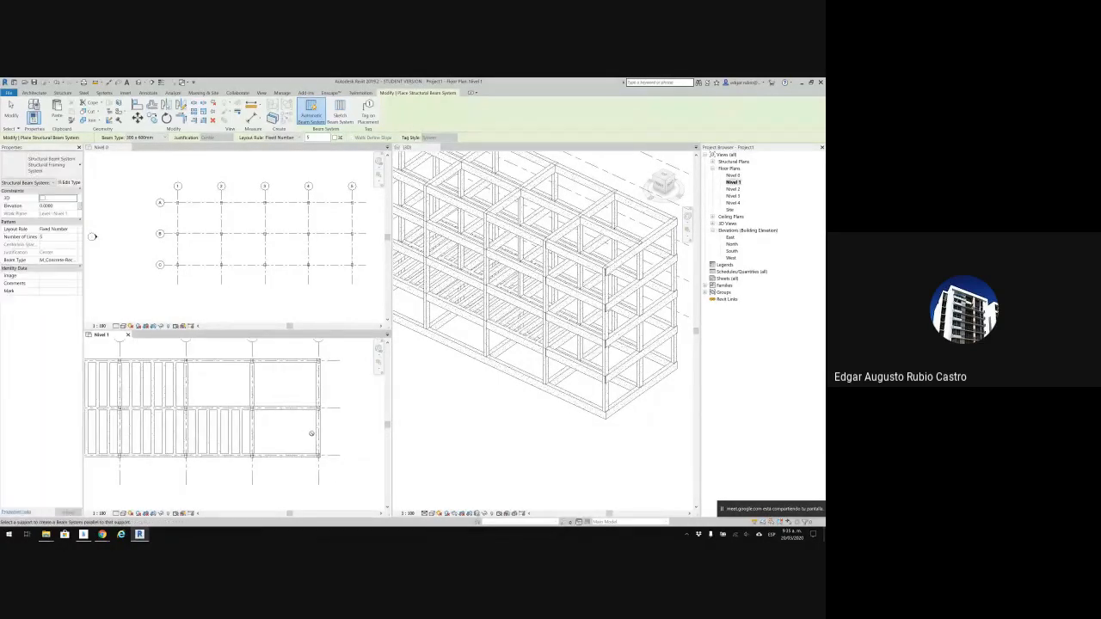
click(318, 436)
click(319, 380)
right_click(332, 379)
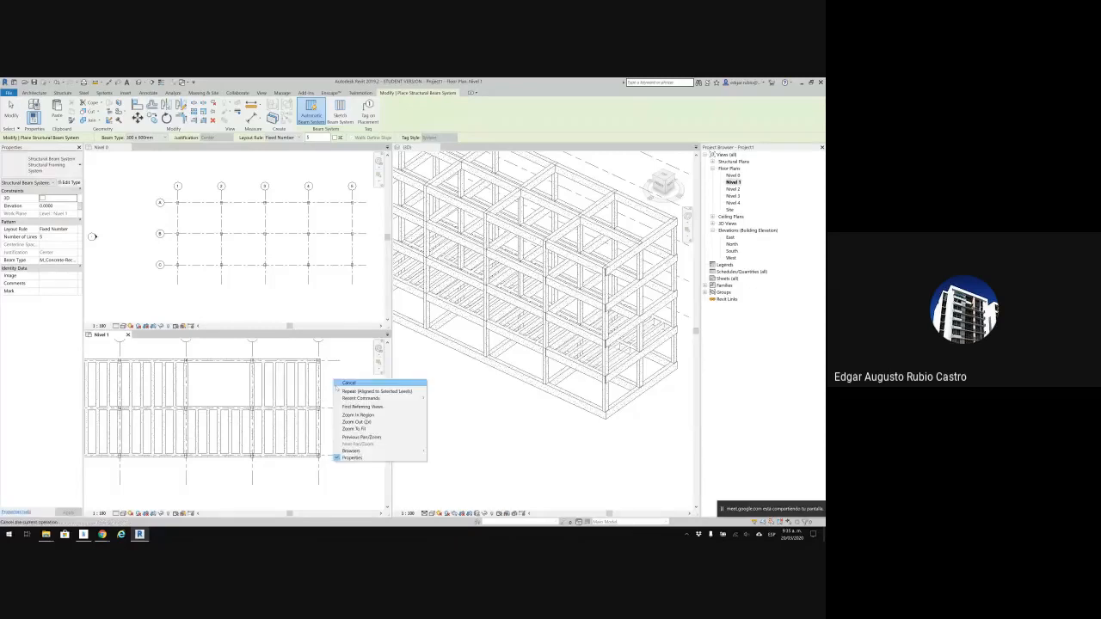
click(340, 384)
Select everything in the Nivel 1 plan and filter the selection down to Structural Beam Systems only.
scroll(325, 388, down, 2)
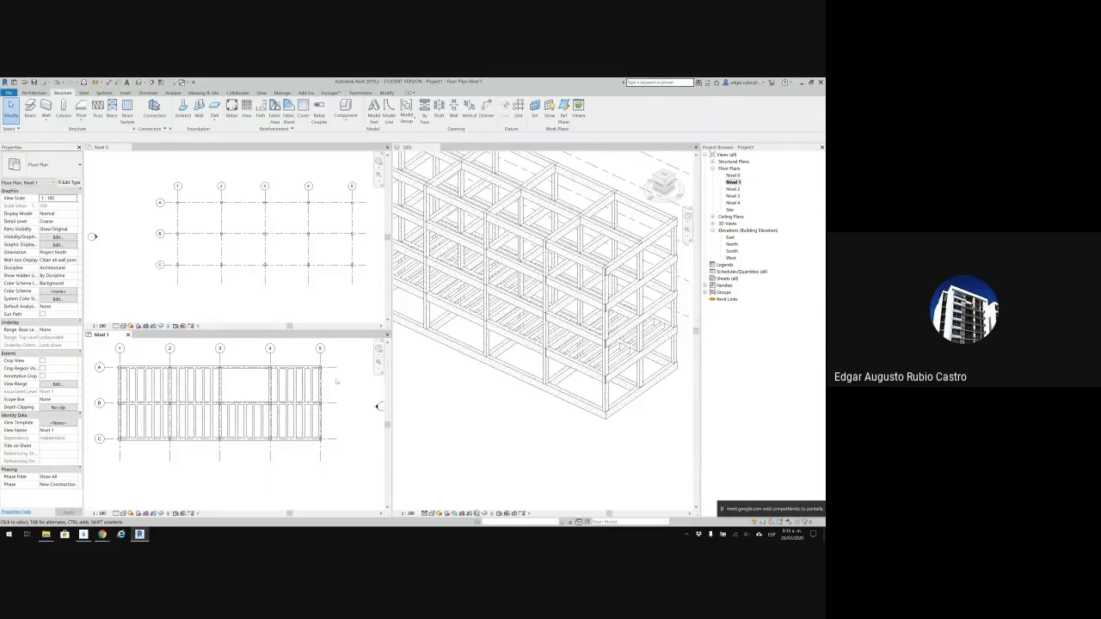
middle_drag(356, 464, 359, 473)
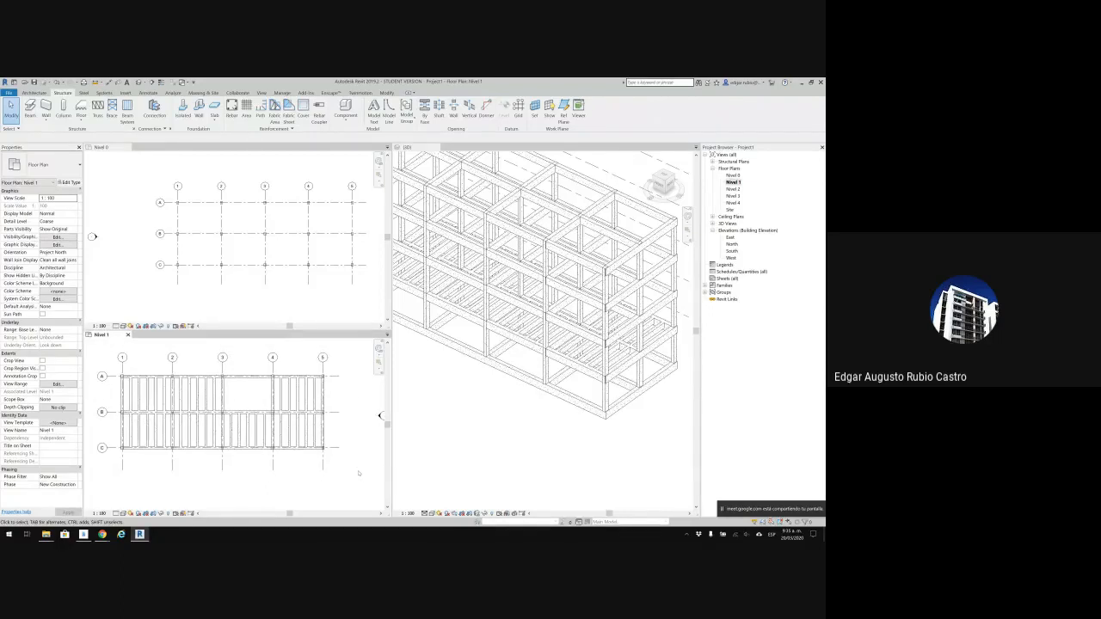
drag(358, 473, 97, 342)
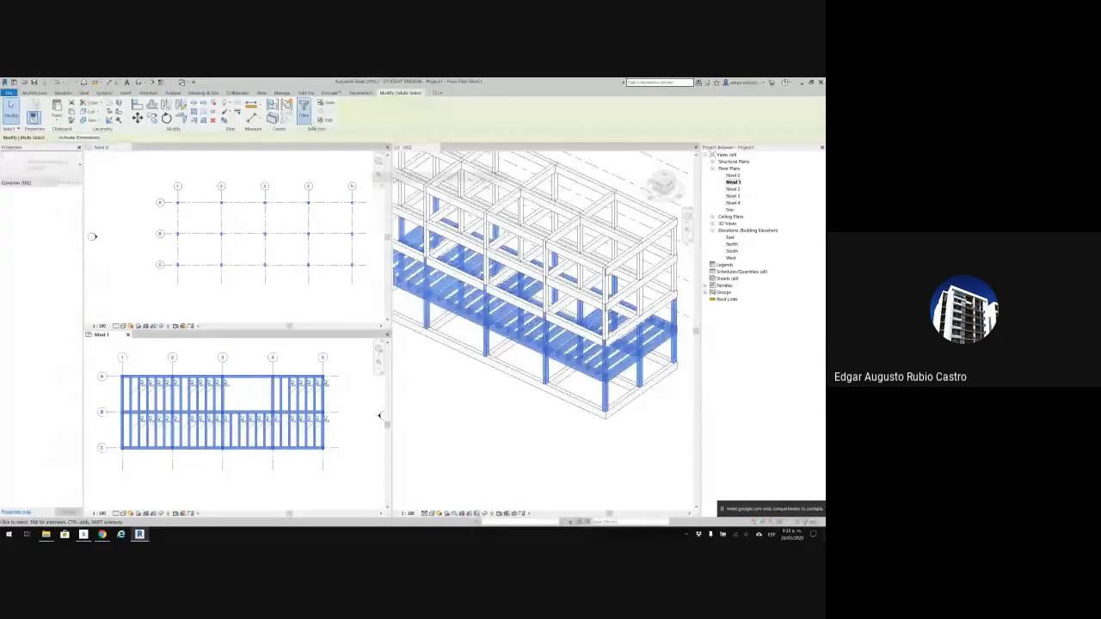
click(303, 107)
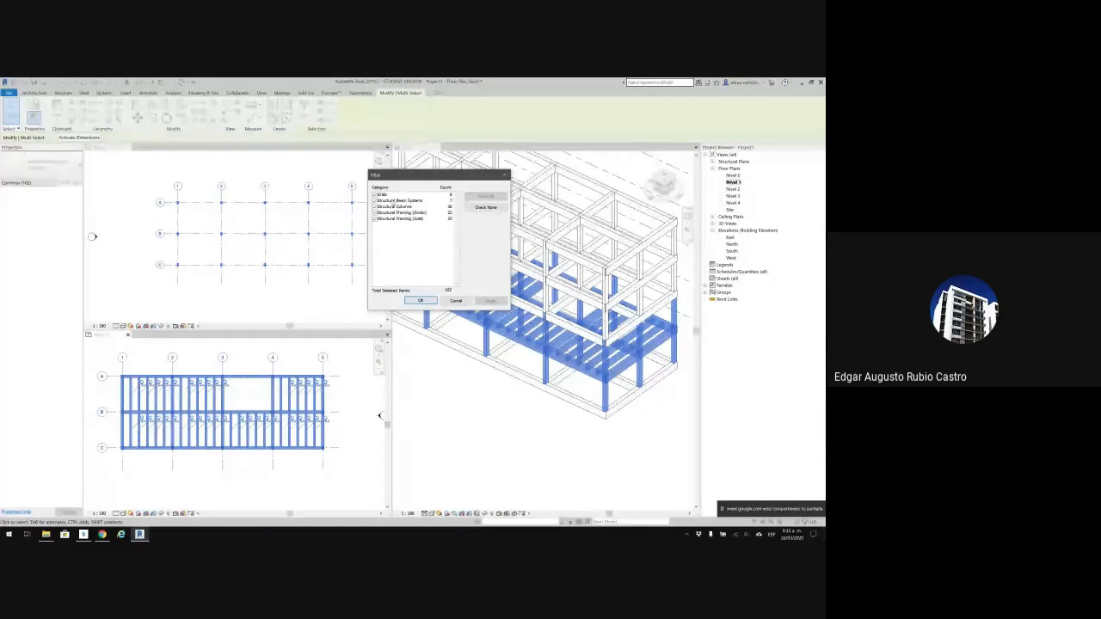
click(434, 202)
click(486, 208)
key(space)
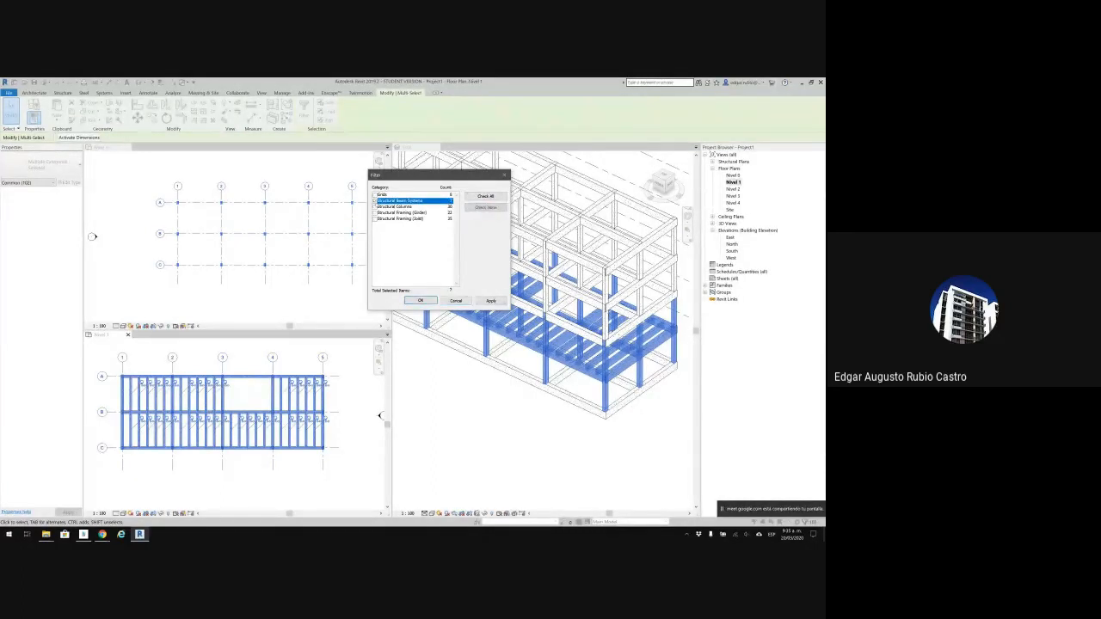
click(421, 300)
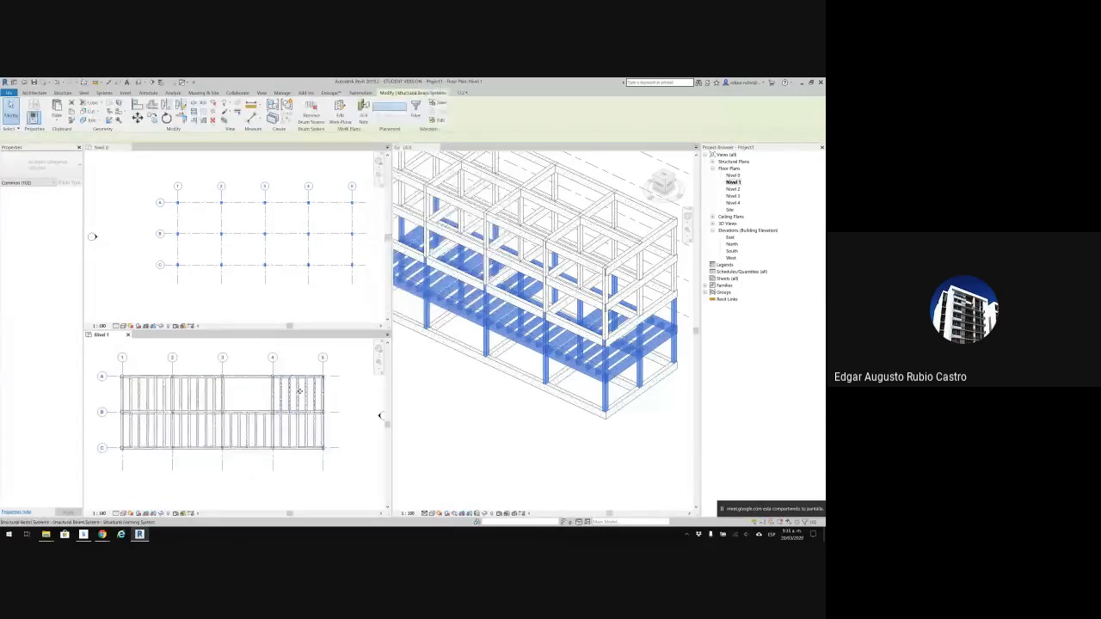
Try 4 lines for the selected beam systems and set their number of lines back to 5.
scroll(306, 376, up, 3)
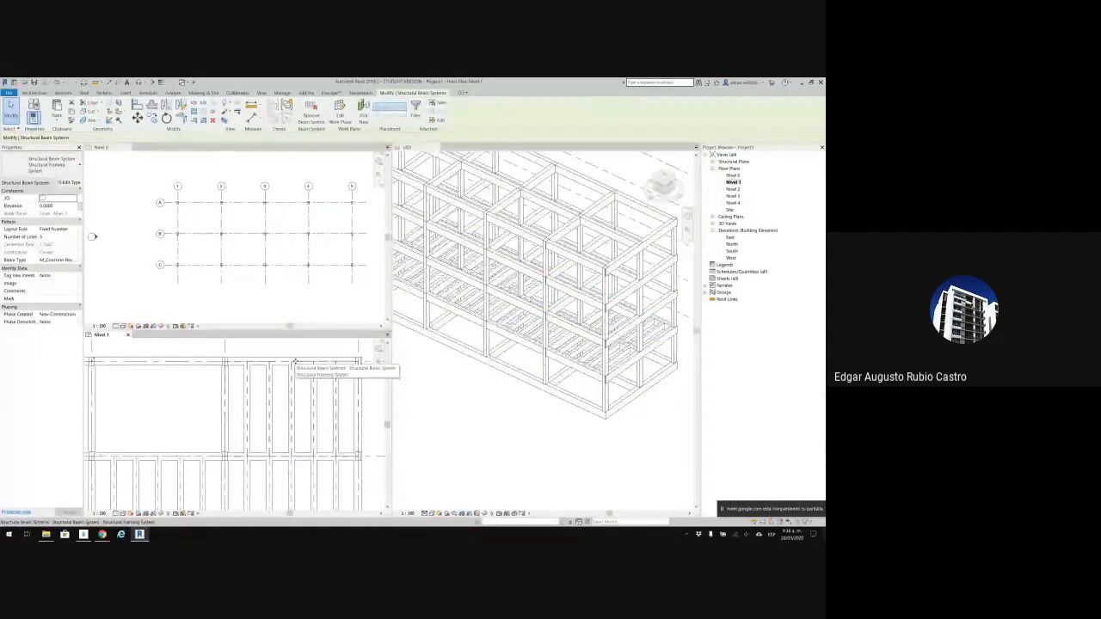
scroll(282, 373, down, 1)
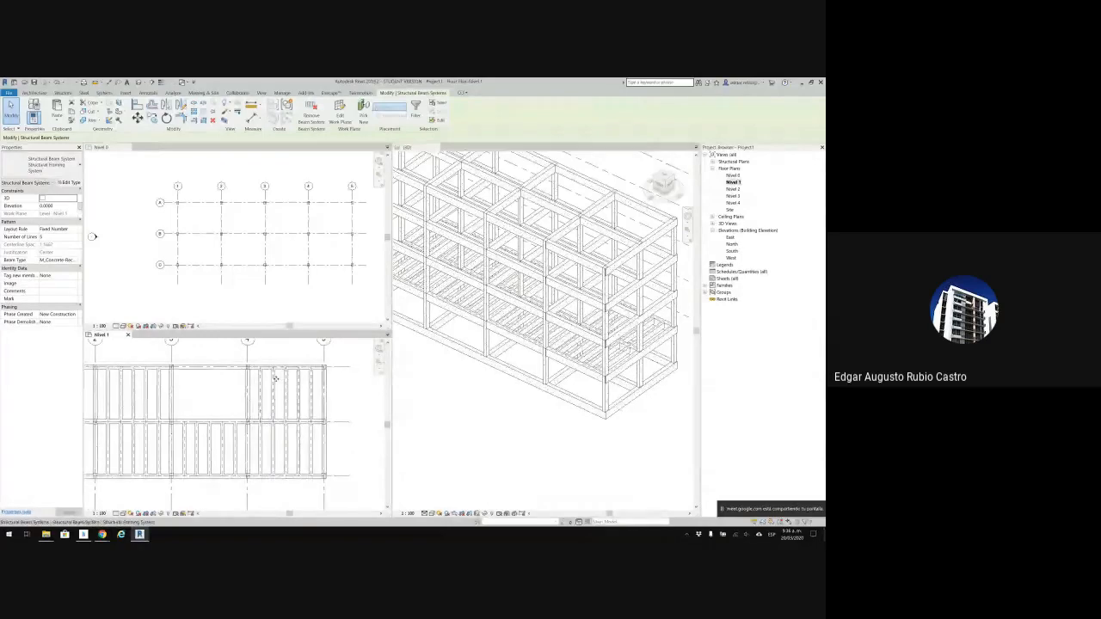
middle_drag(278, 380, 295, 379)
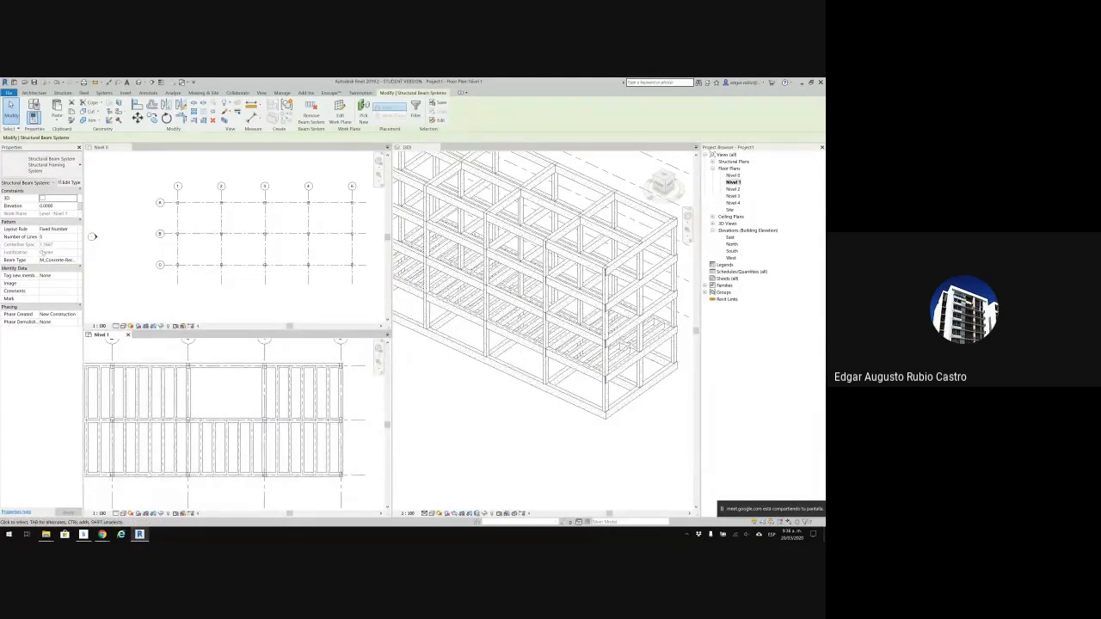
click(46, 237)
click(75, 240)
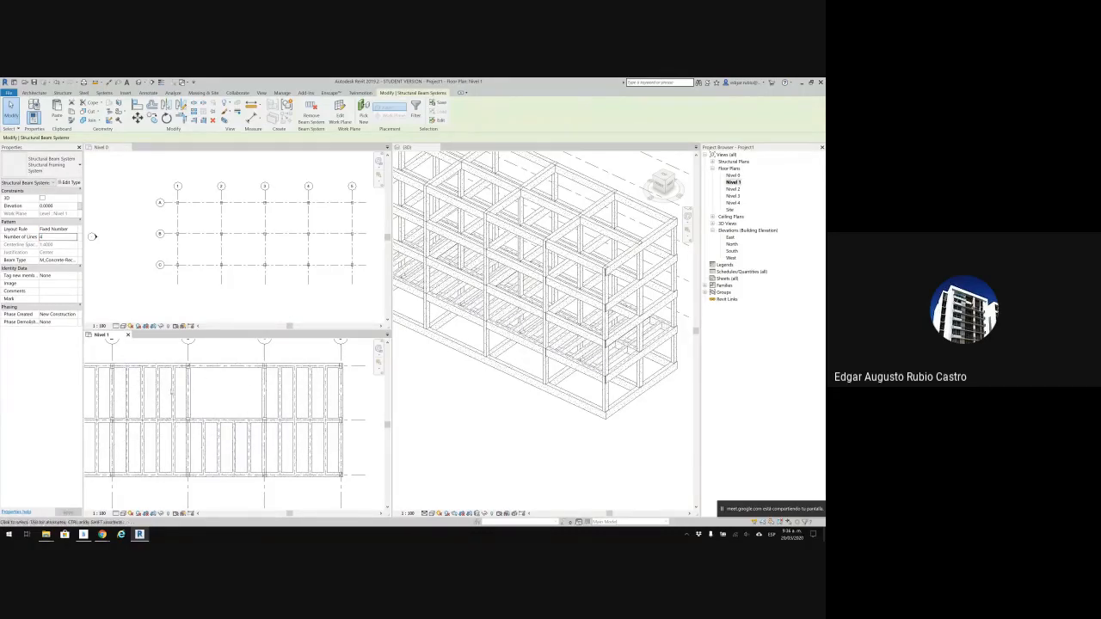
scroll(171, 393, down, 1)
middle_drag(171, 393, 200, 389)
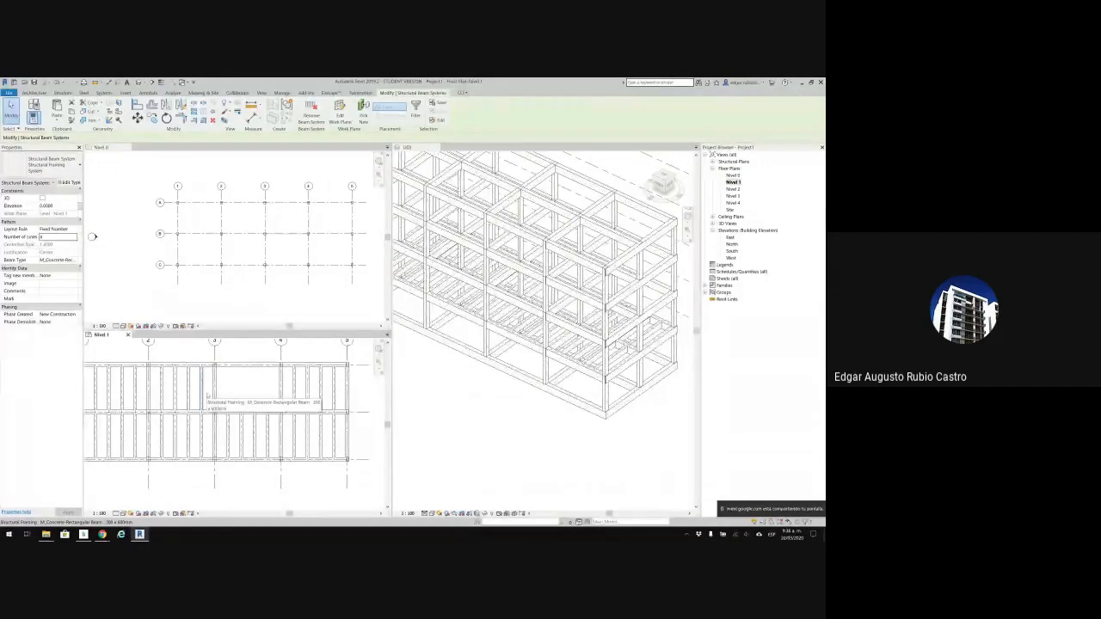
click(74, 238)
text(5)
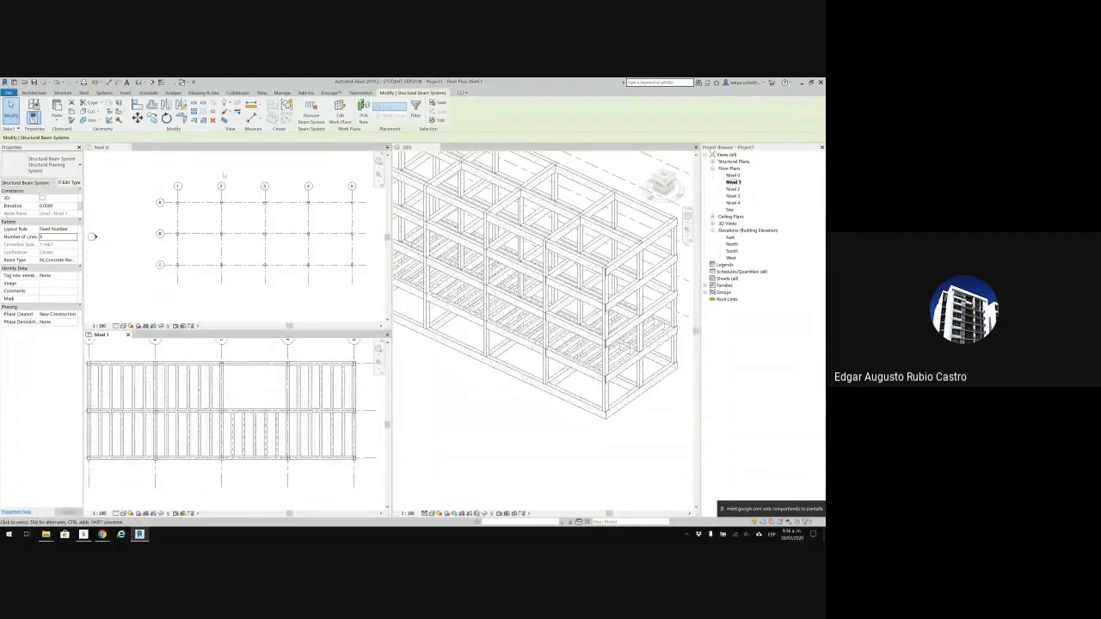
Paste the copied beam systems aligned to levels Nivel 2, Nivel 3 and Nivel 4.
click(56, 122)
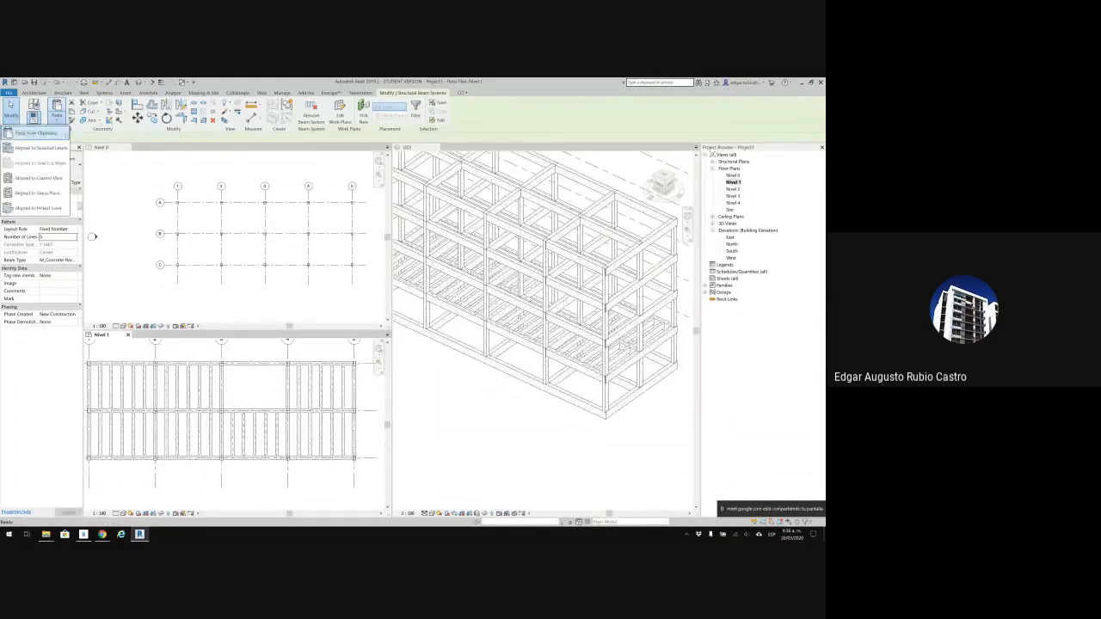
click(41, 148)
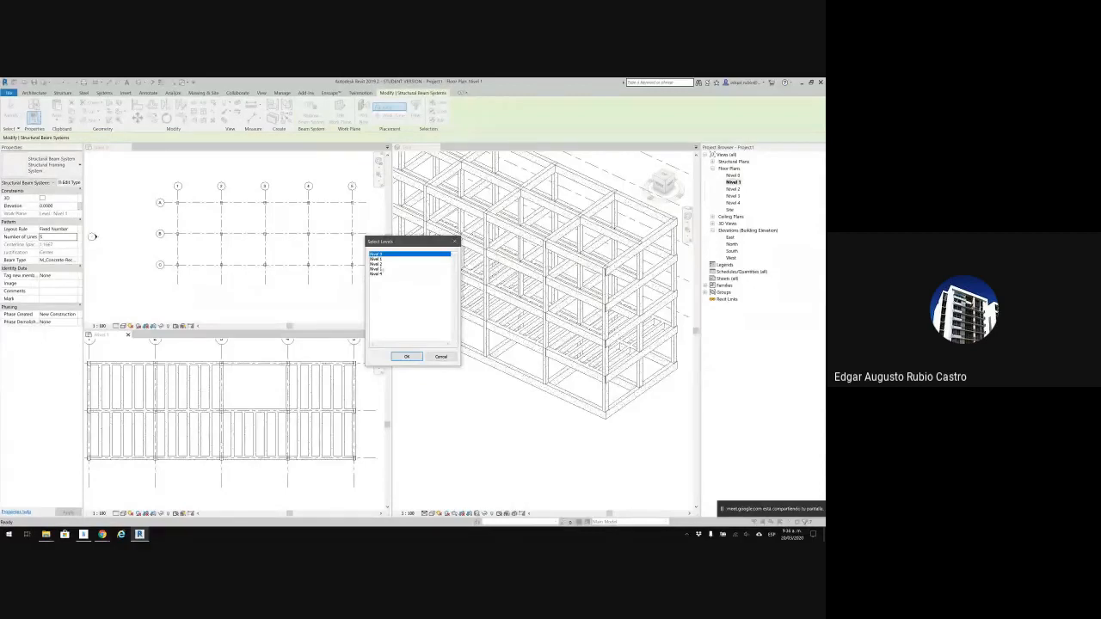
drag(380, 263, 381, 275)
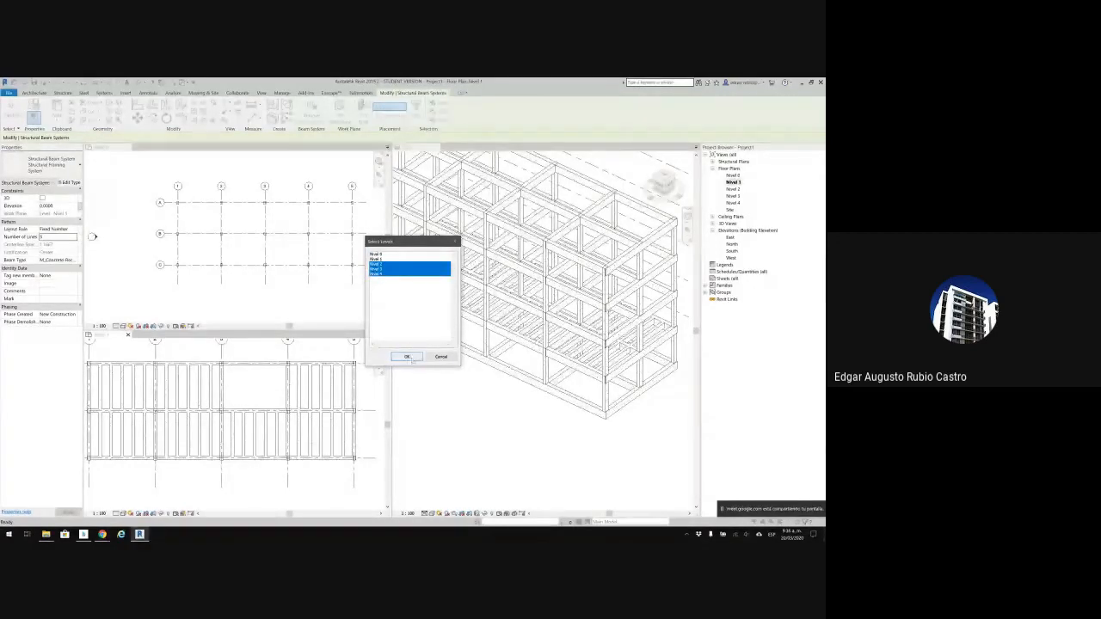
click(408, 357)
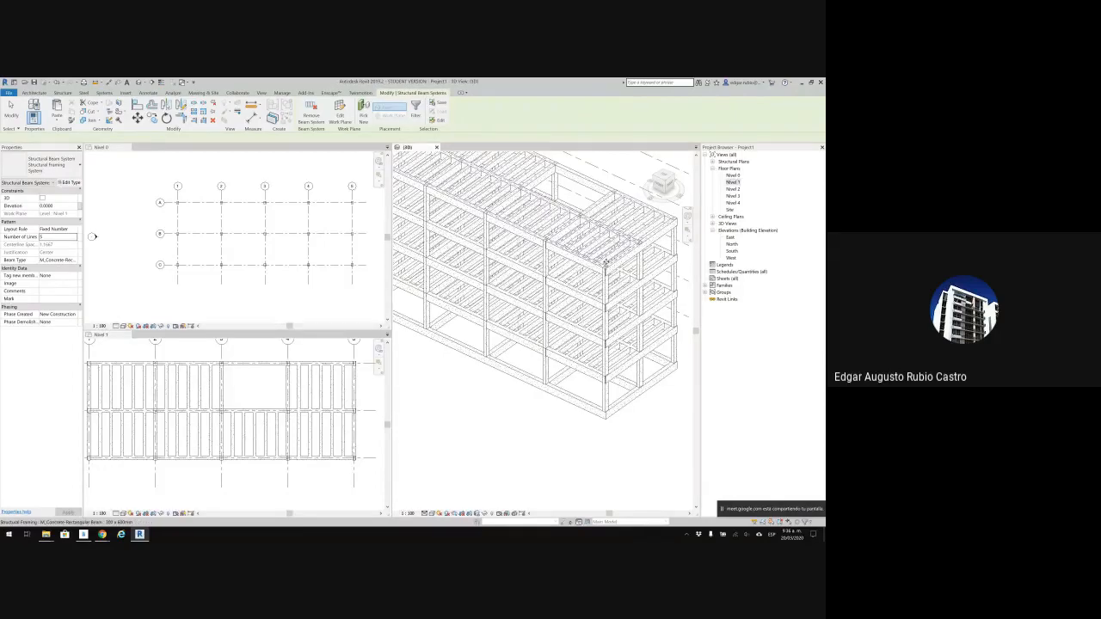
Change the beam type of the selected Nivel 4 beam systems to UB-Universal Beams UB305x165x40 and inspect them in the 3D view.
shift+middle_drag(641, 229, 595, 316)
scroll(595, 316, up, 6)
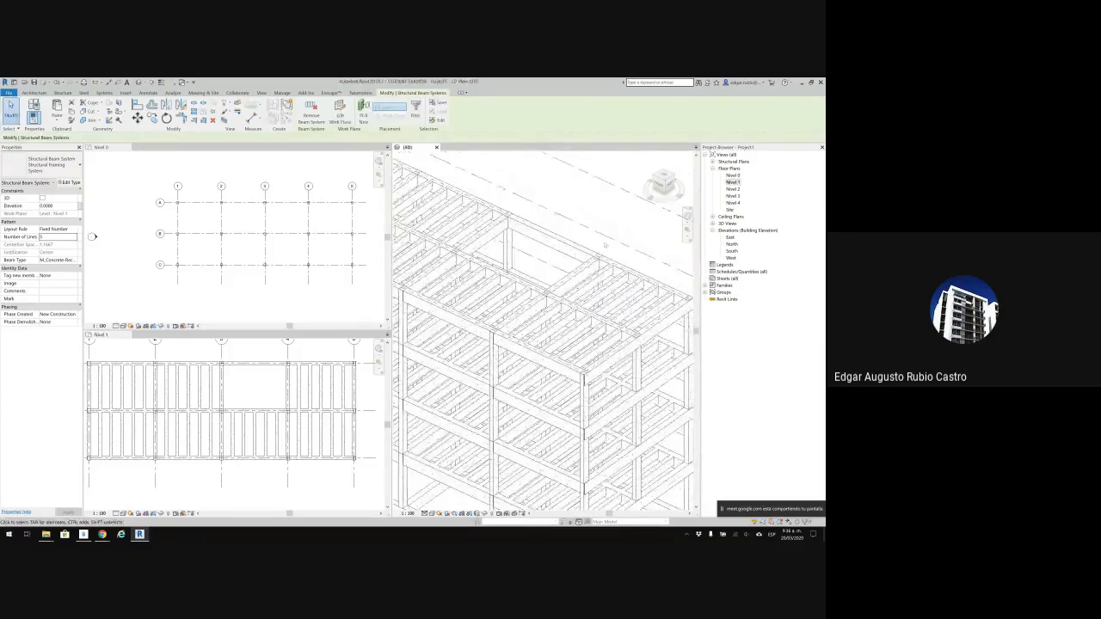
scroll(615, 280, up, 5)
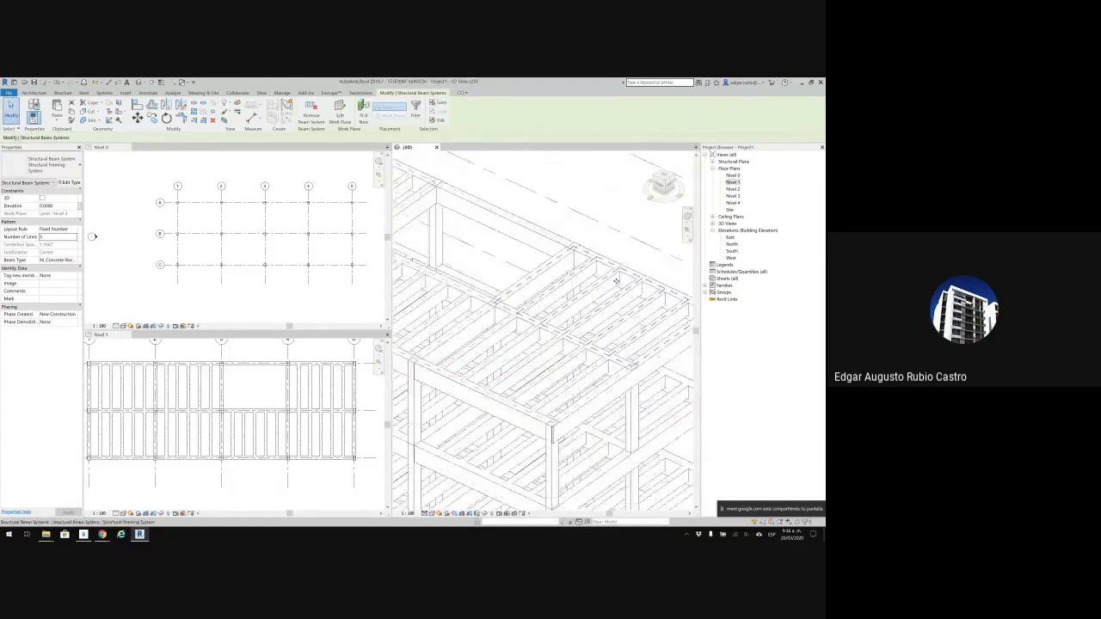
middle_drag(591, 281, 563, 274)
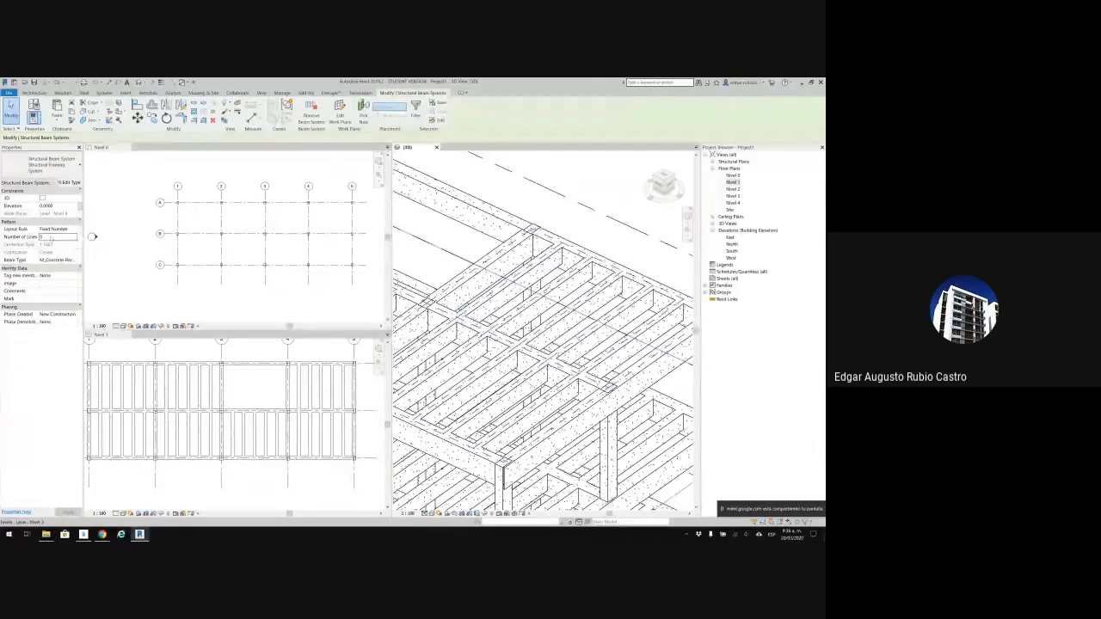
click(69, 260)
click(74, 260)
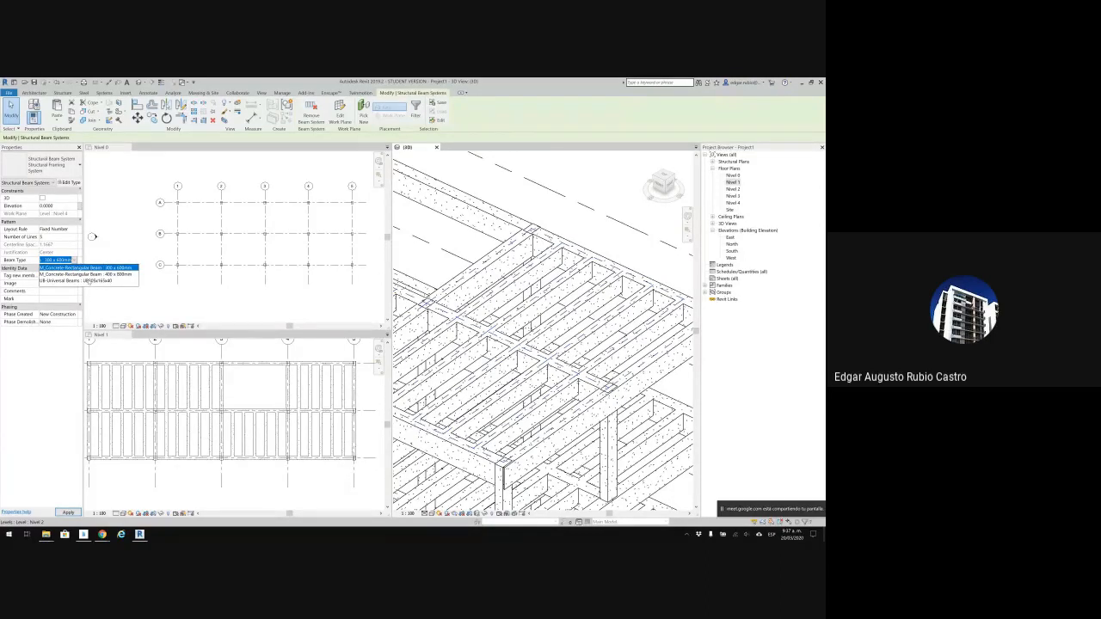
click(89, 280)
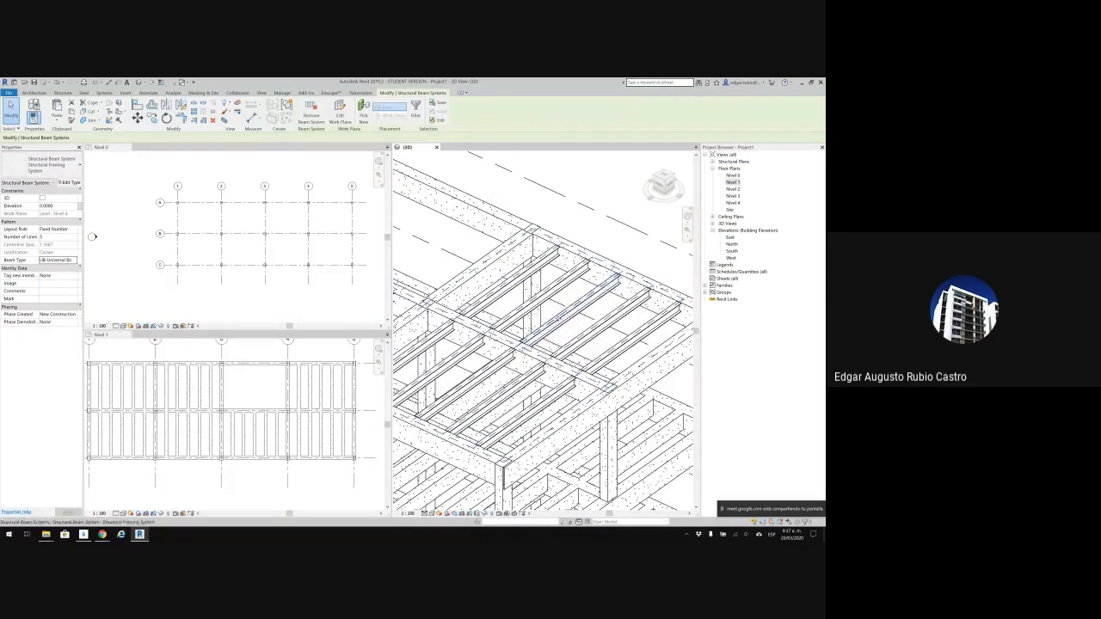
shift+middle_drag(564, 317, 594, 223)
scroll(595, 238, down, 3)
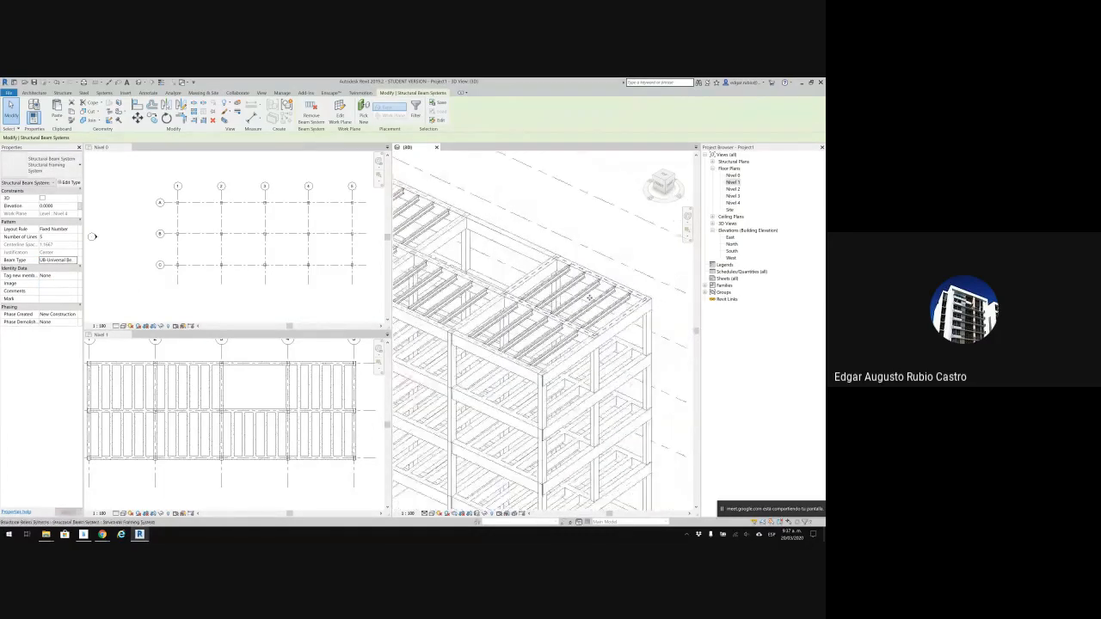
shift+middle_drag(594, 365, 556, 353)
scroll(612, 280, down, 3)
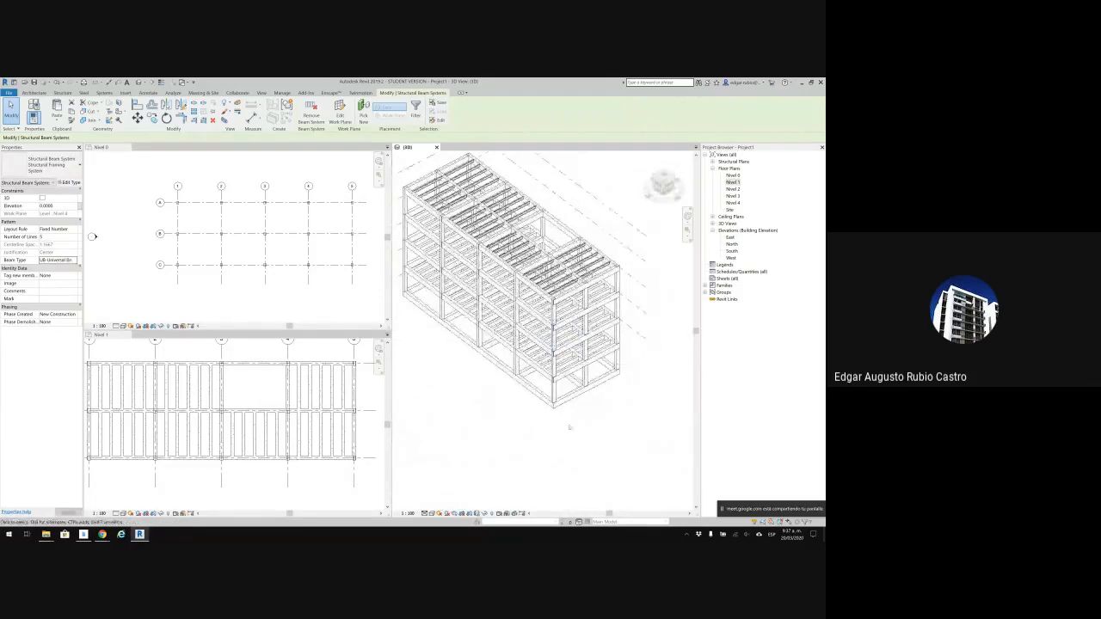
Deselect the beam systems and open the East building elevation.
click(569, 424)
scroll(465, 399, down, 3)
scroll(467, 398, up, 5)
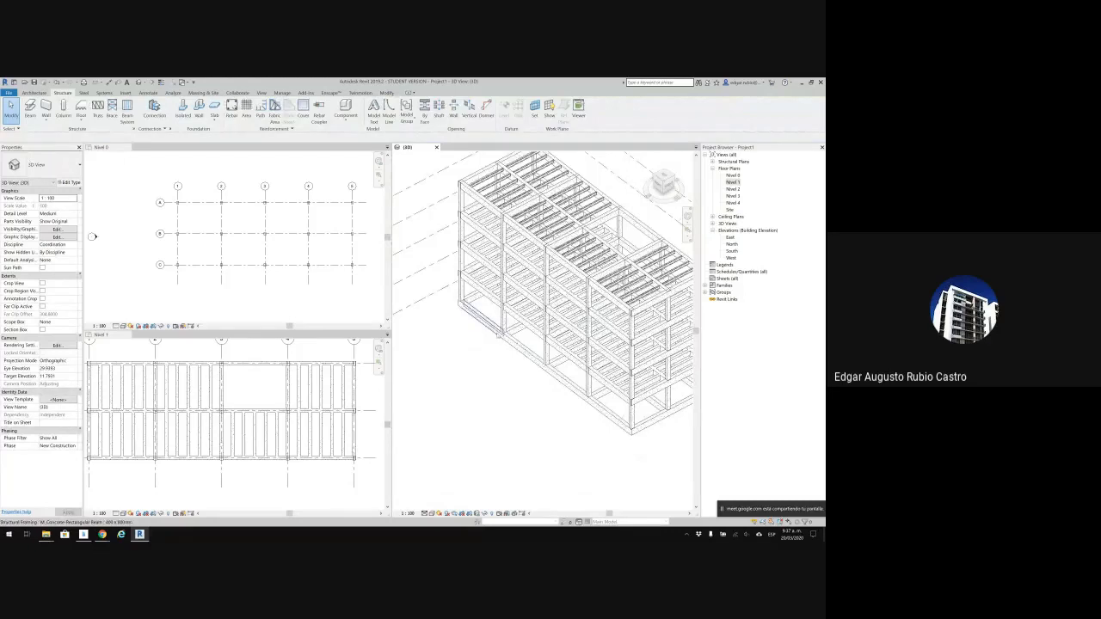
shift+middle_drag(520, 314, 406, 387)
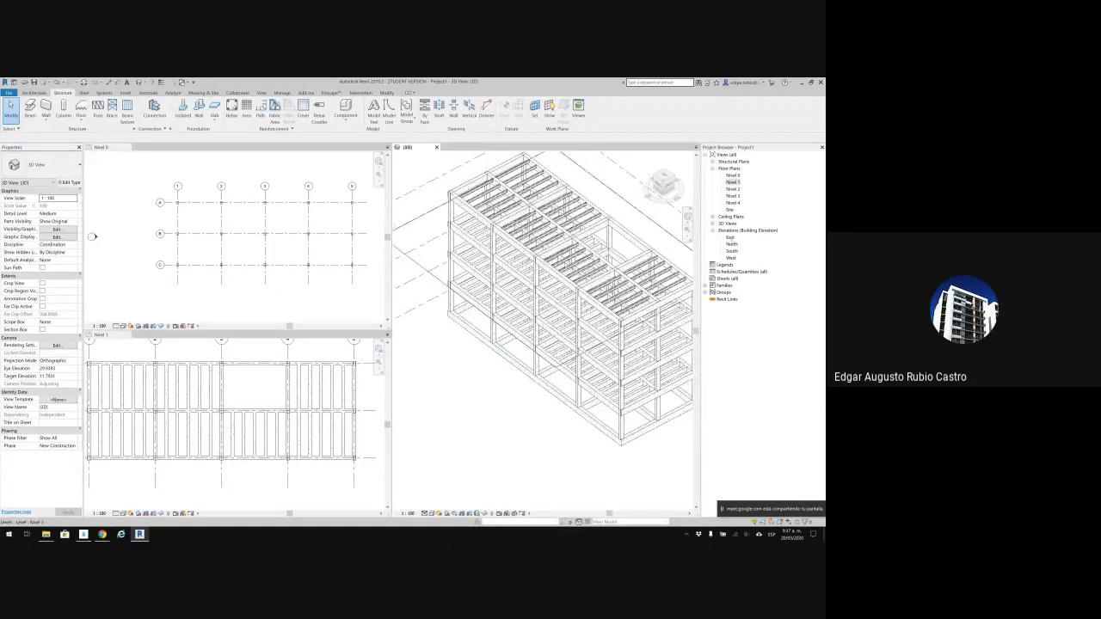
click(729, 238)
double_click(729, 238)
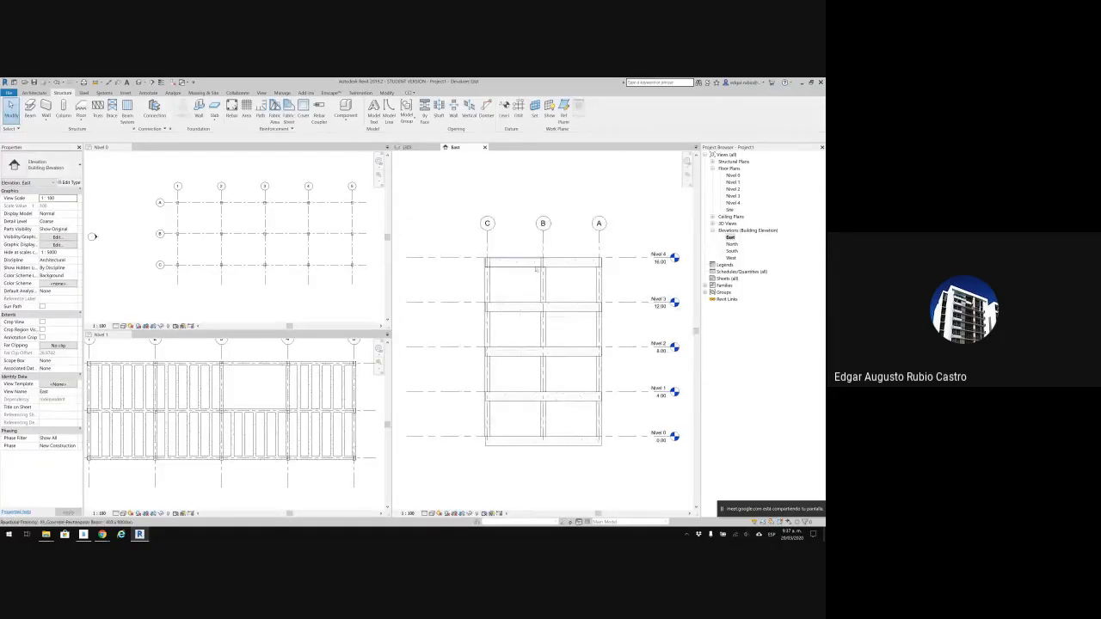
middle_drag(567, 428, 539, 405)
scroll(541, 373, down, 1)
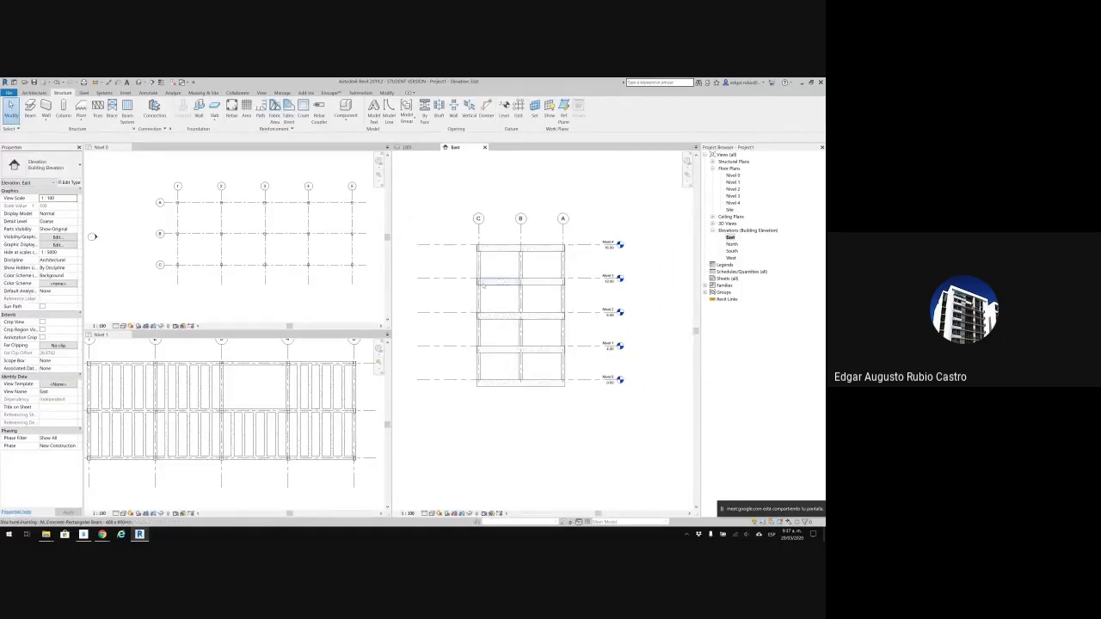
Tile the open views so the East elevation, Nivel 1 plan, 3D view and Nivel 0 plan show together.
key(w)
key(t)
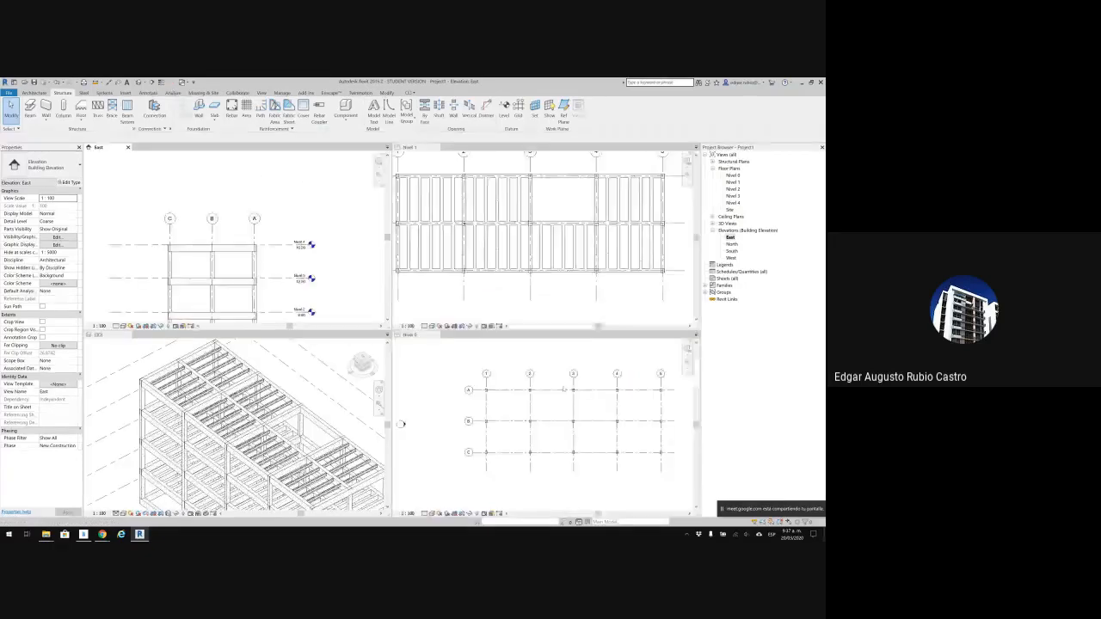
scroll(294, 247, down, 1)
middle_drag(294, 247, 297, 206)
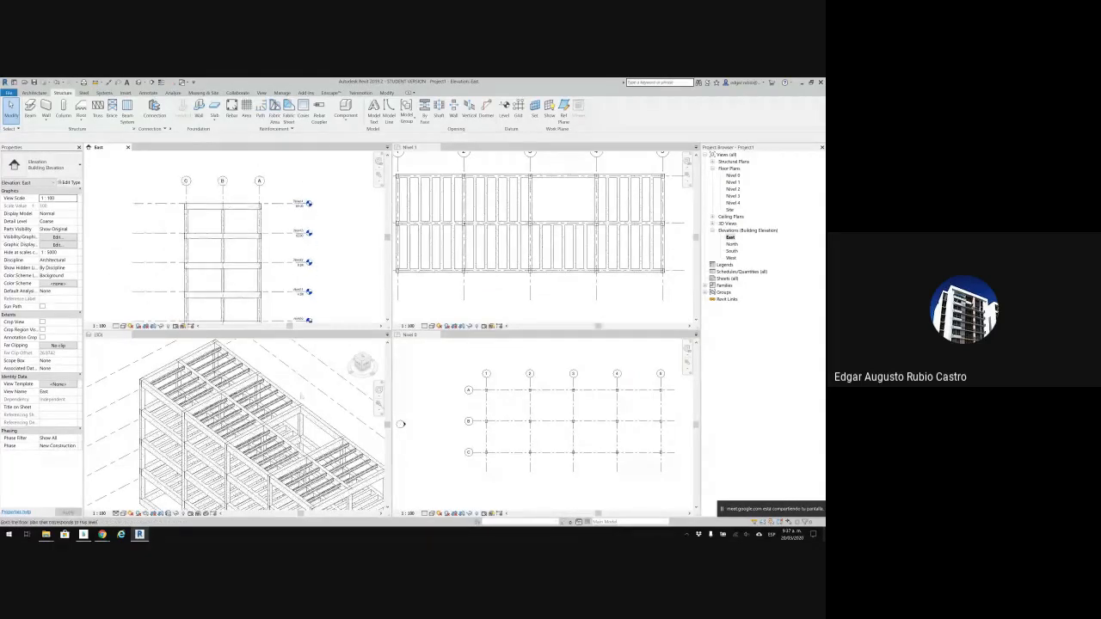
scroll(311, 392, down, 2)
middle_drag(310, 392, 289, 351)
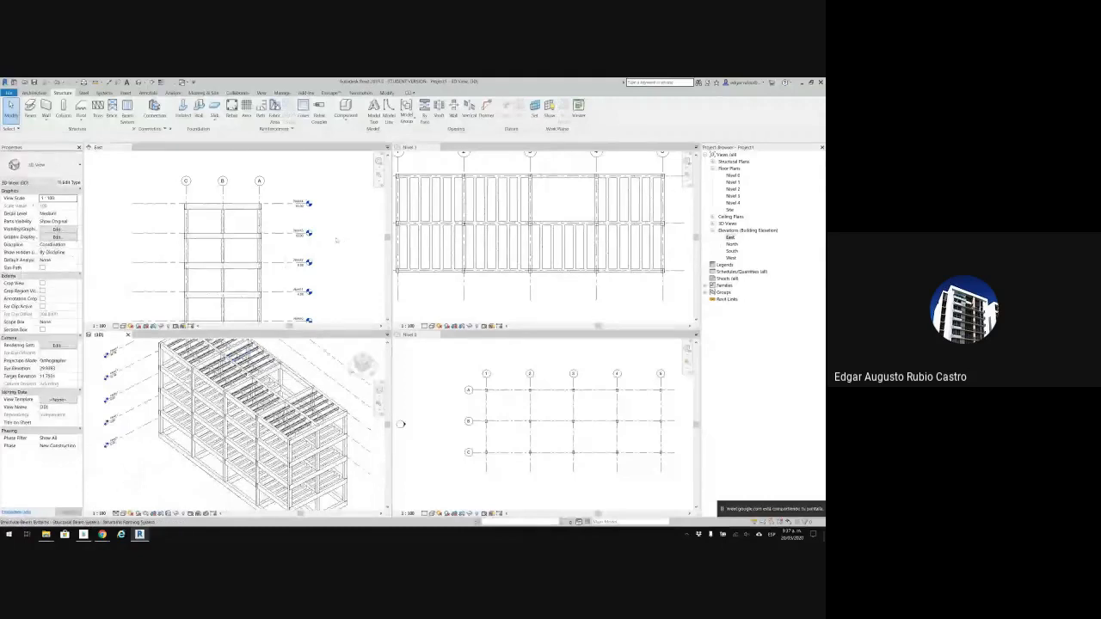
Add a level below Nivel 0 in the East elevation by picking the Nivel 0 line with an offset of 2.
scroll(326, 282, down, 1)
middle_drag(297, 311, 311, 217)
scroll(305, 265, up, 1)
middle_drag(304, 269, 307, 289)
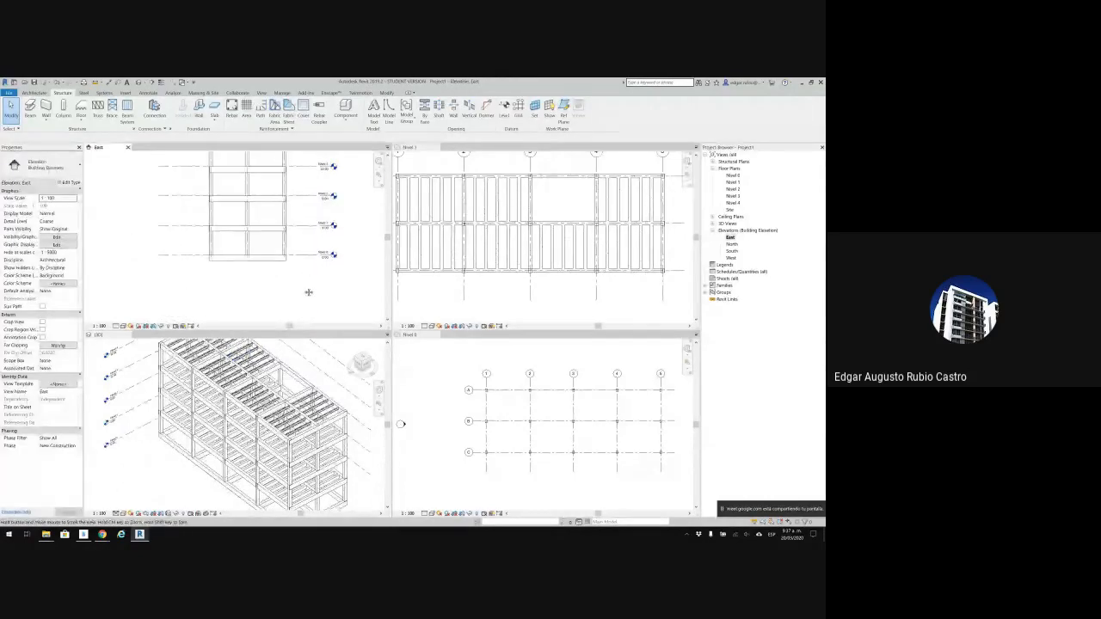
key(l)
key(l)
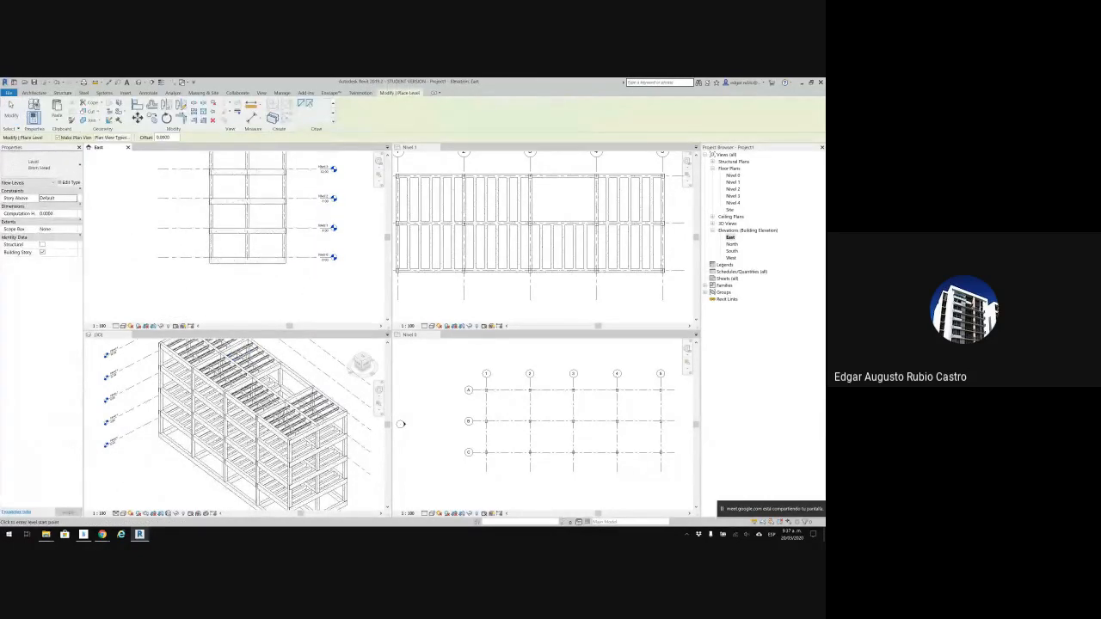
scroll(211, 176, up, 2)
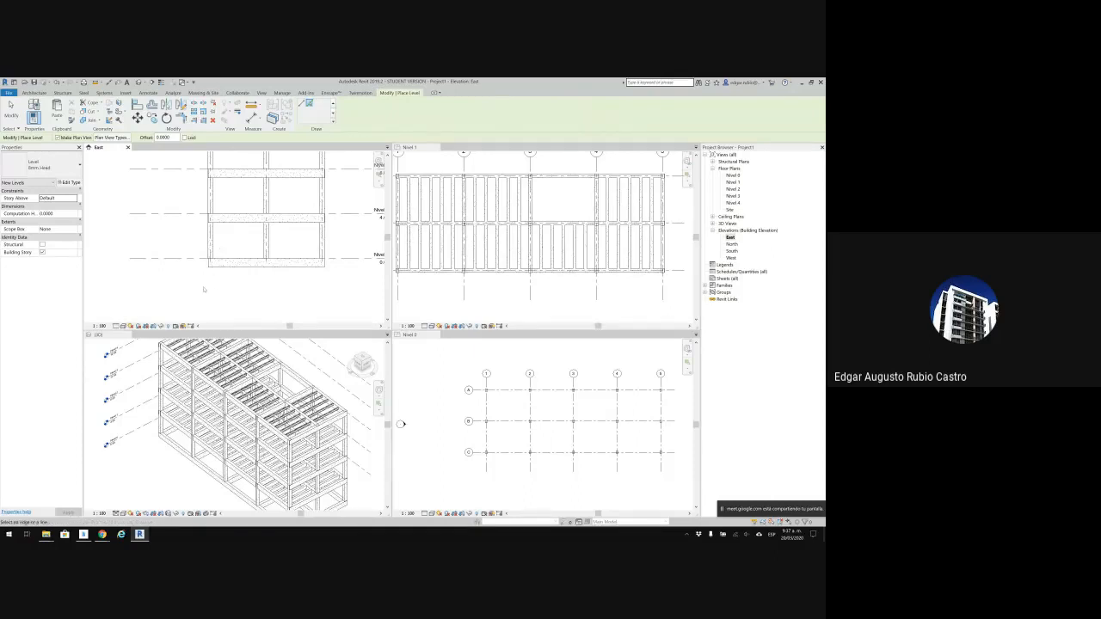
scroll(220, 304, down, 2)
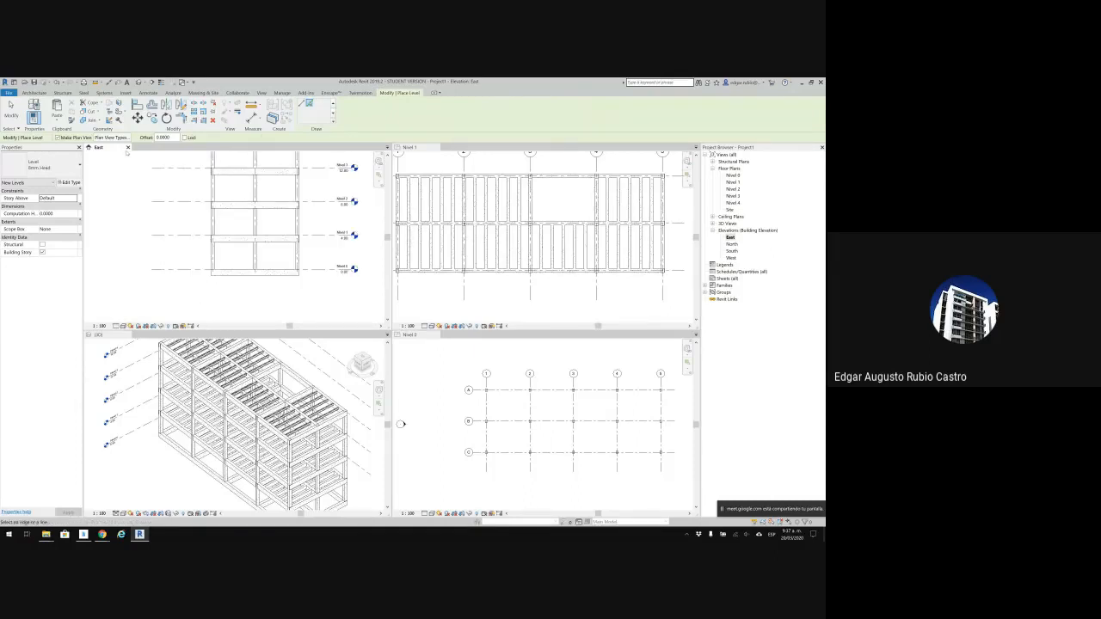
drag(171, 136, 142, 138)
text(2)
click(166, 274)
scroll(286, 314, up, 1)
key(Escape)
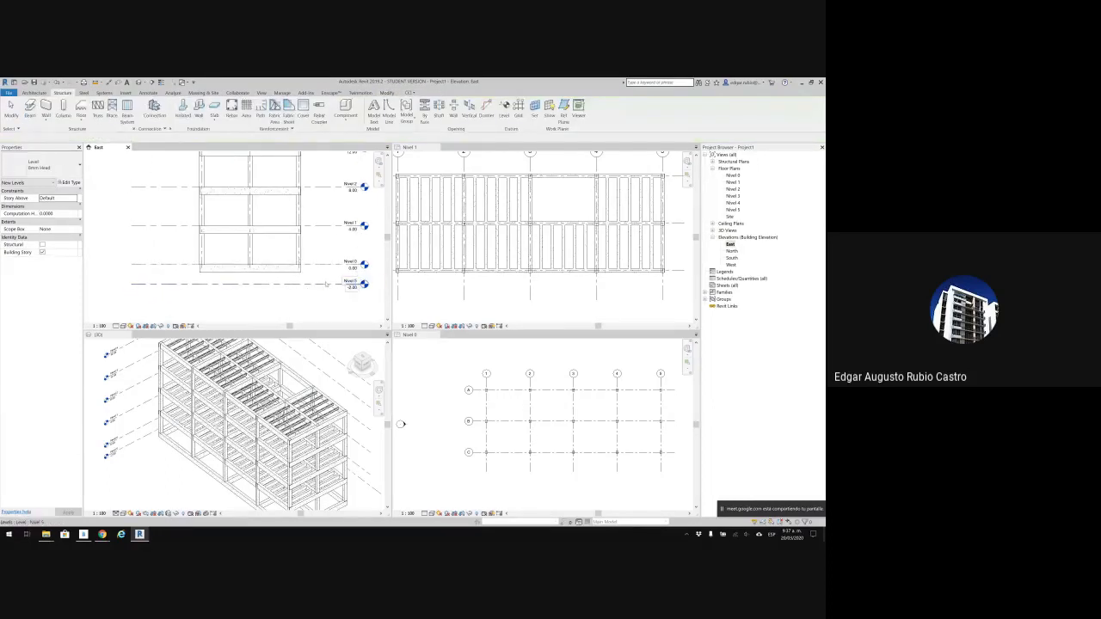
Rename the new level below Nivel 0 as CIM, including its matching plan view.
click(326, 284)
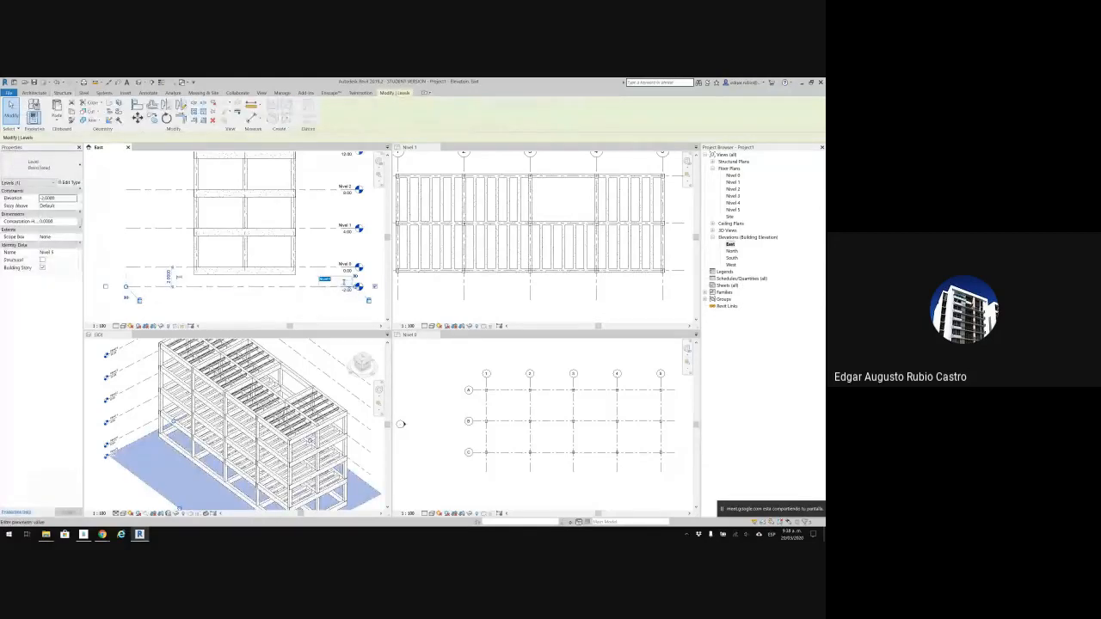
text(CIM)
key(Return)
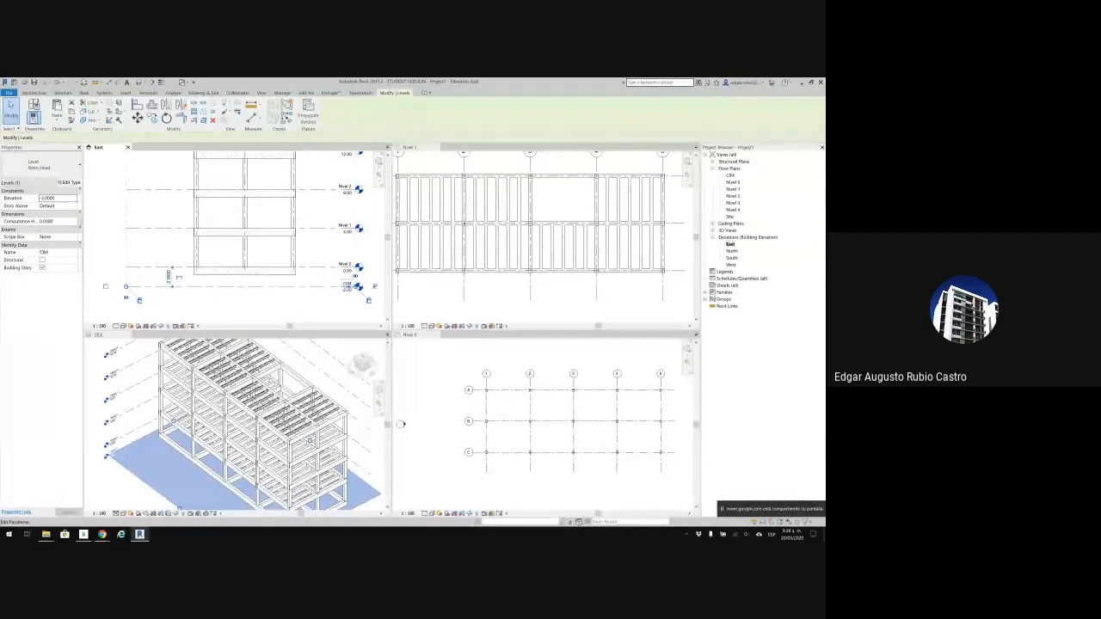
key(Escape)
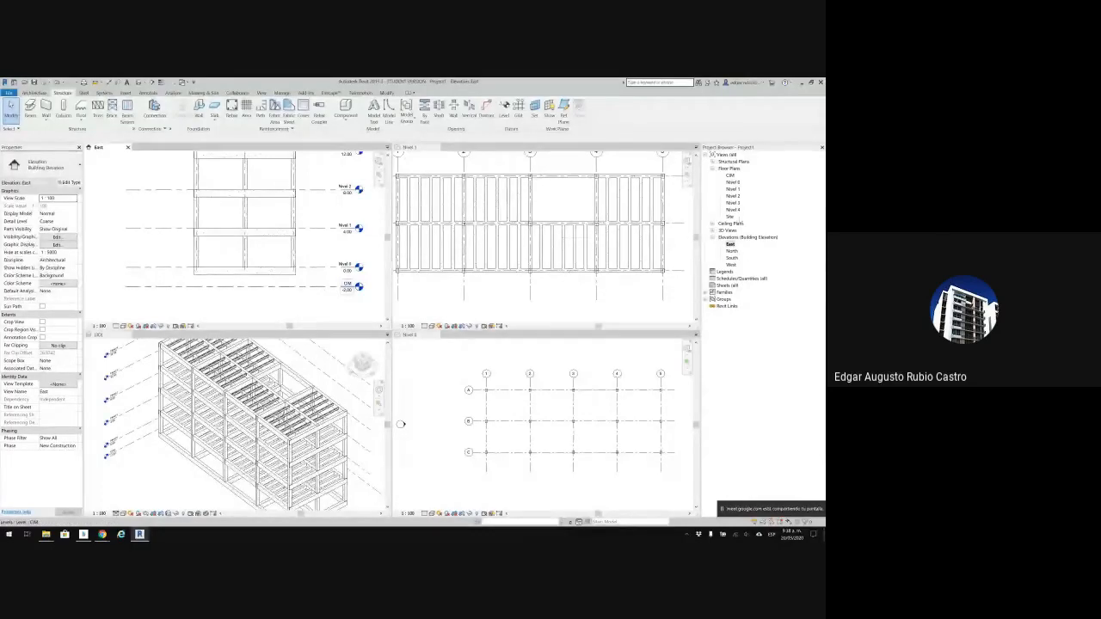
Open the Nivel 0 floor plan and the CIM floor plan to compare their grids.
double_click(732, 183)
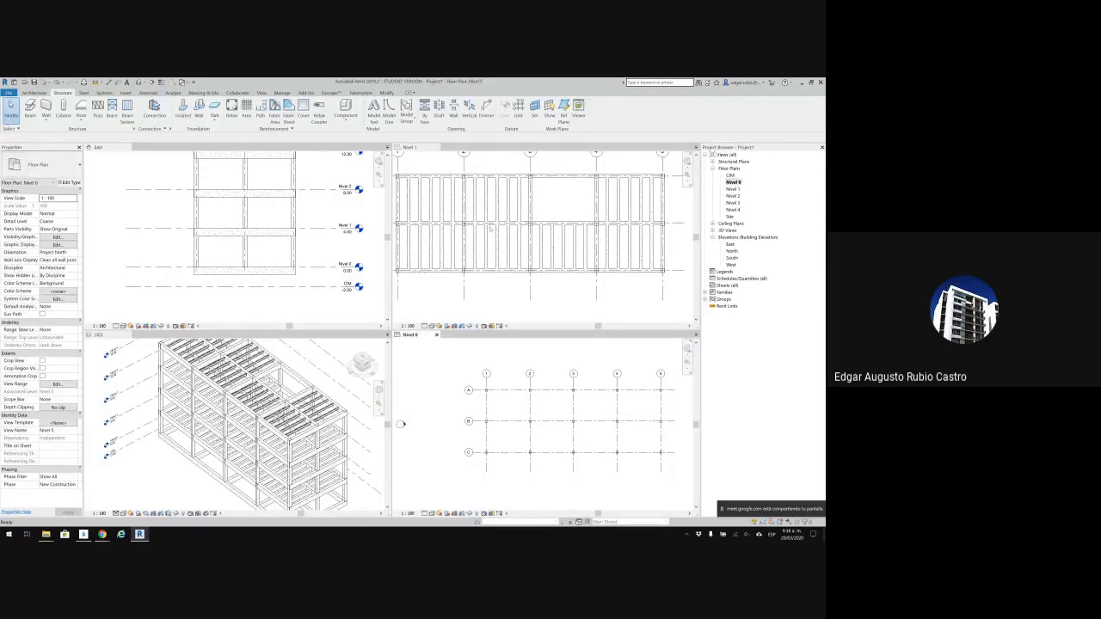
scroll(491, 224, down, 3)
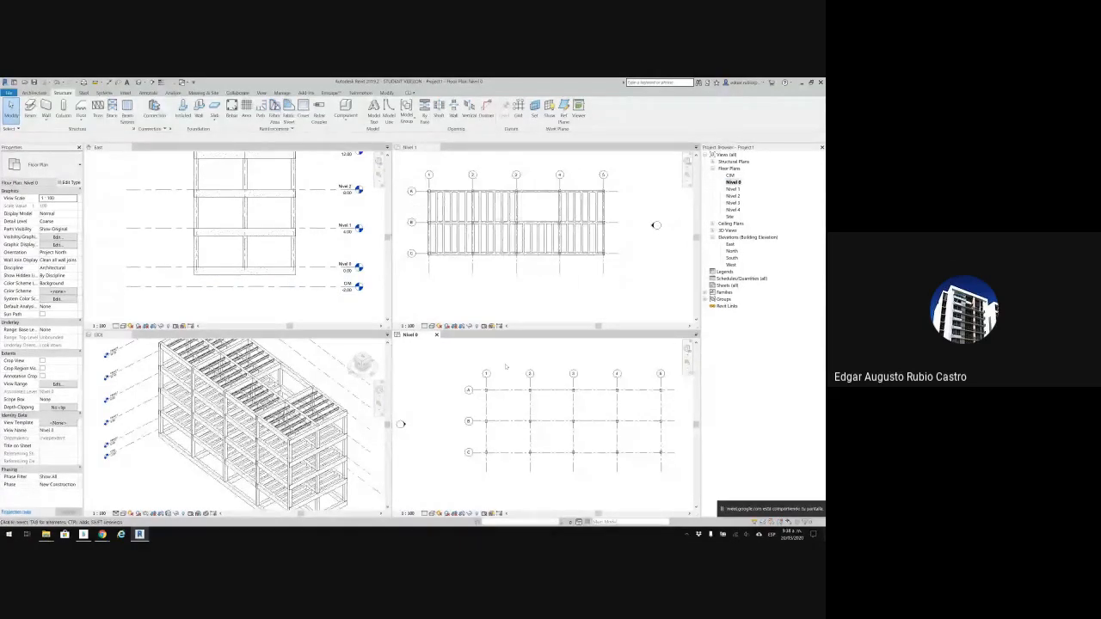
middle_drag(506, 429, 473, 424)
scroll(474, 424, down, 1)
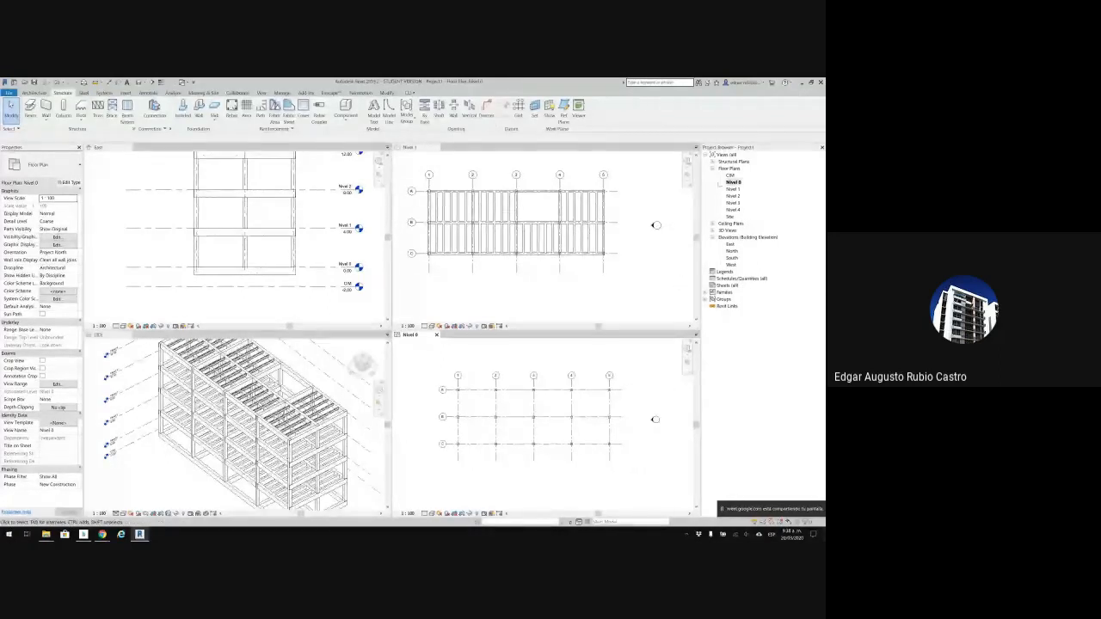
double_click(731, 176)
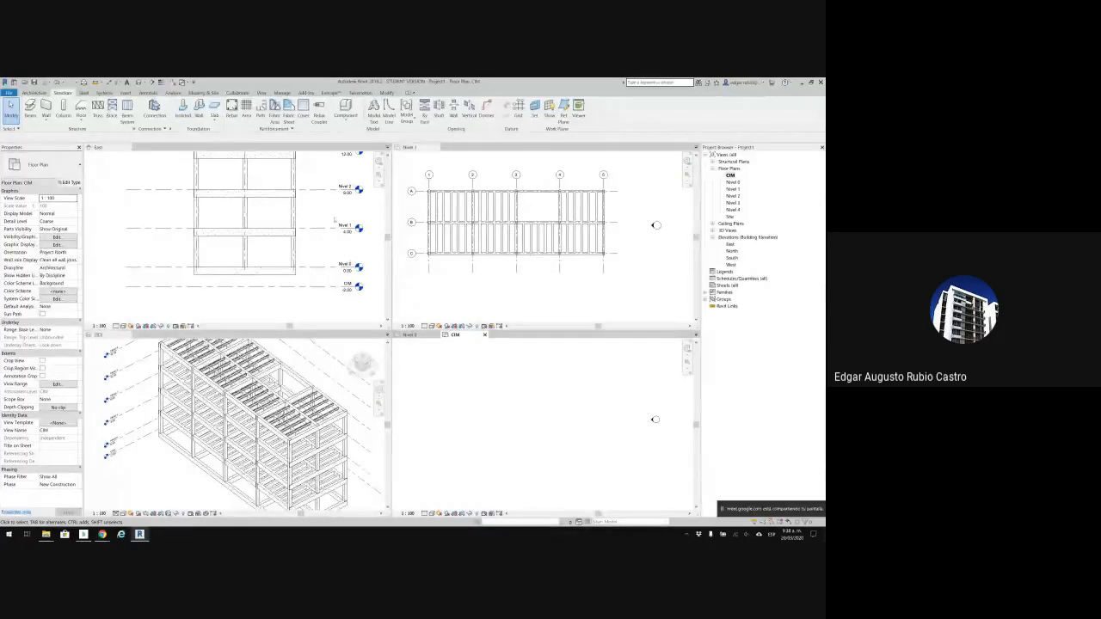
Extend grid lines A, B and C down past the CIM level in the East elevation.
scroll(320, 209, down, 3)
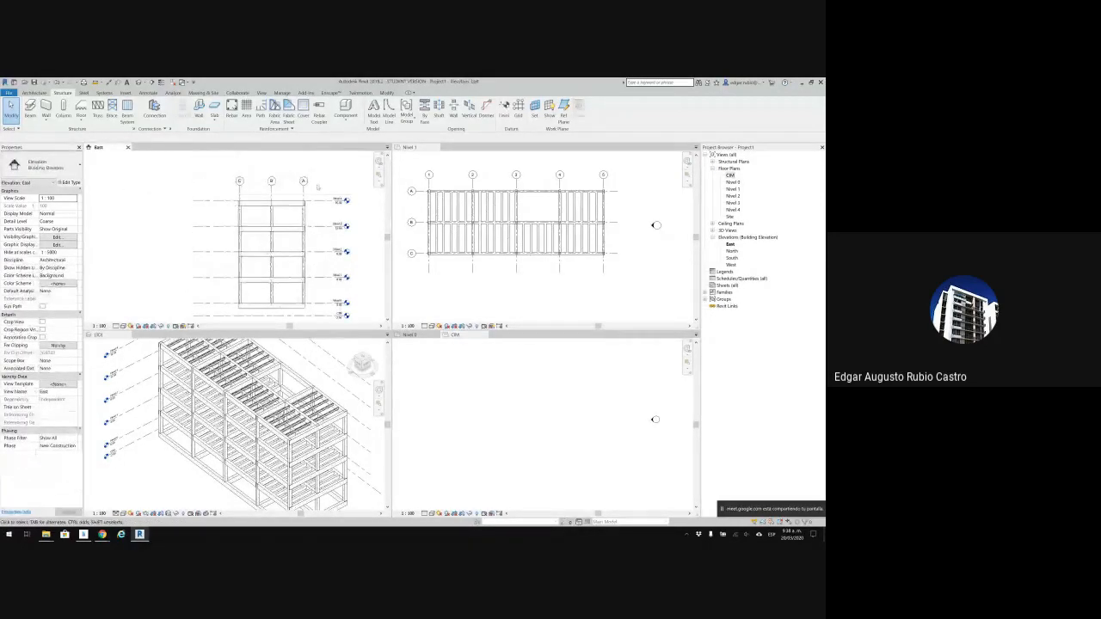
click(303, 191)
scroll(318, 258, up, 3)
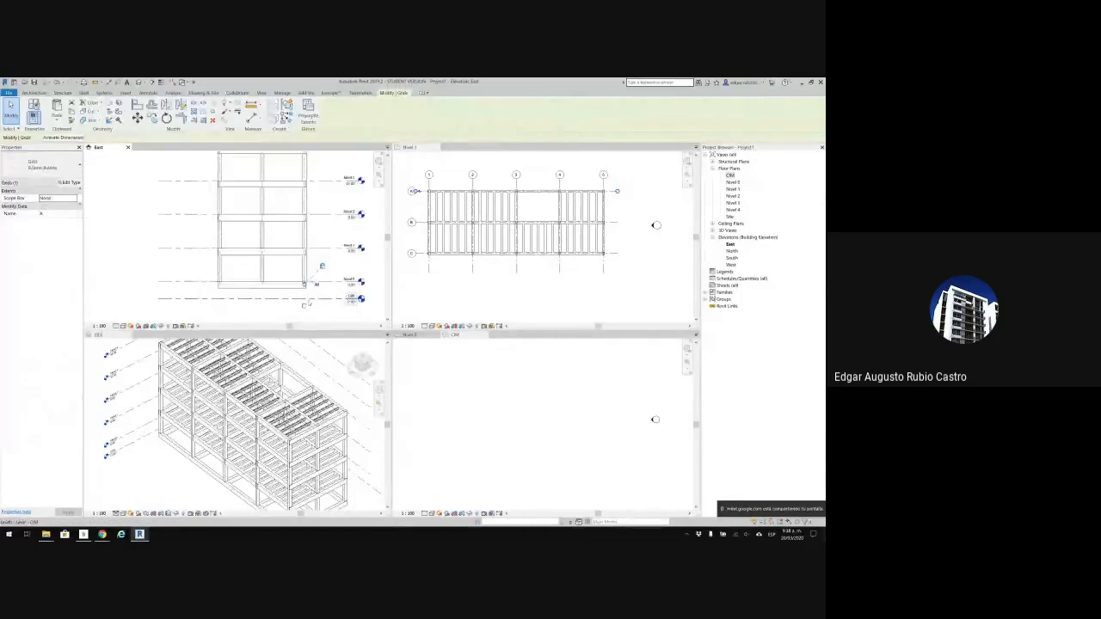
scroll(322, 265, up, 4)
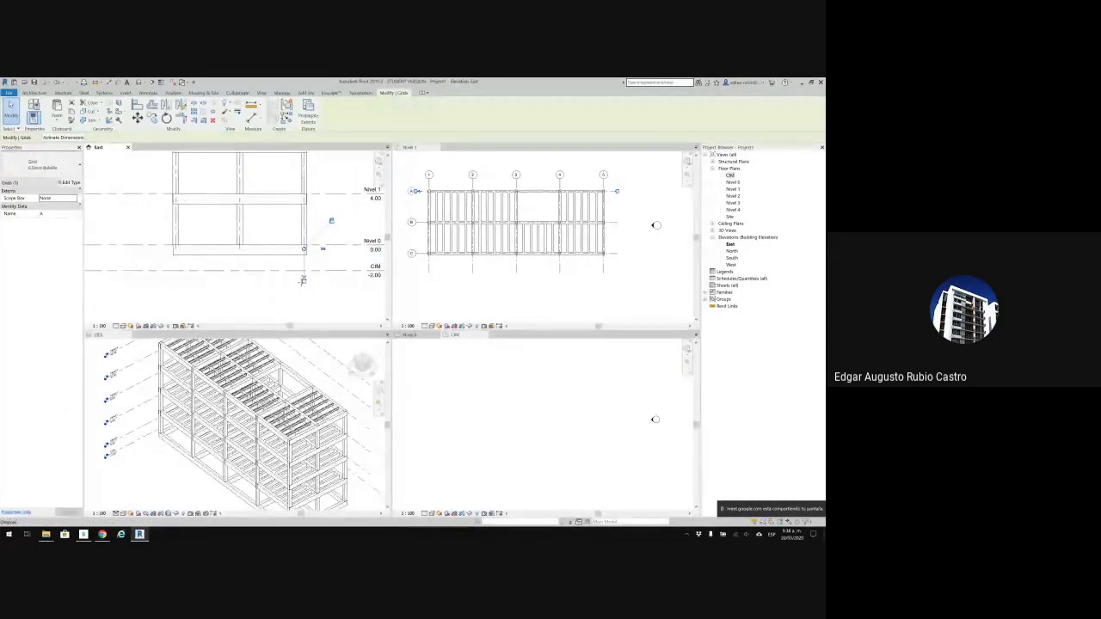
drag(304, 248, 303, 289)
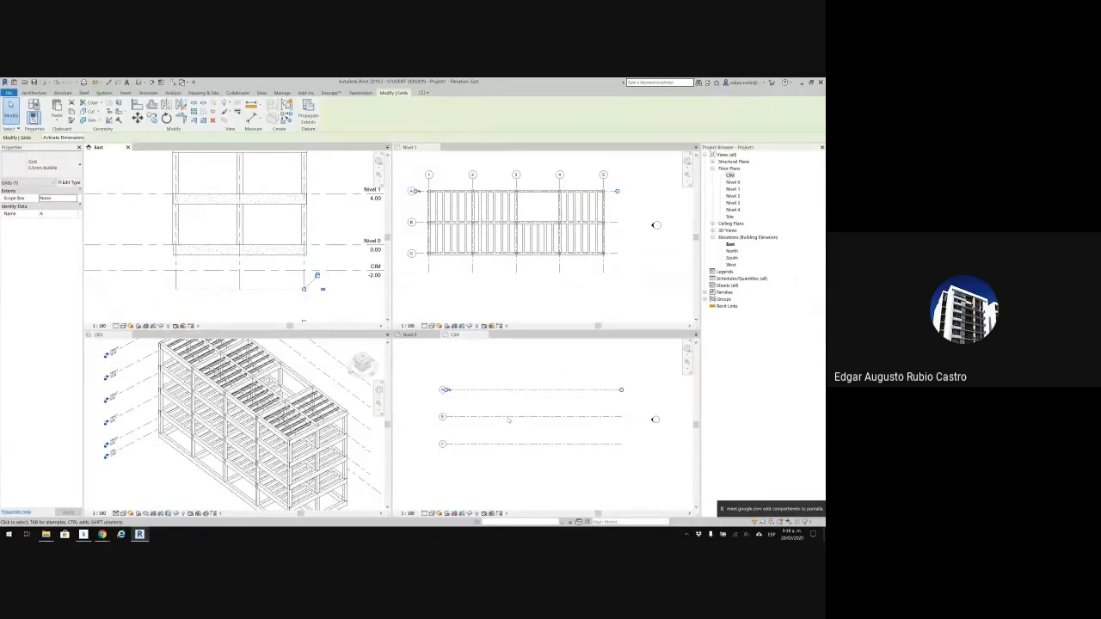
click(325, 262)
scroll(319, 263, down, 3)
middle_drag(315, 211, 305, 325)
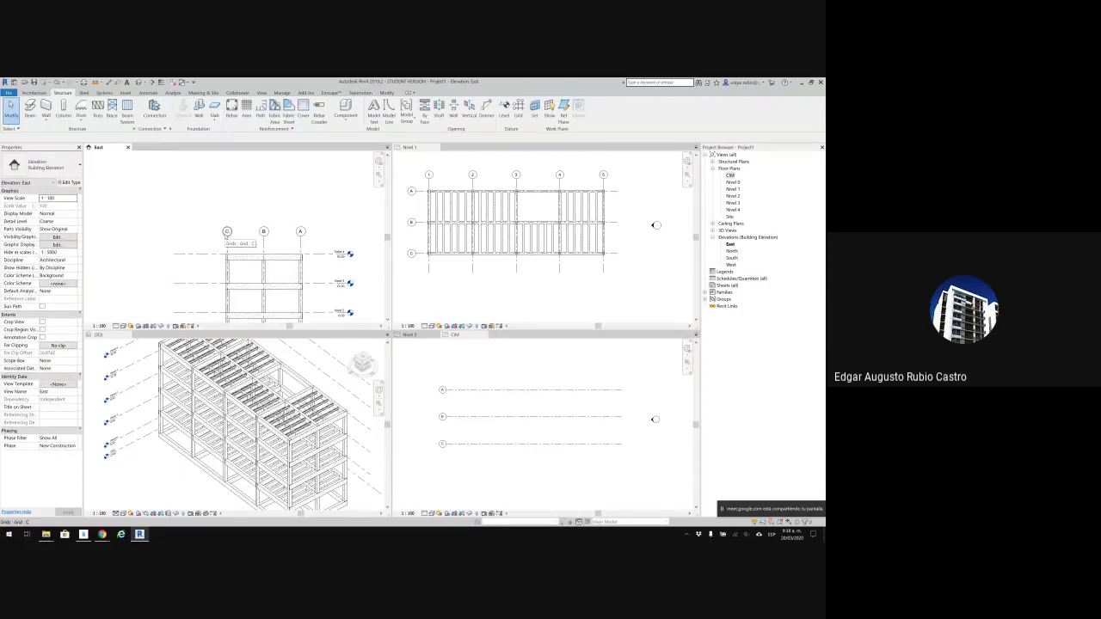
Open the North elevation and extend grid lines 1 to 5 down past the CIM level.
scroll(569, 242, down, 2)
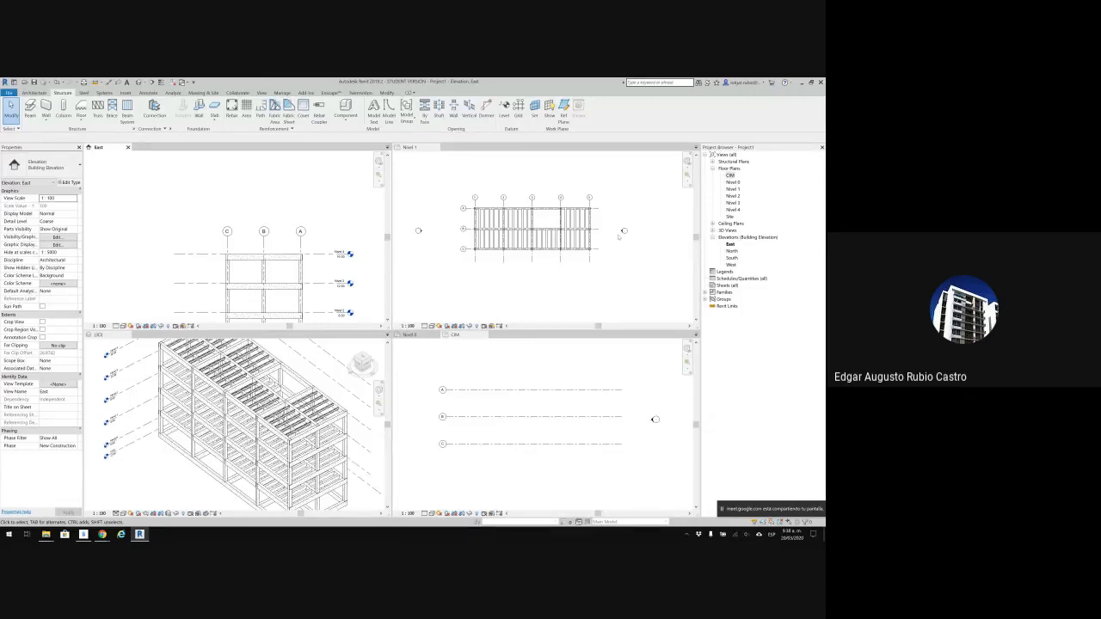
scroll(617, 237, down, 2)
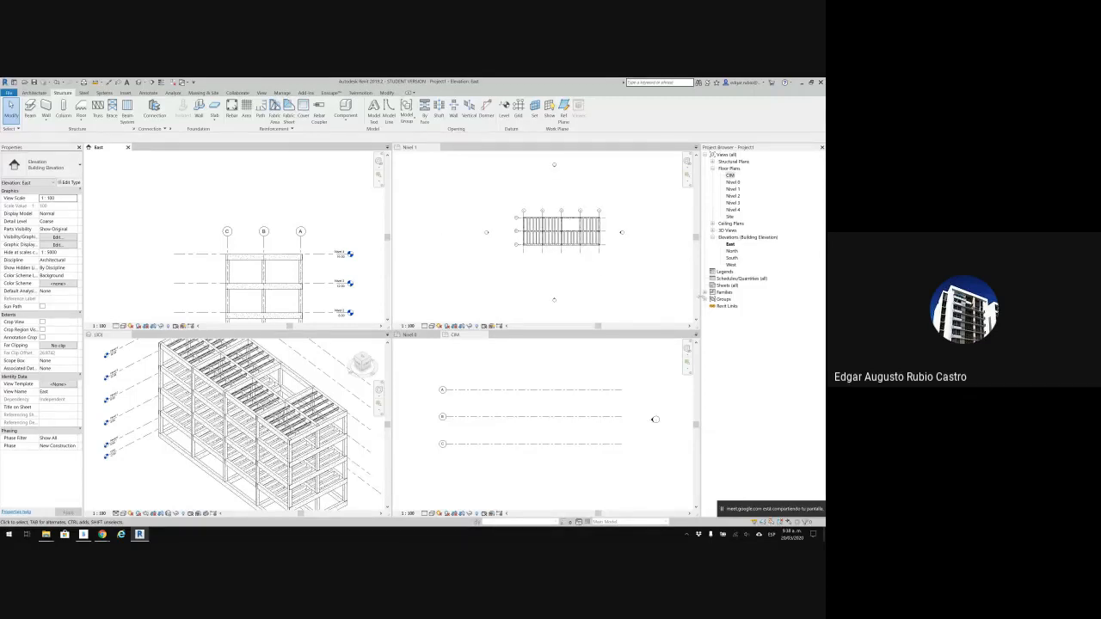
double_click(732, 250)
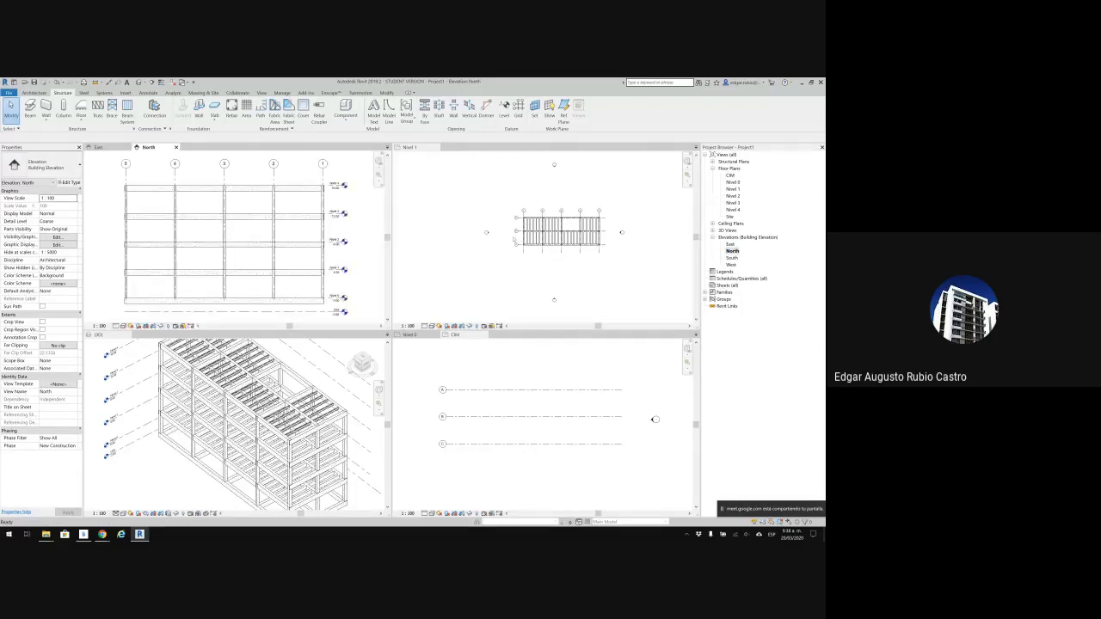
click(274, 173)
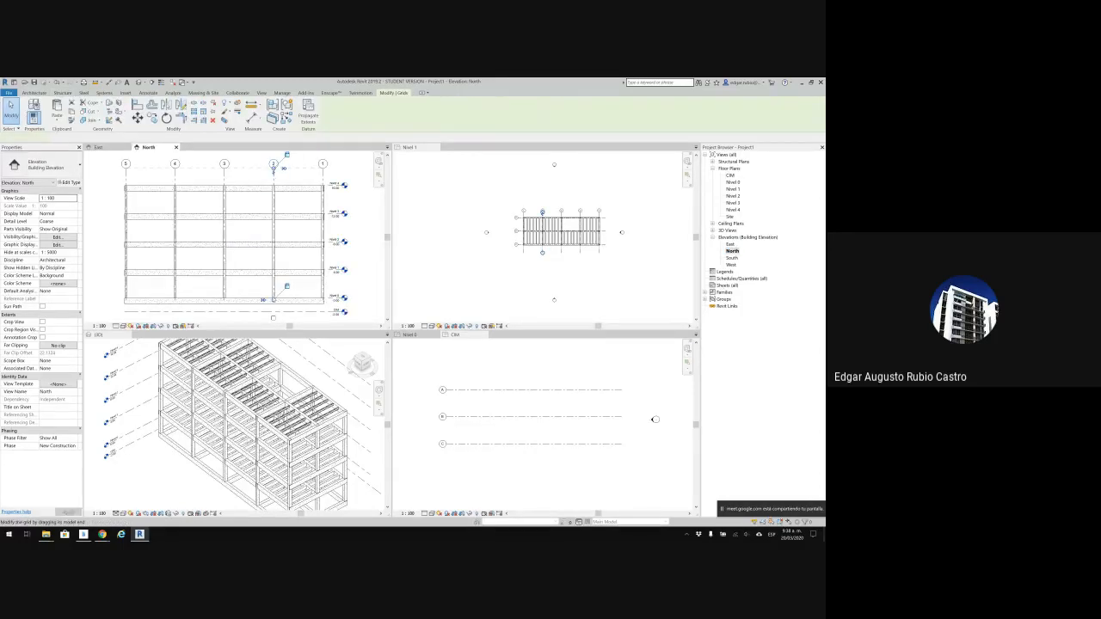
middle_drag(282, 290, 289, 268)
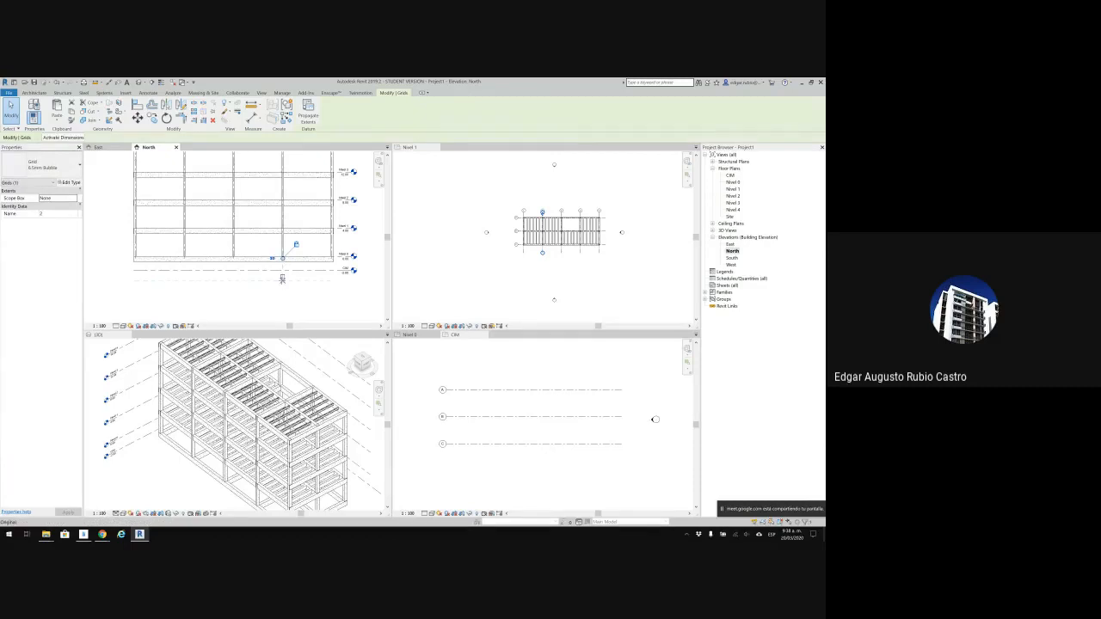
drag(282, 281, 282, 286)
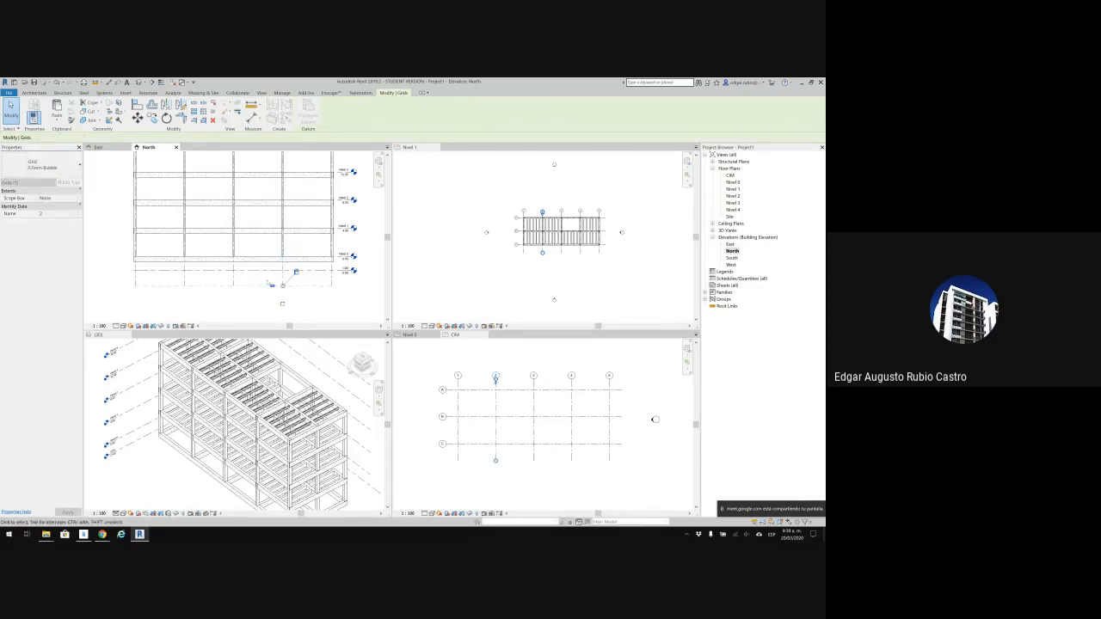
click(539, 414)
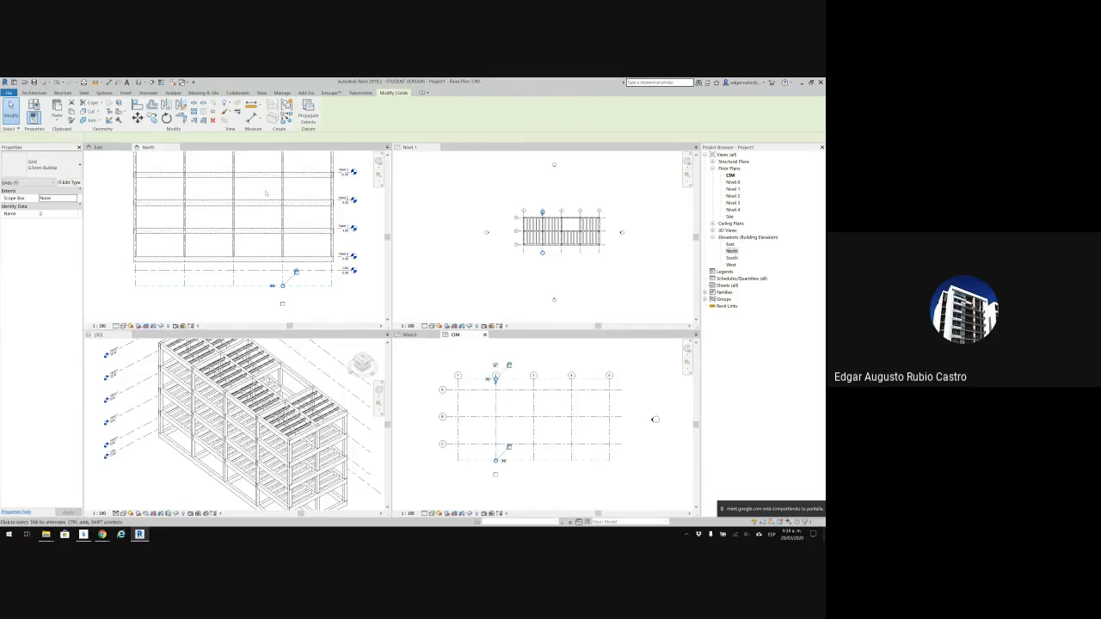
Close the North elevation and bring the Nivel 0 floor plan to the front.
click(177, 147)
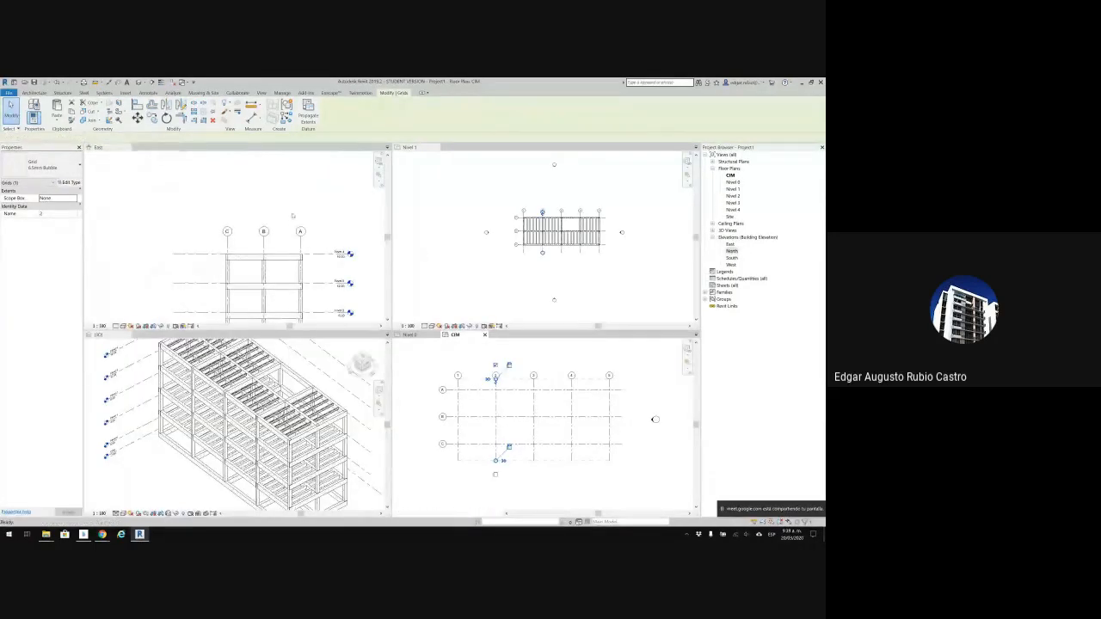
scroll(294, 216, down, 1)
middle_drag(310, 253, 306, 193)
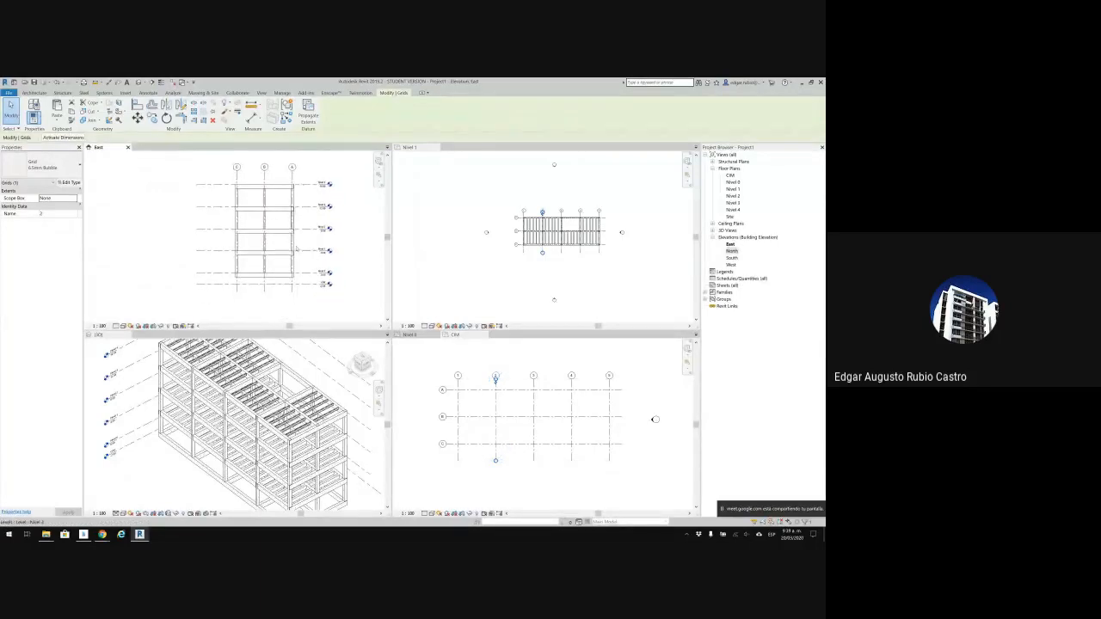
scroll(299, 292, up, 1)
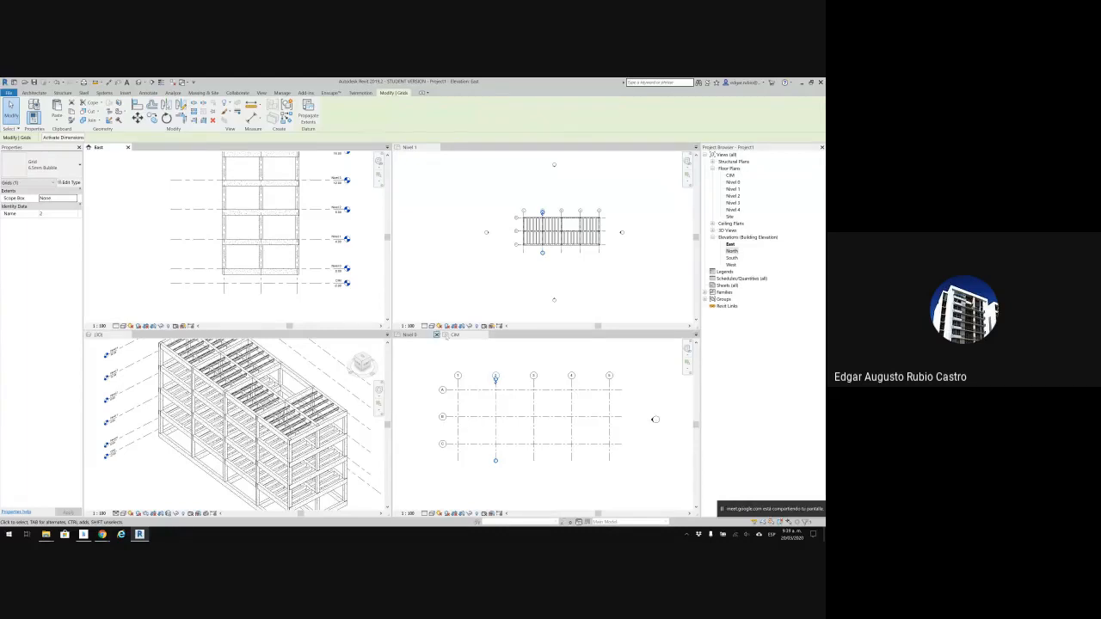
click(409, 334)
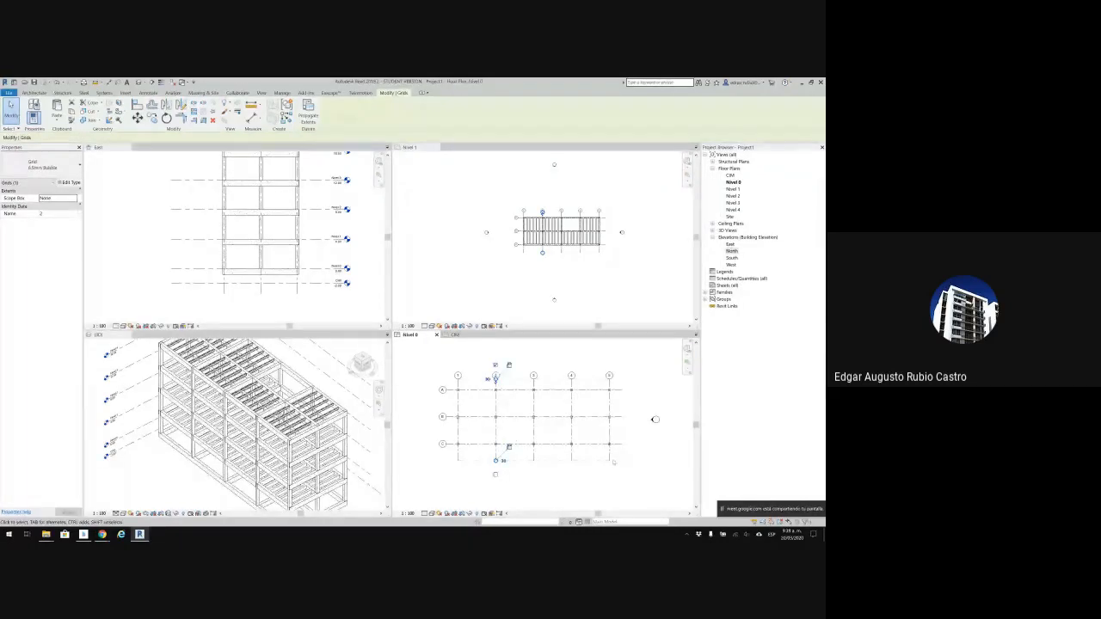
Select everything across the Nivel 0 plan's grid and filter the selection to structural columns only.
drag(632, 472, 429, 348)
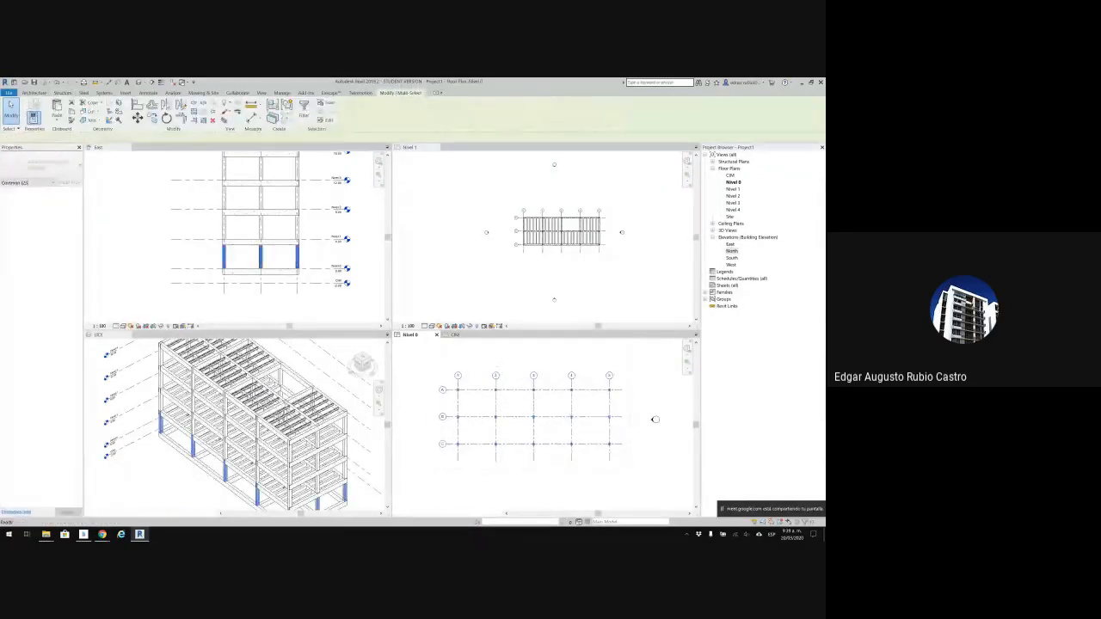
middle_drag(353, 443, 340, 398)
shift+middle_drag(310, 482, 324, 450)
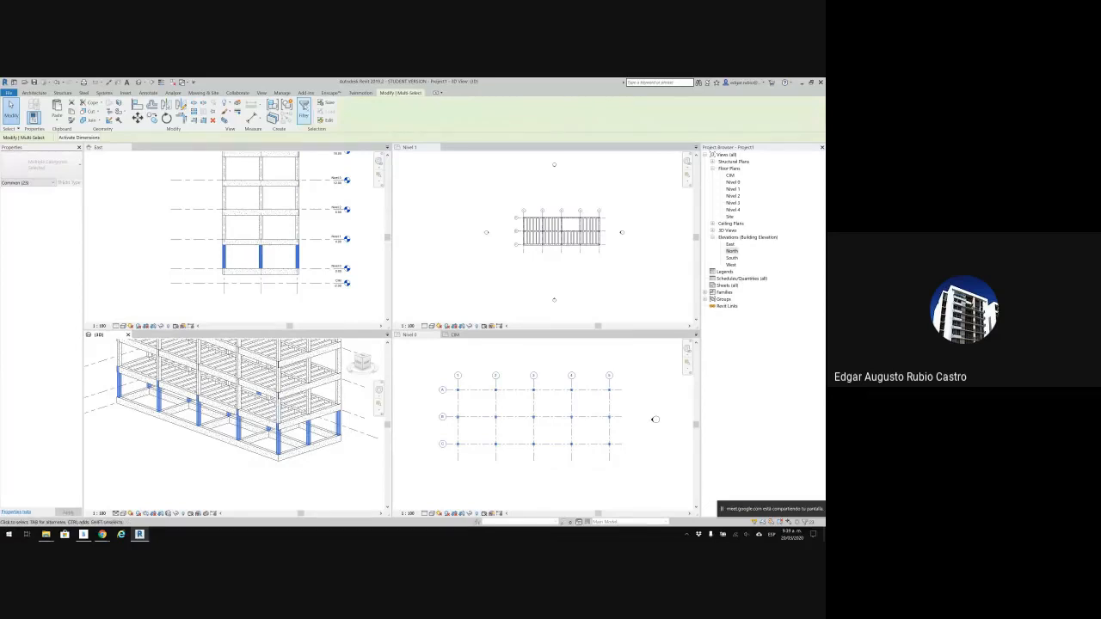
click(304, 110)
click(485, 207)
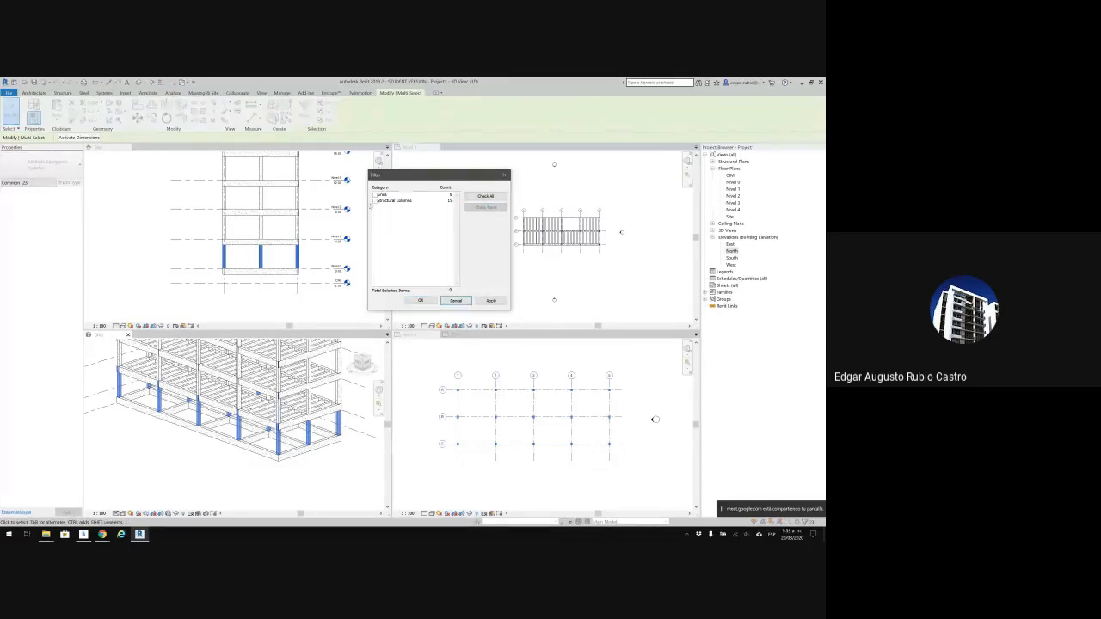
click(374, 200)
click(420, 300)
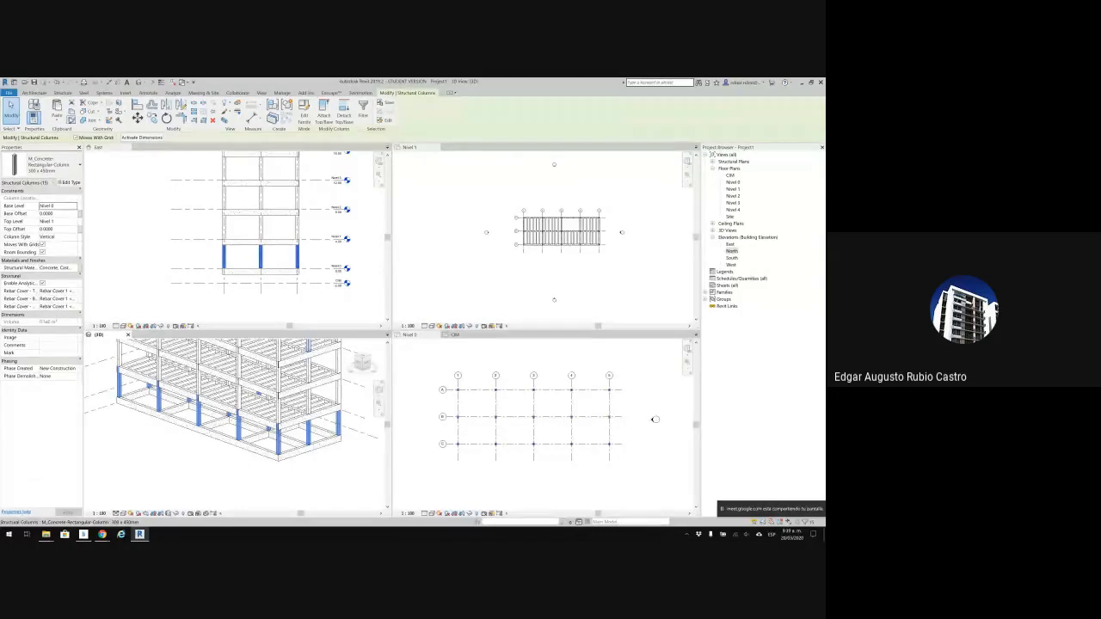
Copy the selected ground-storey columns and paste them aligned to the CIM level.
click(71, 112)
click(58, 119)
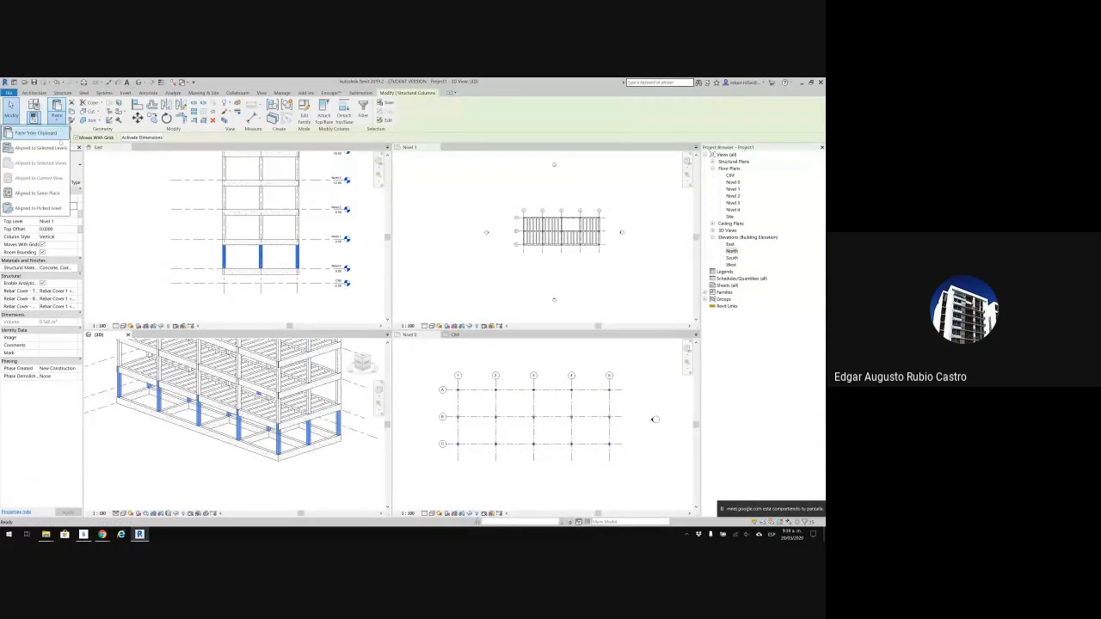
click(59, 150)
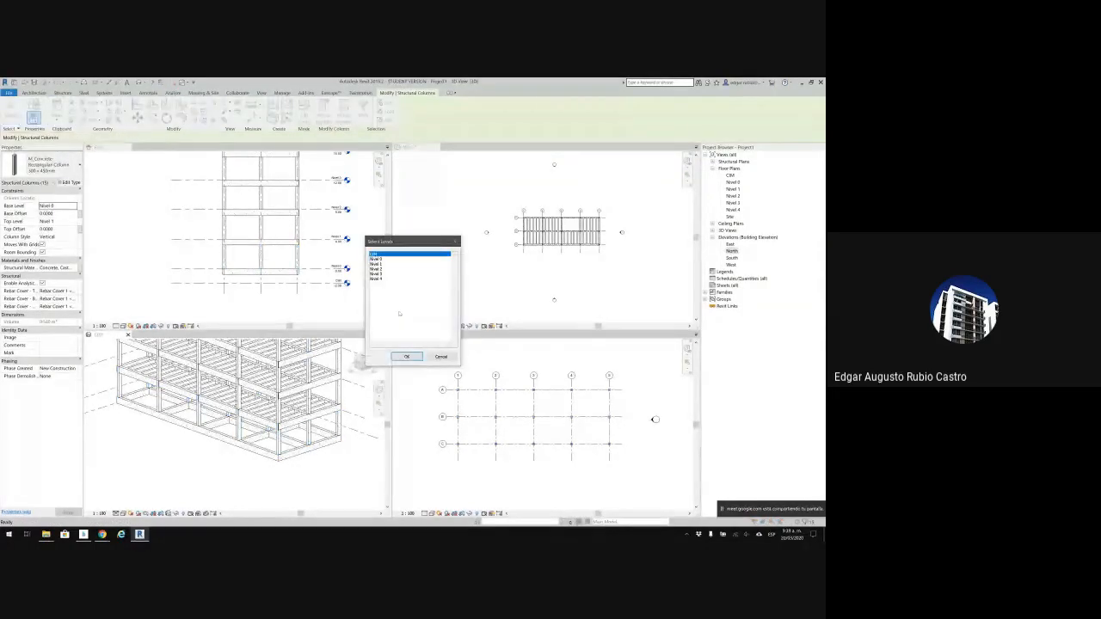
click(406, 356)
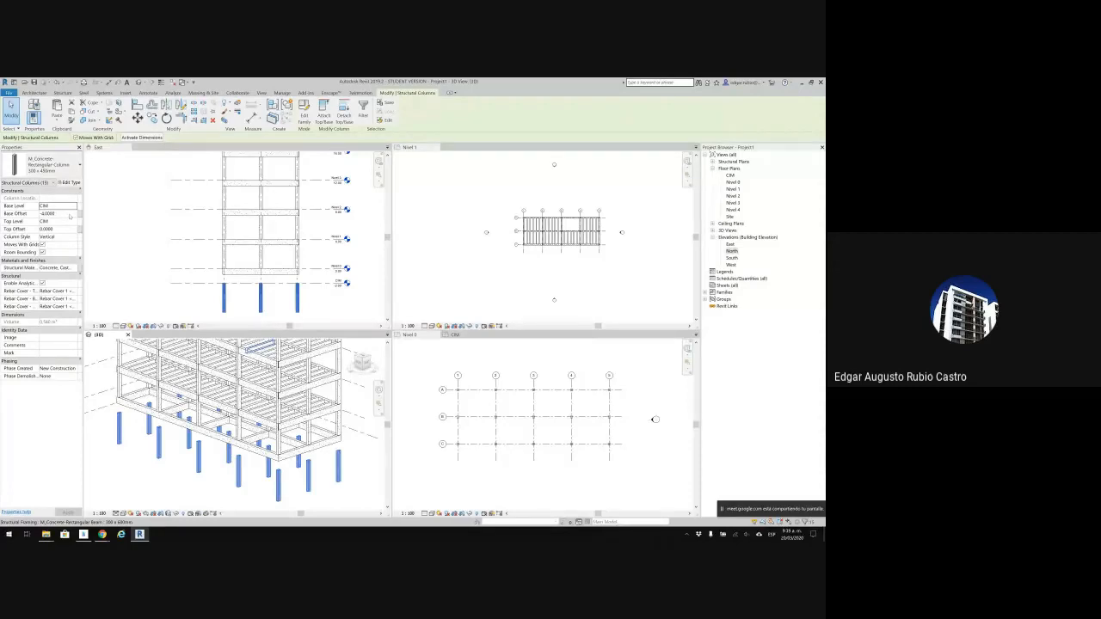
Set the pasted columns' top level to Nivel 0 and their base offset to 0.
click(75, 223)
click(75, 223)
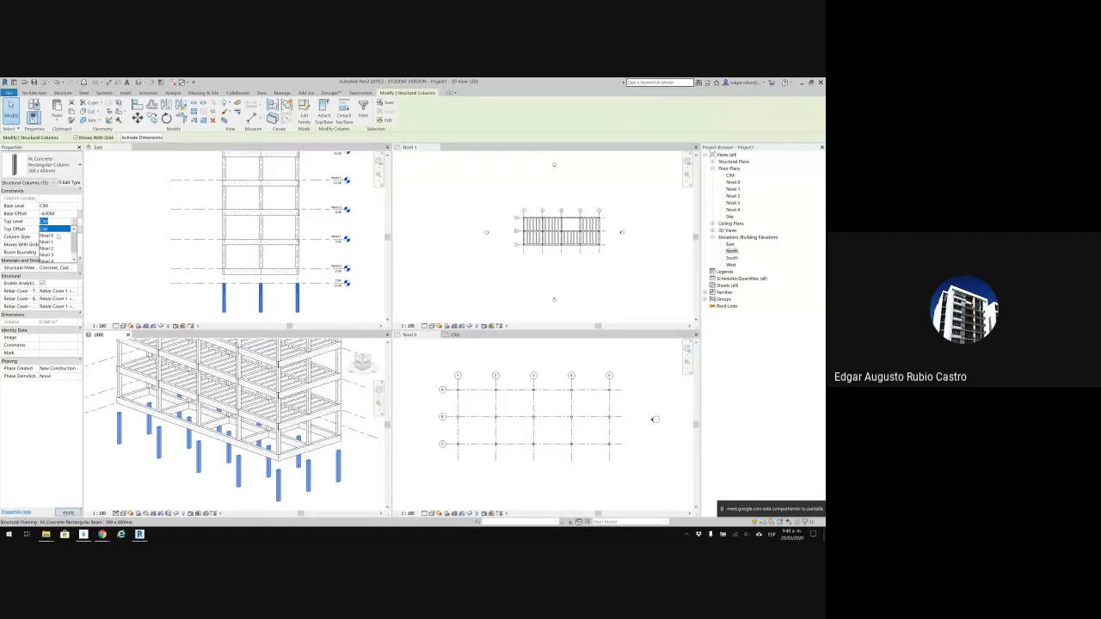
click(60, 236)
click(65, 213)
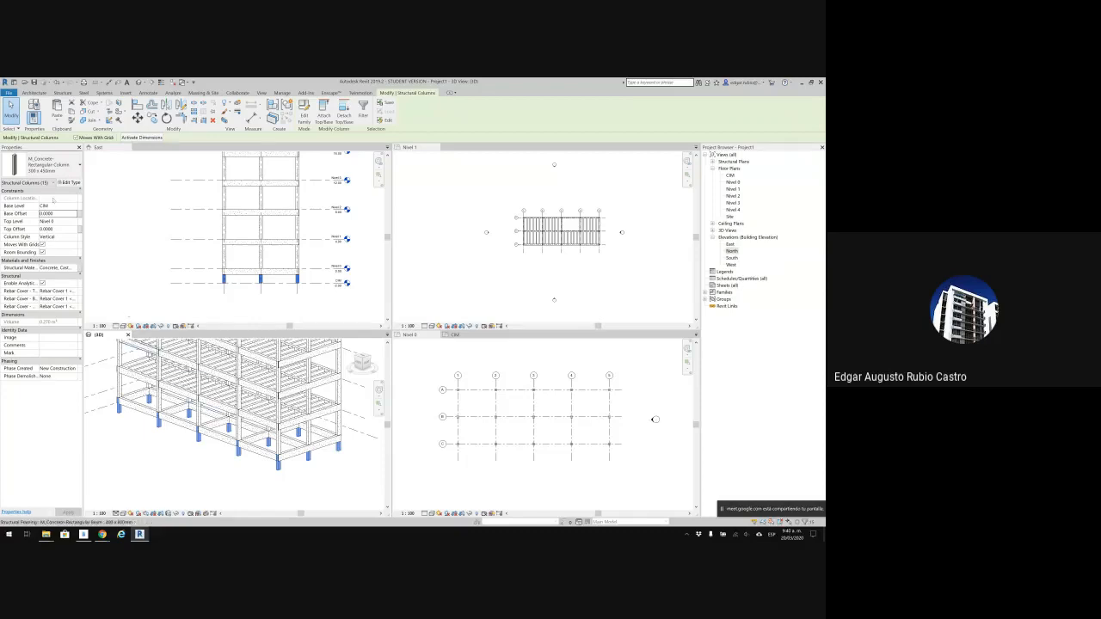
Change the foundation columns' type to the 600 x 750mm concrete rectangular column.
click(47, 165)
click(36, 206)
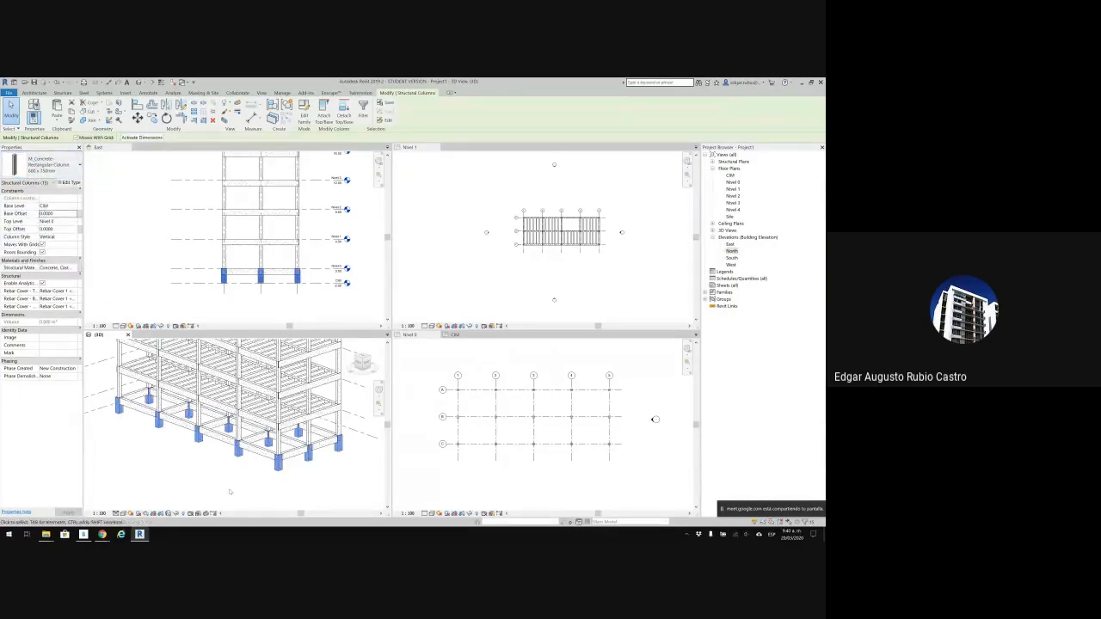
scroll(302, 476, up, 3)
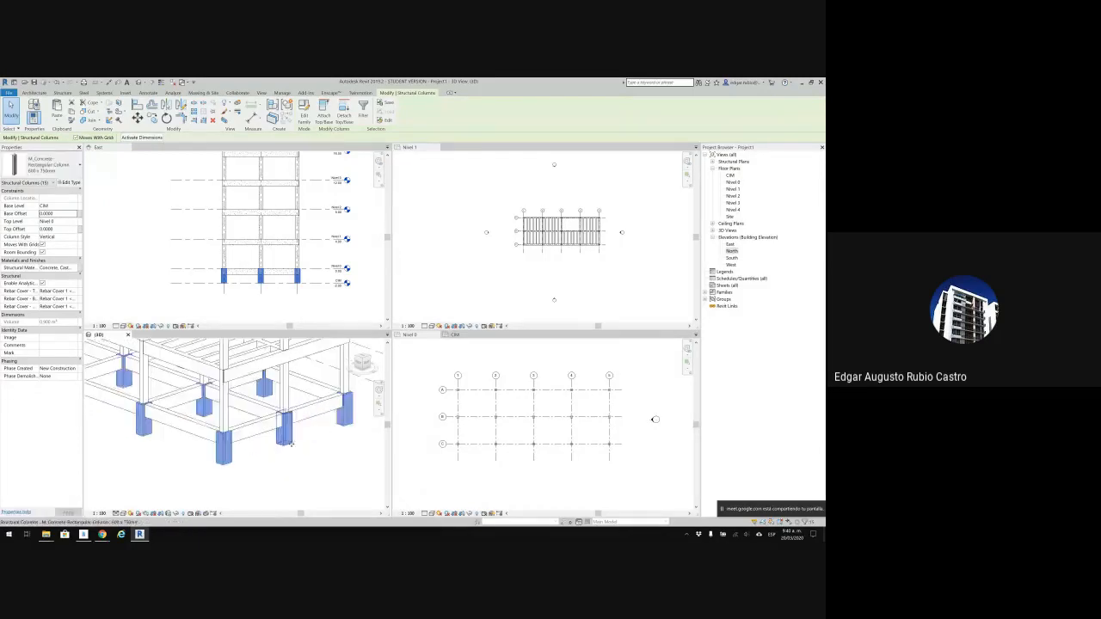
scroll(294, 477, up, 2)
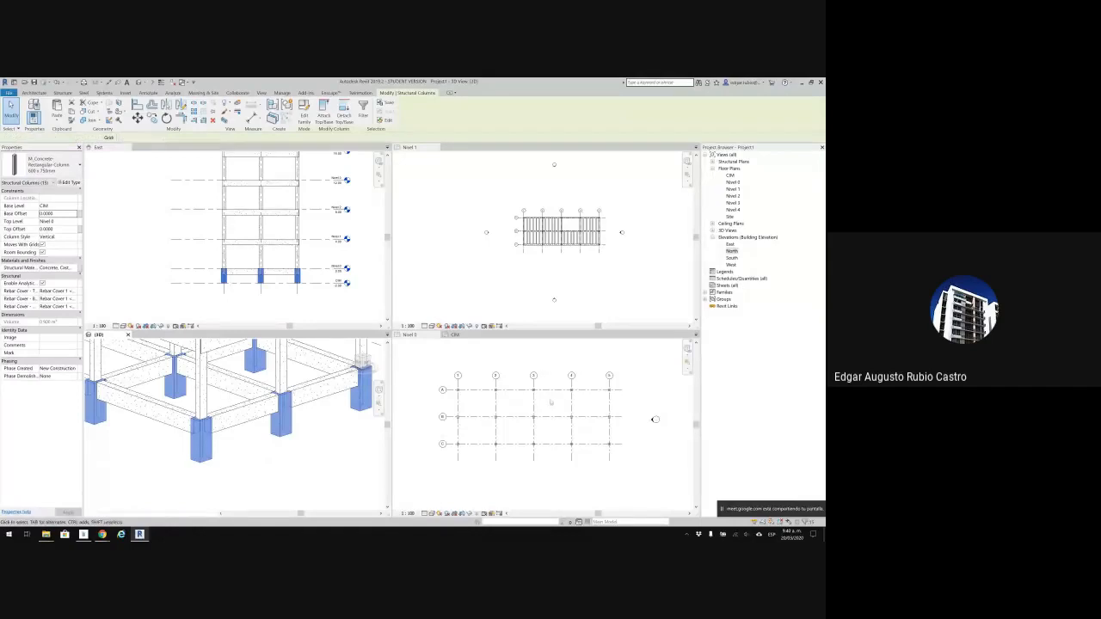
Open the CIM floor plan and set its view range bottom and view depth level to Unlimited.
scroll(540, 393, down, 1)
middle_drag(540, 393, 513, 375)
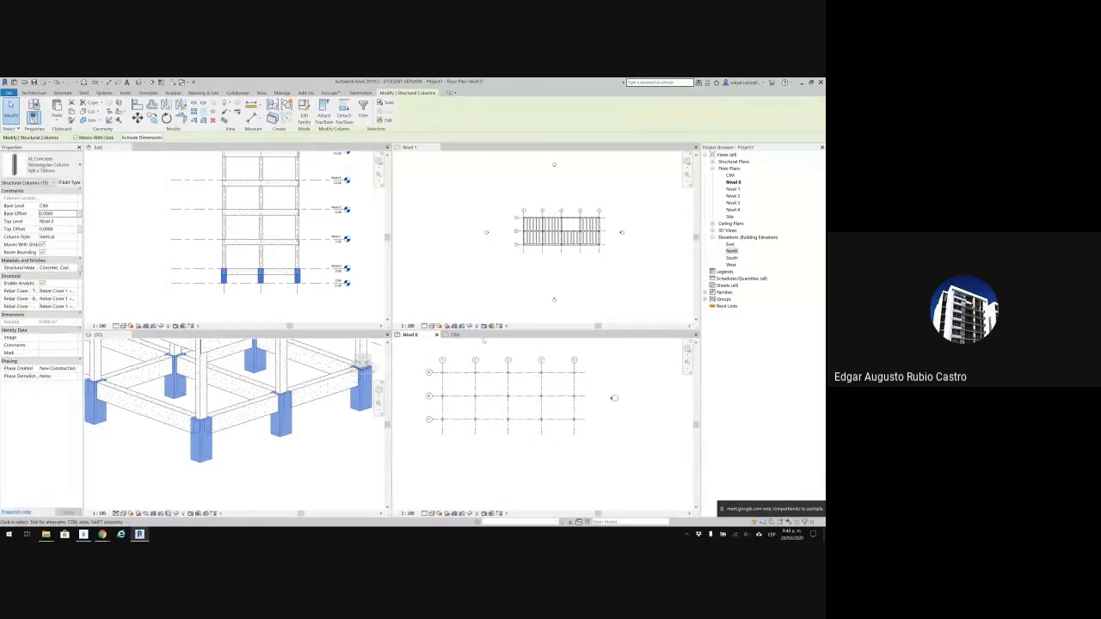
click(455, 334)
scroll(542, 405, down, 1)
key(Escape)
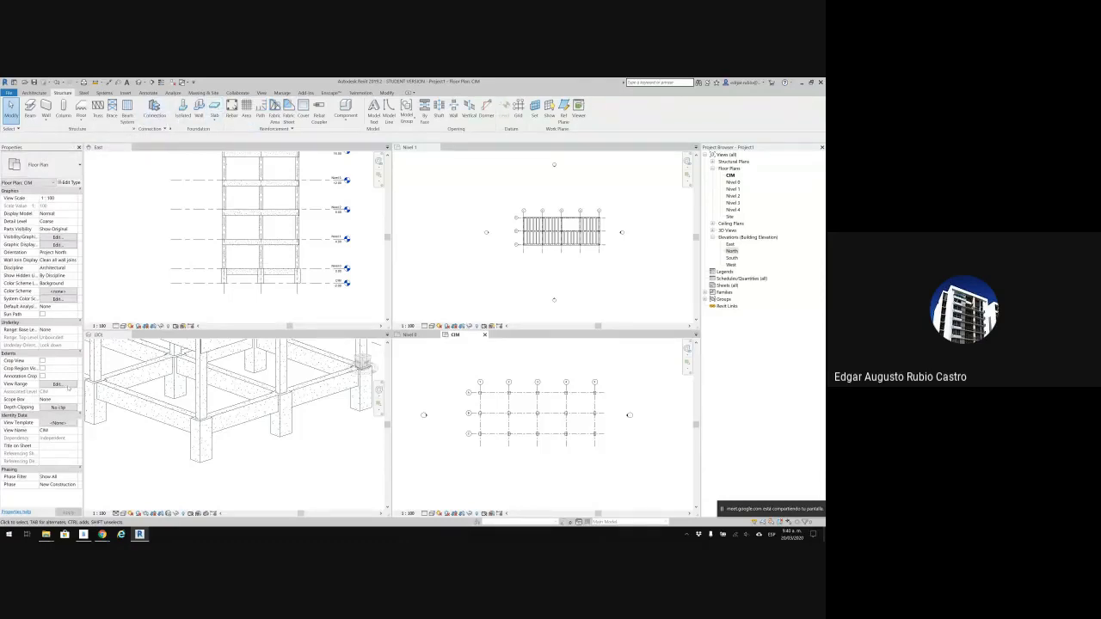
click(68, 385)
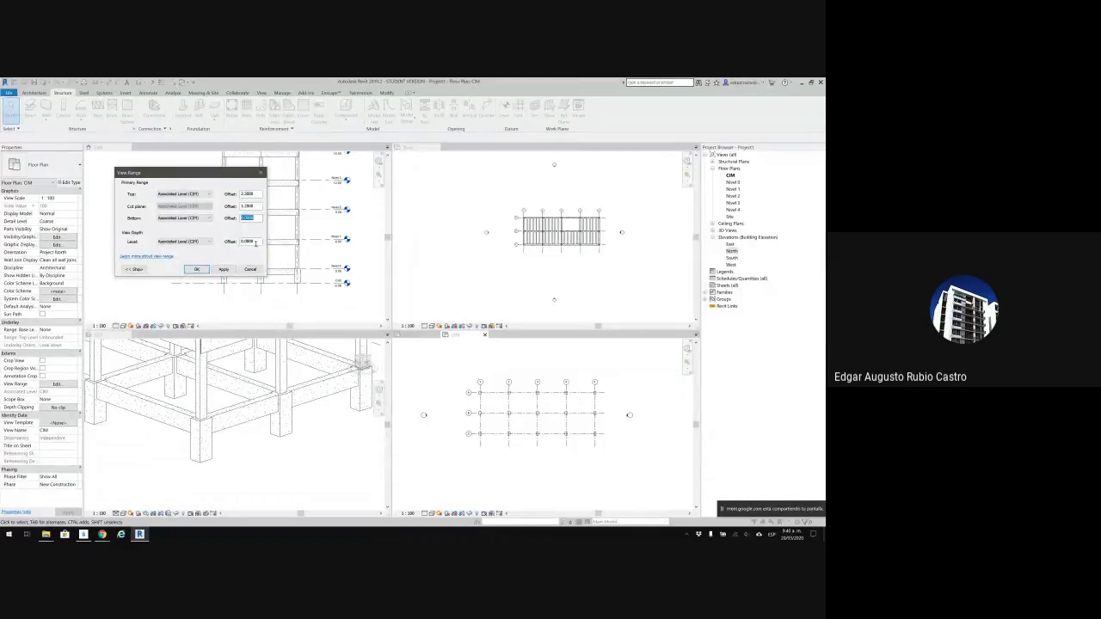
click(210, 220)
click(197, 234)
click(194, 241)
click(189, 258)
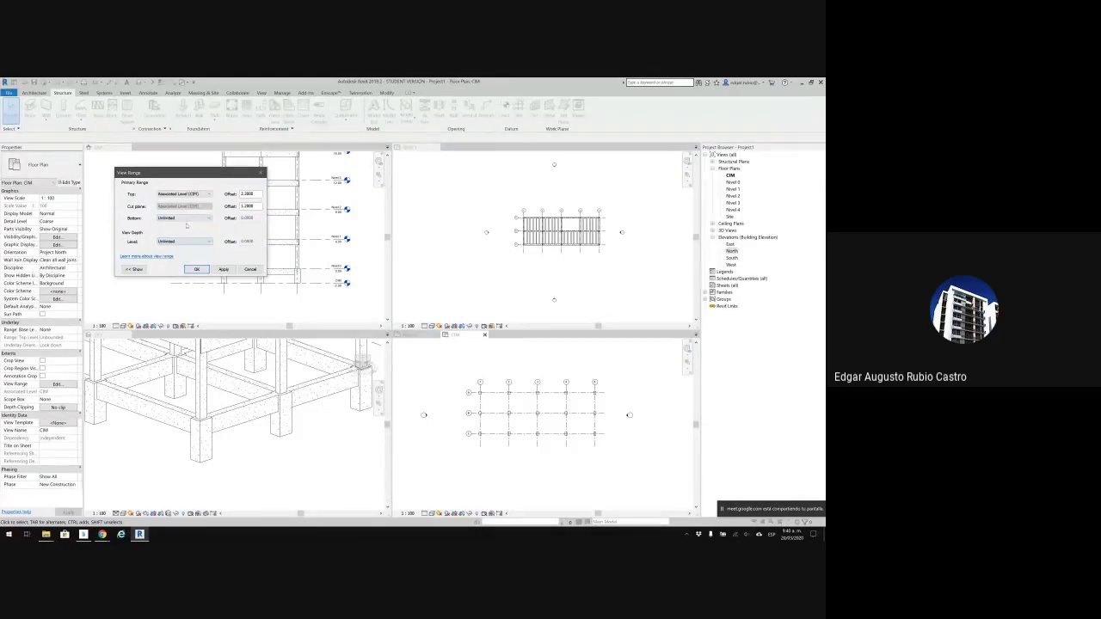
click(196, 270)
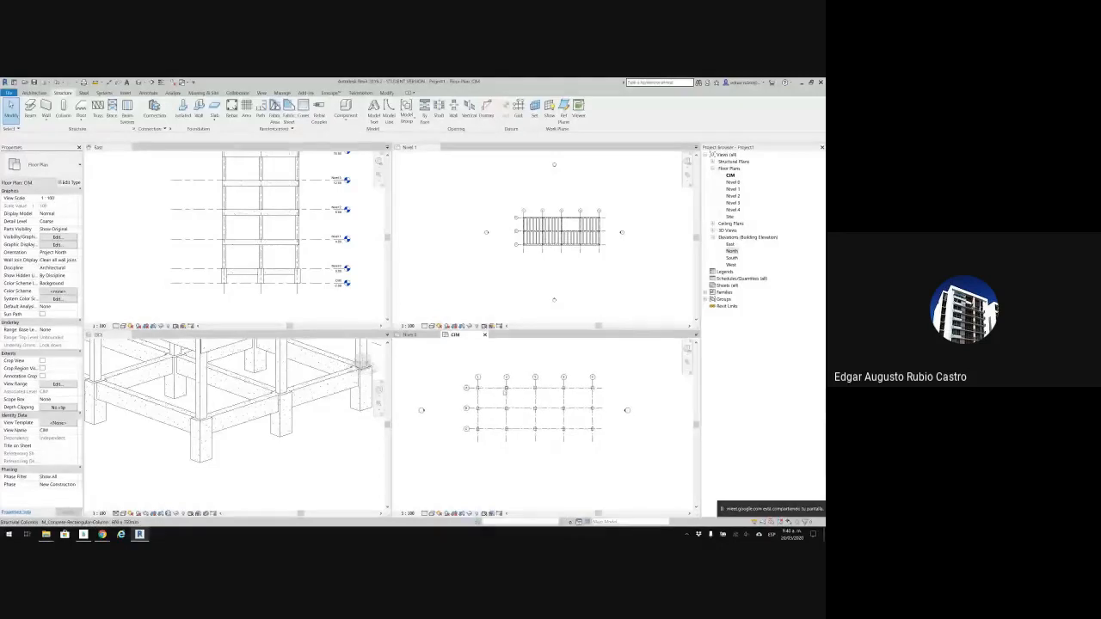
Place M_Pile Cap-2 Pile isolated foundations at all grid intersections of the CIM plan.
click(183, 110)
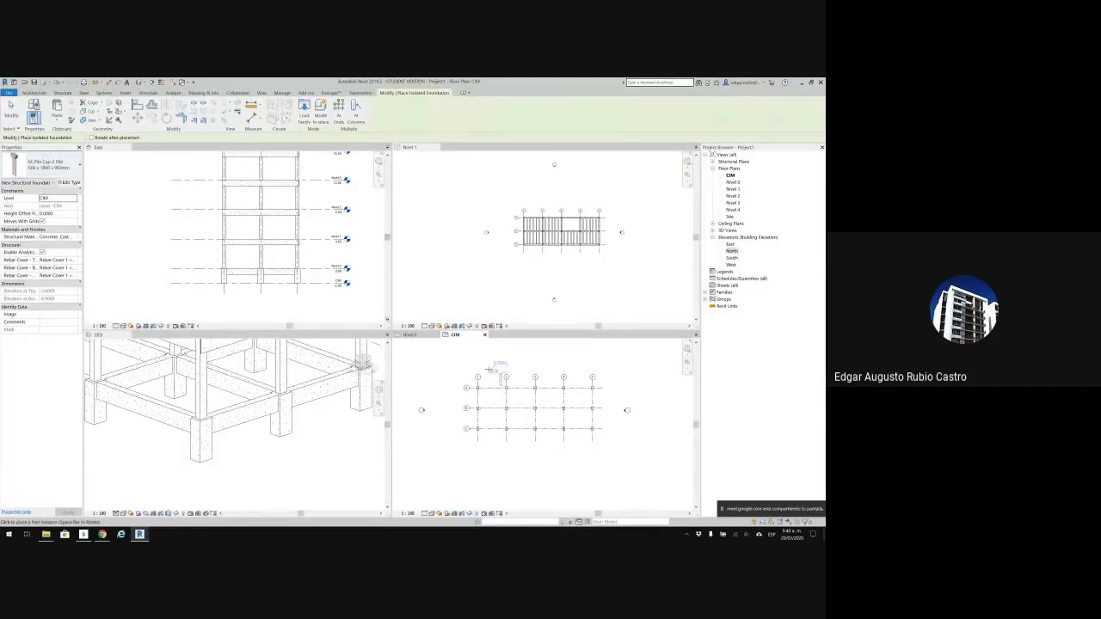
middle_drag(474, 423, 464, 417)
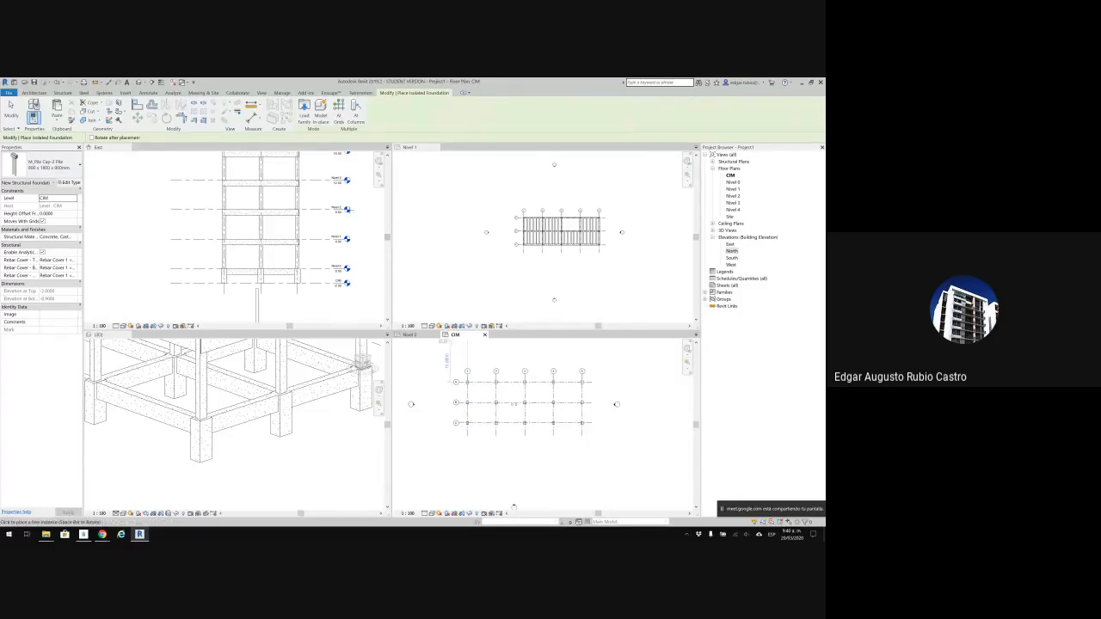
click(338, 111)
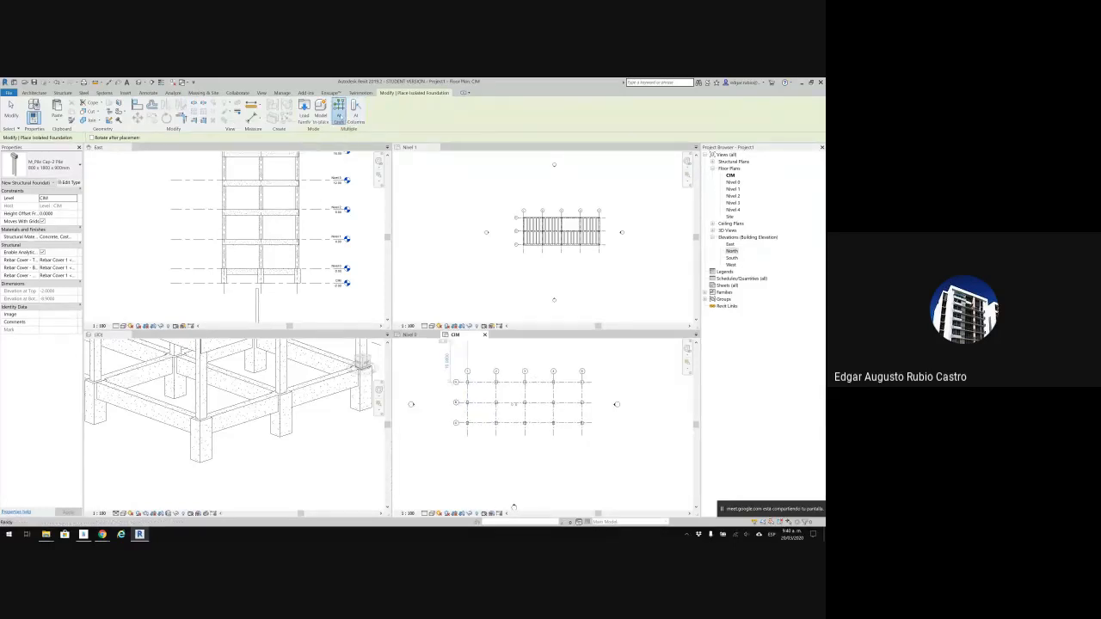
drag(604, 462, 420, 352)
click(303, 109)
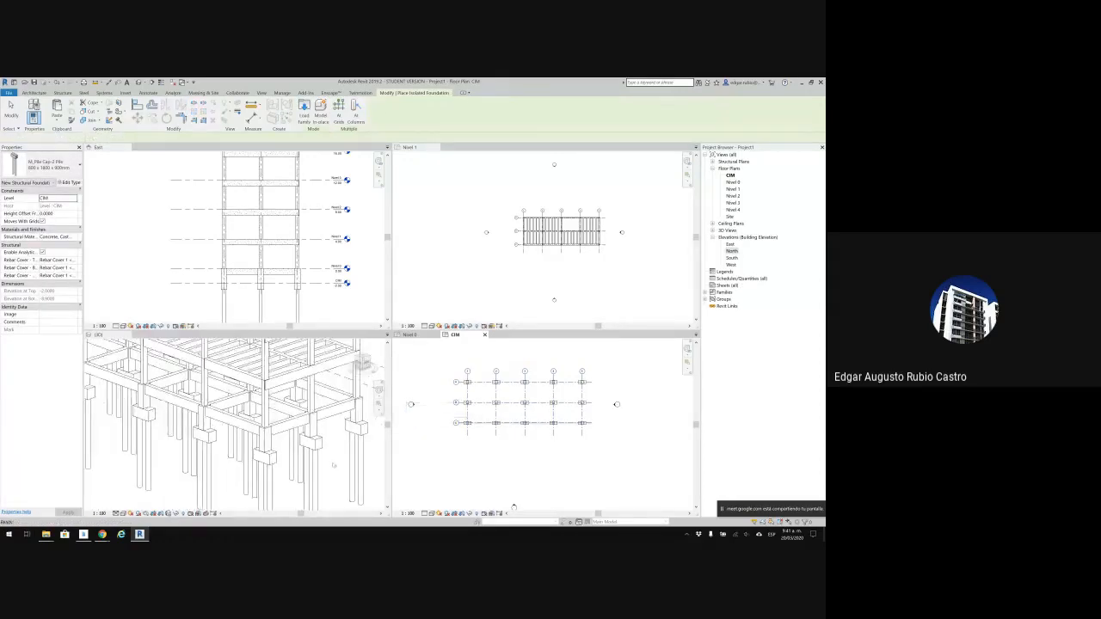
Rotate the three pile caps along grid line 5 by 90 degrees.
shift+middle_drag(321, 465, 348, 417)
click(344, 426)
scroll(362, 437, up, 5)
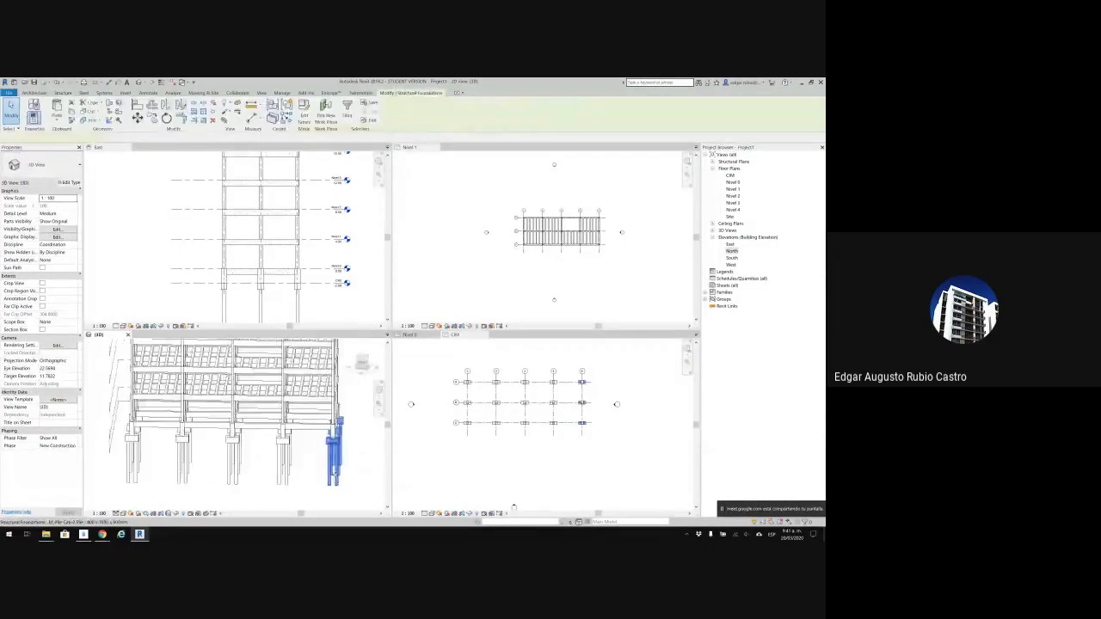
key(space)
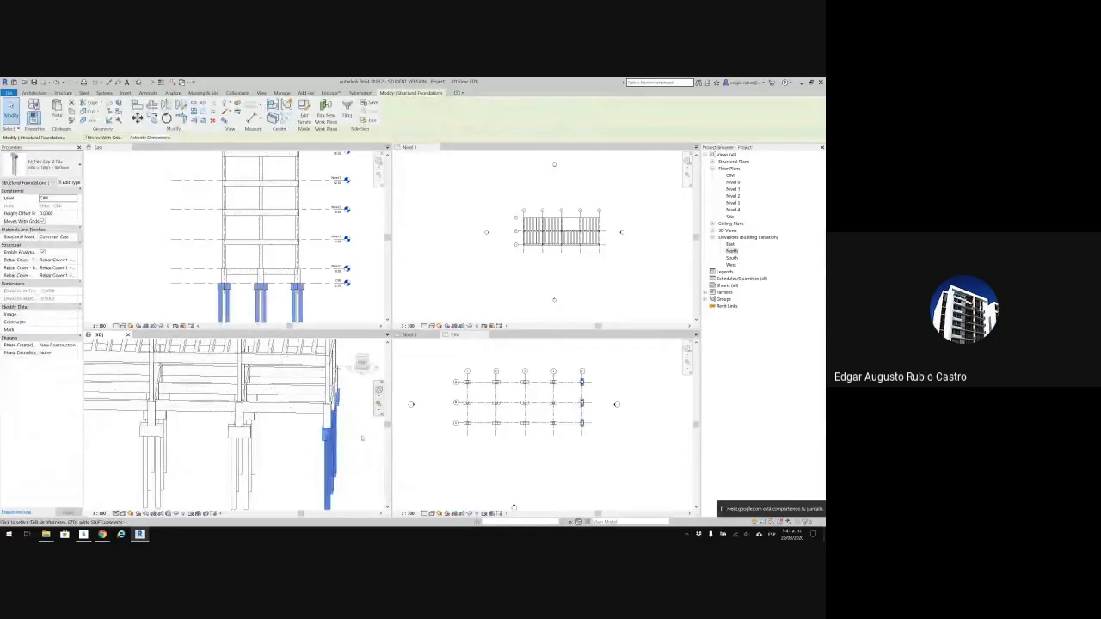
Rotate the four pile caps on grid line C at grids 1 to 4 by 90 degrees and clear the selection.
shift+middle_drag(352, 438, 310, 452)
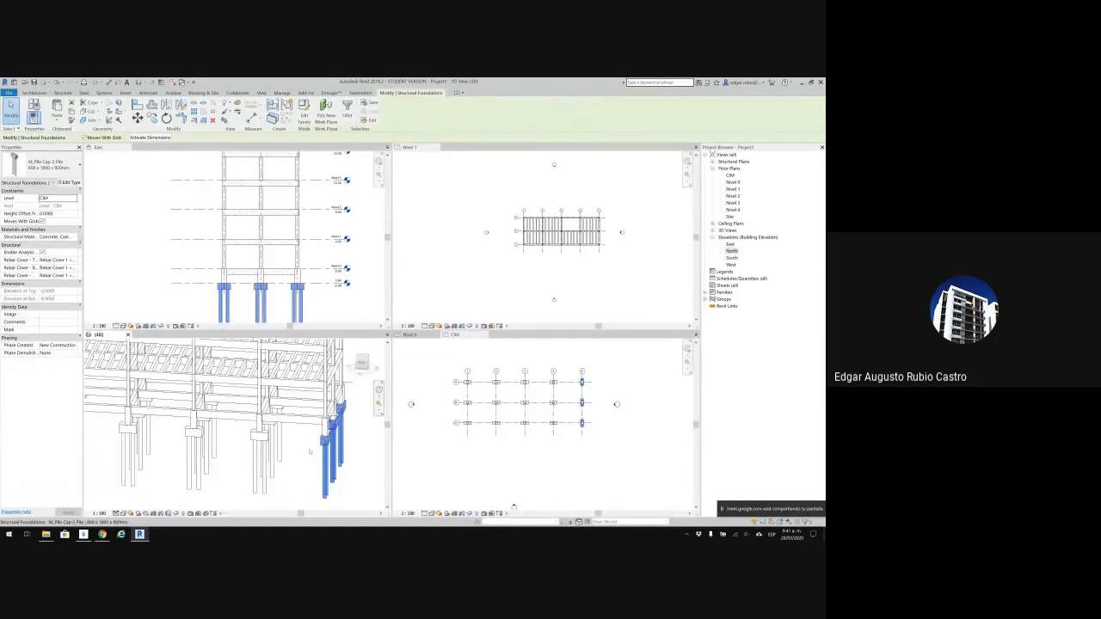
scroll(320, 456, down, 2)
click(320, 463)
ctrl+click(262, 458)
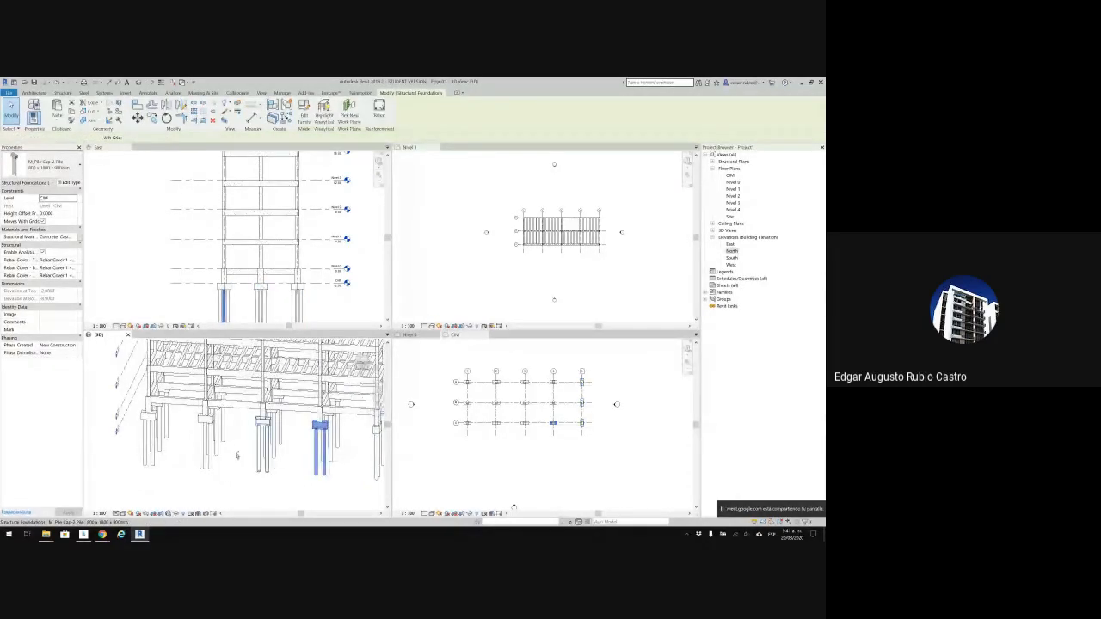
ctrl+click(206, 455)
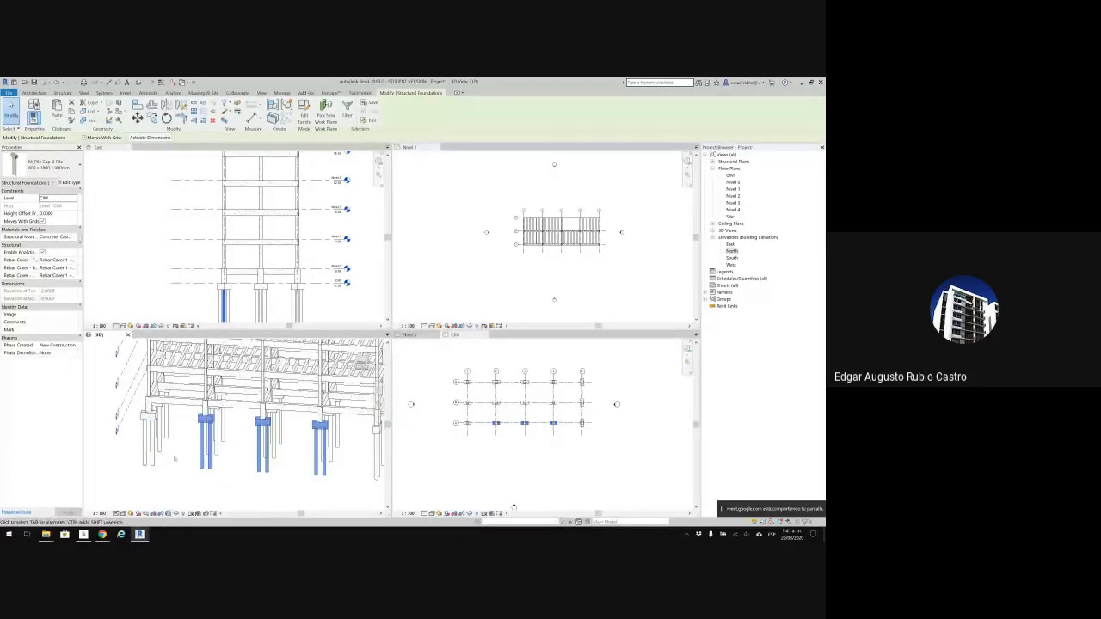
ctrl+click(150, 439)
scroll(544, 448, up, 2)
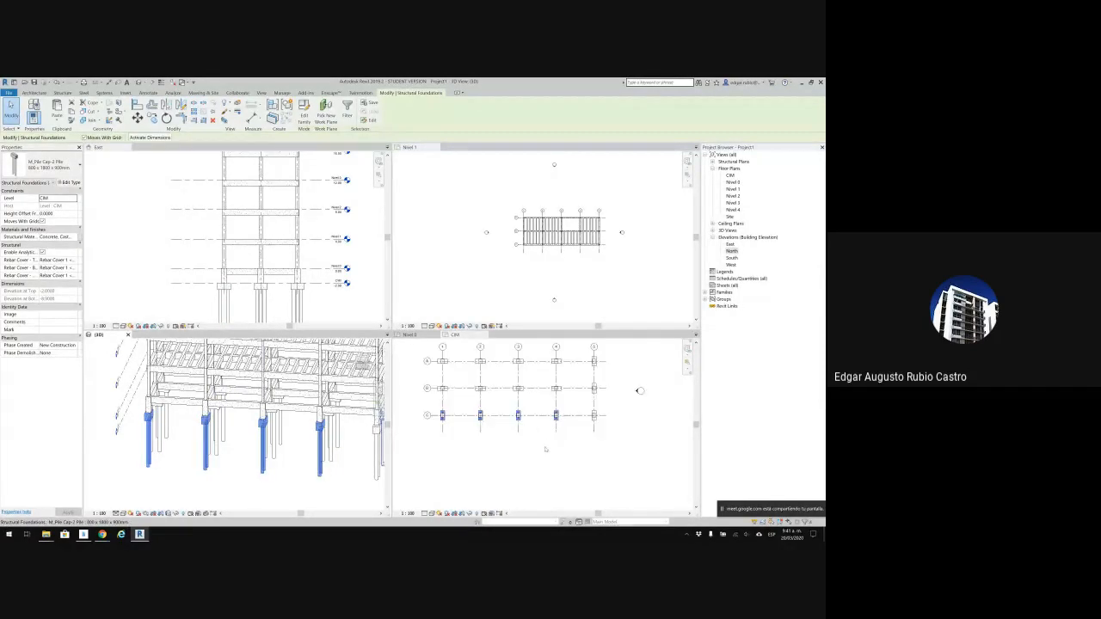
scroll(545, 447, up, 2)
scroll(589, 439, down, 2)
middle_drag(491, 380, 534, 383)
scroll(605, 373, up, 1)
click(535, 393)
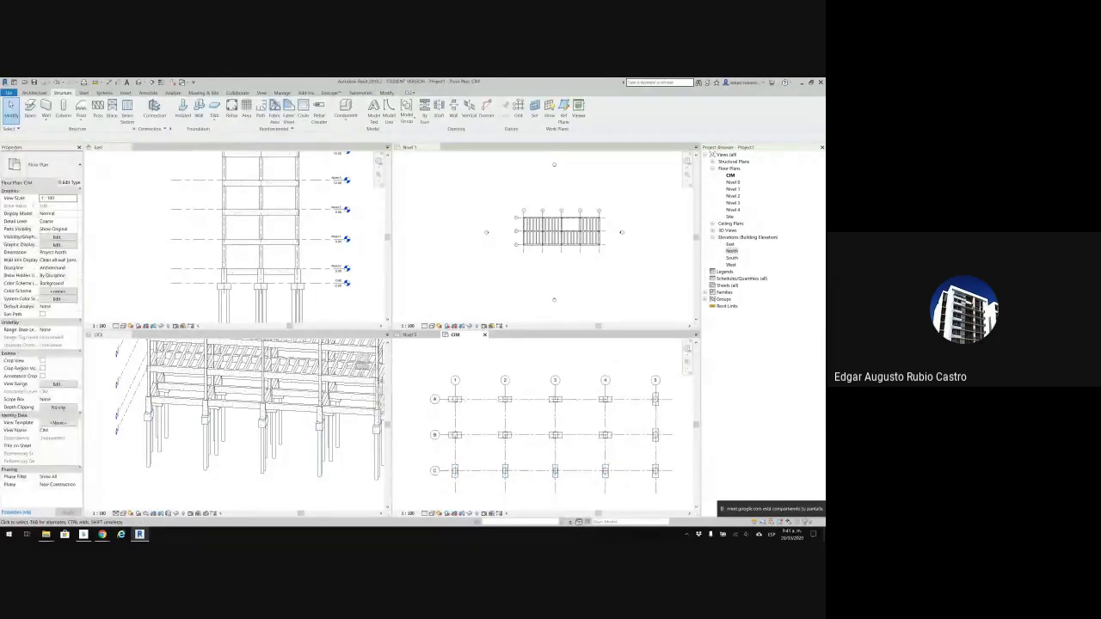
Examine the pile foundations and frame in the 3D view and the beam layout in the Nivel 1 plan.
shift+middle_drag(282, 464, 325, 449)
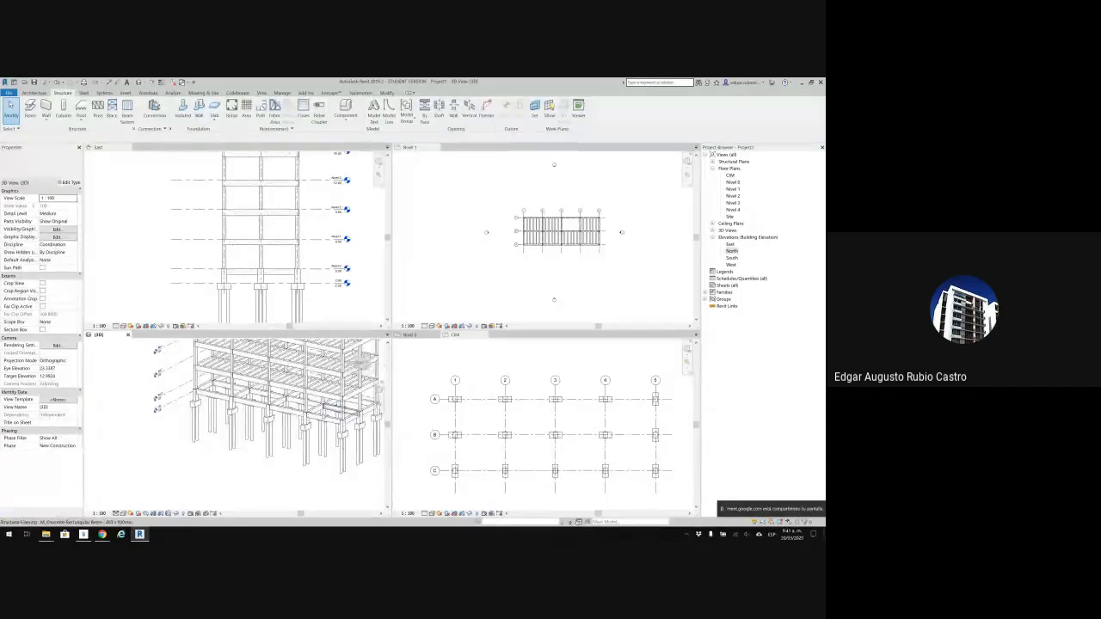
scroll(348, 417, down, 1)
middle_drag(355, 411, 318, 433)
scroll(318, 432, up, 4)
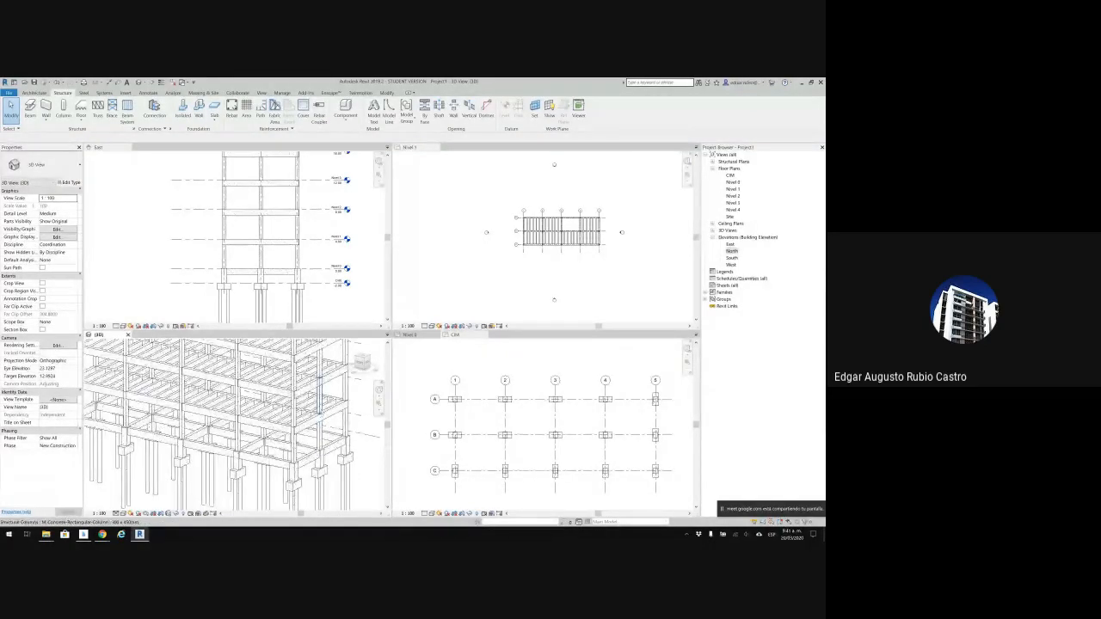
scroll(305, 378, down, 2)
mouse_move(303, 418)
shift+middle_down()
mouse_move(313, 405)
mouse_move(293, 416)
shift+middle_up()
scroll(290, 416, up, 1)
scroll(293, 416, up, 3)
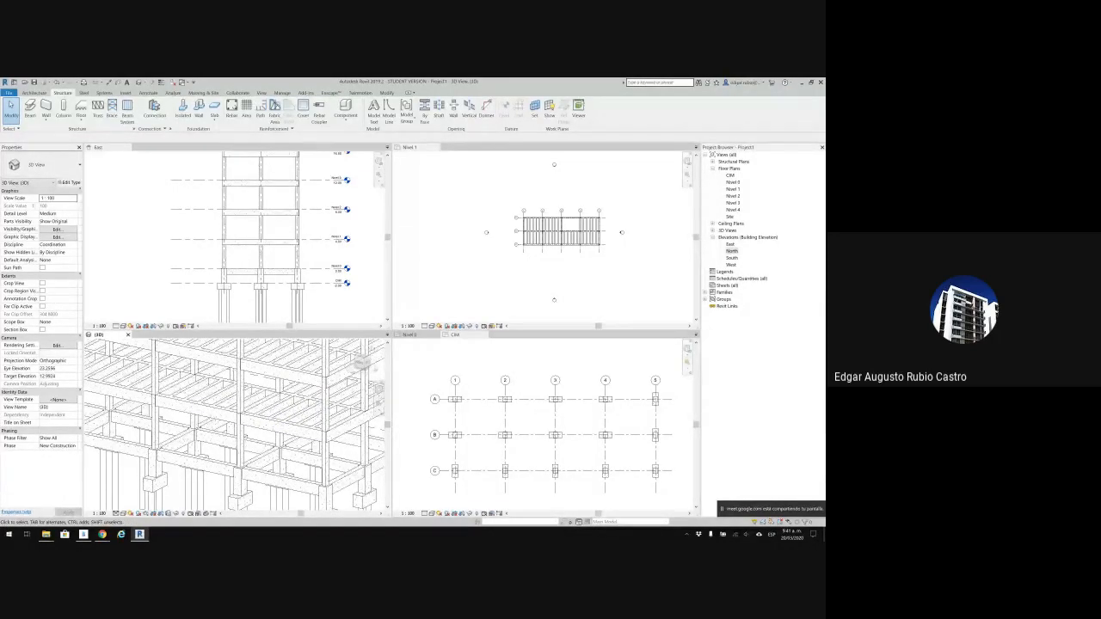
middle_drag(348, 422, 282, 437)
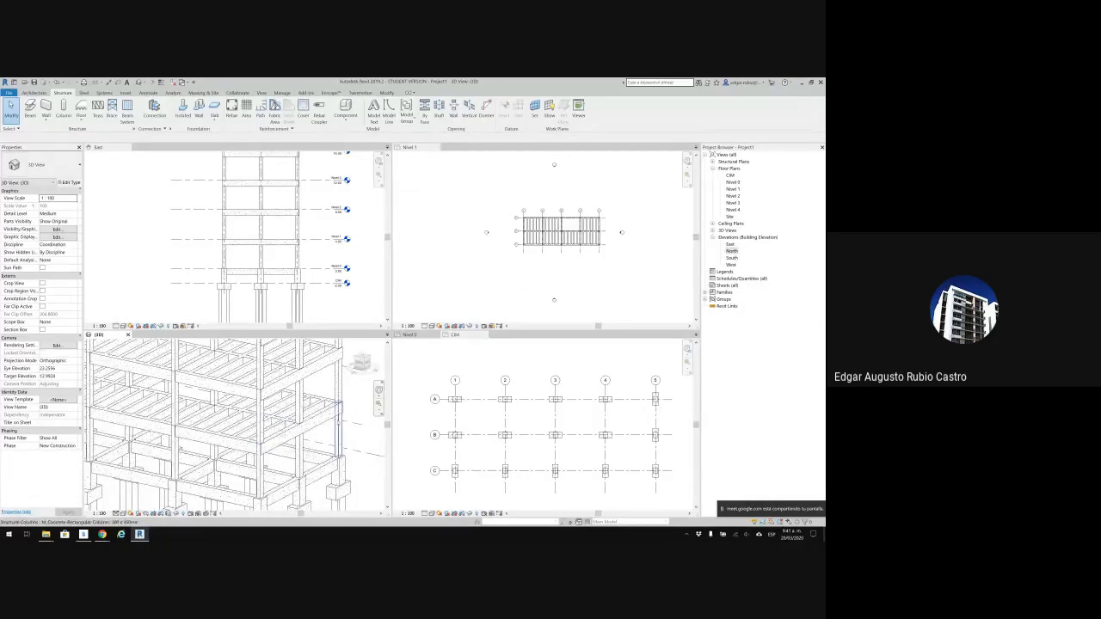
click(297, 411)
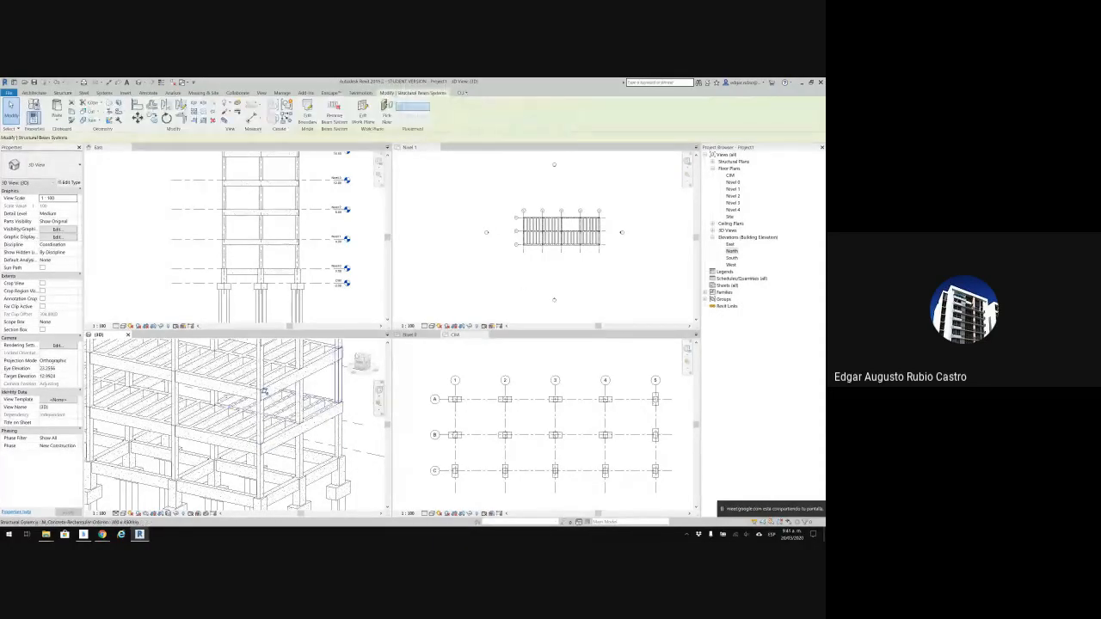
scroll(571, 236, up, 1)
scroll(579, 209, up, 2)
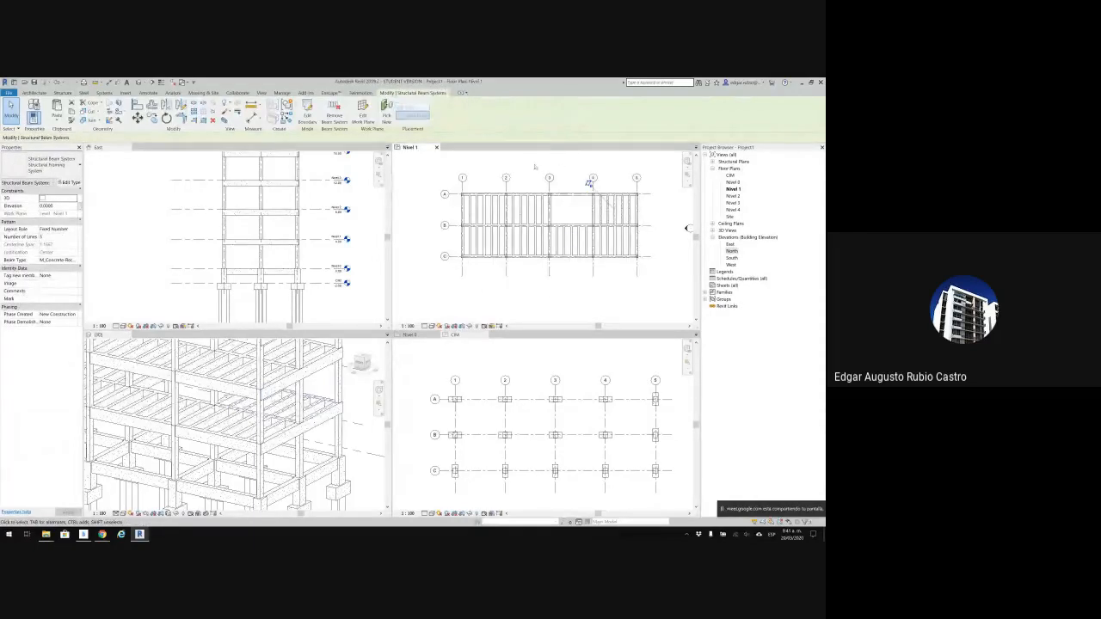
key(Escape)
middle_drag(687, 228, 680, 251)
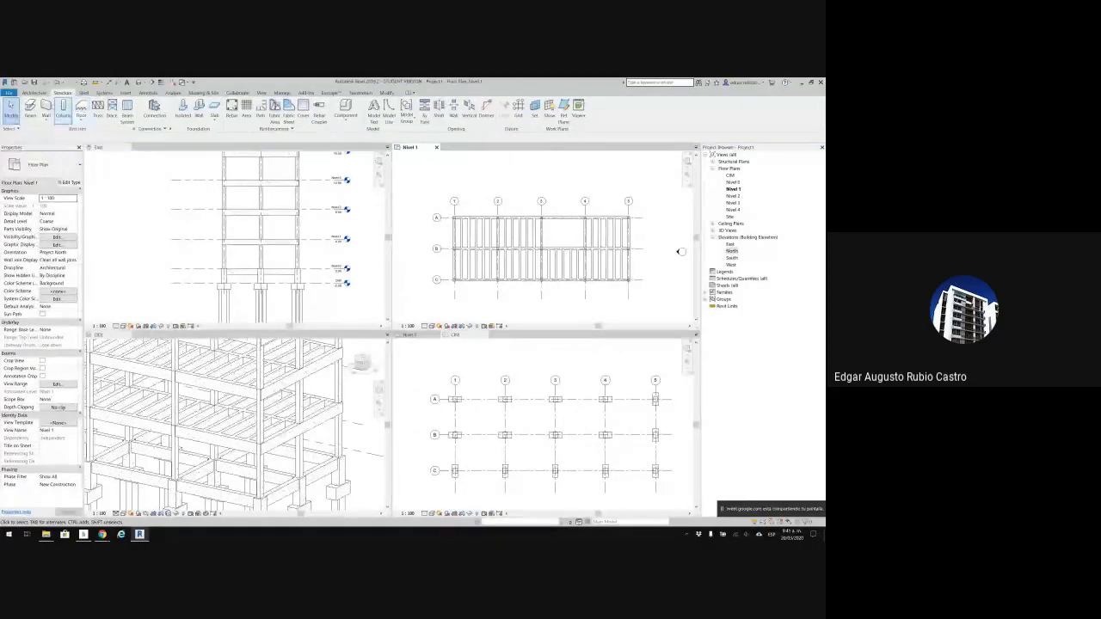
Start a Generic 150mm architectural floor on Nivel 1 and sketch a rectangular boundary around the frame's outer edges from A1 to C5.
click(34, 92)
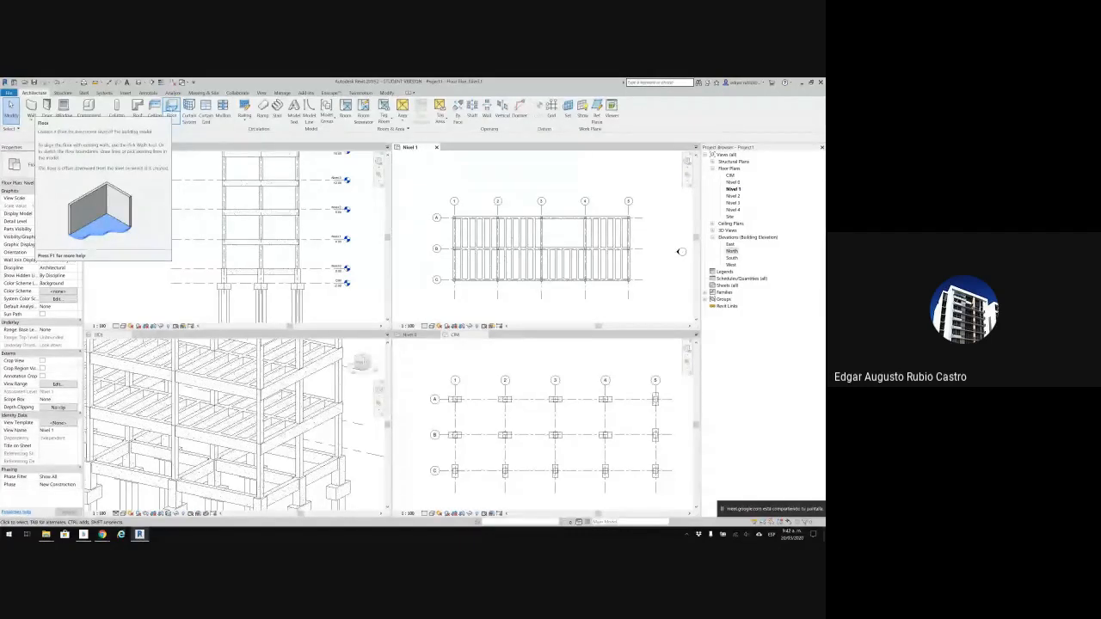
click(171, 107)
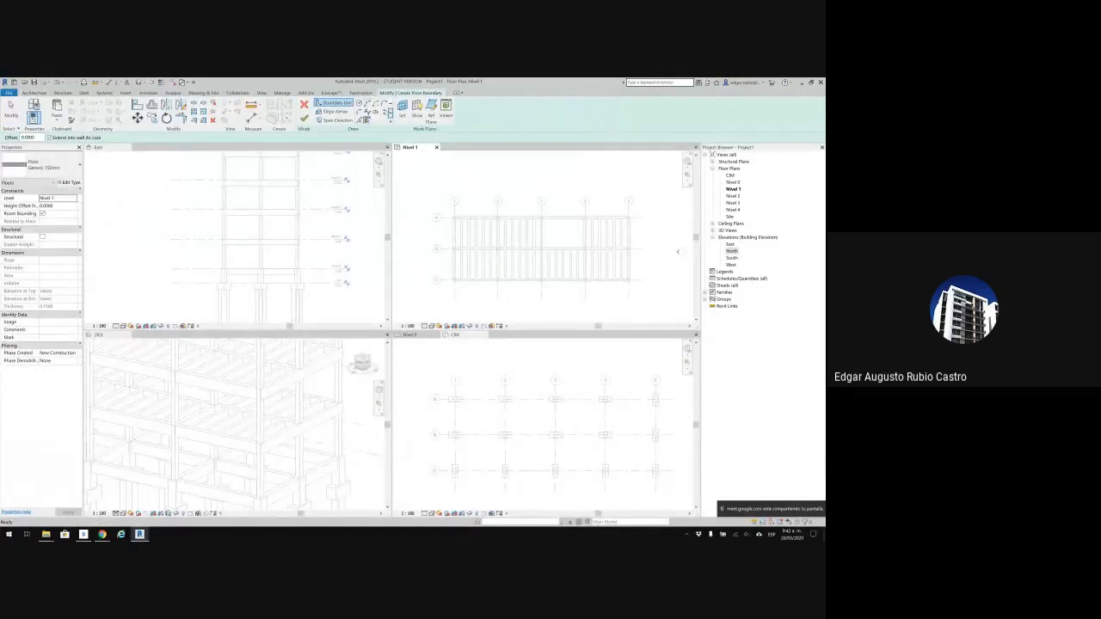
scroll(446, 207, up, 2)
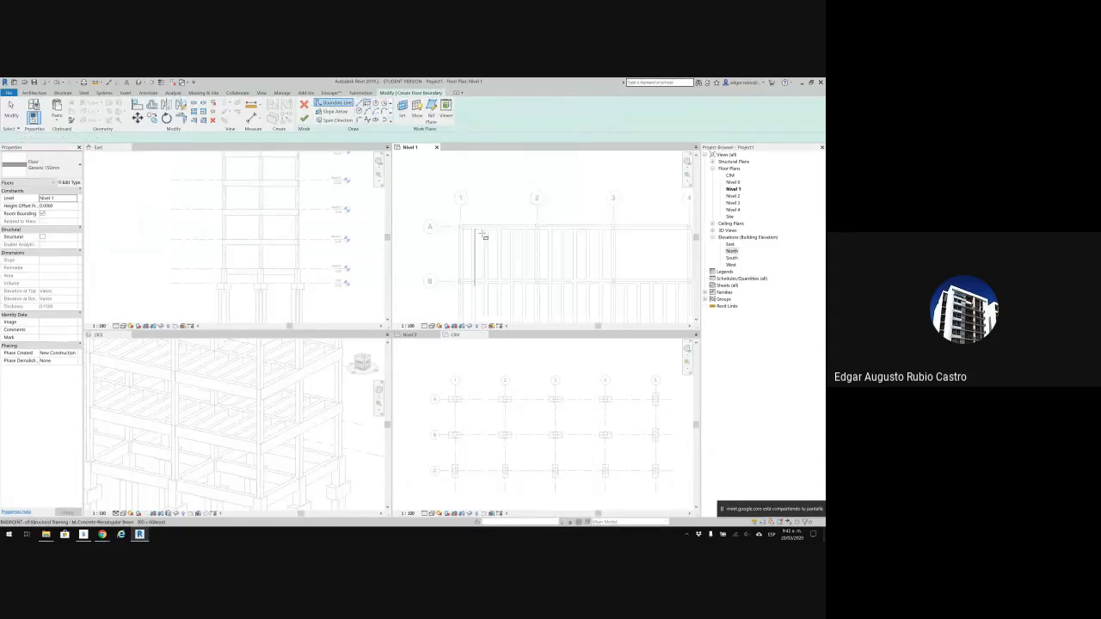
scroll(485, 235, up, 2)
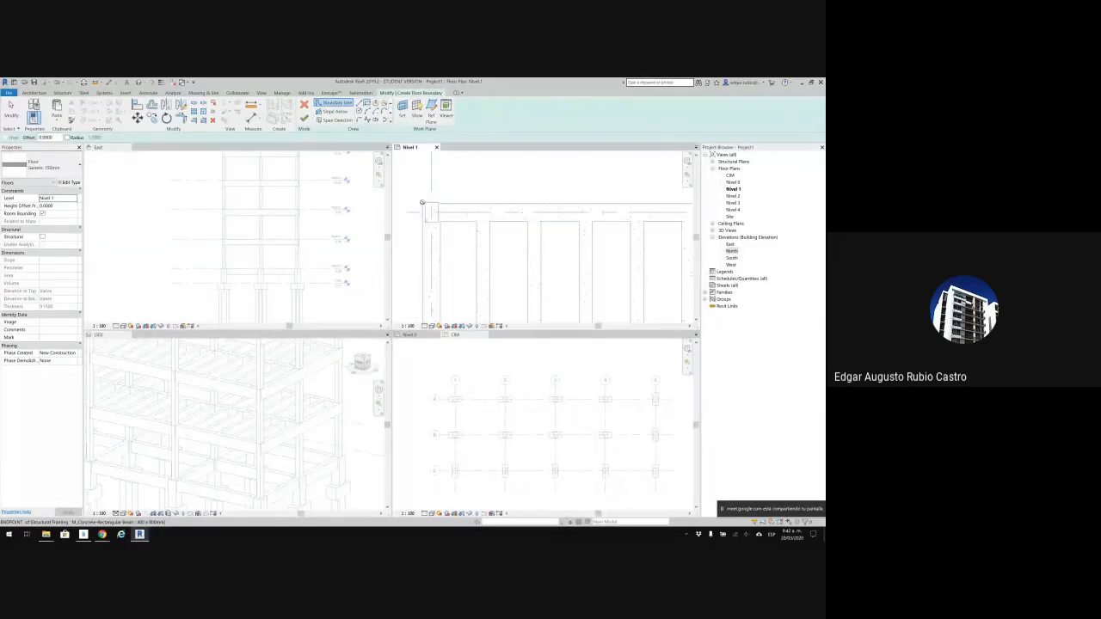
click(422, 203)
scroll(548, 270, down, 4)
middle_drag(597, 255, 430, 178)
scroll(636, 270, up, 3)
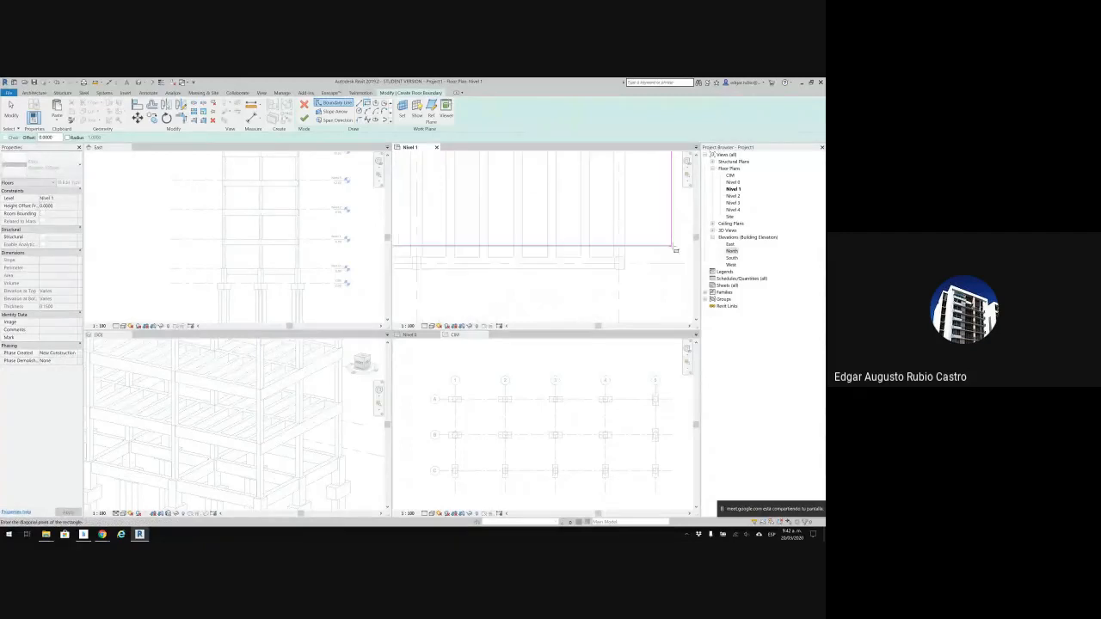
scroll(639, 261, up, 2)
click(611, 281)
scroll(565, 229, down, 3)
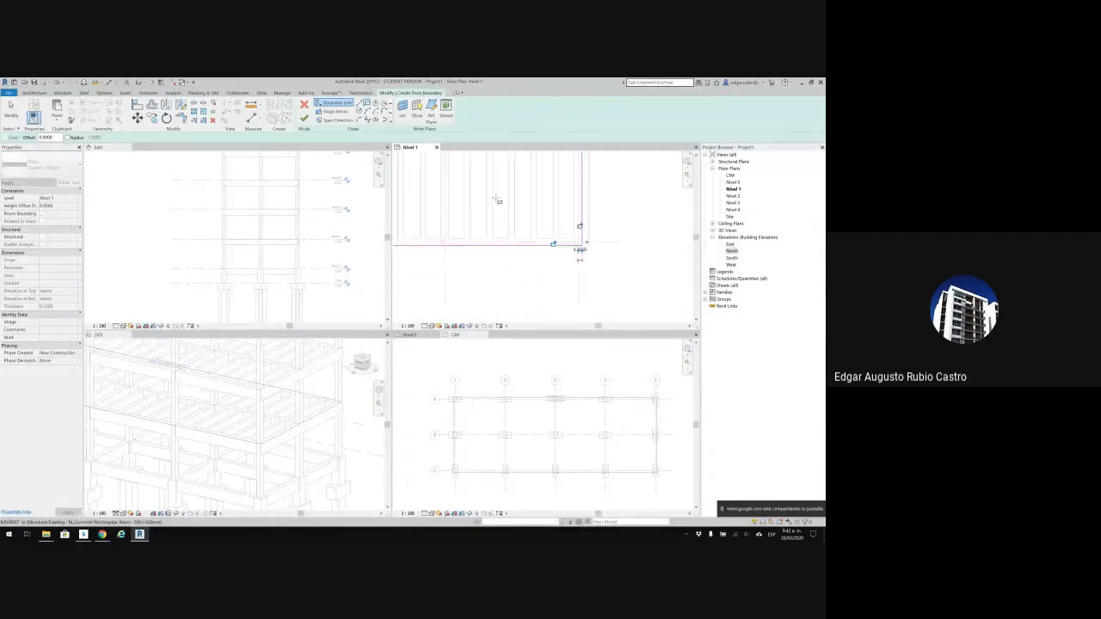
Sketch a rectangular opening in the floor boundary along the beam faces of the bay between grids 3-4 and A-B.
scroll(496, 198, down, 2)
middle_drag(482, 179, 521, 239)
scroll(553, 285, up, 3)
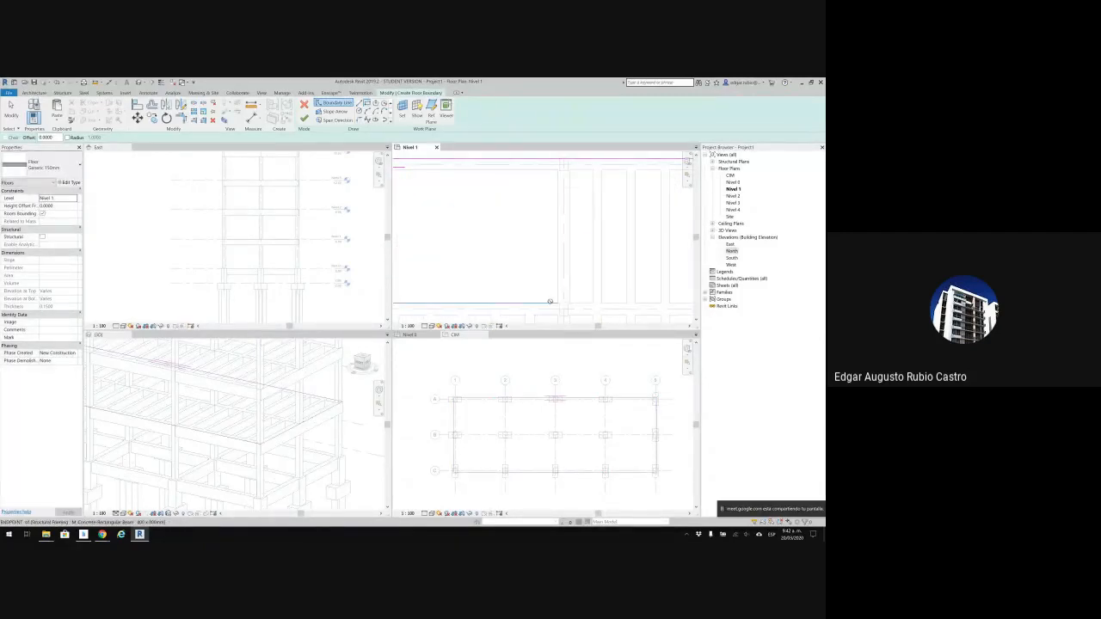
click(553, 302)
middle_drag(407, 173, 504, 218)
click(462, 216)
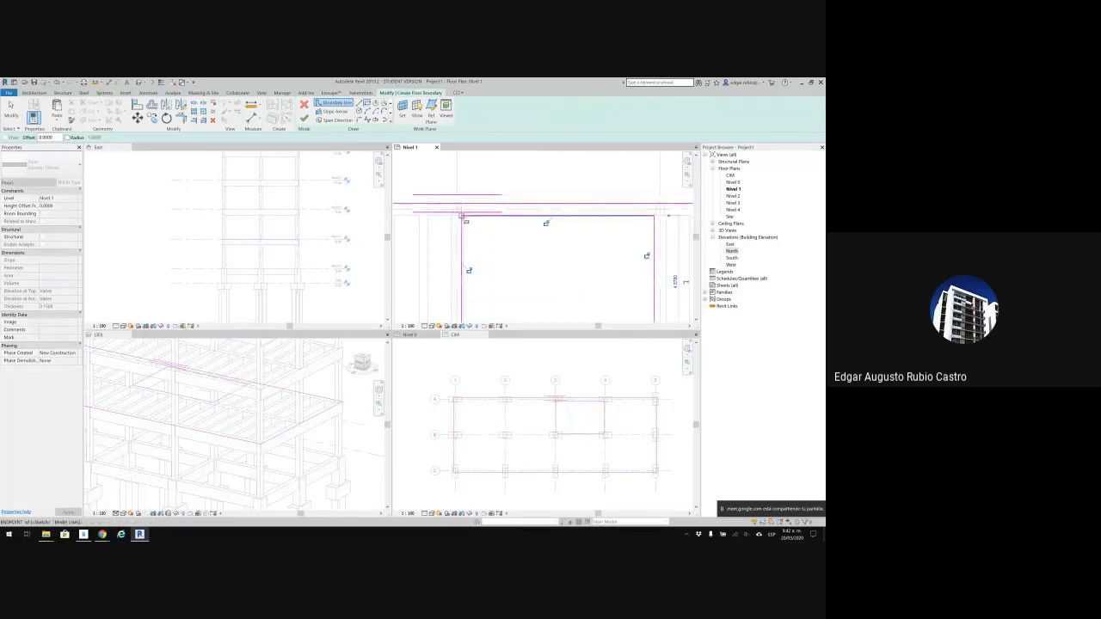
scroll(469, 238, up, 2)
key(Escape)
key(Escape)
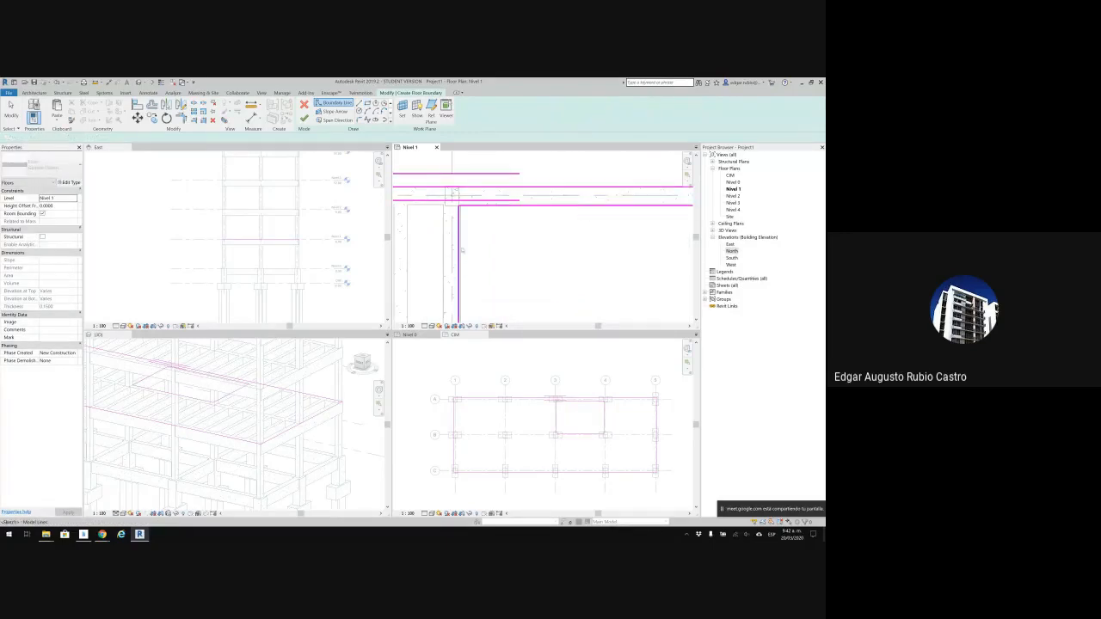
click(468, 259)
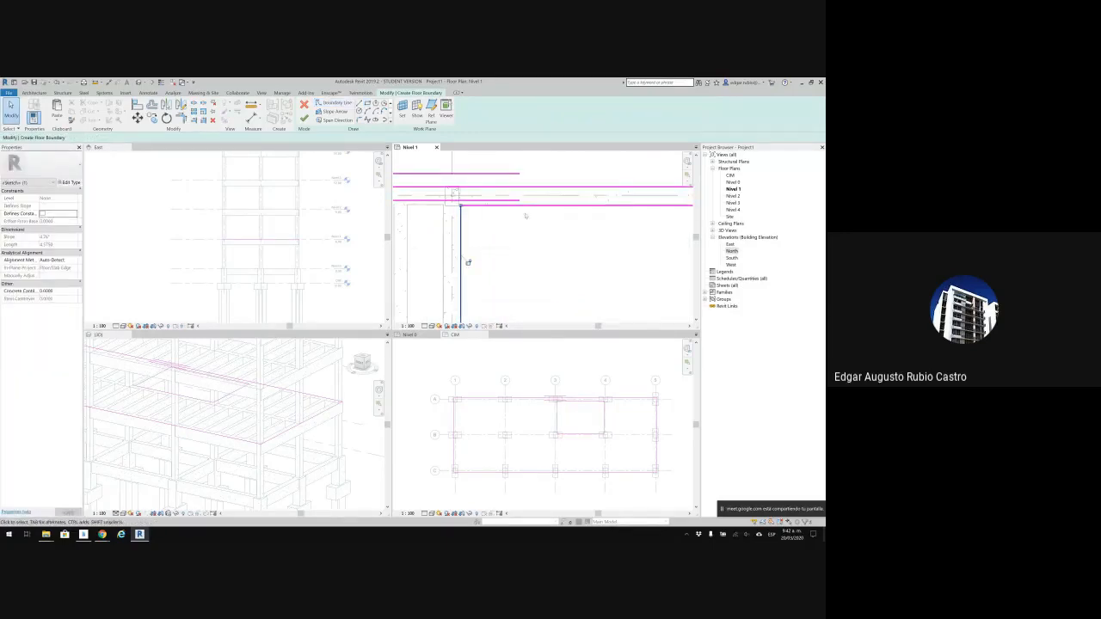
drag(540, 206, 542, 240)
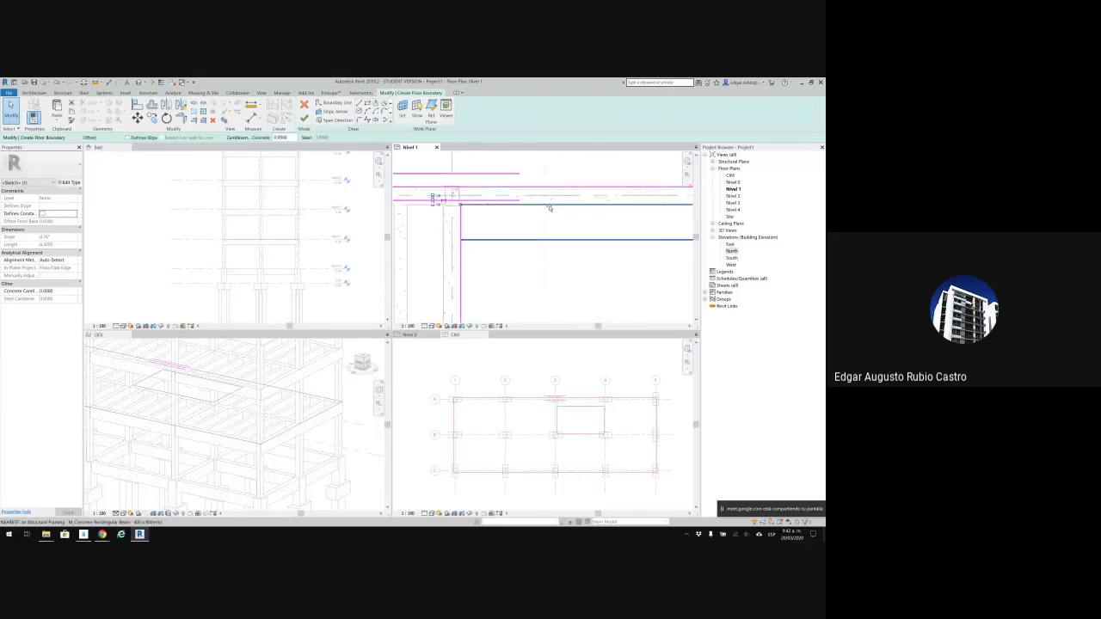
key(ctrl+z)
Finish the Nivel 1 floor sketch and examine how the slab meets the beams in the 3D view.
click(304, 118)
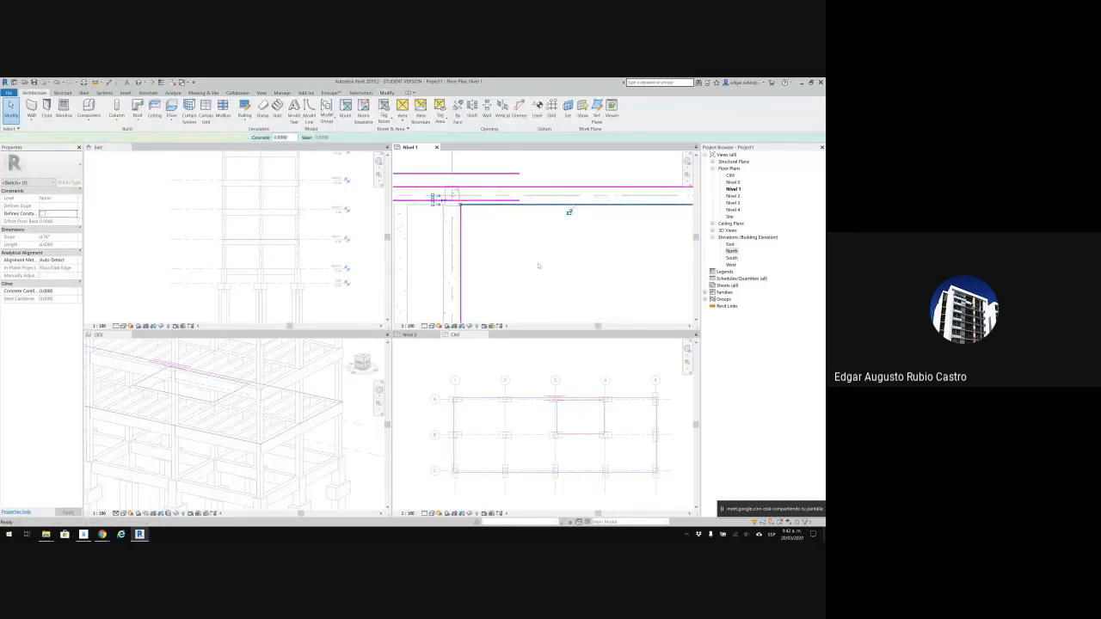
scroll(484, 262, down, 2)
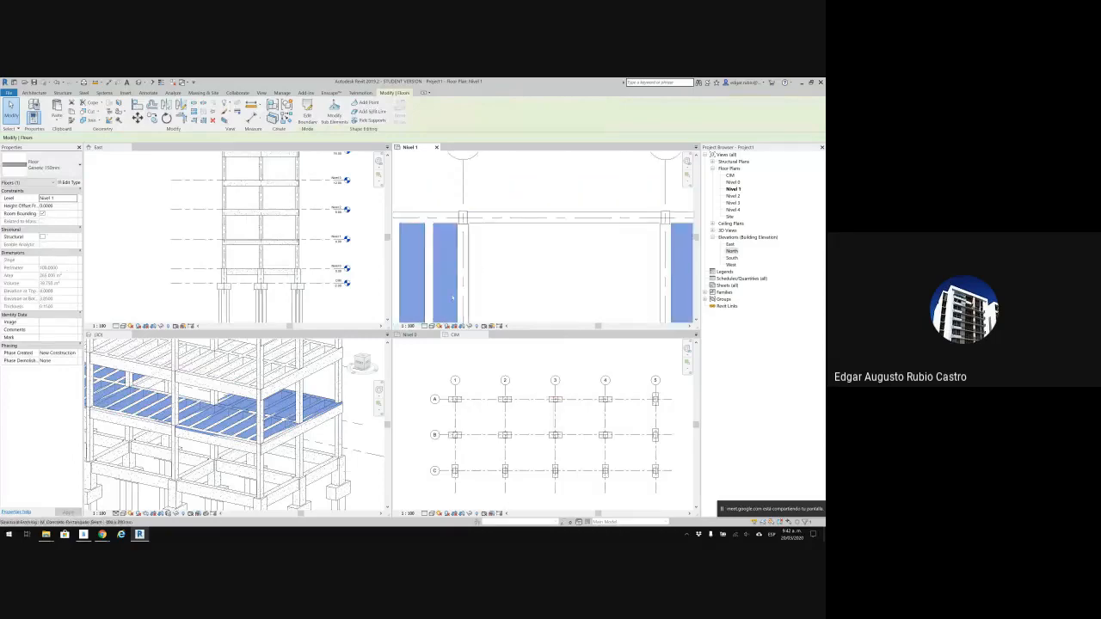
scroll(231, 424, up, 4)
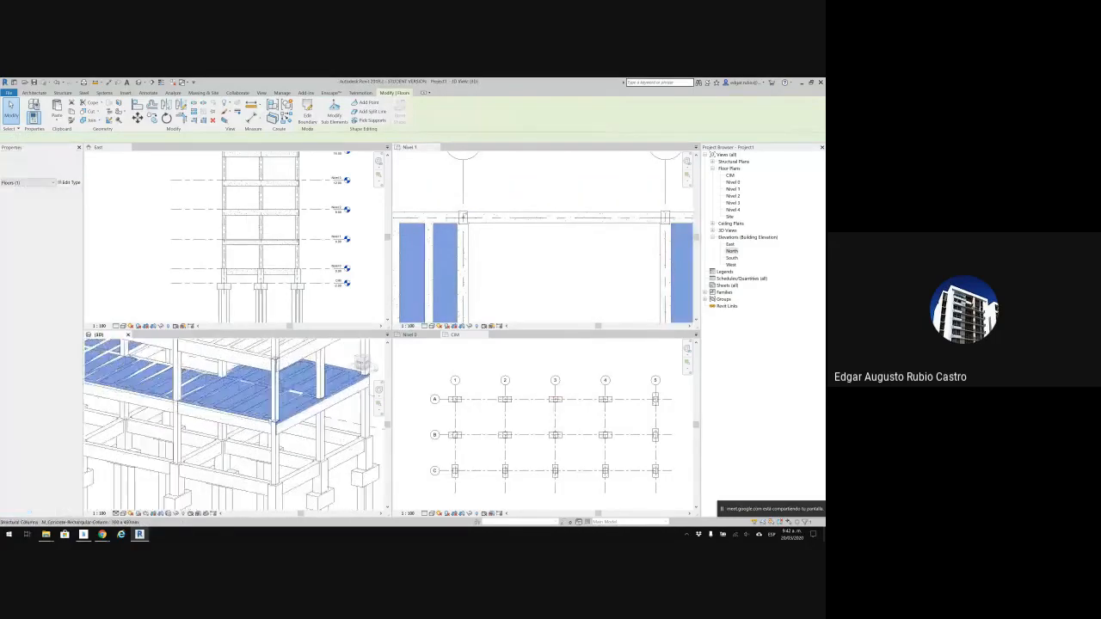
scroll(231, 424, up, 3)
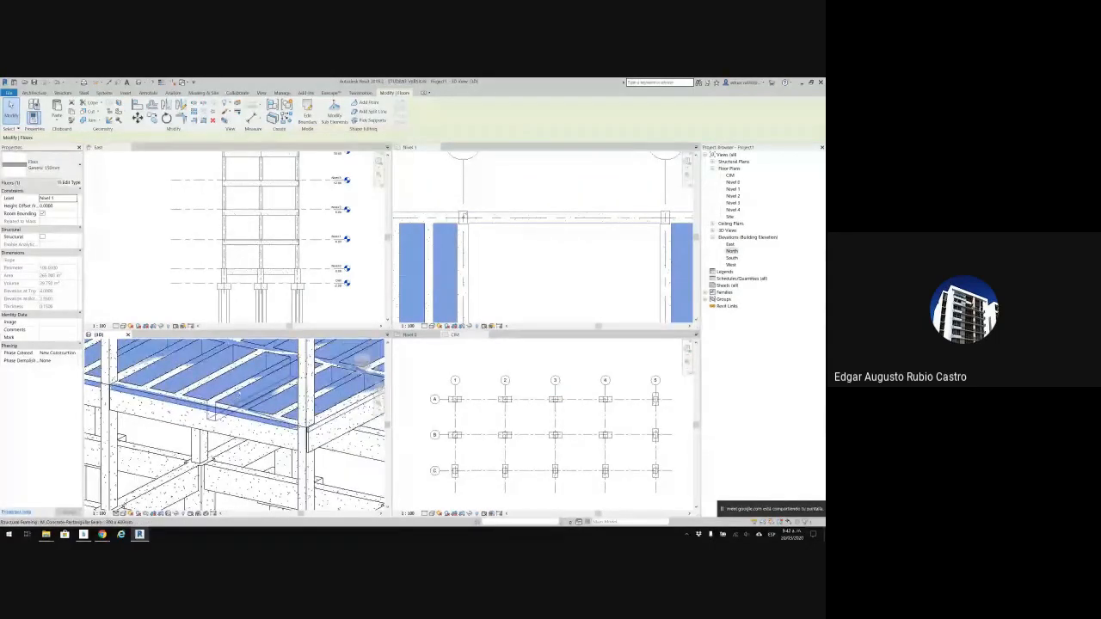
scroll(249, 417, up, 2)
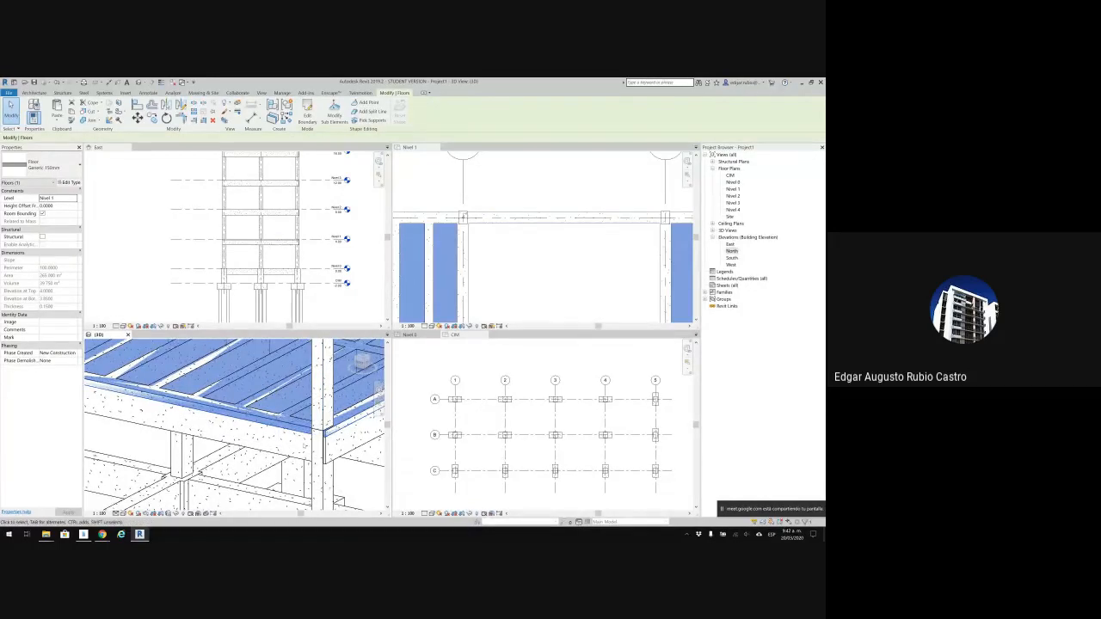
Switch to Bamboo Paper and clear the existing drawing from the page.
mouse_move(83, 534)
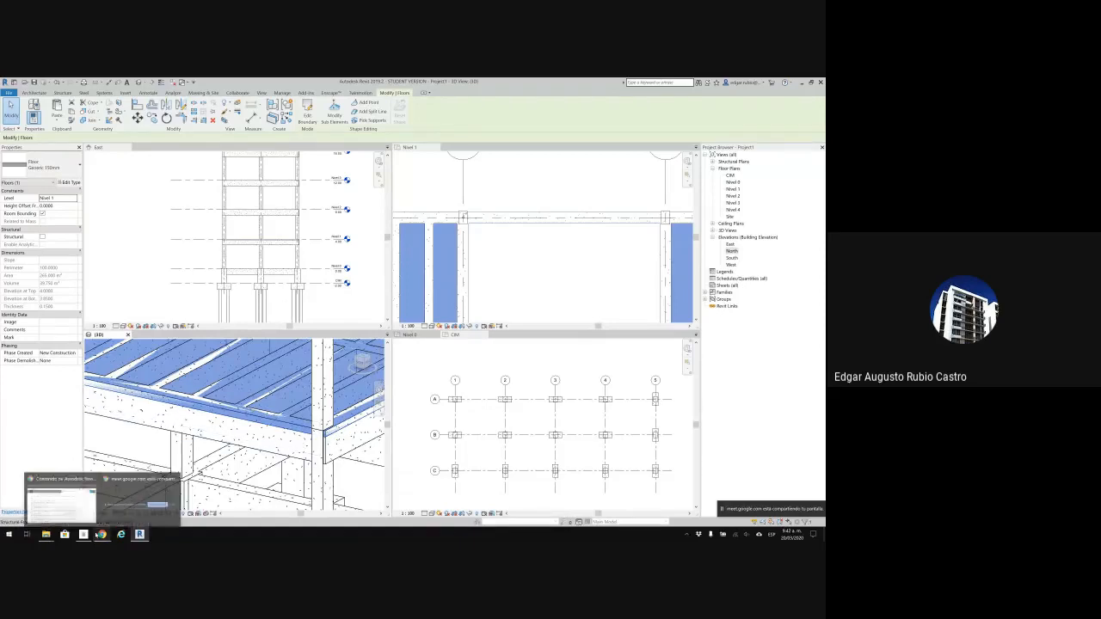
click(83, 534)
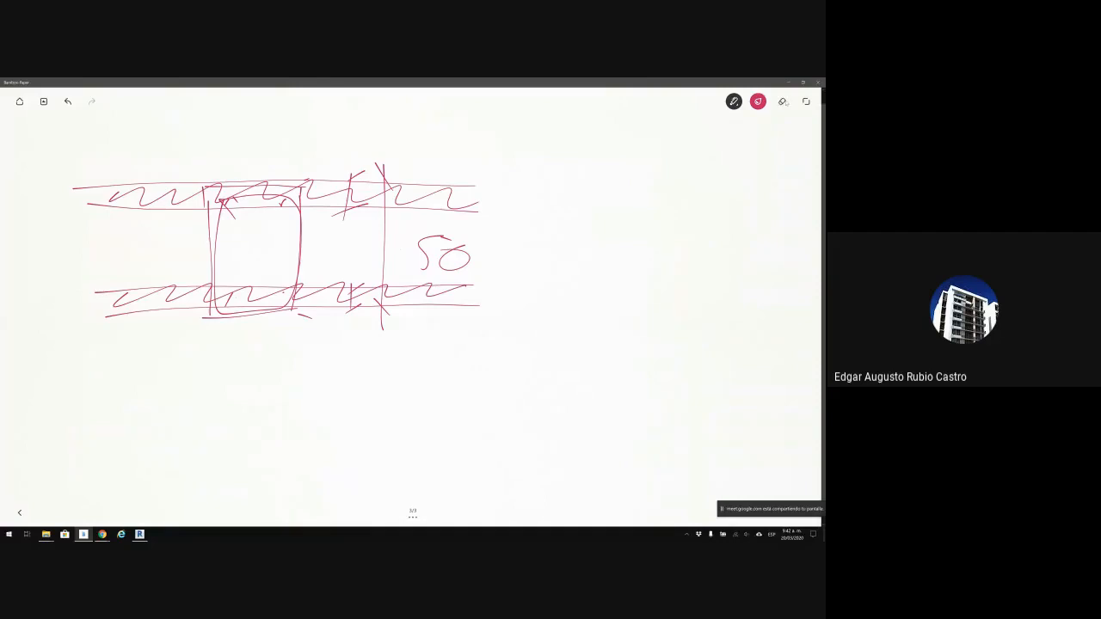
click(781, 101)
click(782, 102)
click(781, 128)
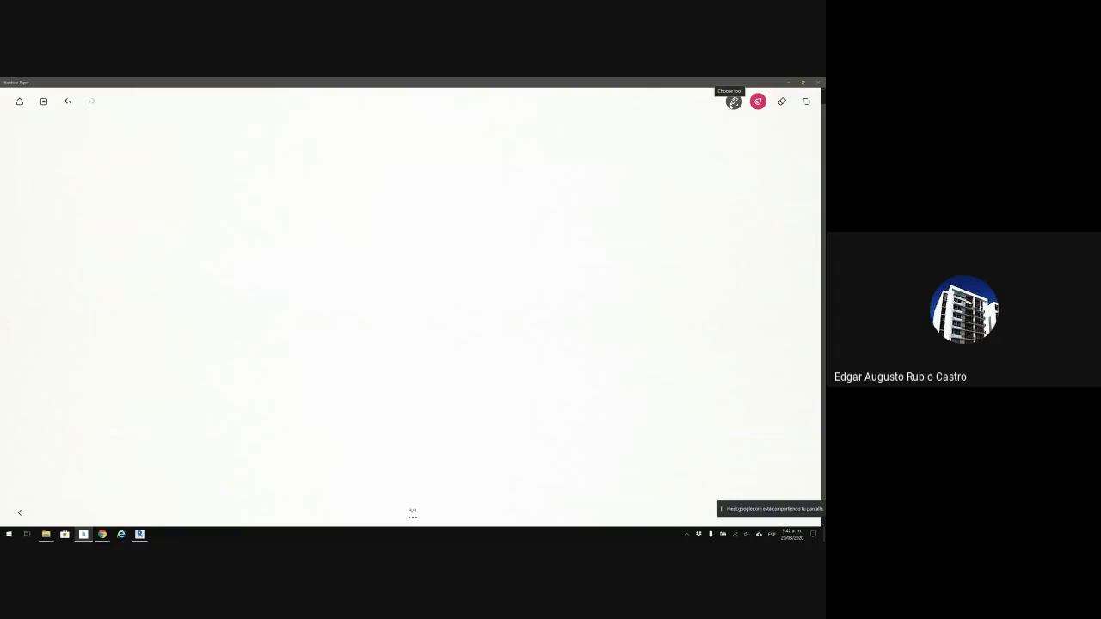
Sketch a rectangular beam section crossed by an upper and a lower pair of slab lines, with an arrow pointing to its upper corner.
mouse_move(548, 202)
mouse_down()
mouse_move(546, 344)
mouse_move(628, 344)
mouse_move(636, 232)
mouse_move(612, 202)
mouse_move(548, 202)
mouse_up()
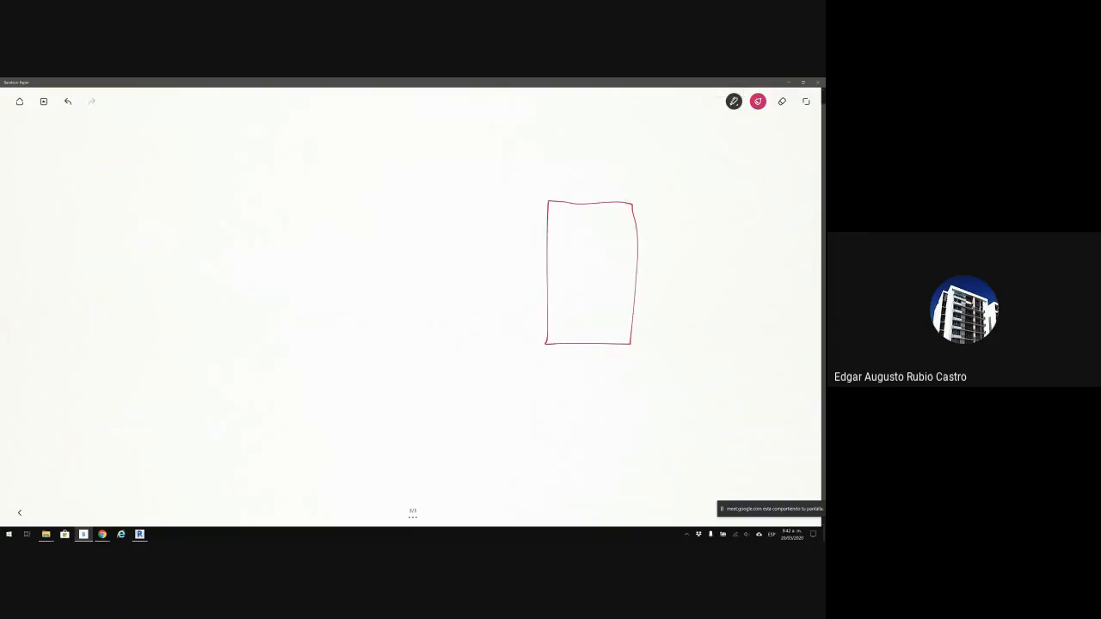
drag(412, 198, 744, 217)
drag(409, 233, 749, 249)
drag(404, 317, 733, 329)
drag(393, 336, 719, 349)
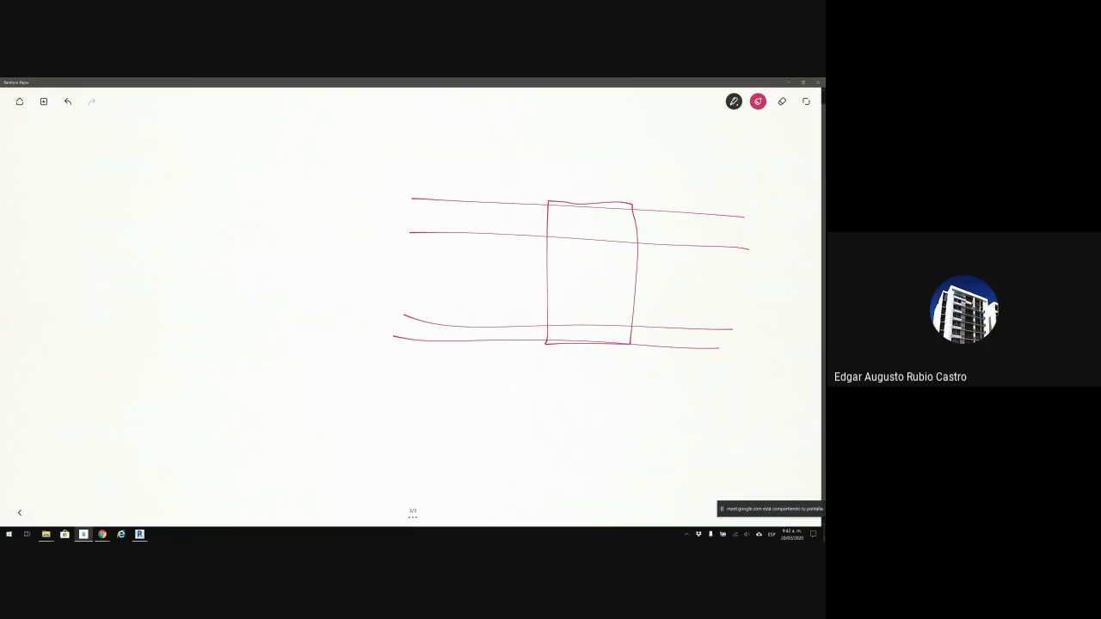
drag(701, 134, 647, 184)
mouse_move(651, 156)
mouse_down()
mouse_move(648, 176)
mouse_move(671, 192)
mouse_up()
Sketch a beam in perspective beside the section and dimension its height as 50.
drag(184, 195, 143, 361)
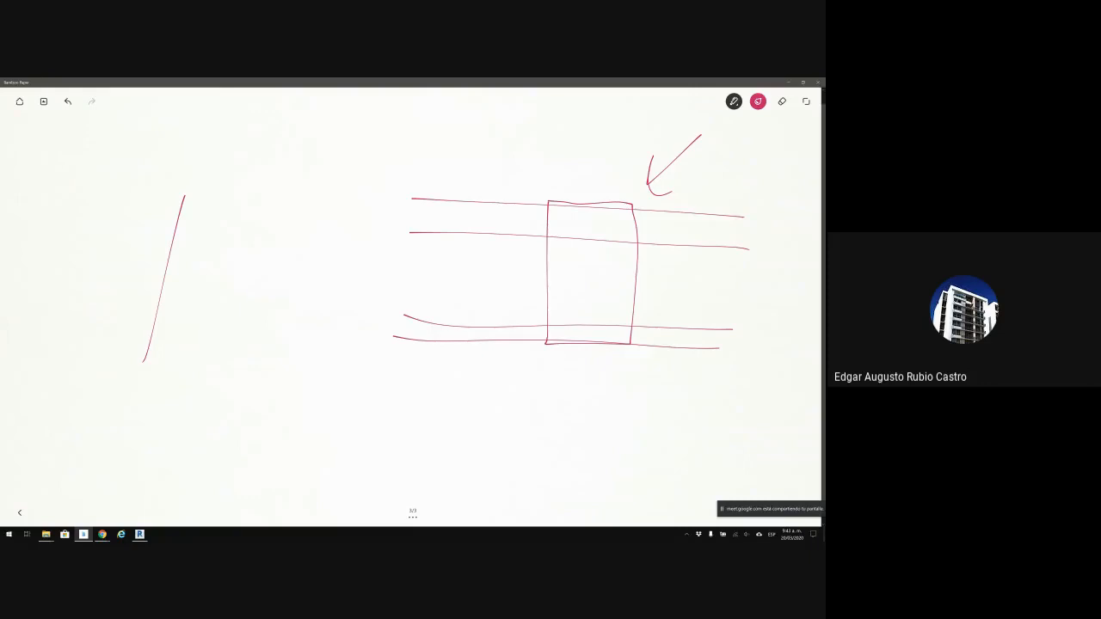
drag(137, 247, 144, 364)
mouse_move(141, 250)
mouse_down()
mouse_move(77, 252)
mouse_move(80, 374)
mouse_move(138, 362)
mouse_move(183, 183)
mouse_up()
drag(71, 254, 122, 178)
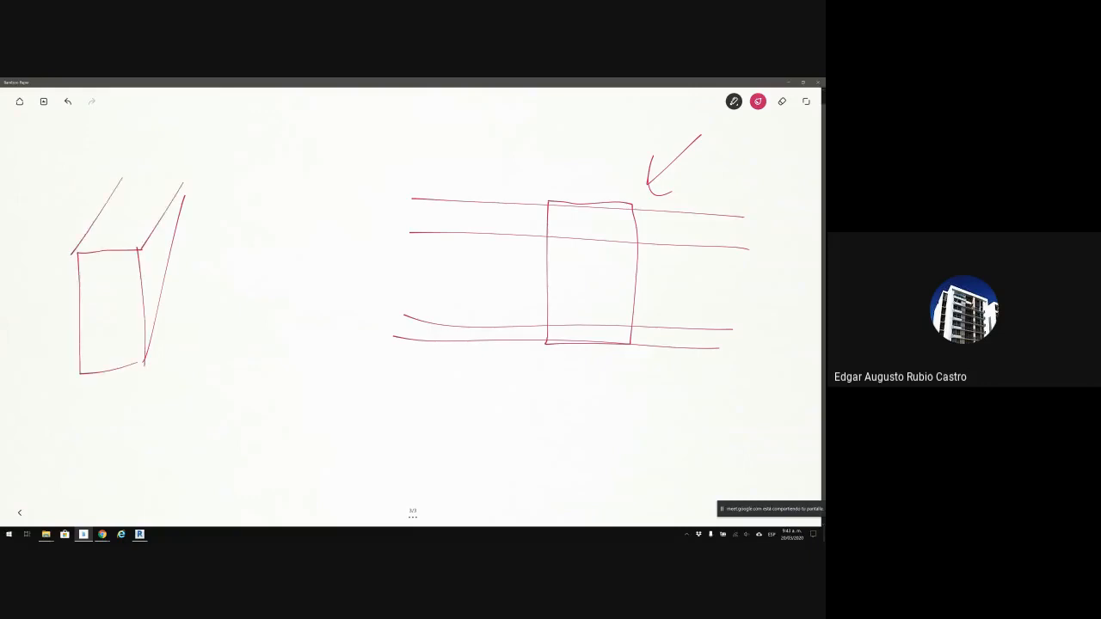
drag(147, 360, 202, 279)
mouse_move(25, 239)
mouse_down()
mouse_move(43, 241)
mouse_move(43, 373)
mouse_up()
mouse_move(63, 292)
mouse_down()
mouse_move(53, 333)
mouse_move(76, 291)
mouse_up()
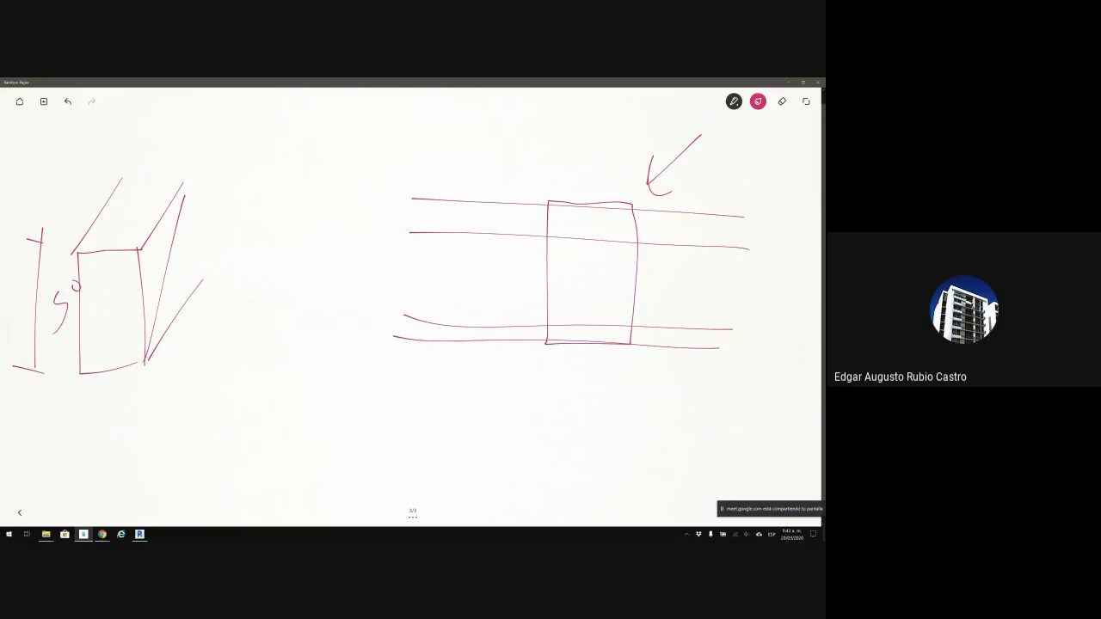
Dimension the full depth between the outer slab lines as 50 and mark the thickness of the upper slab.
mouse_move(459, 185)
mouse_down()
mouse_move(467, 357)
mouse_move(474, 349)
mouse_up()
drag(456, 190, 469, 203)
mouse_move(487, 266)
mouse_down()
mouse_move(482, 291)
mouse_move(502, 269)
mouse_move(507, 277)
mouse_up()
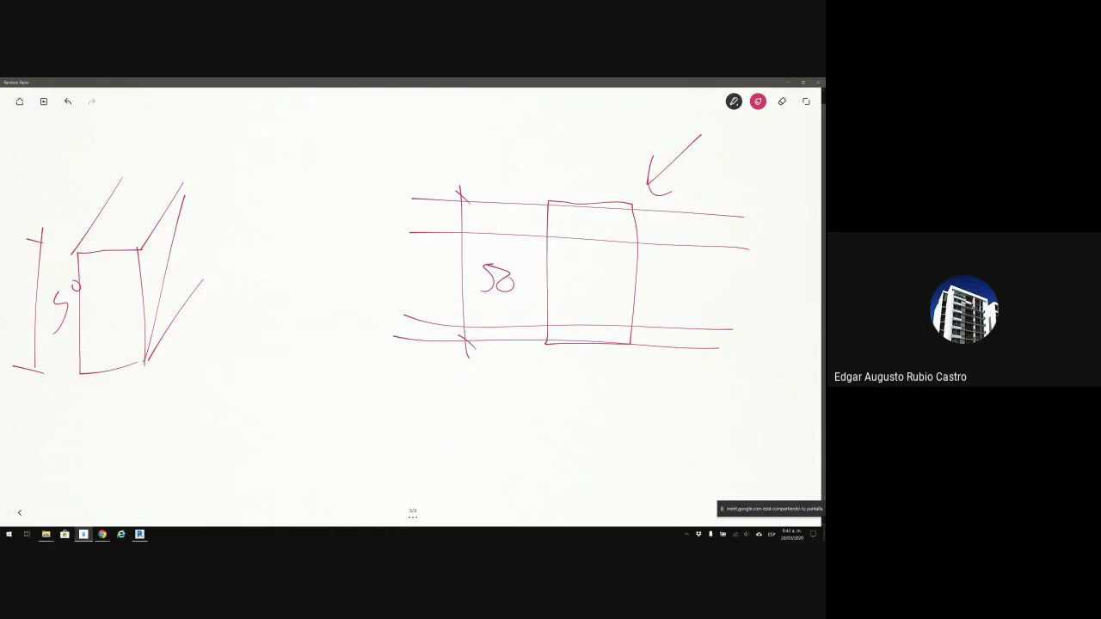
mouse_move(735, 211)
mouse_down()
mouse_move(728, 251)
mouse_move(741, 222)
mouse_up()
Draw a hooked stirrup with reinforcing bars in the corners of the beam section.
drag(555, 220, 625, 229)
mouse_move(560, 329)
mouse_down()
mouse_move(616, 321)
mouse_move(612, 332)
mouse_up()
mouse_move(553, 220)
mouse_down()
mouse_move(556, 336)
mouse_move(619, 315)
mouse_move(628, 220)
mouse_move(588, 252)
mouse_up()
mouse_move(551, 222)
mouse_down()
mouse_move(631, 220)
mouse_move(612, 258)
mouse_up()
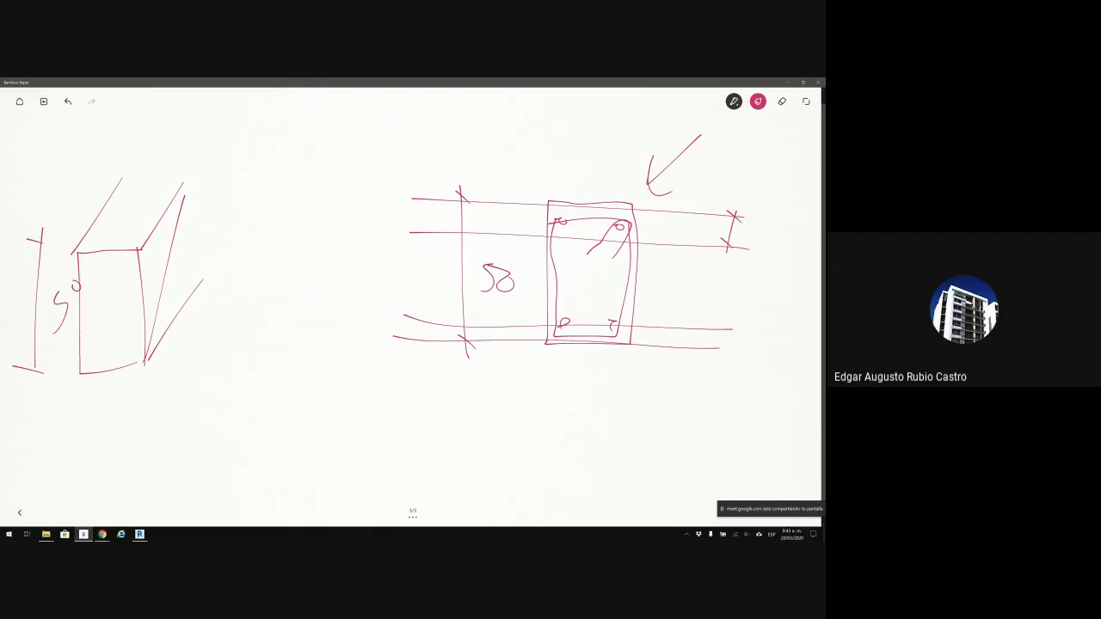
Hatch the lower slab, the inside of the beam section and the upper slab.
mouse_move(408, 320)
mouse_down()
mouse_move(421, 334)
mouse_move(616, 325)
mouse_move(736, 337)
mouse_up()
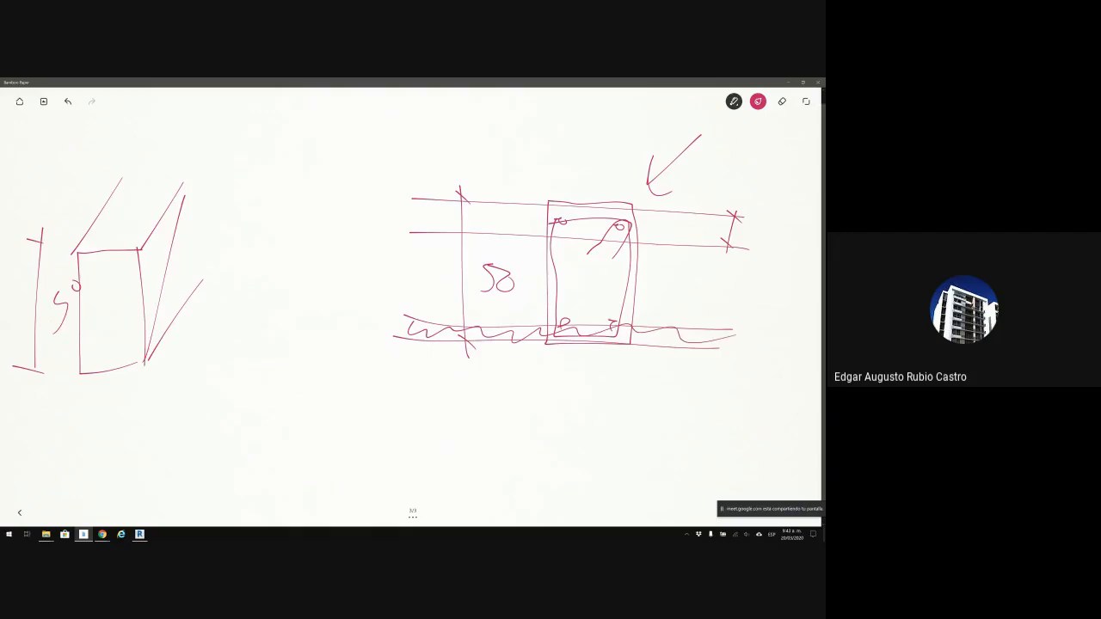
mouse_move(555, 250)
mouse_down()
mouse_move(597, 258)
mouse_move(594, 323)
mouse_up()
mouse_move(414, 228)
mouse_down()
mouse_move(526, 206)
mouse_move(755, 230)
mouse_up()
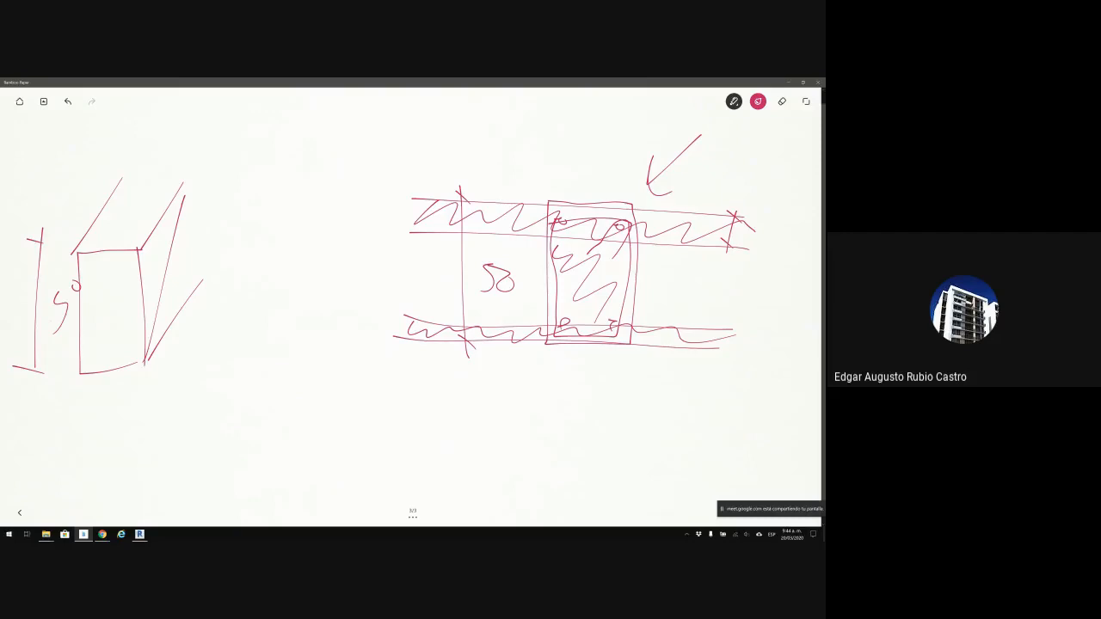
Clear the sketch page and switch back to Revit.
click(782, 102)
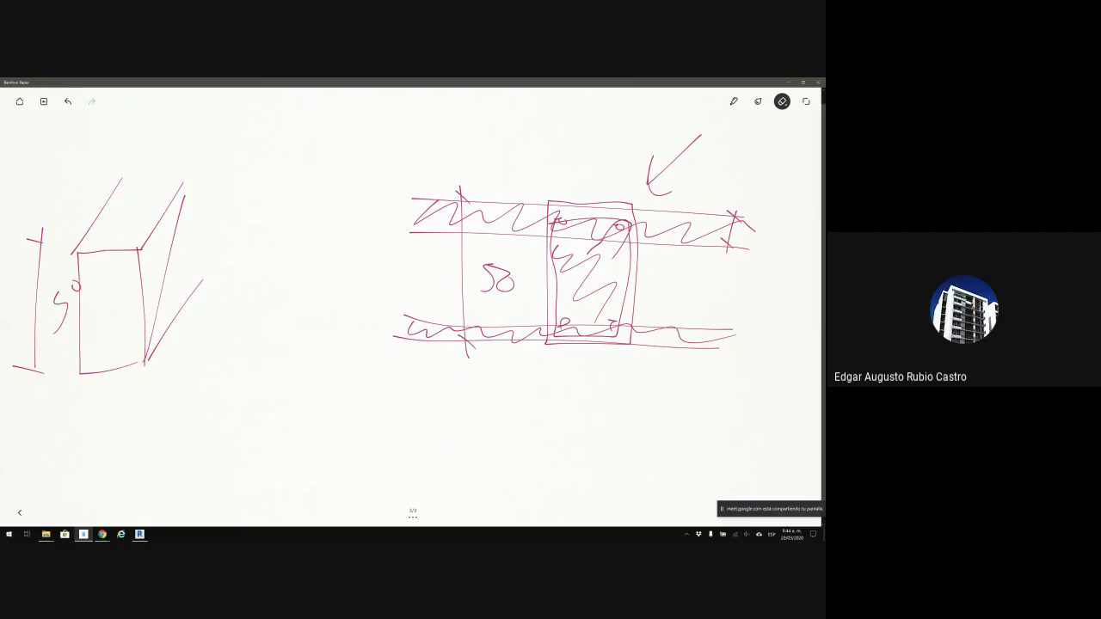
click(782, 102)
click(782, 128)
click(139, 534)
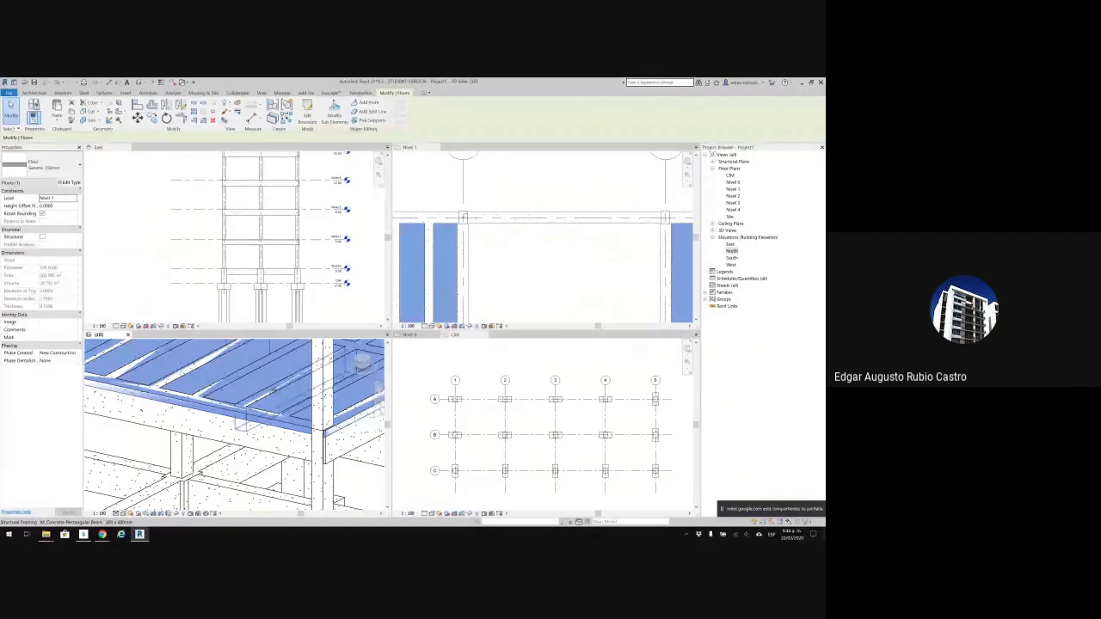
Make the selected Nivel 1 floor structural and examine how it joins the beams in the 3D view.
middle_drag(276, 389, 238, 406)
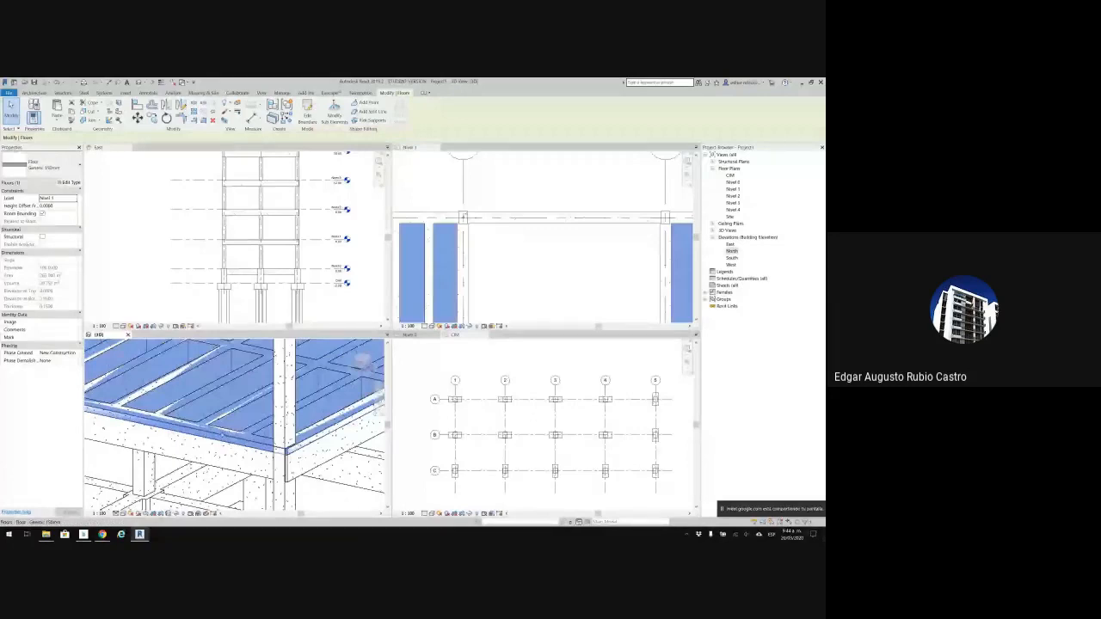
click(42, 237)
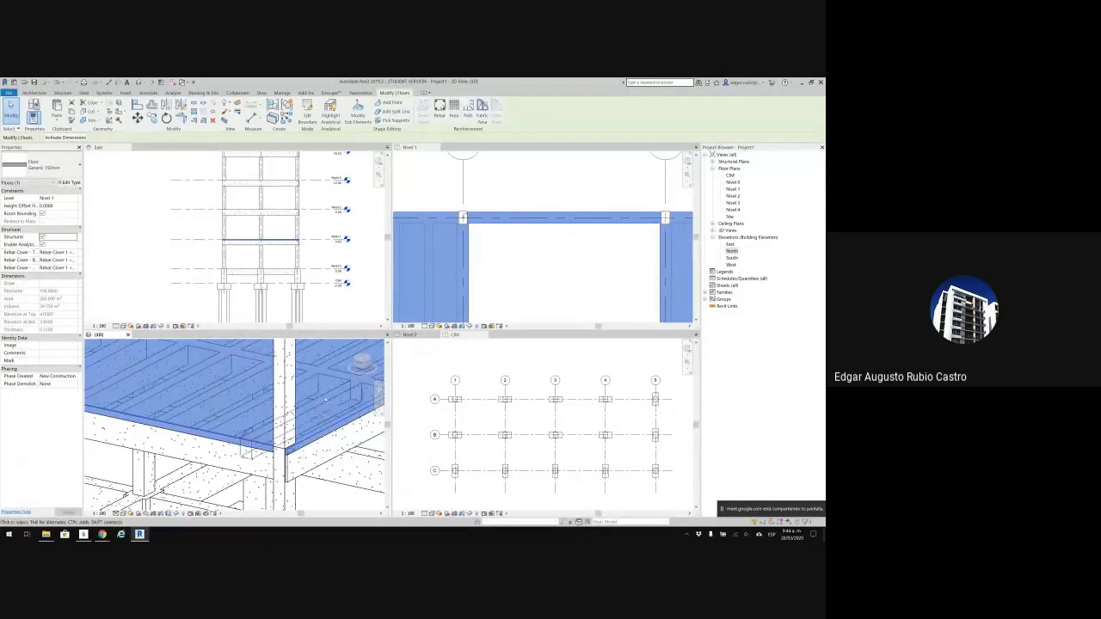
scroll(334, 401, up, 2)
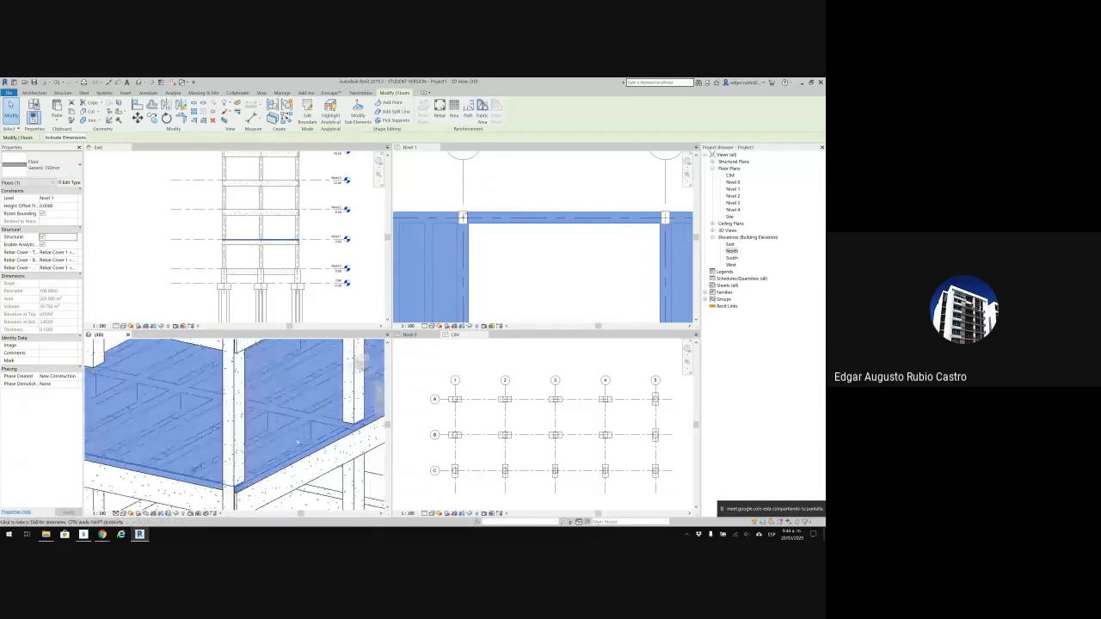
scroll(294, 416, up, 3)
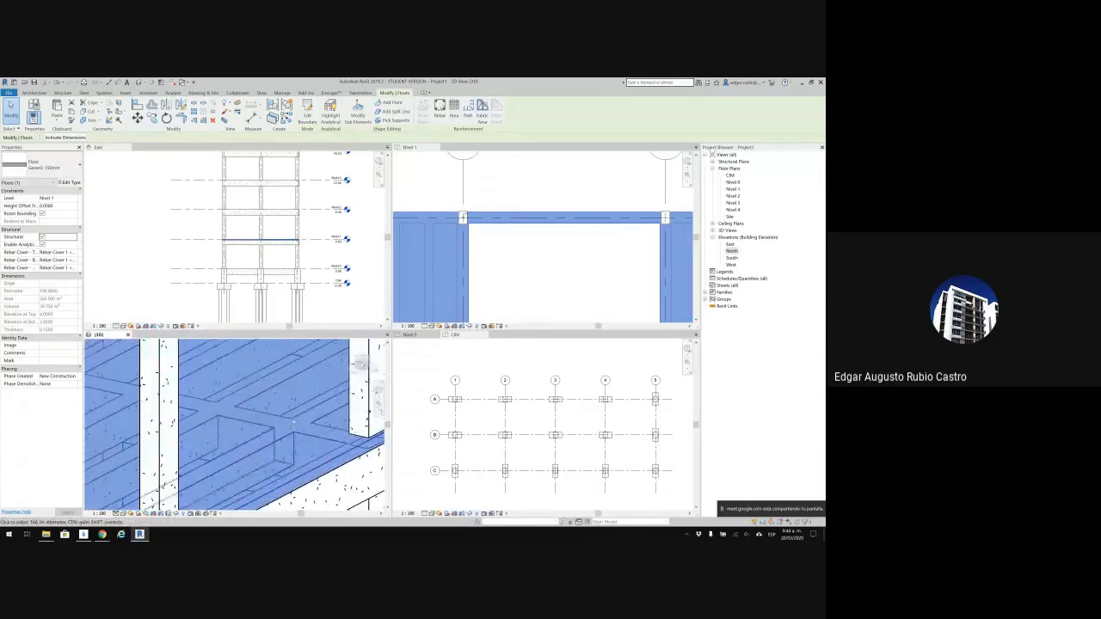
scroll(293, 410, down, 4)
scroll(291, 404, down, 3)
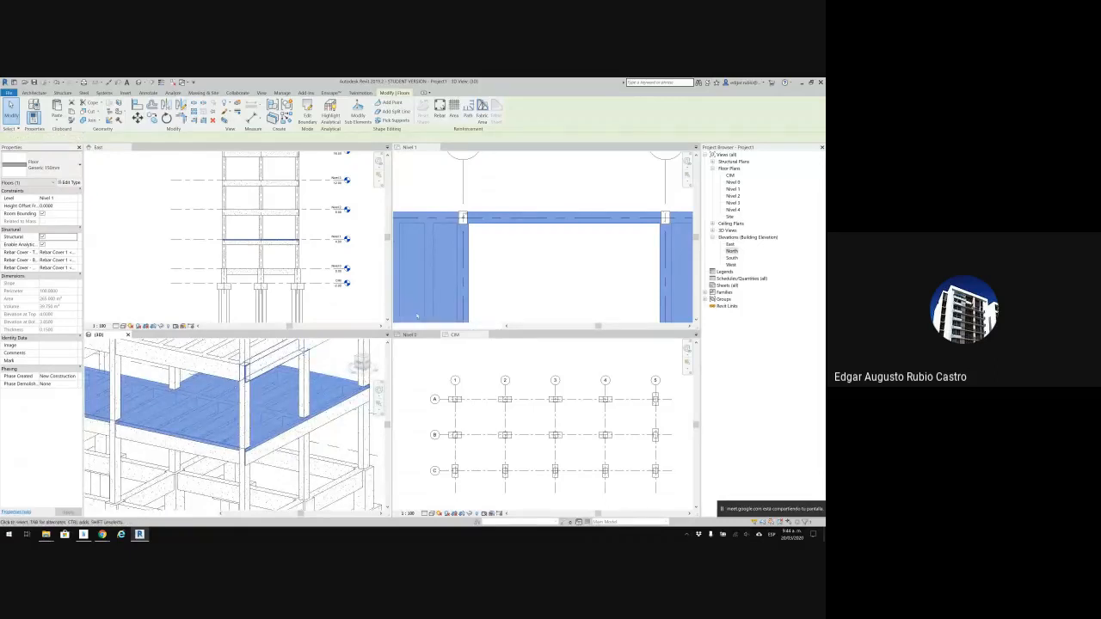
Copy the Nivel 1 floor with its opening and paste it aligned to levels Nivel 0, Nivel 2 and Nivel 3.
shift+middle_drag(250, 404, 318, 414)
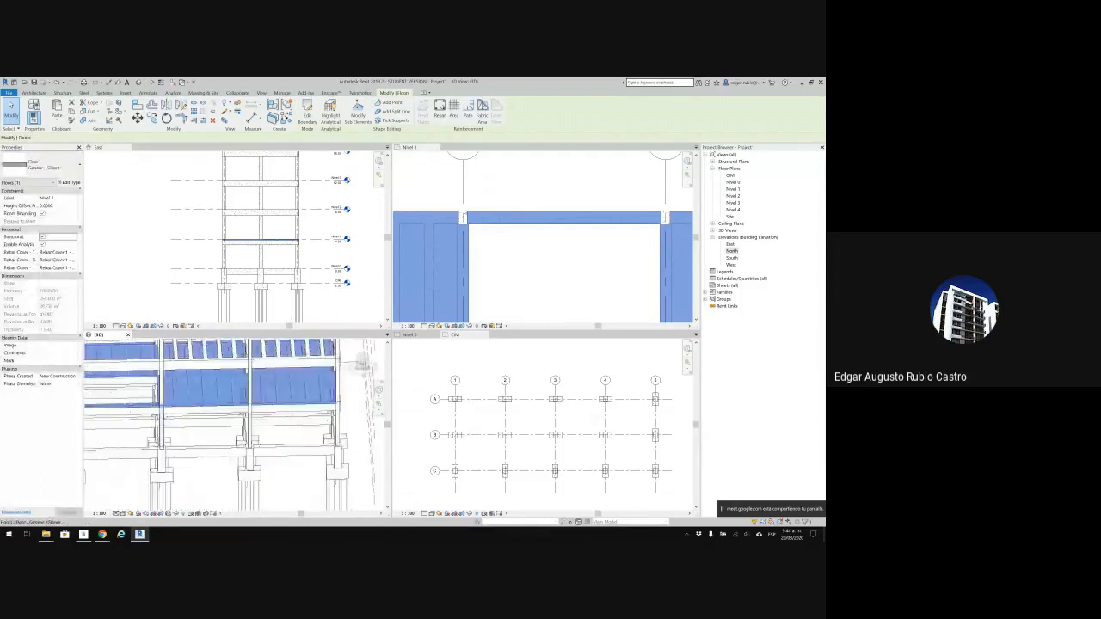
shift+middle_drag(227, 419, 269, 425)
scroll(269, 427, down, 2)
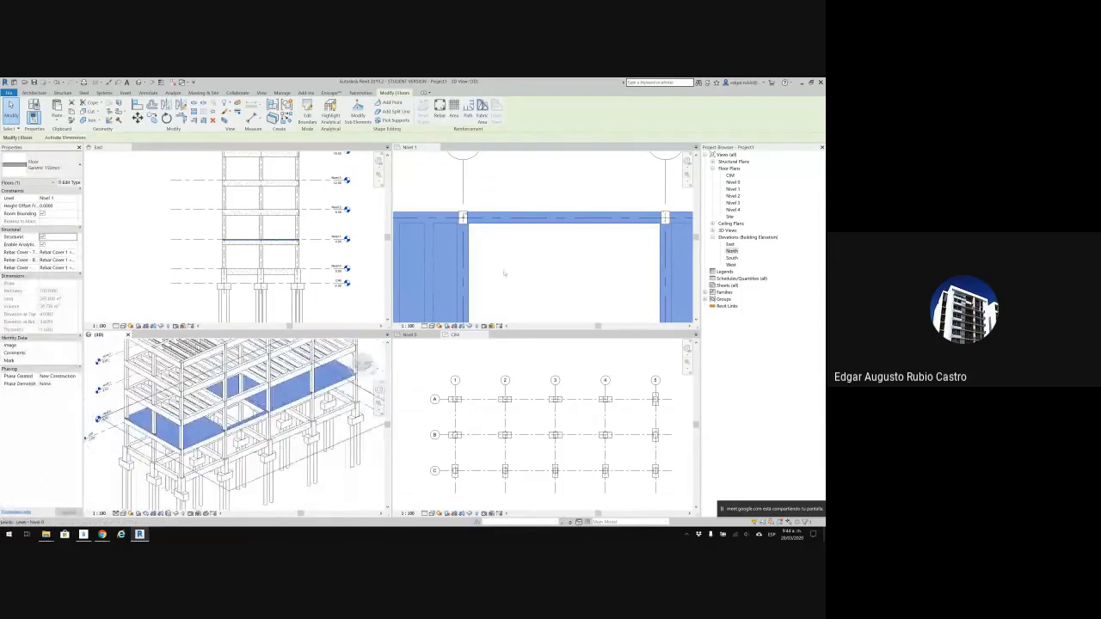
scroll(512, 263, down, 3)
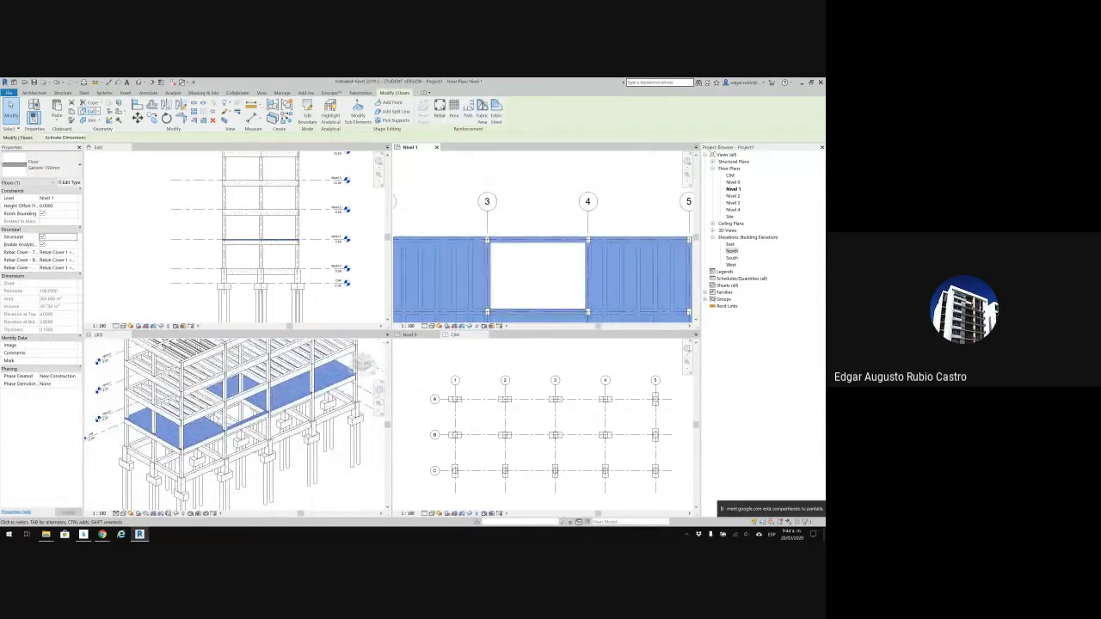
click(57, 118)
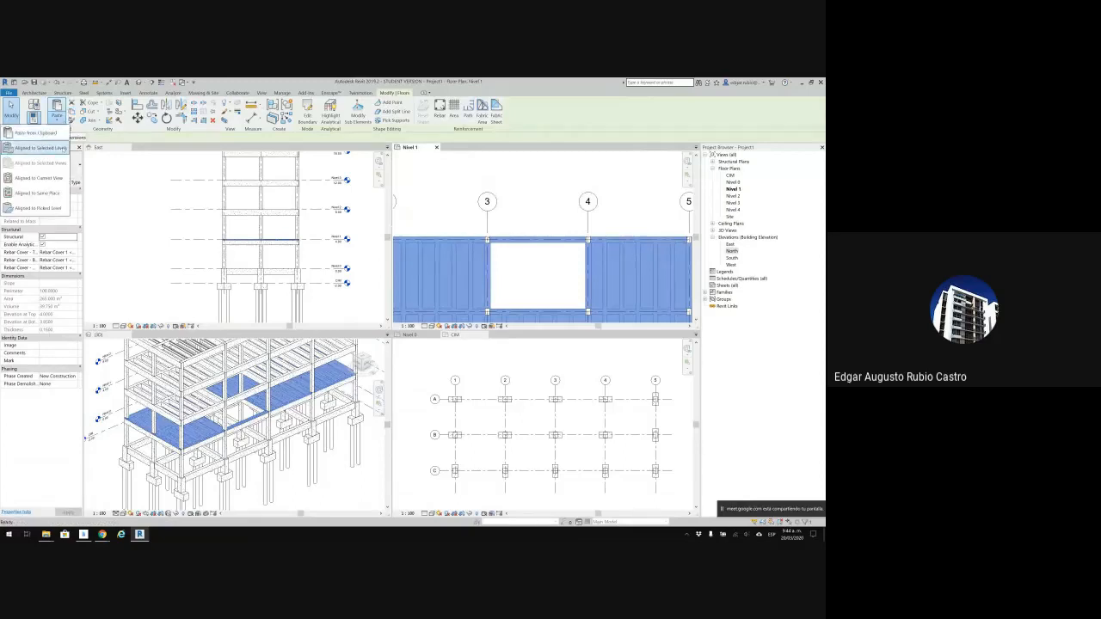
click(41, 147)
click(374, 259)
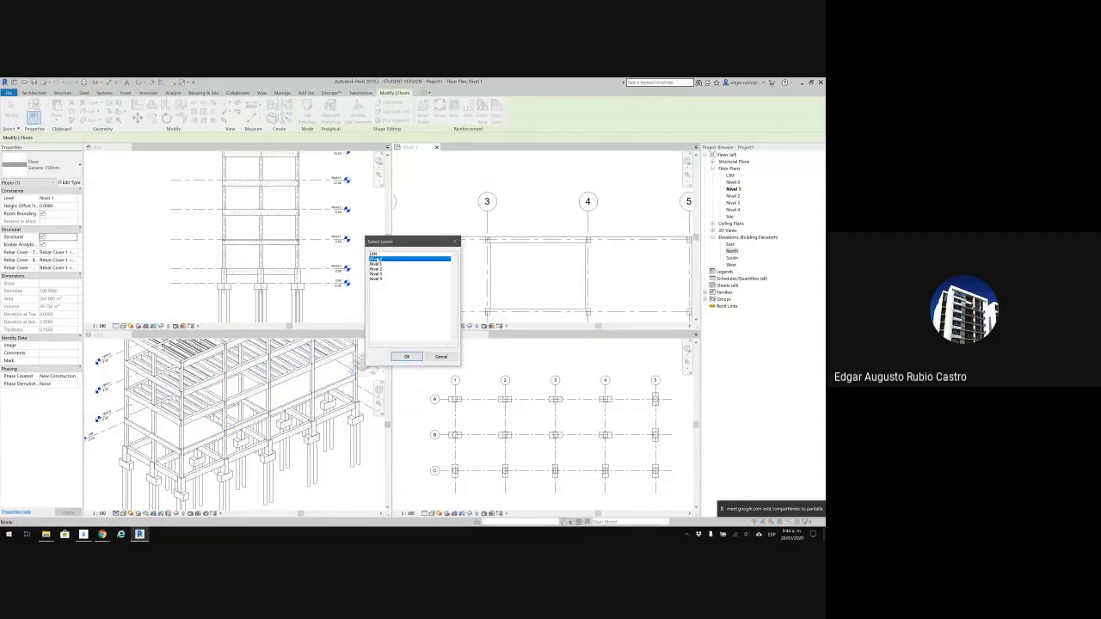
ctrl+click(382, 275)
ctrl+click(382, 270)
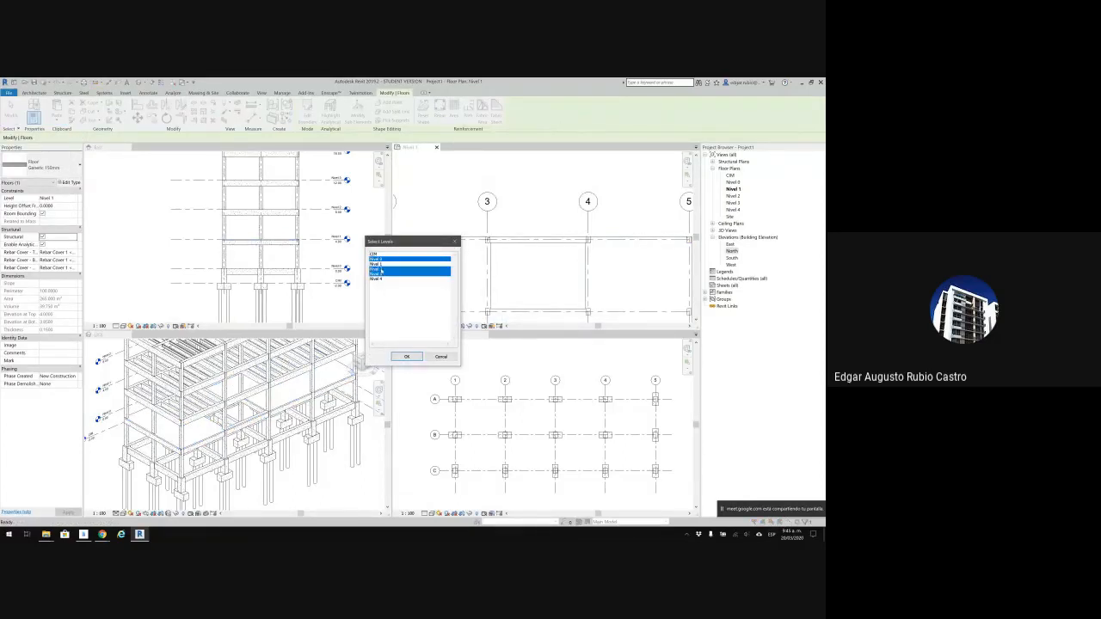
click(406, 357)
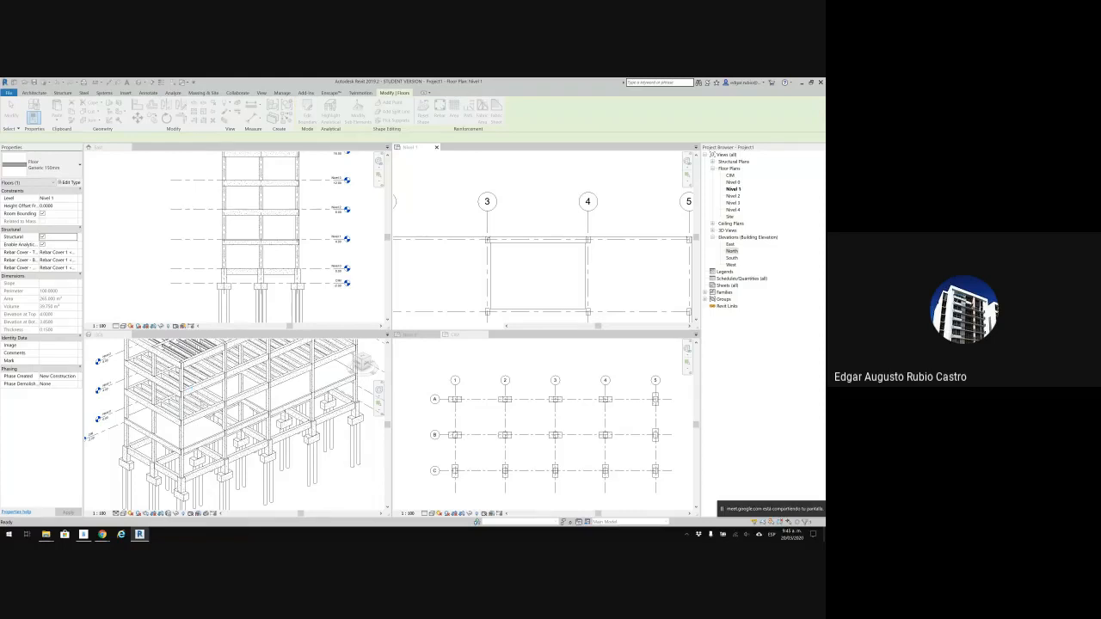
Edit the boundary of the Nivel 0 floor, delete the rectangular opening loop and finish the sketch.
scroll(267, 442, up, 2)
scroll(267, 442, up, 1)
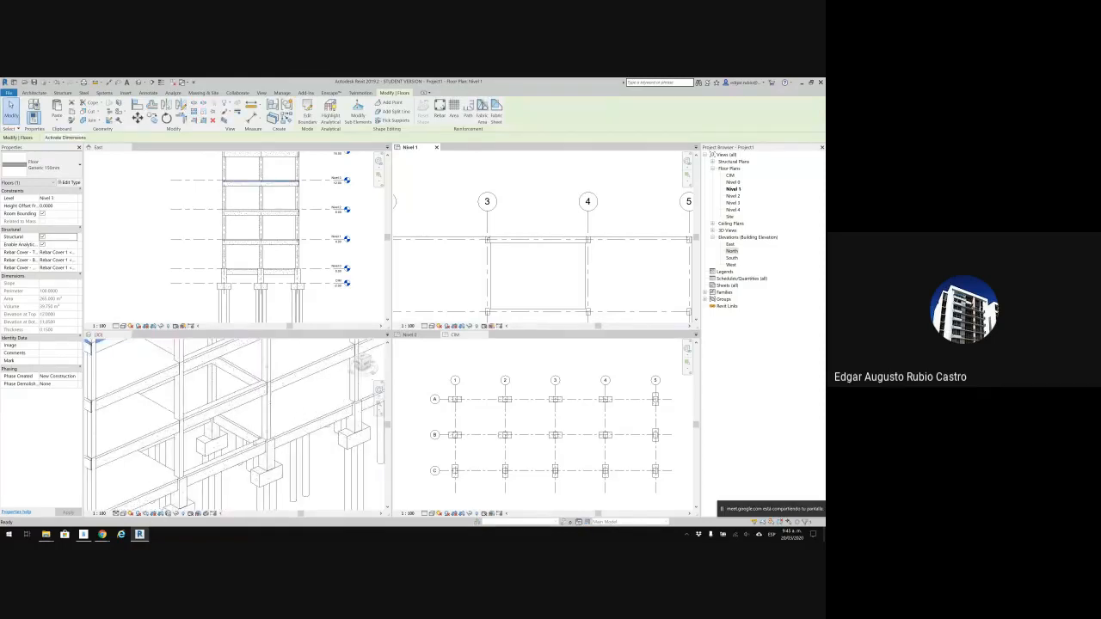
click(256, 444)
scroll(252, 444, up, 2)
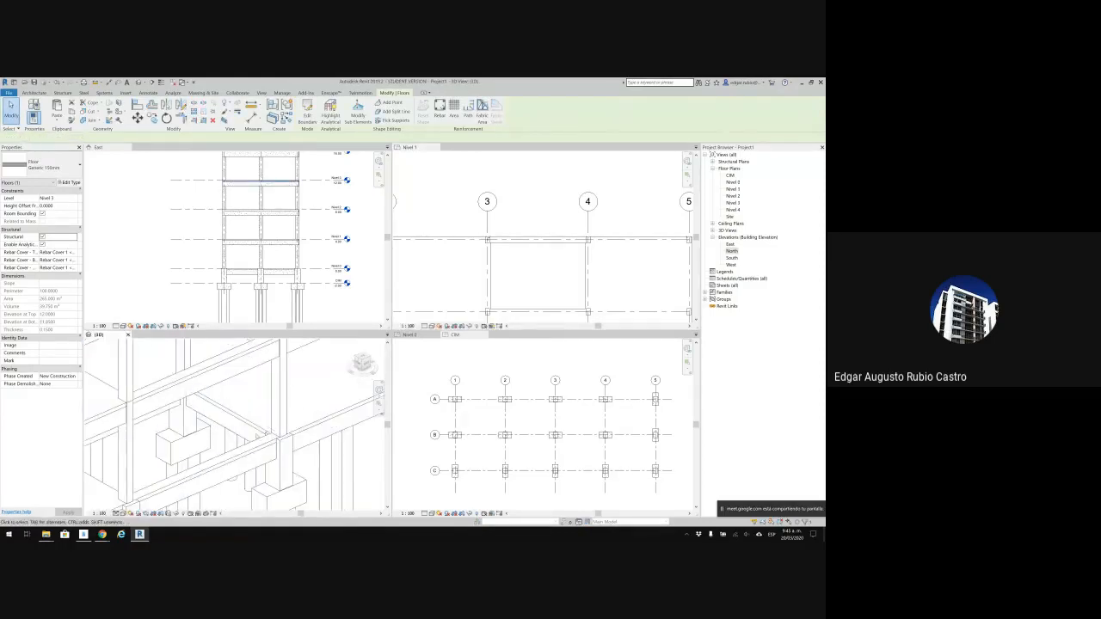
double_click(268, 433)
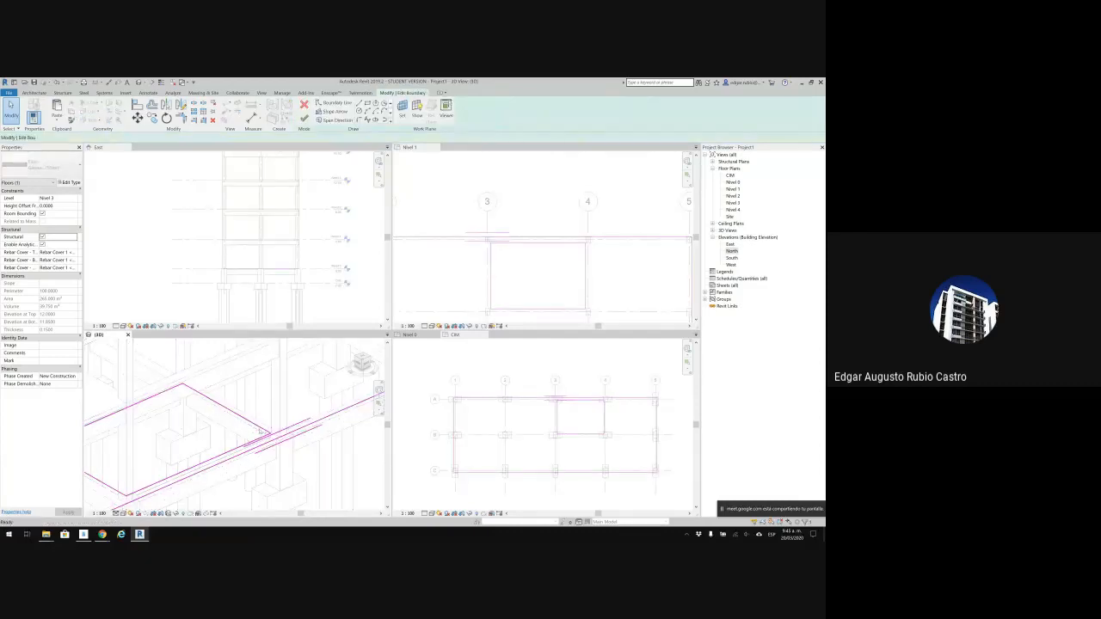
key(Delete)
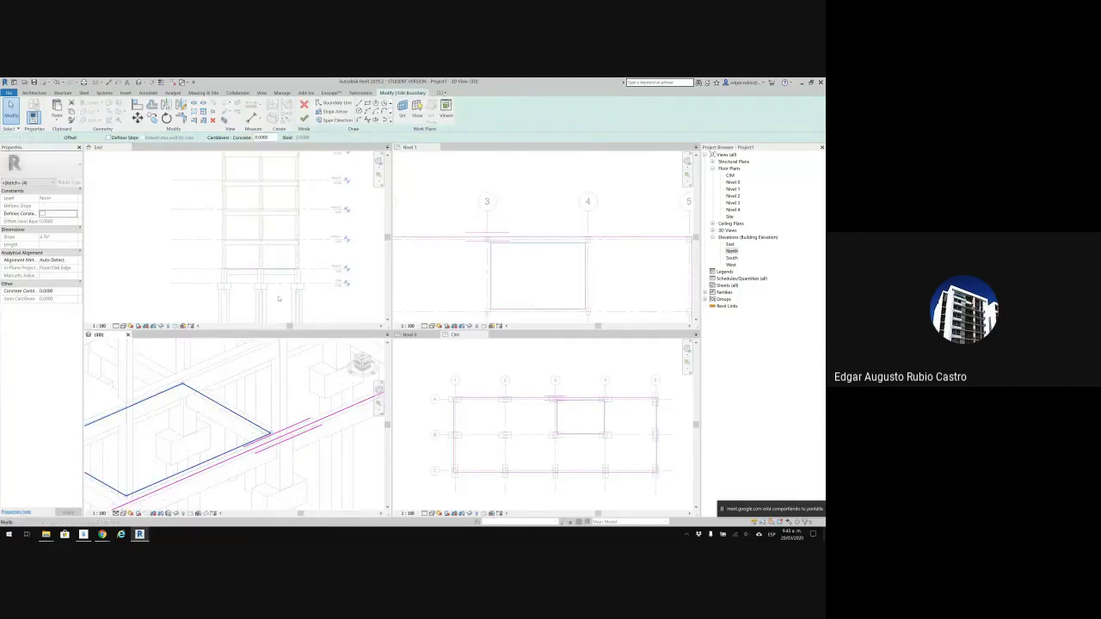
click(305, 118)
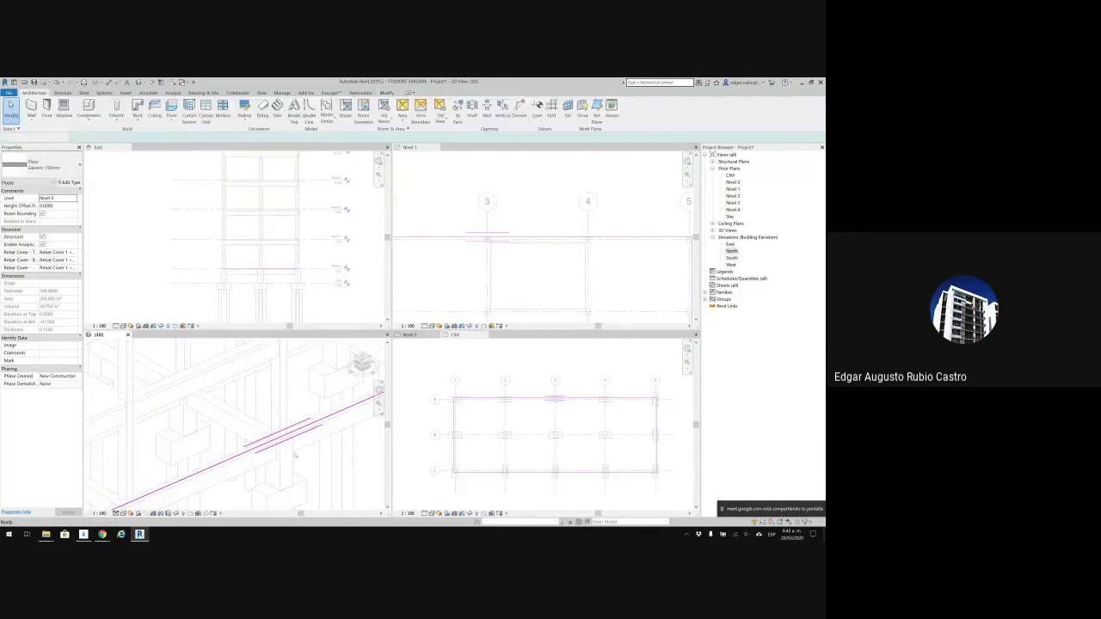
Examine the copied floor slabs and the perimeter beams around the building corner in the 3D view.
click(332, 486)
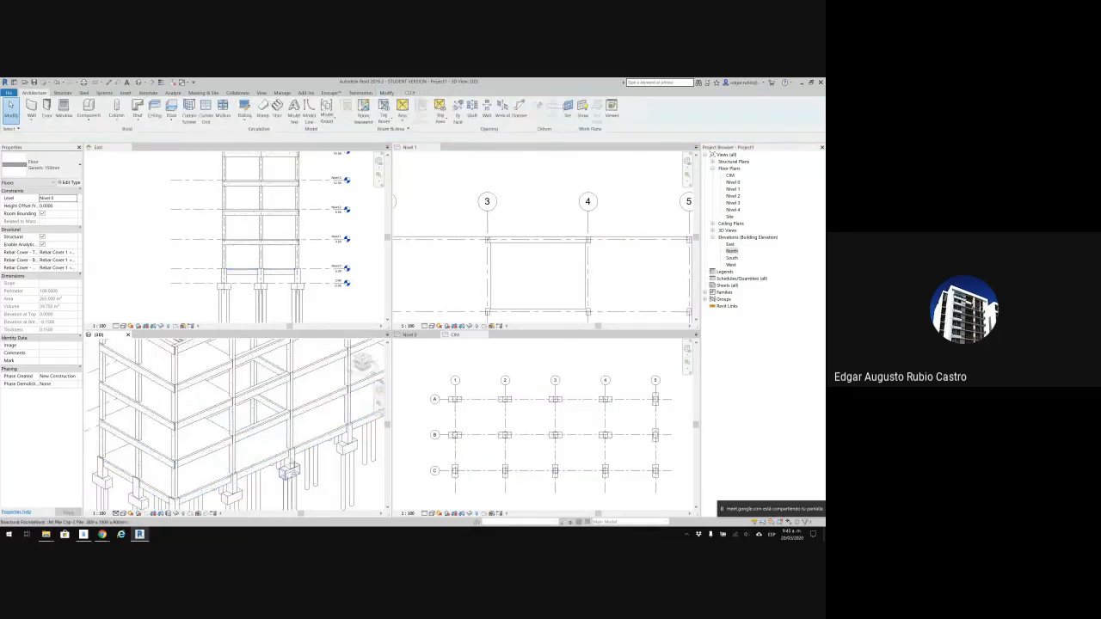
scroll(332, 486, down, 3)
middle_drag(332, 486, 297, 443)
scroll(299, 401, up, 3)
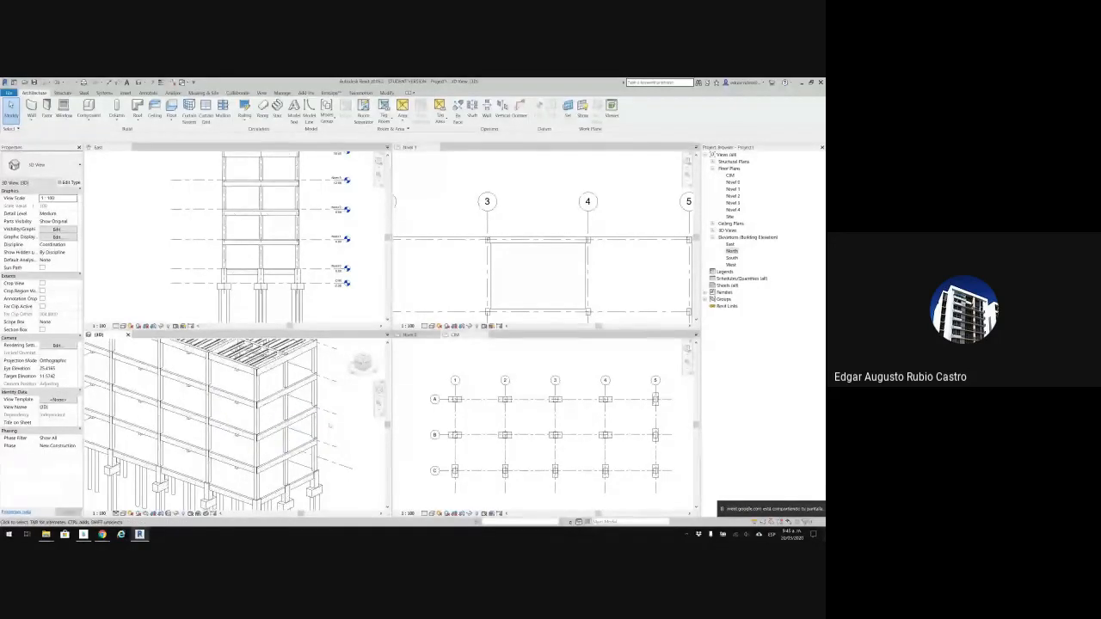
scroll(318, 422, up, 3)
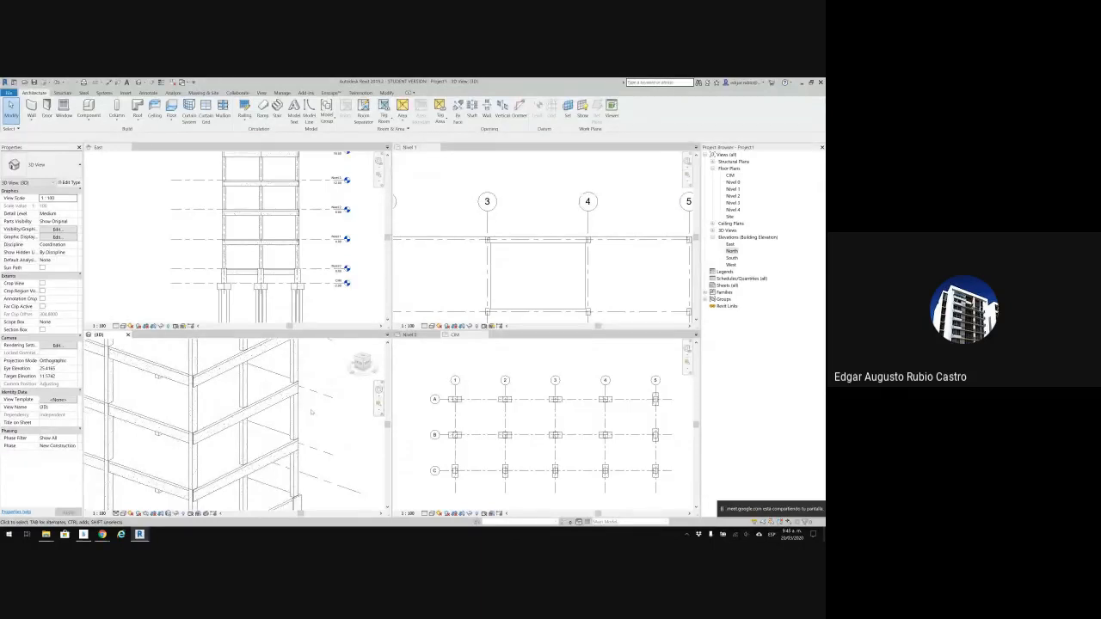
scroll(337, 395, up, 2)
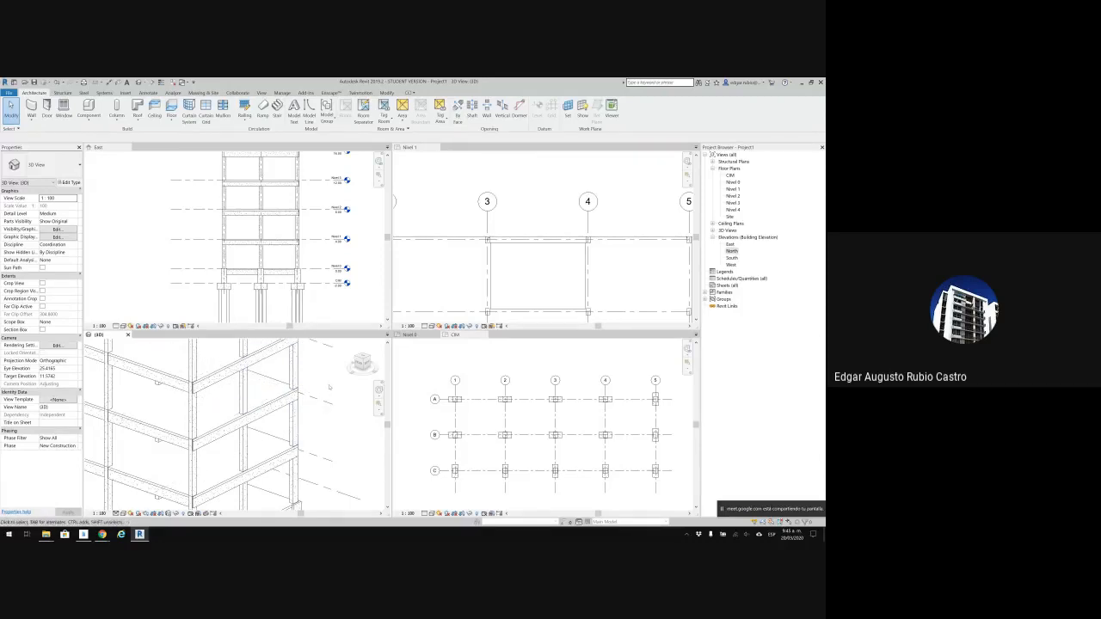
Select the Nivel 1 floor in its plan view and examine its extent around the opening and over the beams.
click(447, 266)
scroll(632, 256, down, 3)
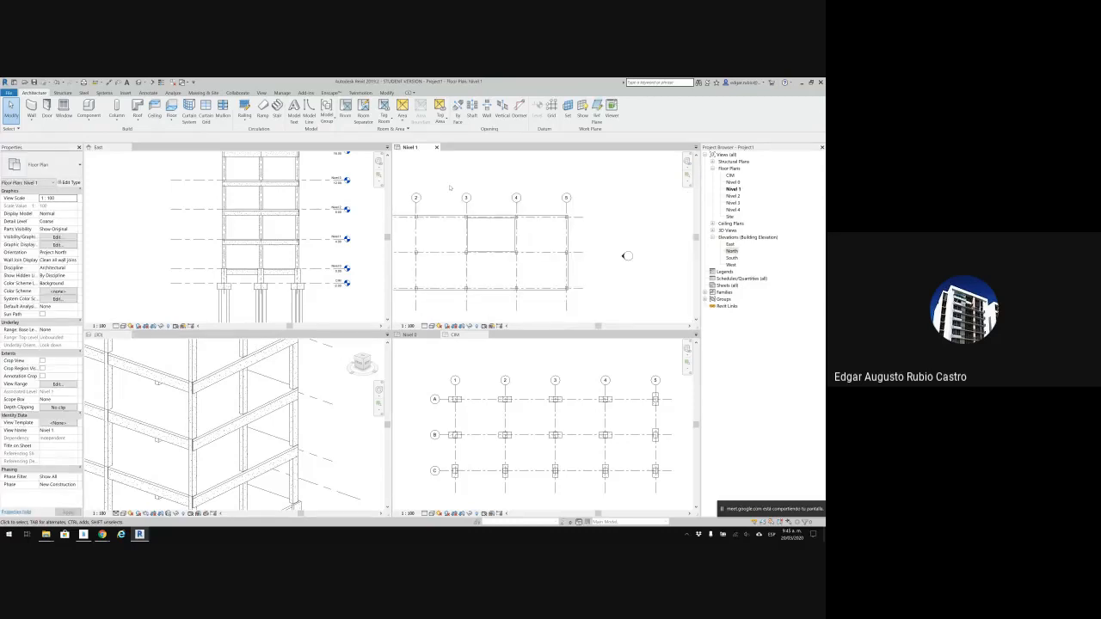
middle_drag(510, 210, 563, 204)
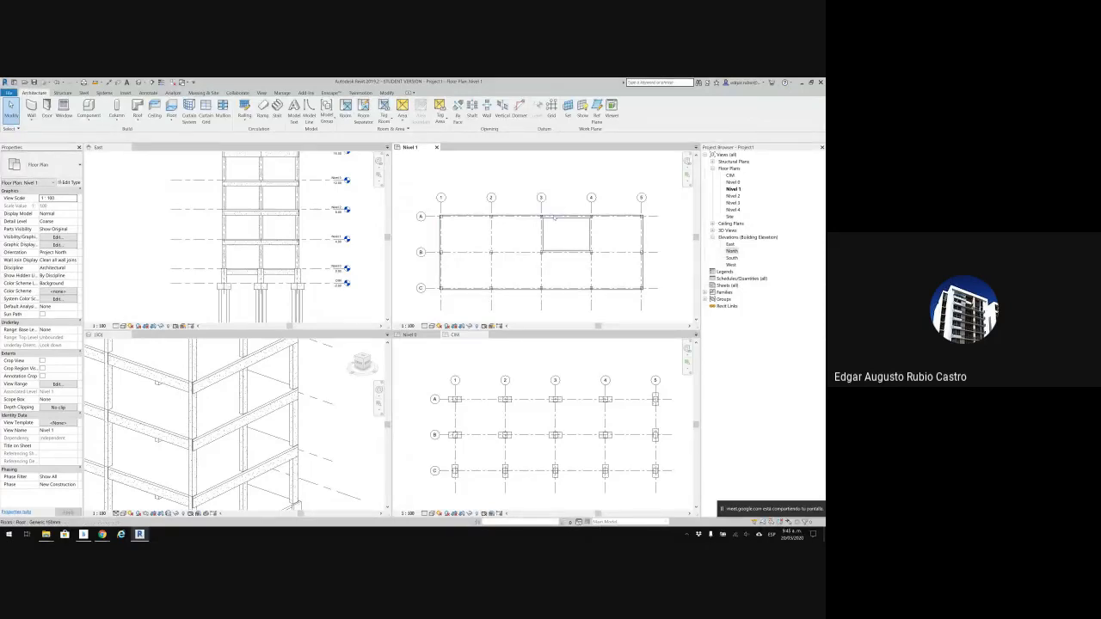
middle_drag(554, 218, 551, 212)
scroll(560, 238, up, 2)
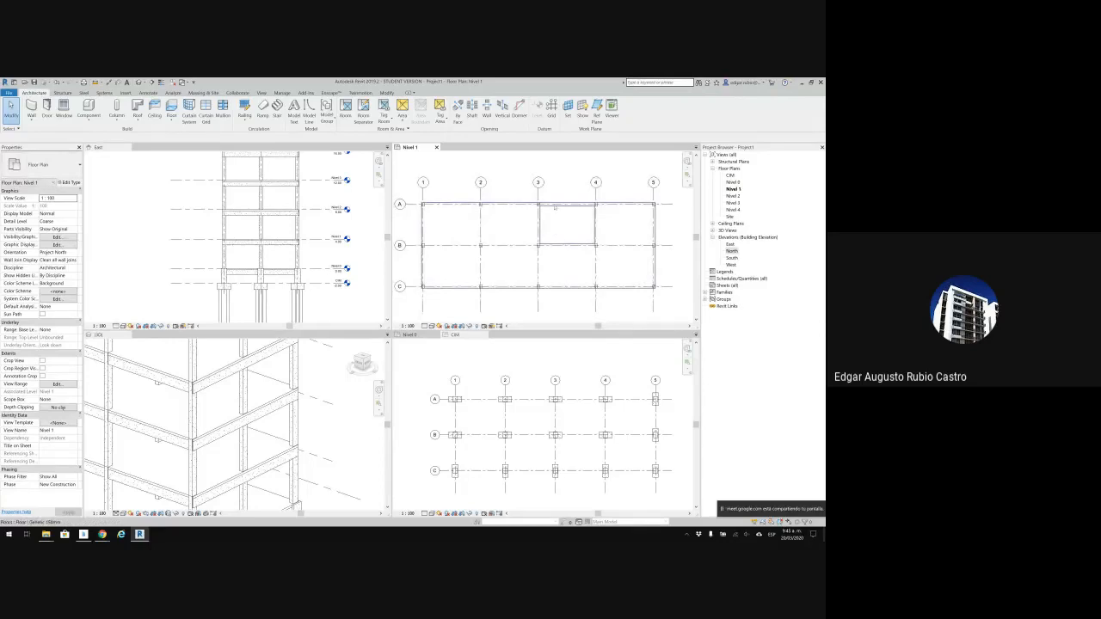
click(550, 224)
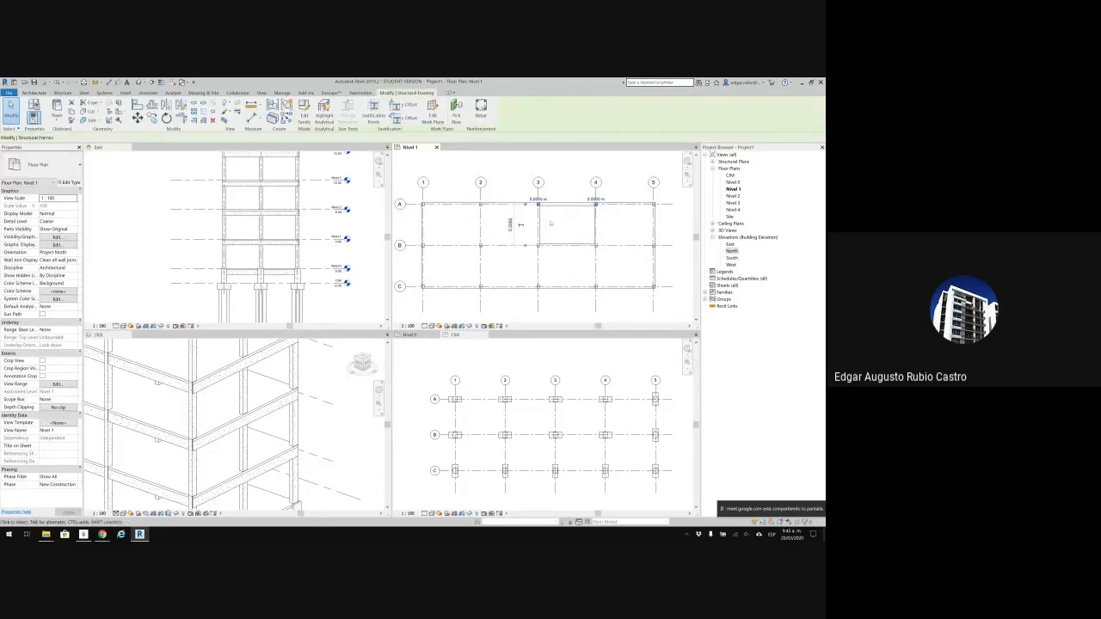
key(Escape)
click(492, 231)
scroll(490, 233, up, 4)
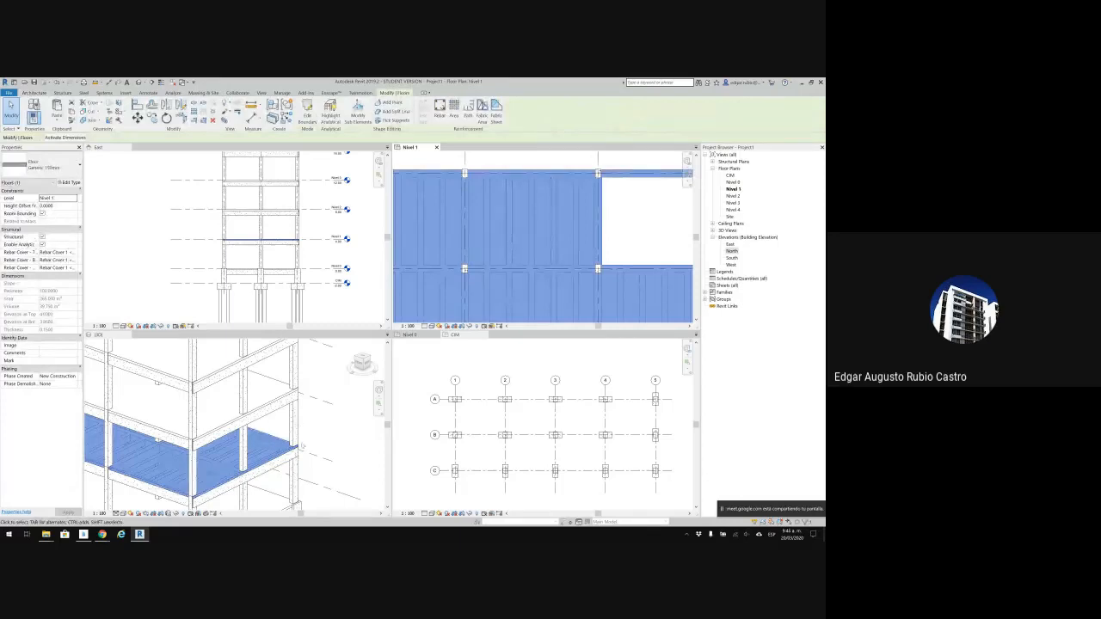
scroll(258, 439, up, 2)
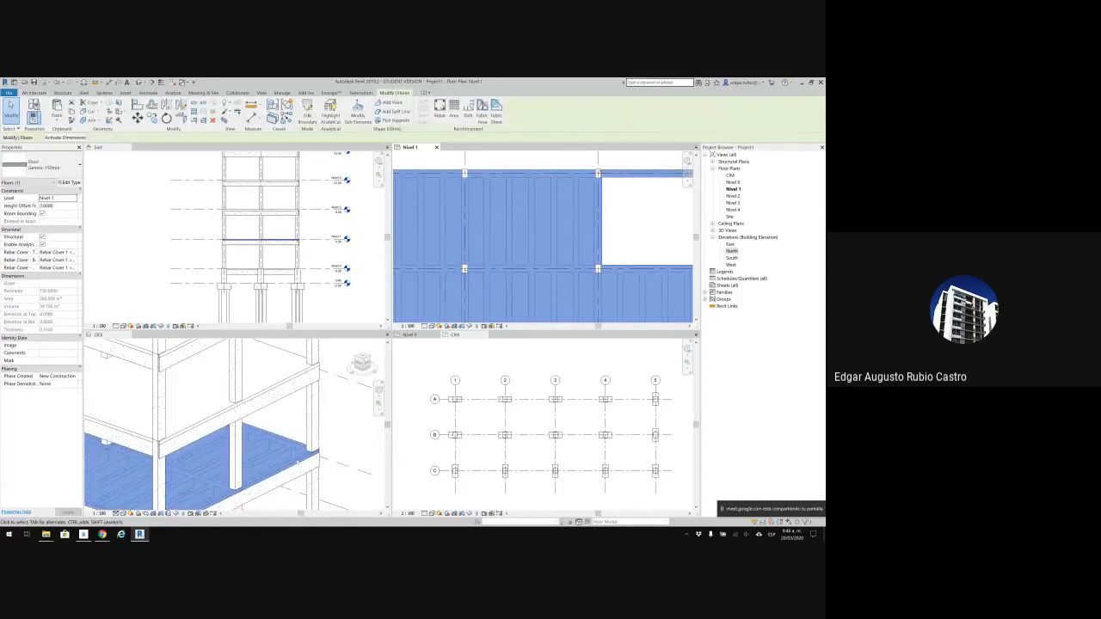
scroll(594, 238, down, 3)
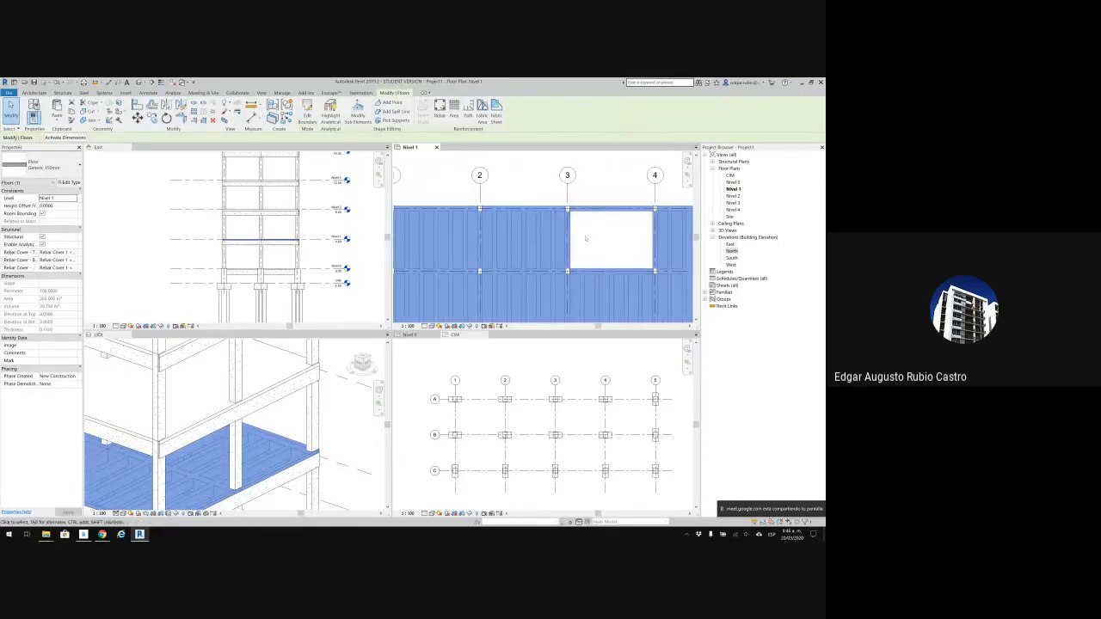
key(Delete)
scroll(593, 238, down, 2)
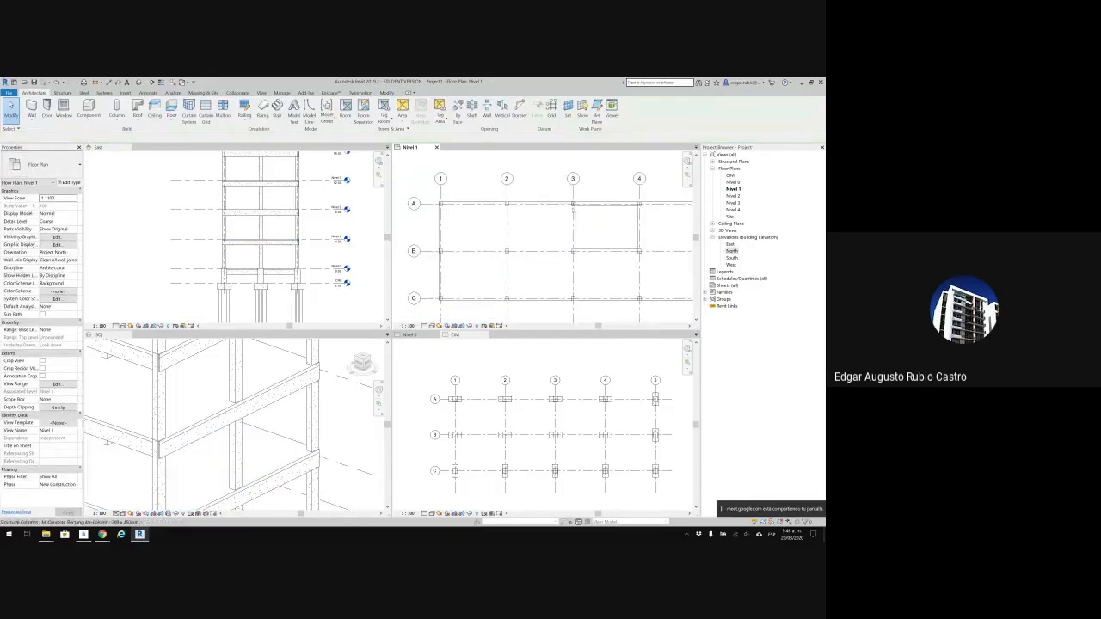
middle_drag(517, 232, 500, 231)
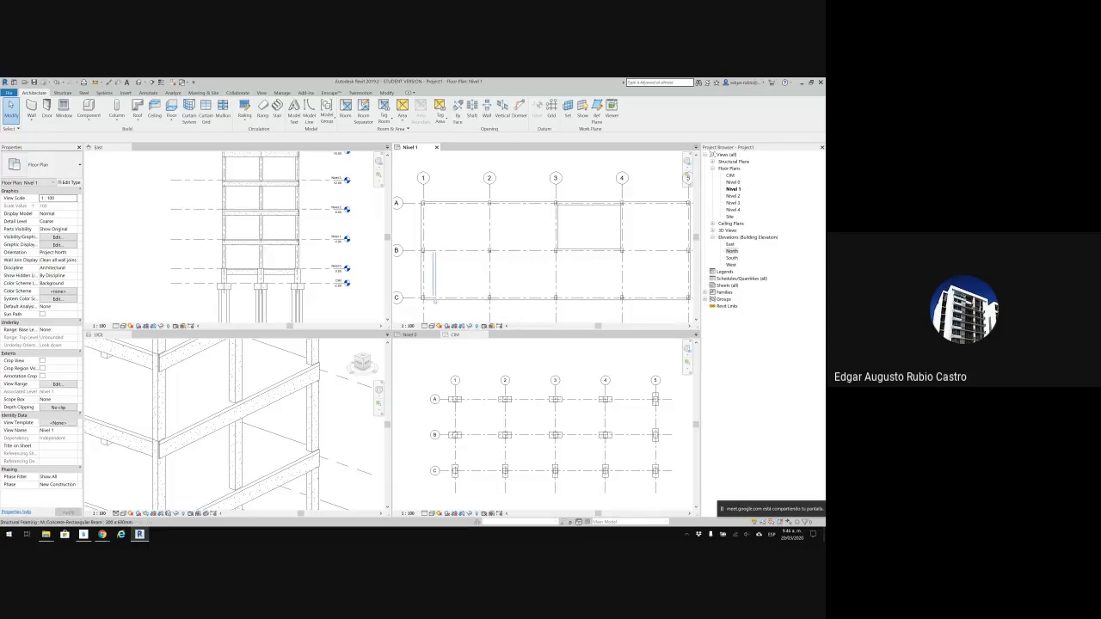
Set the Nivel 1 floor plan to a 1:50 scale and Fine detail level.
click(408, 326)
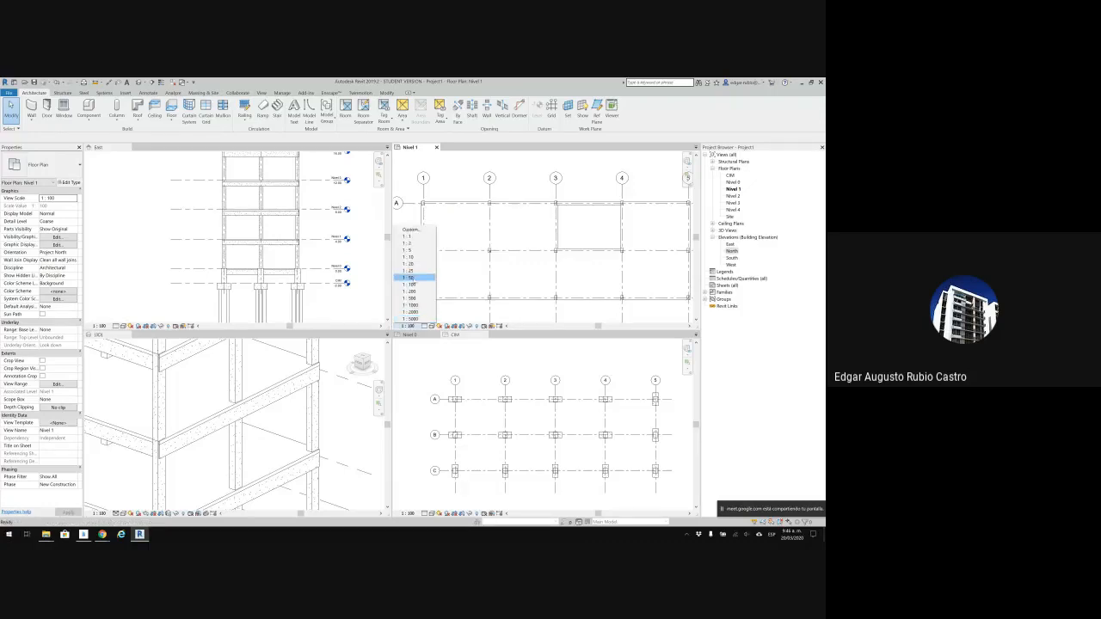
click(410, 278)
click(424, 326)
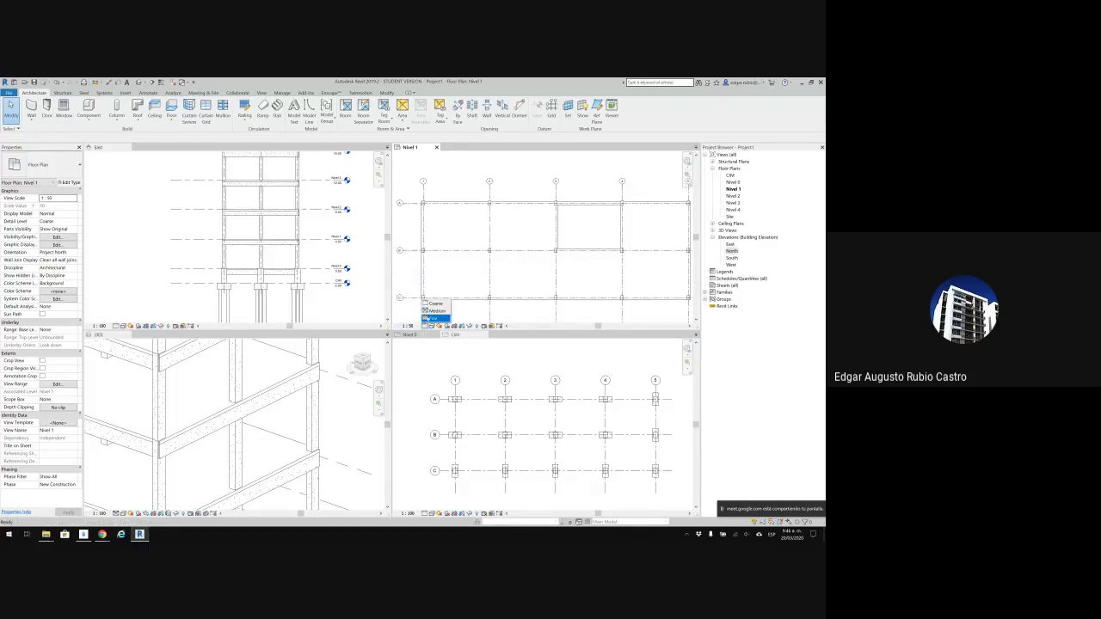
click(432, 318)
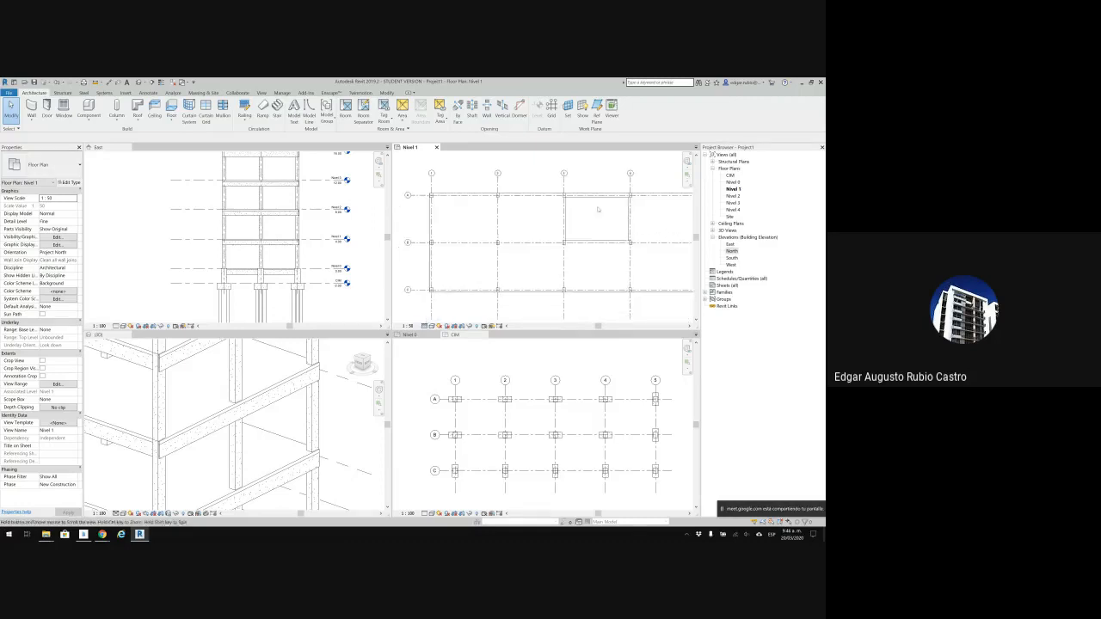
scroll(594, 211, up, 1)
scroll(580, 213, up, 1)
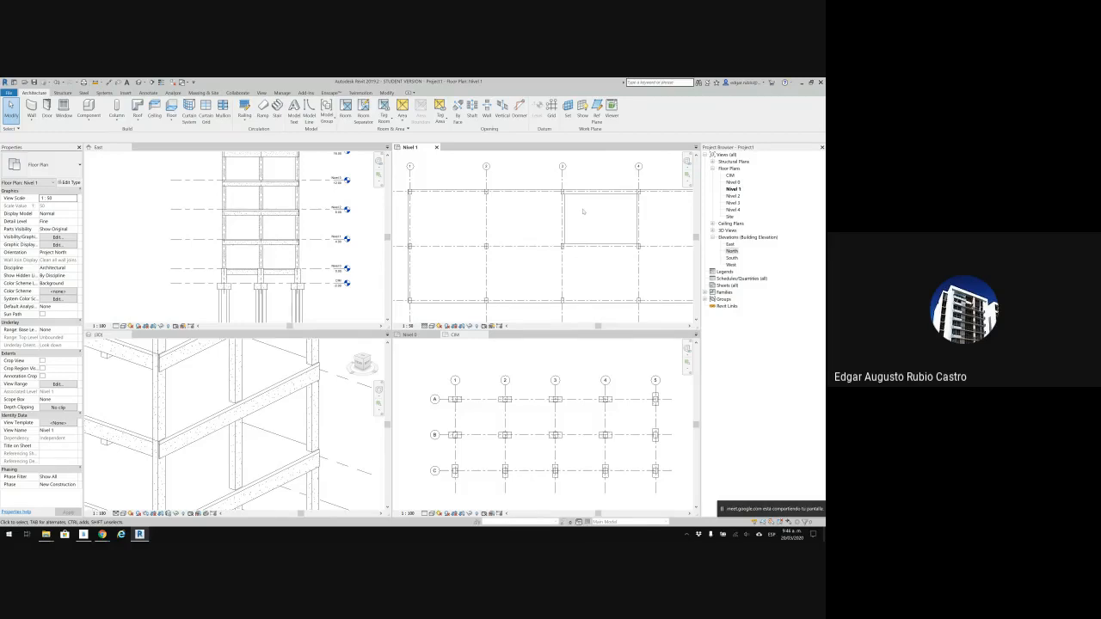
key(v)
key(g)
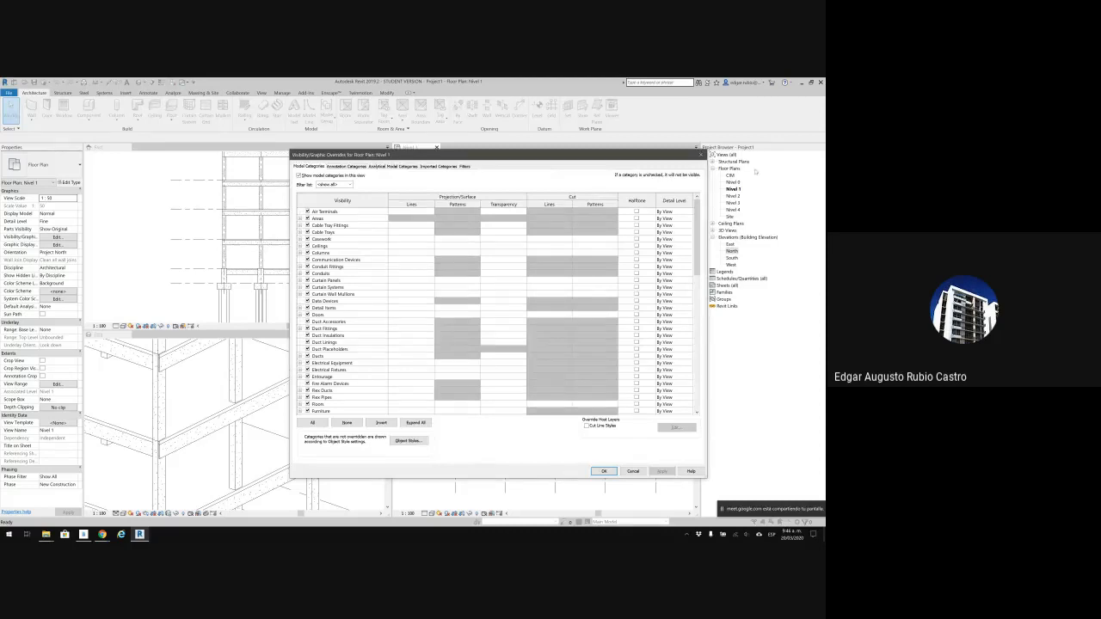
click(701, 154)
middle_drag(601, 229, 616, 224)
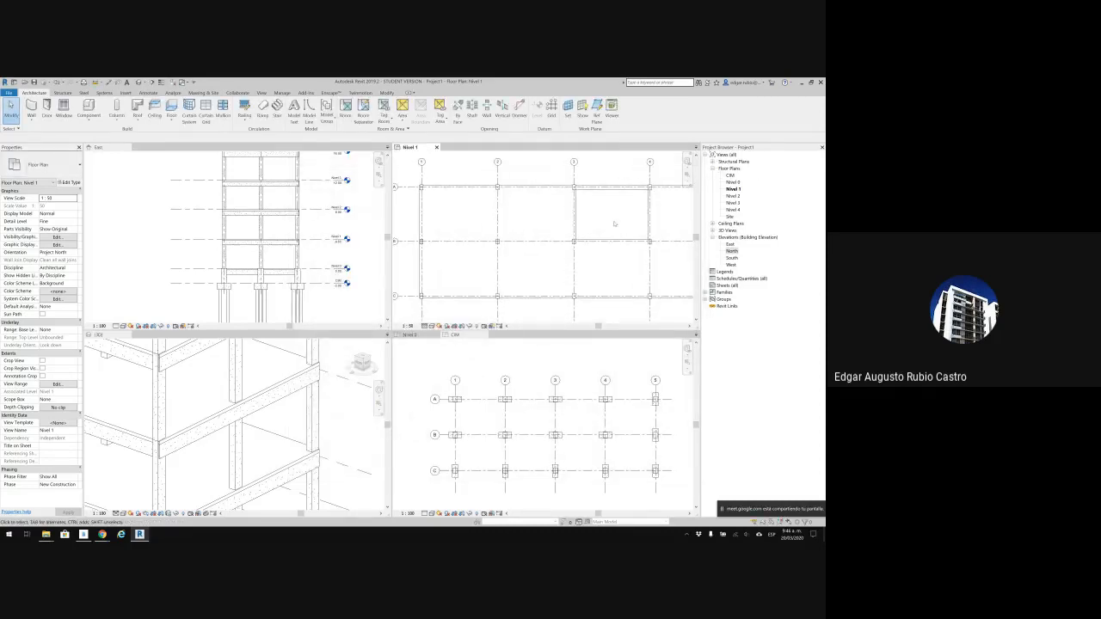
key(ctrl)
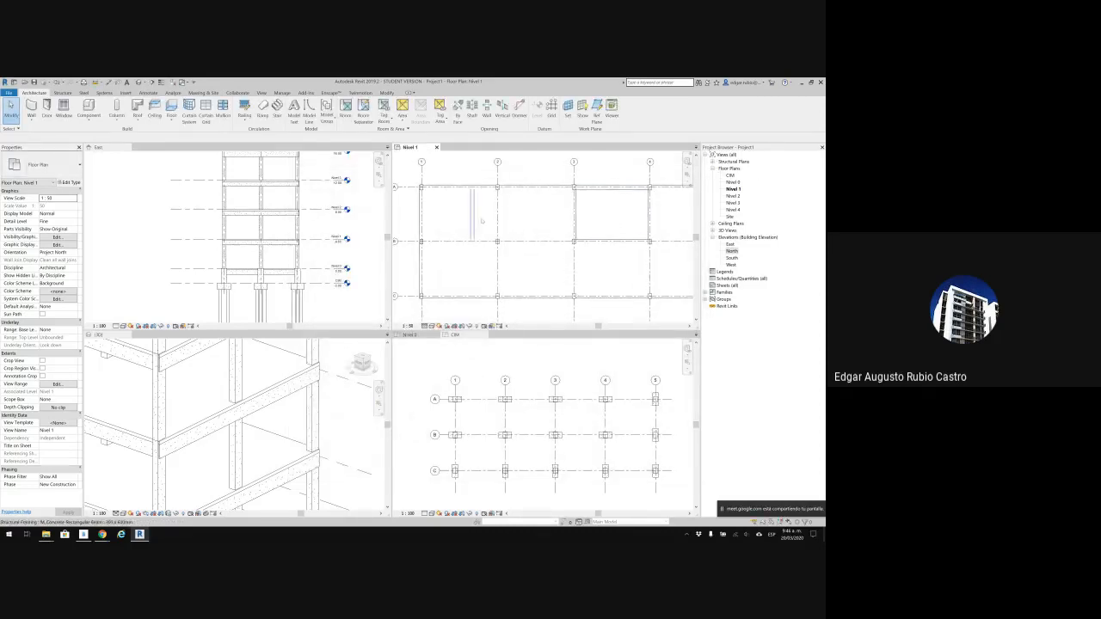
click(58, 237)
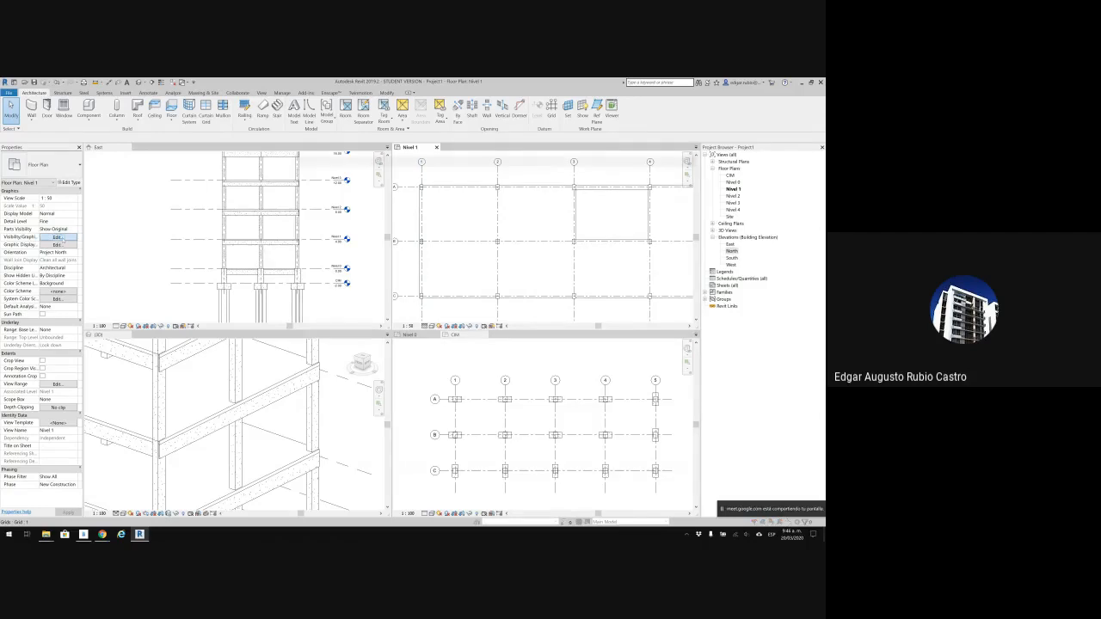
key(Escape)
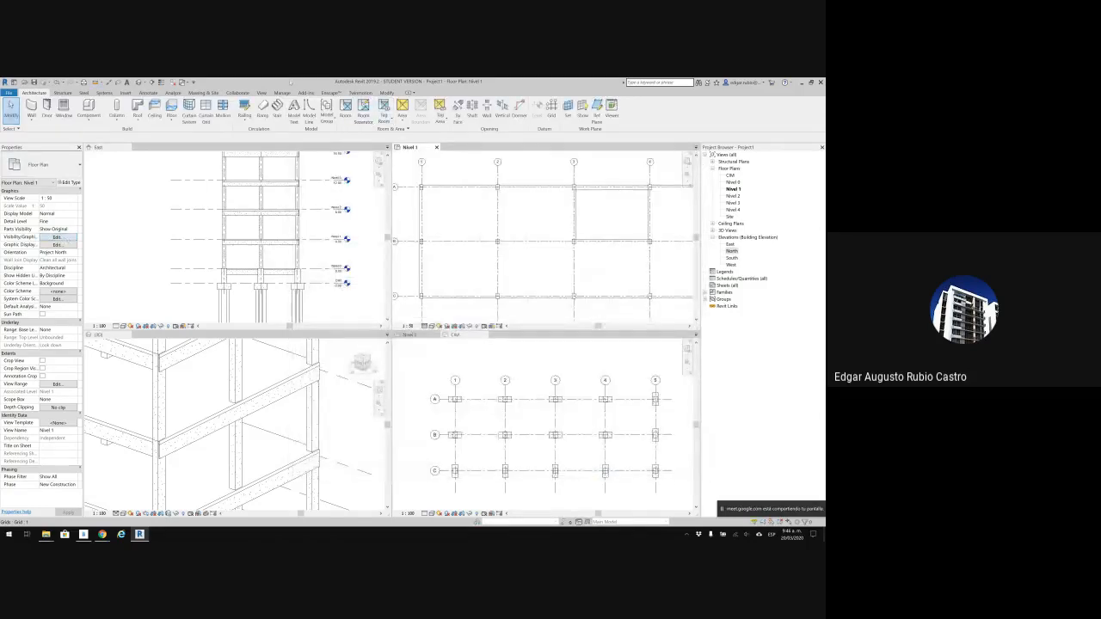
click(261, 92)
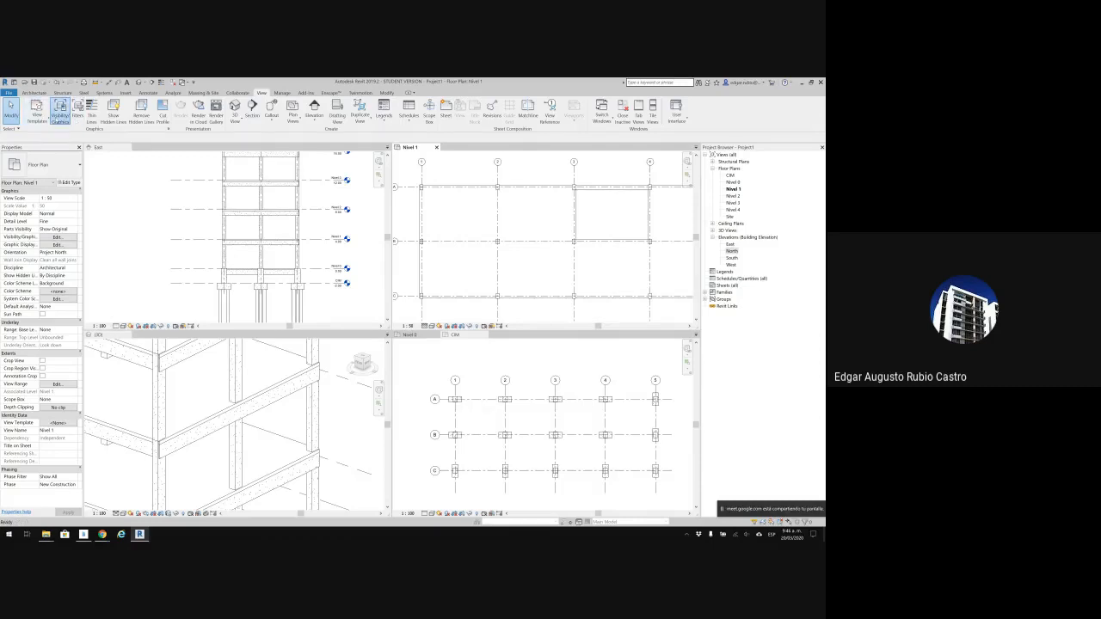
click(59, 112)
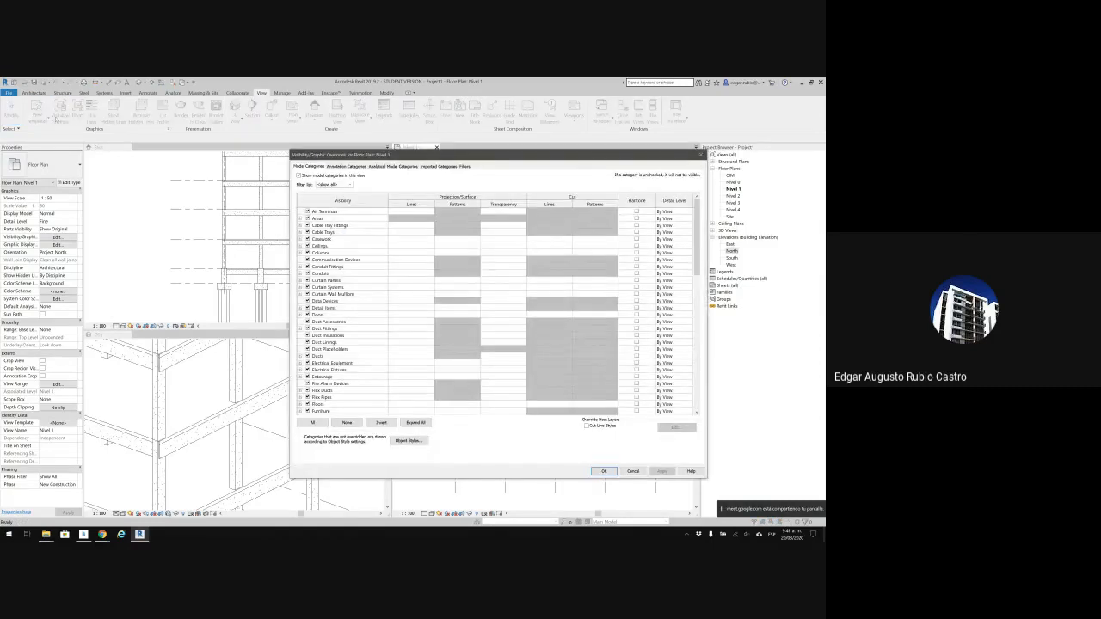
key(Escape)
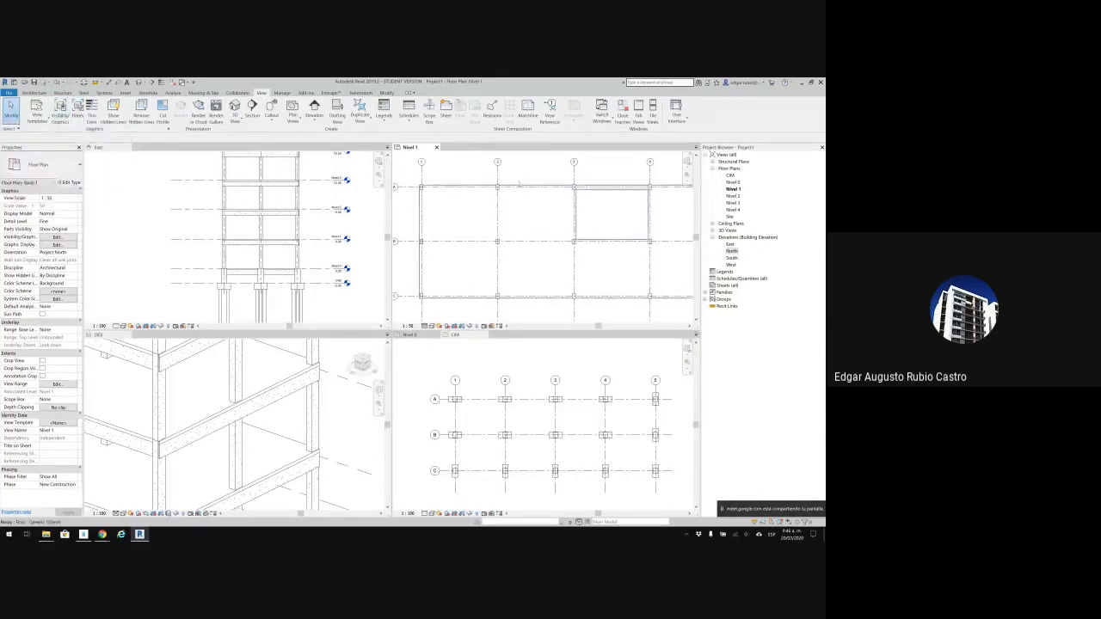
Override the surface transparency of the Floors category to 82% in the Nivel 1 plan's visibility/graphics settings.
middle_drag(518, 183, 507, 201)
key(v)
key(g)
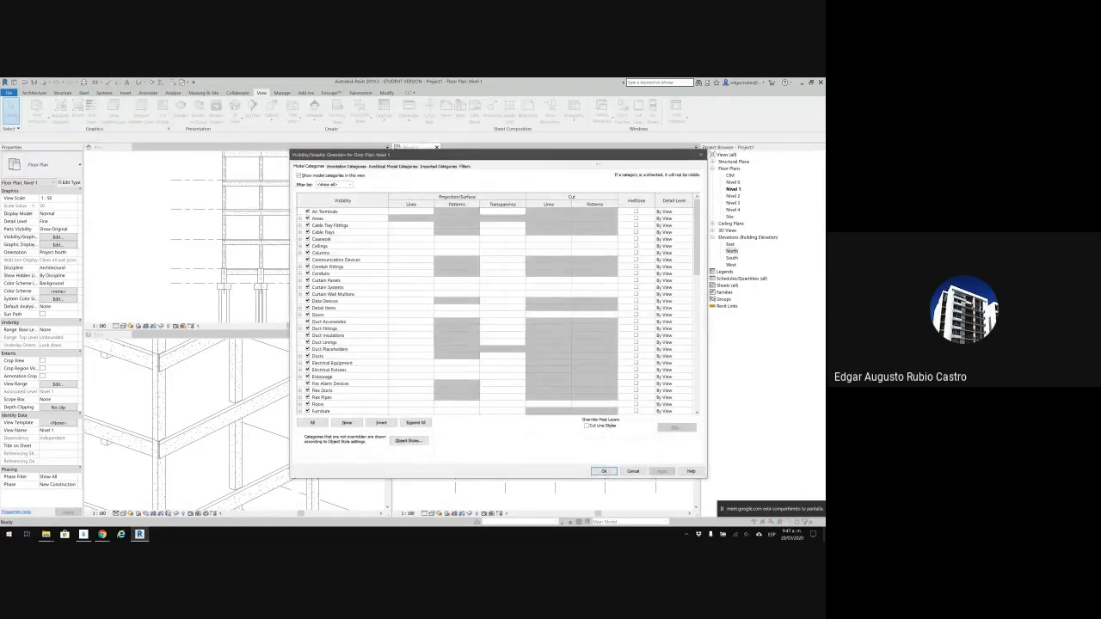
drag(601, 159, 353, 154)
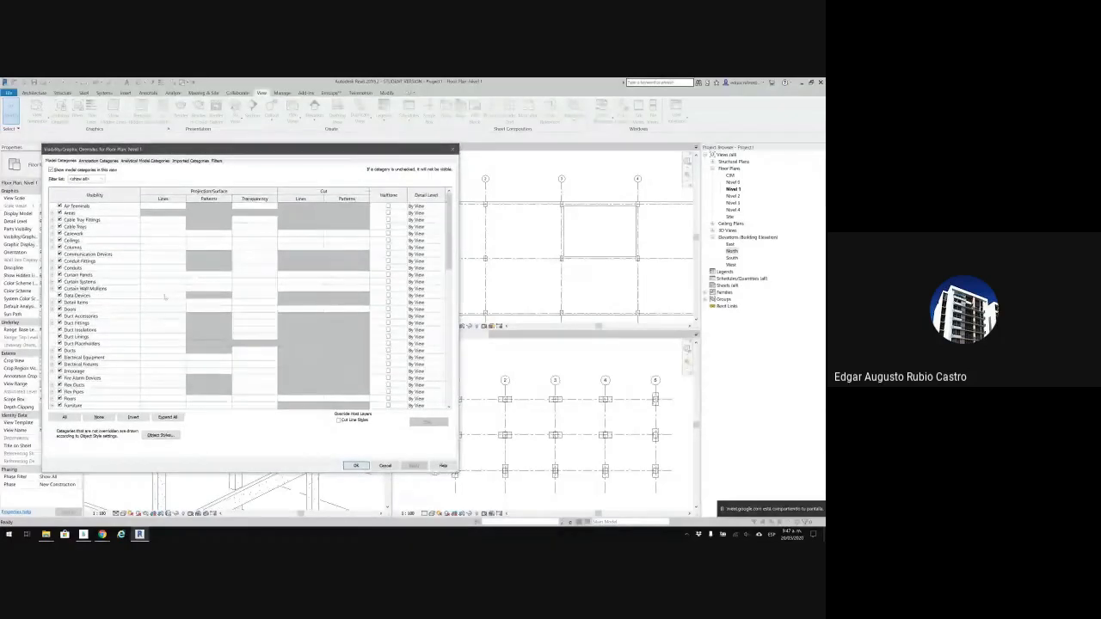
scroll(131, 343, down, 1)
click(77, 378)
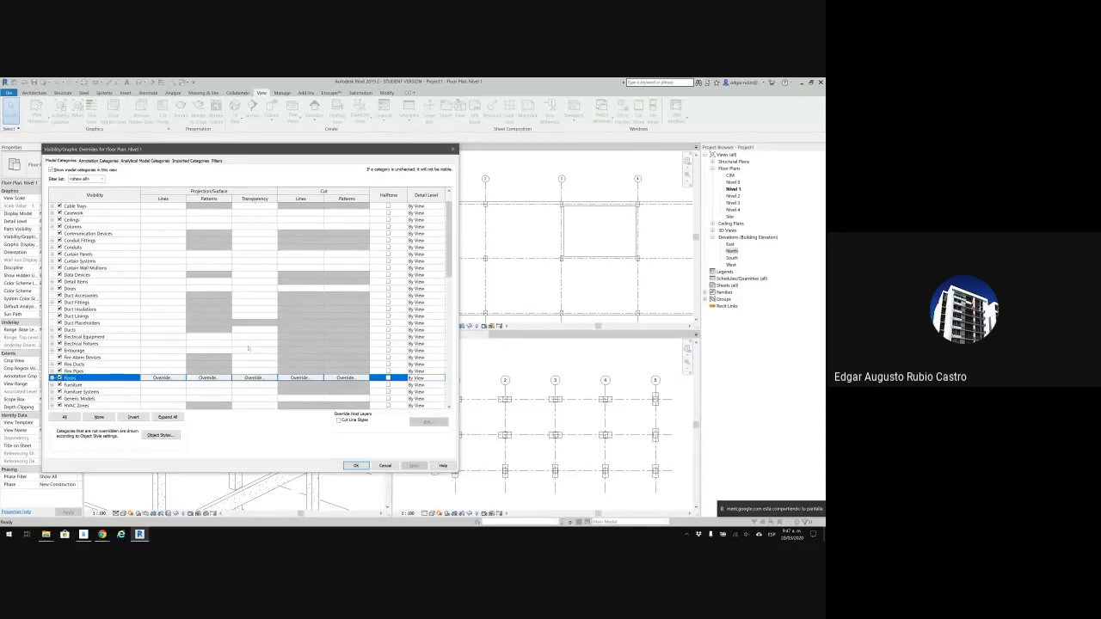
click(253, 378)
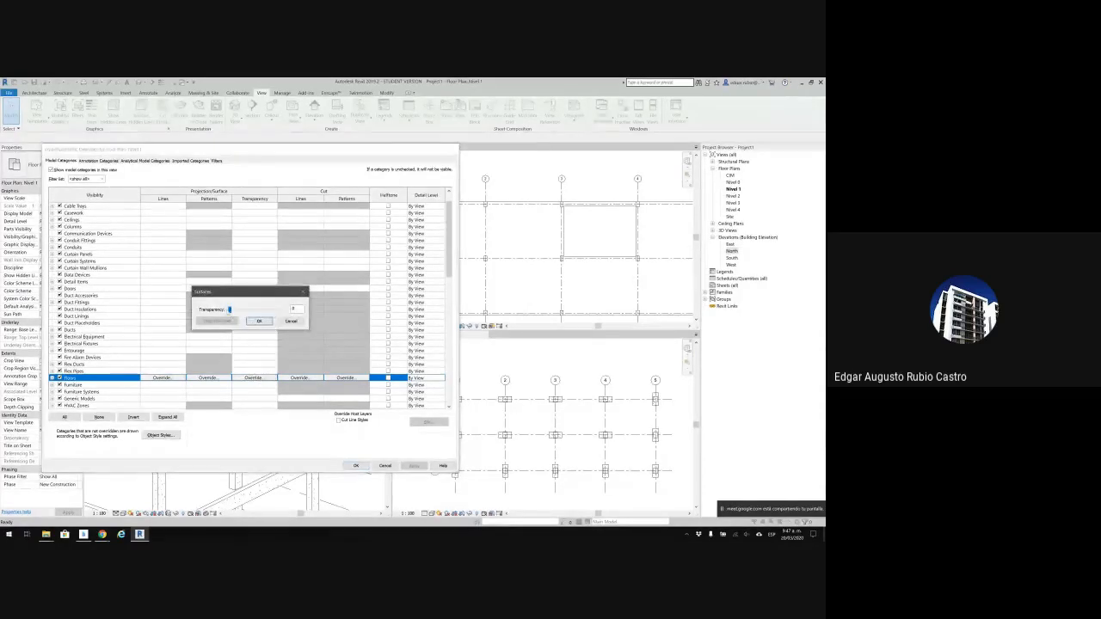
drag(228, 310, 272, 310)
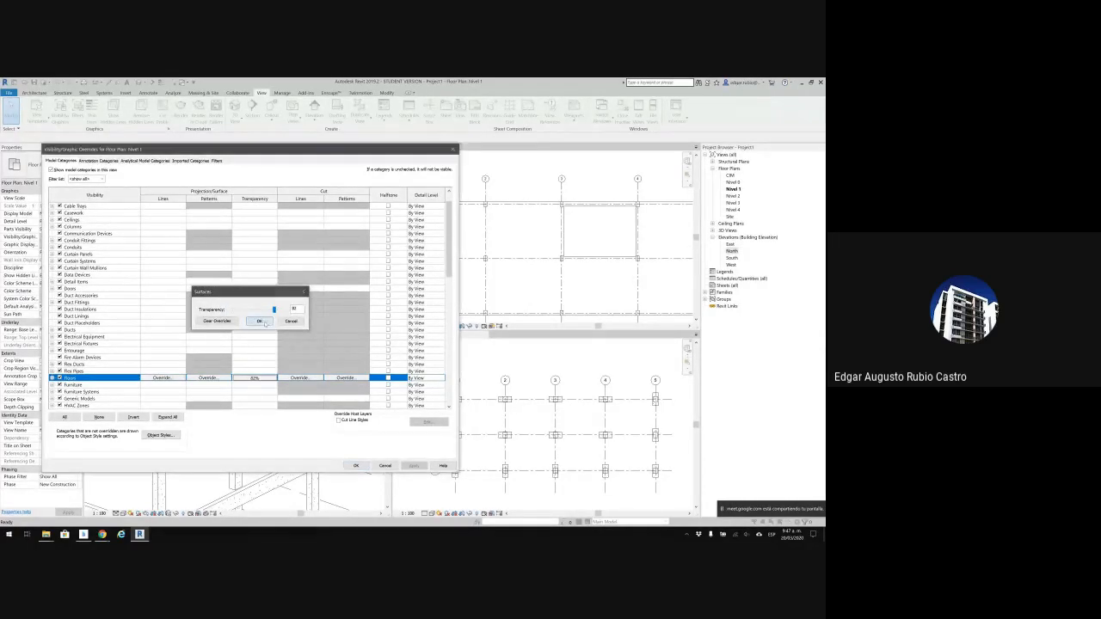
click(259, 321)
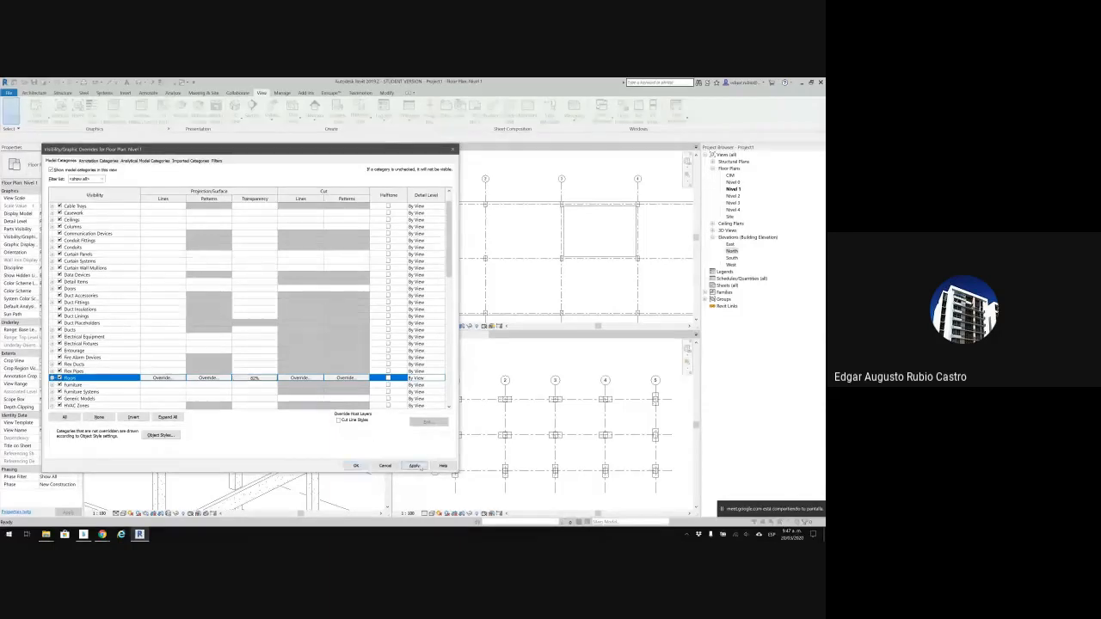
click(414, 465)
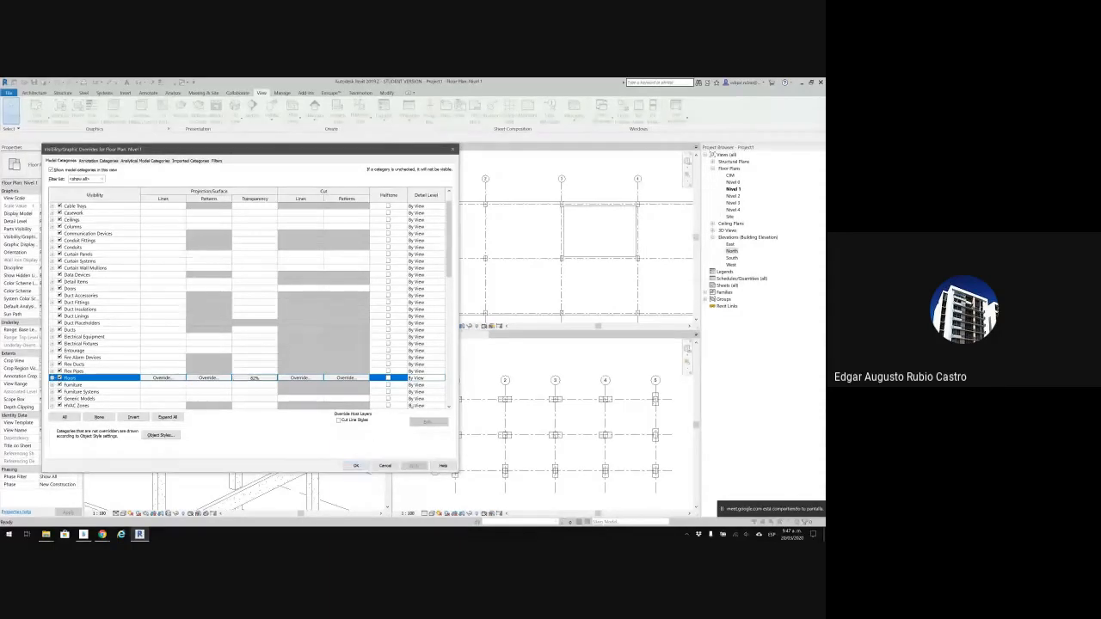
click(356, 466)
Override the Floors category's foreground surface pattern in the Nivel 1 plan with solid fill in grey RGB 192-192-192.
scroll(579, 245, up, 4)
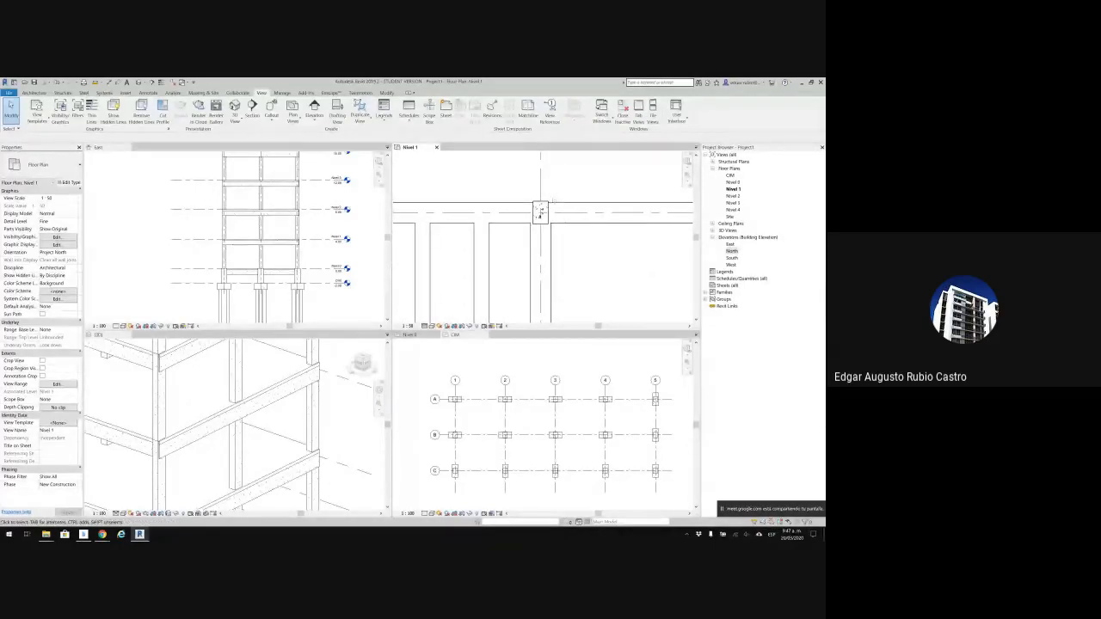
scroll(580, 241, down, 5)
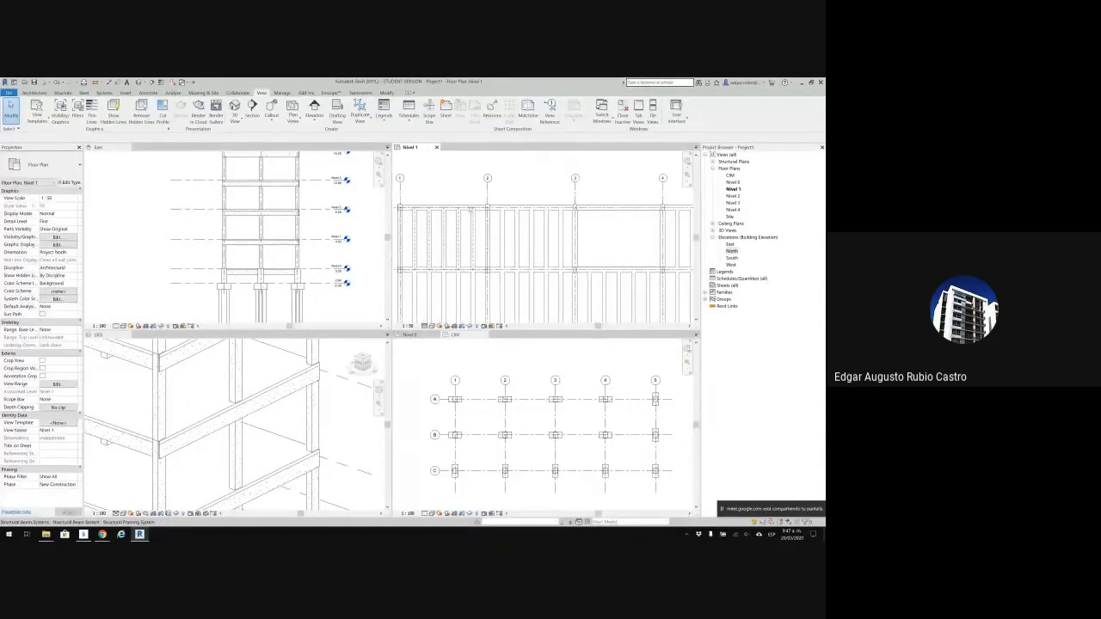
scroll(581, 226, down, 2)
scroll(581, 225, up, 1)
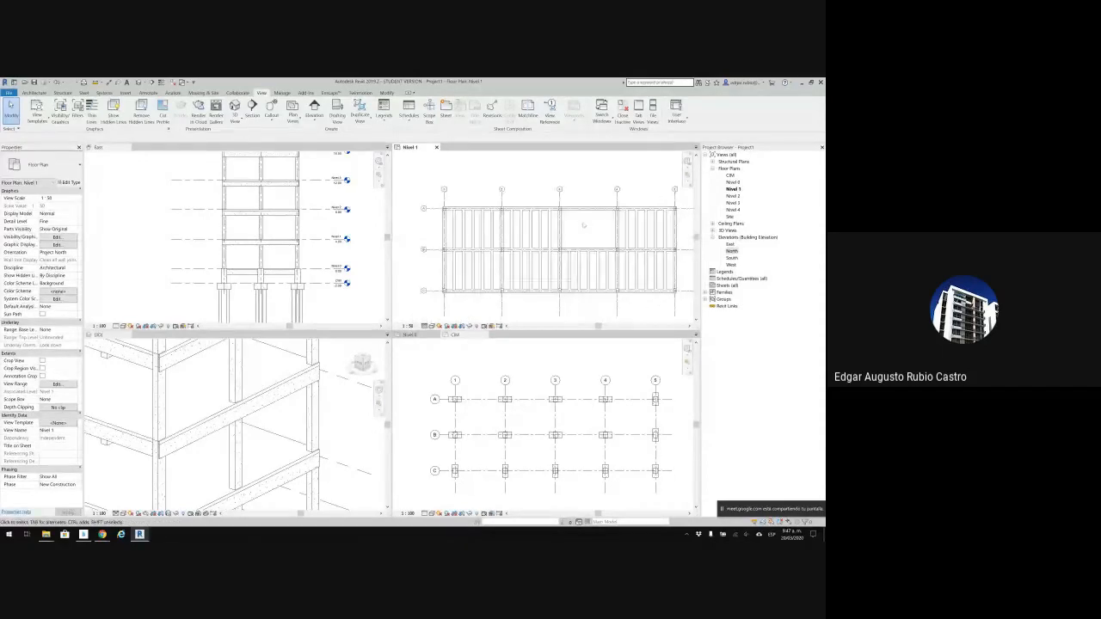
key(v)
key(v)
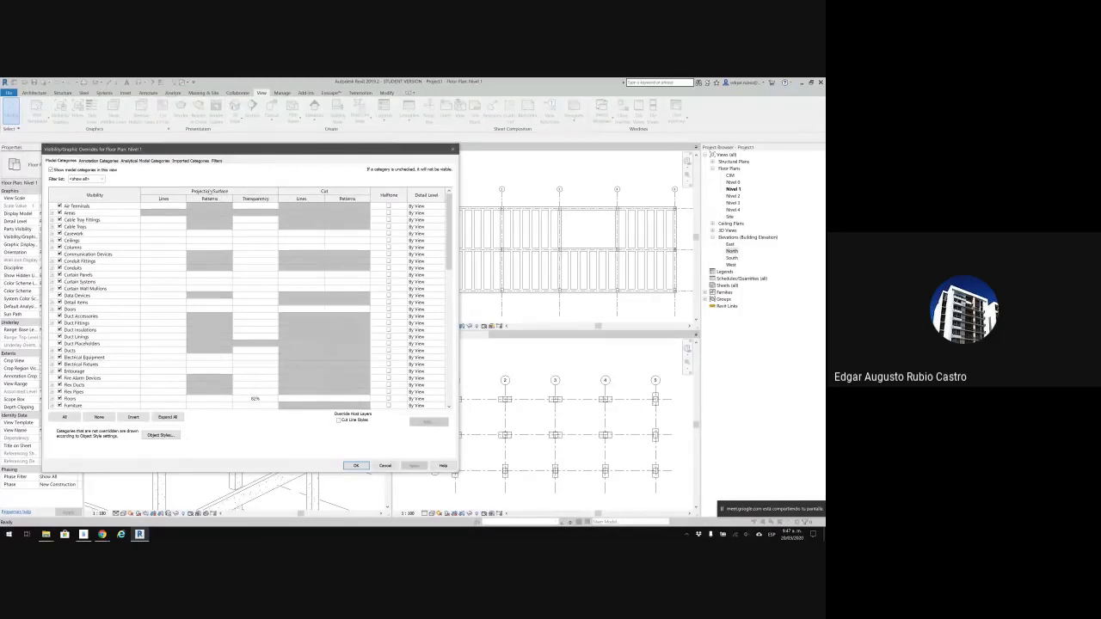
click(202, 399)
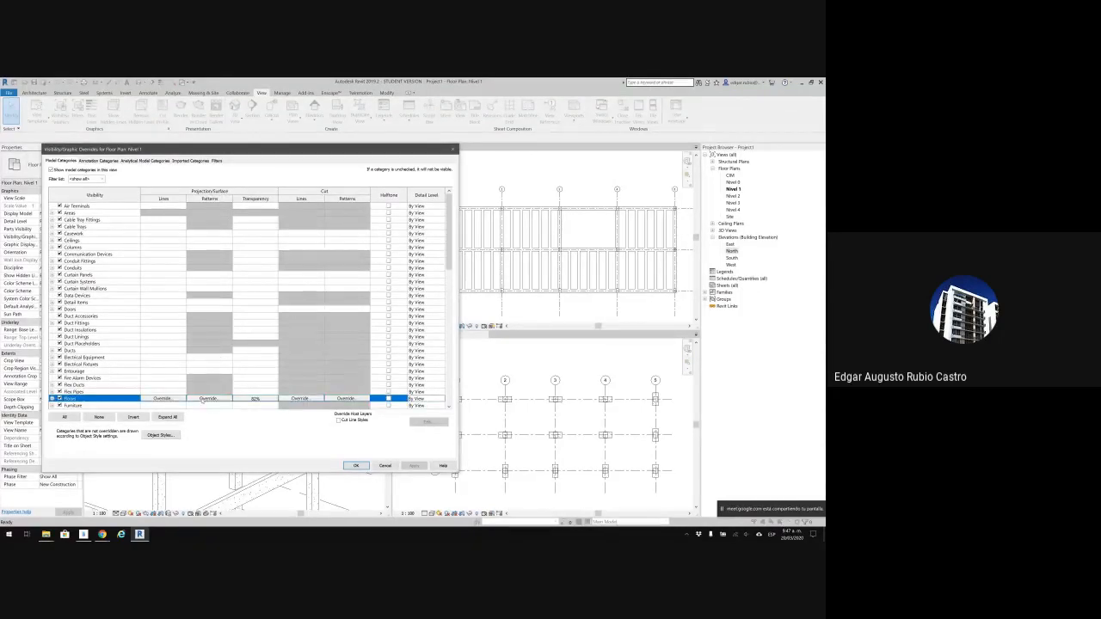
click(208, 399)
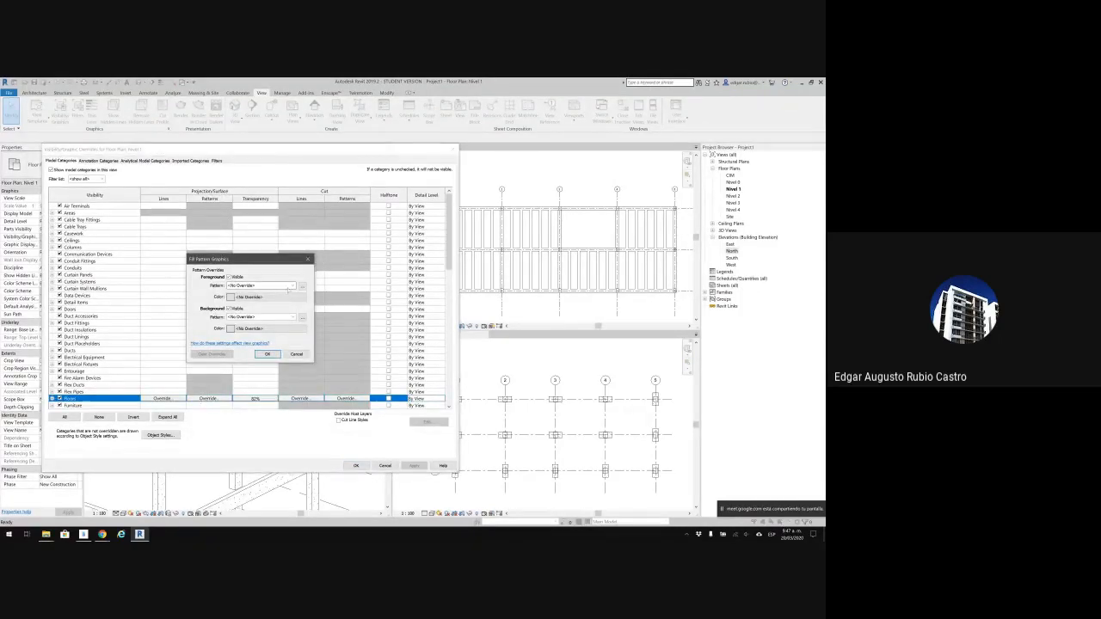
click(293, 286)
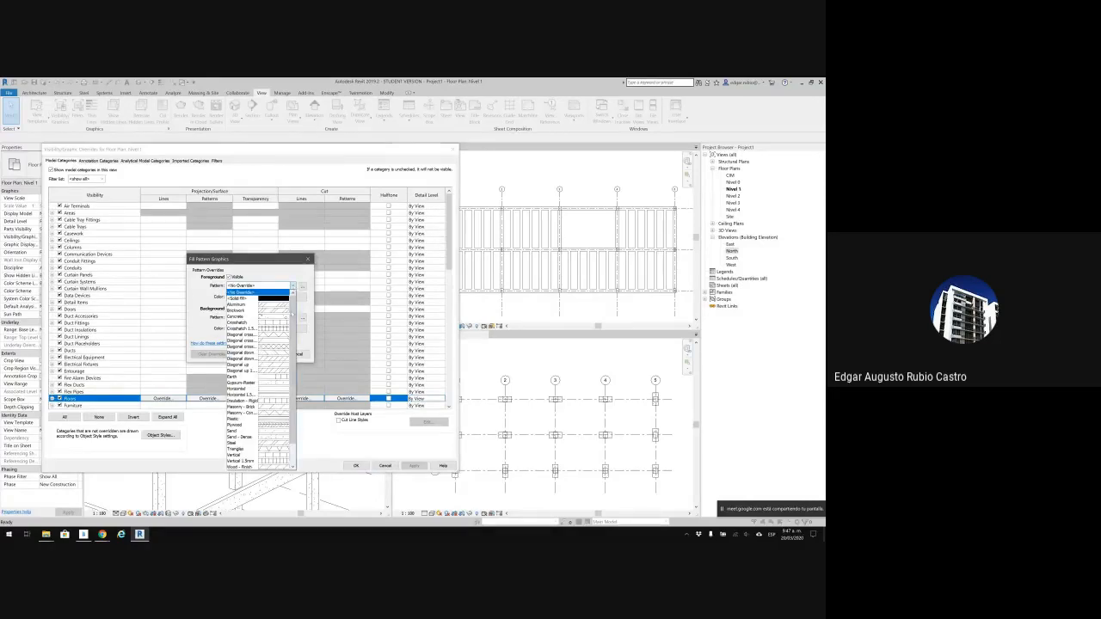
click(258, 298)
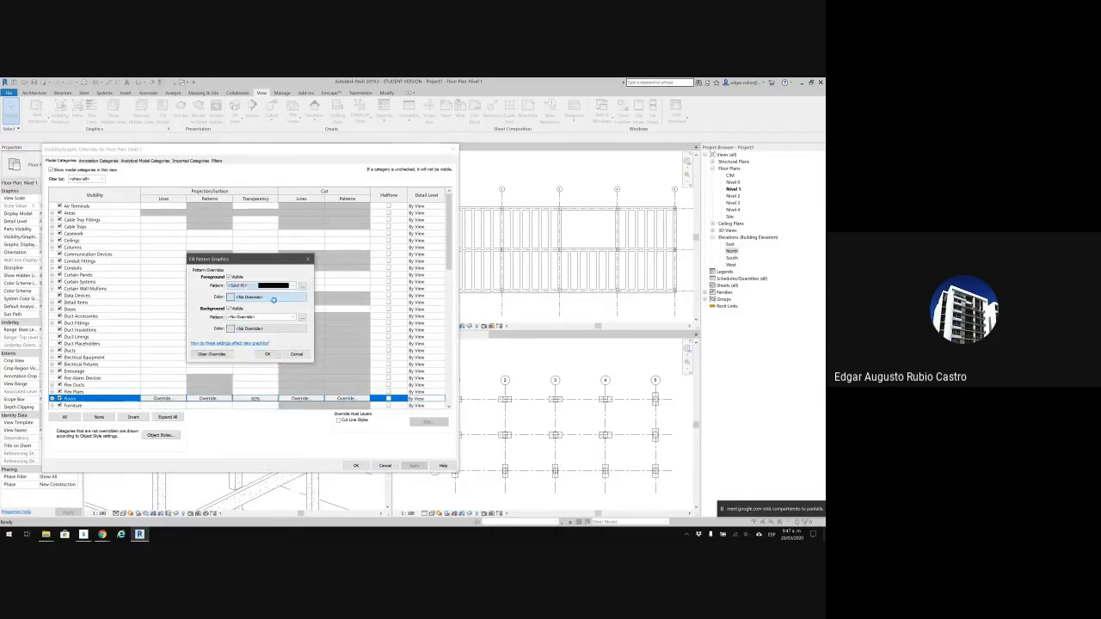
click(262, 297)
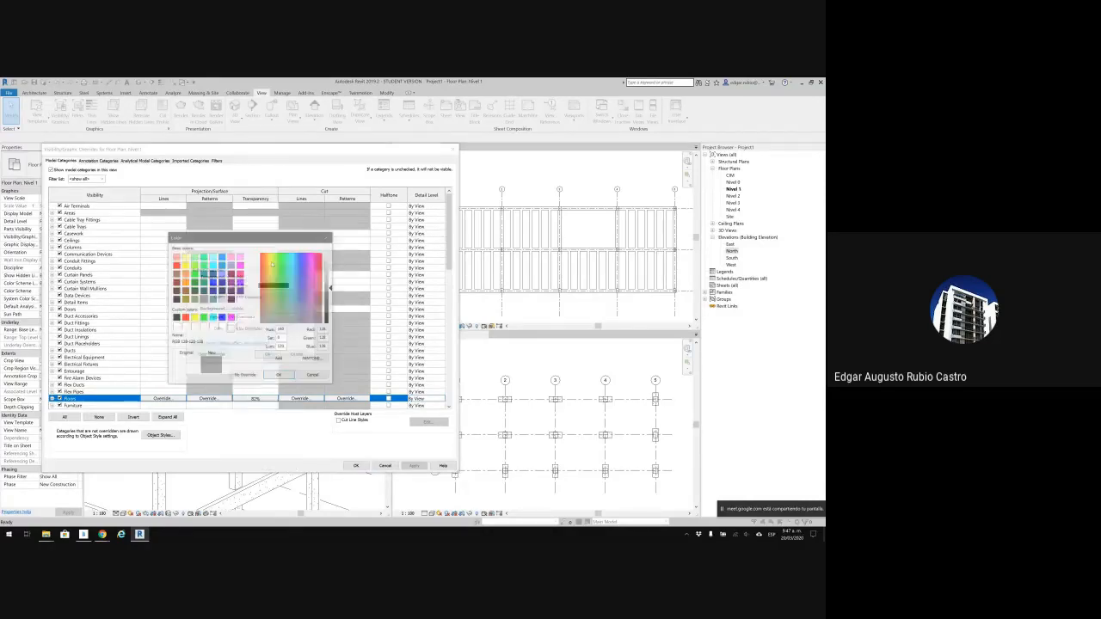
click(221, 300)
click(279, 376)
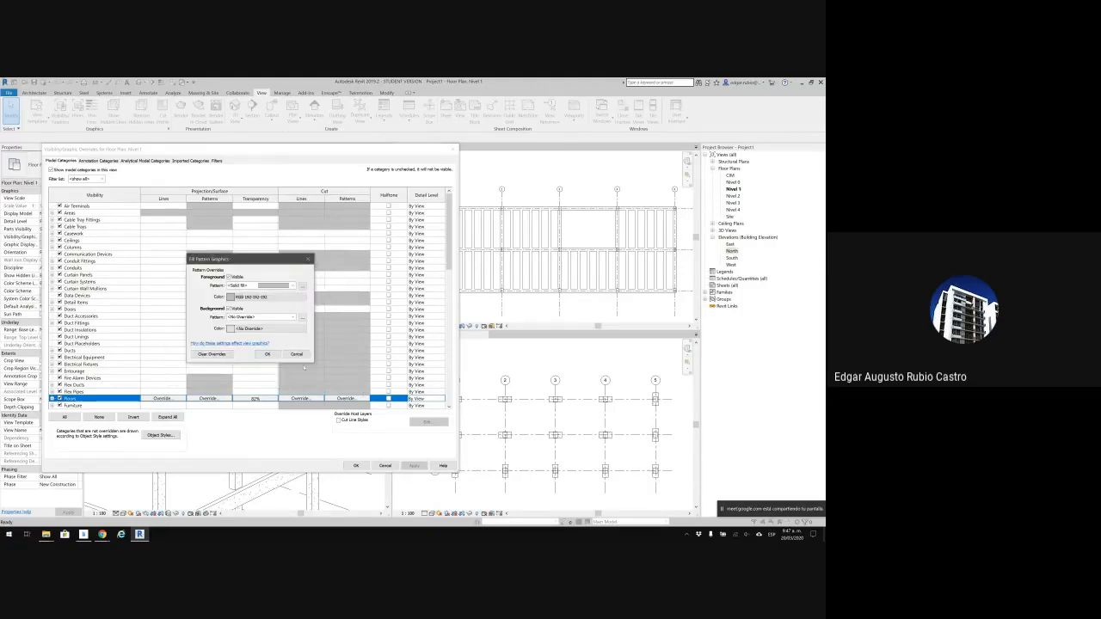
click(268, 353)
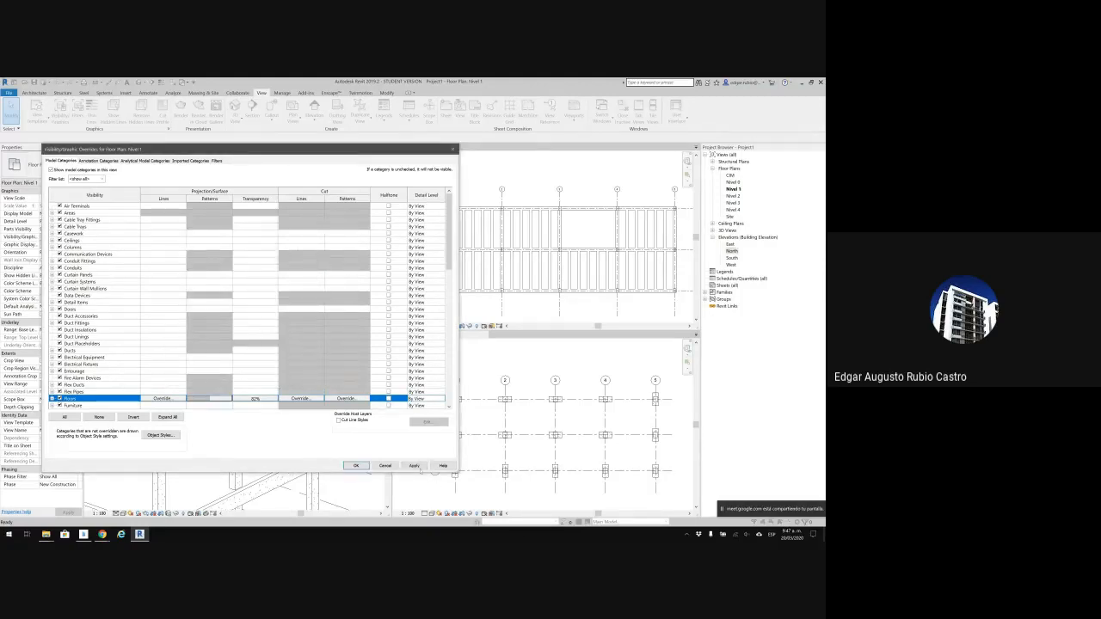
click(414, 466)
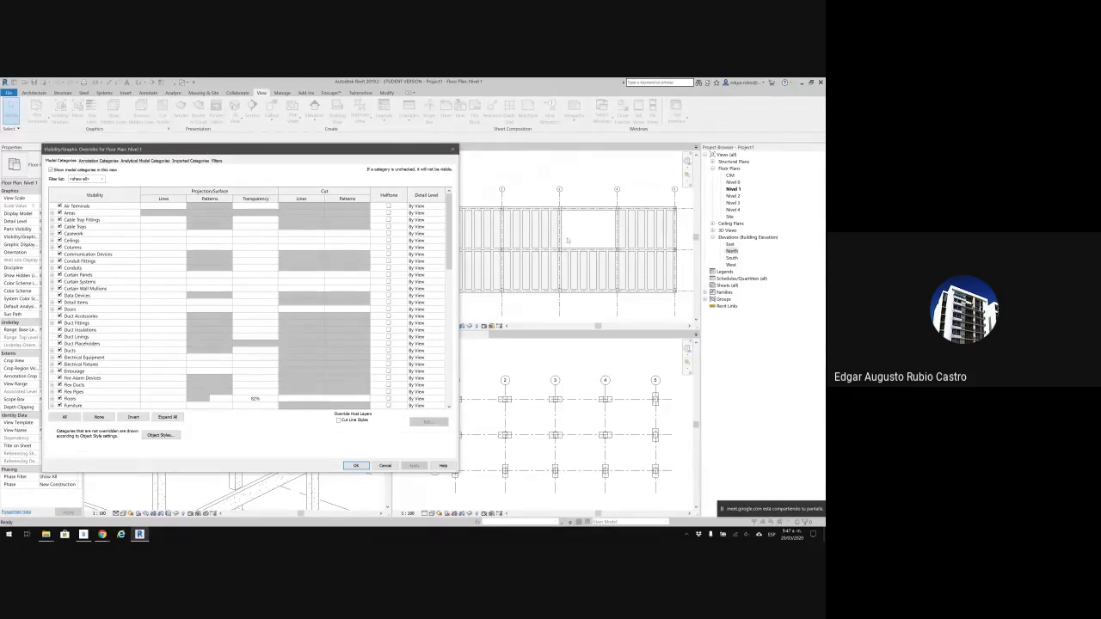
Override the Floors category's projection lines in the Nivel 1 plan with the Overhead pattern in dark red RGB 128-000-000.
click(170, 400)
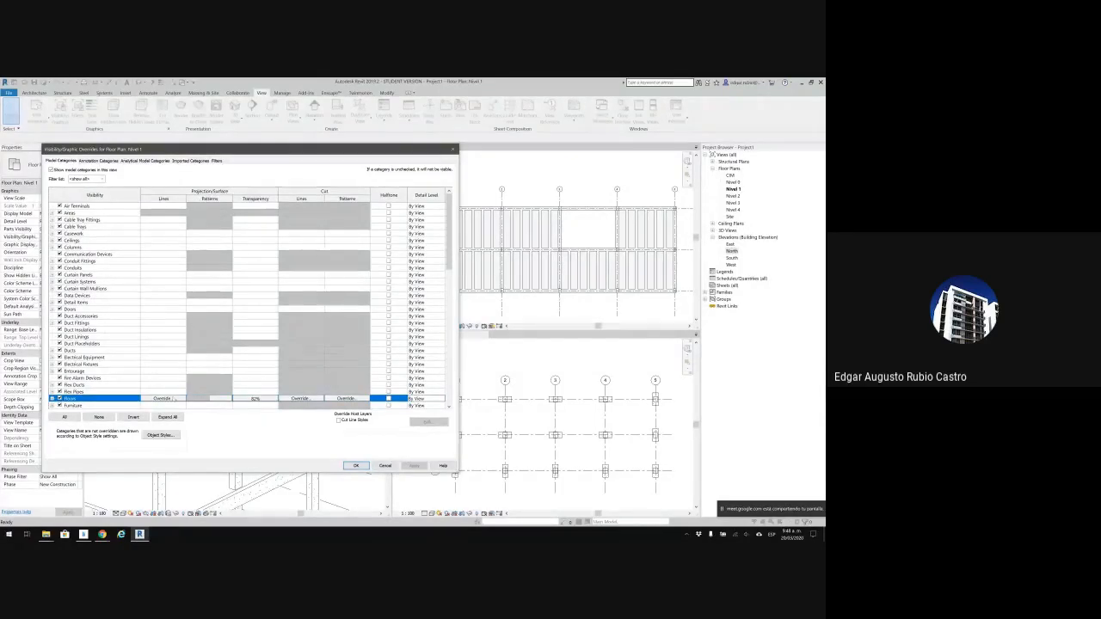
click(162, 399)
click(258, 296)
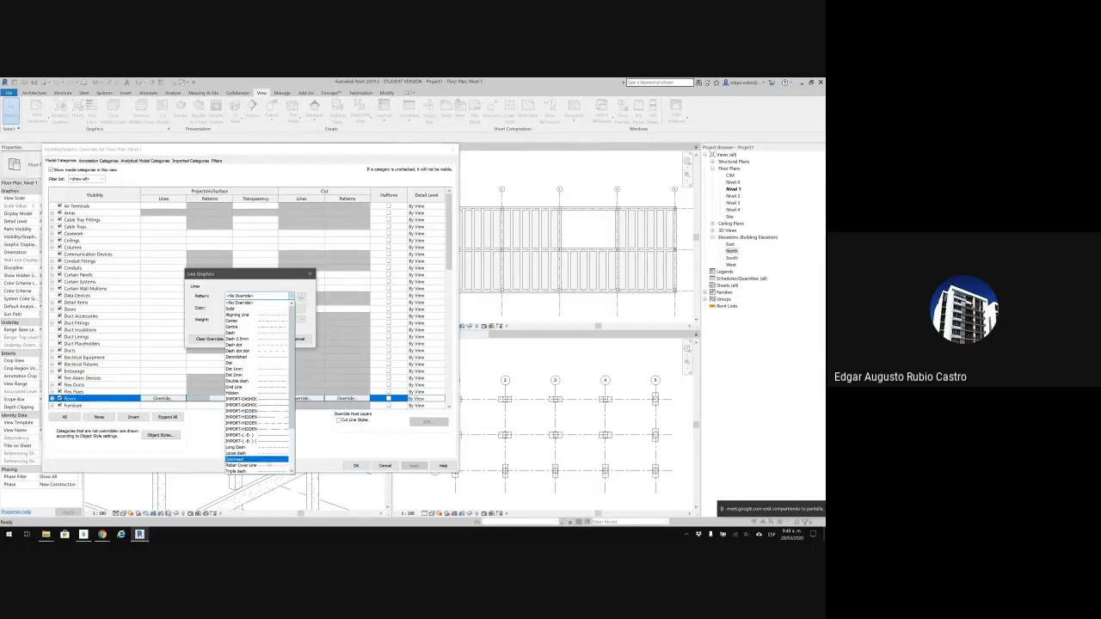
click(258, 459)
click(263, 308)
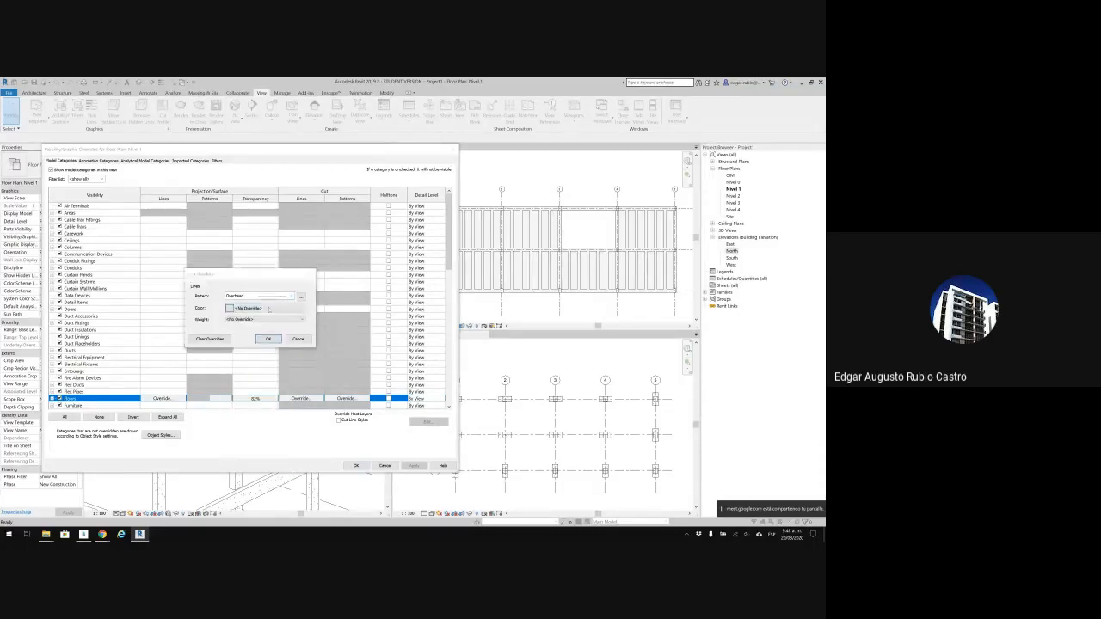
click(176, 283)
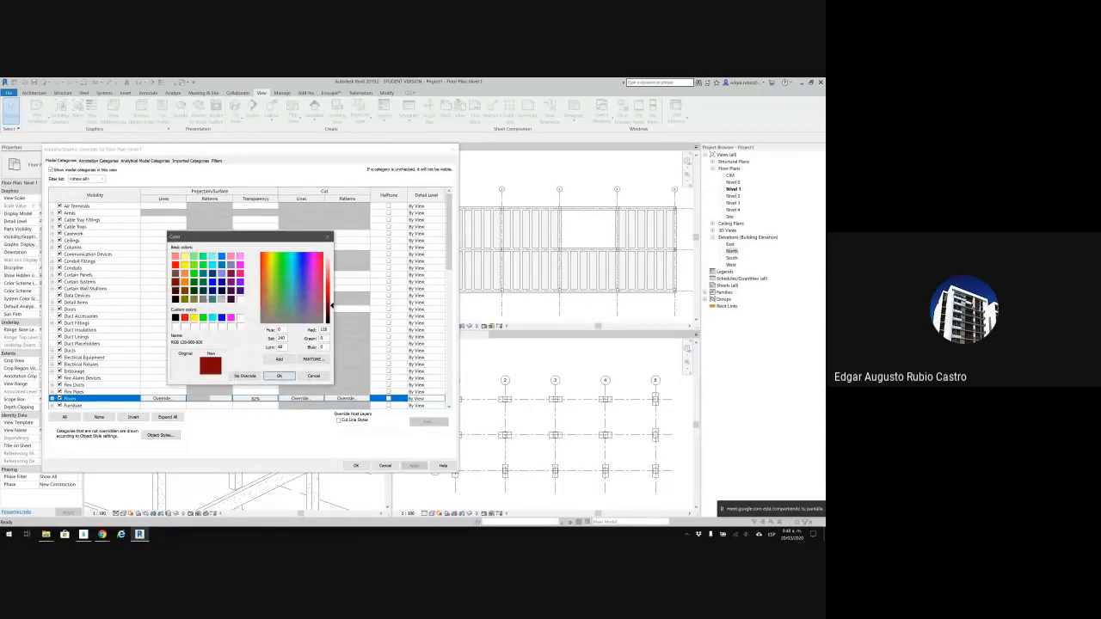
click(279, 375)
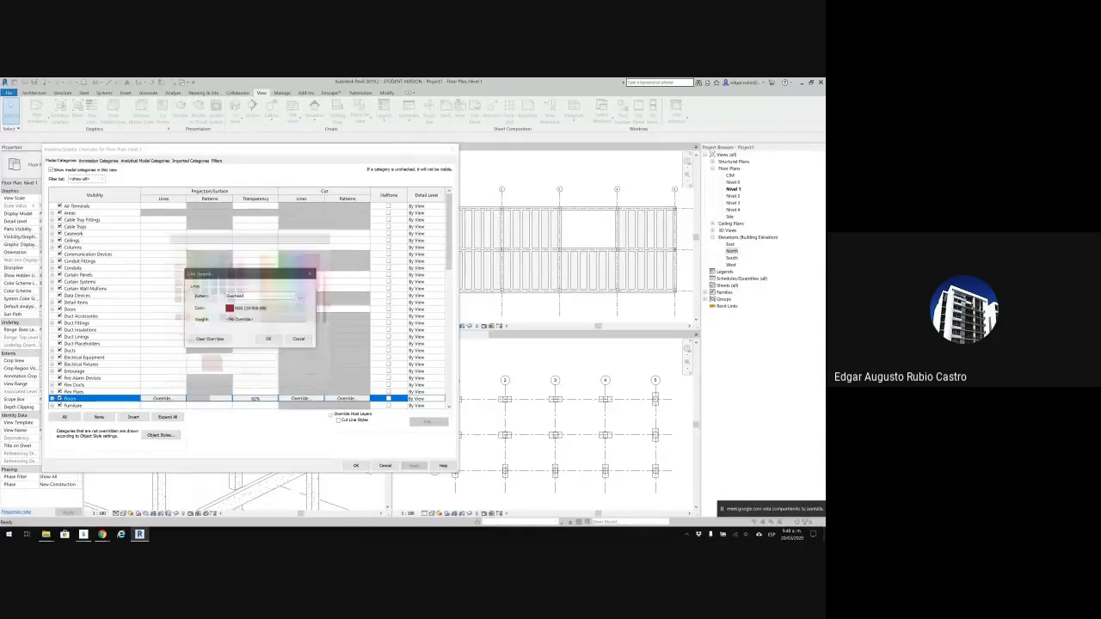
click(268, 339)
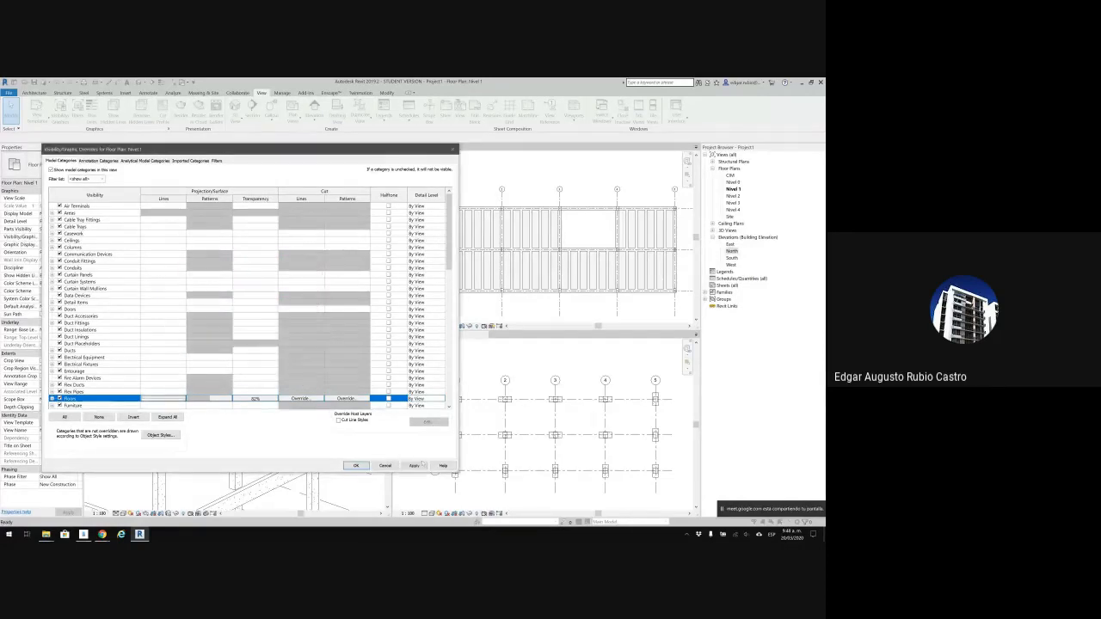
click(356, 465)
scroll(470, 268, up, 5)
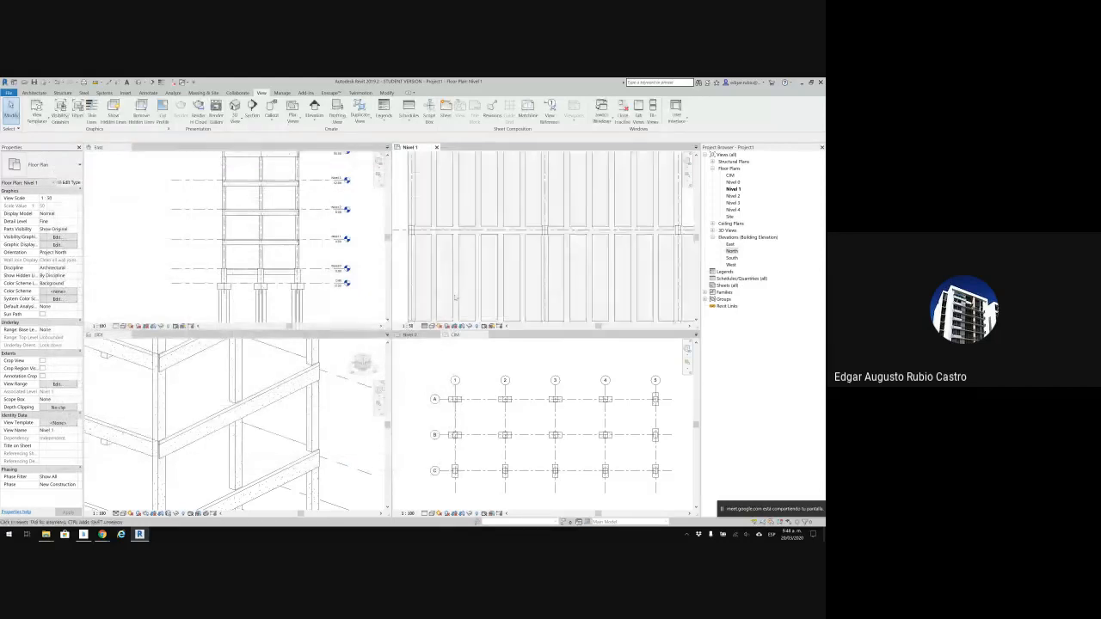
middle_drag(471, 266, 535, 118)
scroll(451, 221, up, 6)
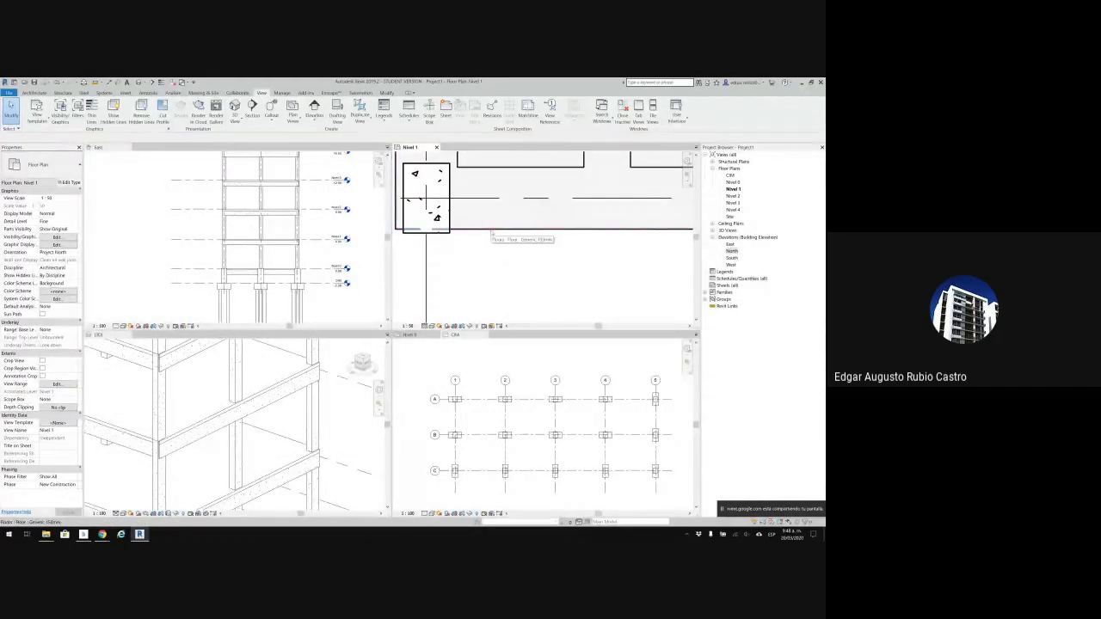
Override one secondary beam just before grid 3 with a solid fill foreground surface pattern in RGB 128-000-064, and undo that override.
scroll(497, 242, up, 2)
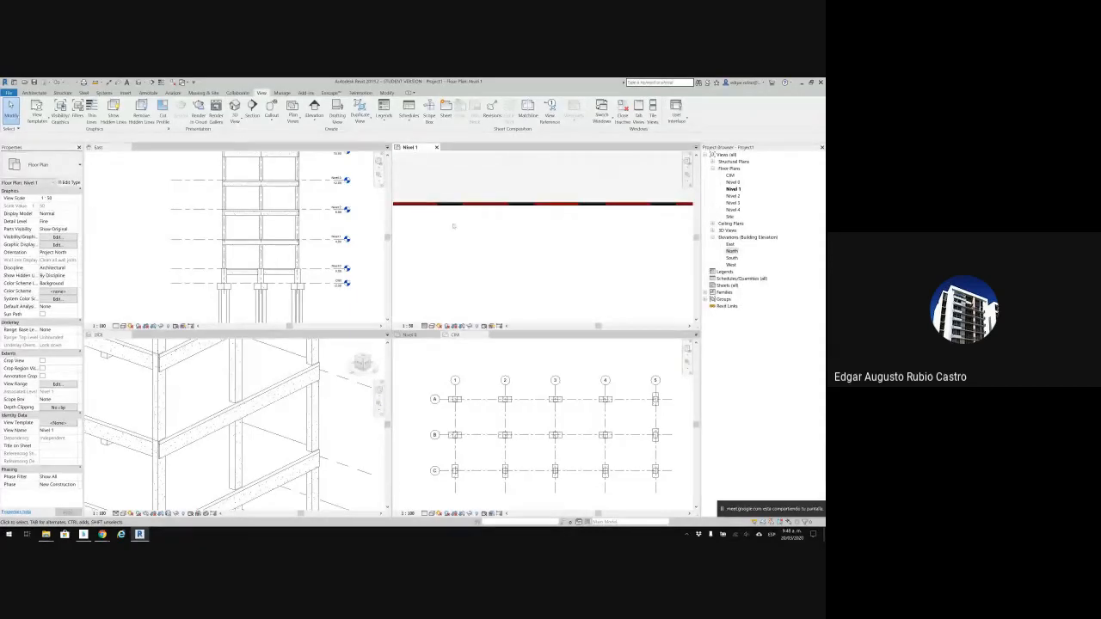
scroll(491, 215, down, 5)
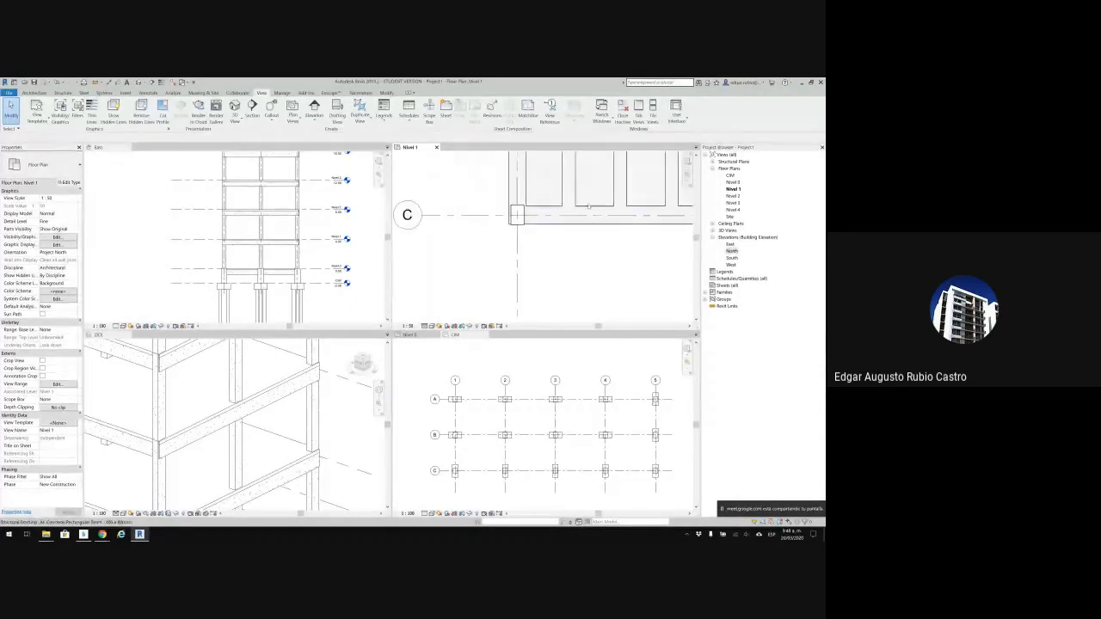
scroll(510, 275, down, 4)
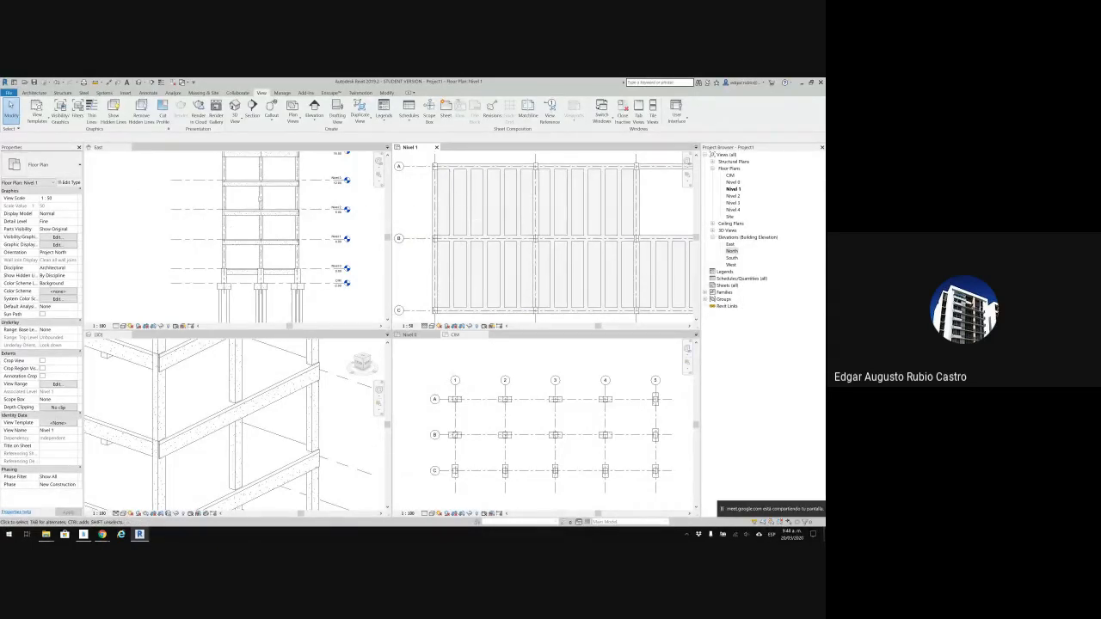
scroll(505, 205, up, 3)
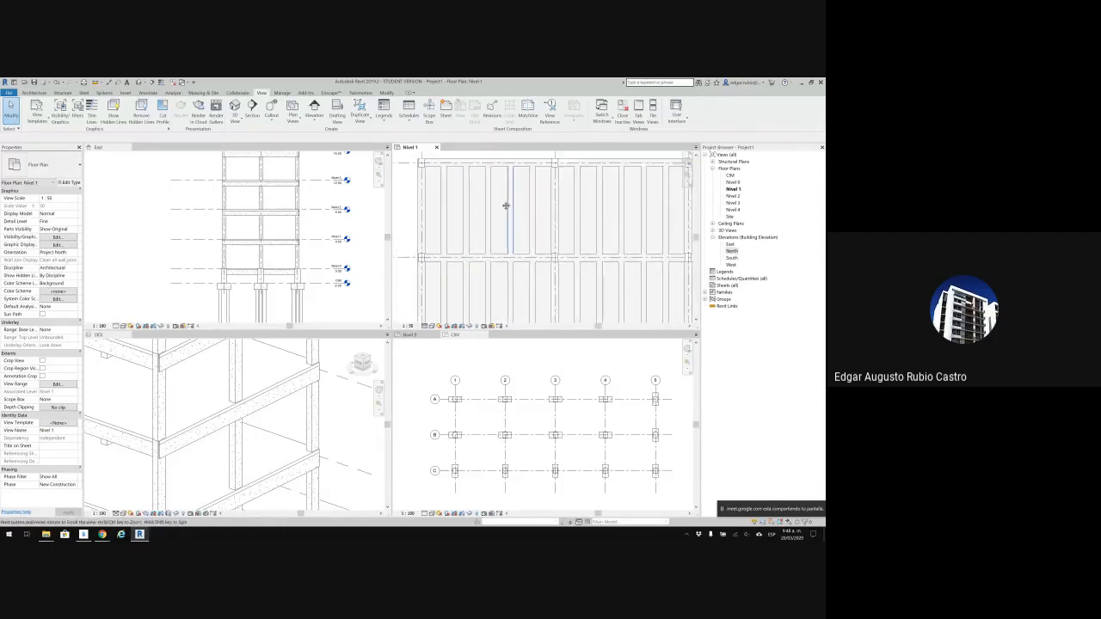
middle_drag(506, 205, 628, 243)
click(635, 238)
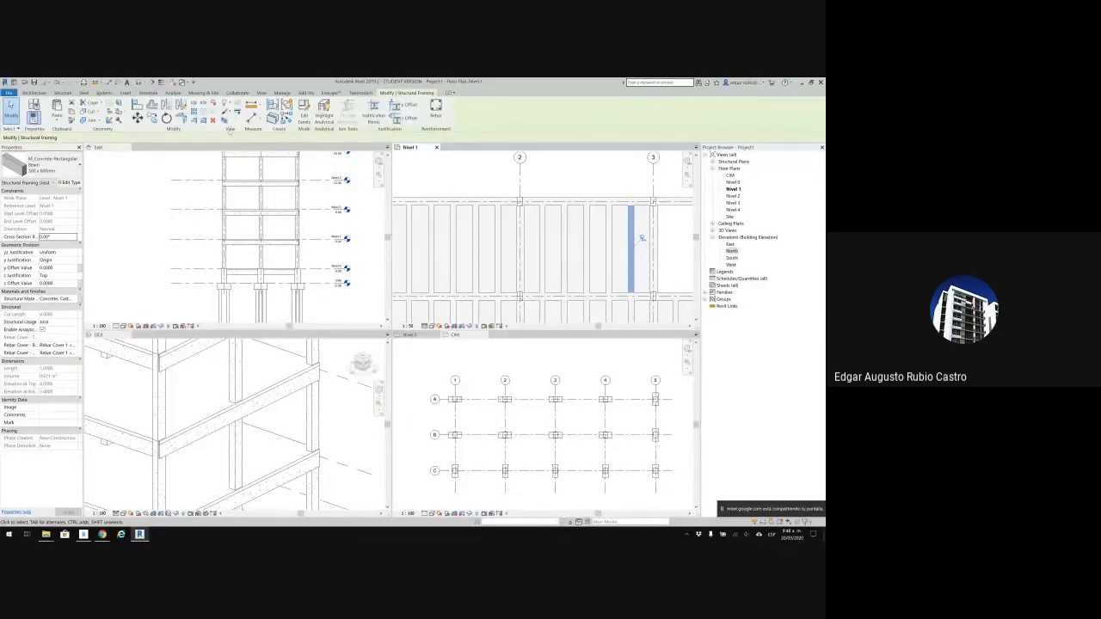
click(227, 110)
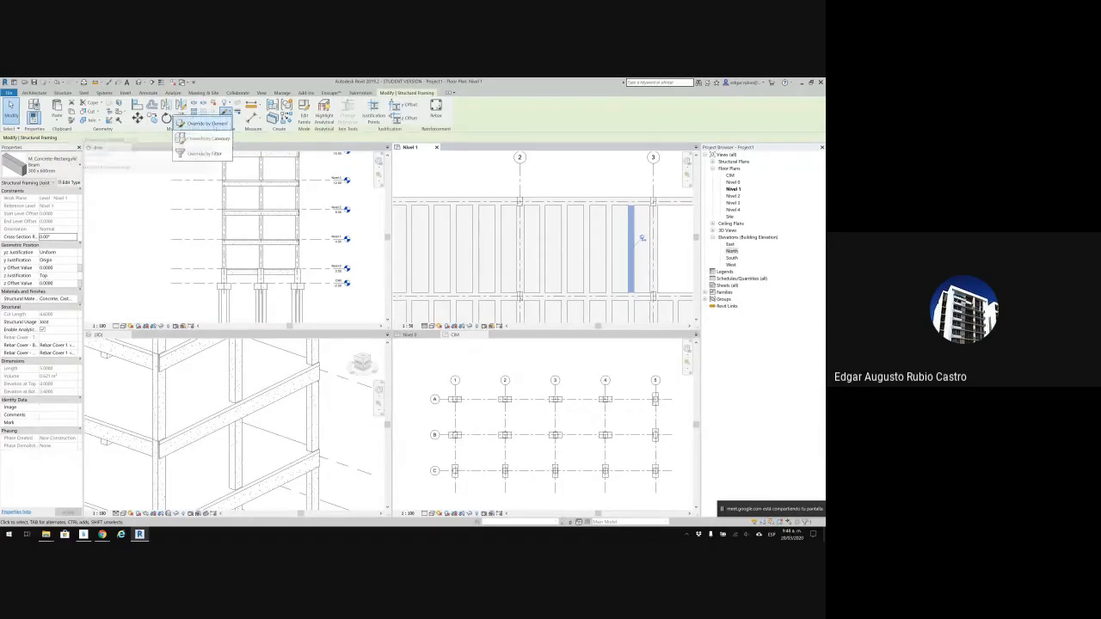
click(208, 139)
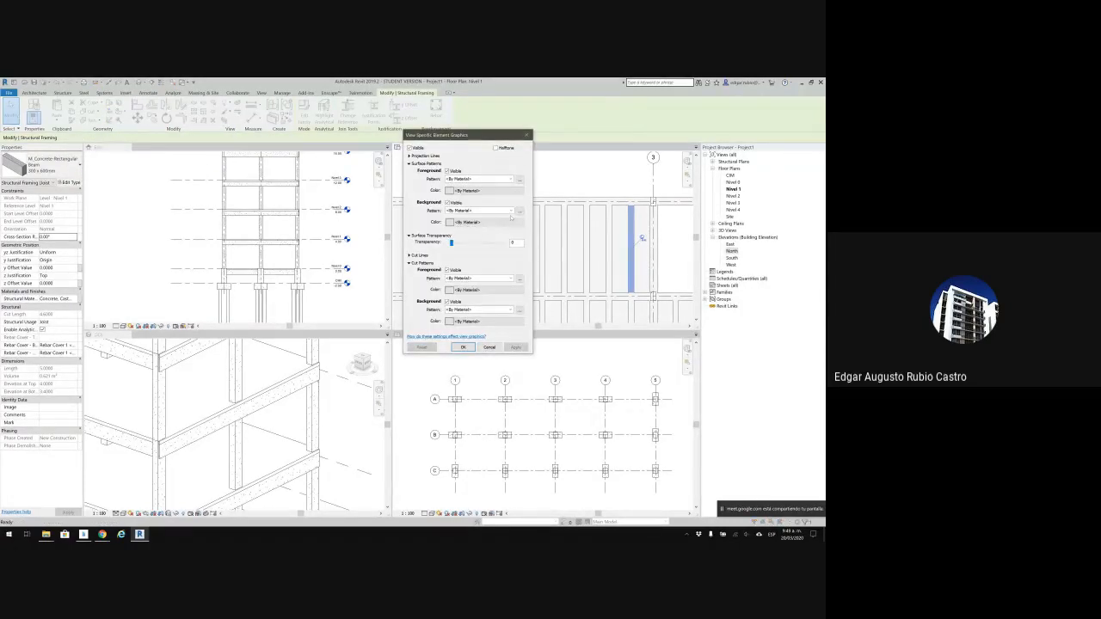
click(473, 180)
click(474, 191)
click(489, 191)
click(448, 209)
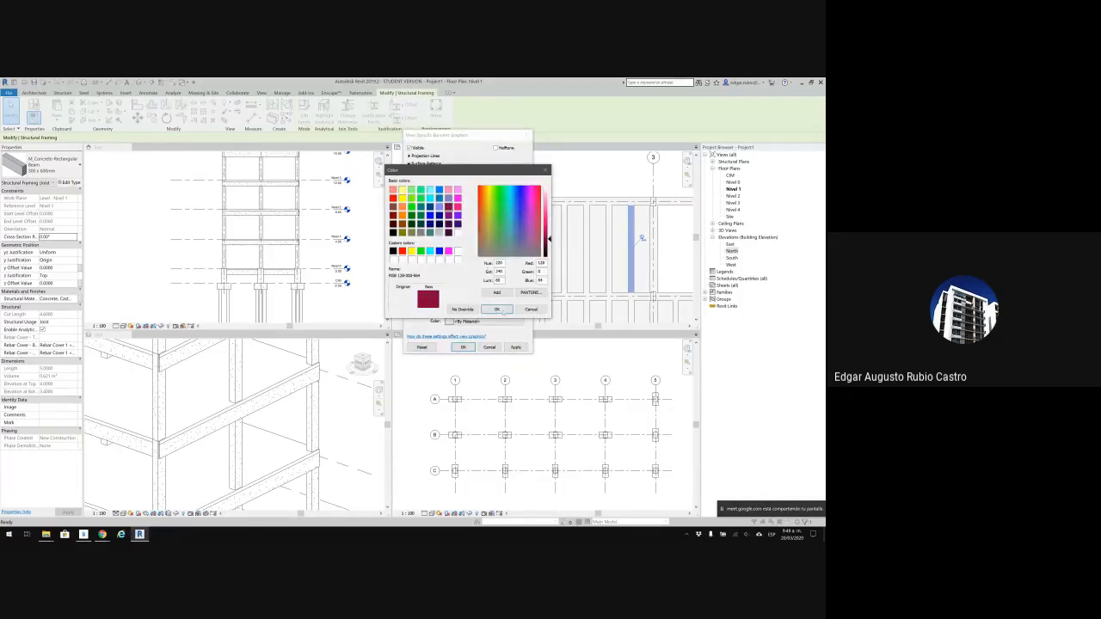
click(496, 309)
click(463, 347)
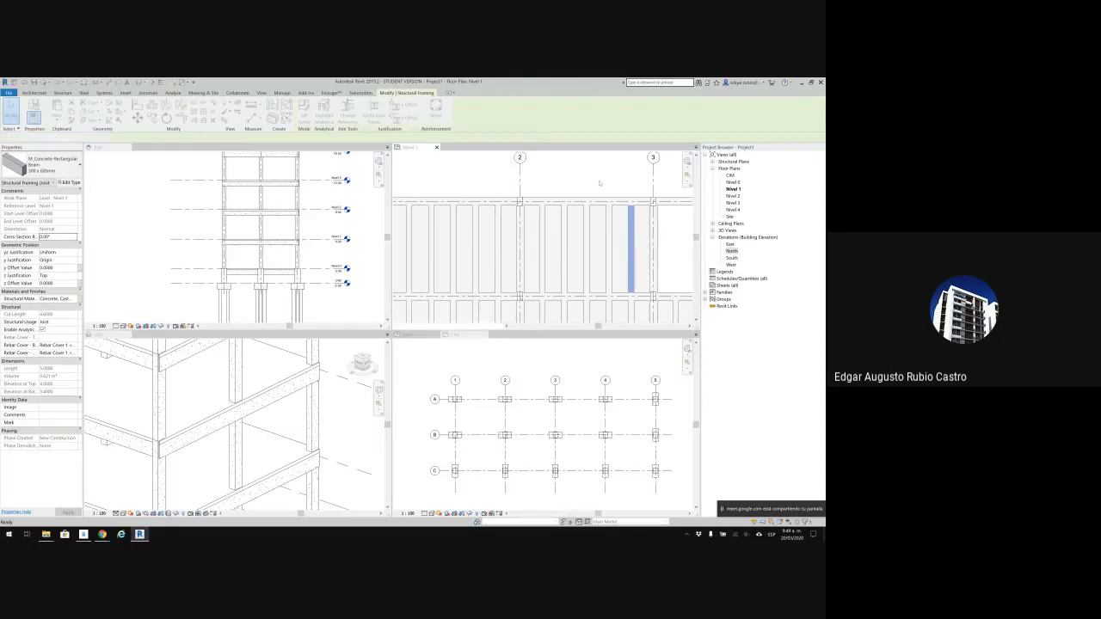
click(635, 182)
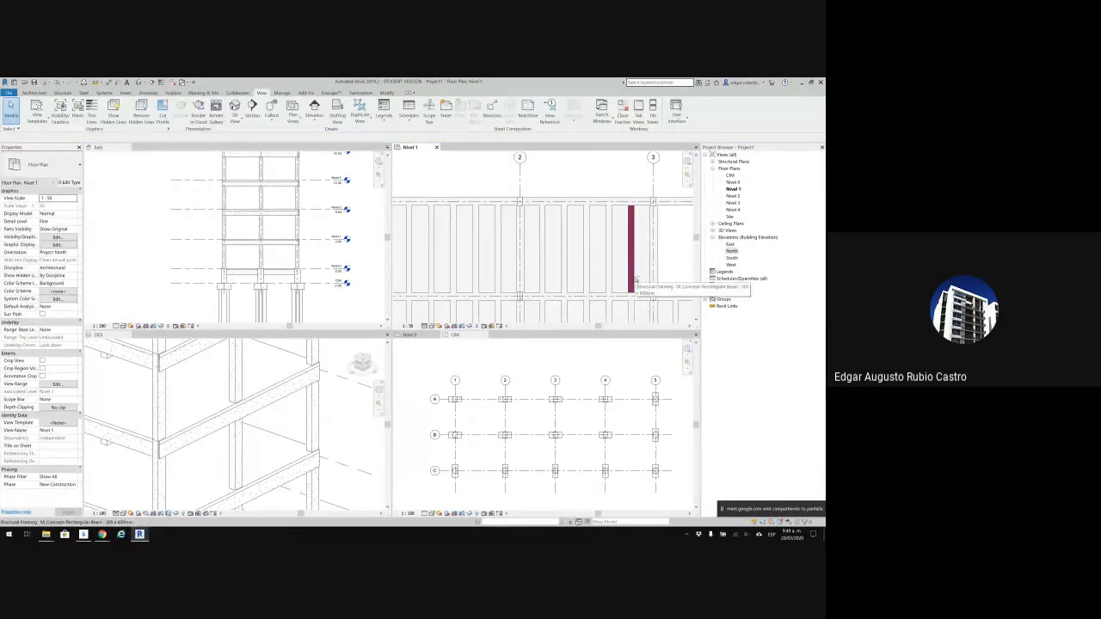
key(ctrl+z)
Override the structural framing category's foreground surface pattern in the Nivel 1 plan with a Diagonal down hatch in dark red RGB 128-000-000.
click(613, 207)
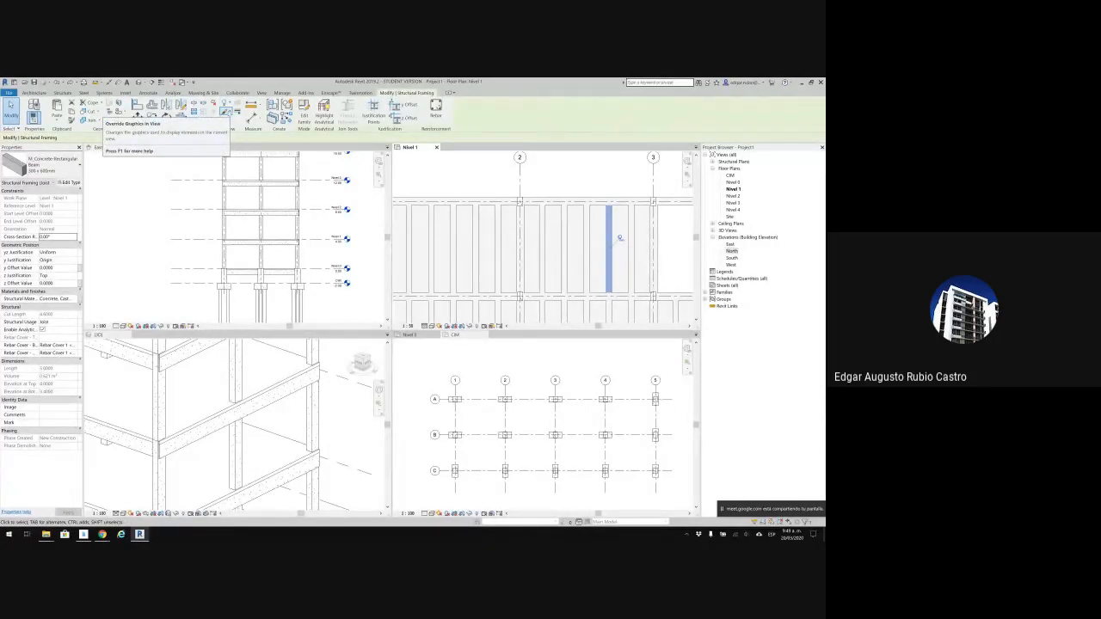
click(226, 111)
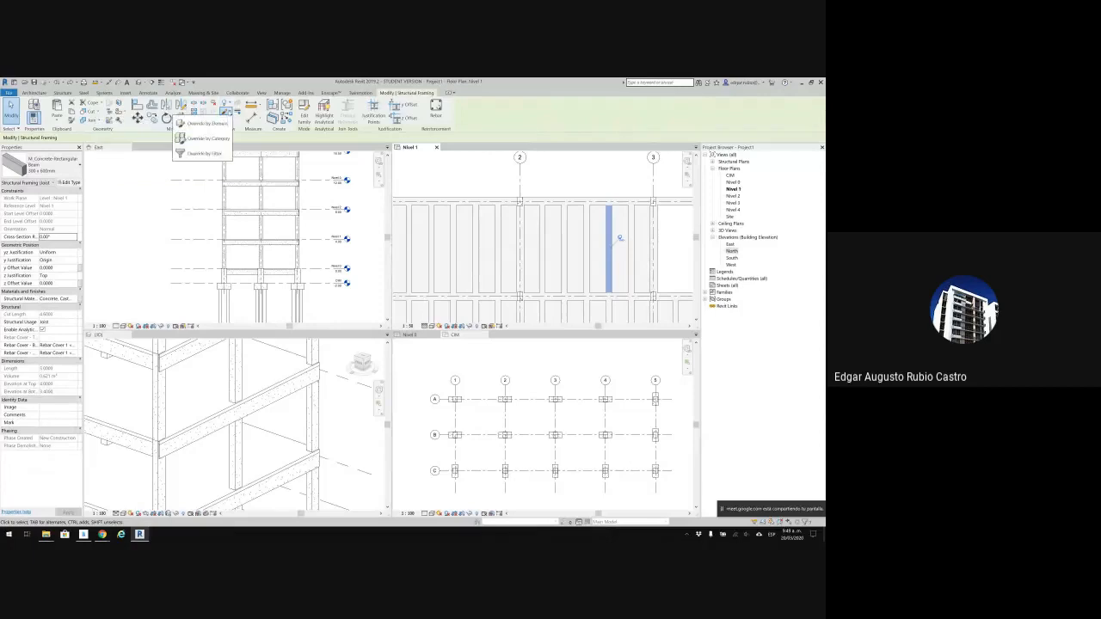
click(203, 139)
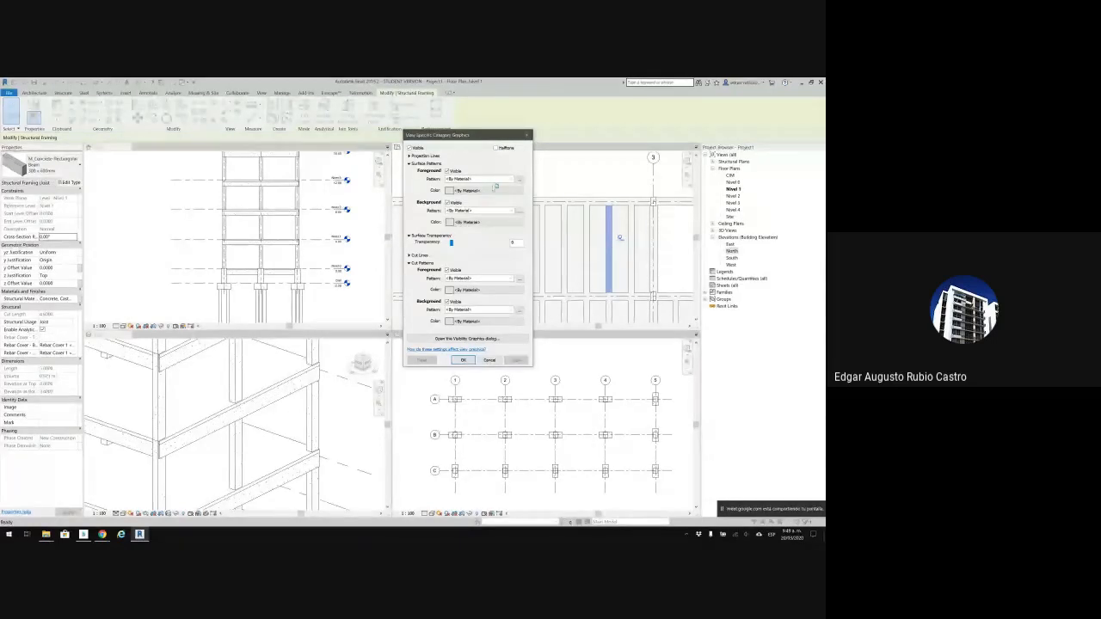
click(510, 179)
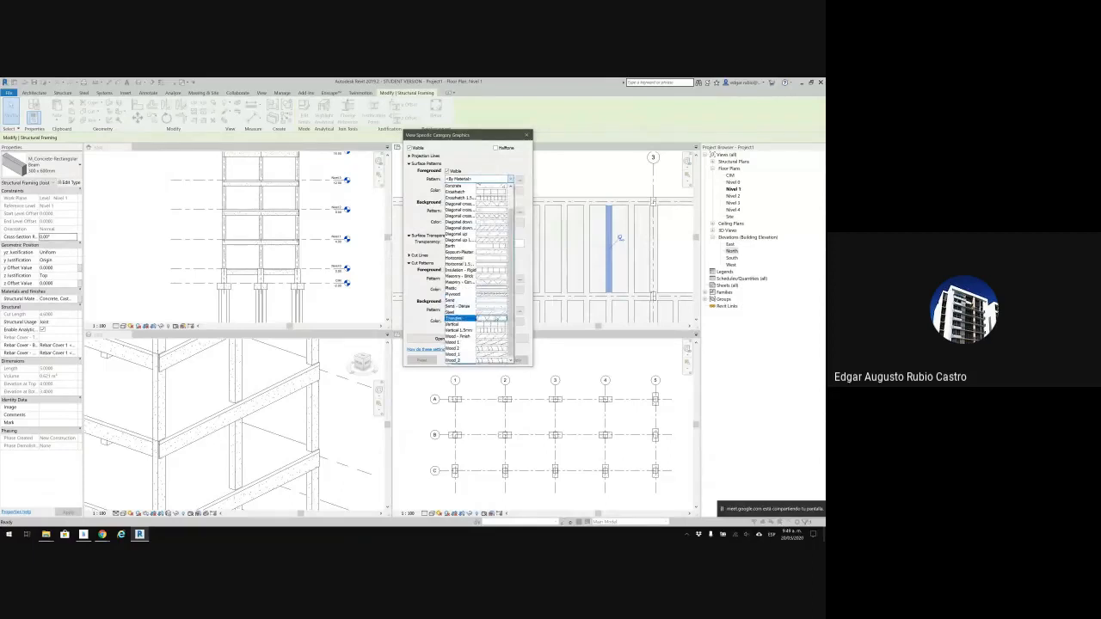
scroll(460, 327, up, 2)
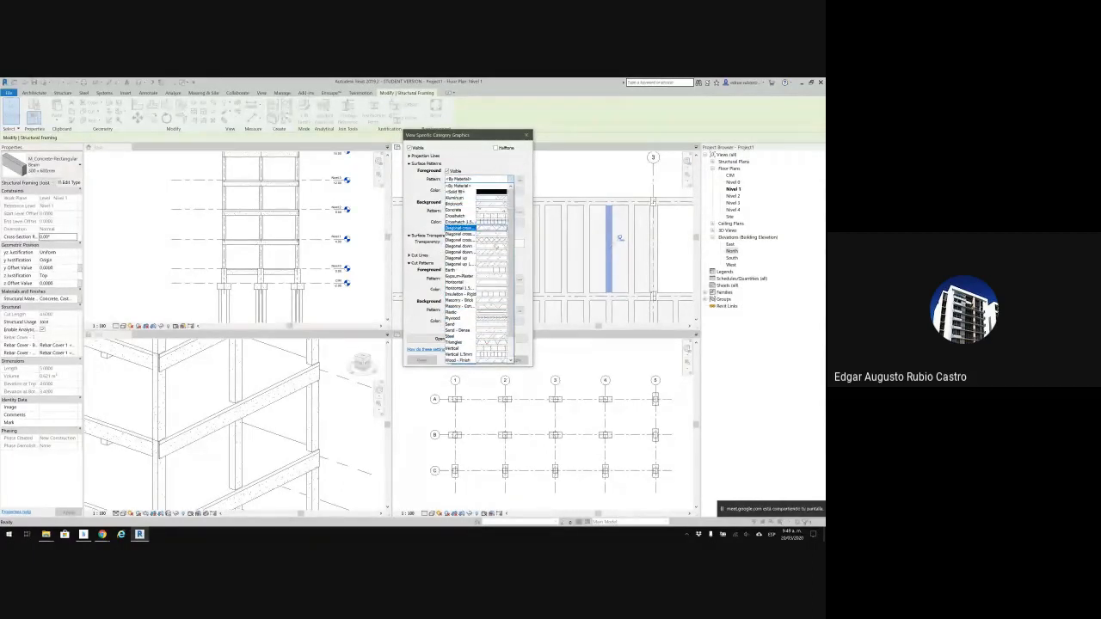
click(494, 252)
click(465, 190)
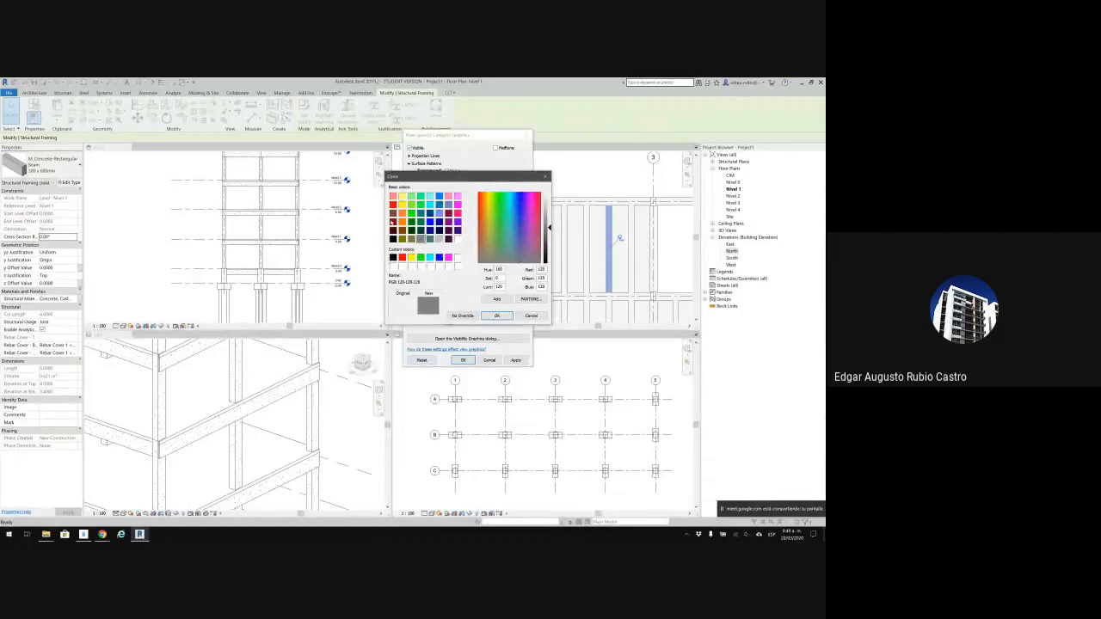
click(392, 222)
click(496, 316)
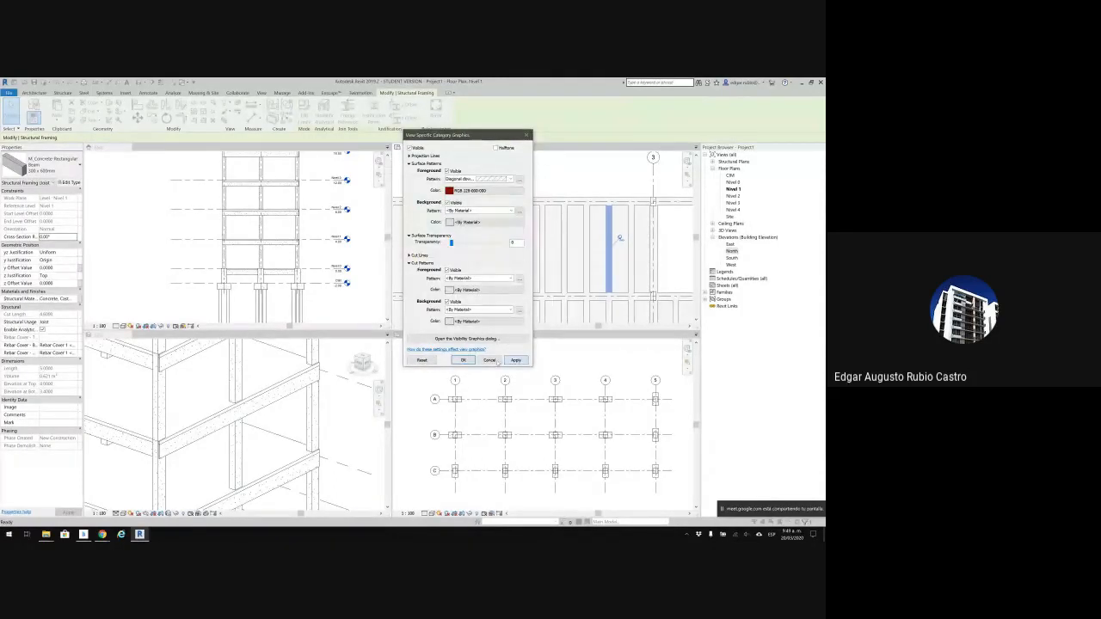
click(463, 361)
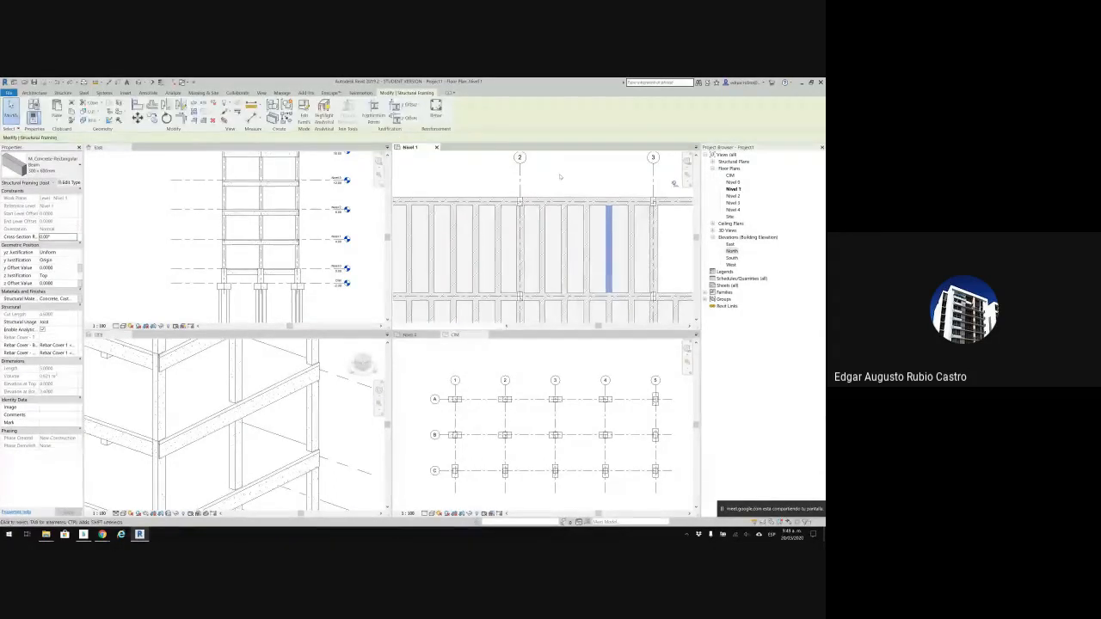
click(560, 177)
Examine the beam hatching across the Nivel 1 plan and close up where the beams meet a column.
scroll(587, 209, down, 2)
middle_drag(590, 240, 558, 231)
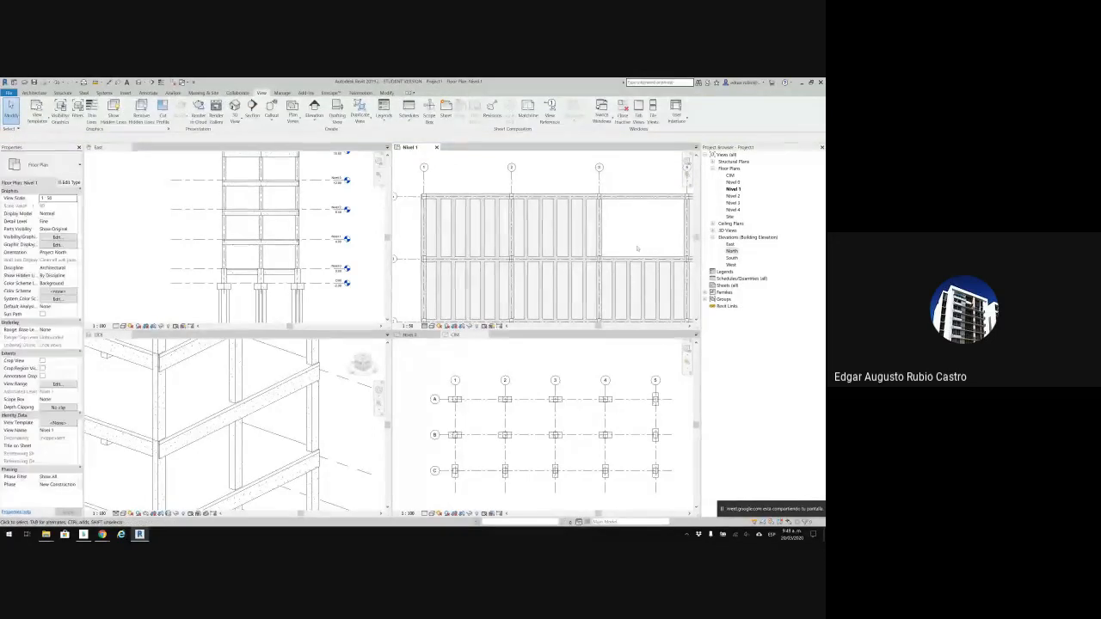
scroll(540, 241, down, 2)
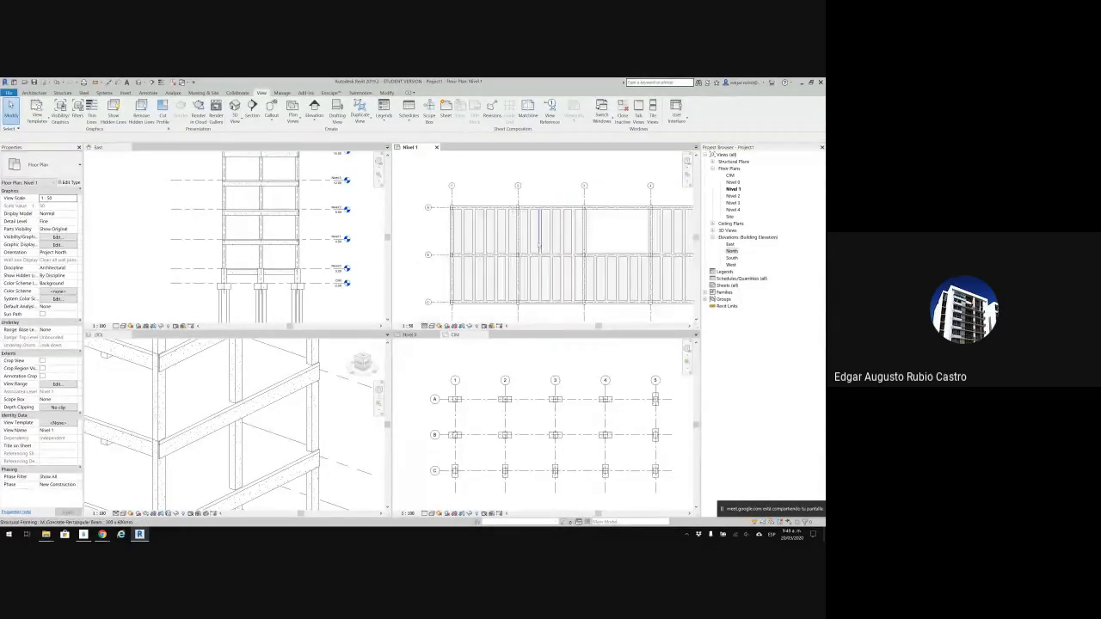
middle_drag(611, 244, 604, 241)
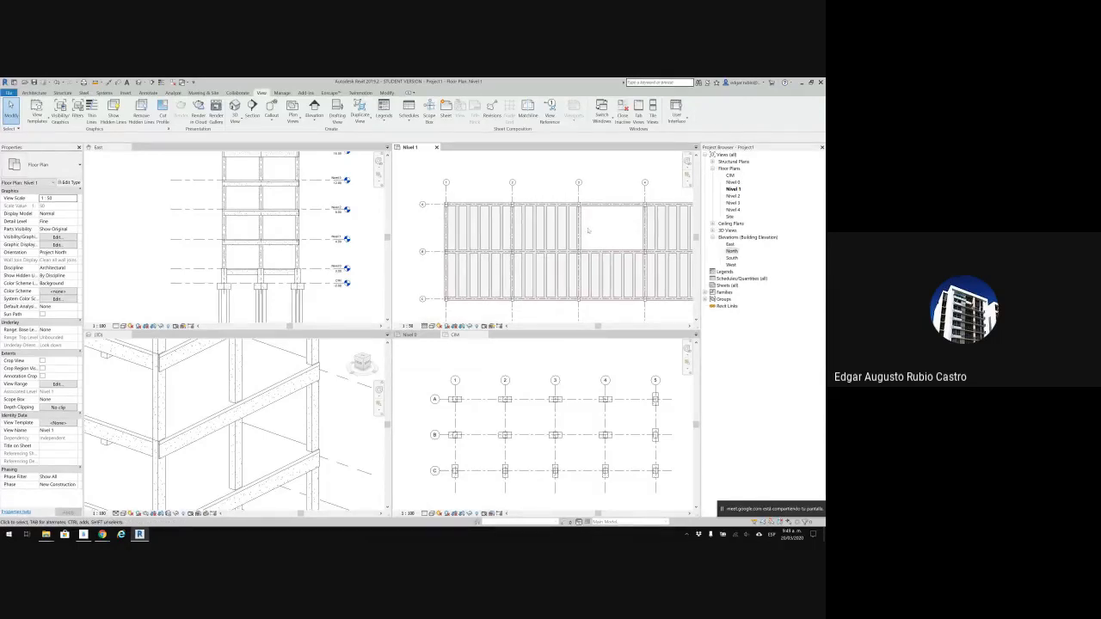
scroll(588, 229, up, 5)
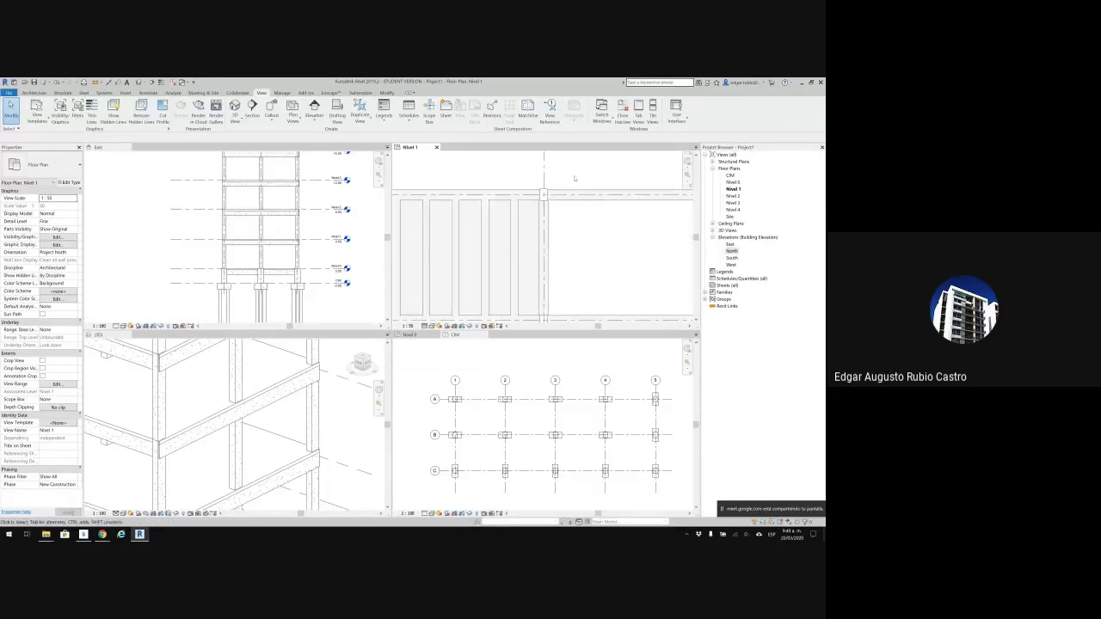
scroll(505, 208, up, 3)
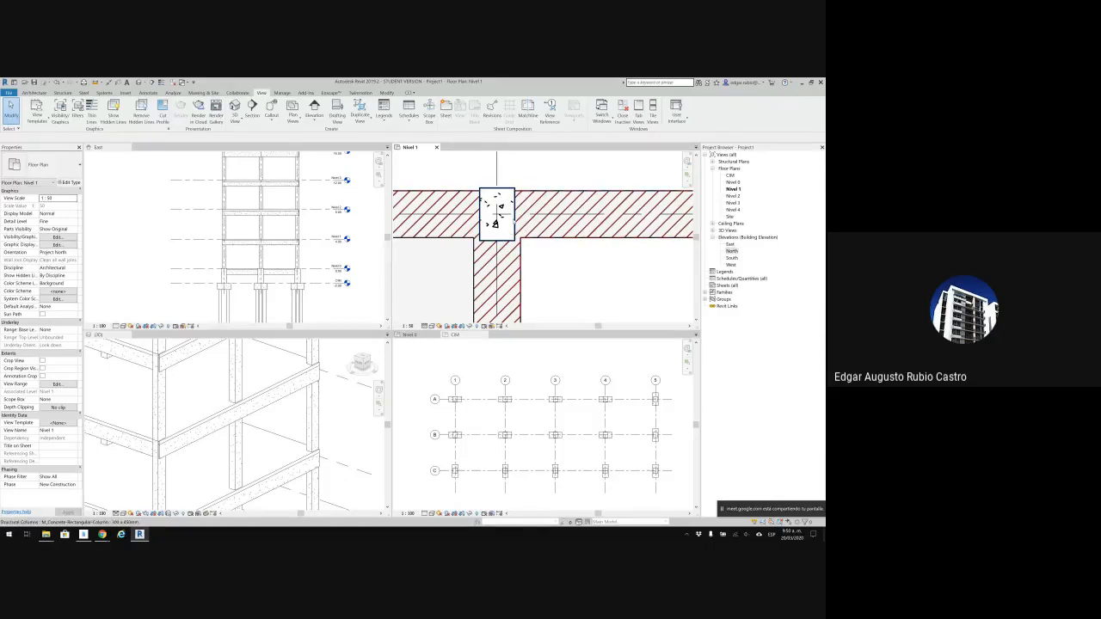
middle_drag(501, 212, 513, 237)
scroll(512, 237, down, 1)
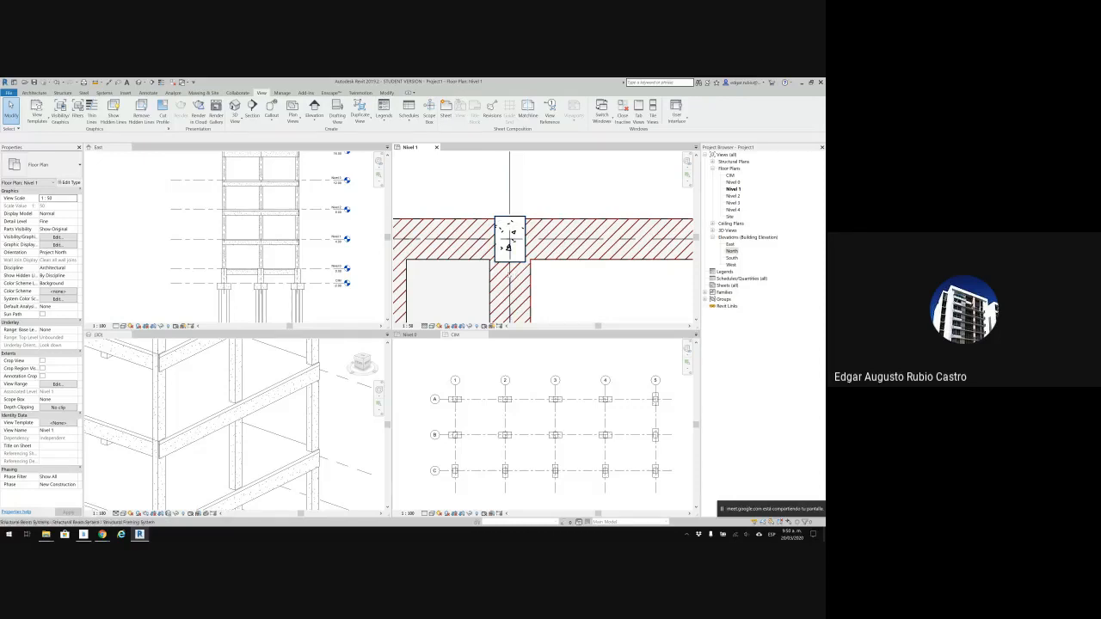
Override the structural columns category's background cut pattern in the Nivel 1 plan with solid fill in grey RGB 128-128-128.
click(513, 232)
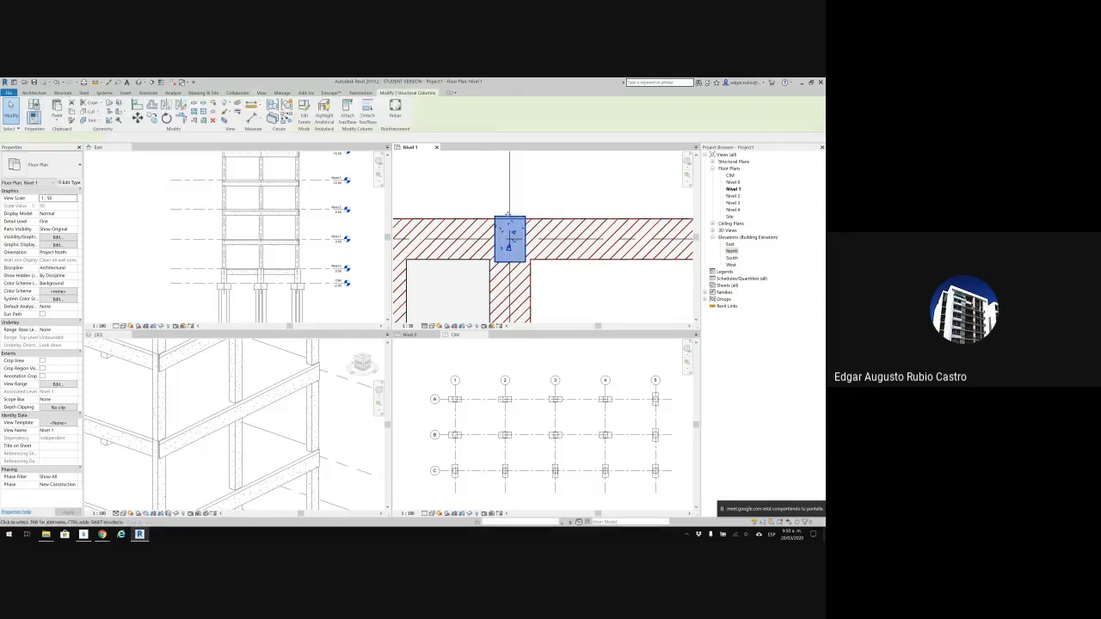
scroll(511, 232, down, 5)
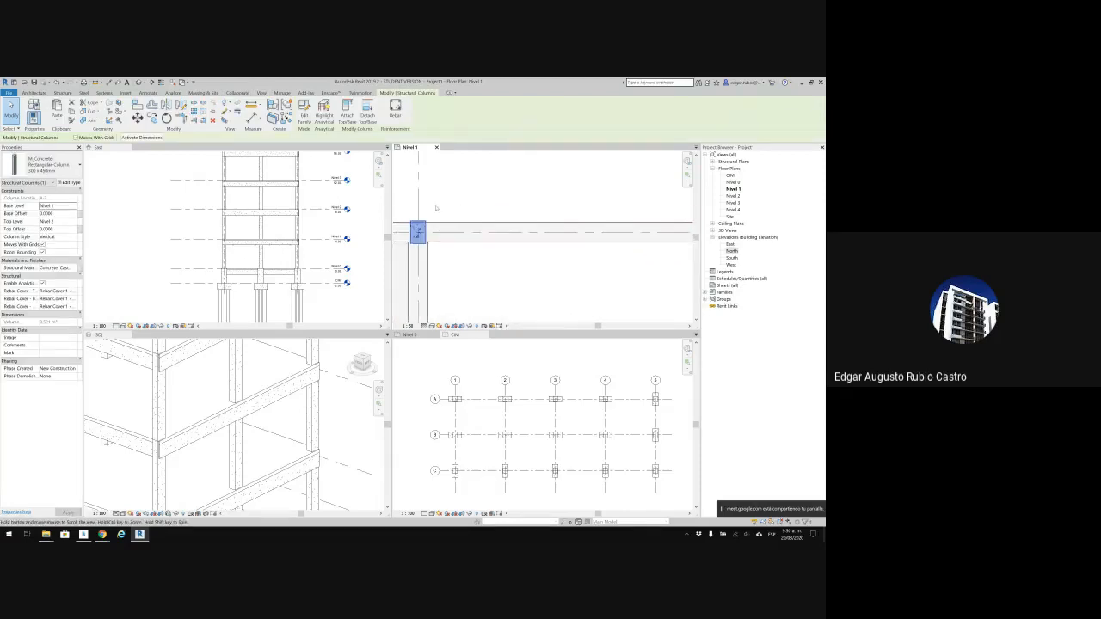
scroll(425, 197, down, 2)
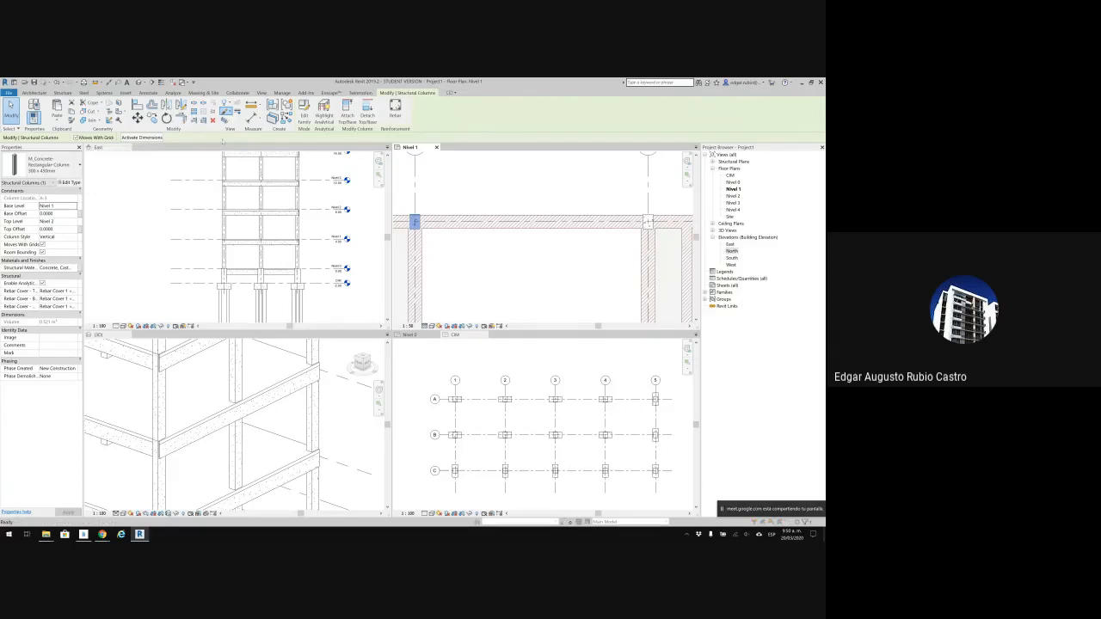
drag(449, 134, 280, 178)
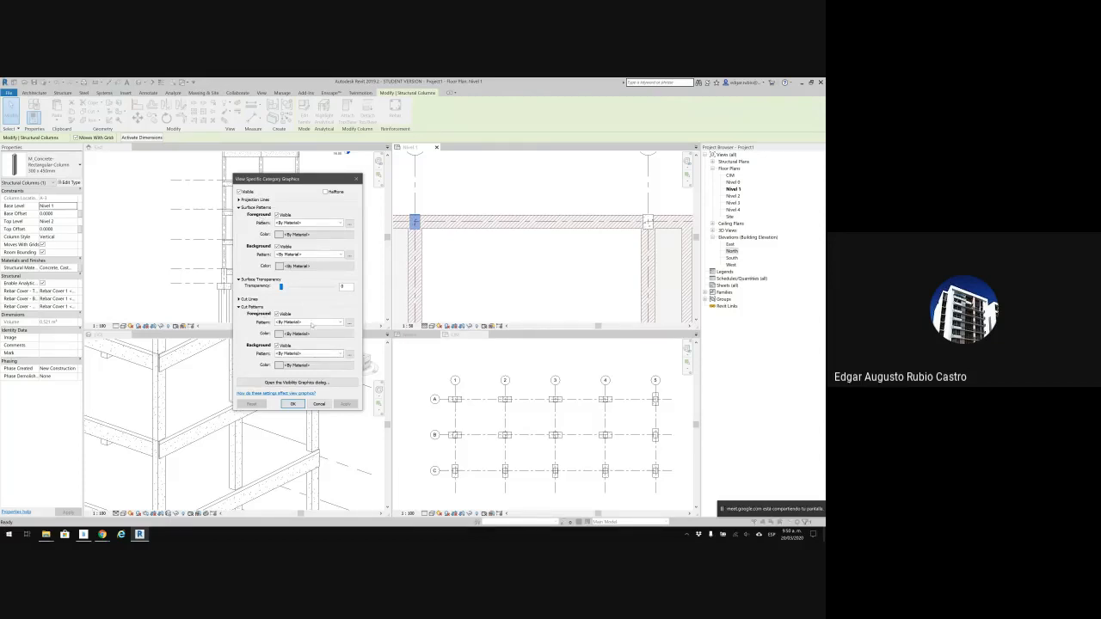
click(338, 354)
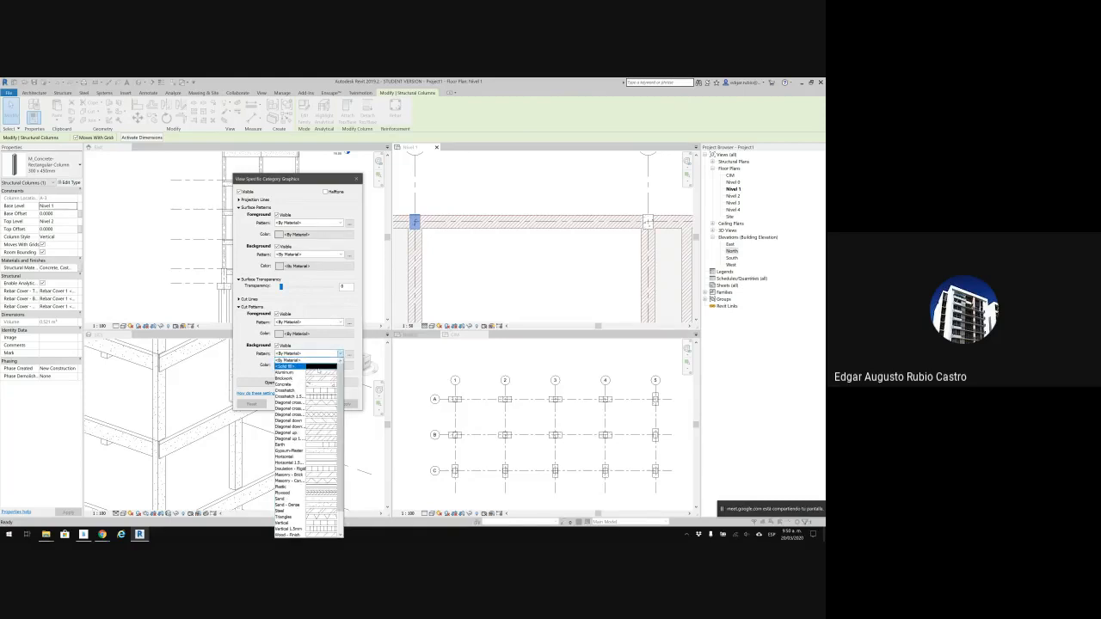
click(294, 367)
click(292, 364)
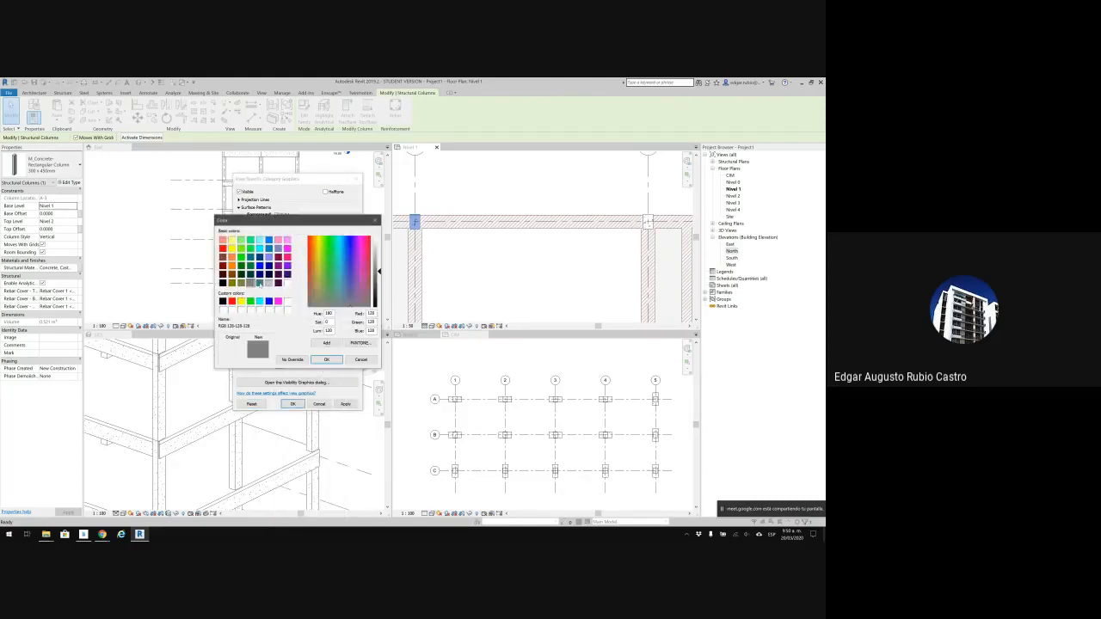
click(327, 360)
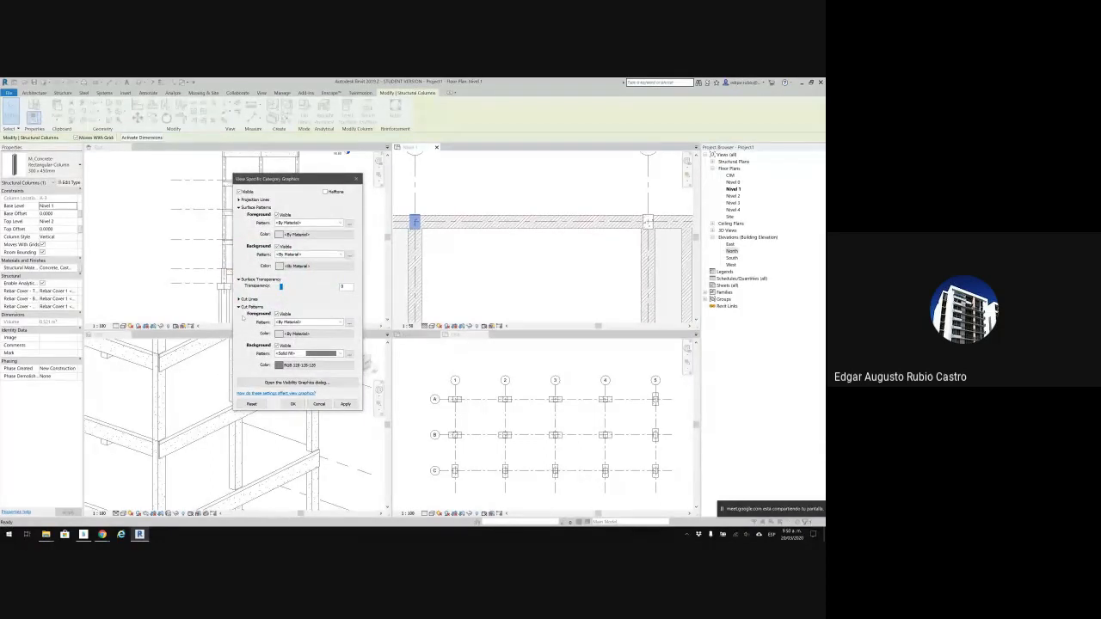
Override the structural columns category's foreground cut pattern in the Nivel 1 plan with Gypsum-Plaster in a near-white colour.
click(340, 323)
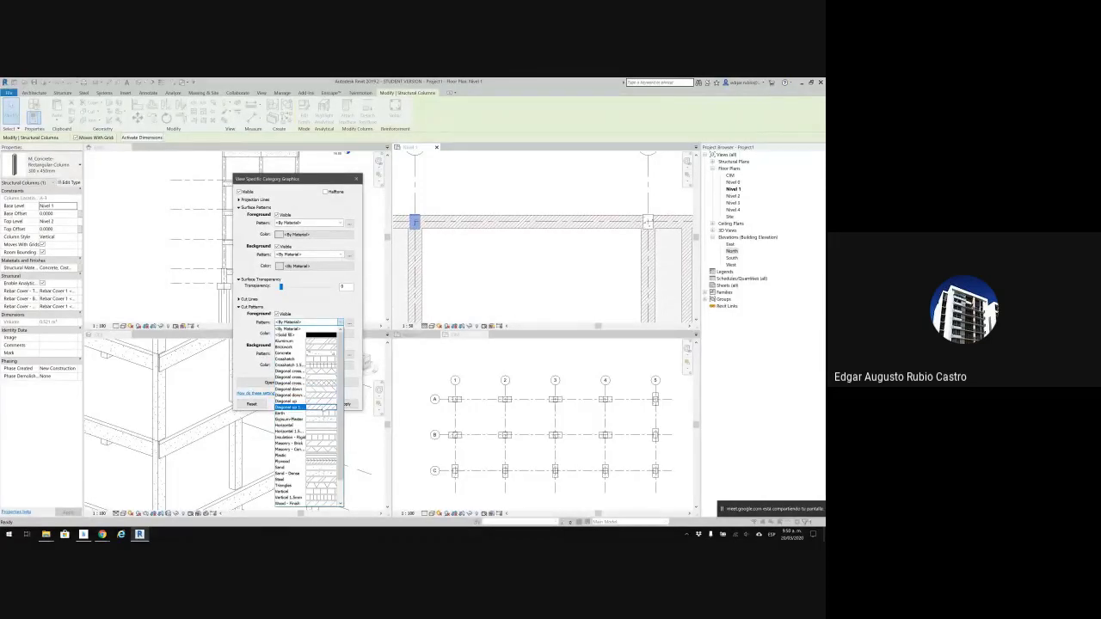
click(323, 419)
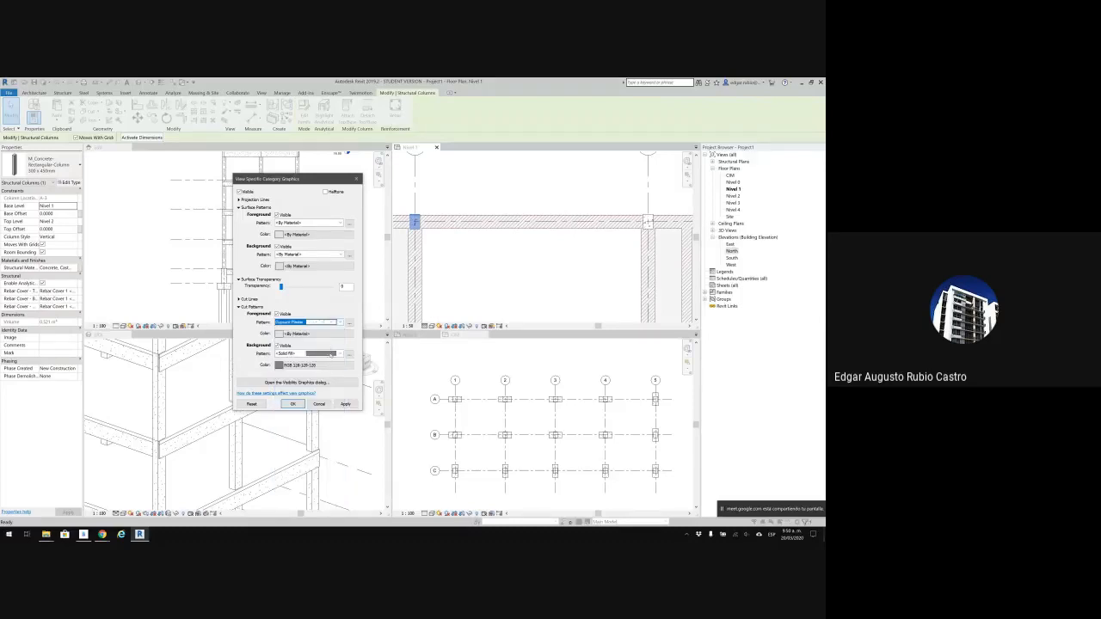
click(333, 332)
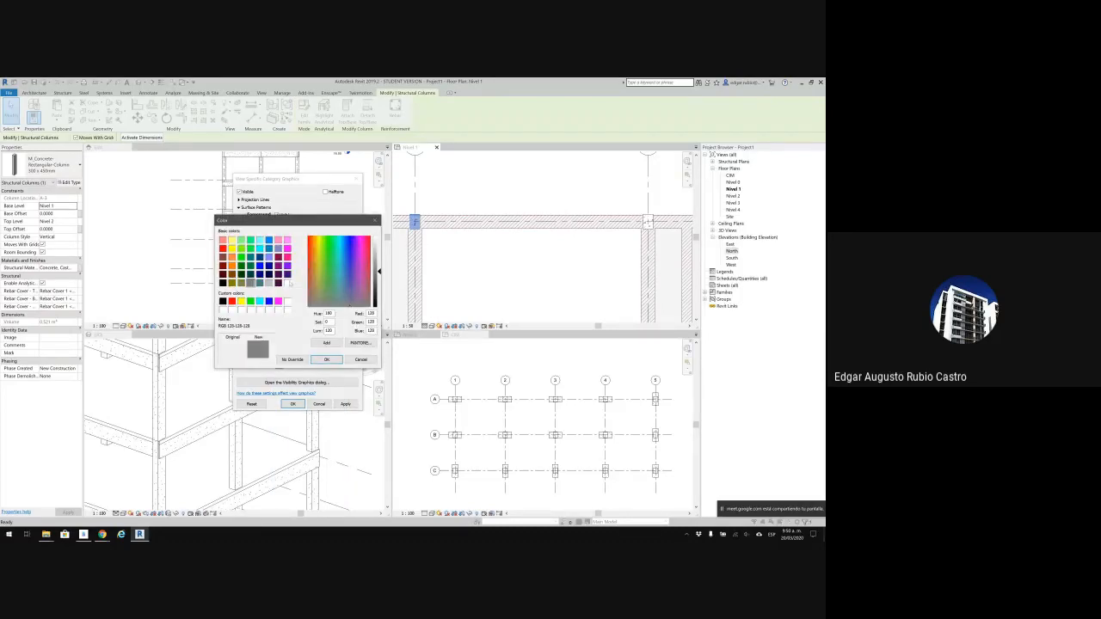
click(288, 283)
drag(379, 234, 379, 236)
click(326, 359)
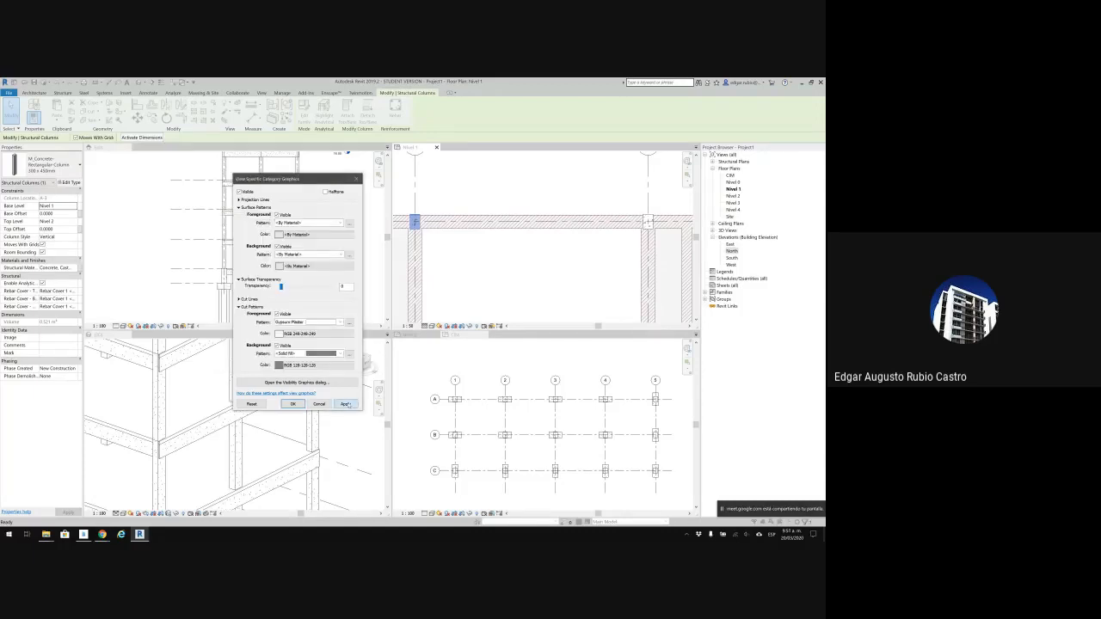
click(292, 403)
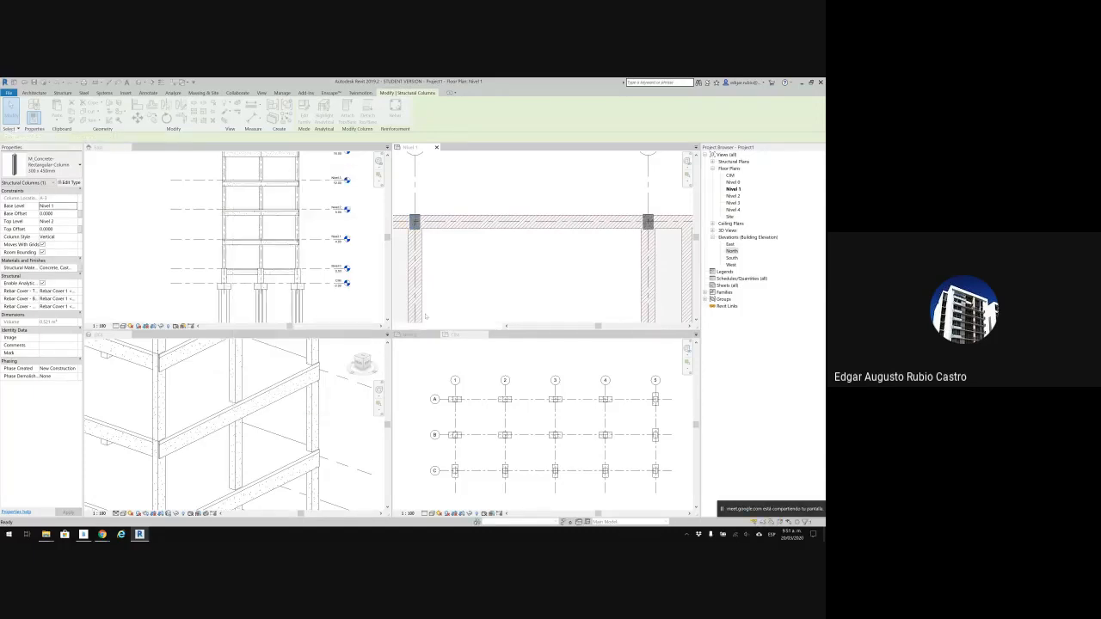
click(551, 258)
Examine the column and beam patterns in the Nivel 1 plan and compare them with the Nivel 2 floor plan.
scroll(606, 235, down, 5)
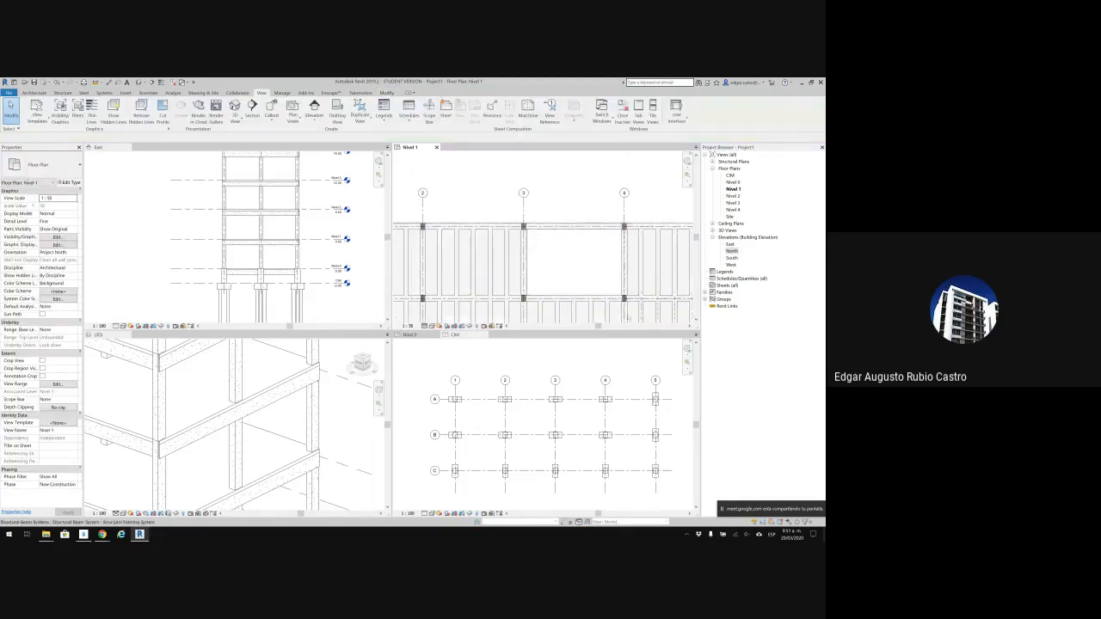
middle_drag(608, 234, 595, 195)
scroll(607, 257, up, 6)
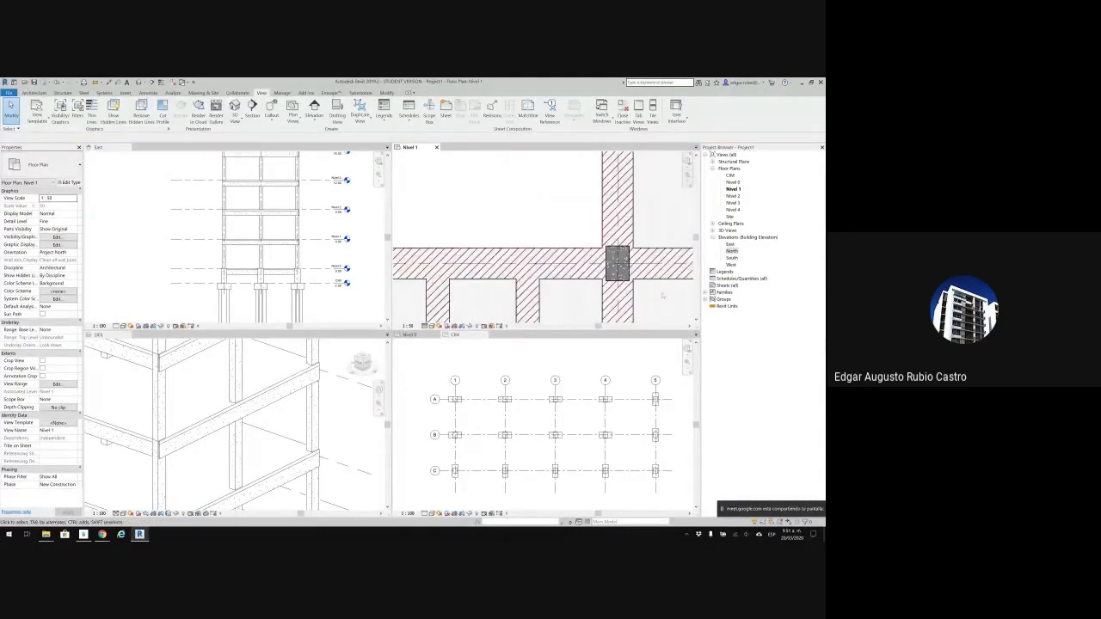
scroll(512, 203, down, 6)
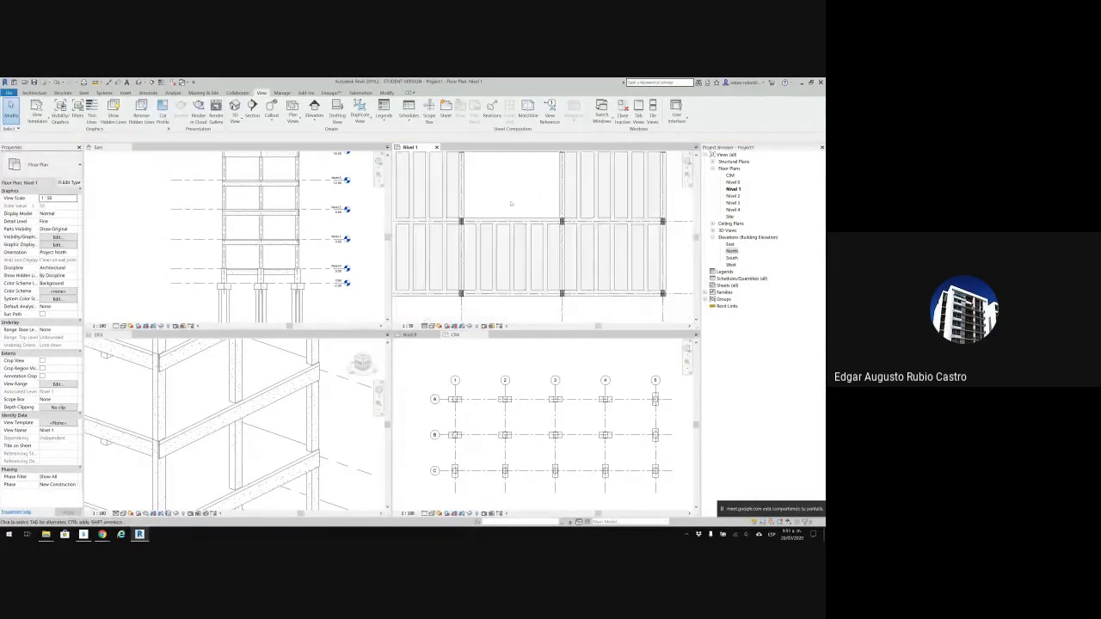
scroll(512, 203, down, 4)
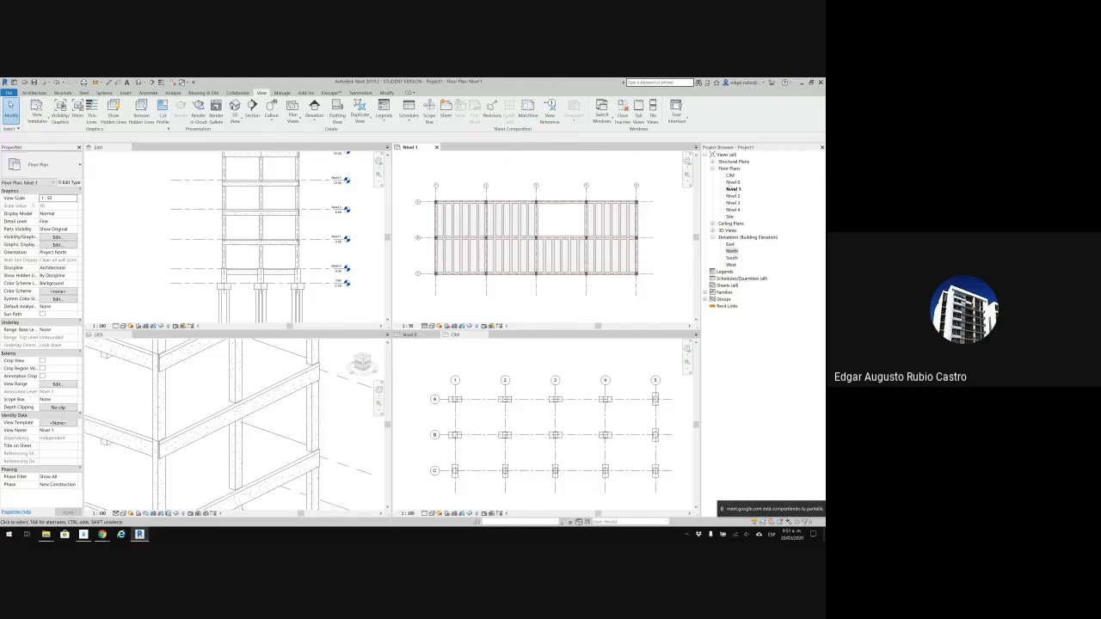
click(728, 169)
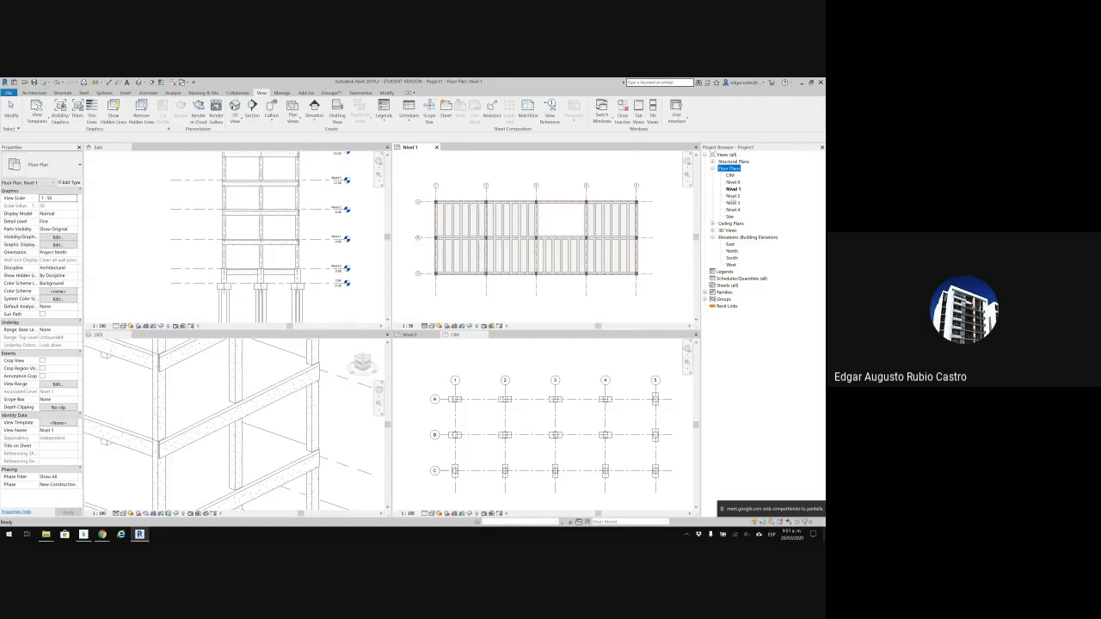
double_click(733, 197)
scroll(569, 220, up, 2)
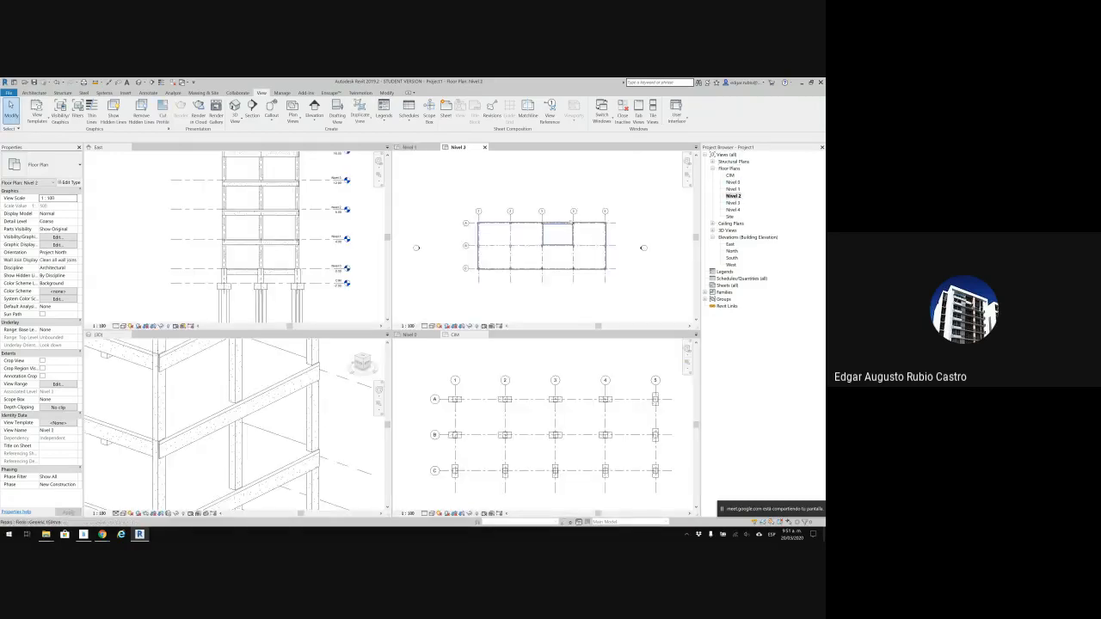
scroll(510, 245, up, 3)
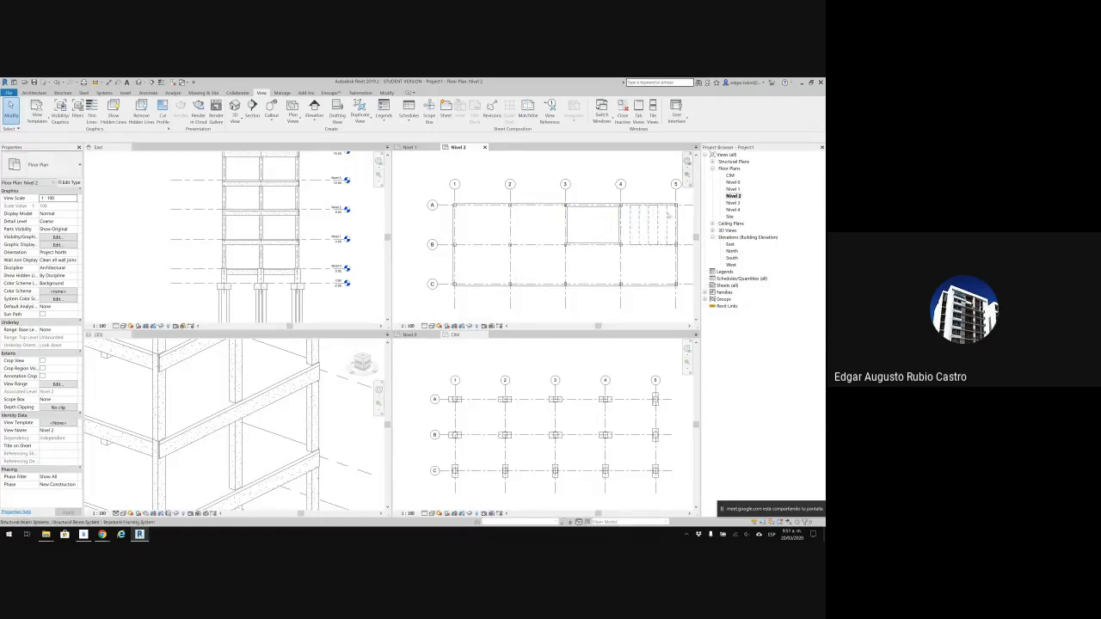
double_click(733, 189)
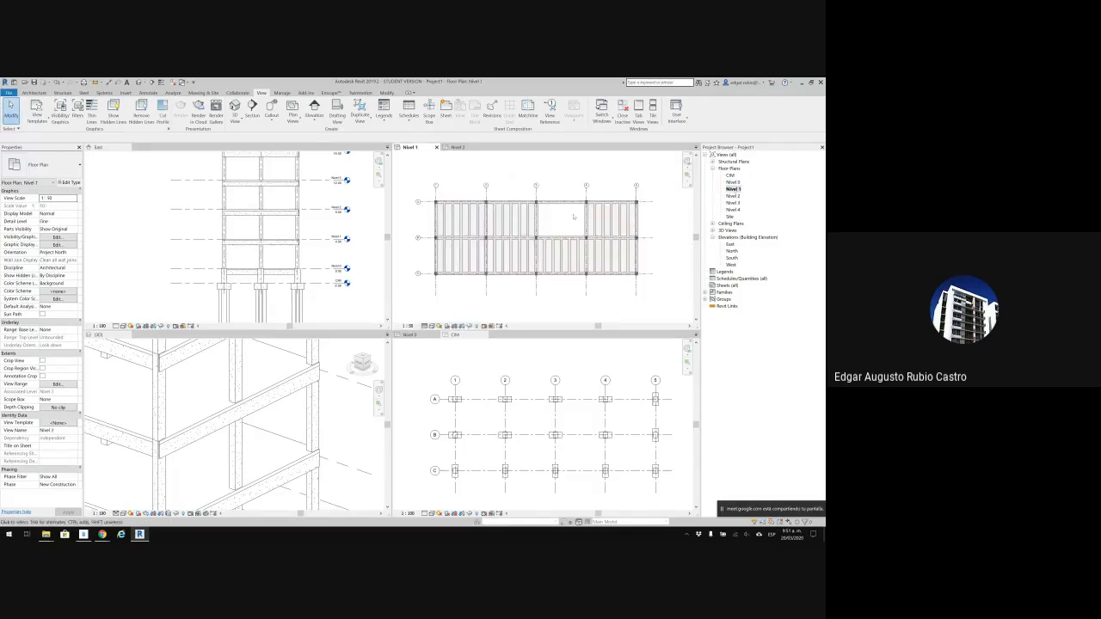
scroll(569, 211, up, 1)
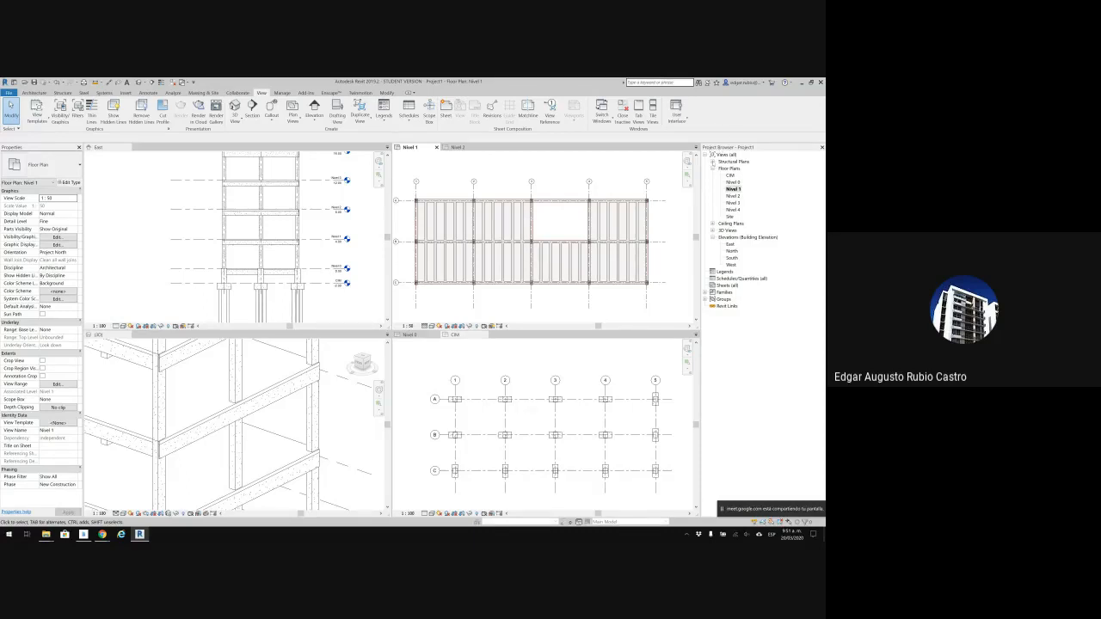
Delete the four structural plan views, CIM, Nivel 2, Nivel 3 and Nivel 4, from the project.
click(713, 162)
click(743, 161)
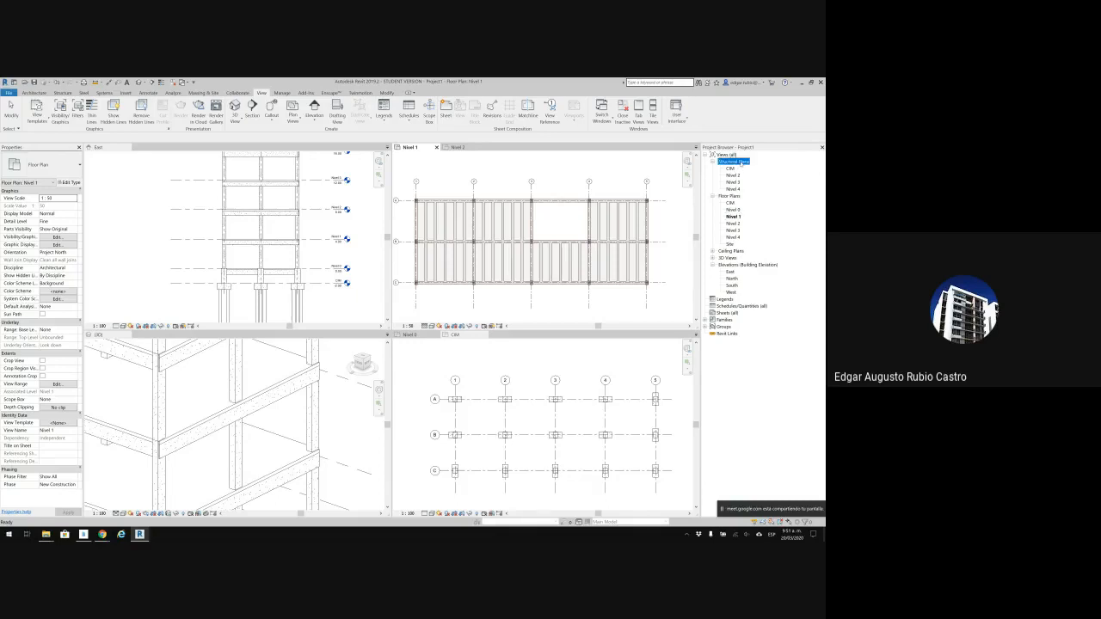
click(737, 176)
click(731, 168)
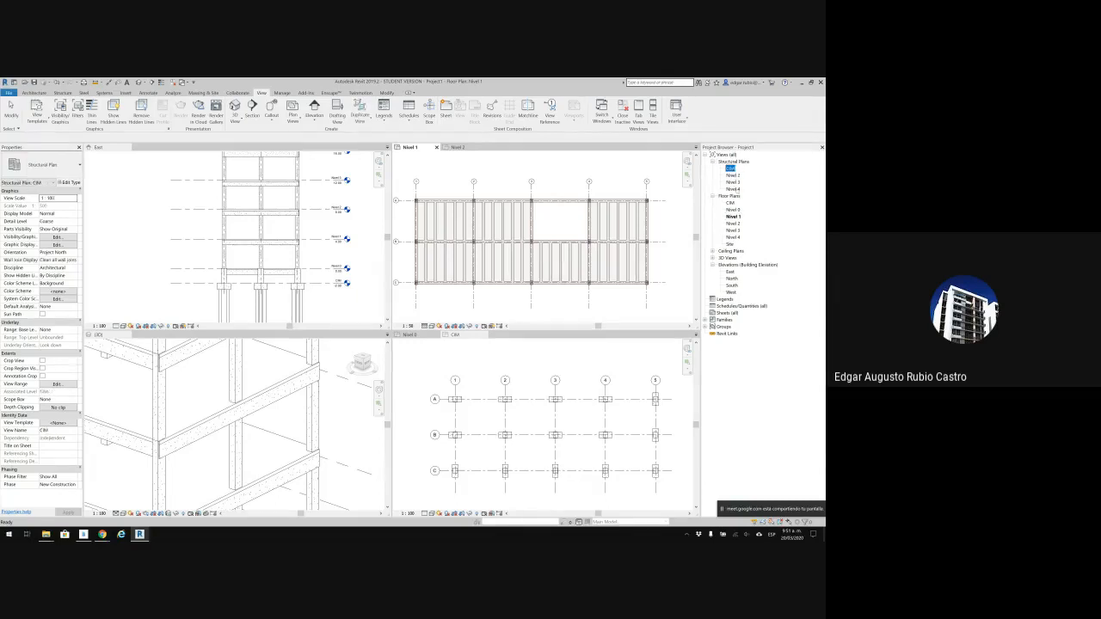
shift+click(736, 189)
key(Delete)
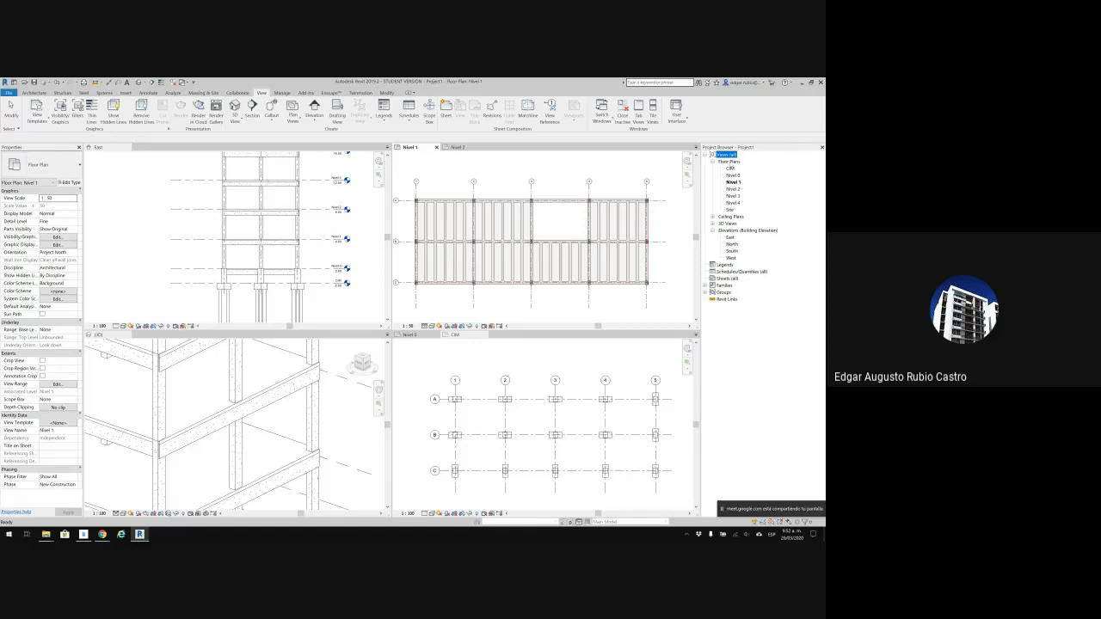
click(728, 162)
click(713, 161)
click(732, 175)
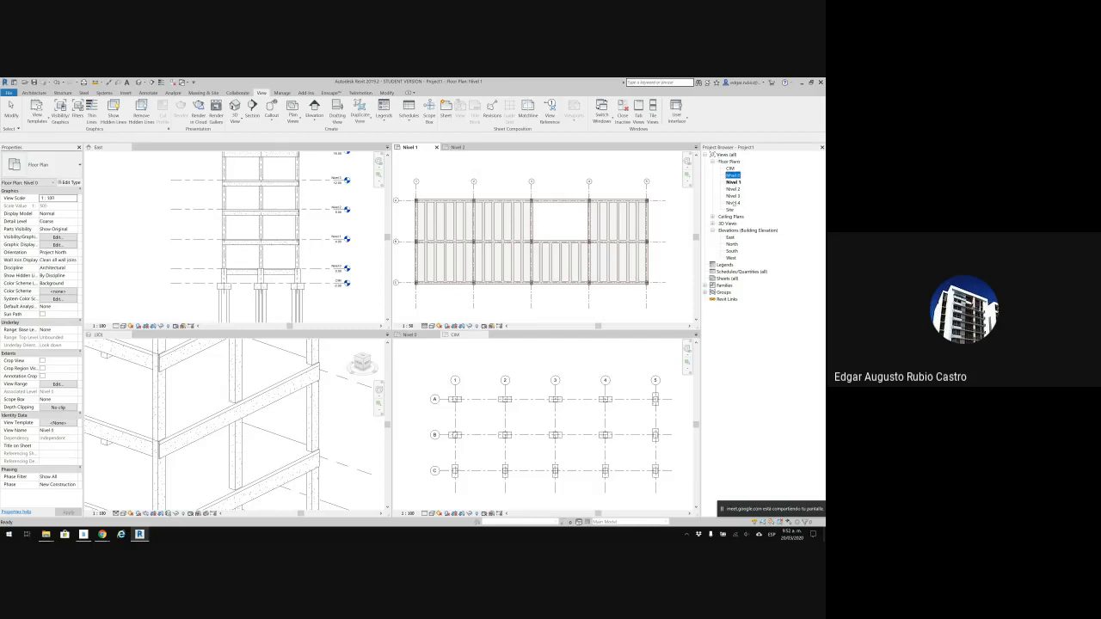
shift+click(733, 202)
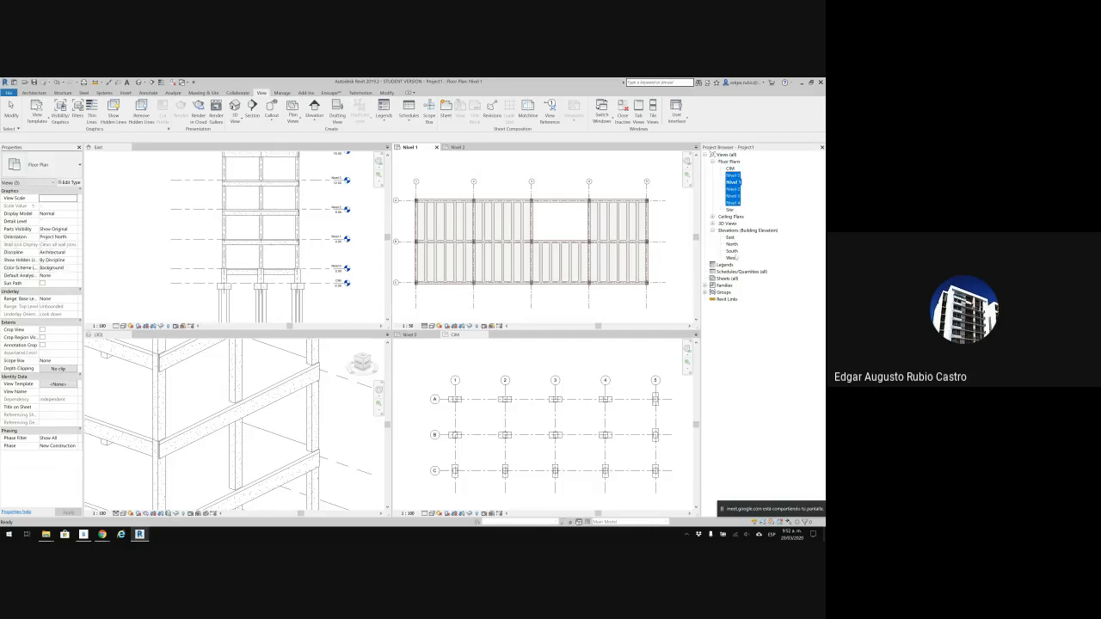
right_click(738, 179)
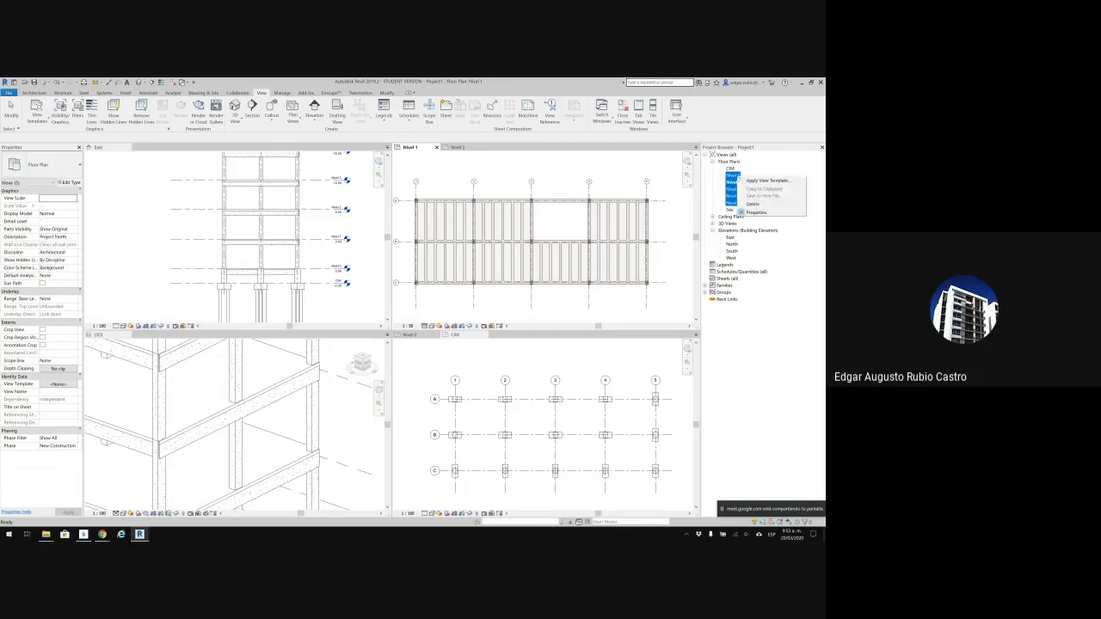
key(Escape)
click(732, 174)
right_click(738, 176)
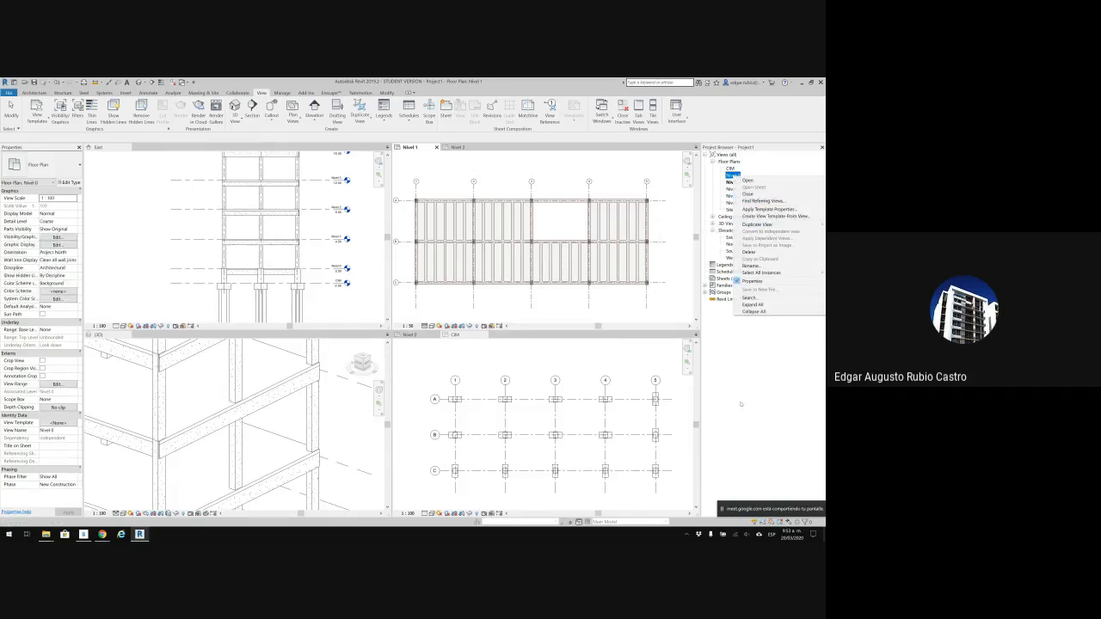
click(713, 202)
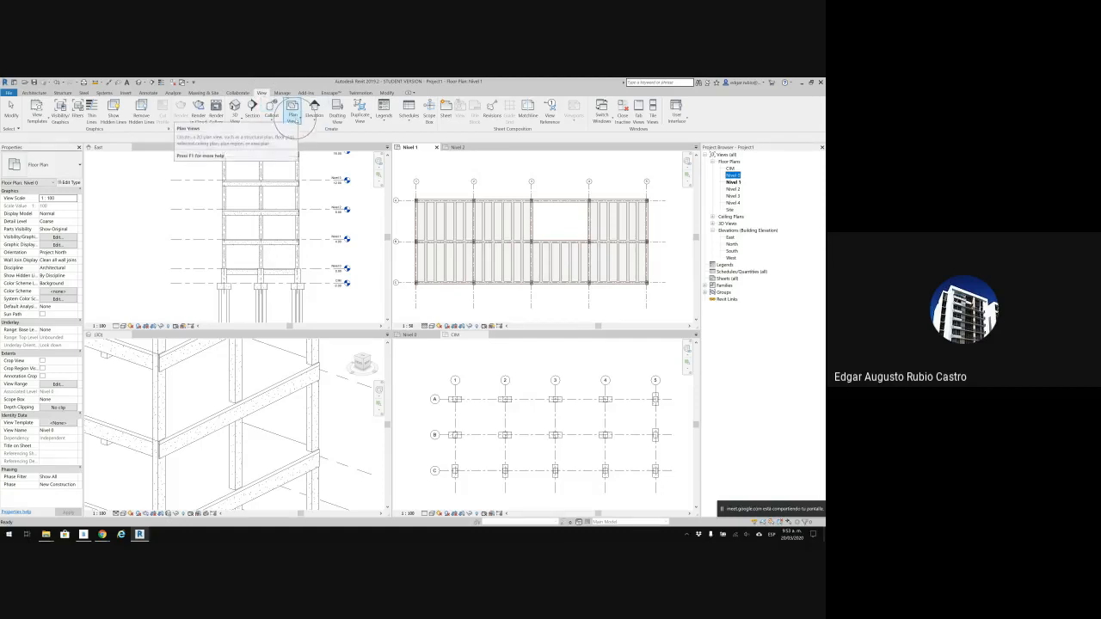
Create additional floor plan views for levels Nivel 0 to Nivel 4, allowing existing views to be duplicated.
click(296, 120)
click(293, 119)
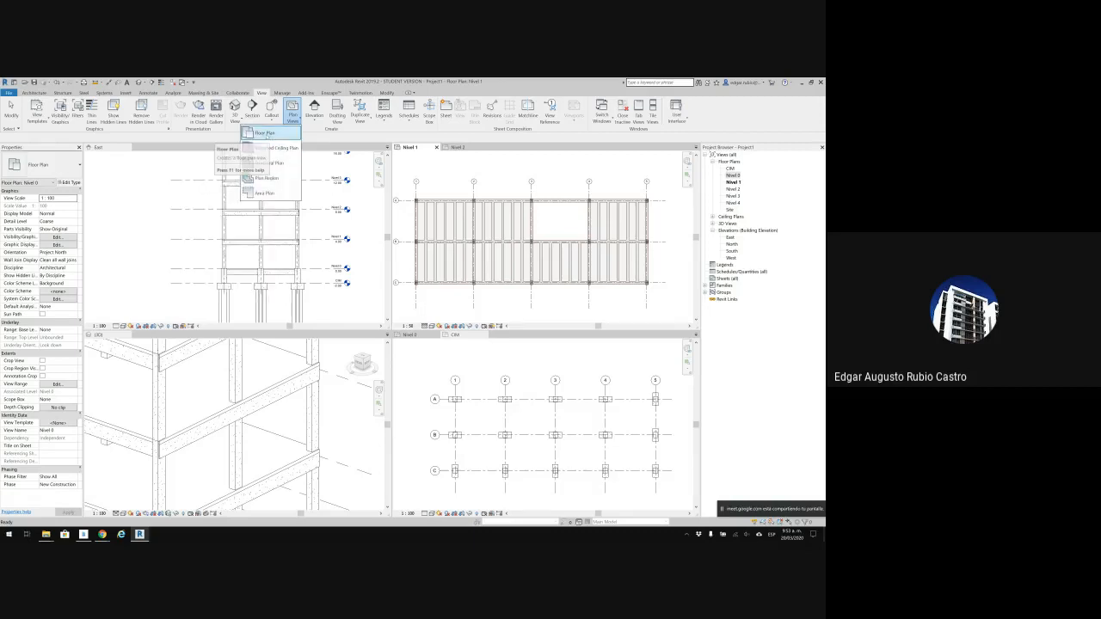
click(266, 133)
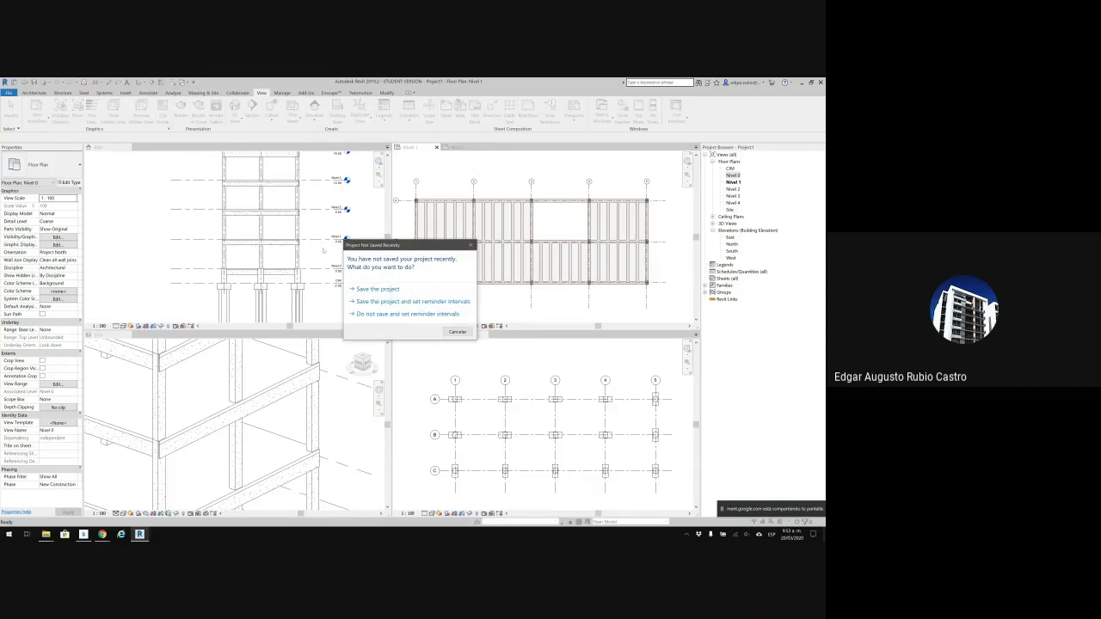
click(458, 332)
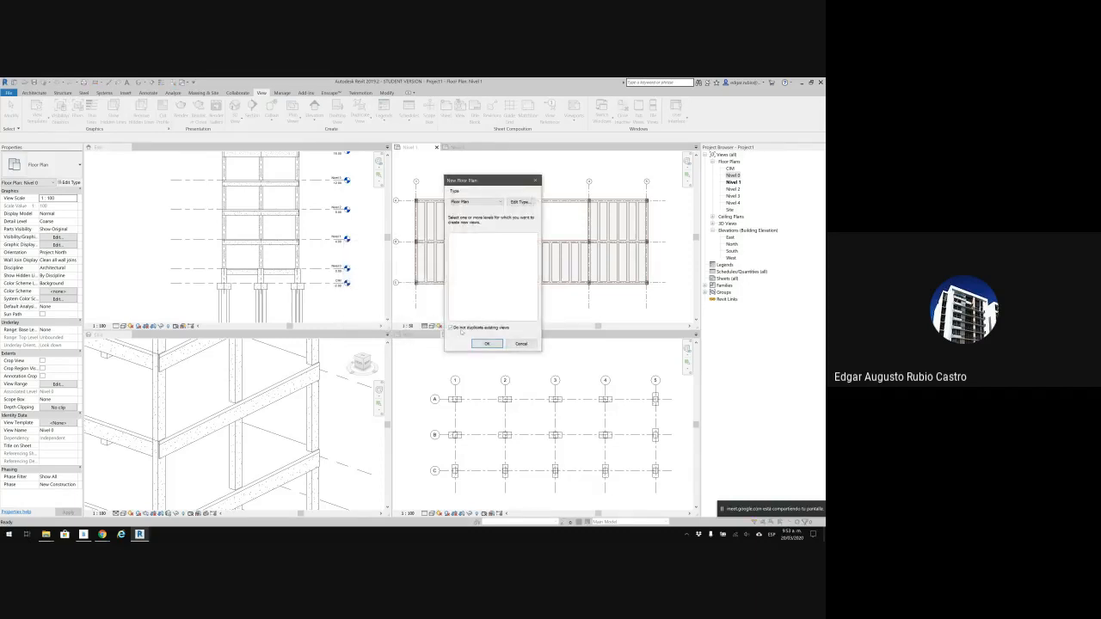
drag(483, 180, 440, 182)
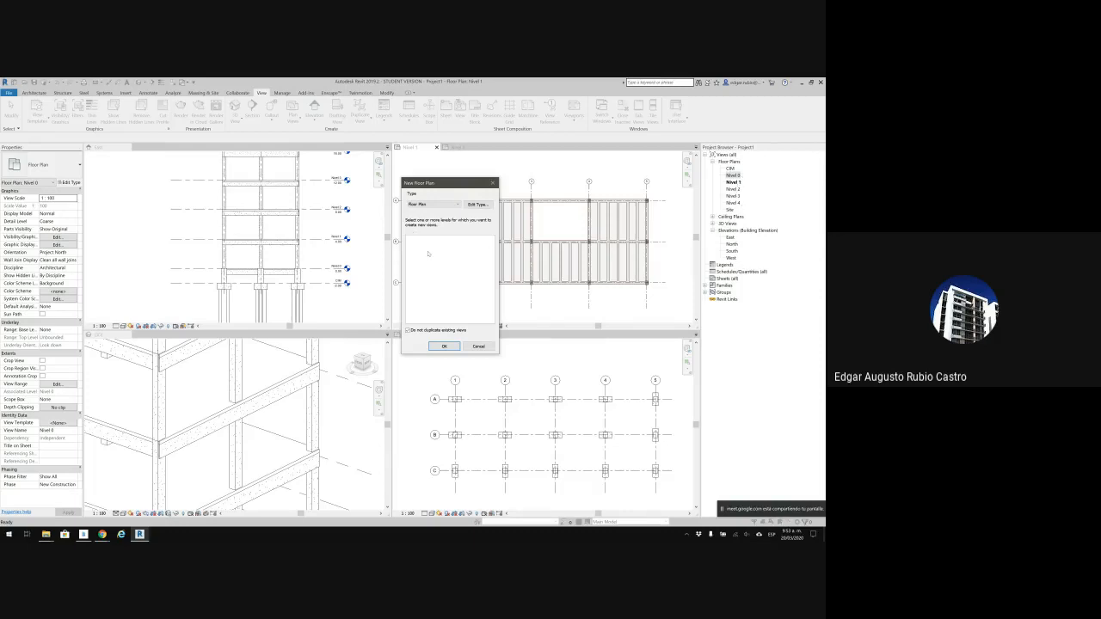
key(ctrl)
key(ctrl)
key(ctrl)
click(409, 330)
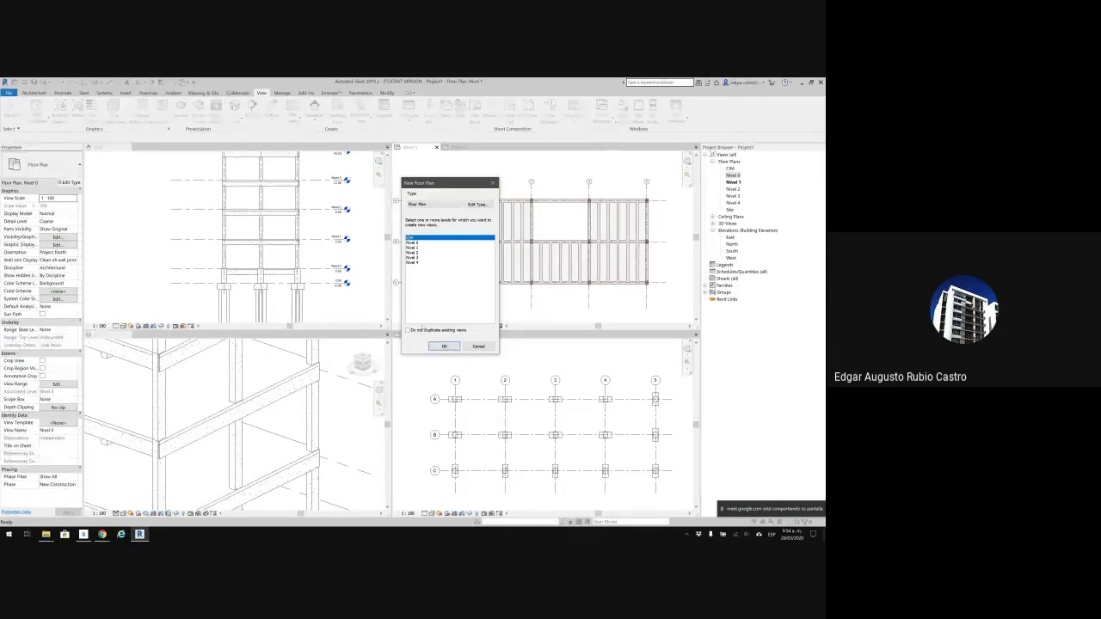
drag(422, 243, 430, 321)
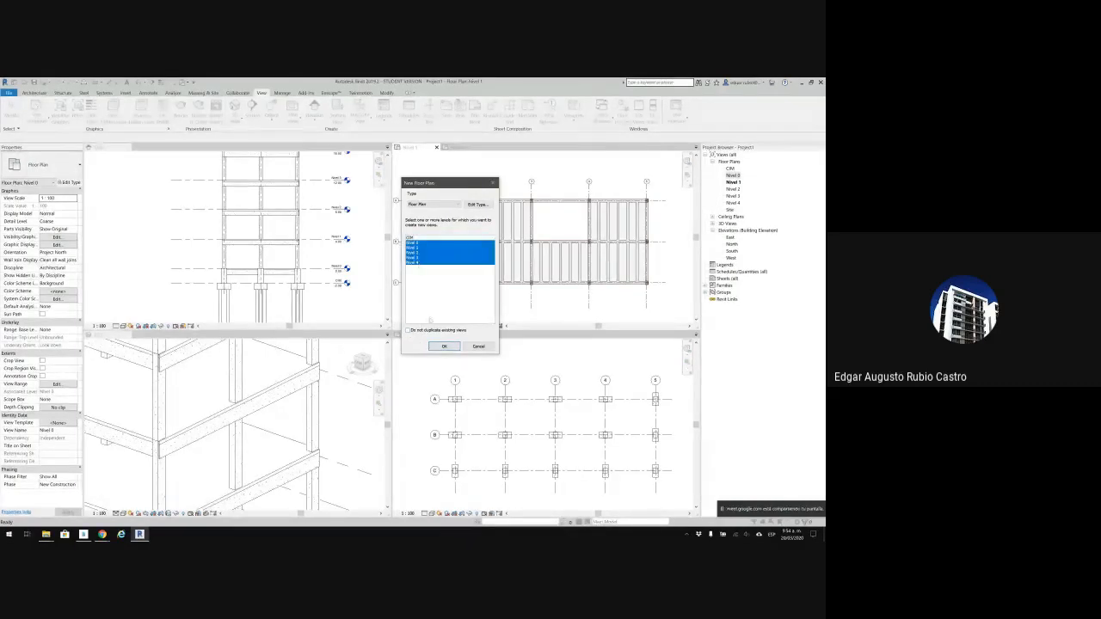
click(444, 346)
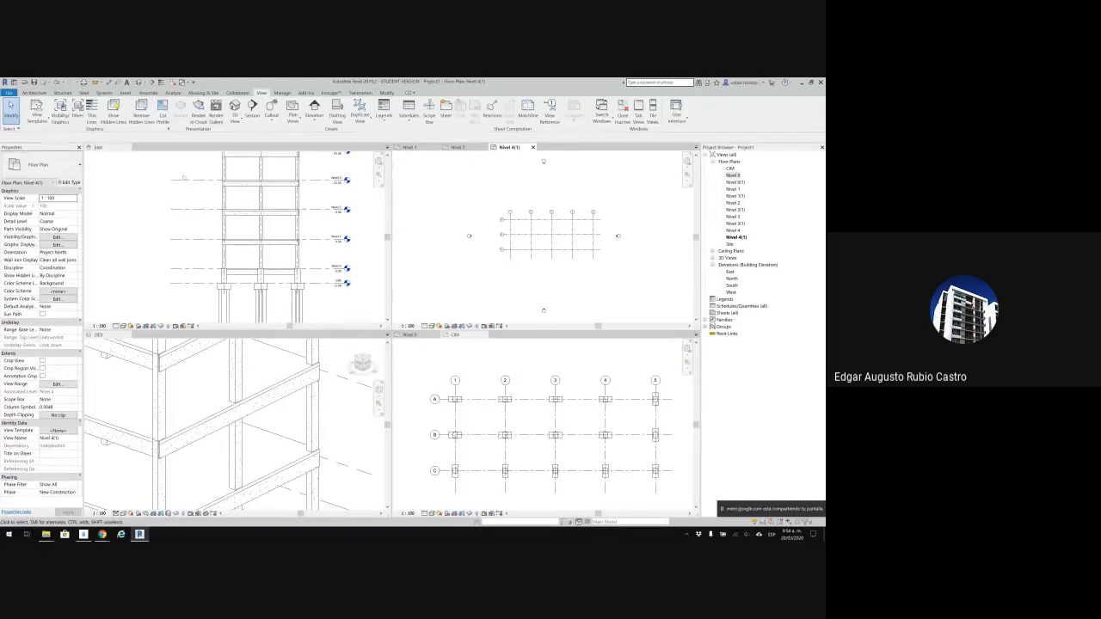
Close the East elevation, the 3D view and the CIM floor plan.
click(128, 147)
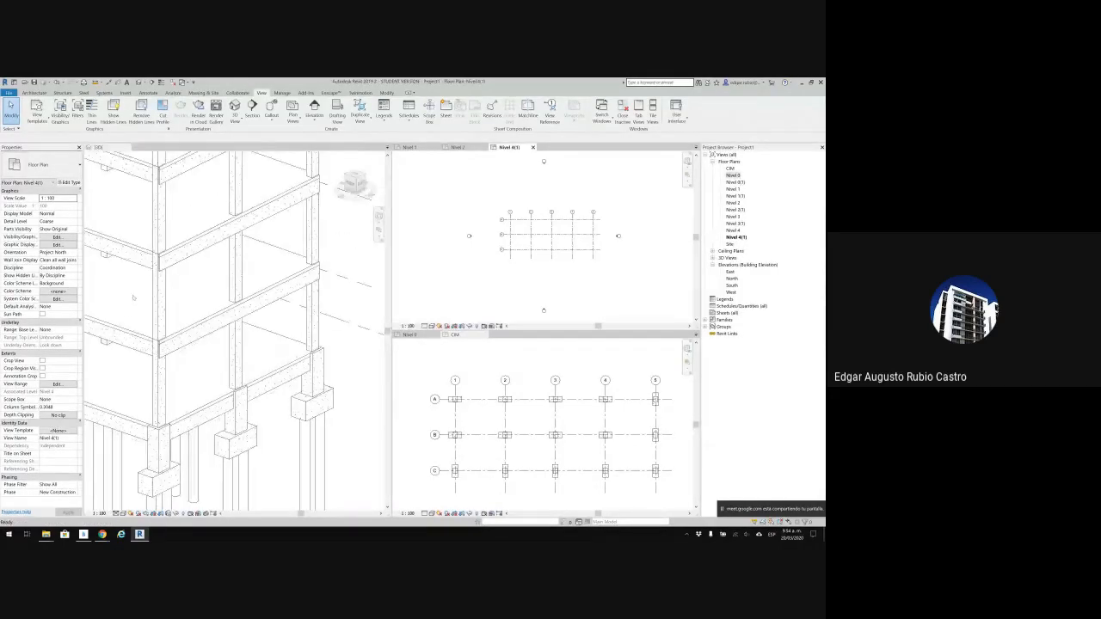
click(128, 147)
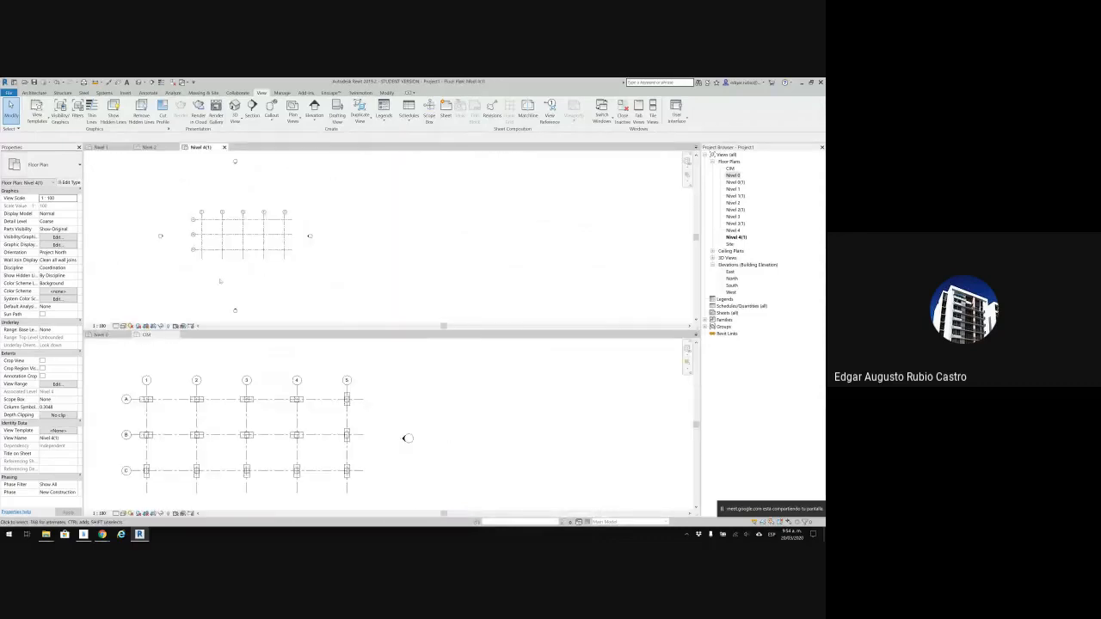
click(175, 334)
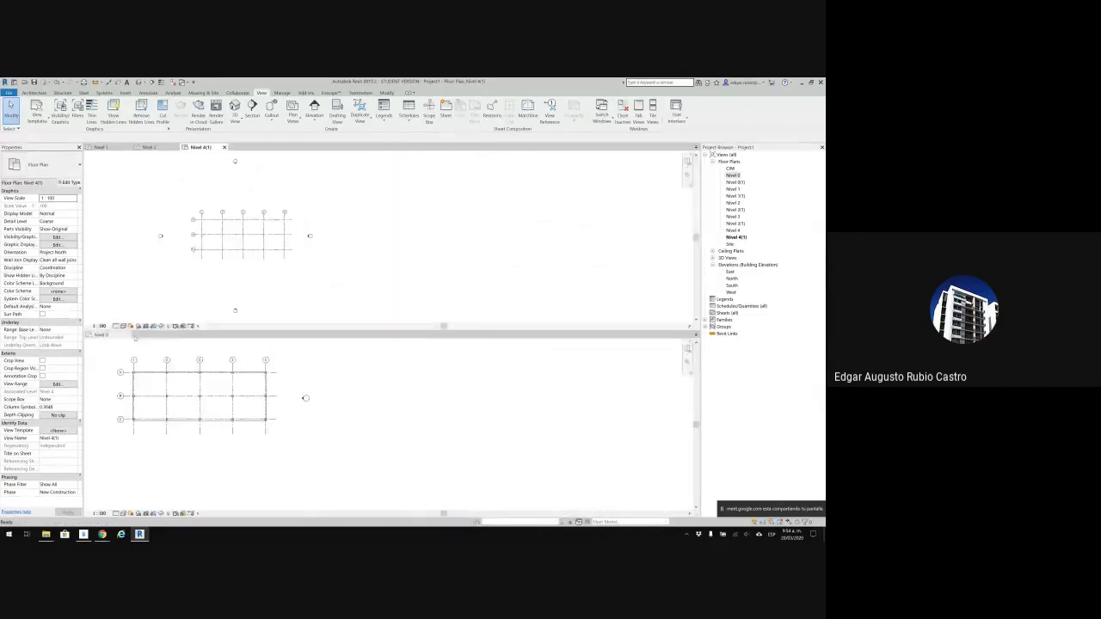
Close the Nivel 0 view and switch to the Nivel 2 floor plan.
click(128, 335)
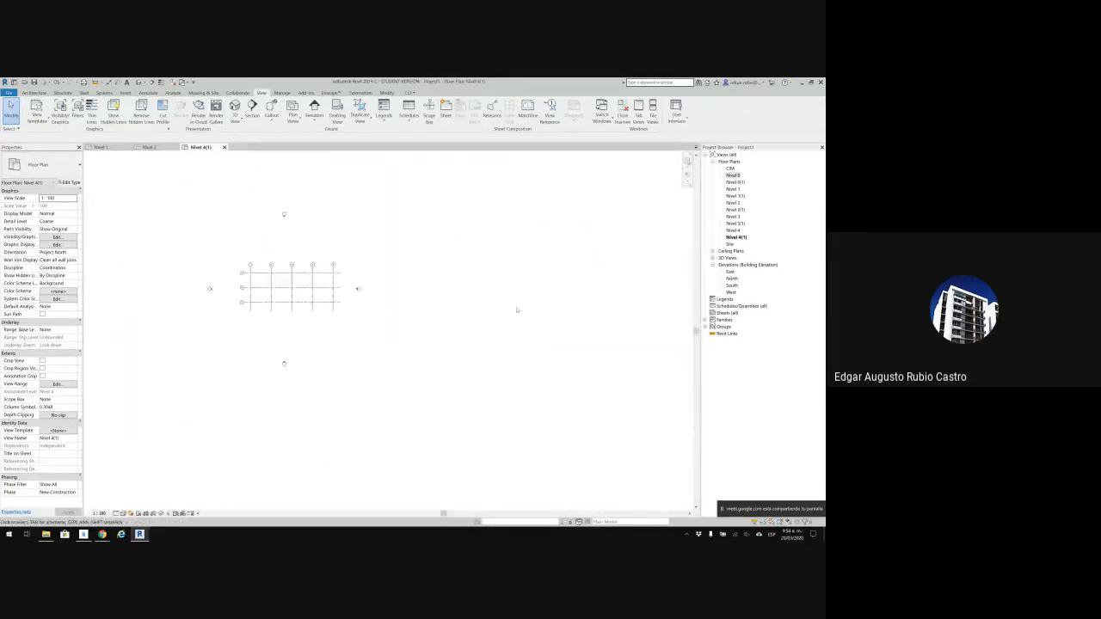
click(154, 147)
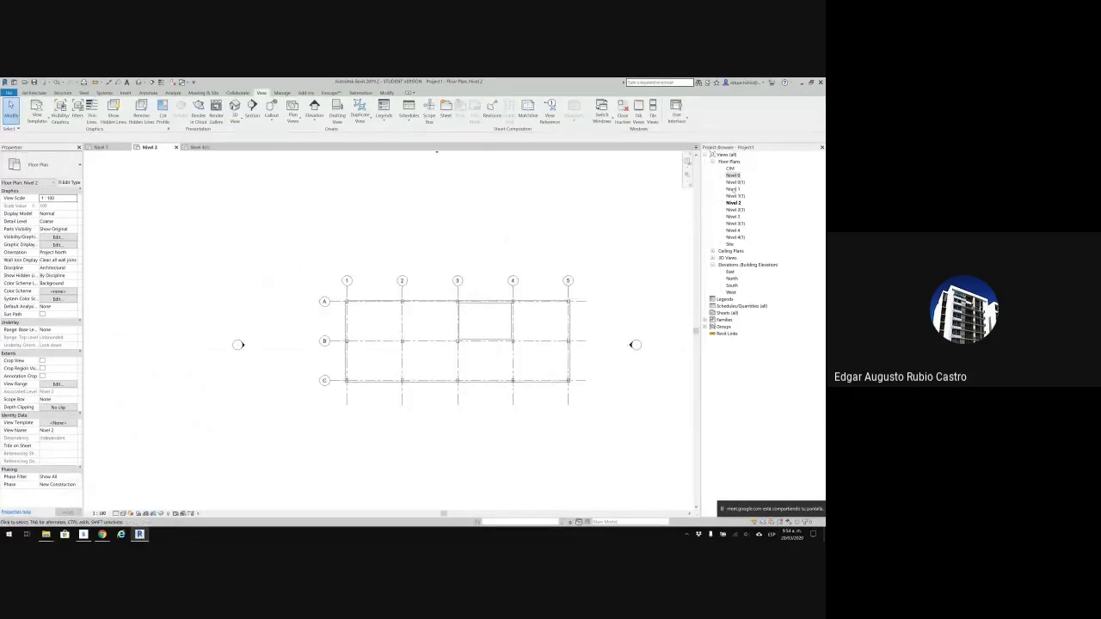
Assign the duplicated floor plans Nivel 0(1) through Nivel 4(1) to a new view type duplicated from Floor Plan and named PLANOS_ESTRUCTURA.
click(735, 181)
ctrl+click(734, 195)
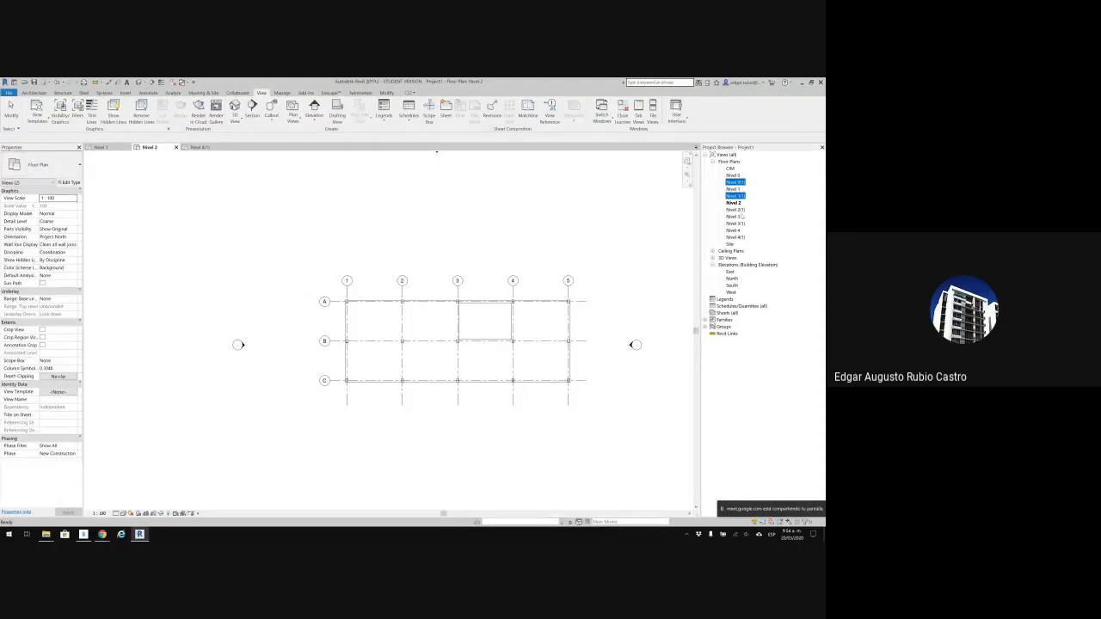
ctrl+click(735, 209)
ctrl+click(735, 222)
ctrl+click(735, 237)
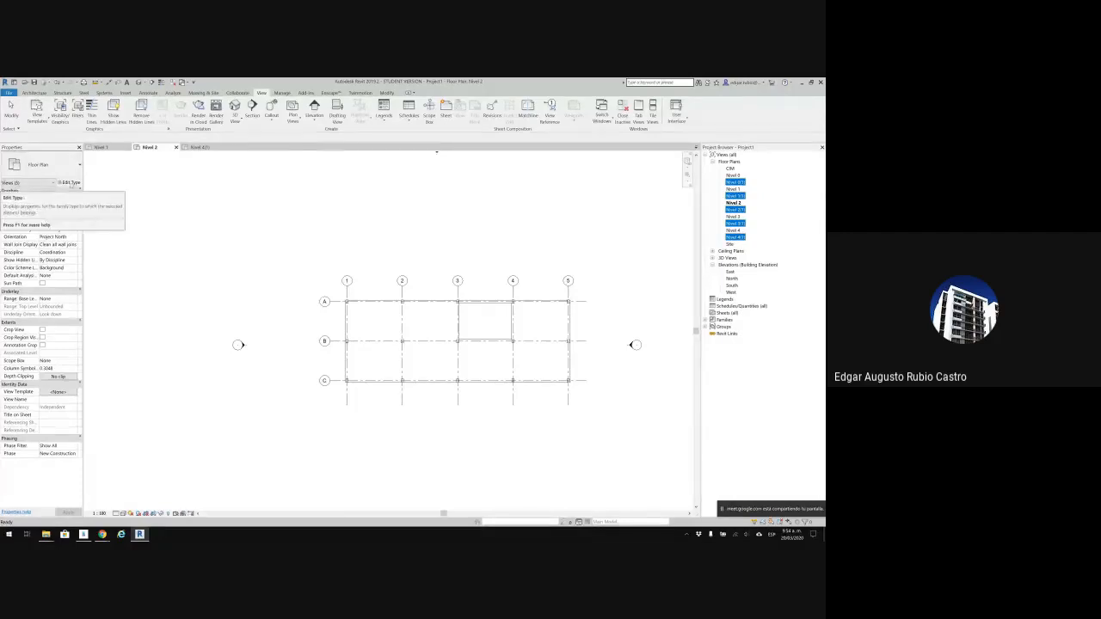
click(72, 184)
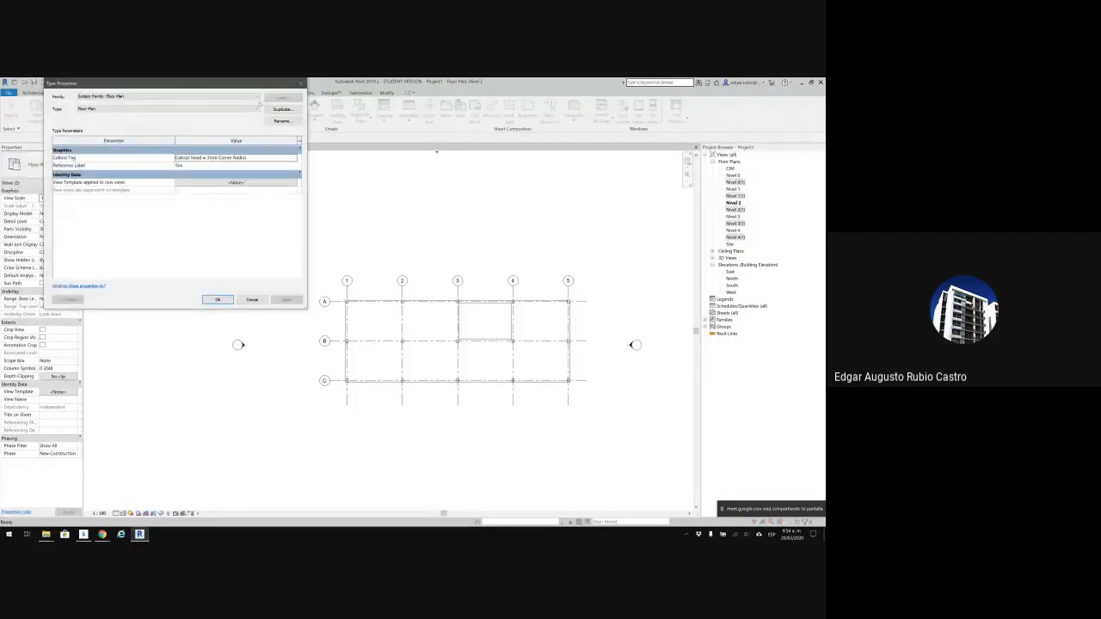
click(283, 109)
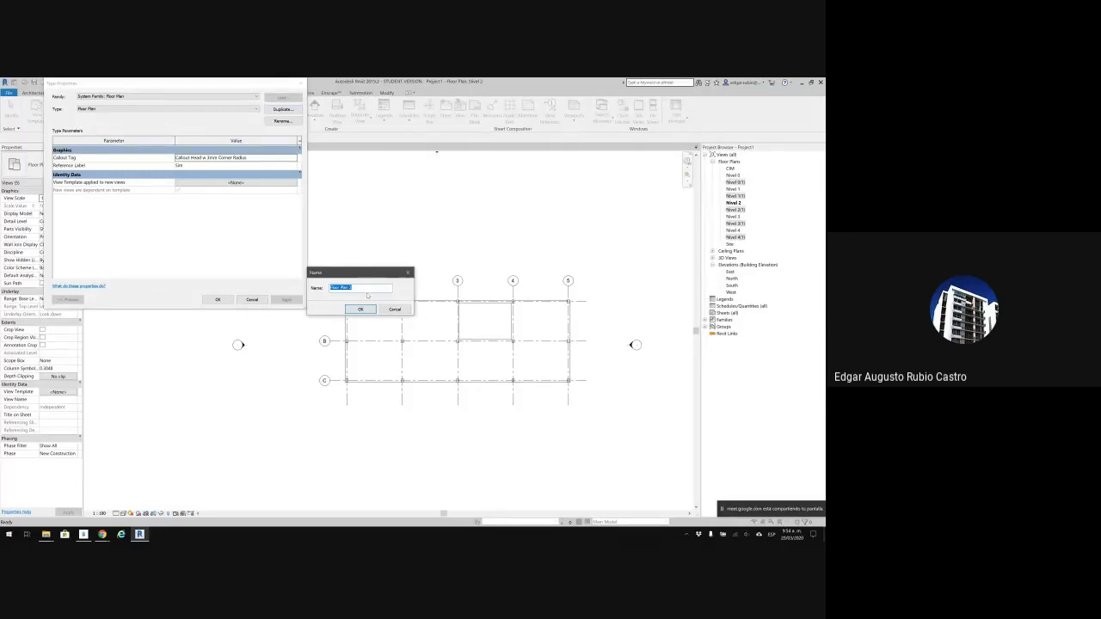
text(PLANOS_ESTRUCTURA)
click(361, 309)
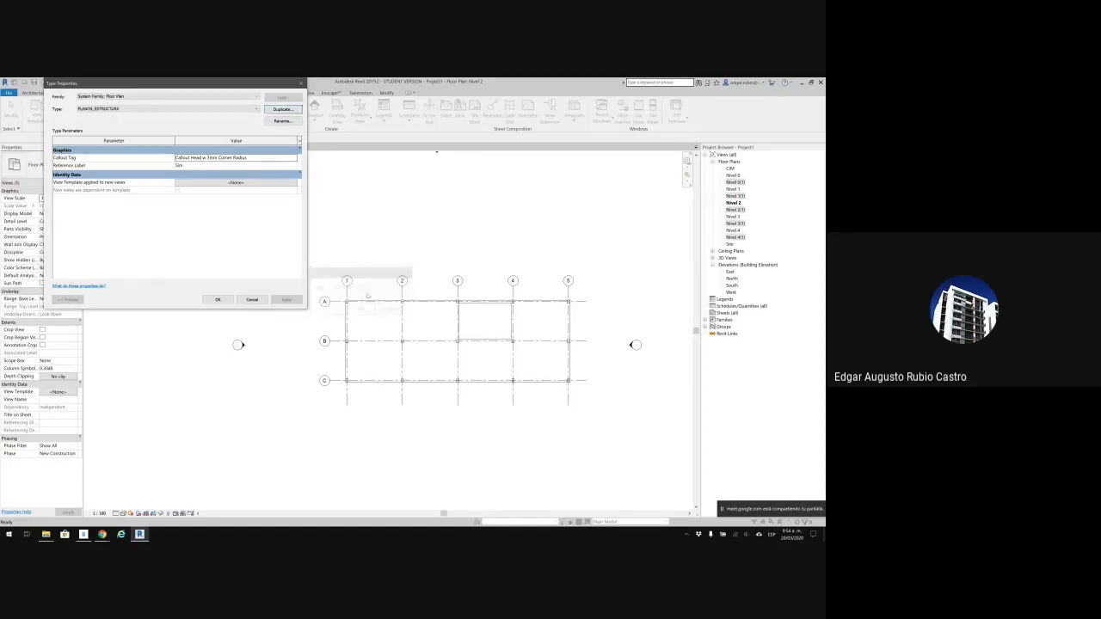
click(217, 299)
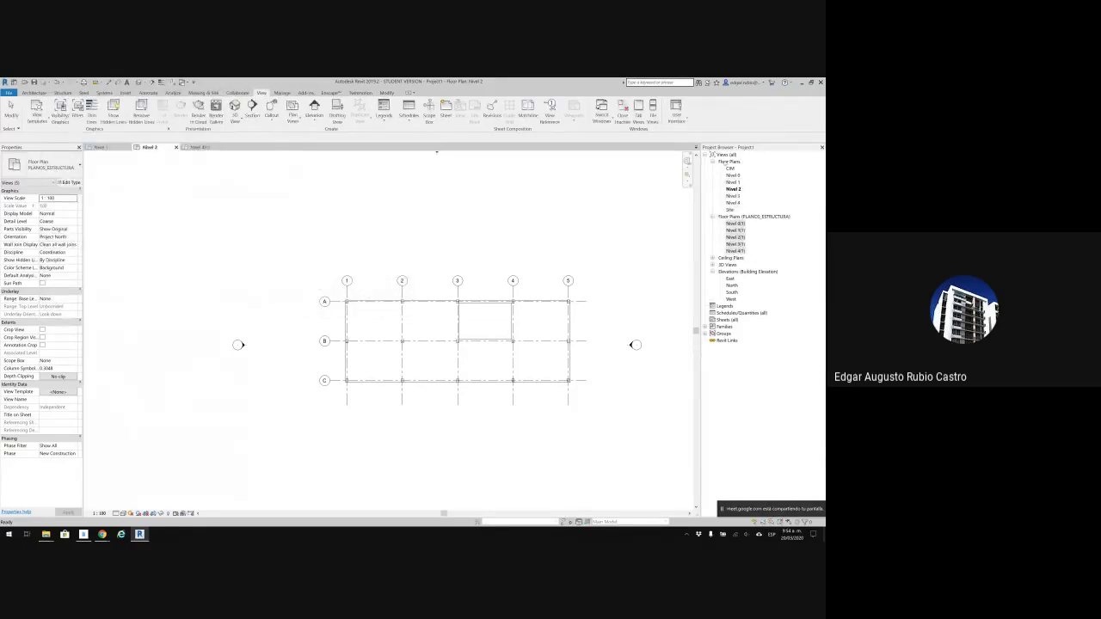
Open the Nivel 1(1) plan from the PLANOS_ESTRUCTURA group and look over its grid layout.
click(729, 163)
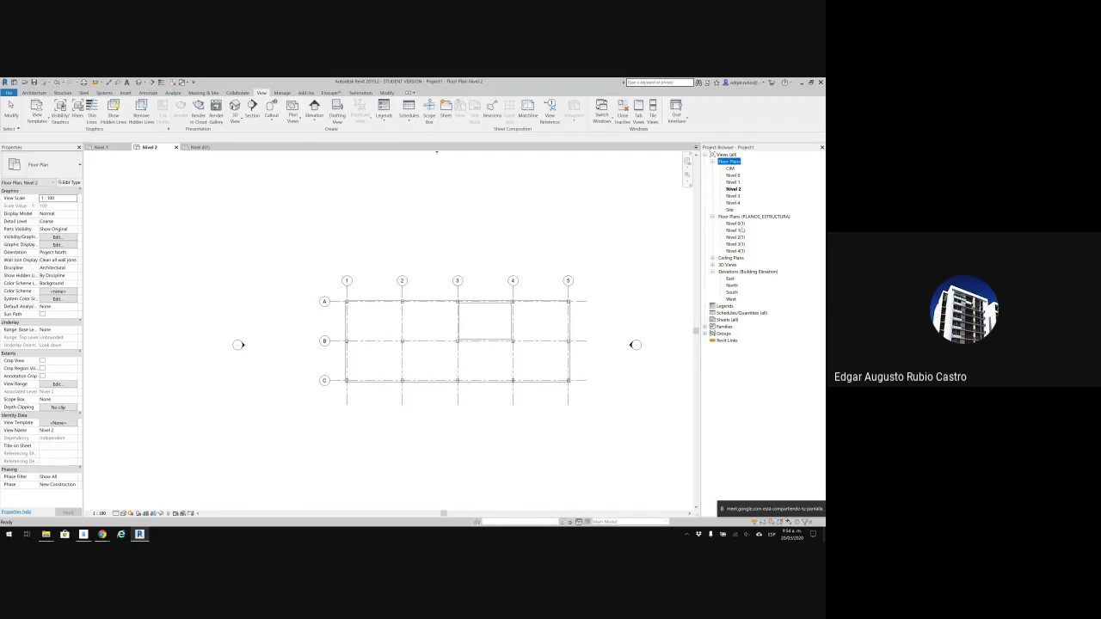
double_click(735, 230)
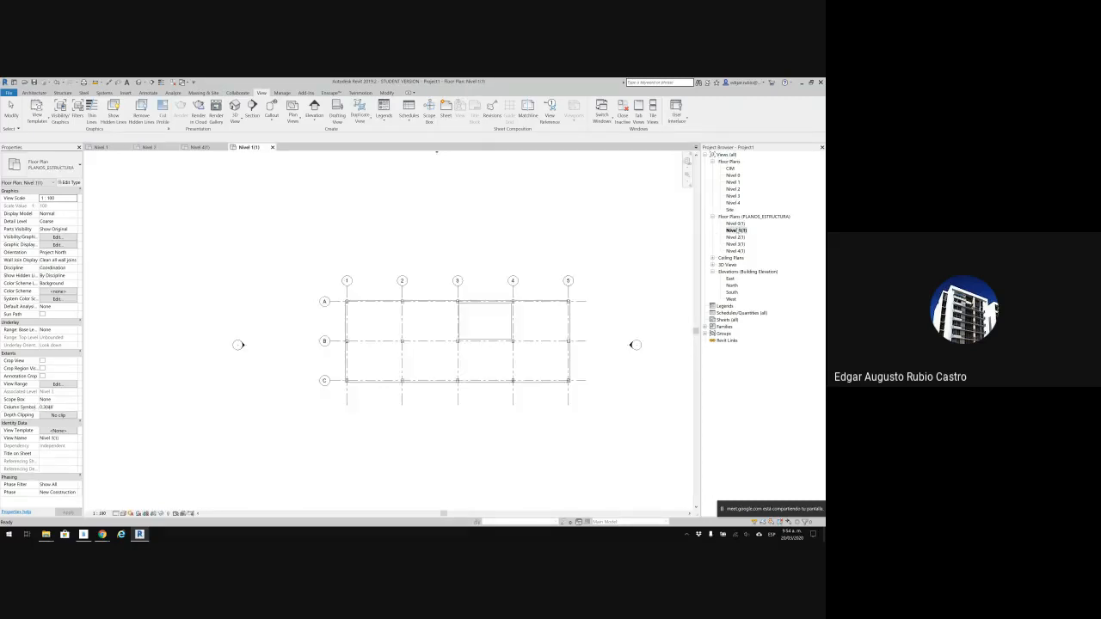
scroll(533, 265, up, 4)
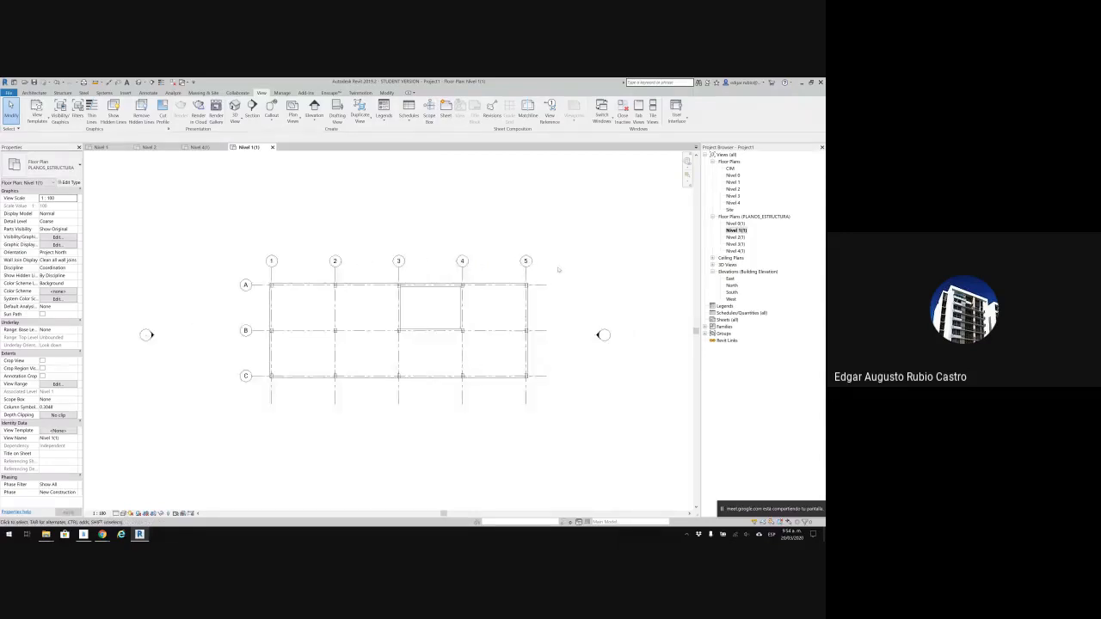
middle_drag(576, 284, 593, 291)
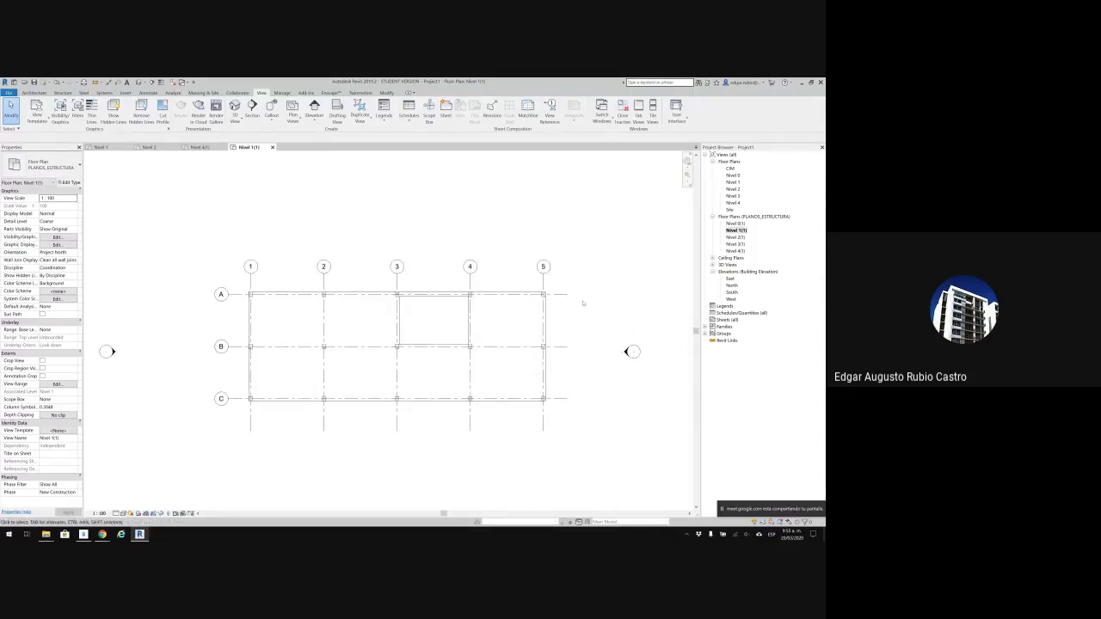
Open the original Nivel 1 floor plan with the joist layout.
double_click(733, 183)
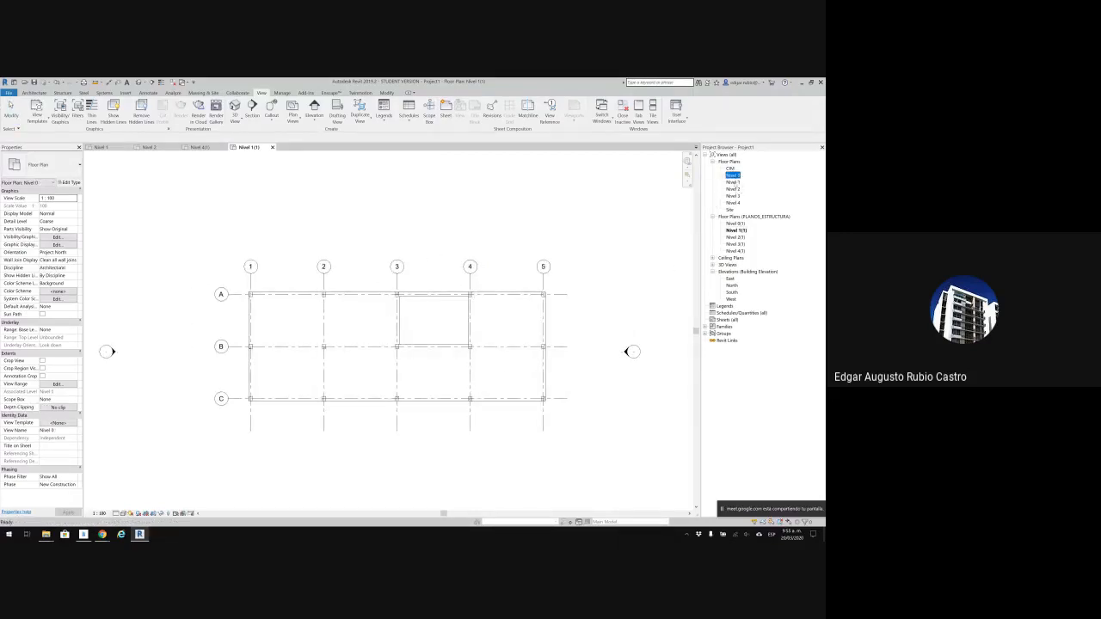
middle_drag(365, 225, 546, 297)
scroll(429, 284, up, 3)
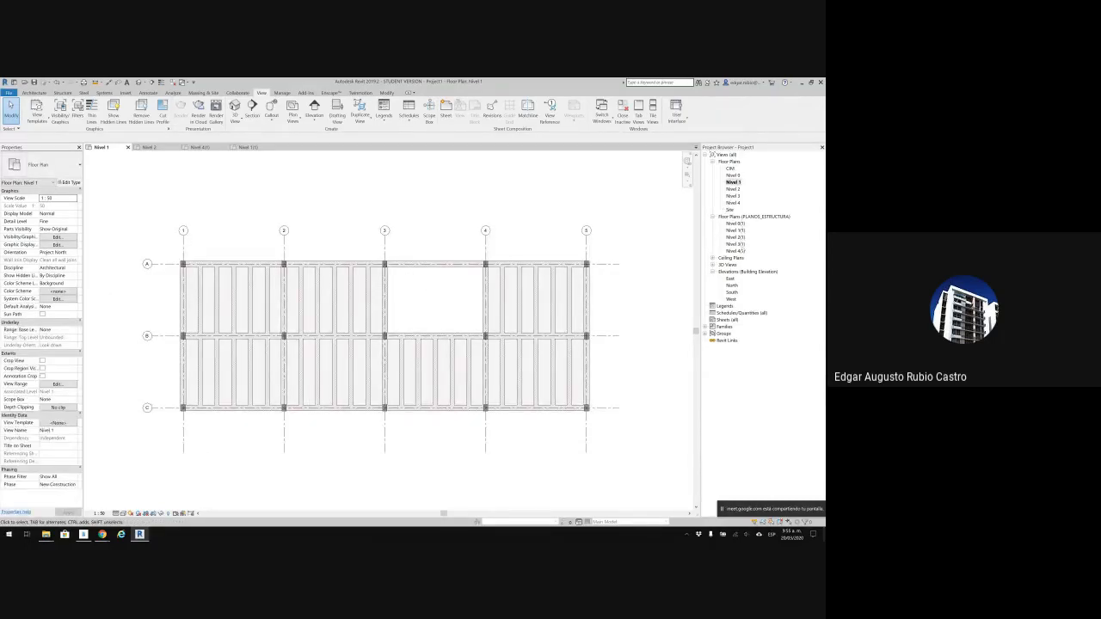
middle_drag(447, 285, 448, 275)
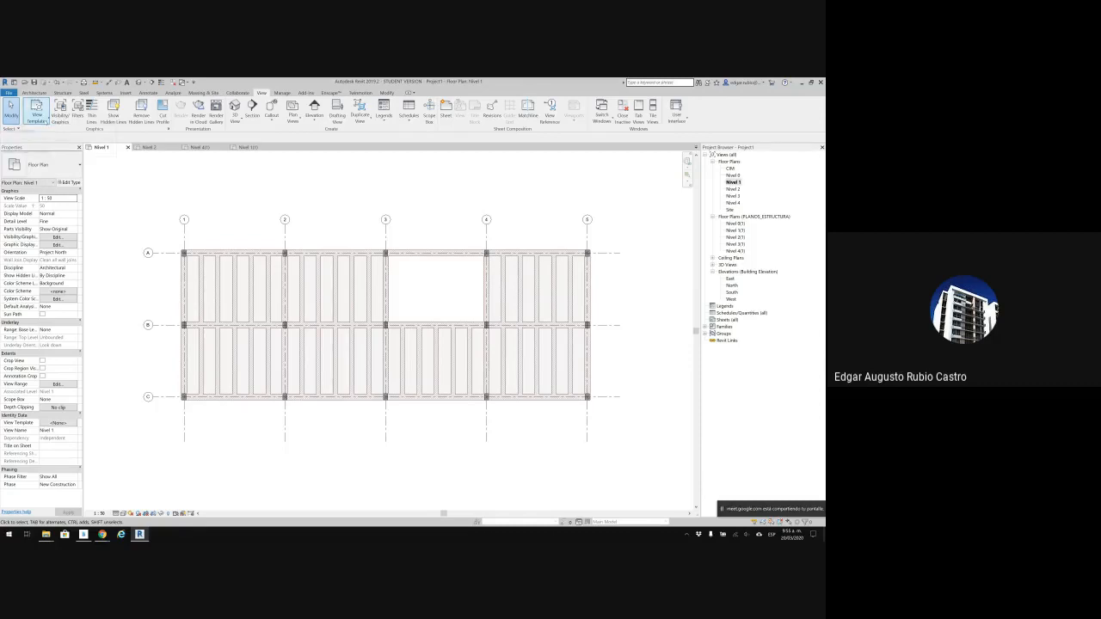
click(36, 117)
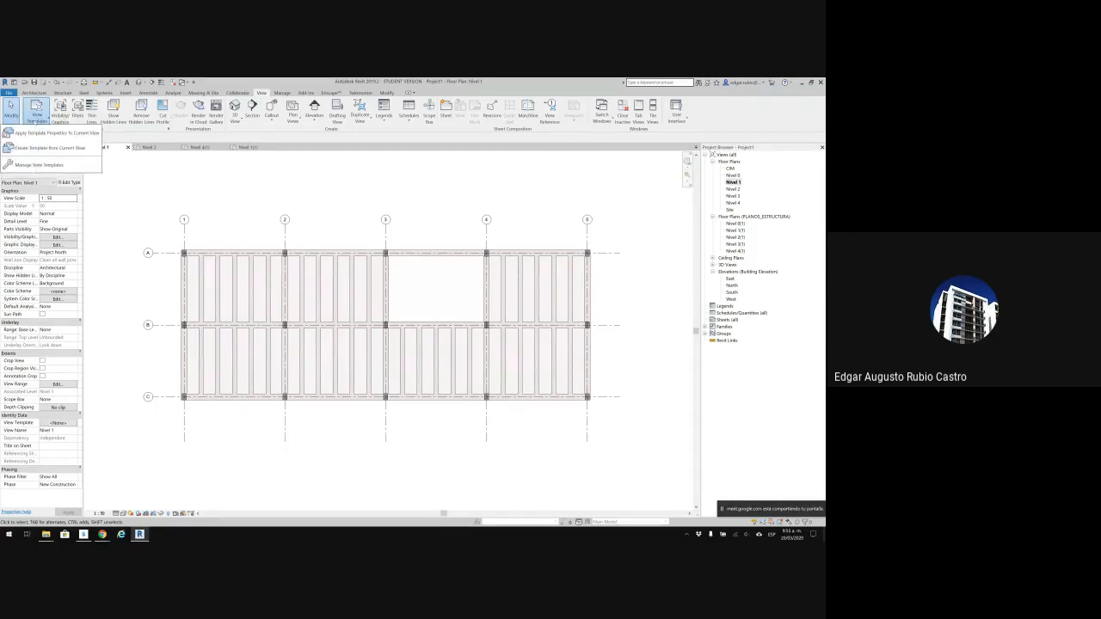
click(49, 148)
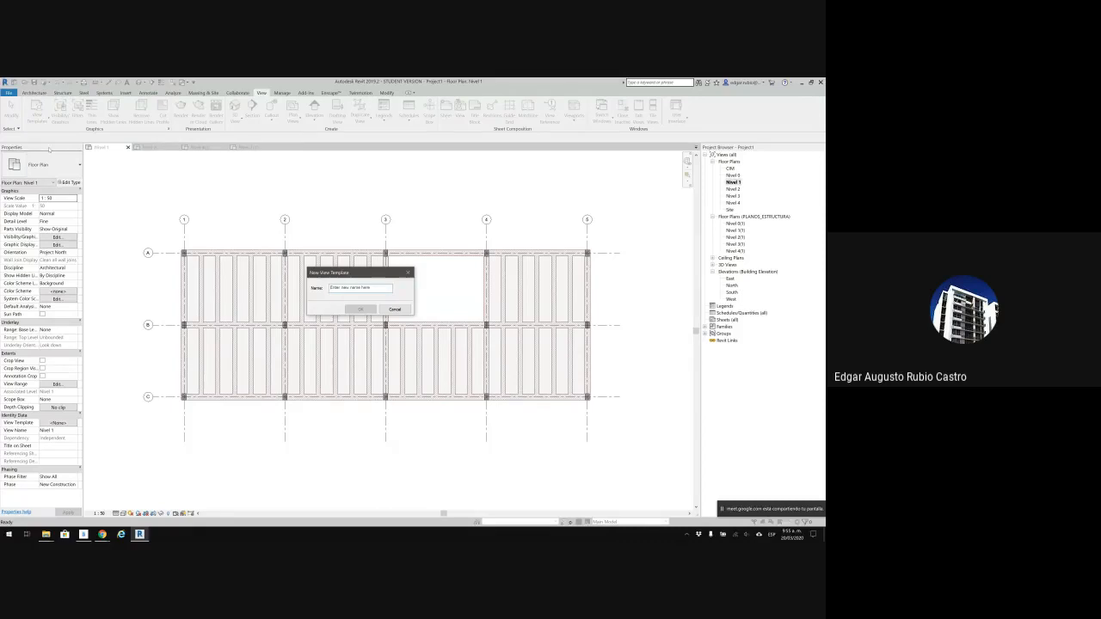
key(Escape)
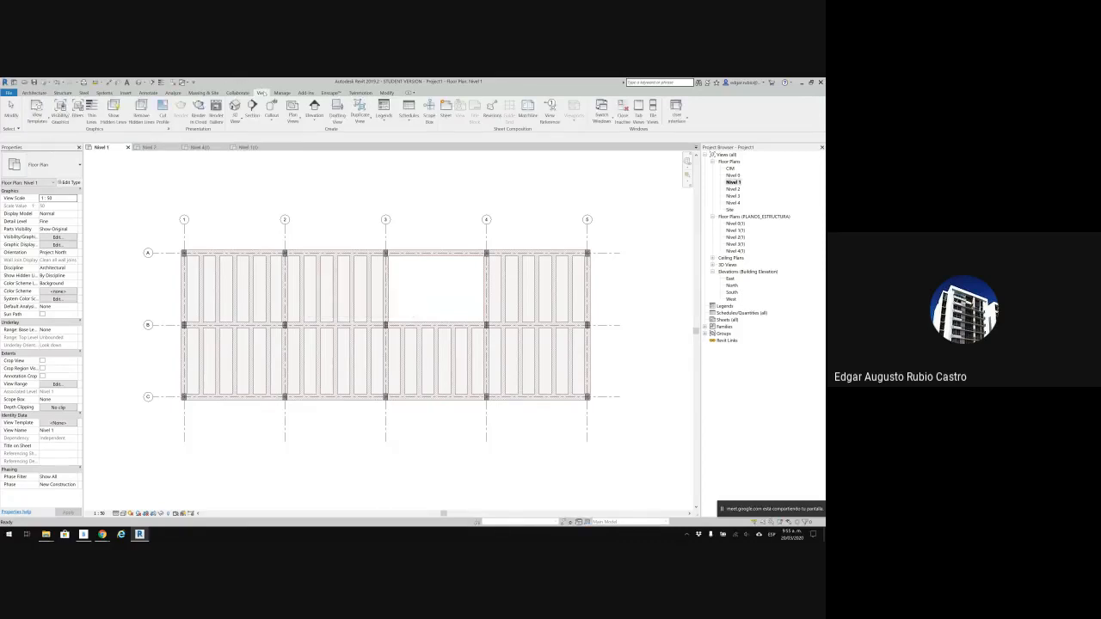
Create a view template from the current Nivel 1 view and name it PLANTAS_EST.
click(35, 122)
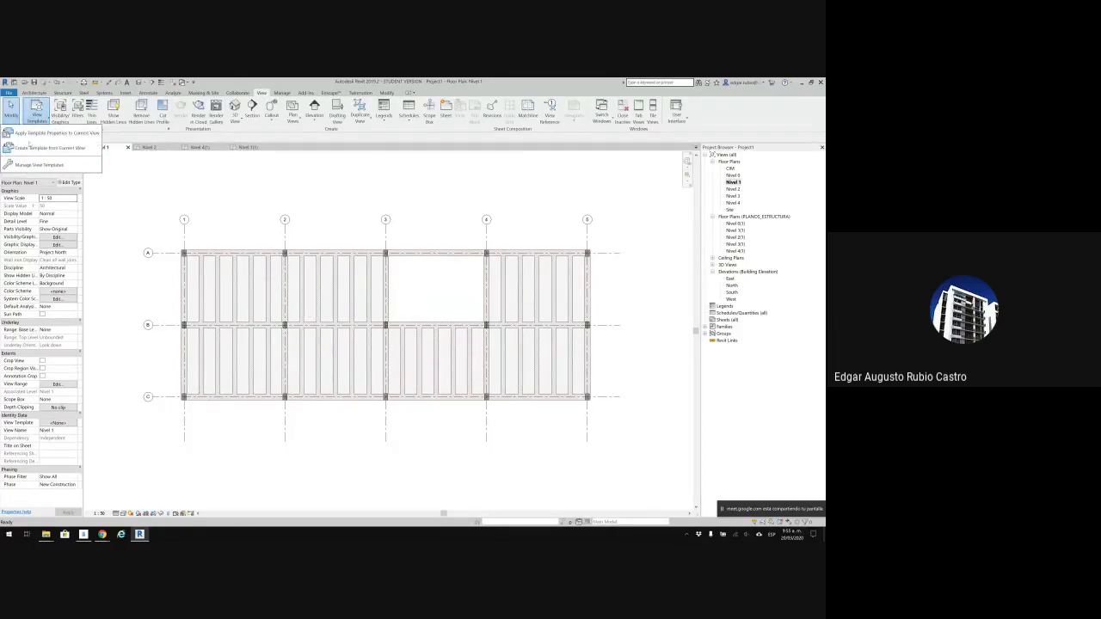
click(30, 147)
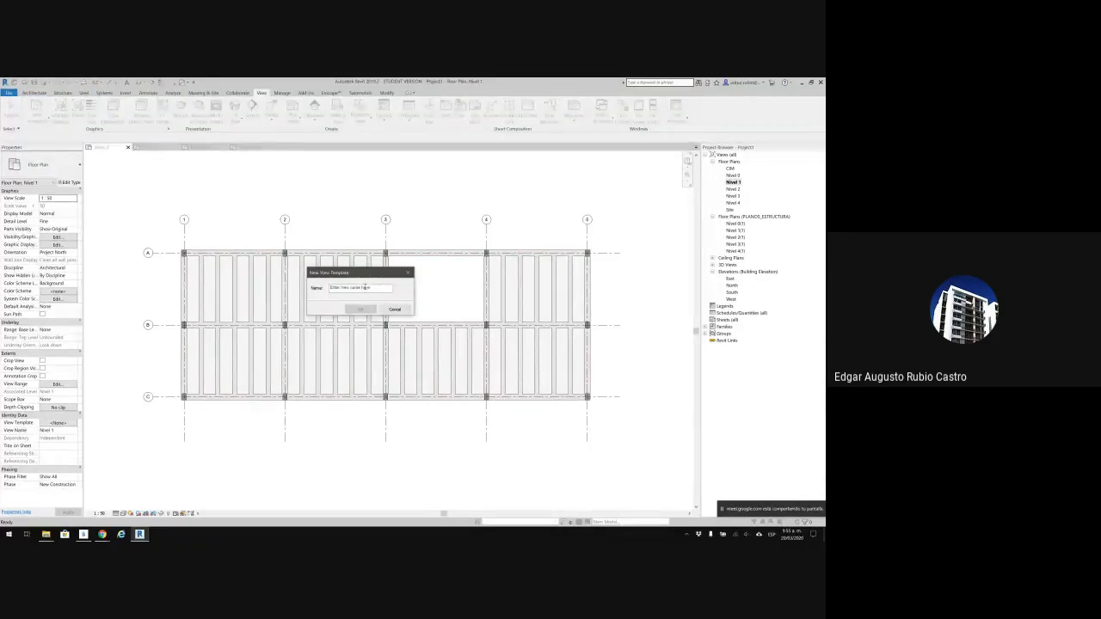
text(PLANTAS_EST)
click(360, 309)
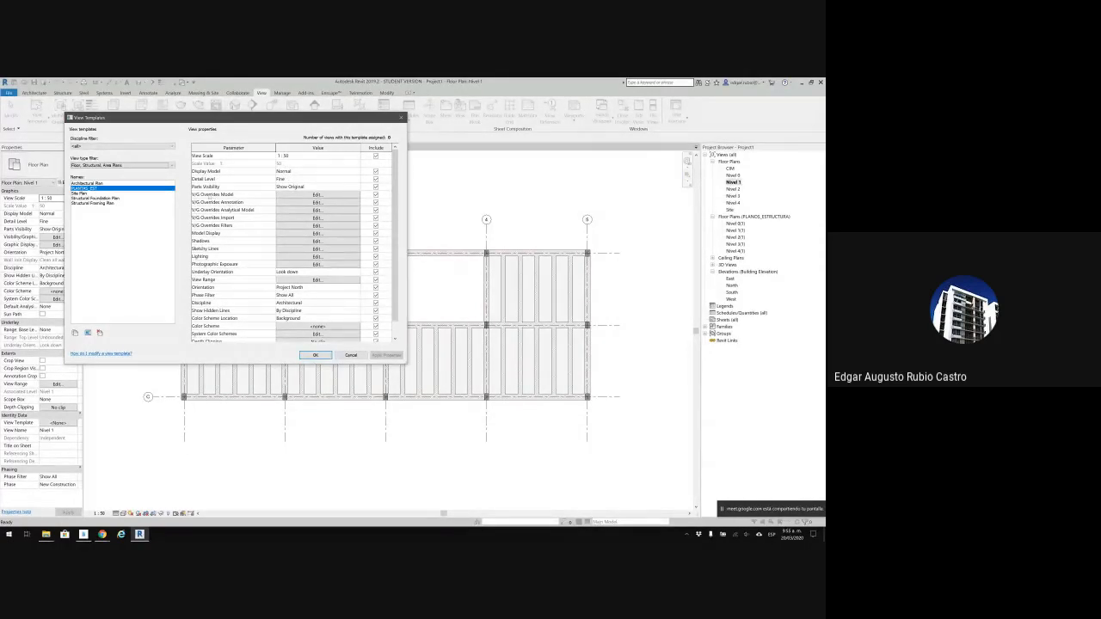
Review the model category visibility overrides of the PLANTAS_EST template, down to the structural categories, and accept the template.
click(315, 195)
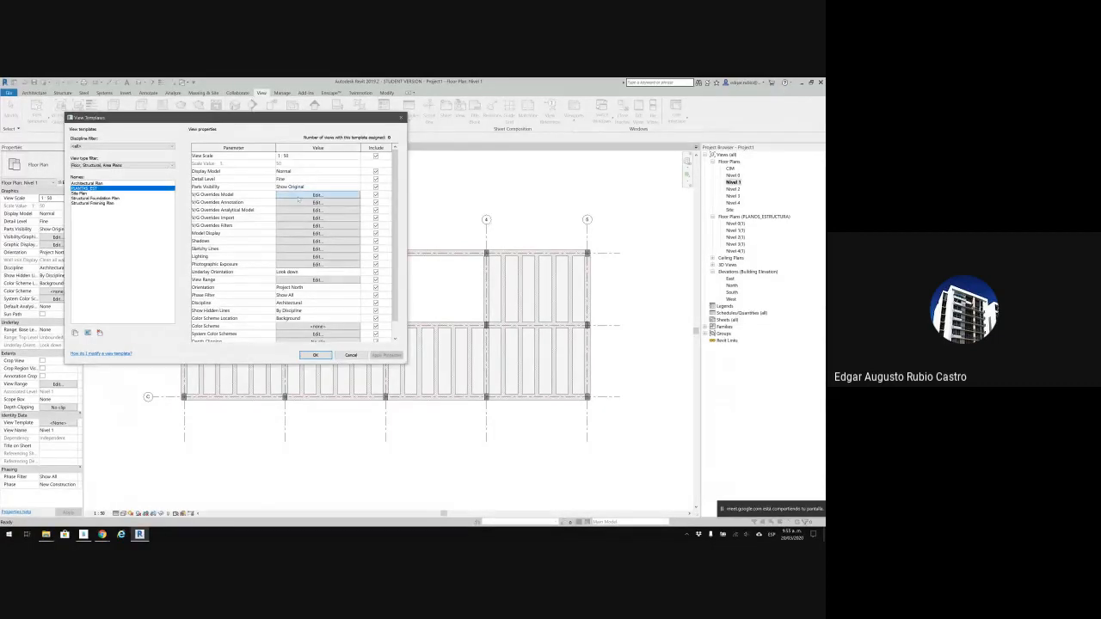
scroll(237, 309, down, 2)
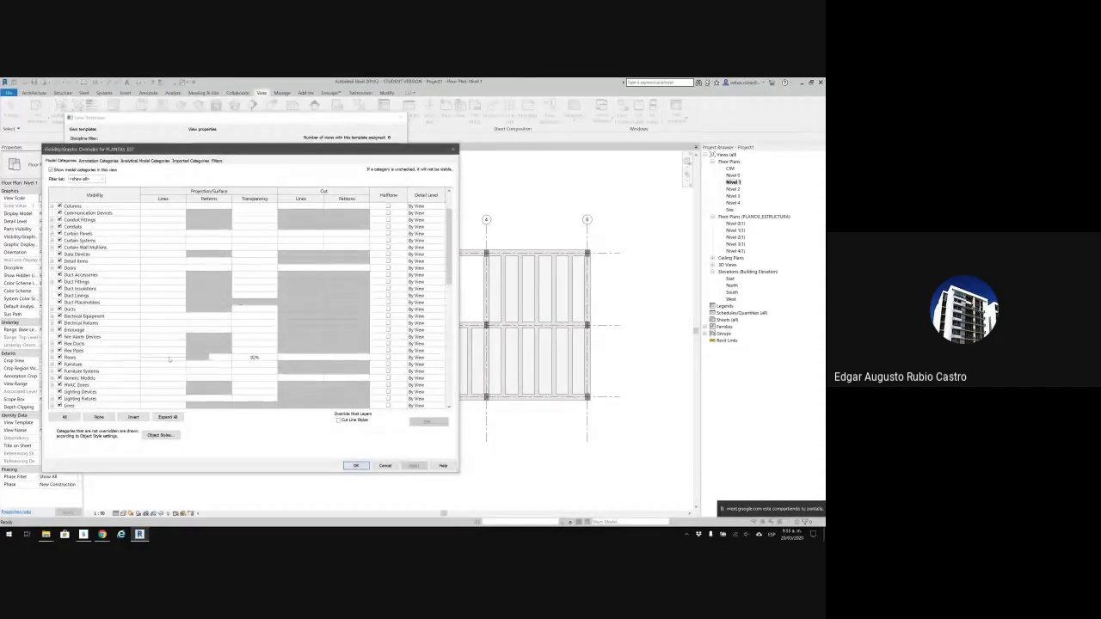
scroll(172, 329, down, 10)
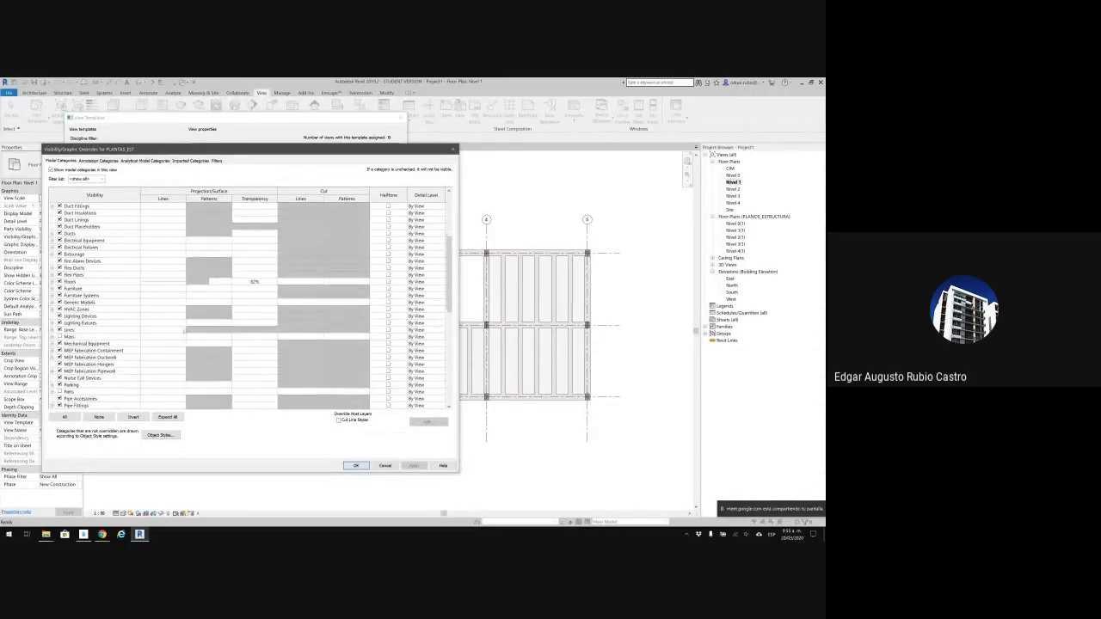
scroll(212, 344, down, 3)
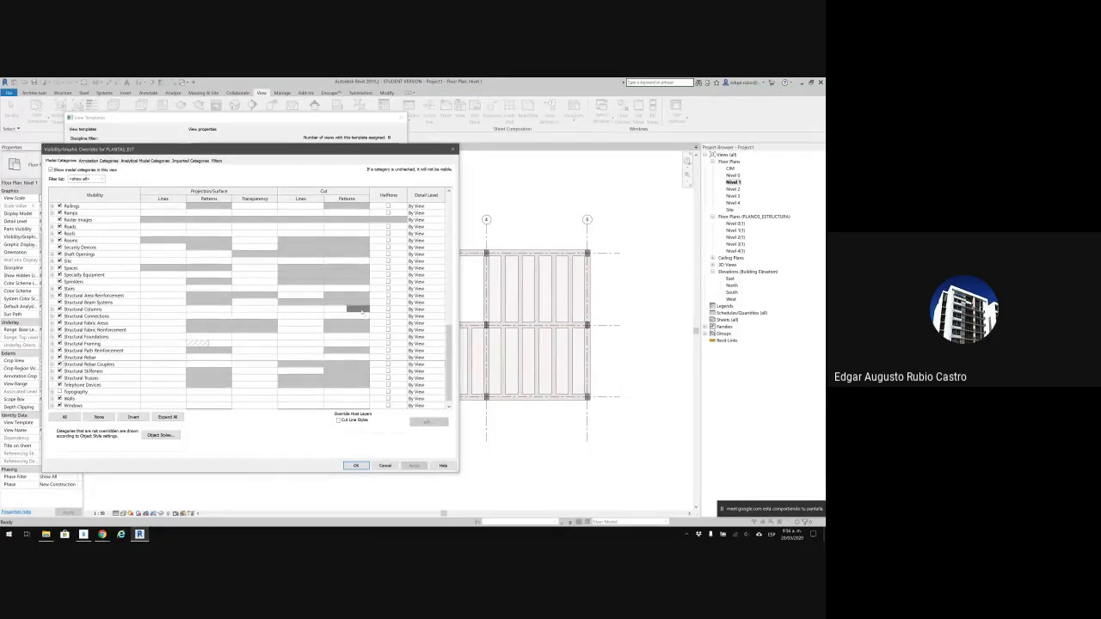
click(356, 465)
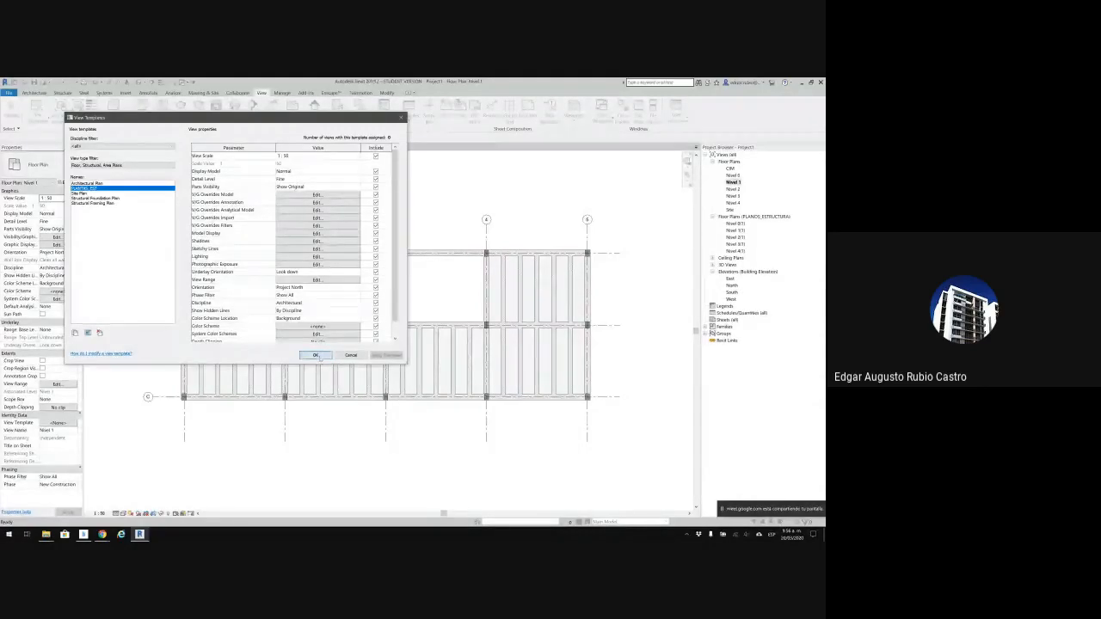
click(315, 355)
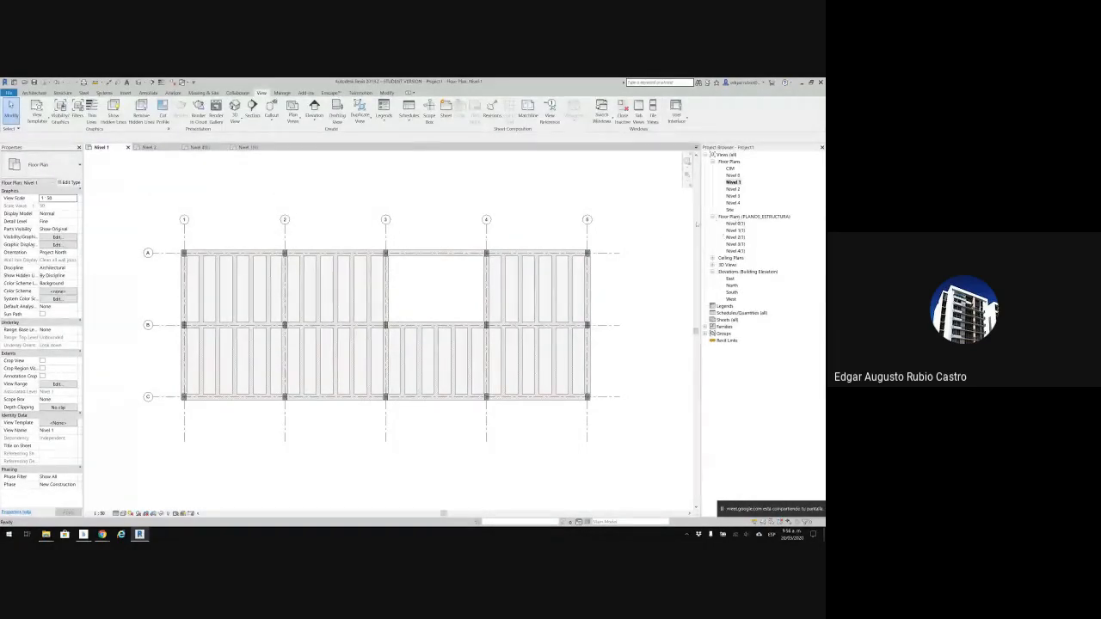
Change the CIM floor plan's view type to PLANOS_ESTRUCTURA and open the plan.
click(730, 169)
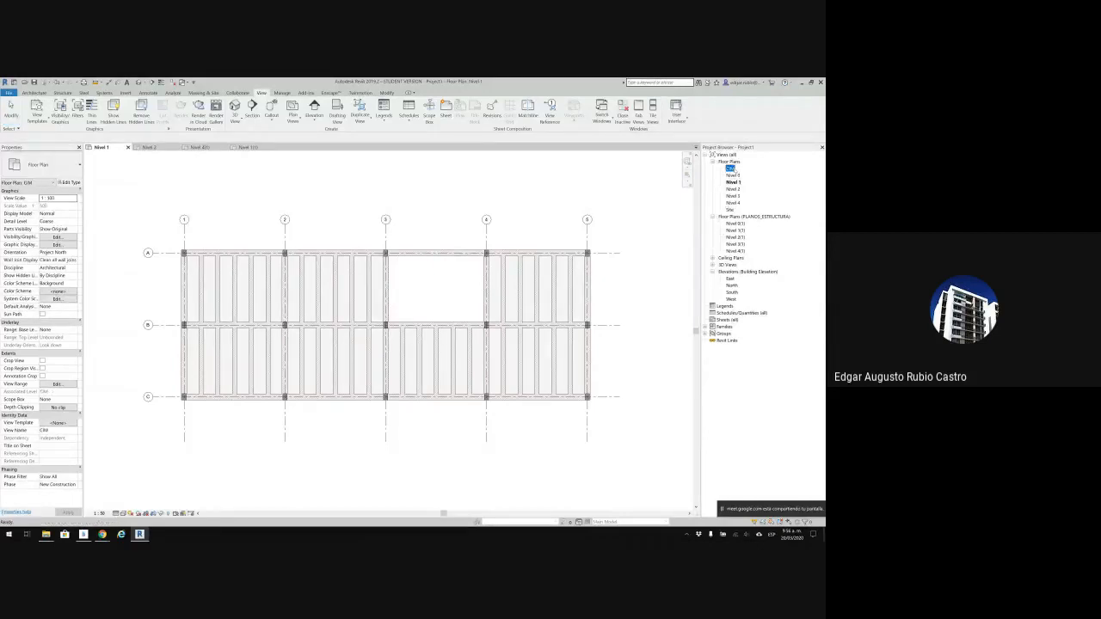
click(39, 164)
click(38, 217)
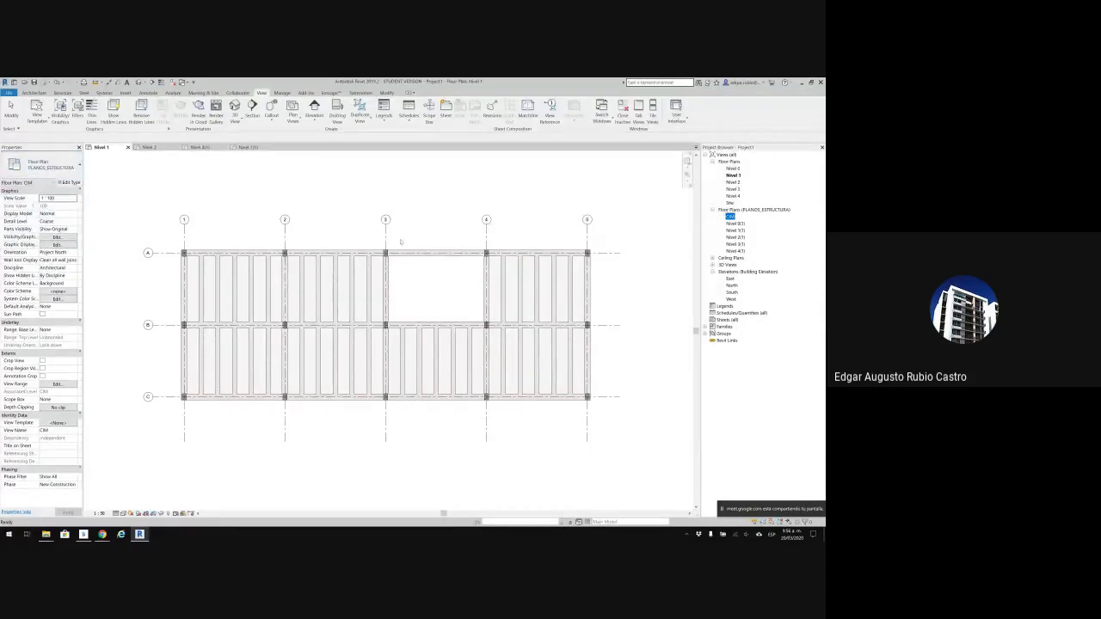
double_click(729, 218)
Try applying the PLANTAS_EST view template to the Nivel 1(1) structural plan, and undo the application.
double_click(740, 231)
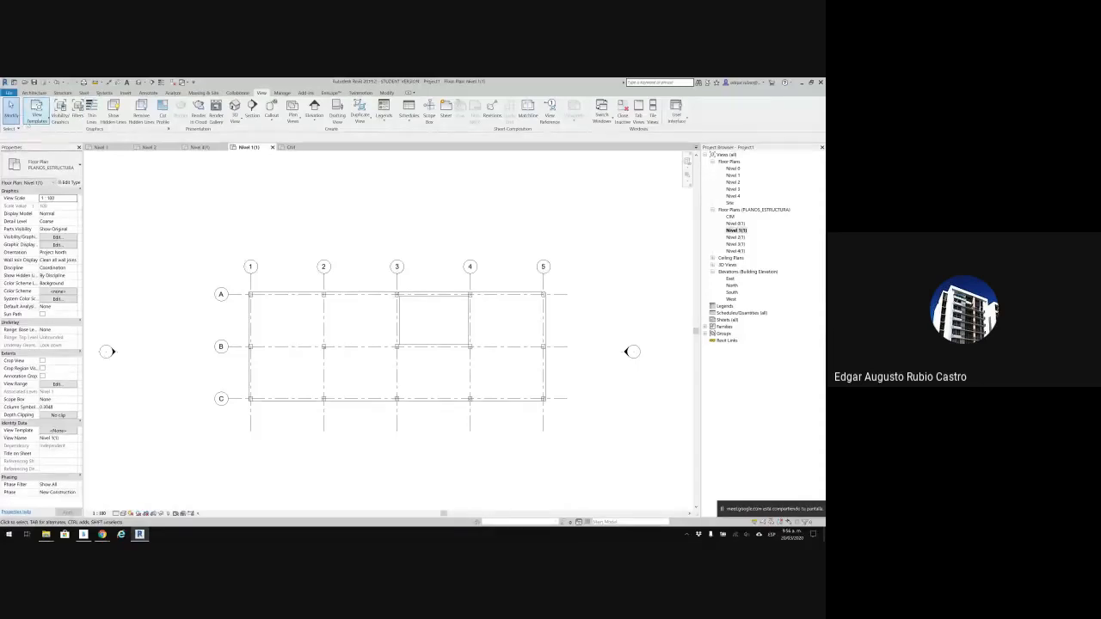
click(36, 110)
click(53, 133)
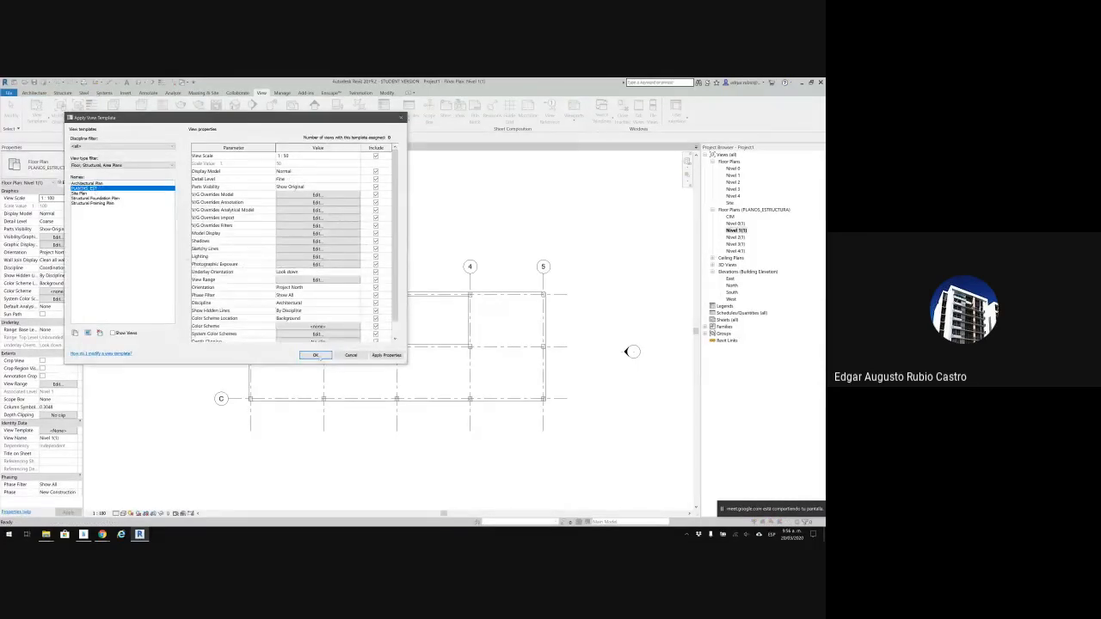
click(315, 355)
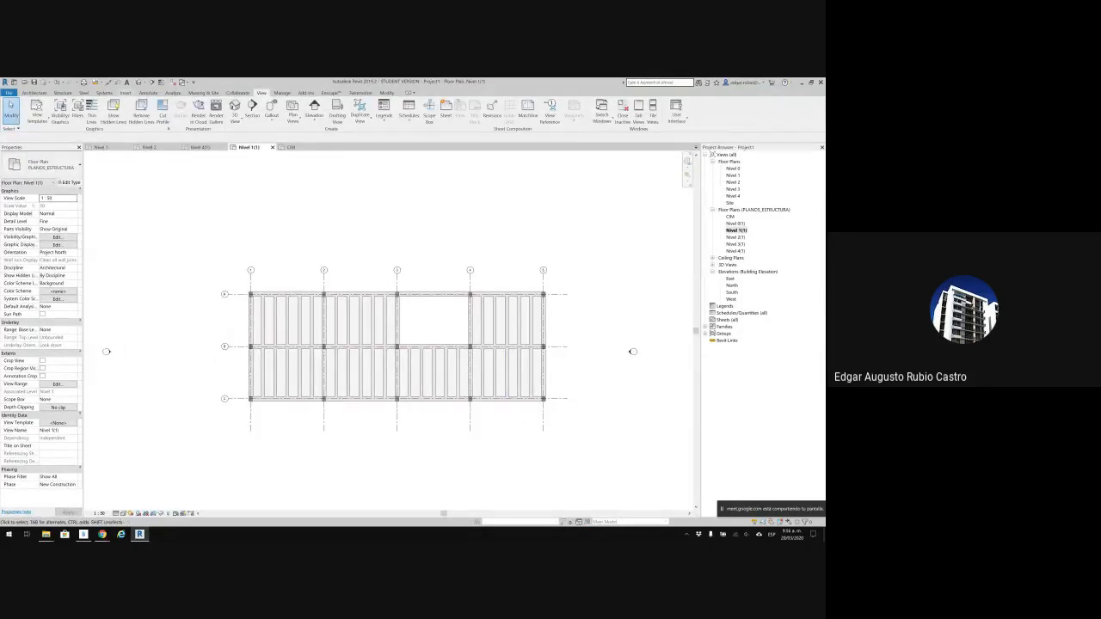
click(56, 83)
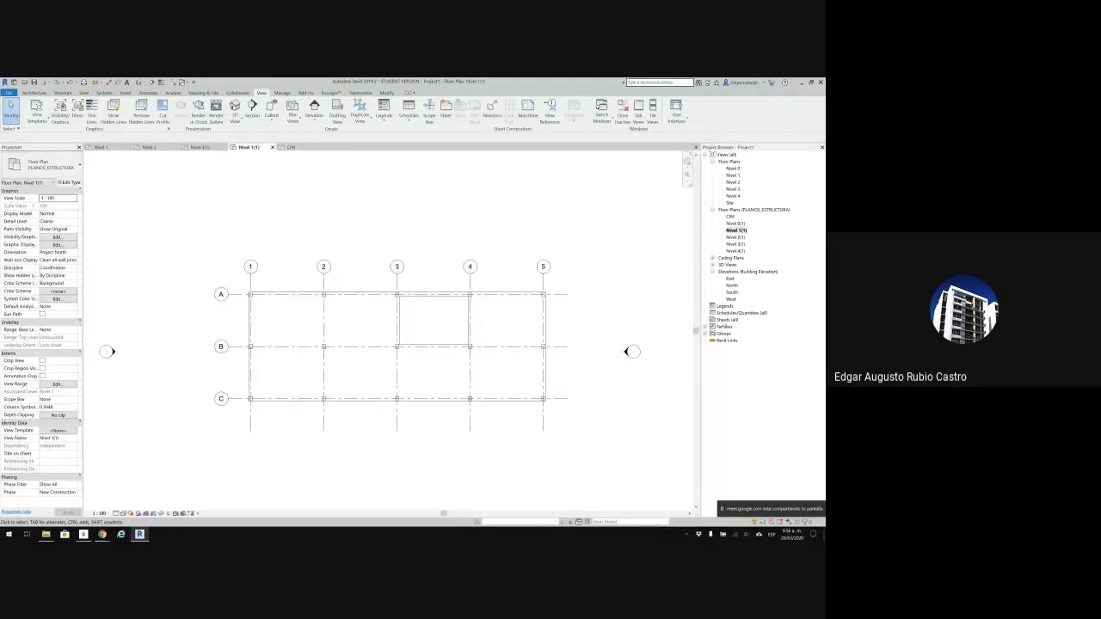
Return to the CIM plan in the PLANOS_ESTRUCTURA group.
click(730, 216)
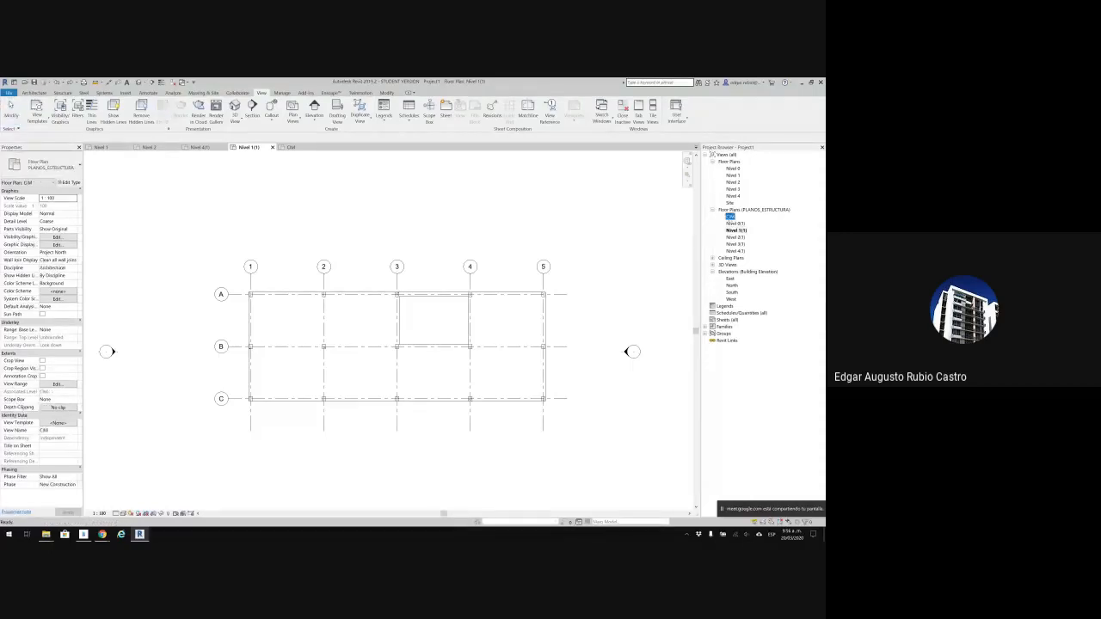
double_click(730, 216)
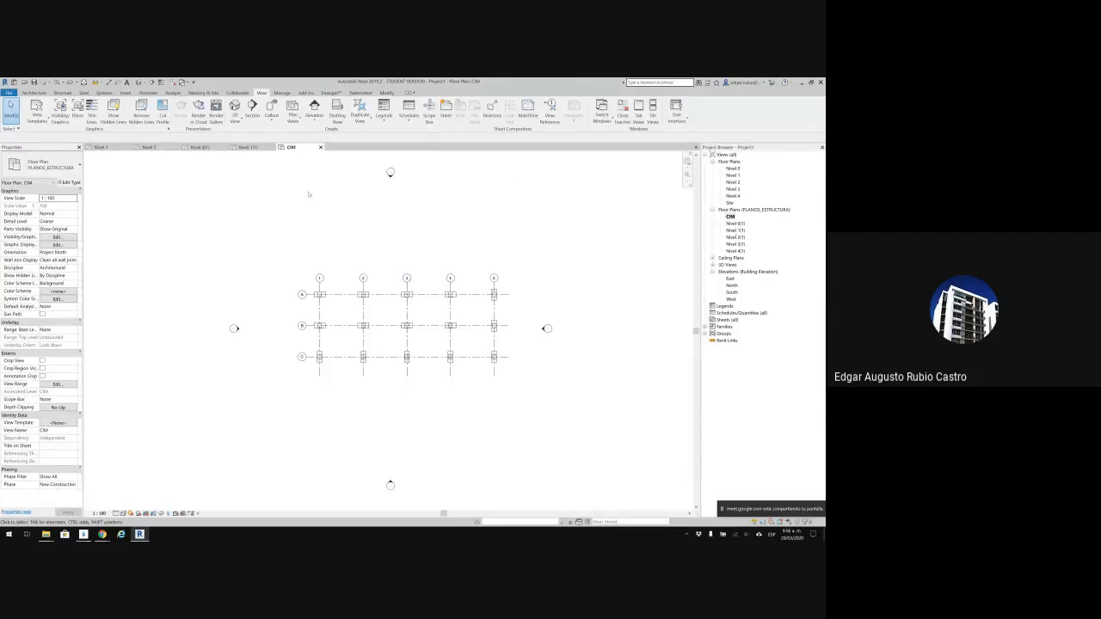
Apply the PLANTAS_EST view template to the CIM plan and set the plan's view scale to 1:20.
click(36, 117)
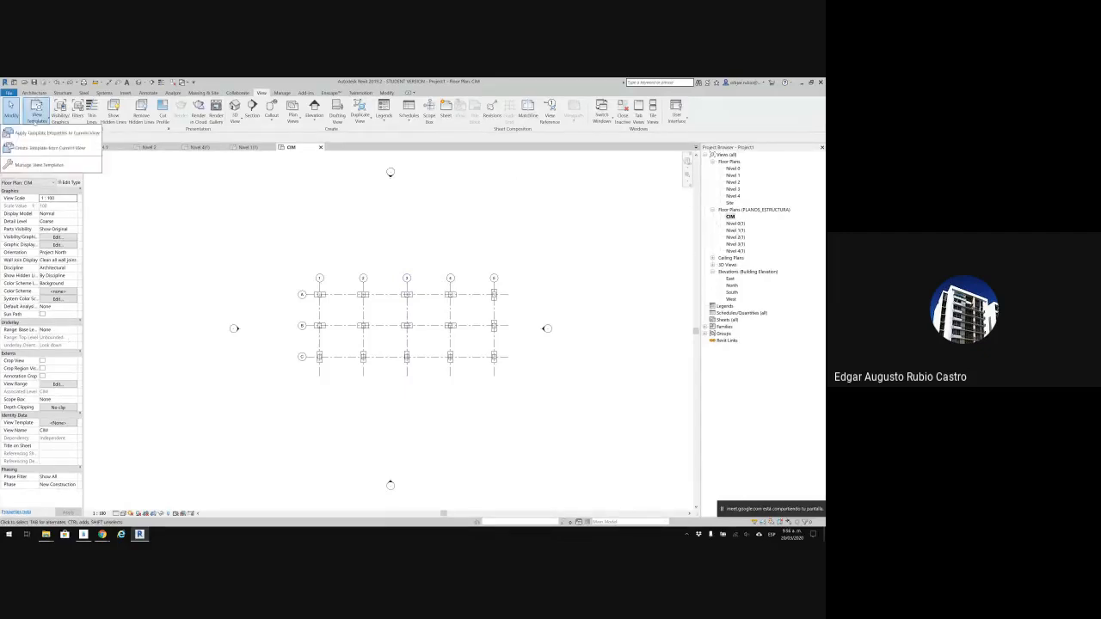
click(38, 147)
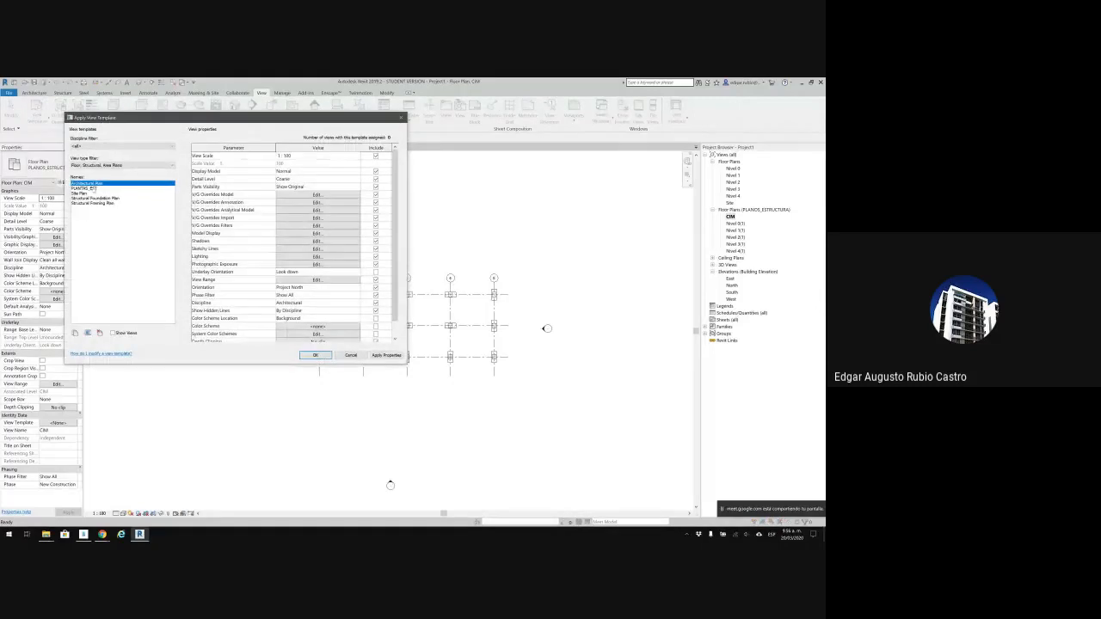
click(85, 189)
click(315, 354)
scroll(368, 286, up, 6)
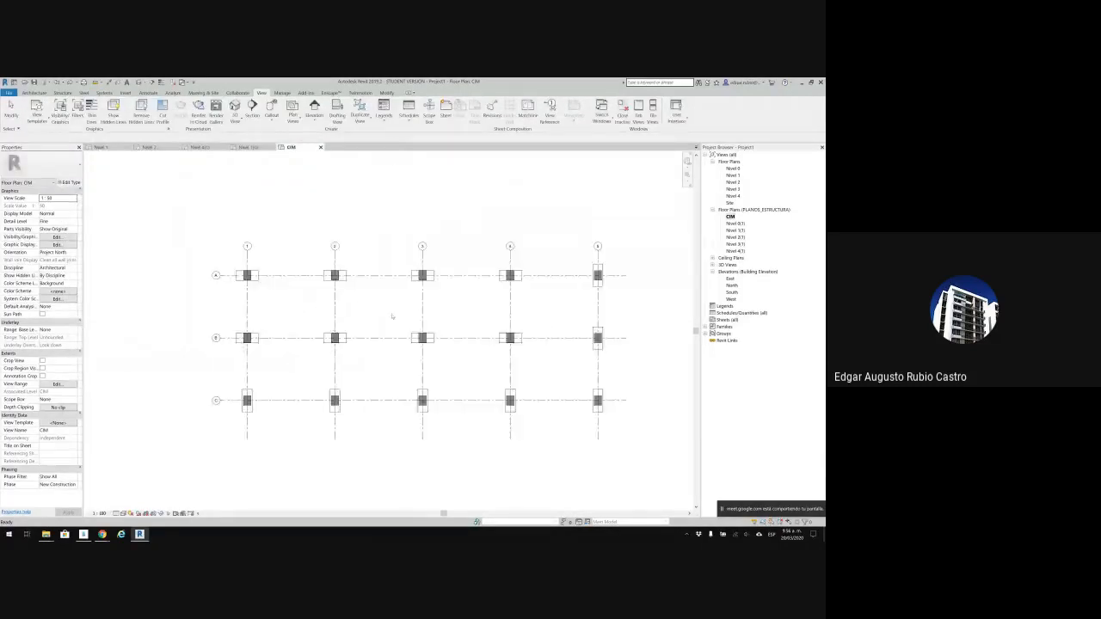
scroll(490, 367, down, 6)
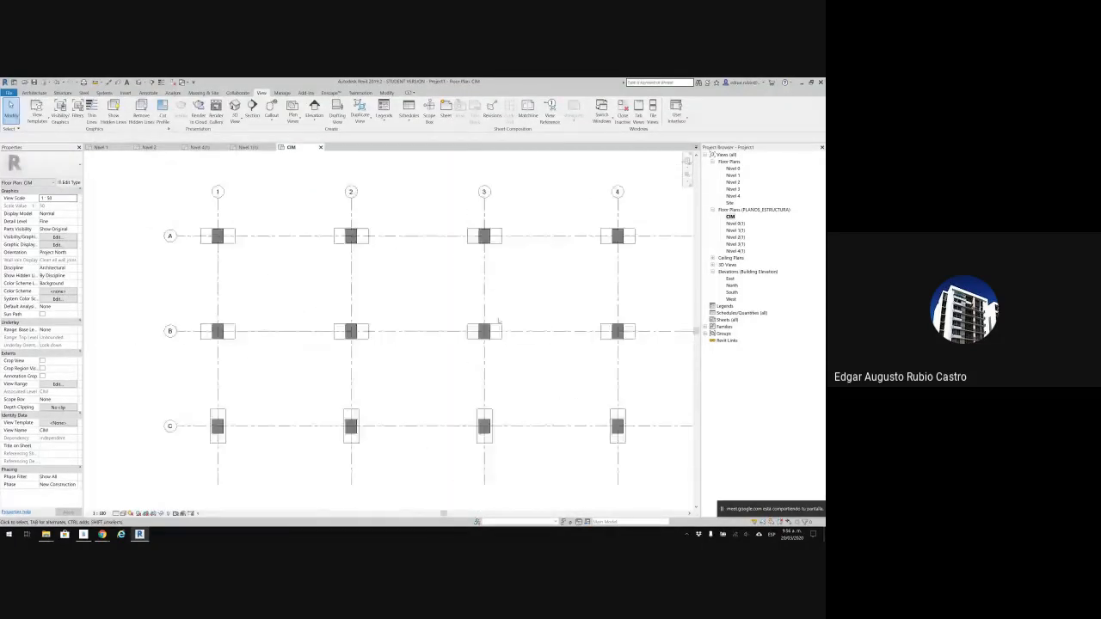
middle_drag(532, 288, 469, 296)
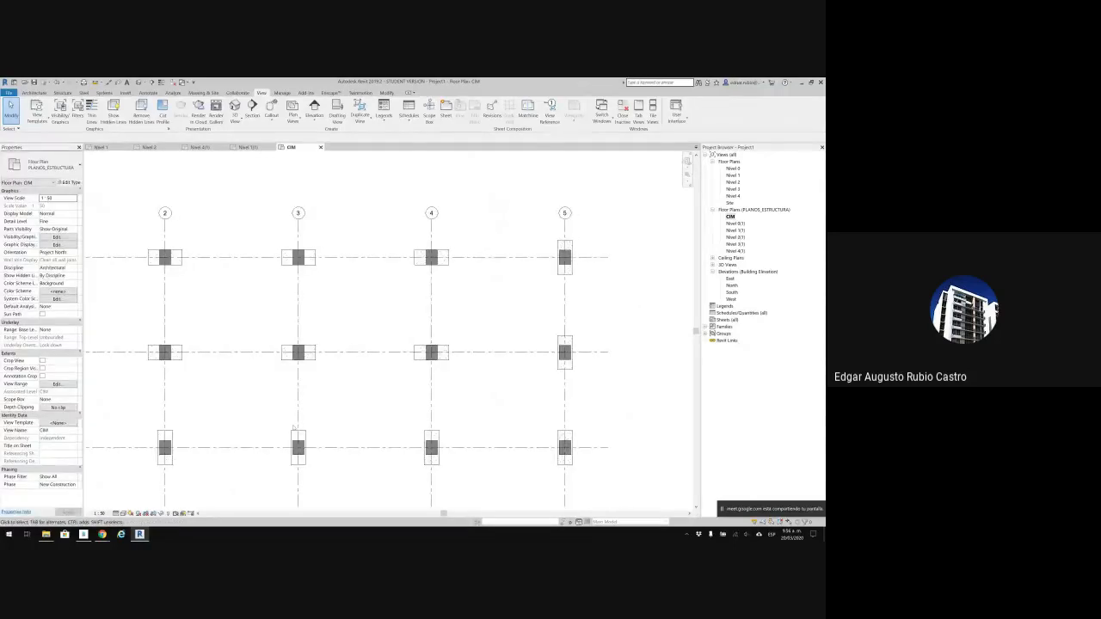
click(100, 512)
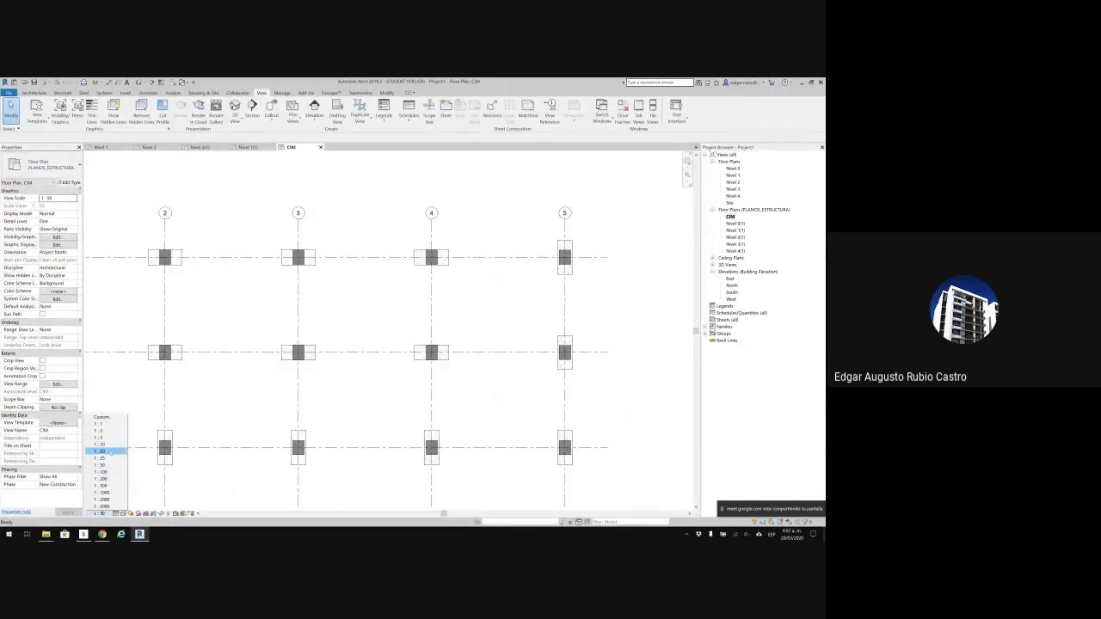
click(103, 451)
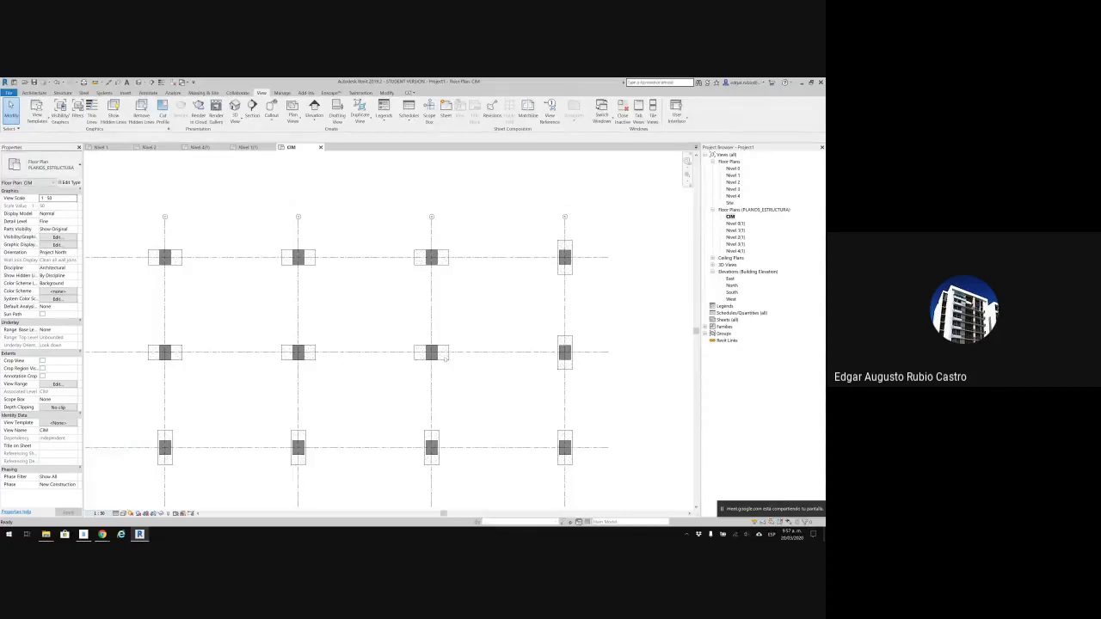
Open the Nivel 1 floor plan and view its full framing layout.
double_click(736, 175)
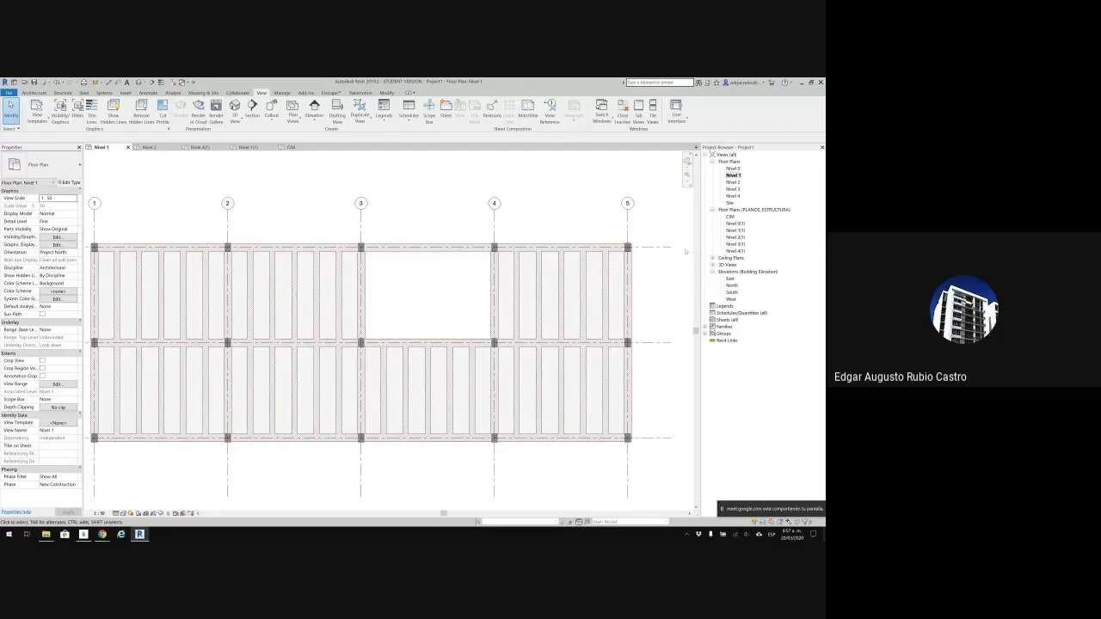
scroll(659, 233, down, 2)
middle_drag(658, 233, 666, 234)
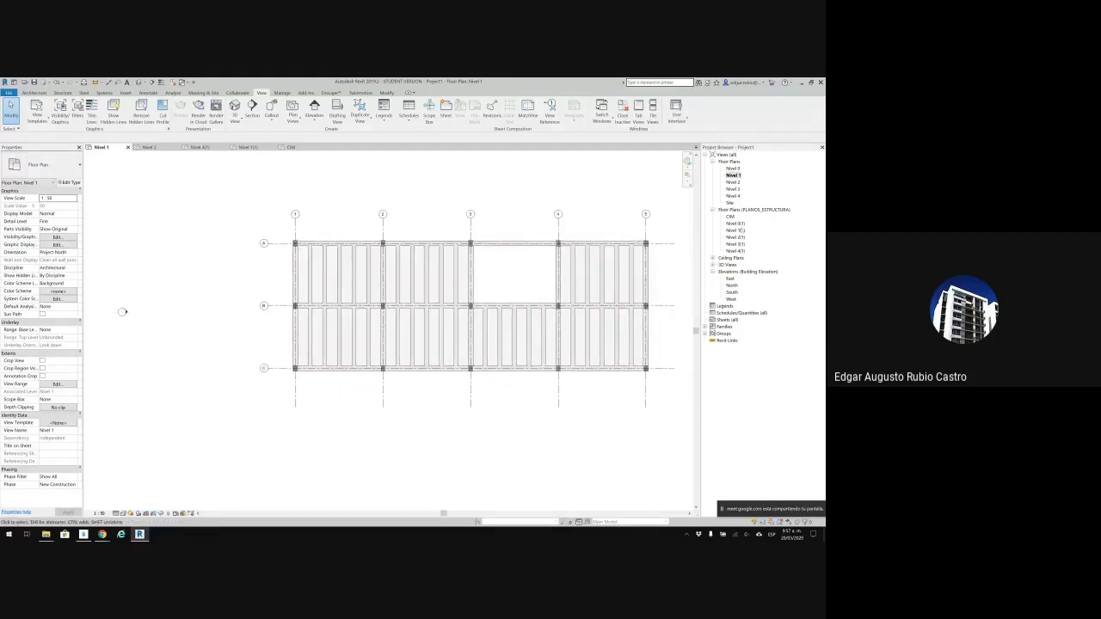
Assign the PLANTAS_EST view template to the structural plans Nivel 0(1) through Nivel 4(1) together.
click(741, 223)
shift+click(738, 251)
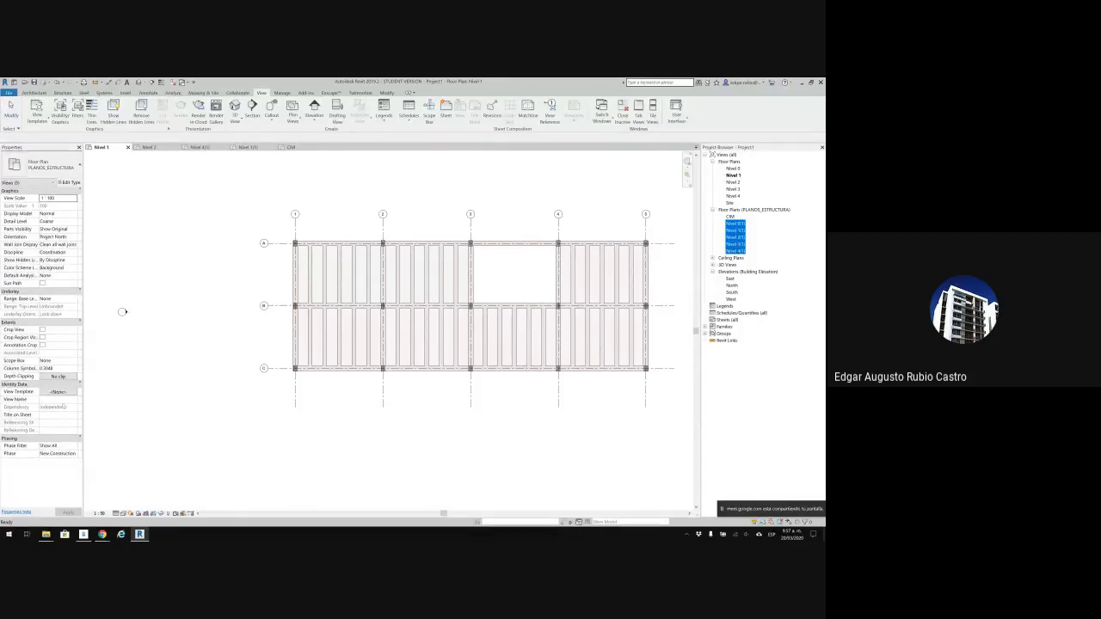
click(56, 392)
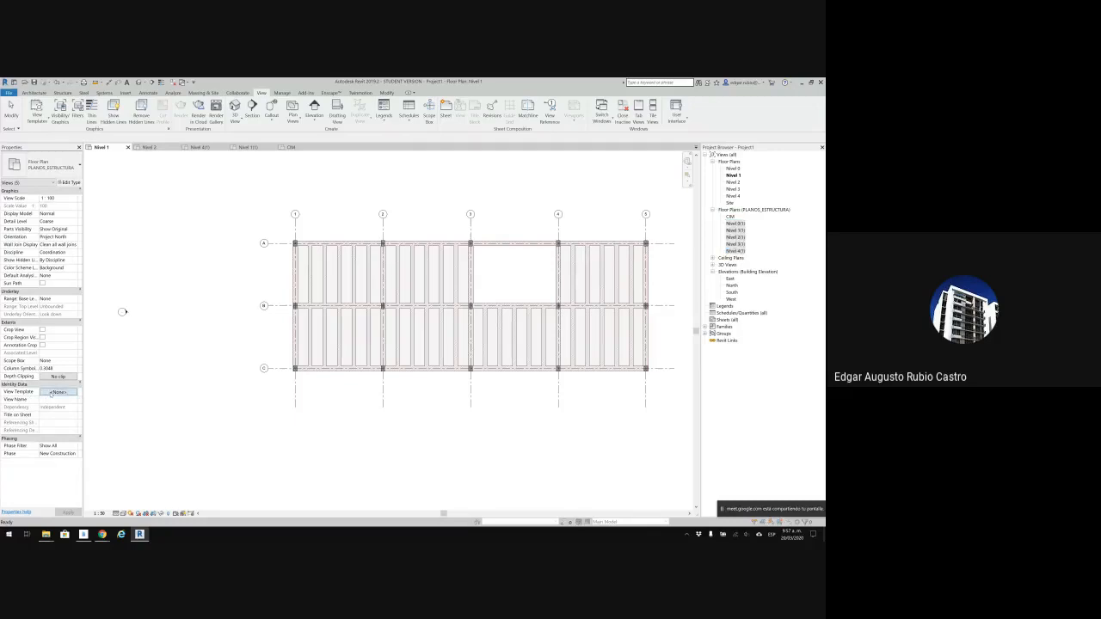
click(86, 193)
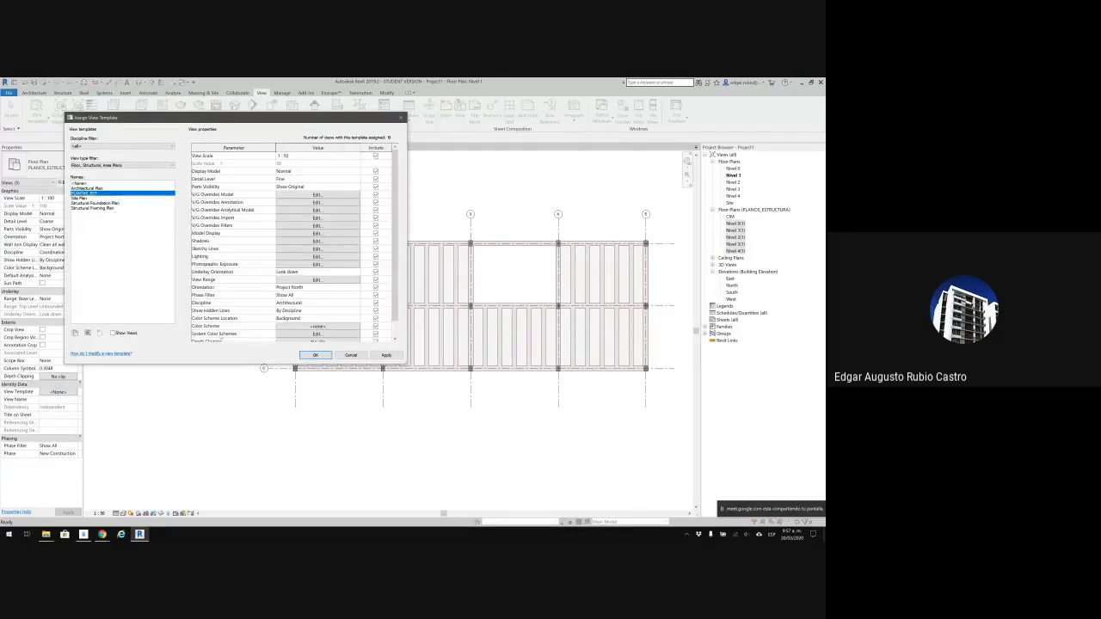
click(315, 356)
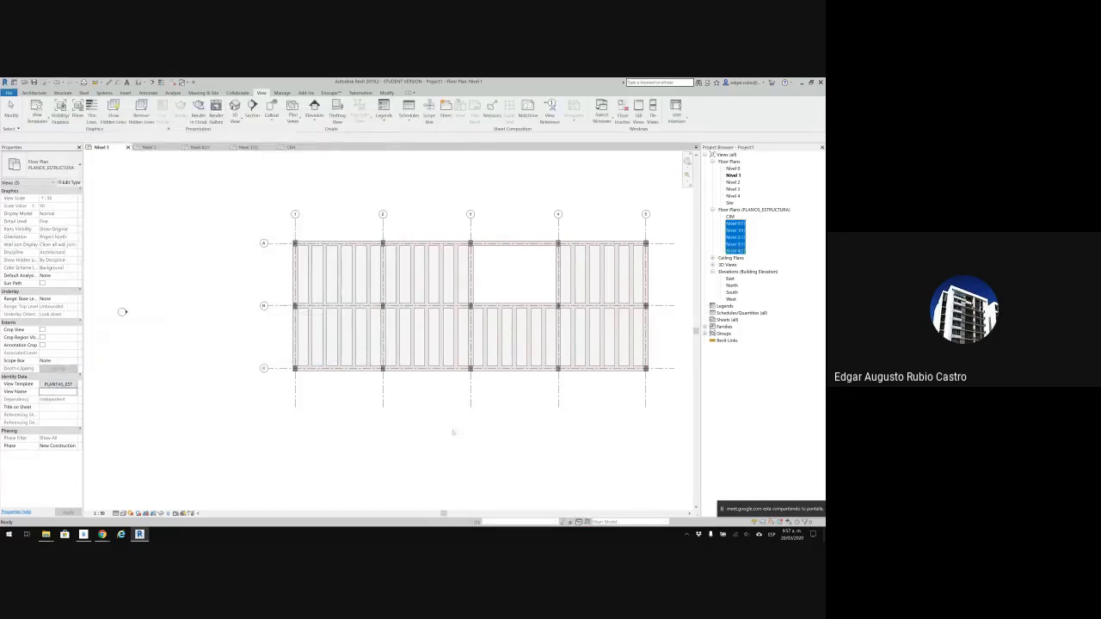
Check the structural plans Nivel 0(1), Nivel 1(1), Nivel 2(1) and Nivel 4(1), and examine the Nivel 4(1) beams closely.
double_click(735, 223)
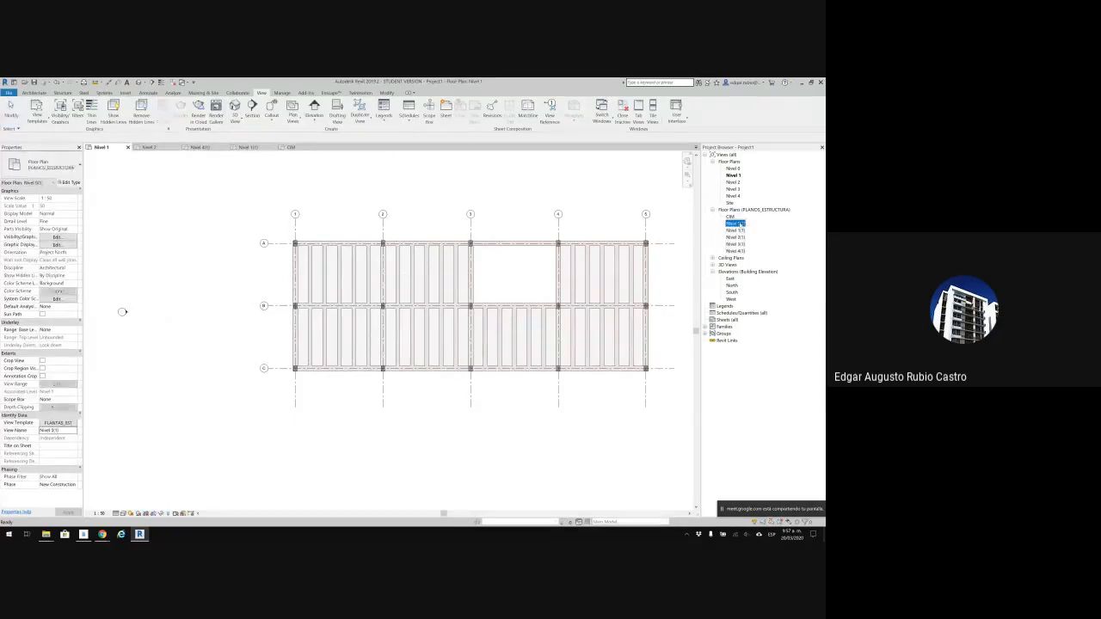
double_click(735, 230)
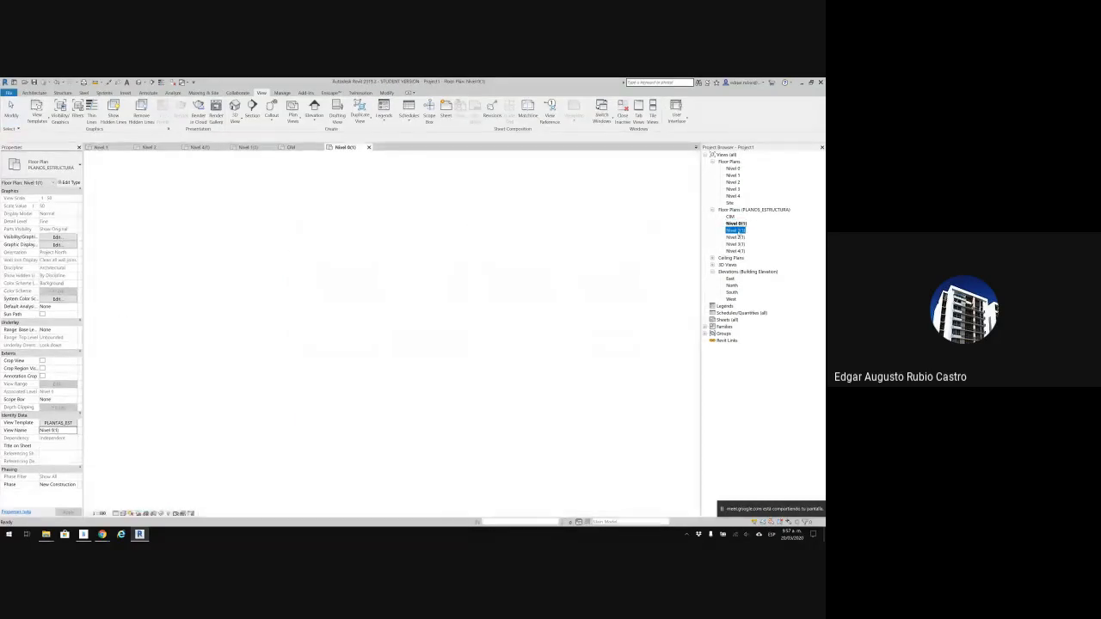
click(737, 236)
double_click(736, 236)
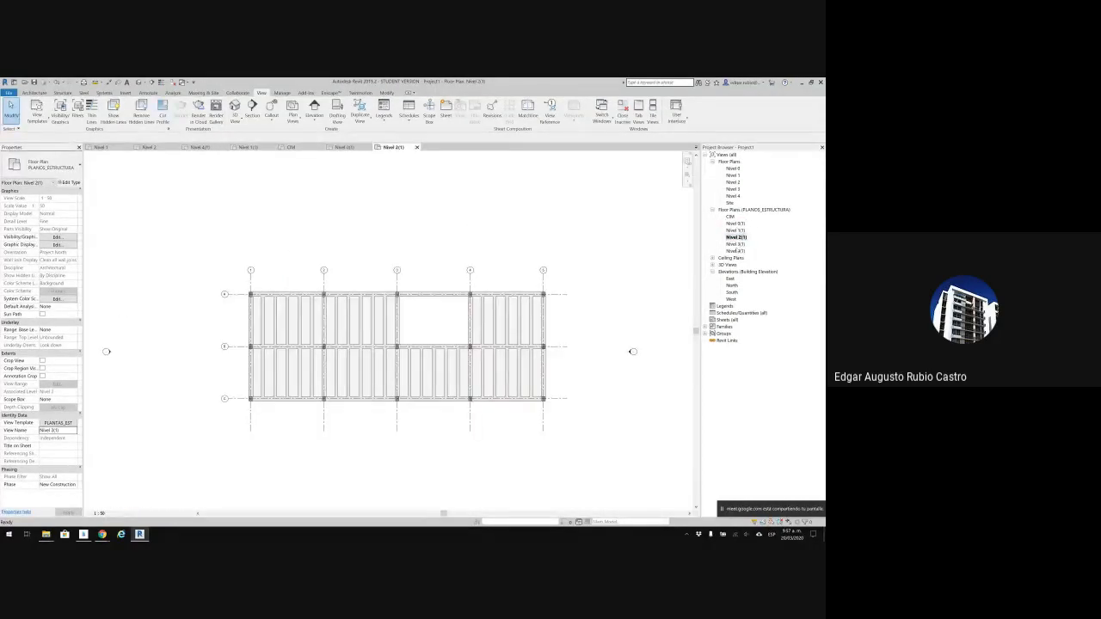
double_click(735, 250)
scroll(434, 256, up, 7)
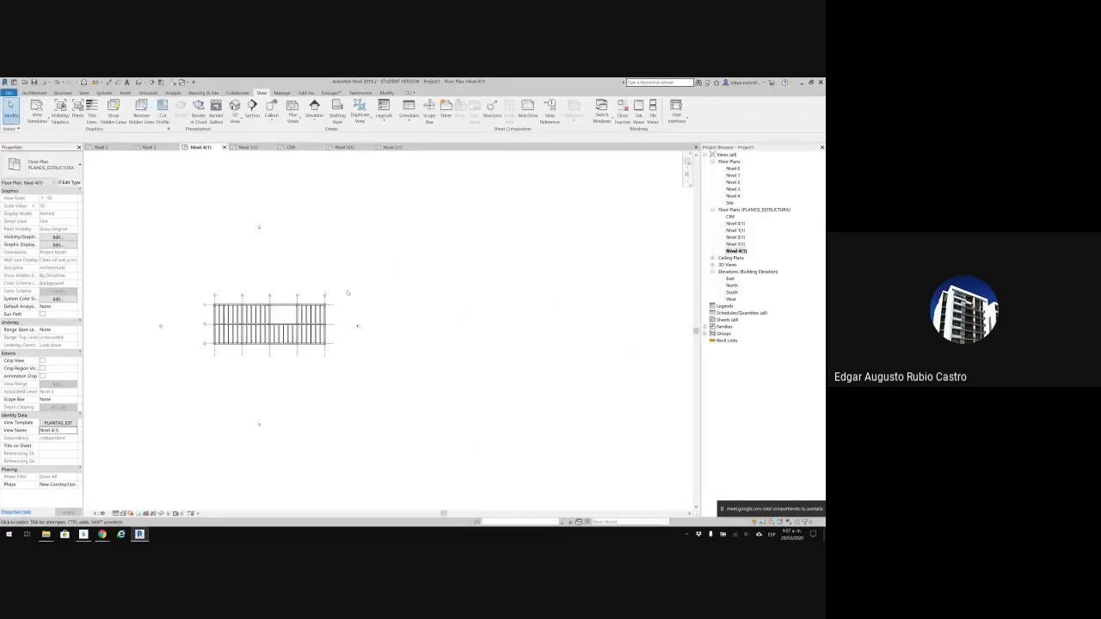
scroll(199, 347, up, 5)
middle_drag(331, 307, 451, 289)
scroll(181, 403, up, 4)
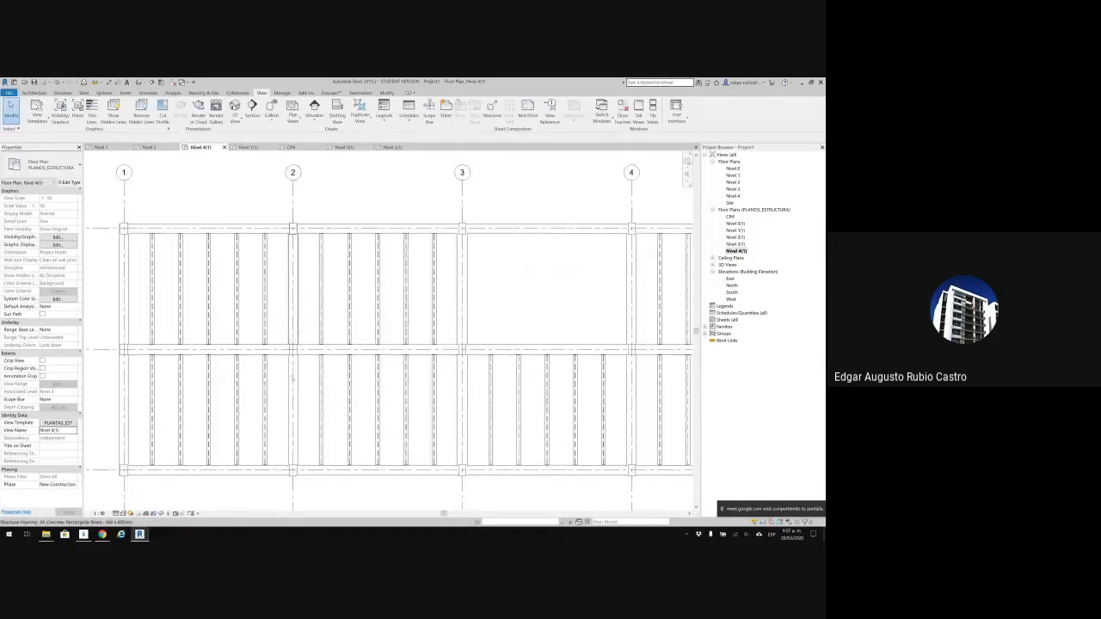
Set the view scale of the PLANTAS_EST template assigned to Nivel 4(1) to 1:25.
click(100, 514)
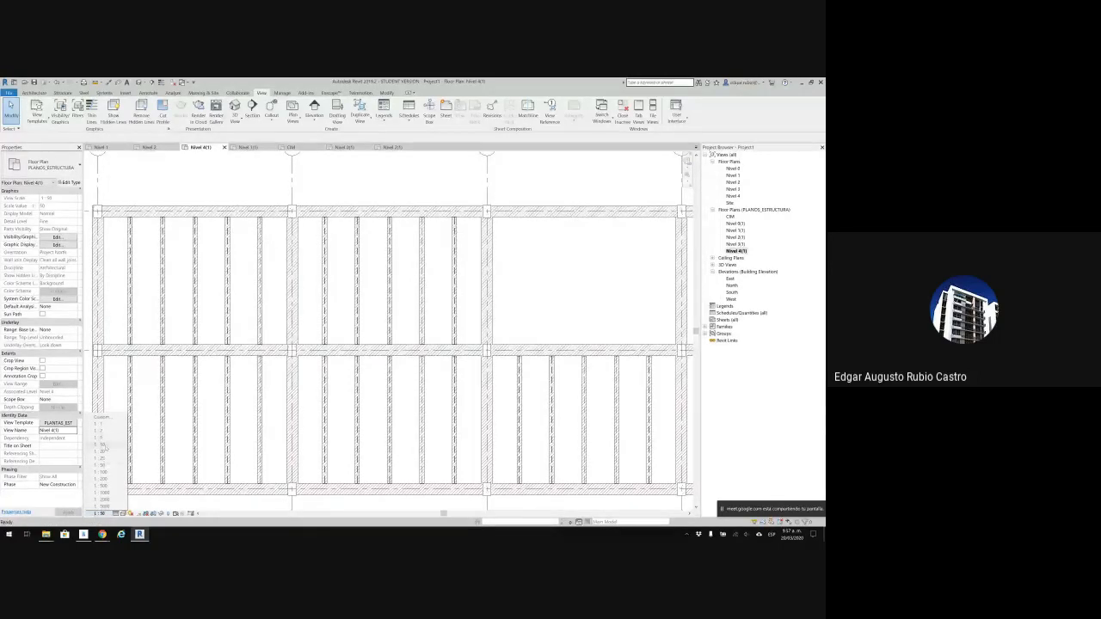
click(469, 294)
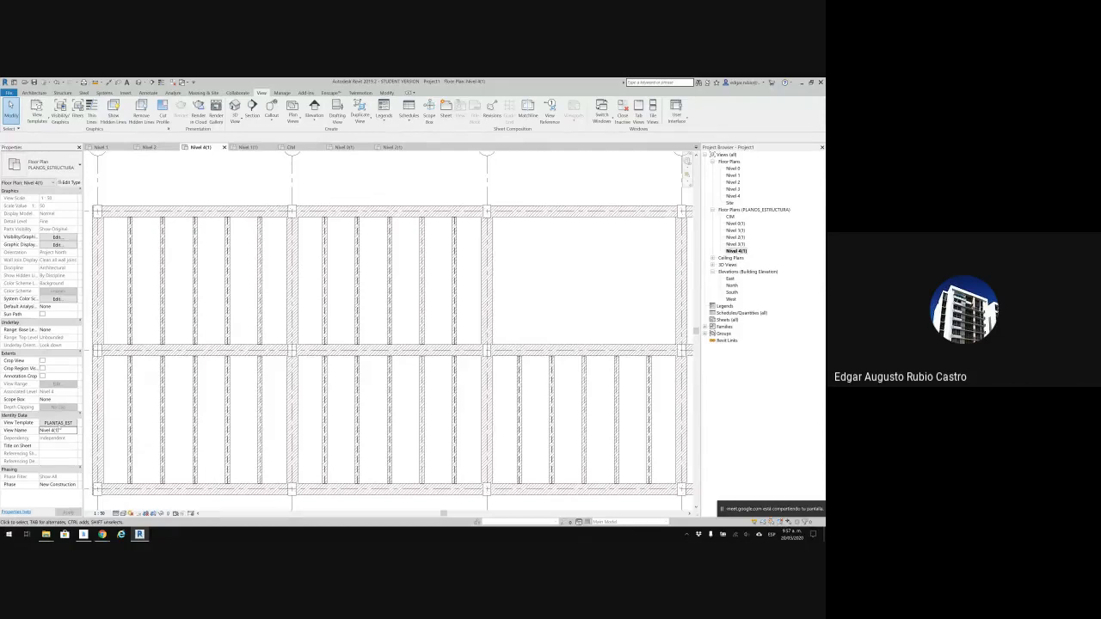
click(59, 422)
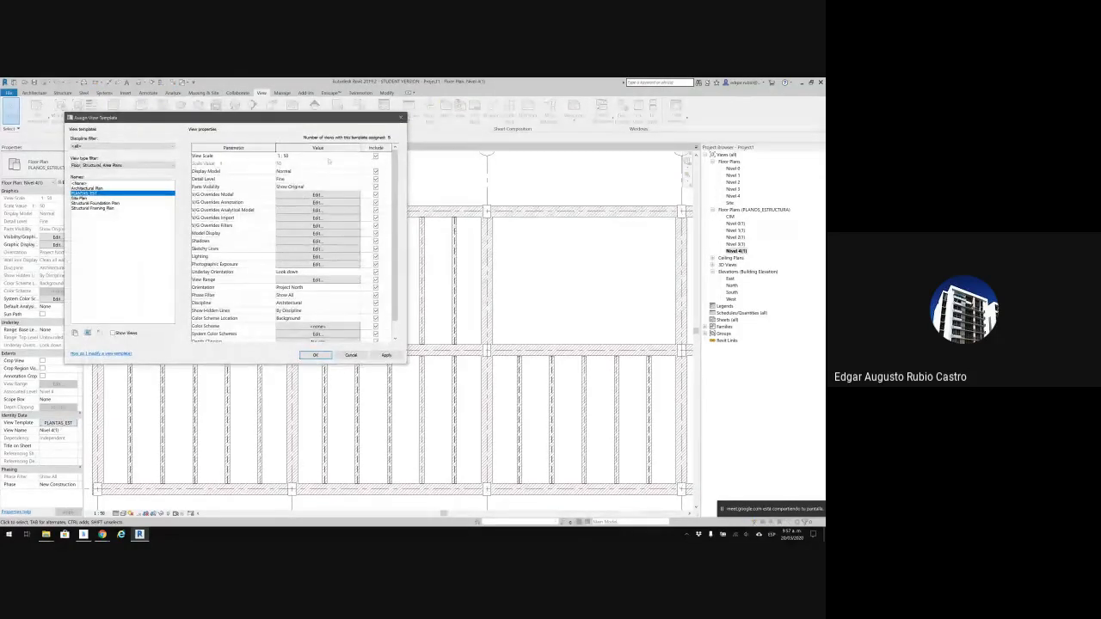
click(284, 156)
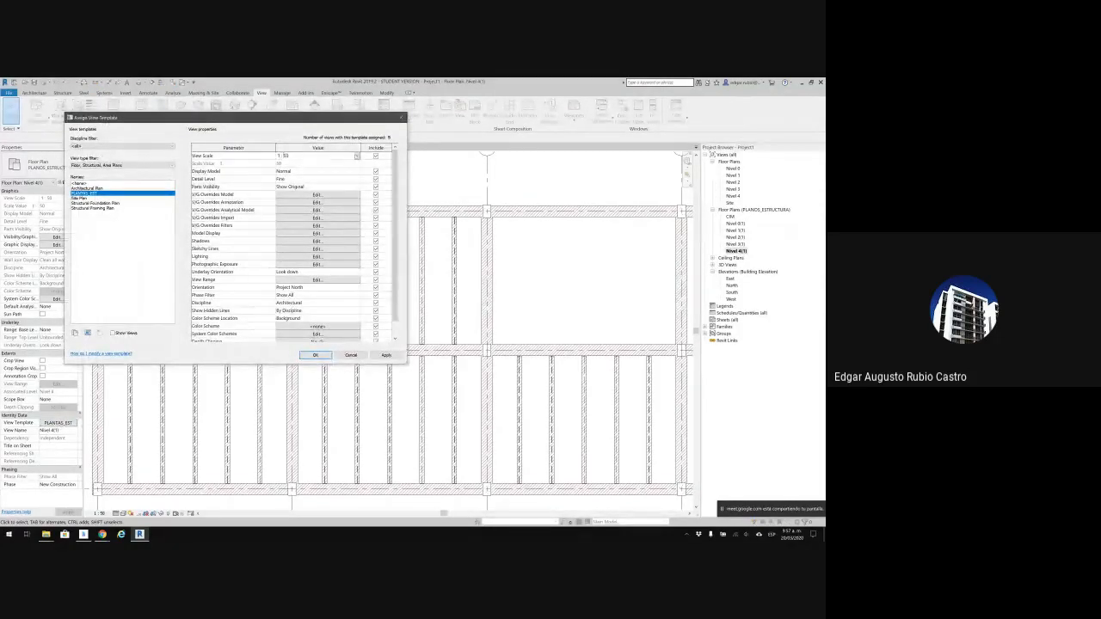
click(358, 156)
click(290, 162)
click(314, 355)
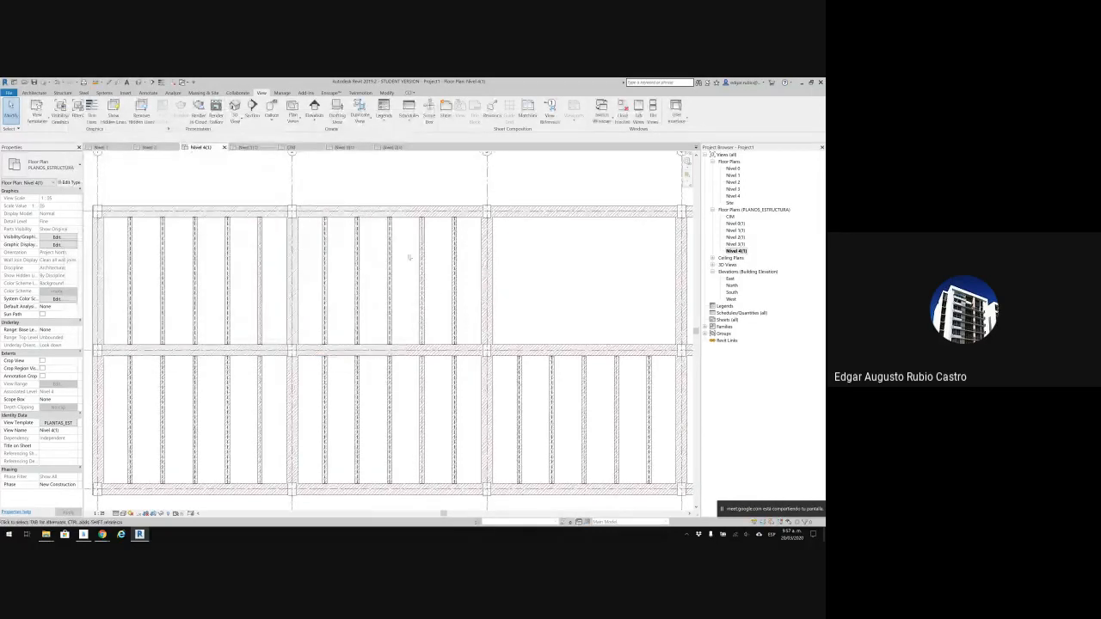
middle_drag(410, 258, 421, 336)
Check the view scale in the Nivel 1(1), Nivel 0(1) and Nivel 2(1) structural plans.
click(252, 149)
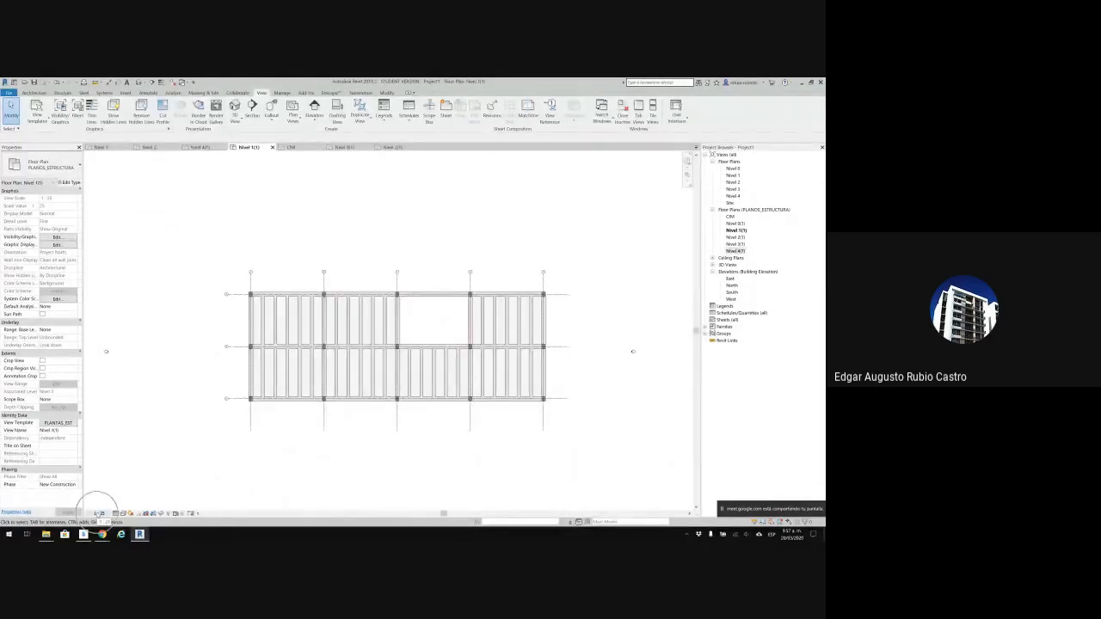
click(344, 147)
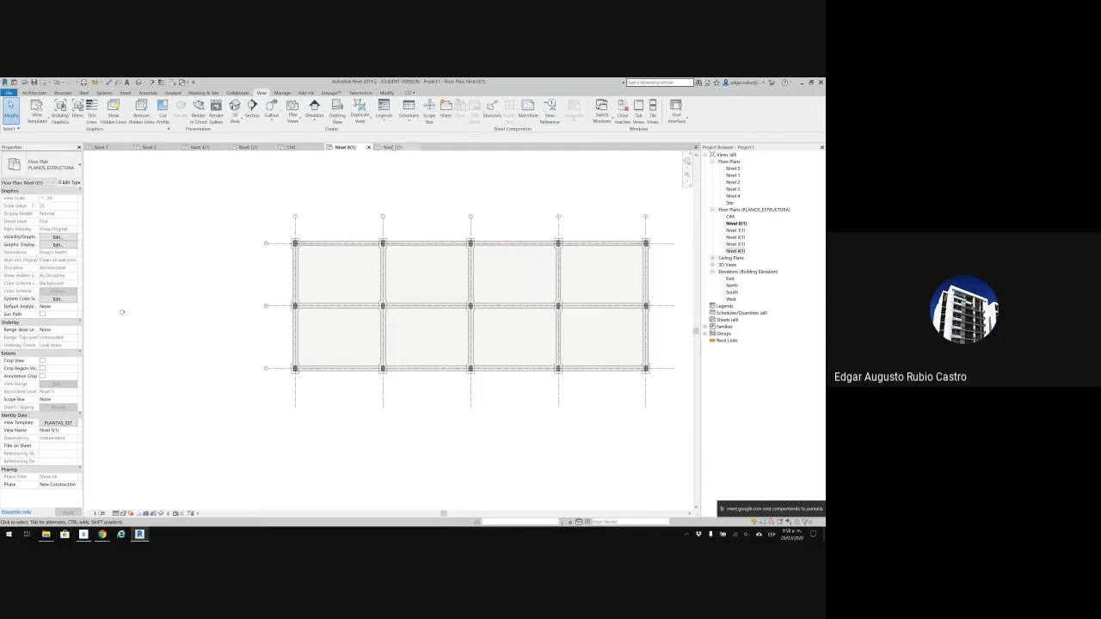
click(393, 147)
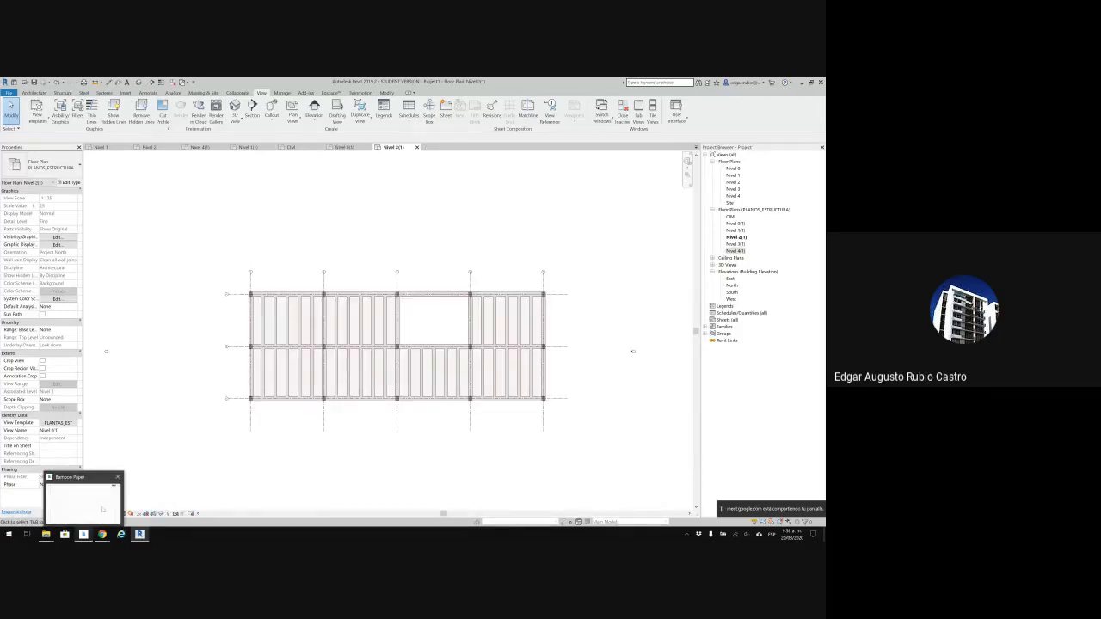
middle_drag(150, 381, 171, 366)
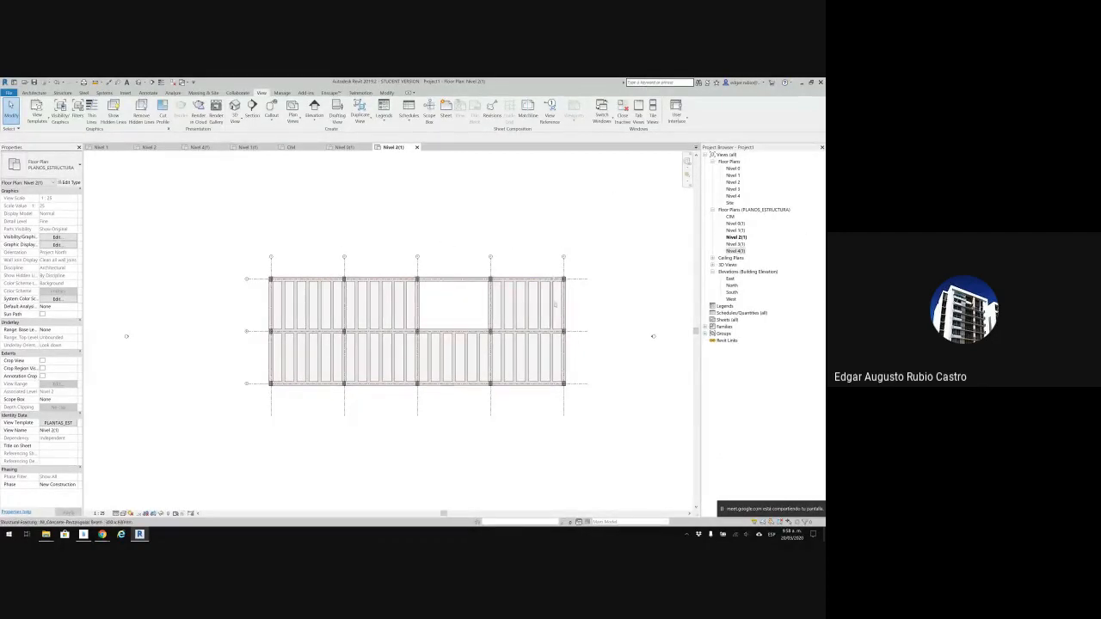
scroll(555, 279, down, 1)
middle_drag(559, 273, 517, 302)
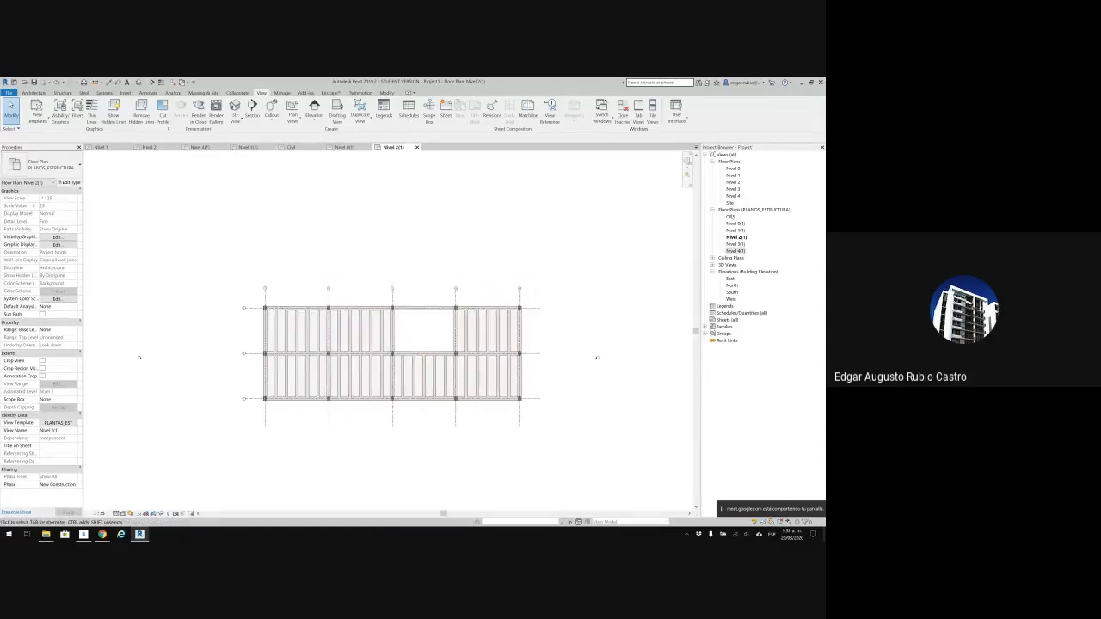
Return to the CIM structural plan and examine its foundation layout.
double_click(732, 217)
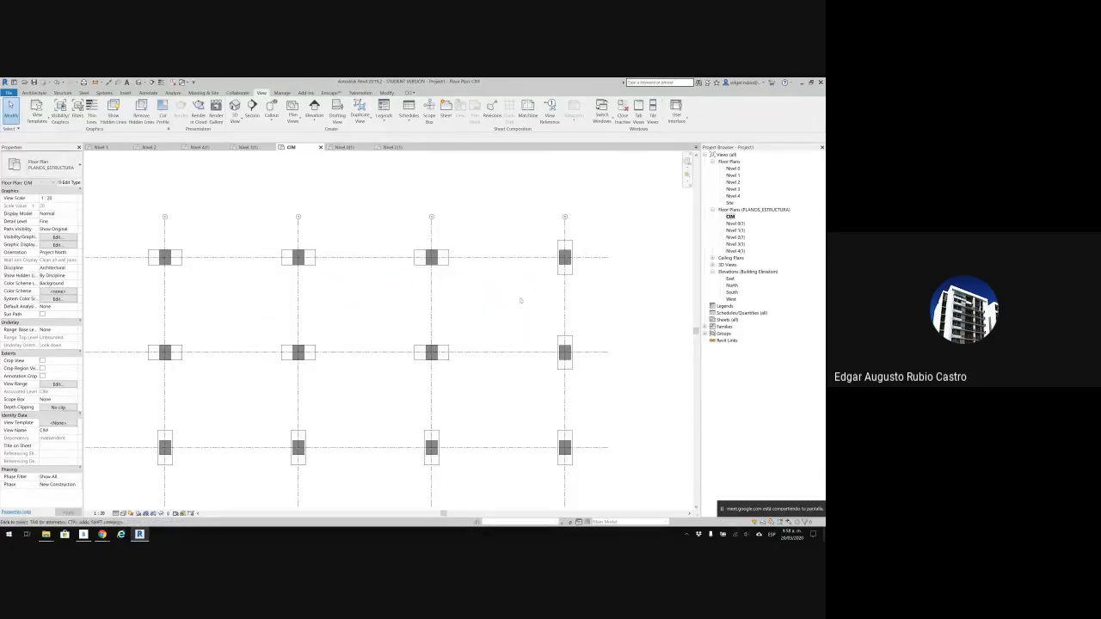
scroll(519, 300, down, 1)
middle_drag(518, 300, 541, 295)
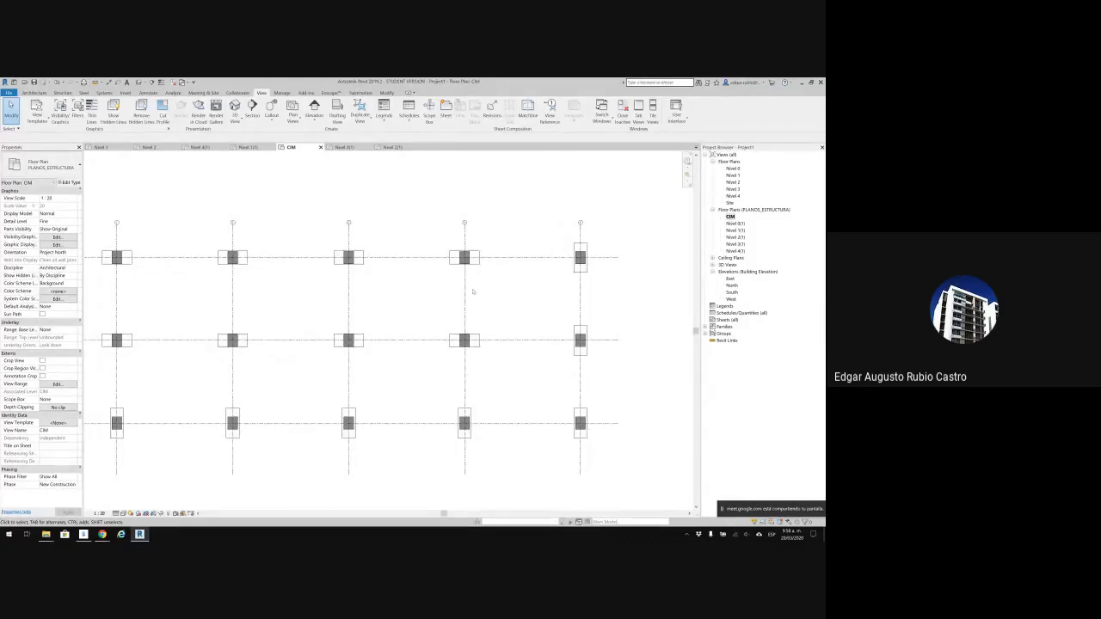
Launch Paint and return to the Revit project.
key(super)
text(paint)
key(Return)
click(820, 129)
Open the East elevation and frame the foundations with the CIM, Nivel 0 and Nivel 1 levels.
click(730, 279)
double_click(730, 279)
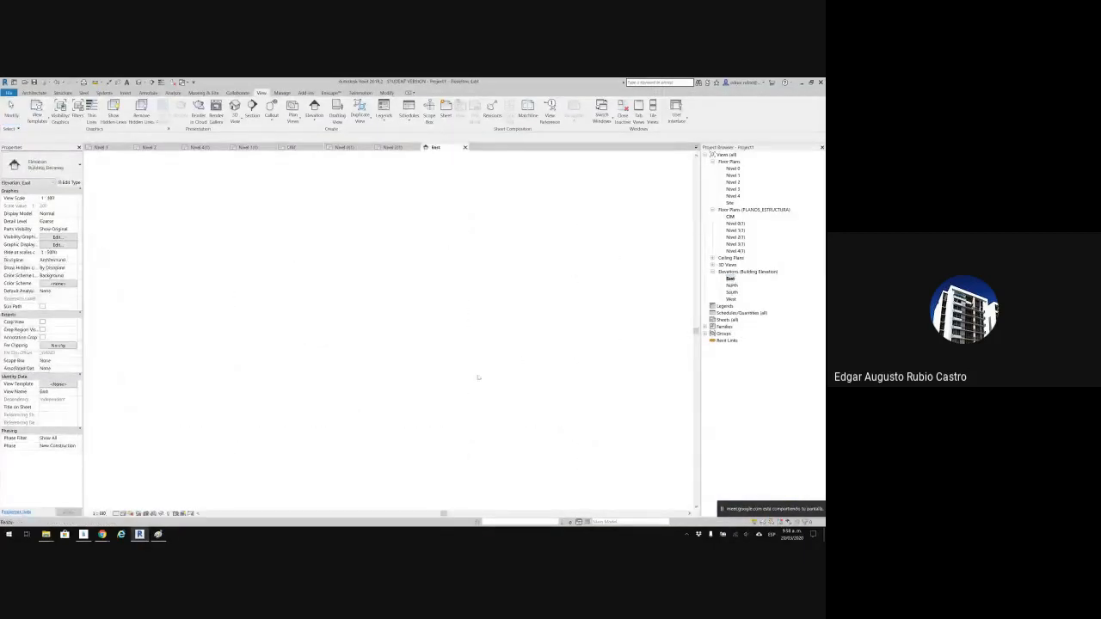
scroll(439, 443, up, 3)
middle_drag(439, 443, 495, 413)
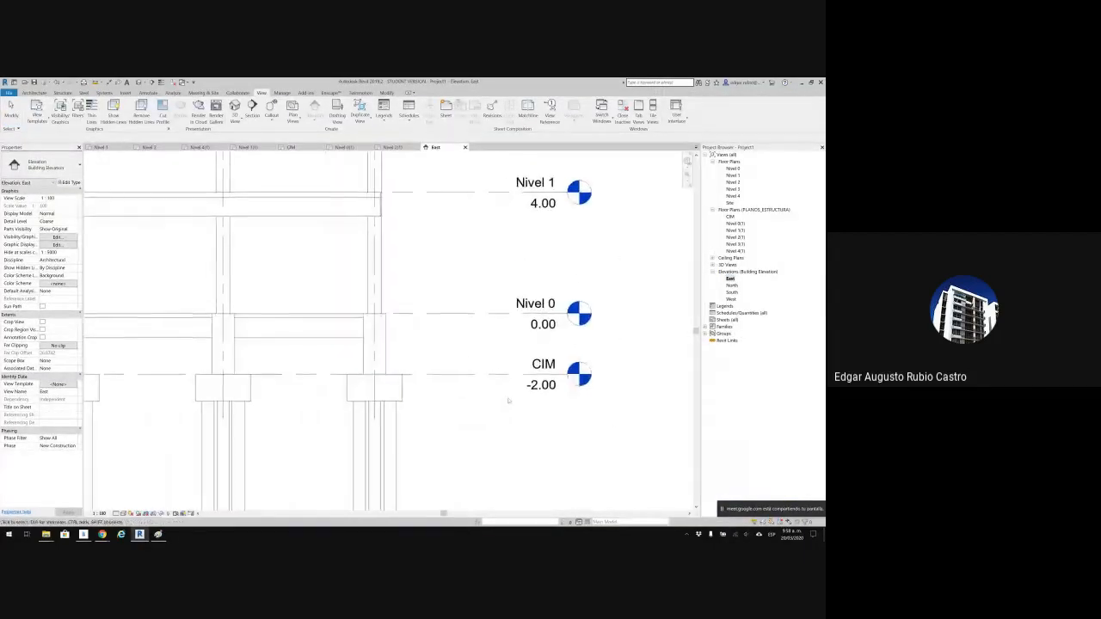
Capture the foundation and level area of the East elevation and paste the image into Paint.
key(Print)
drag(658, 223, 162, 492)
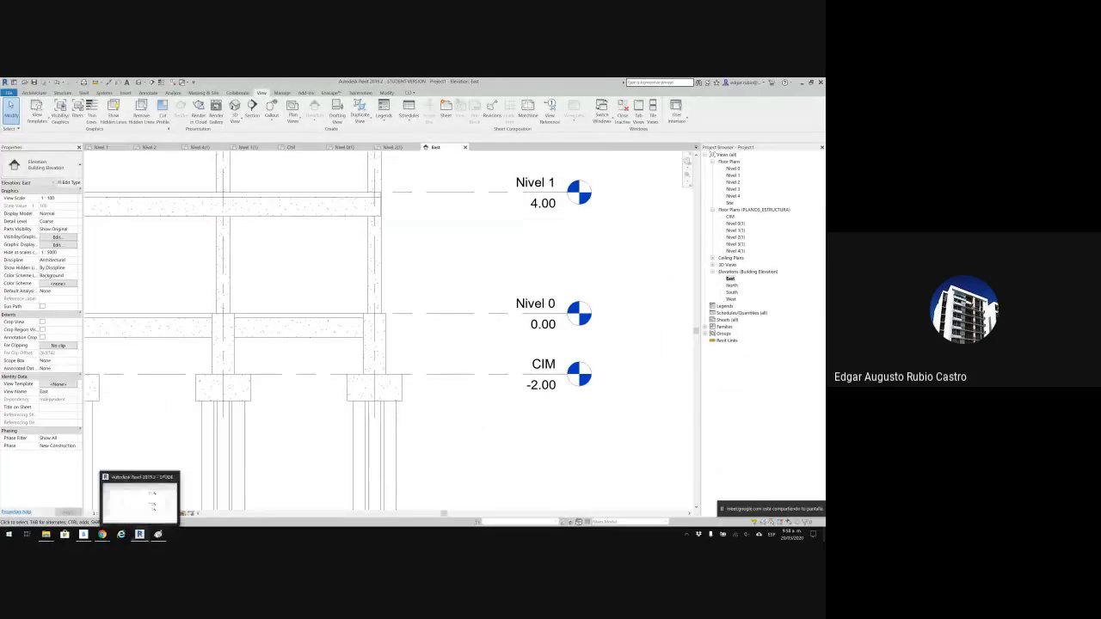
click(158, 534)
key(ctrl+v)
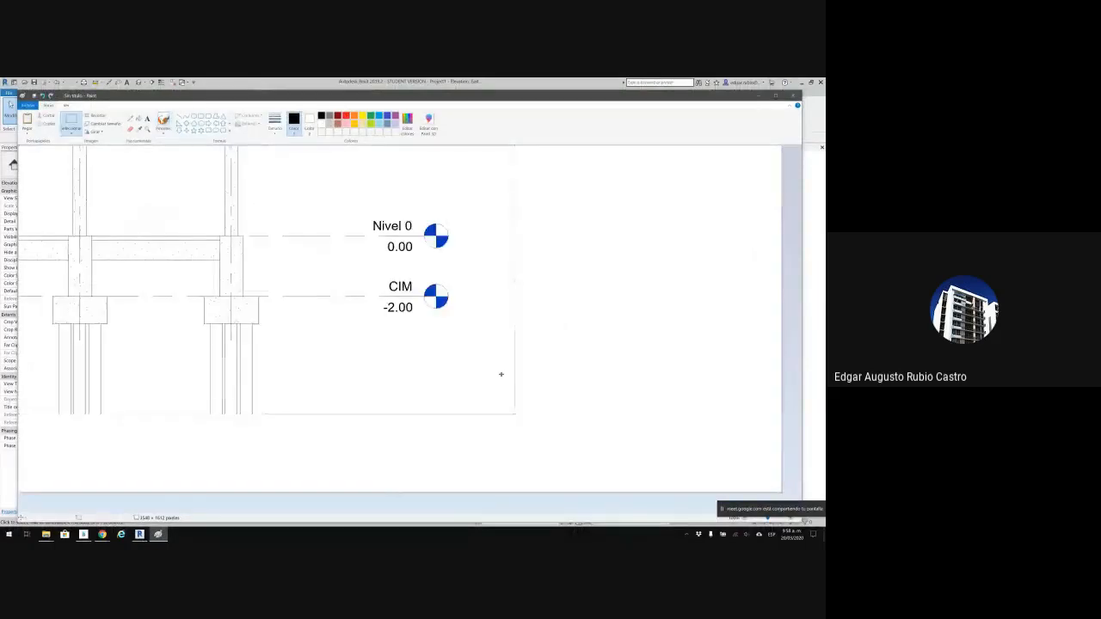
click(500, 374)
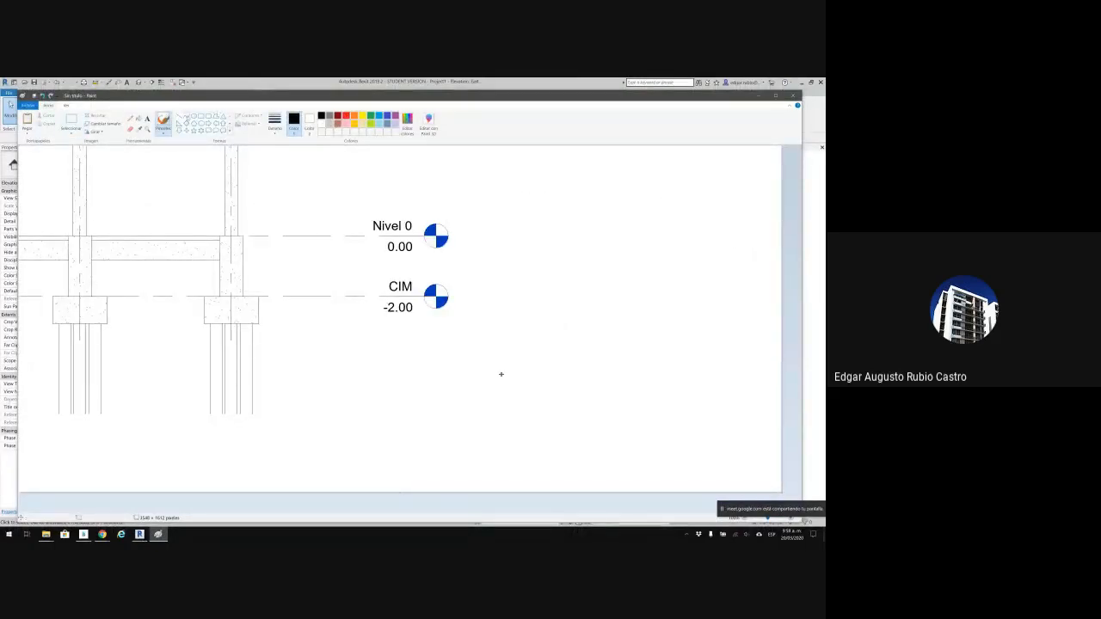
Draw a straight horizontal line across the captured columns, midway between the Nivel 0 and CIM levels.
click(181, 117)
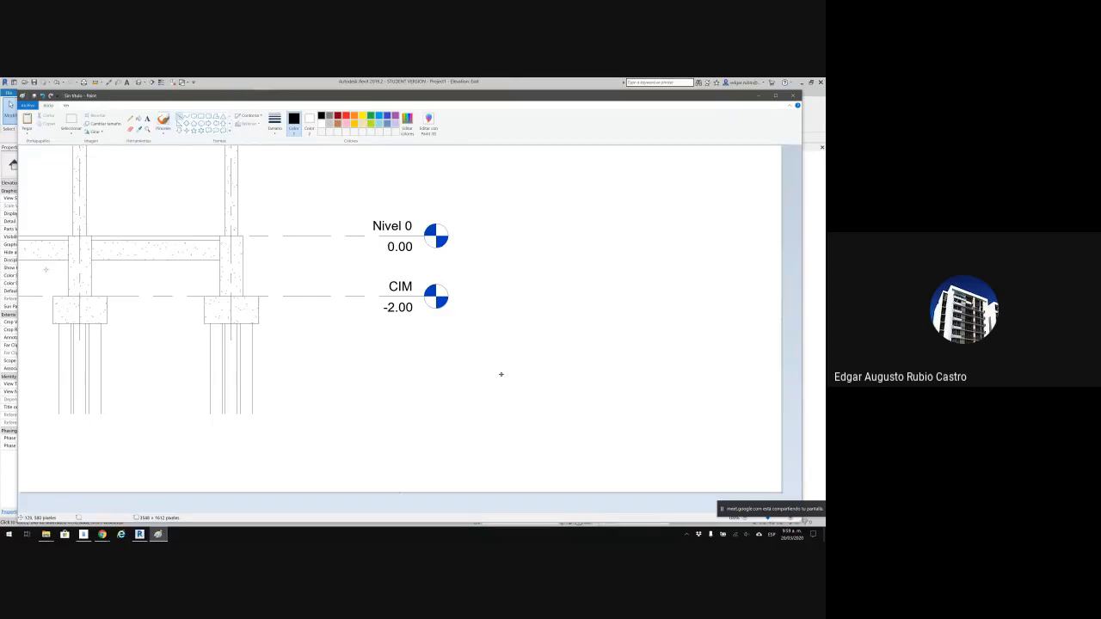
drag(46, 270, 473, 269)
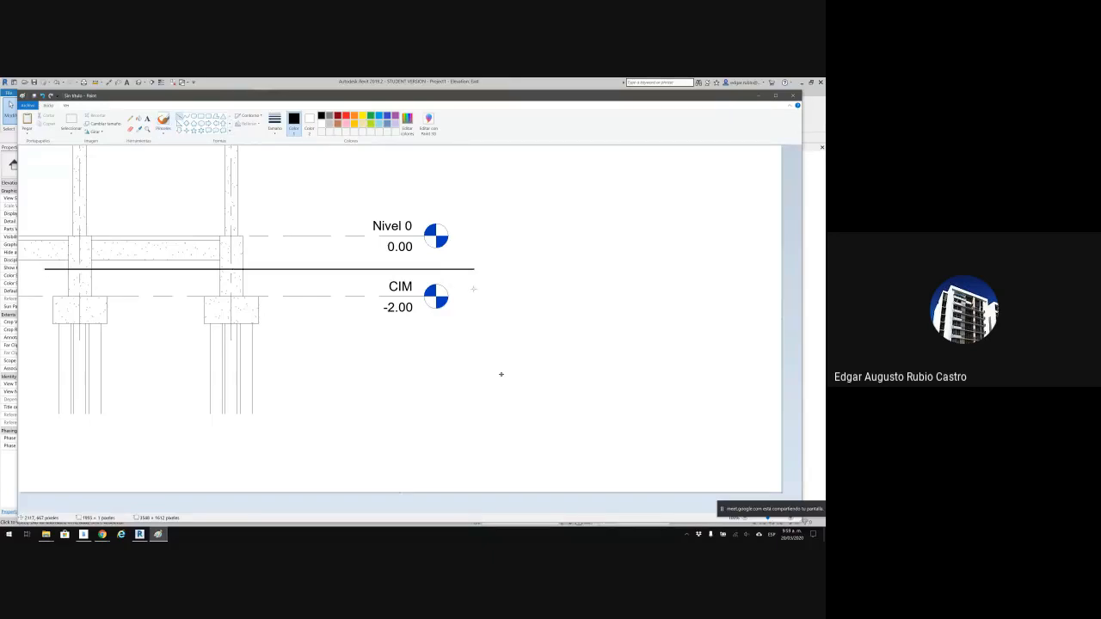
click(500, 174)
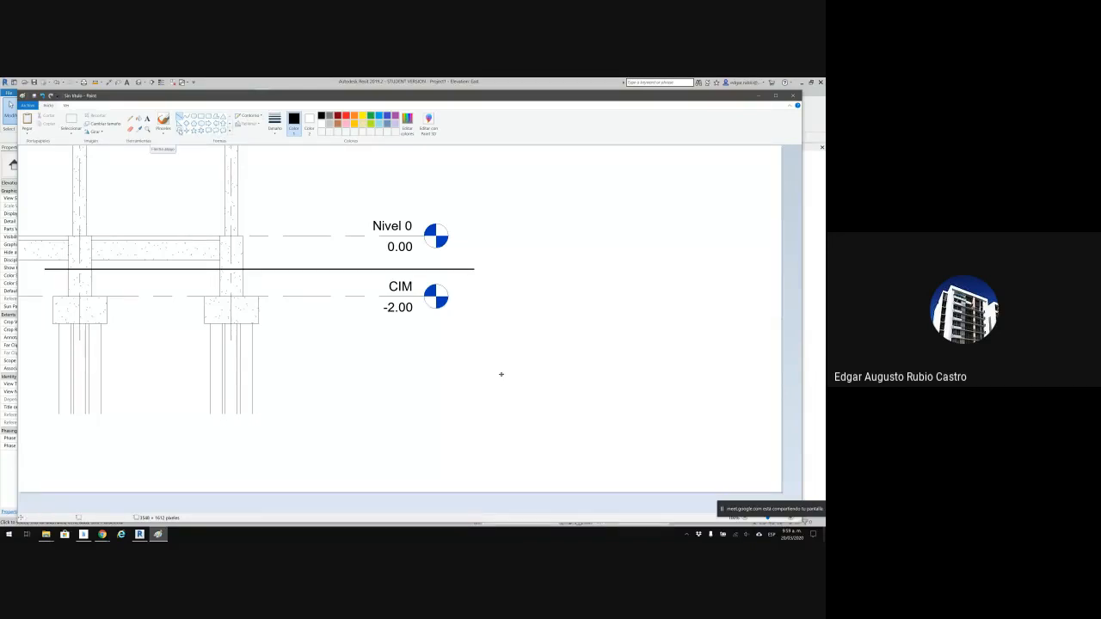
Add a left-pointing arrow at the line's end and a smaller one beside the column above Nivel 0.
click(216, 123)
drag(516, 253, 473, 286)
drag(260, 180, 239, 203)
drag(379, 186, 379, 186)
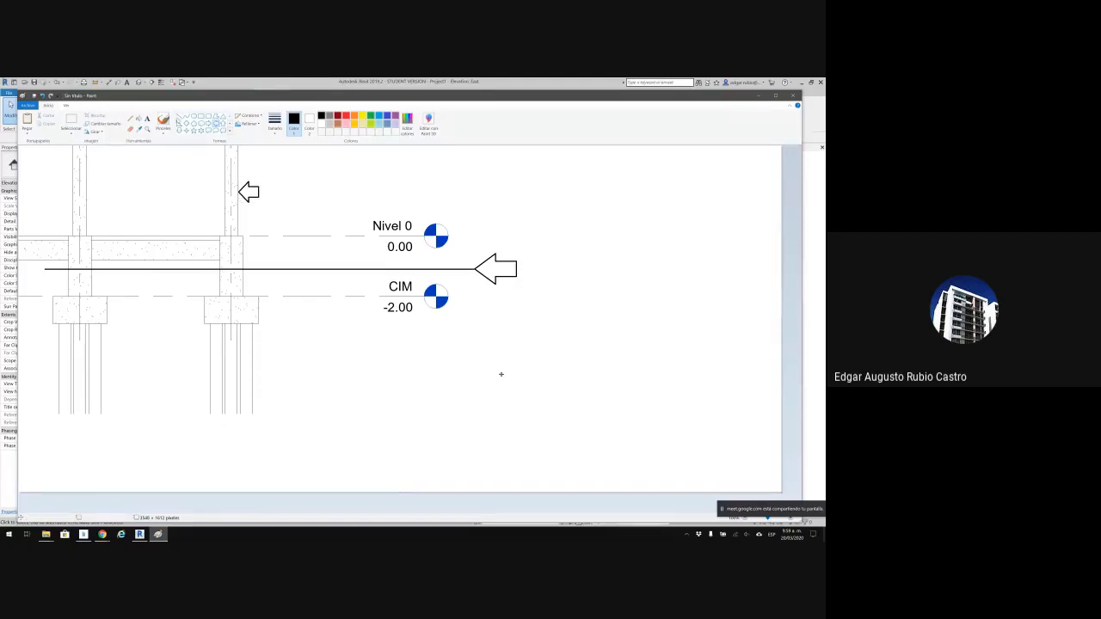
key(Escape)
Circle the large arrow and the Nivel 0 and CIM labels freehand, and underline the -2.00 elevation.
mouse_move(516, 226)
mouse_down()
mouse_move(450, 297)
mouse_move(454, 251)
mouse_up()
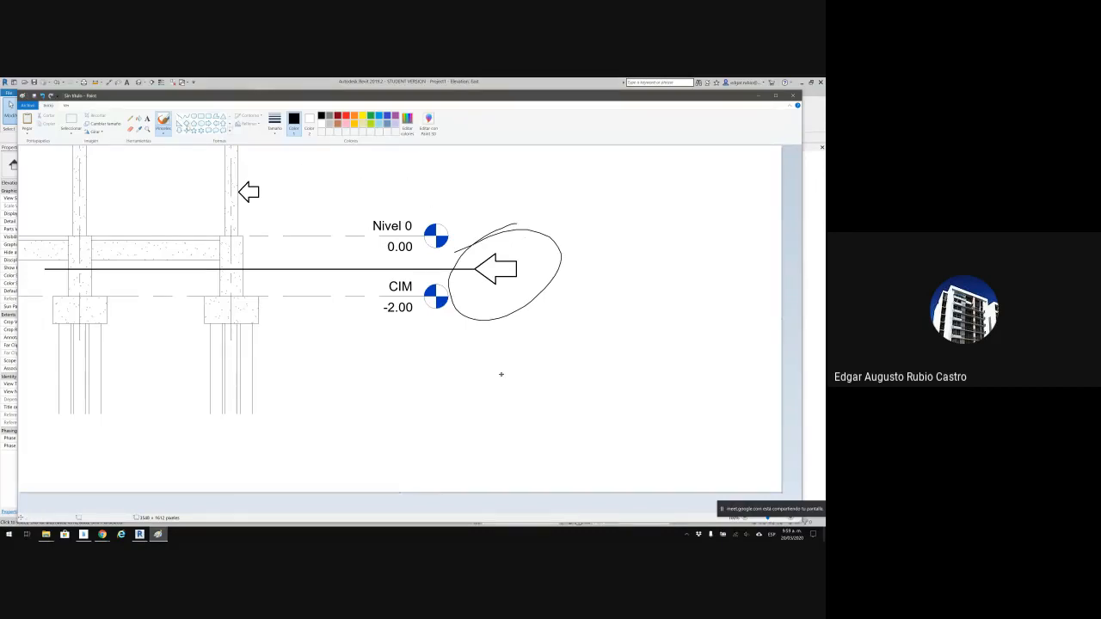
mouse_move(421, 193)
mouse_down()
mouse_move(417, 331)
mouse_move(376, 228)
mouse_up()
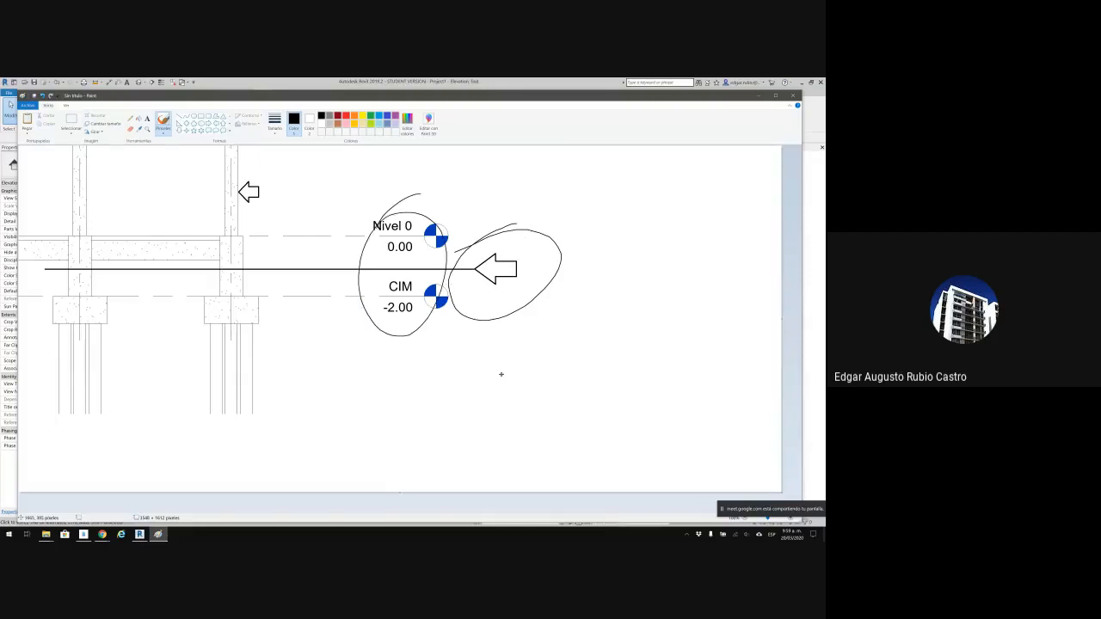
drag(422, 313, 423, 321)
Draw a second horizontal line just above Nivel 0 and circle the column where the lower line crosses it.
click(180, 116)
drag(43, 230, 324, 230)
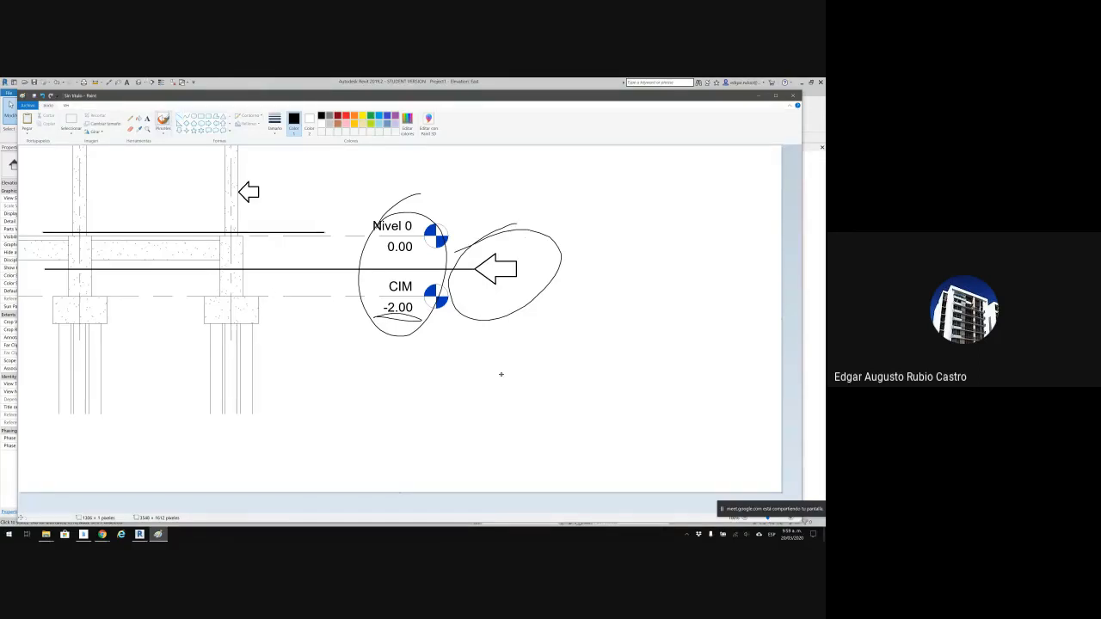
mouse_move(261, 264)
mouse_down()
mouse_move(270, 268)
mouse_move(243, 264)
mouse_up()
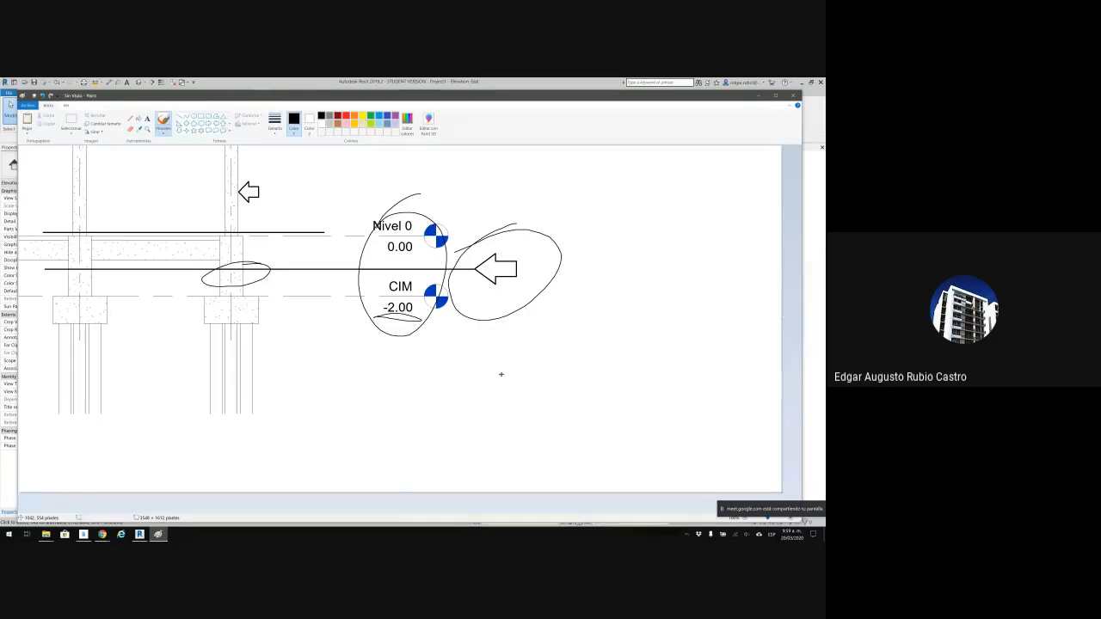
Mark the beam and column areas near Nivel 0 with crosses, tick the upper line and underline -2.00 again.
drag(144, 259, 205, 239)
drag(81, 241, 97, 222)
drag(323, 215, 344, 209)
drag(430, 314, 377, 319)
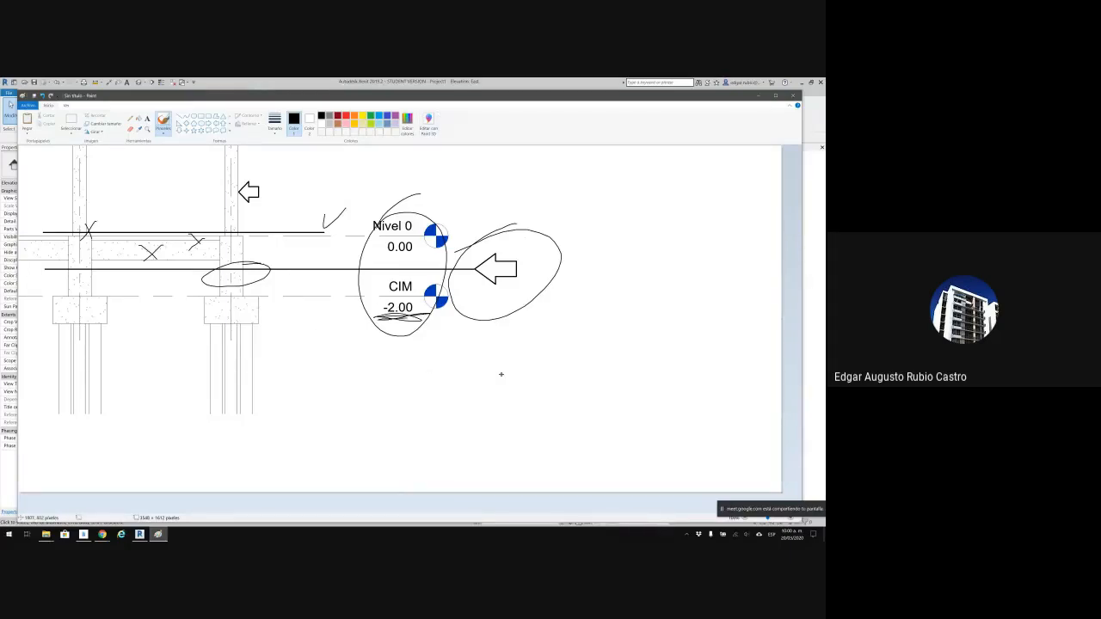
Switch back to Revit and open the CIM structural plan.
click(816, 119)
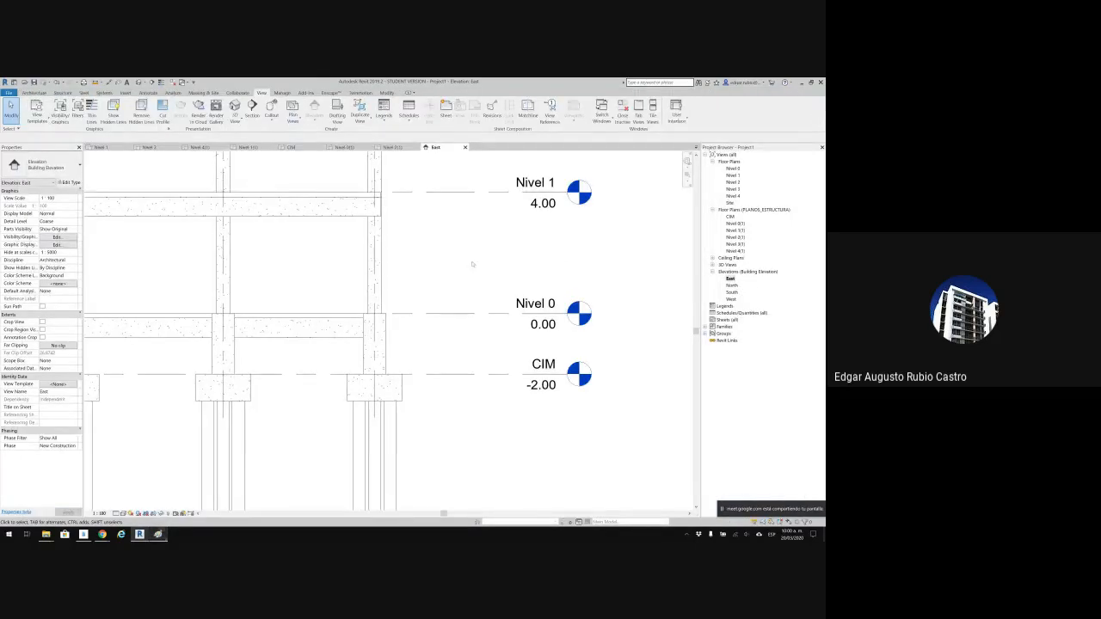
double_click(729, 216)
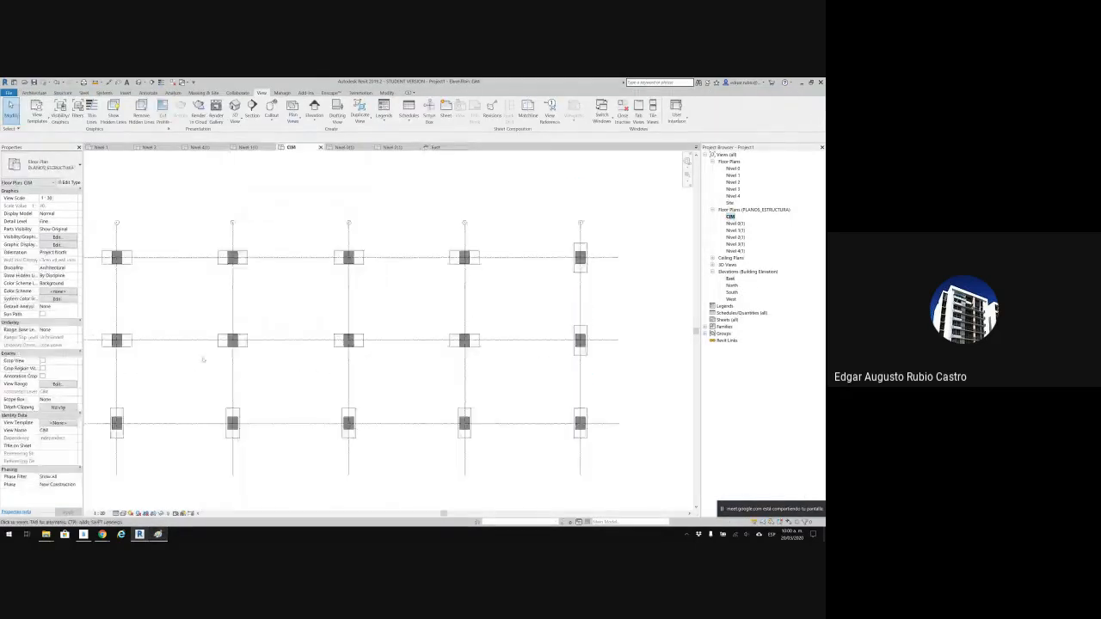
middle_drag(234, 375, 305, 362)
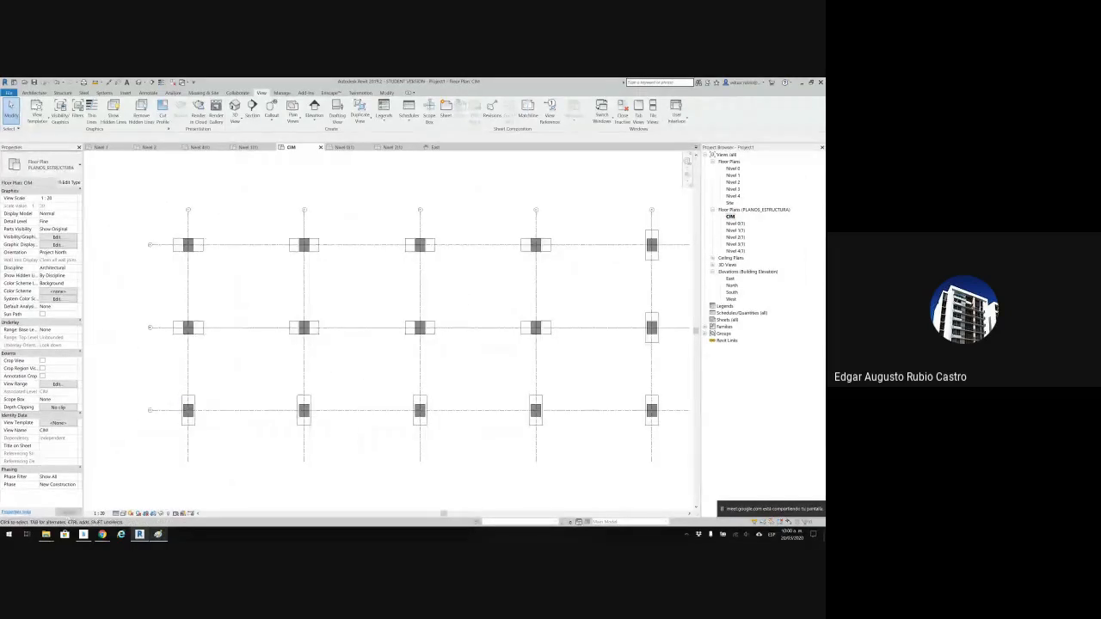
Set the CIM plan's view scale to 1:25.
click(100, 513)
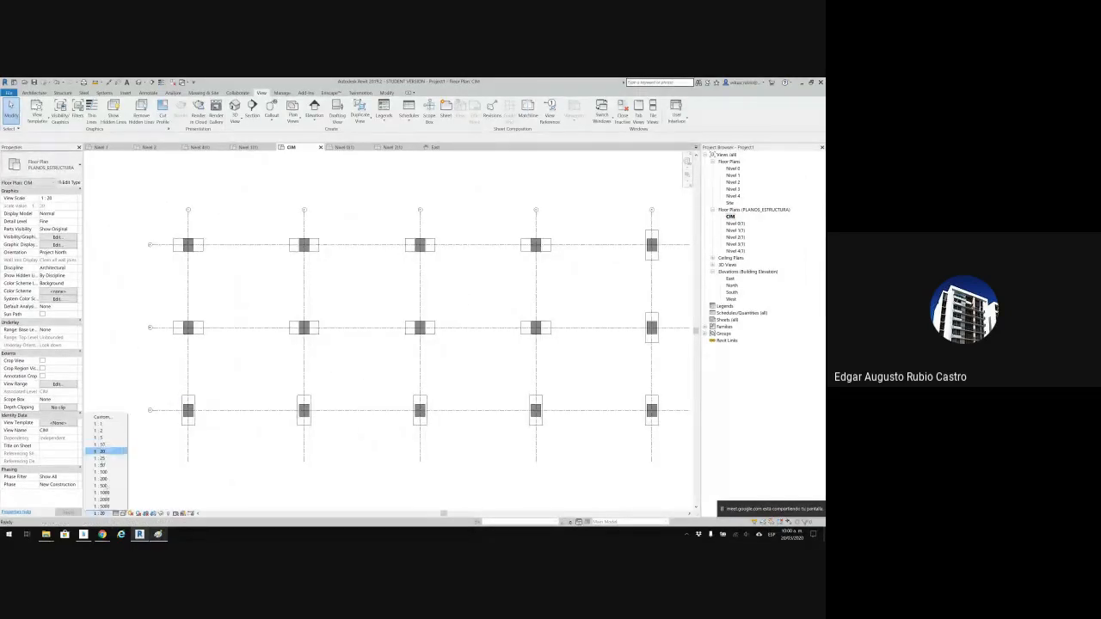
click(103, 457)
scroll(196, 256, up, 3)
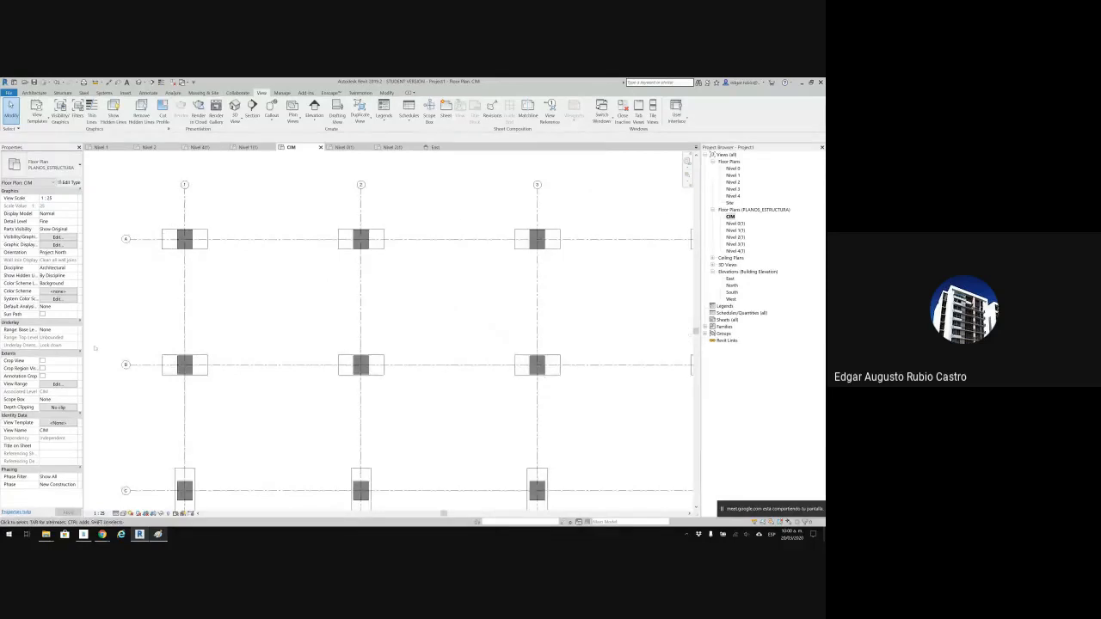
Set the cut plane offset in the CIM plan's view range to 2.1.
click(57, 383)
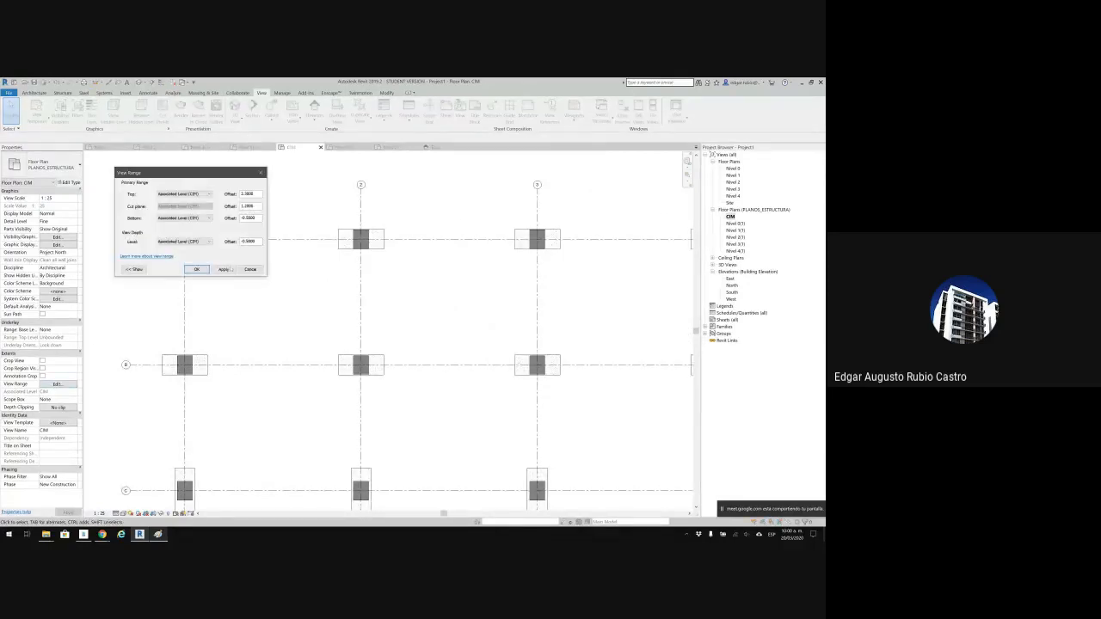
double_click(256, 206)
text(2.0)
click(196, 269)
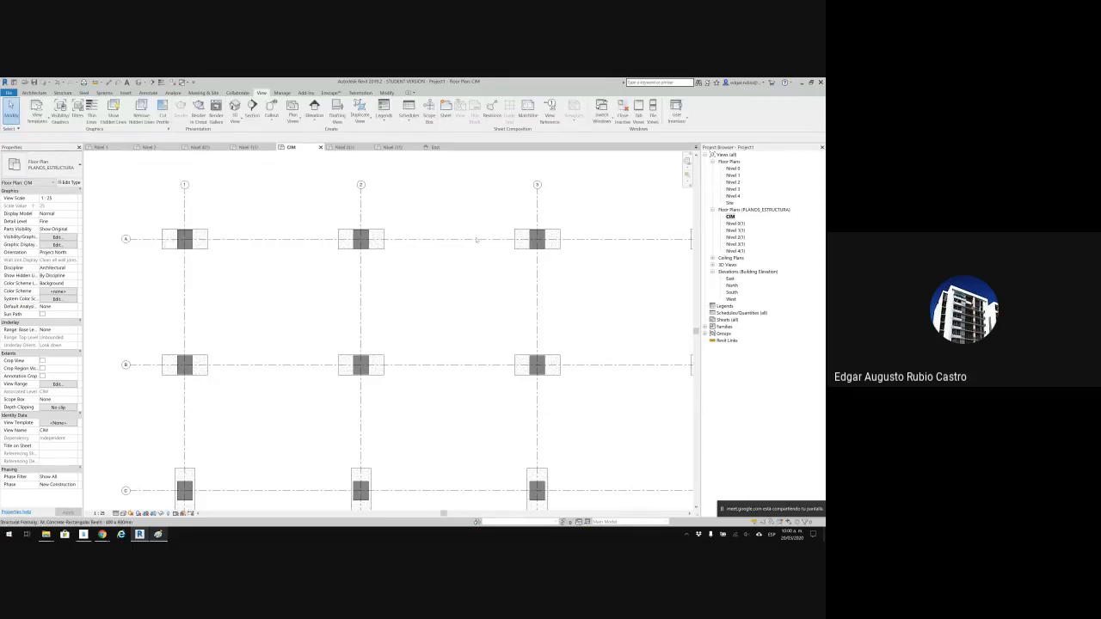
Examine how the column, pile cap and foundation beams are displayed at a grid intersection of the CIM plan.
scroll(409, 212, up, 3)
scroll(321, 233, up, 5)
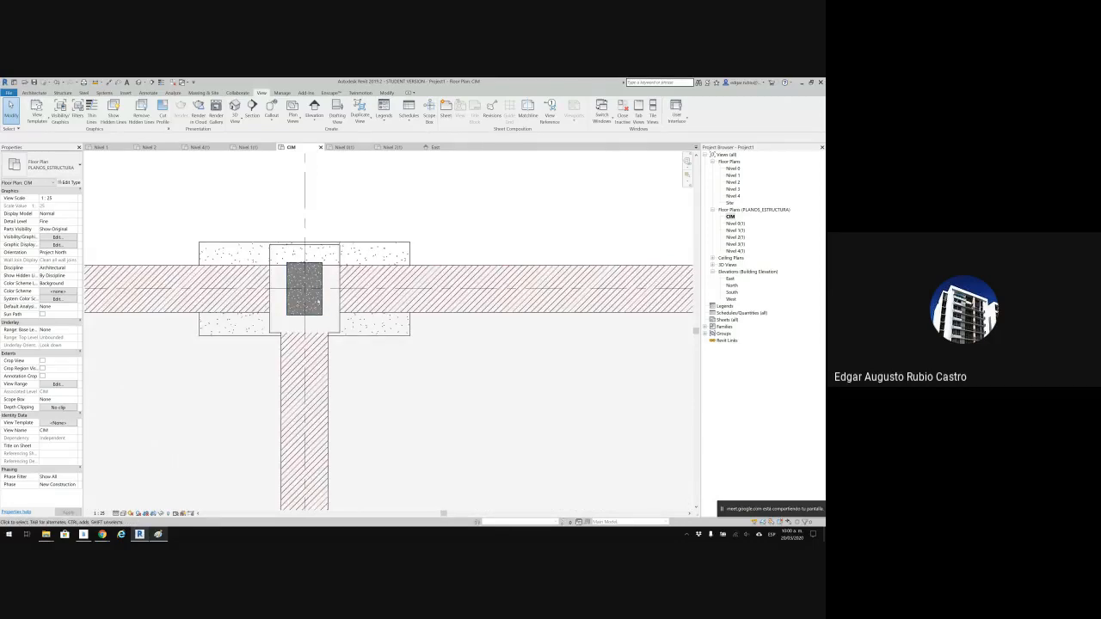
click(333, 256)
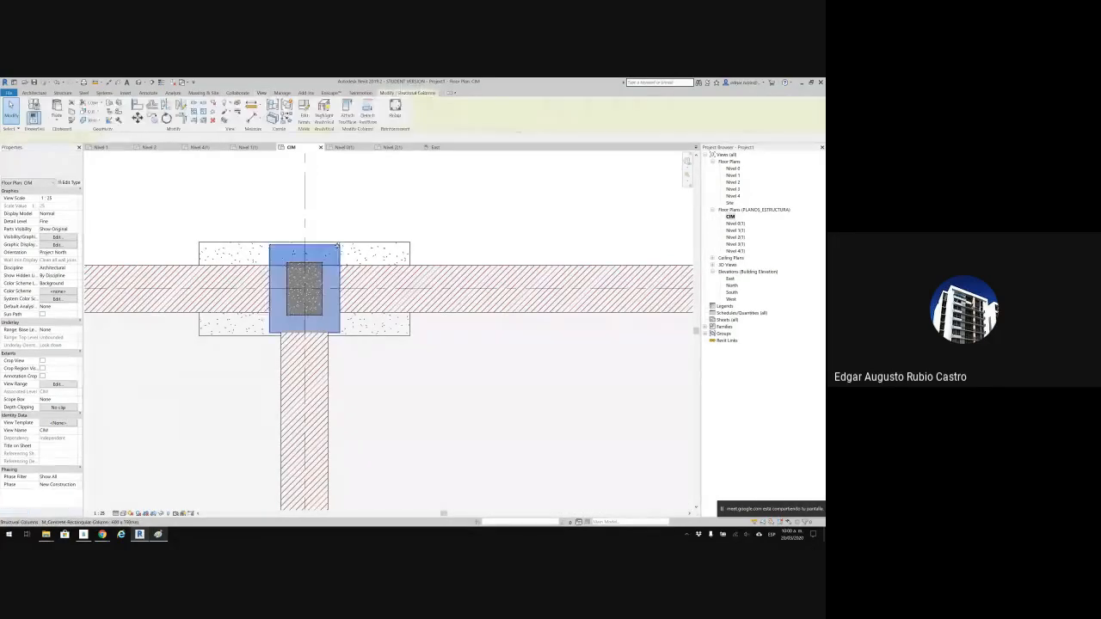
click(226, 241)
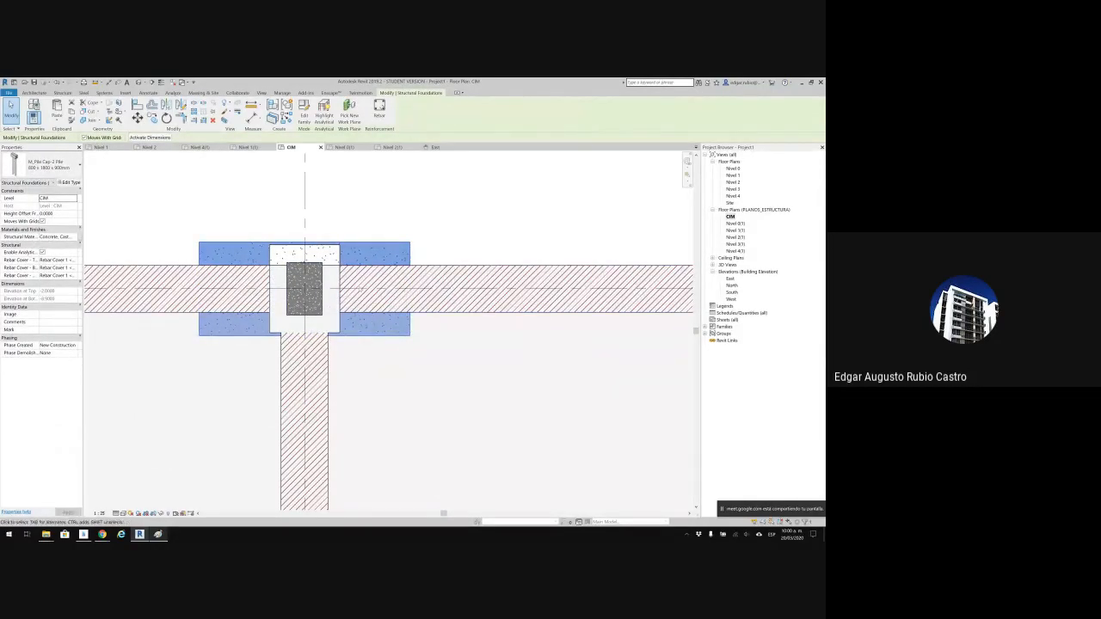
click(446, 246)
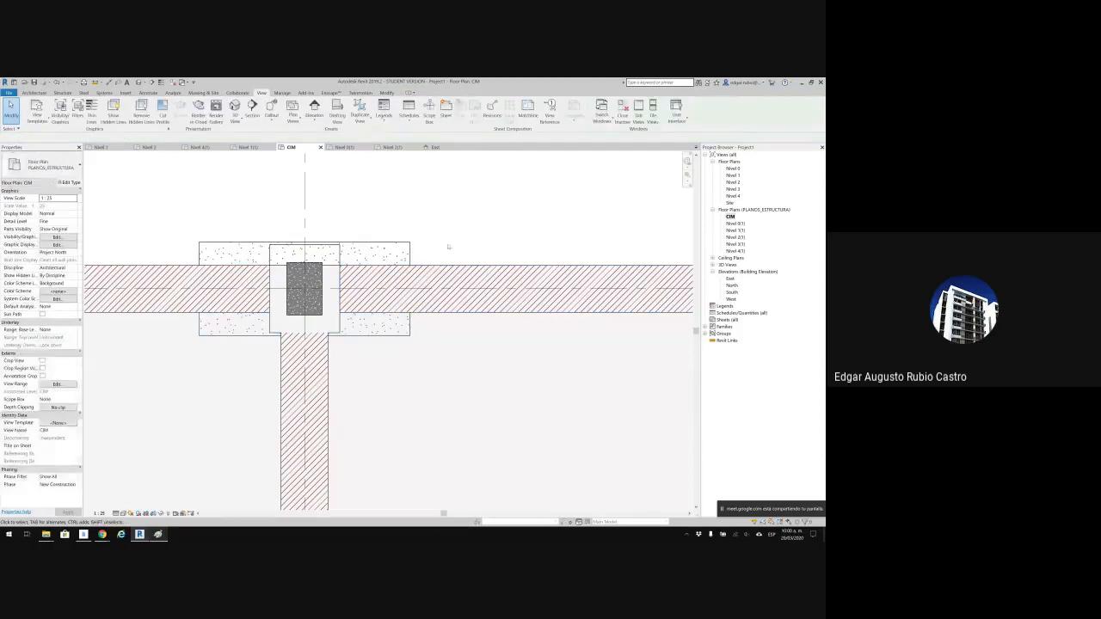
scroll(454, 261, down, 3)
scroll(367, 252, up, 2)
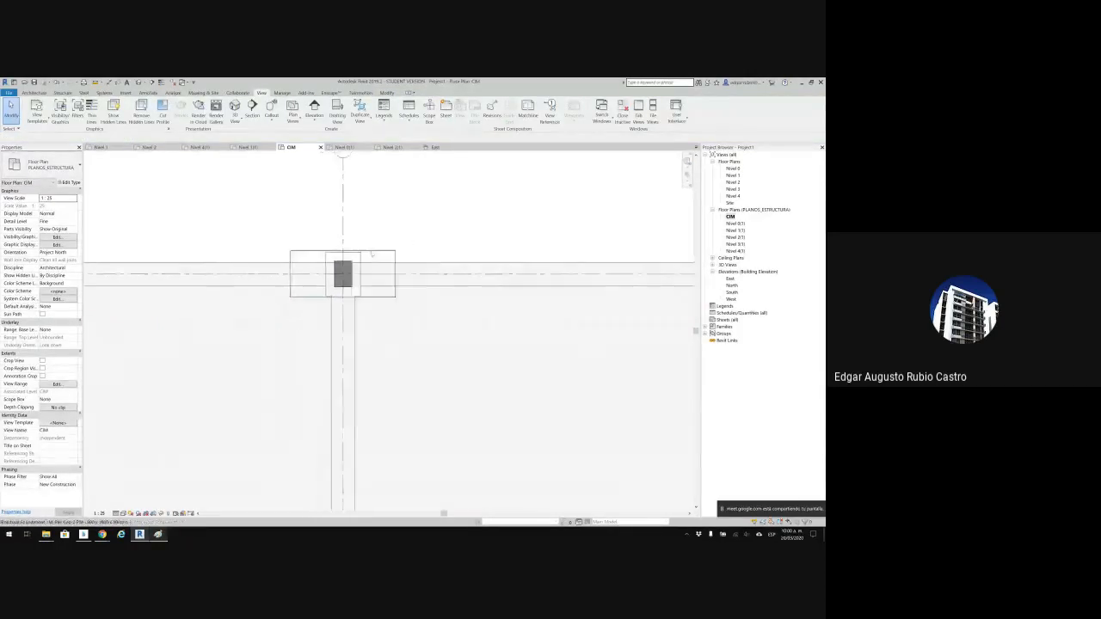
scroll(353, 291, up, 2)
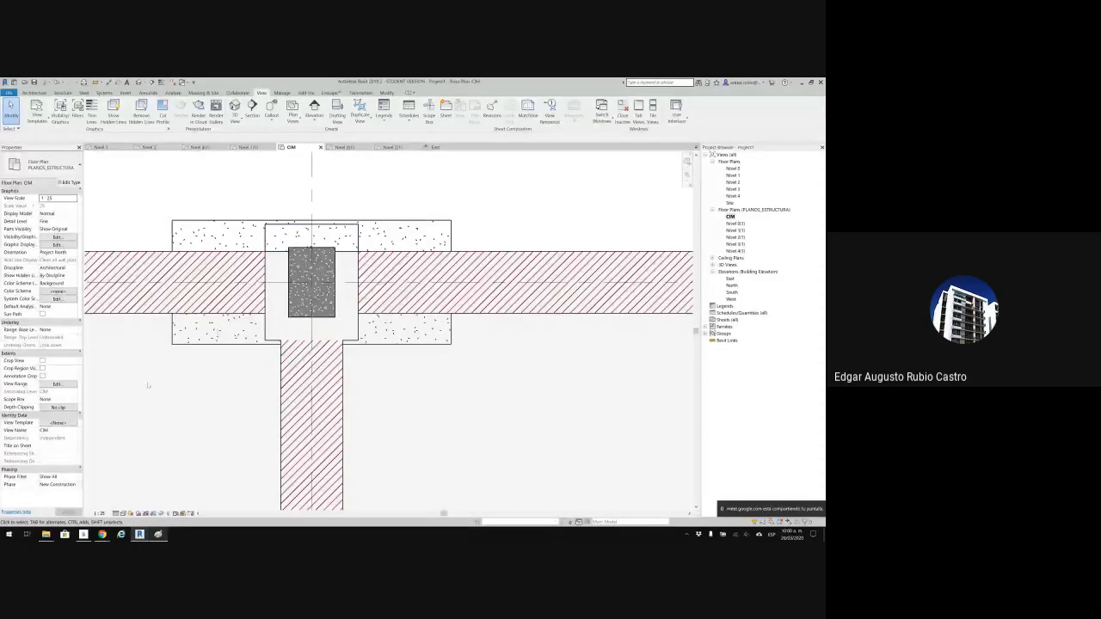
Set both the bottom and the view depth level of the CIM plan's view range to Unlimited.
click(57, 384)
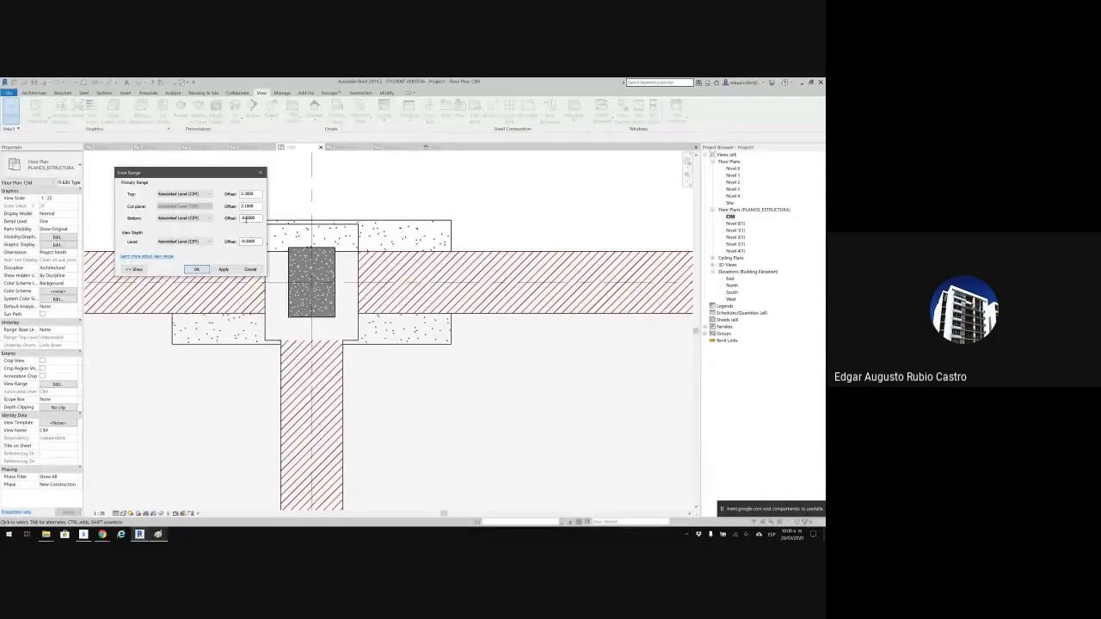
double_click(245, 218)
mouse_move(258, 218)
mouse_down()
mouse_move(239, 218)
mouse_move(261, 239)
mouse_up()
click(209, 217)
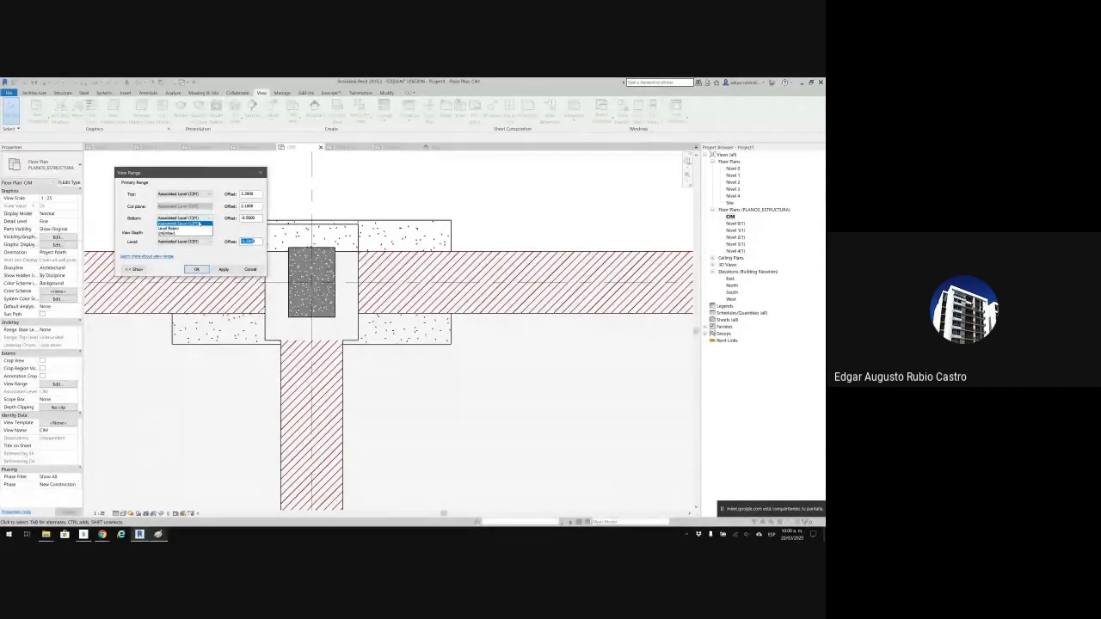
click(183, 235)
click(183, 242)
click(183, 248)
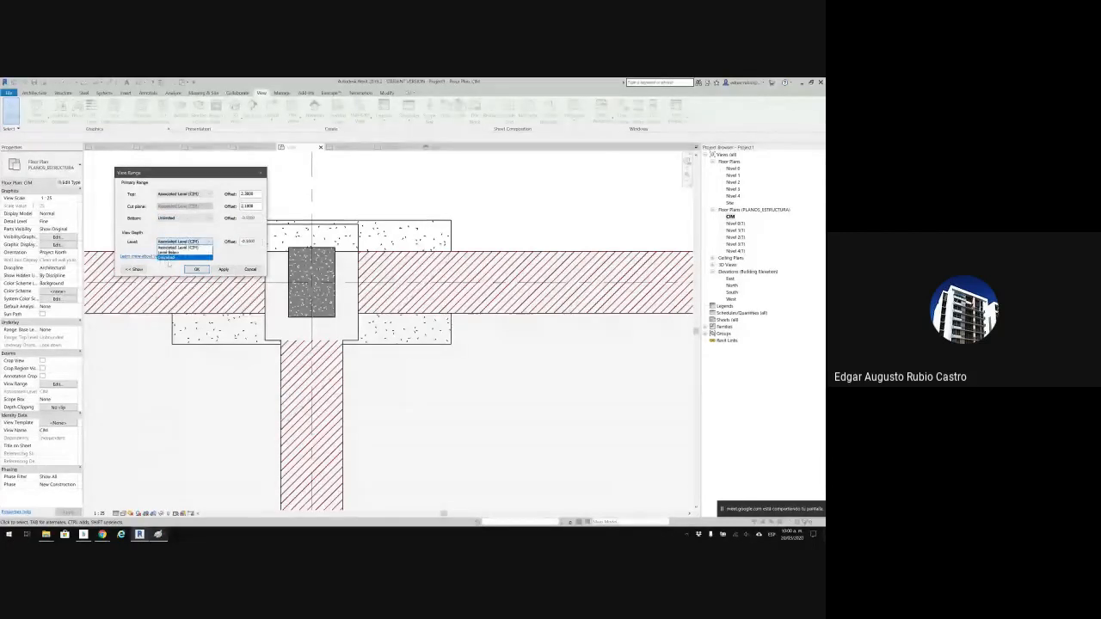
click(196, 269)
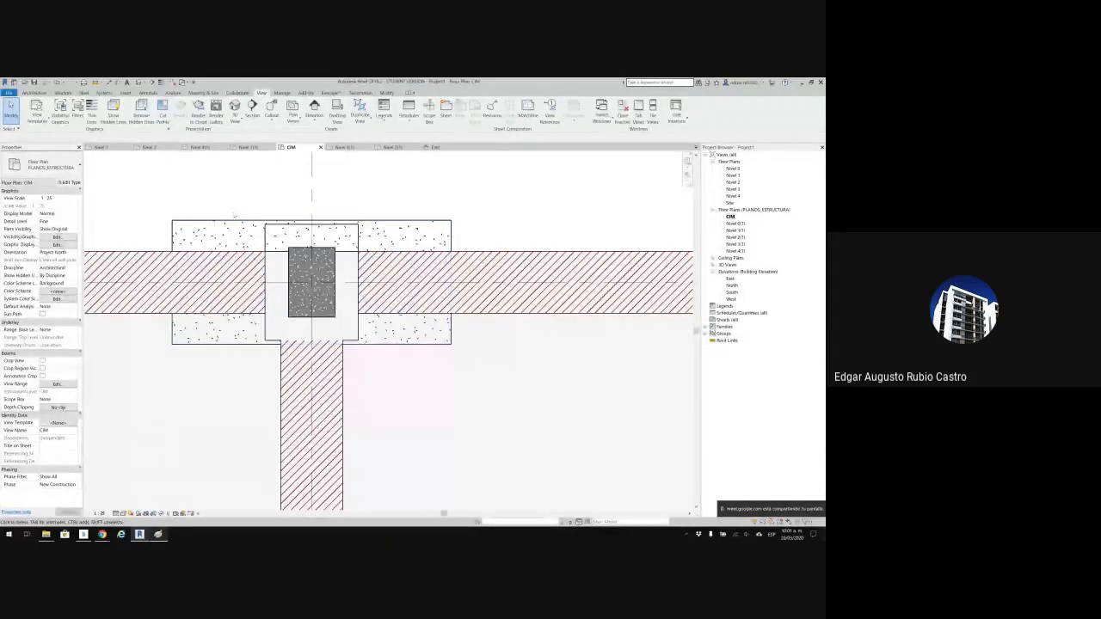
Override the structural framing category's graphics in the CIM plan with increased surface transparency, starting from a foundation beam.
scroll(383, 192, down, 1)
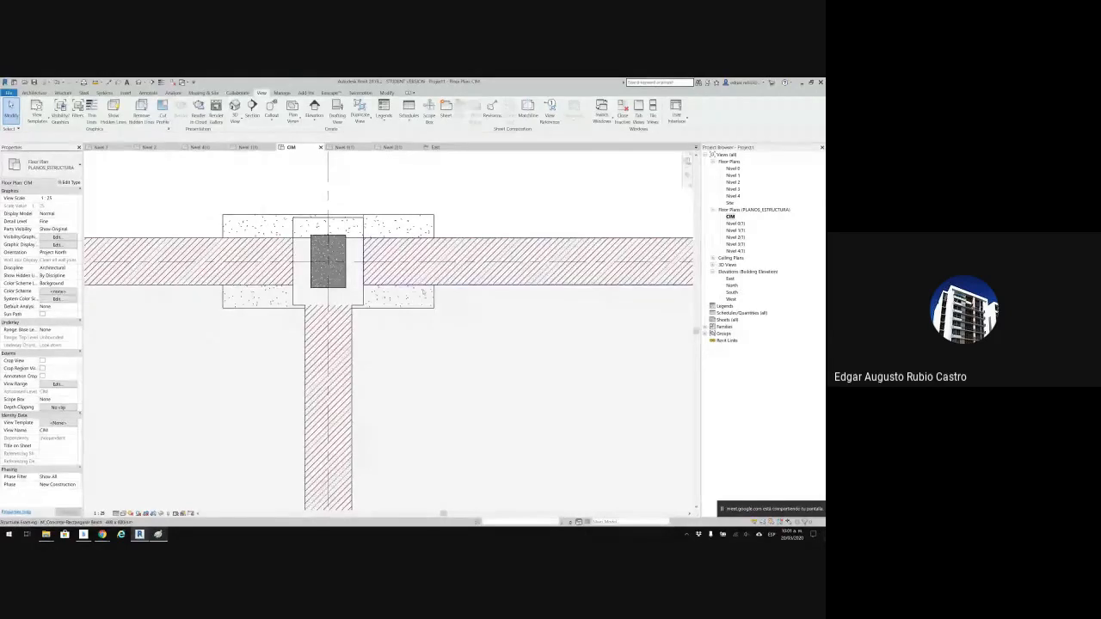
click(525, 277)
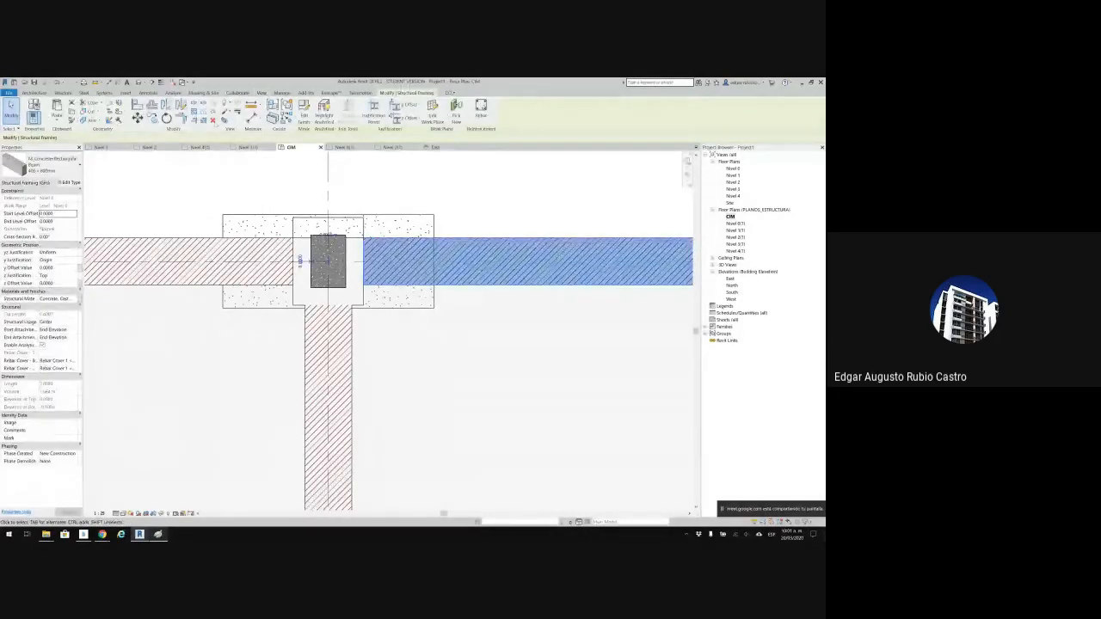
click(226, 112)
click(200, 133)
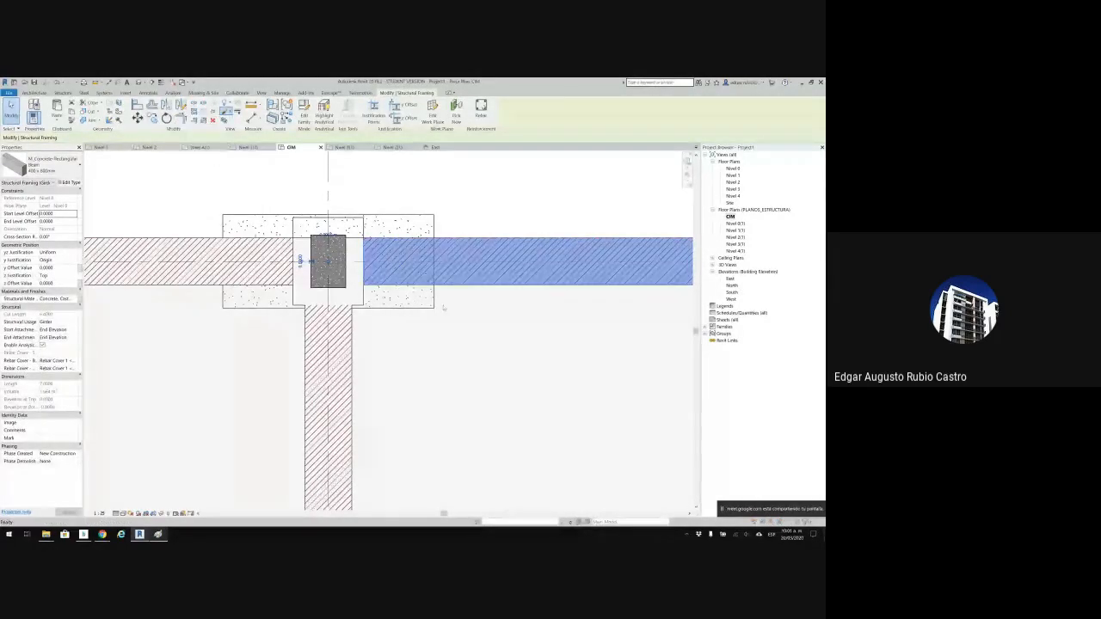
drag(281, 286, 321, 291)
click(292, 403)
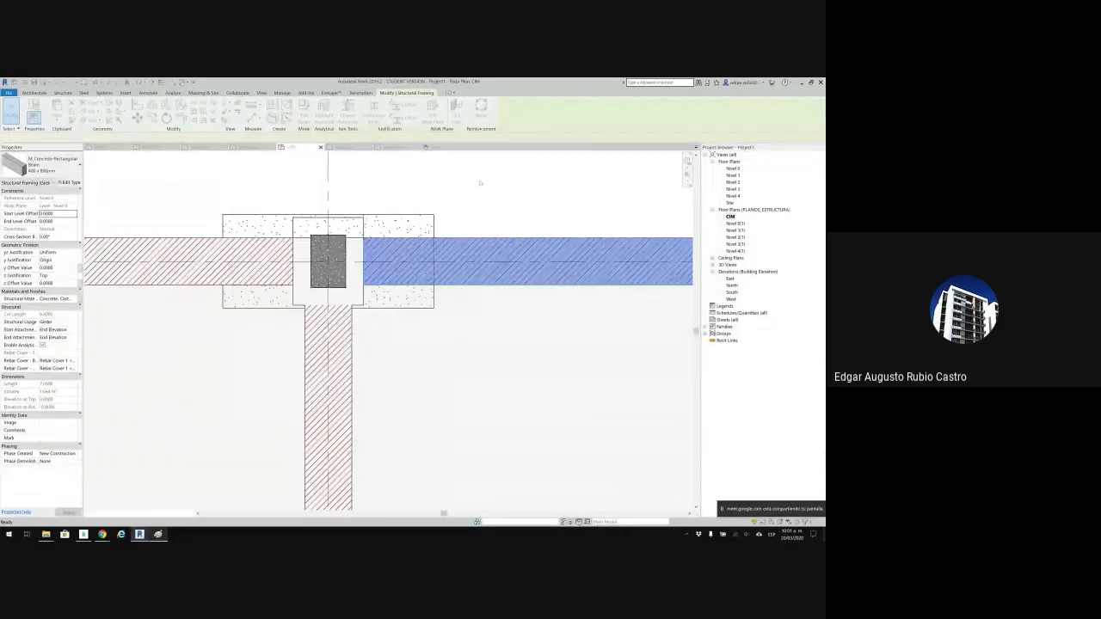
Override the structural foundations category's graphics in the CIM plan with a surface transparency of about 80, starting from the pile cap.
click(480, 184)
click(432, 220)
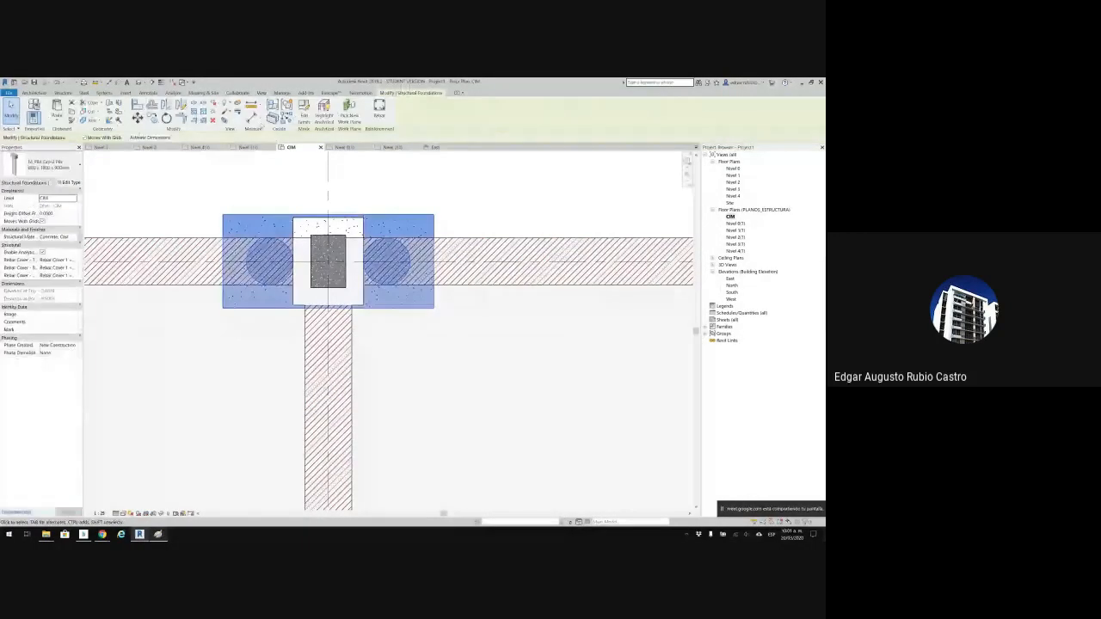
click(226, 111)
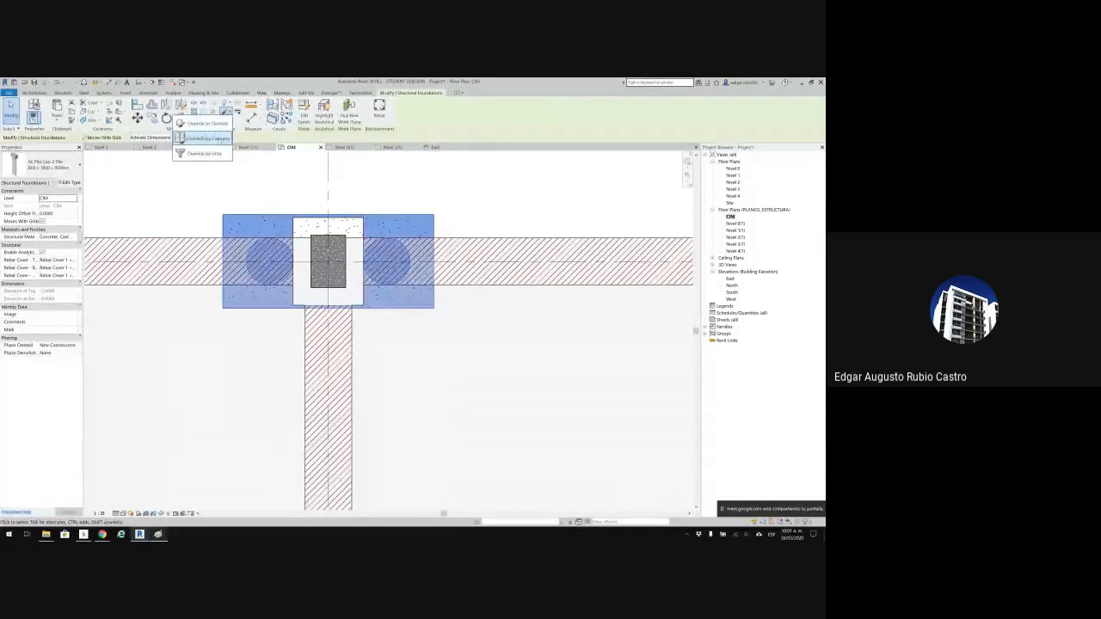
click(221, 140)
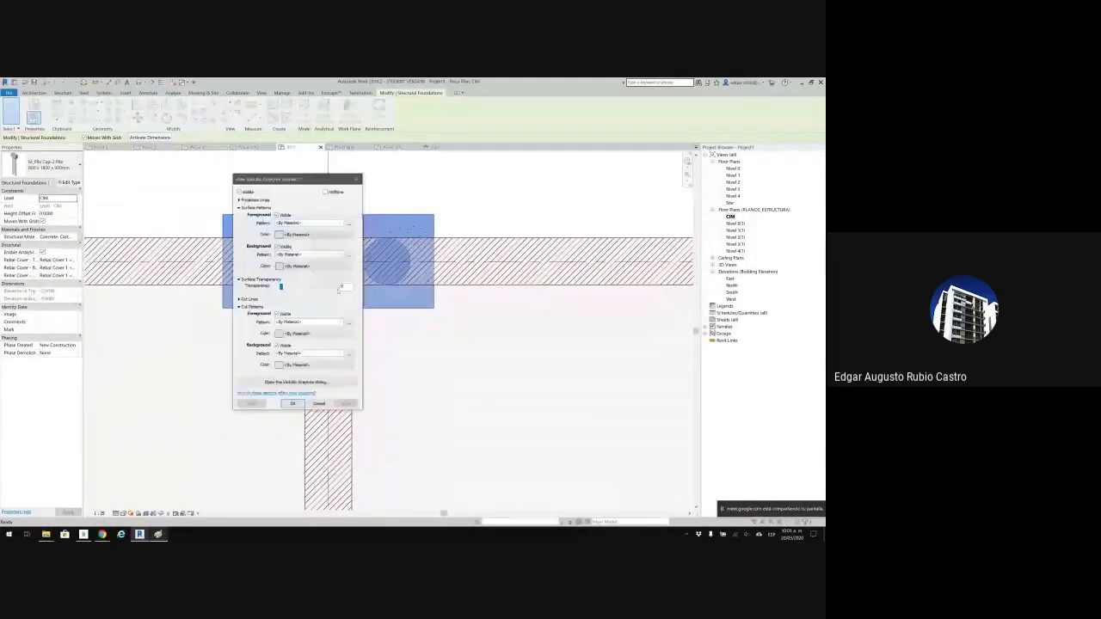
drag(281, 287, 326, 288)
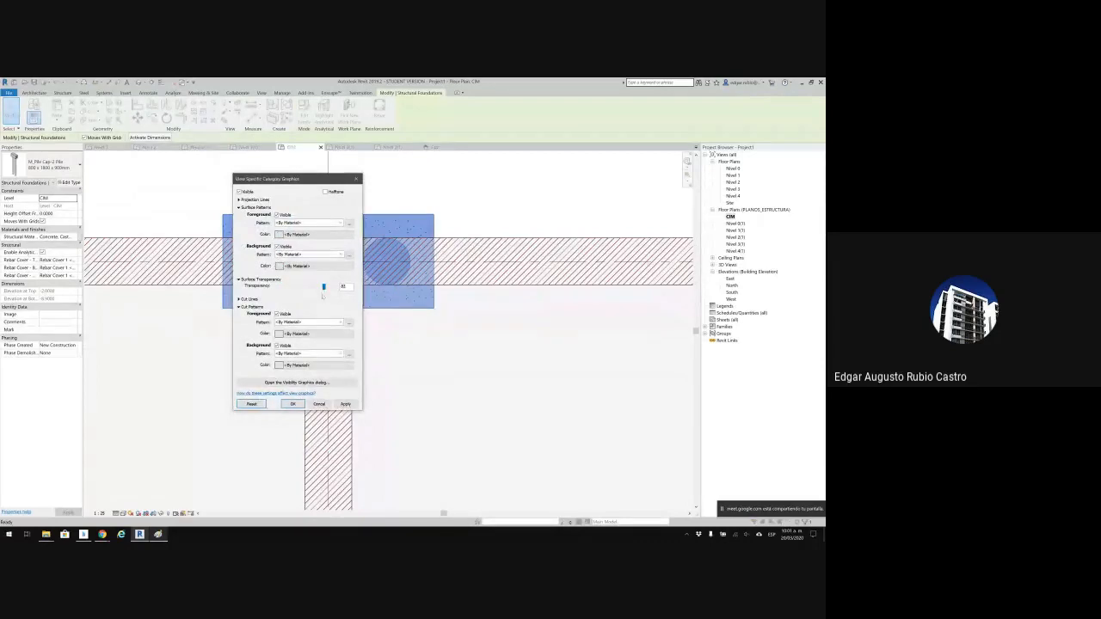
click(292, 403)
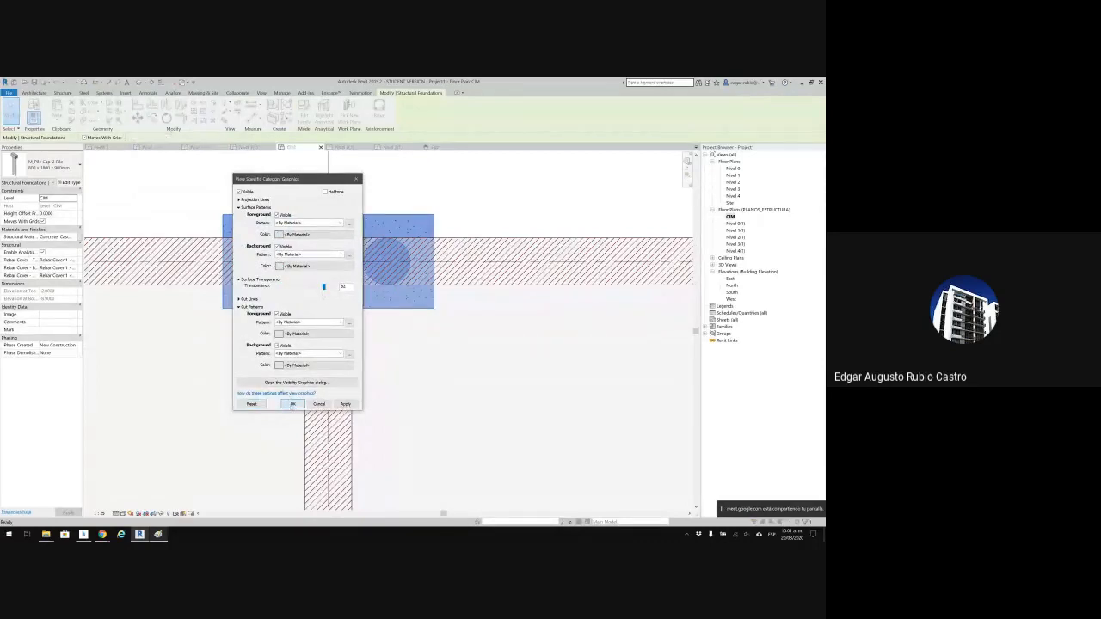
Override the structural foundations category's foreground surface pattern in the CIM plan with a light grey solid fill, starting from the pile cap.
click(462, 192)
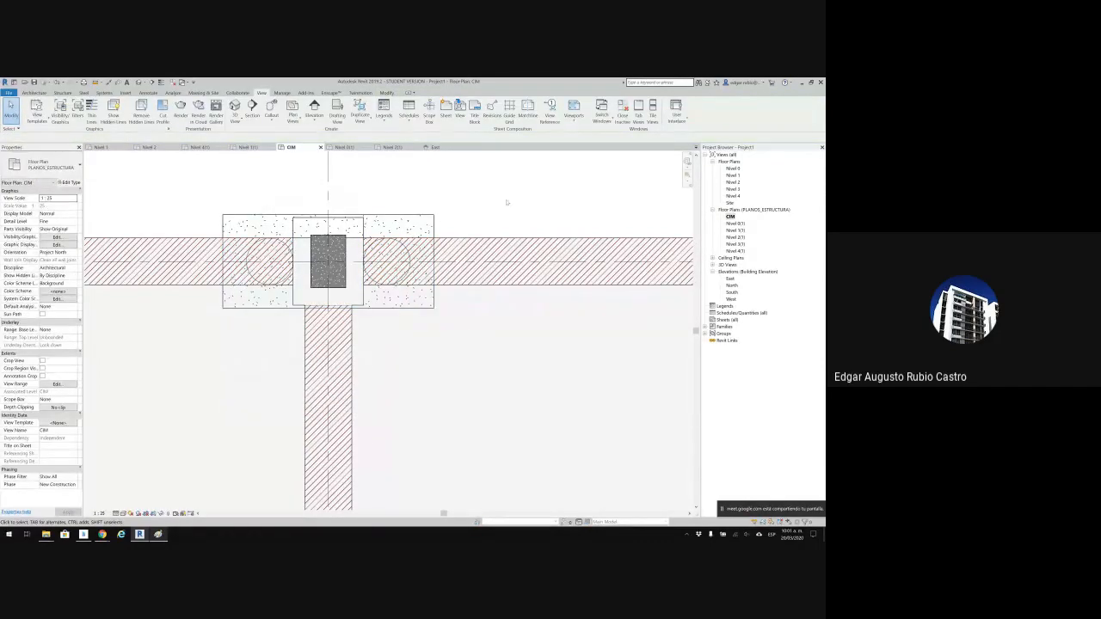
scroll(506, 202, up, 3)
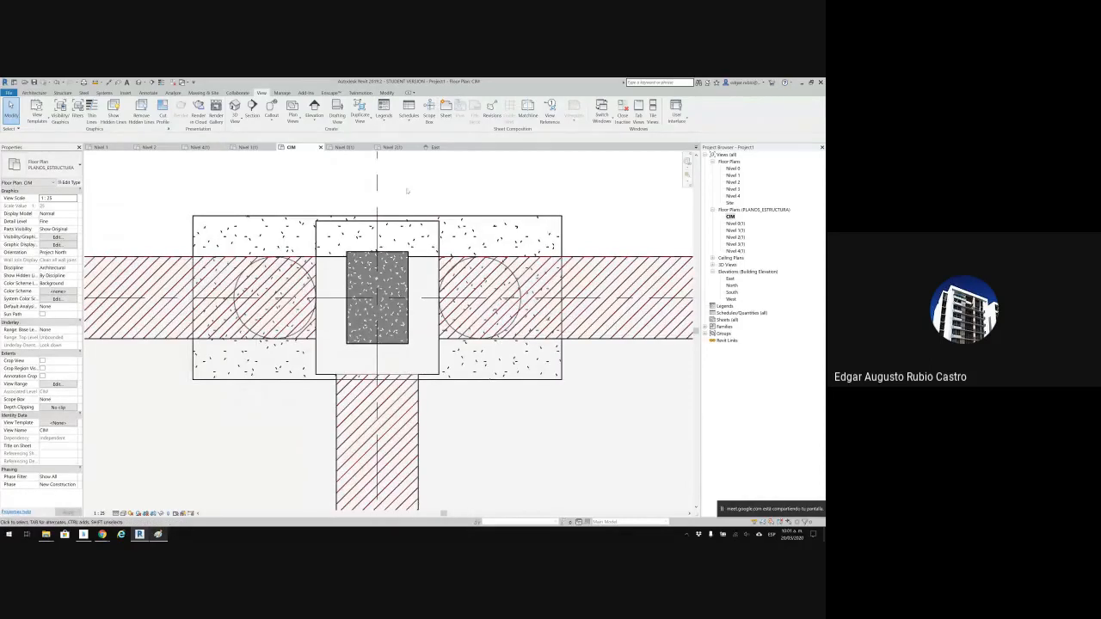
click(303, 217)
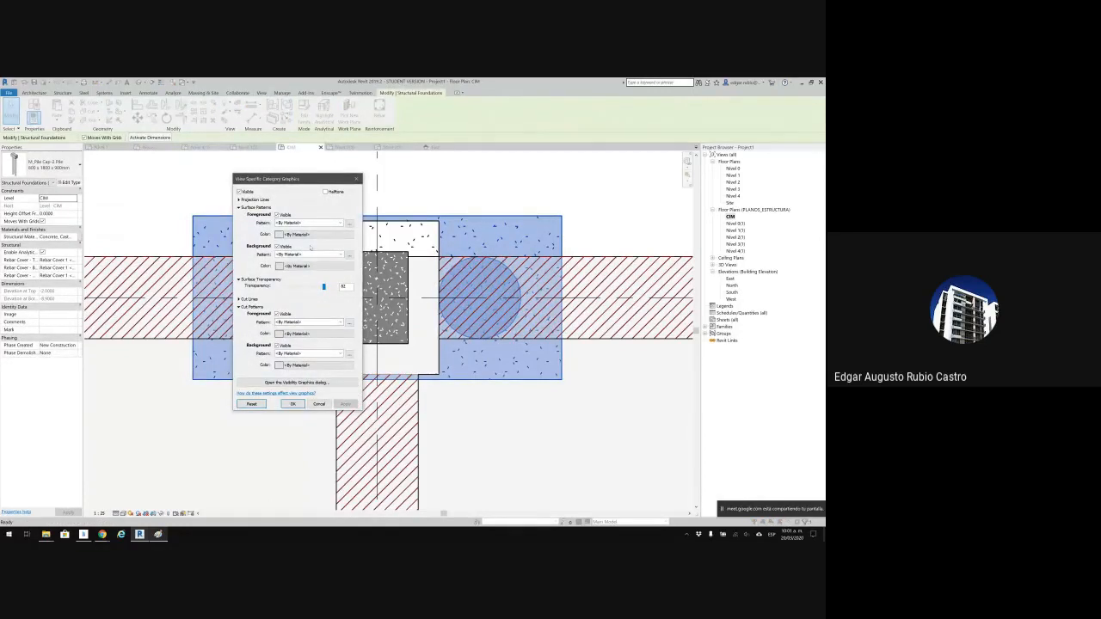
click(325, 223)
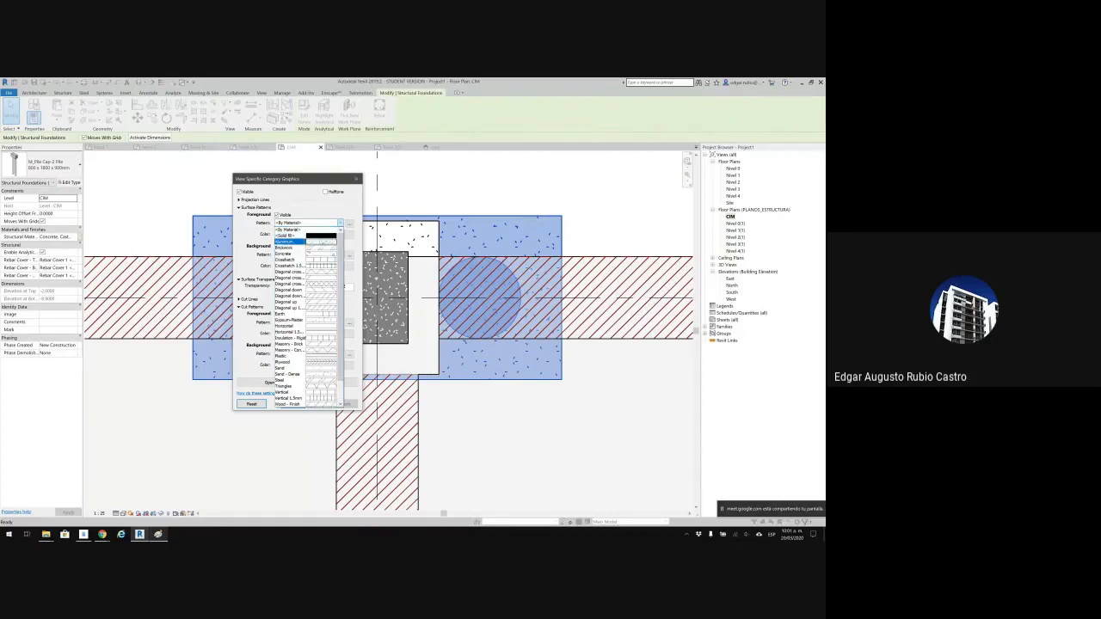
click(315, 235)
click(308, 234)
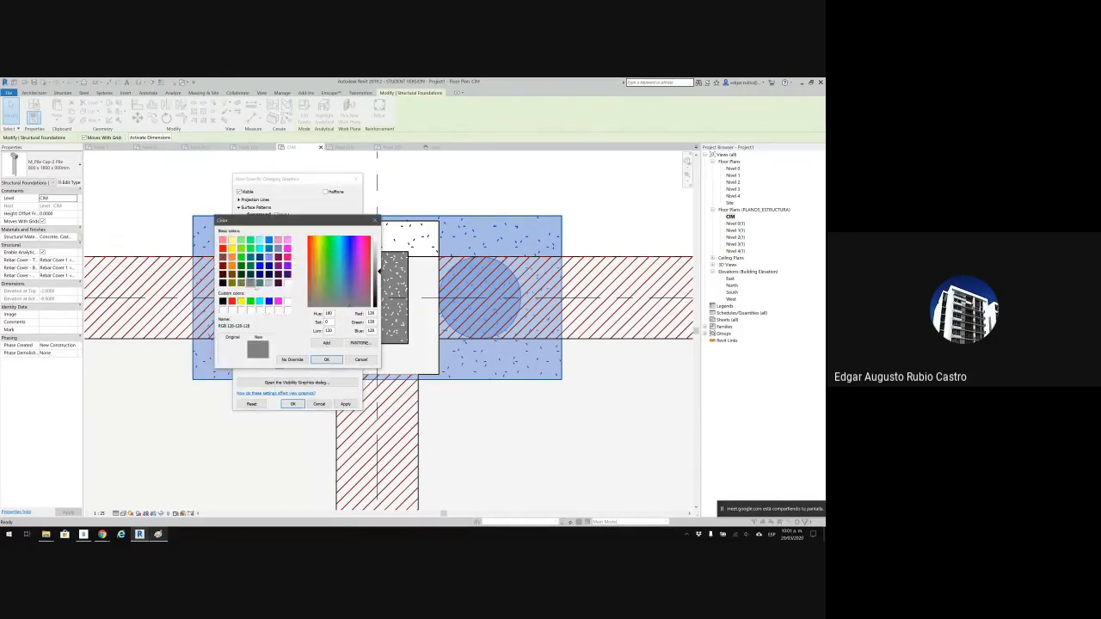
click(269, 284)
drag(379, 254, 379, 257)
click(327, 359)
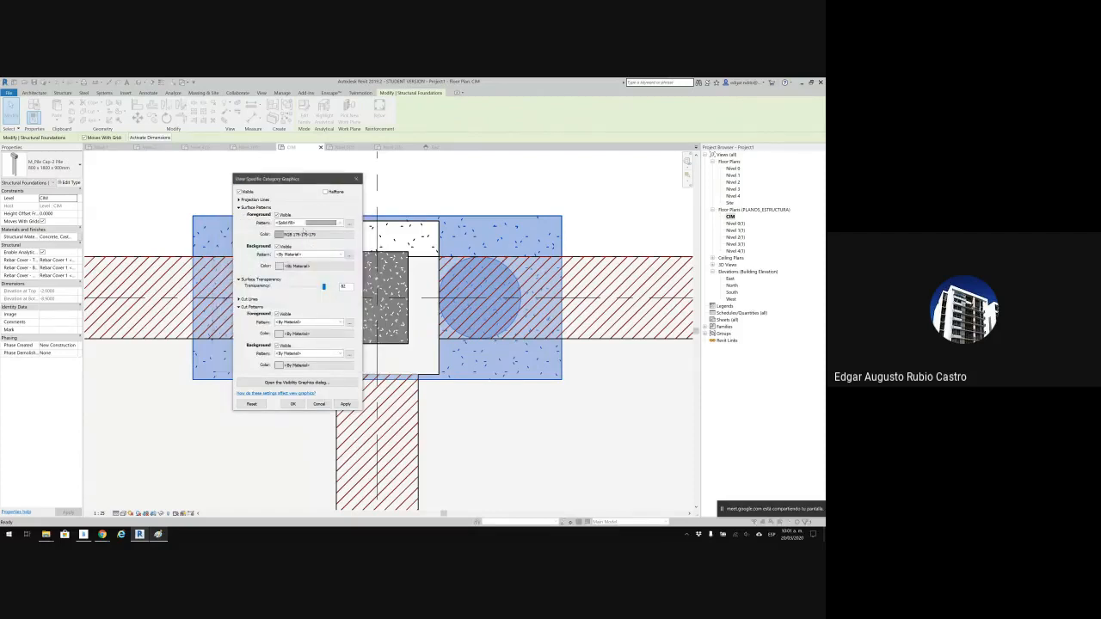
Set the structural foundations' projection lines to the Overhead pattern in dark blue RGB 000-000-128 and apply the category override.
click(240, 199)
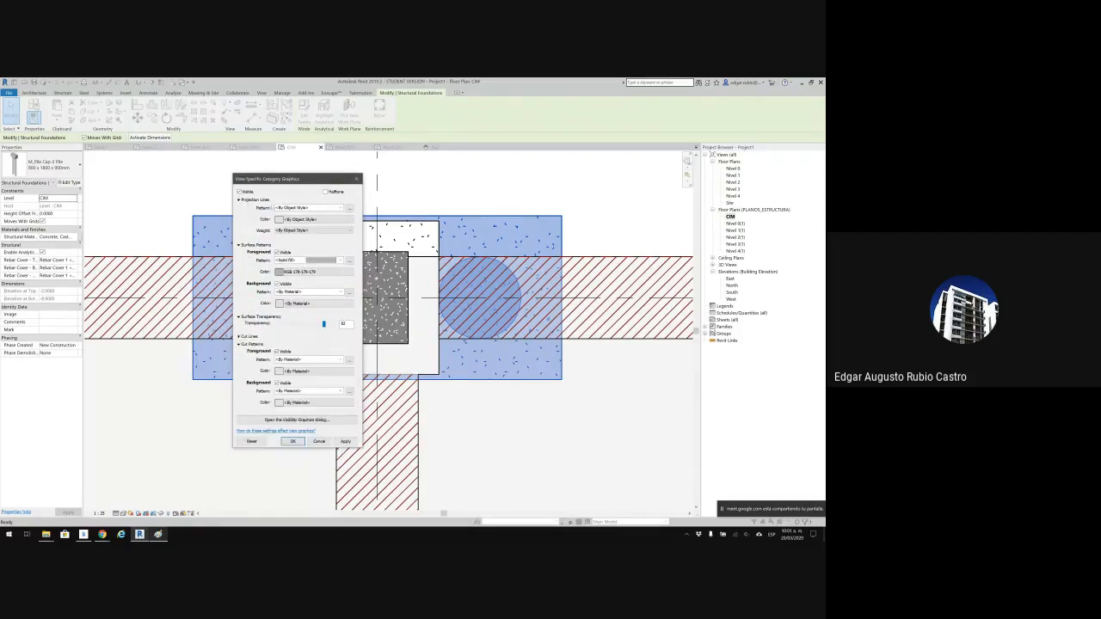
click(310, 208)
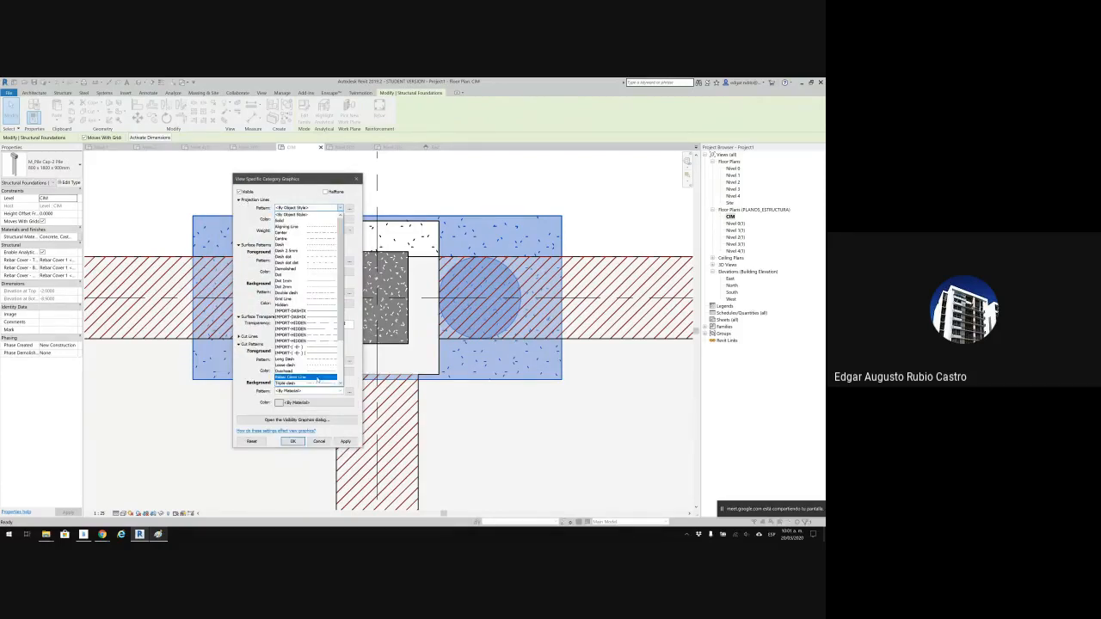
click(297, 372)
click(295, 220)
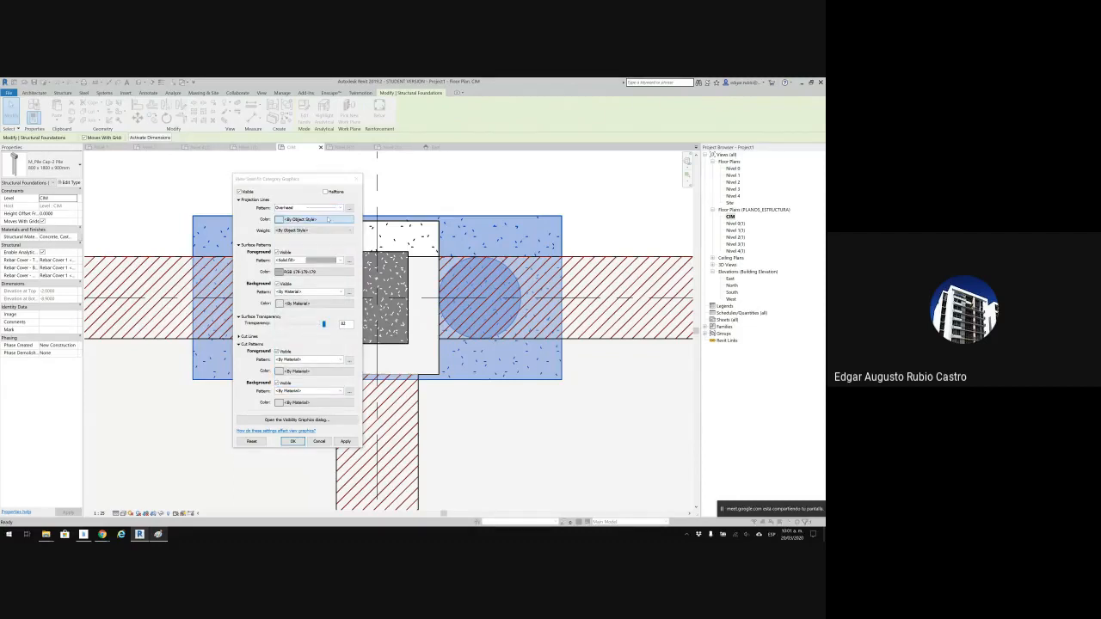
click(260, 293)
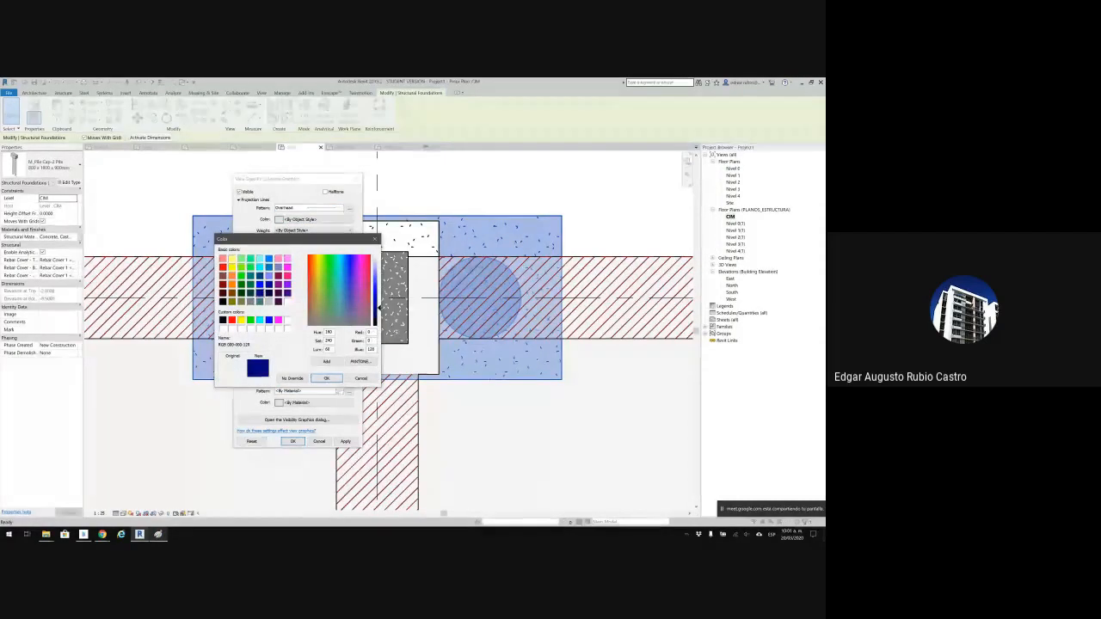
click(325, 379)
click(292, 441)
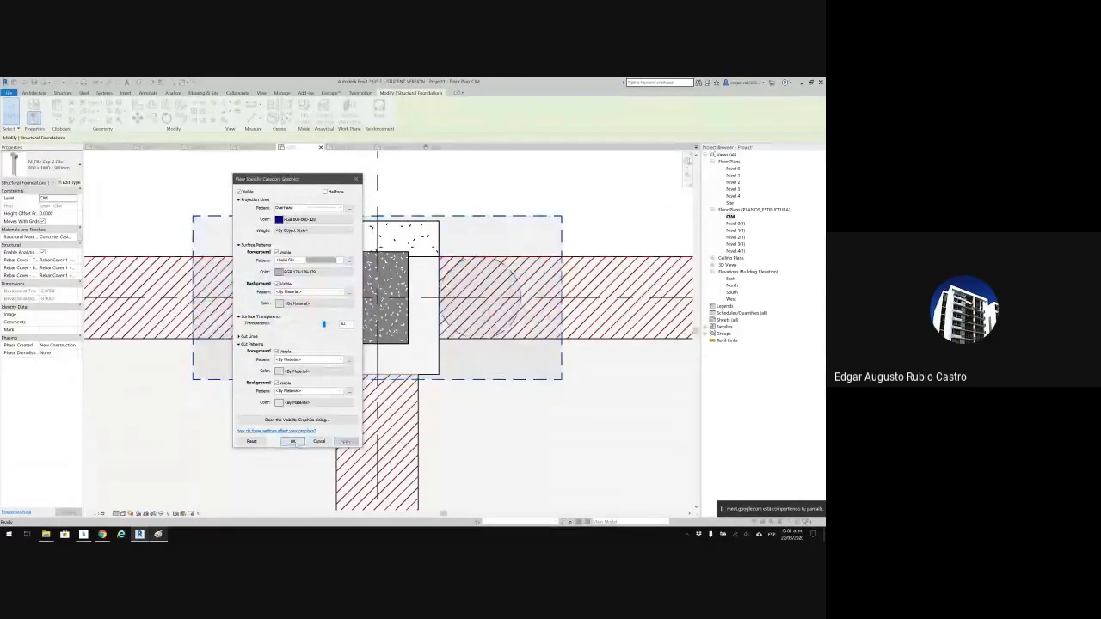
click(525, 180)
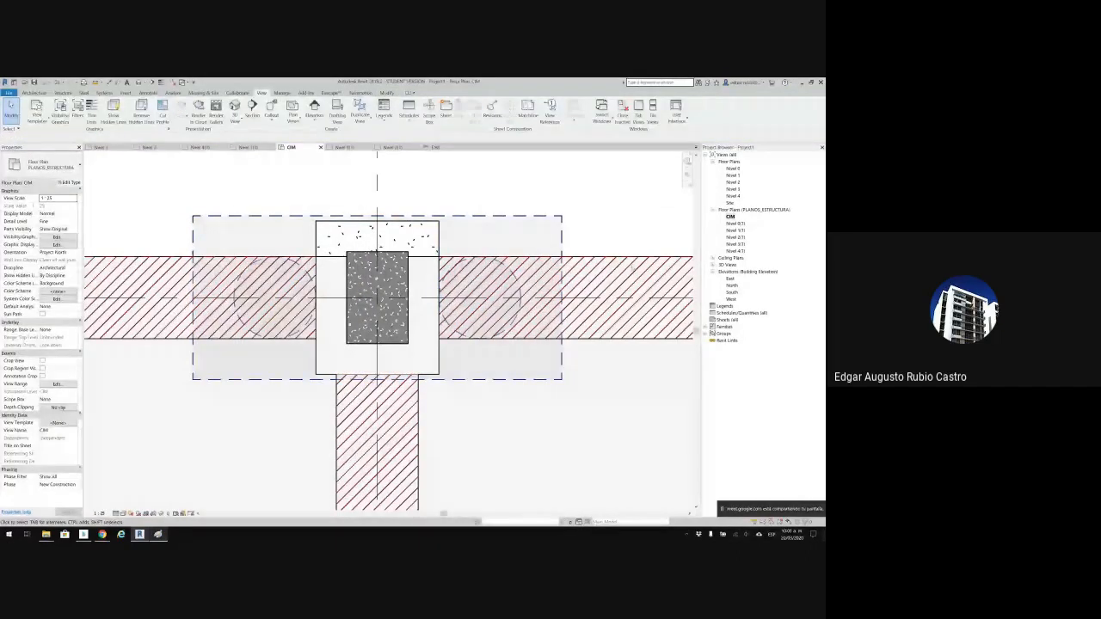
Review the overall appearance of the CIM plan and compare it with the structural plans Nivel 0(1) through Nivel 4(1).
scroll(608, 250, down, 8)
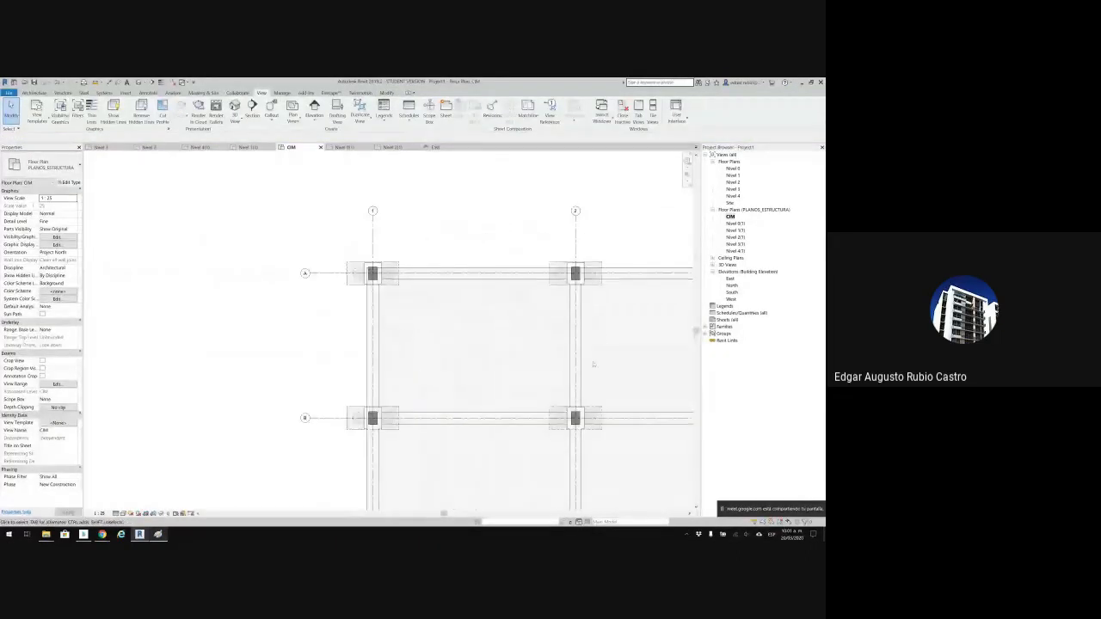
middle_drag(402, 286, 397, 282)
middle_drag(530, 332, 435, 341)
scroll(588, 343, down, 1)
scroll(510, 349, down, 1)
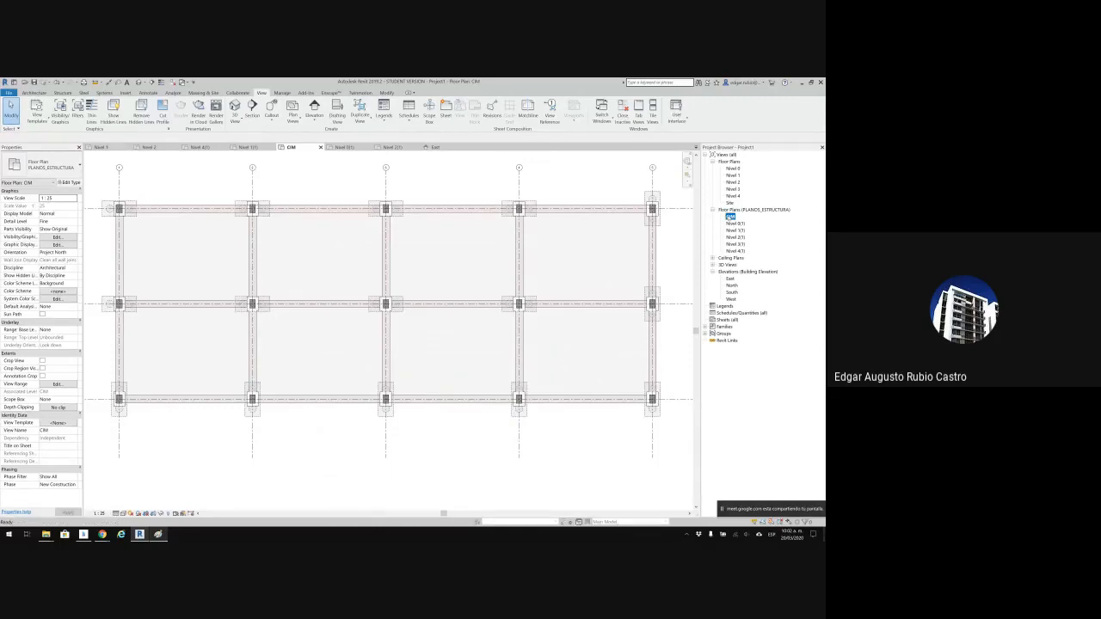
double_click(735, 223)
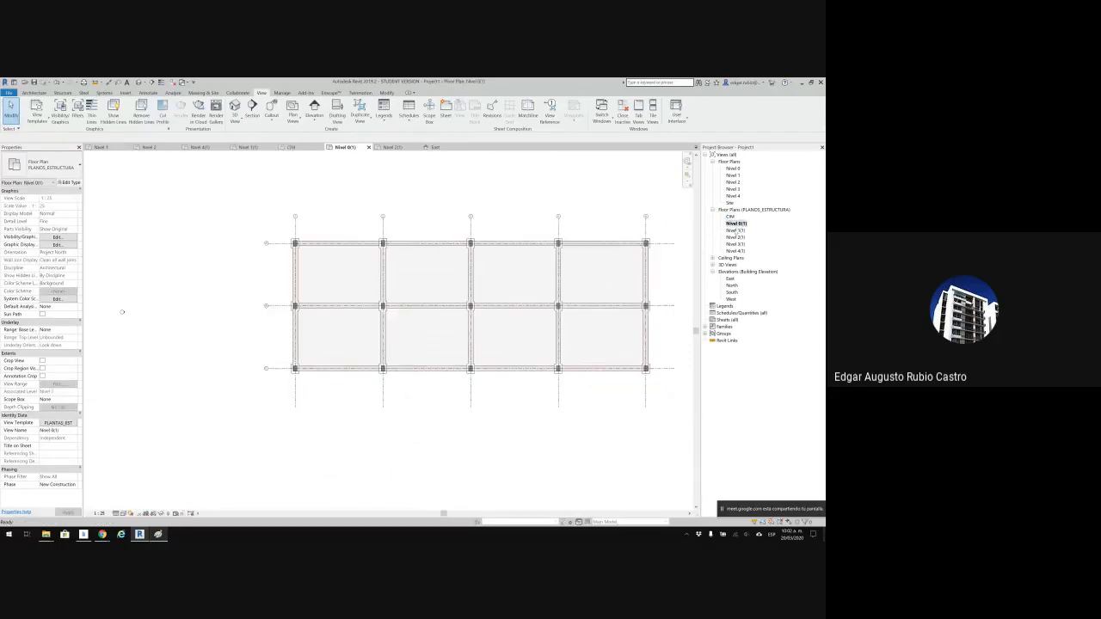
double_click(735, 230)
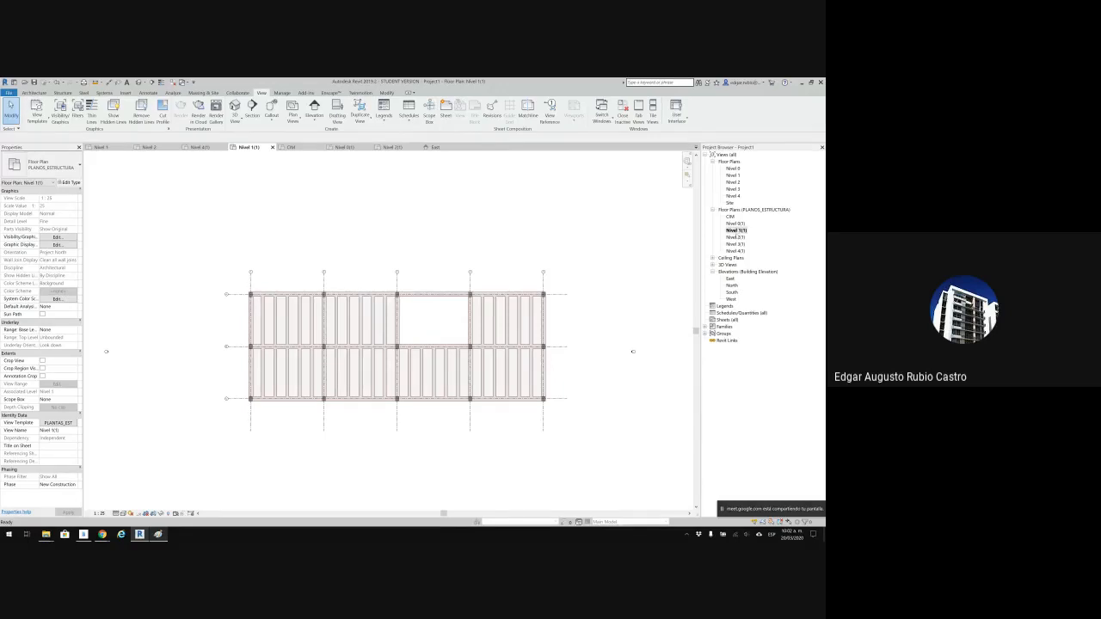
double_click(735, 237)
click(736, 244)
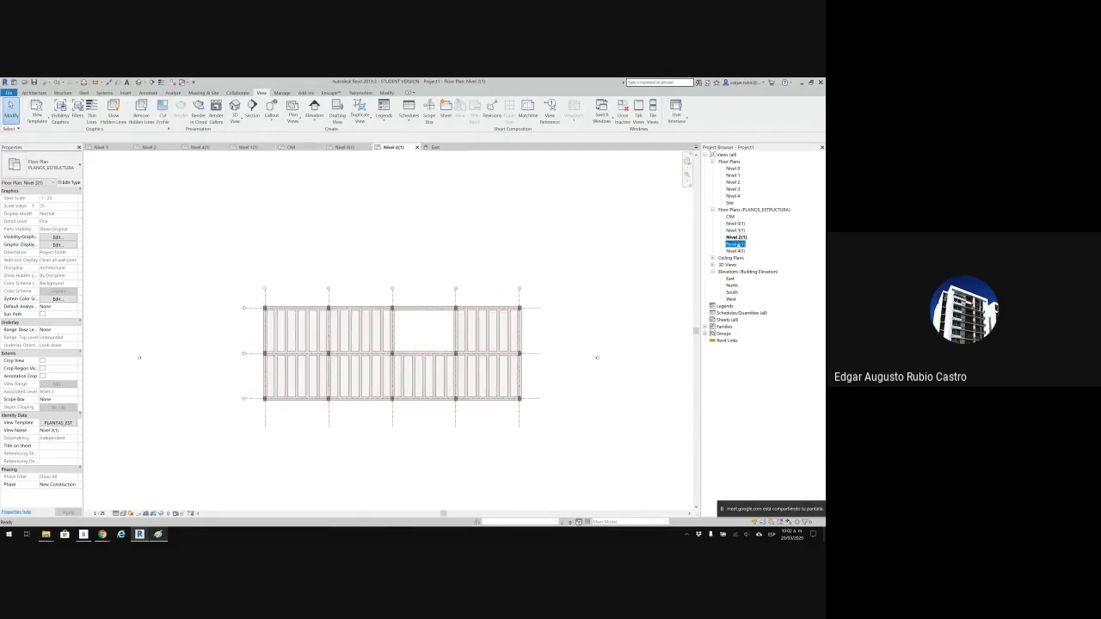
double_click(737, 245)
double_click(738, 251)
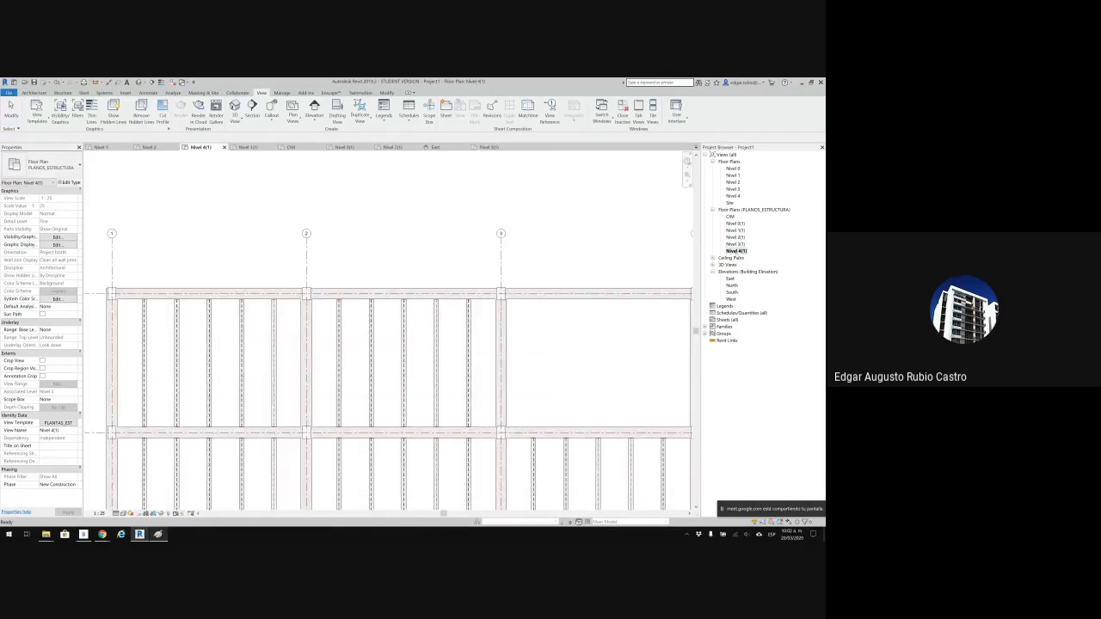
scroll(477, 322, down, 2)
scroll(479, 317, down, 3)
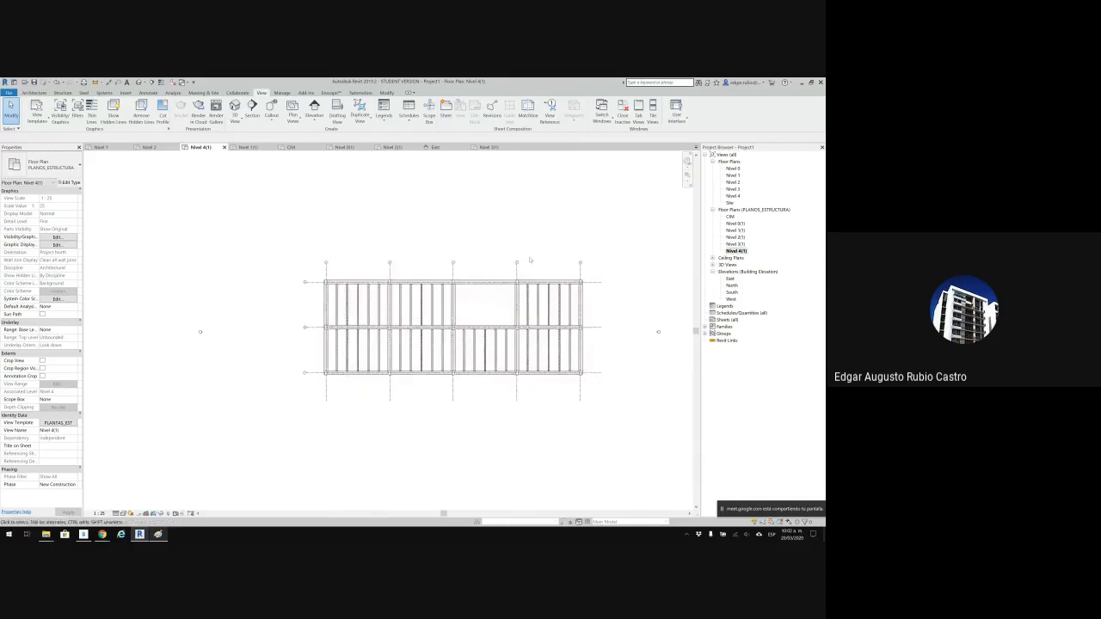
scroll(531, 260, up, 3)
middle_drag(505, 294, 526, 252)
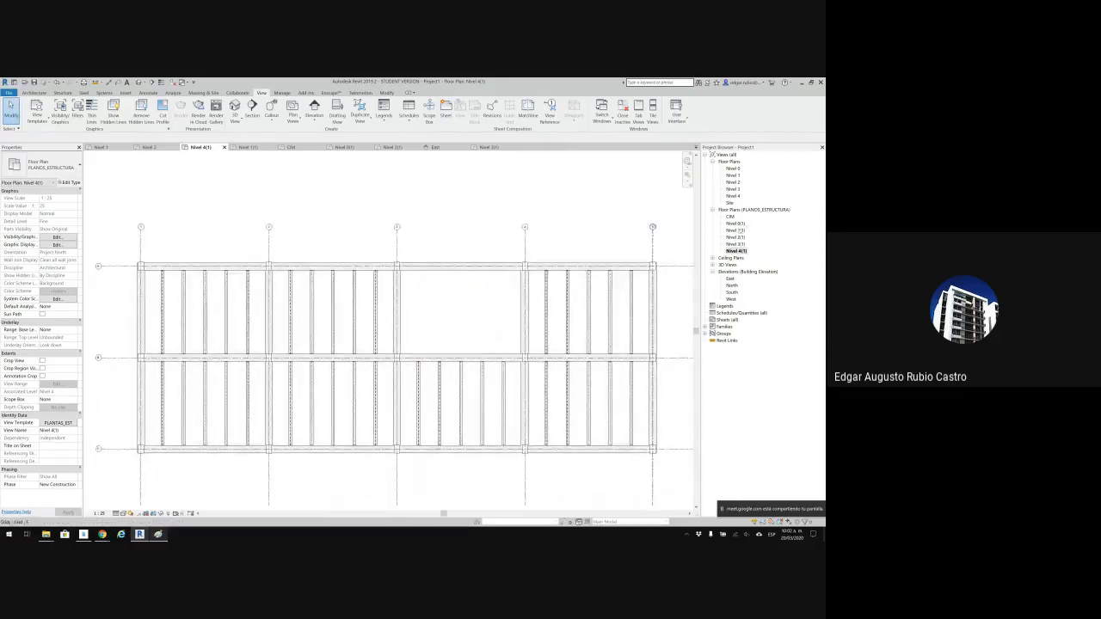
In the Nivel 1(1) structural plan, dimension the spacing between grids 1 to 5 and the overall building length above the upper beam.
double_click(738, 230)
scroll(486, 256, up, 2)
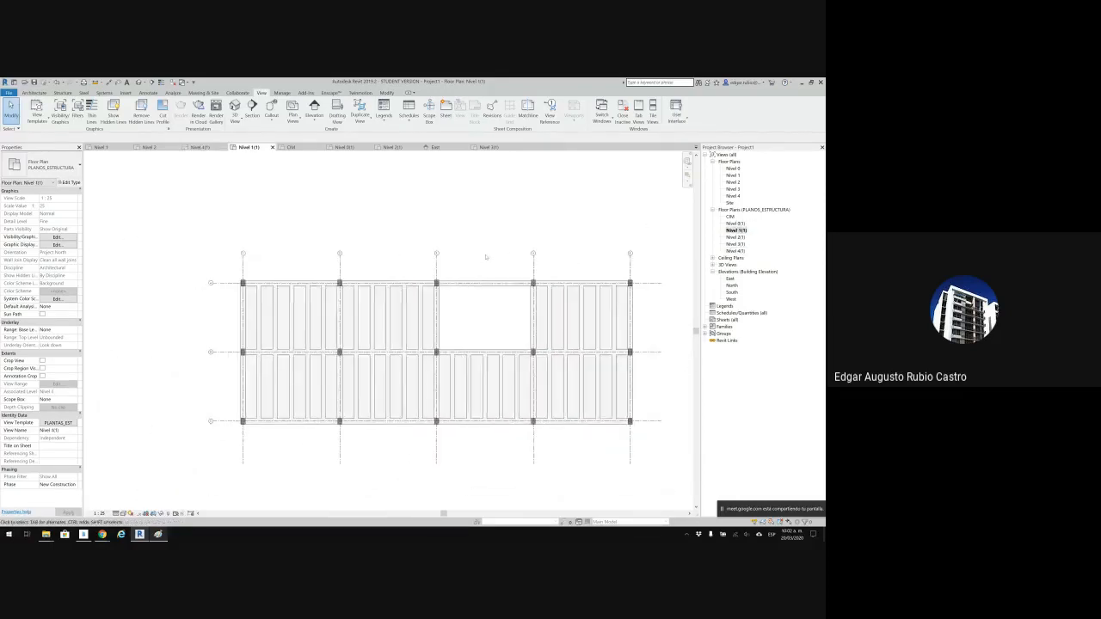
scroll(356, 255, up, 1)
middle_drag(356, 255, 355, 242)
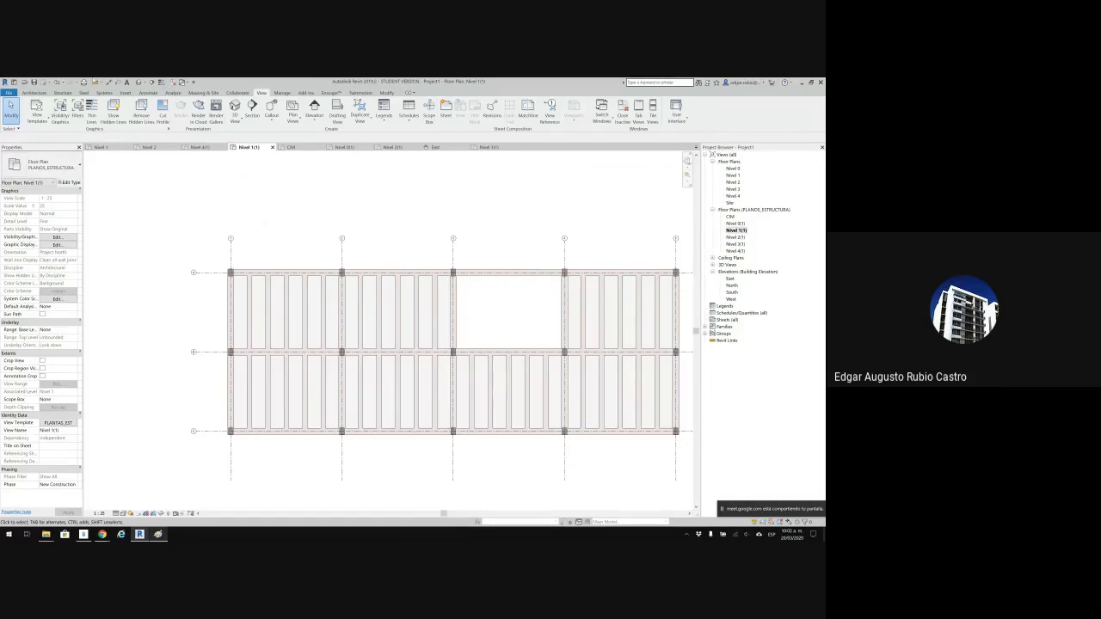
key(d)
key(i)
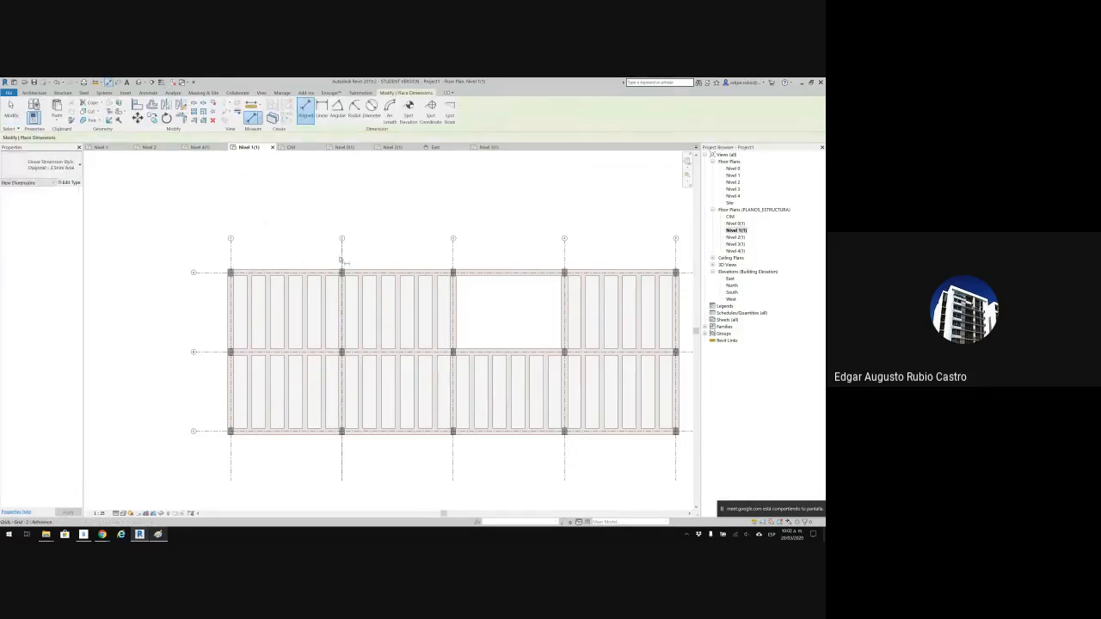
click(341, 259)
click(231, 256)
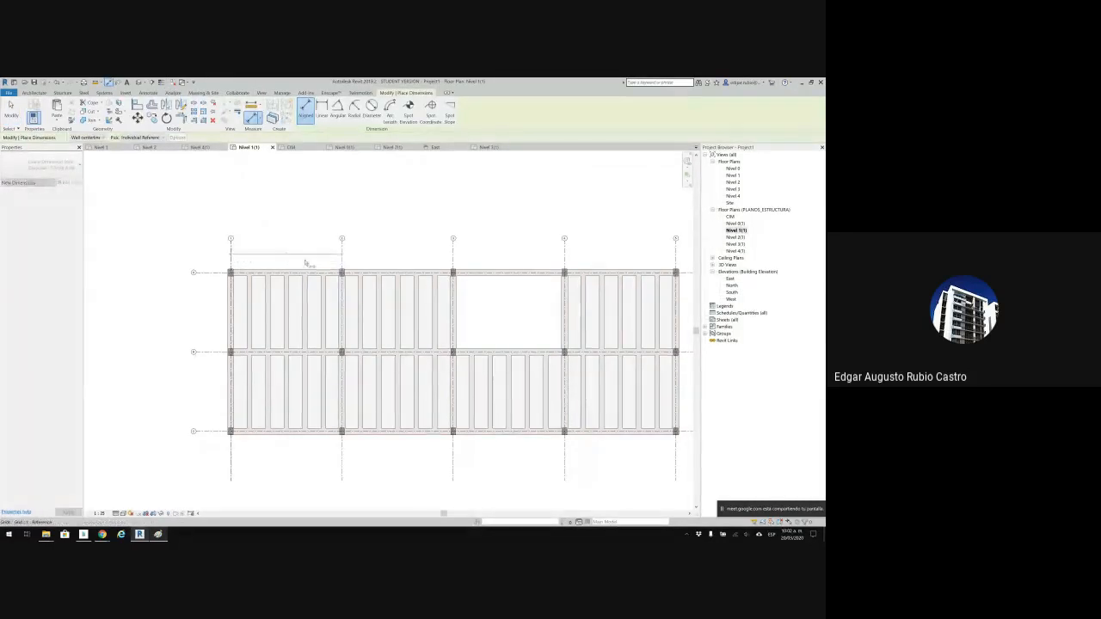
click(454, 260)
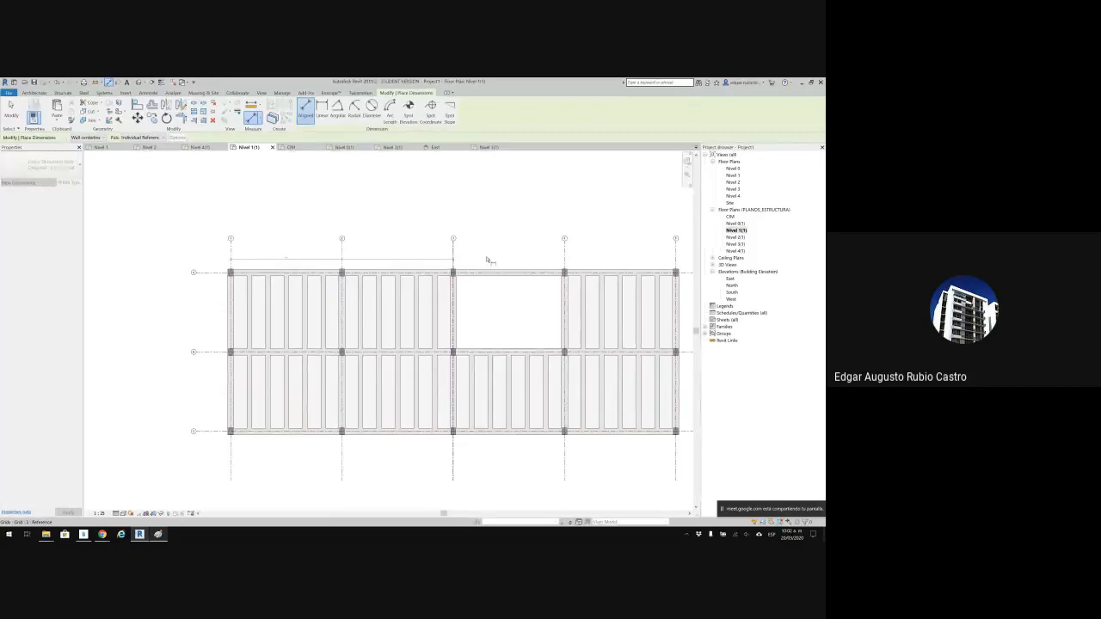
click(565, 263)
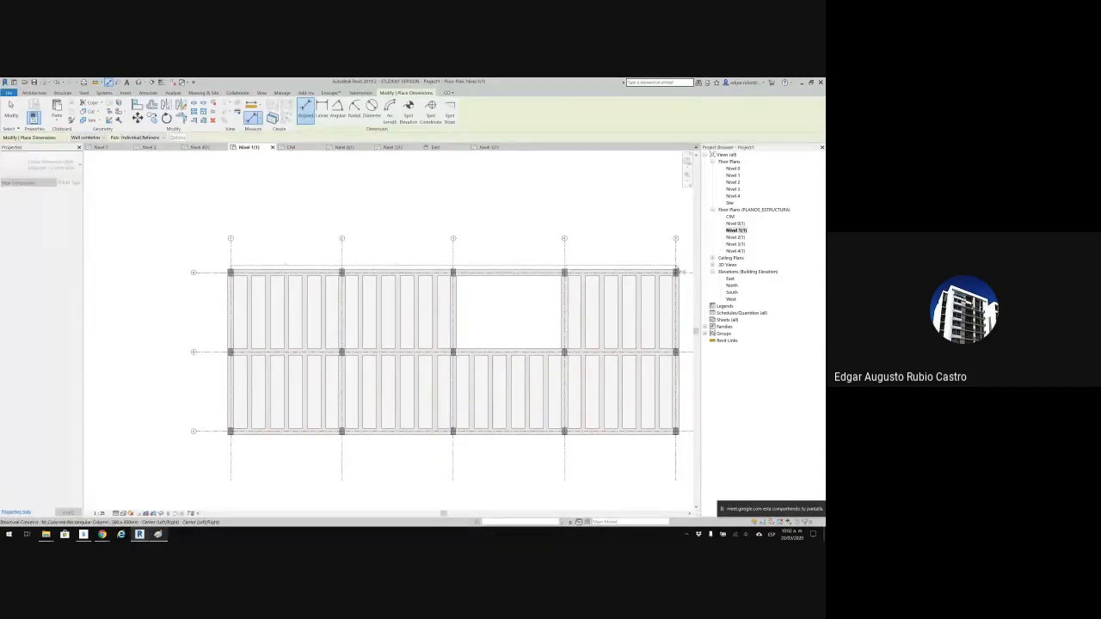
click(676, 271)
click(662, 263)
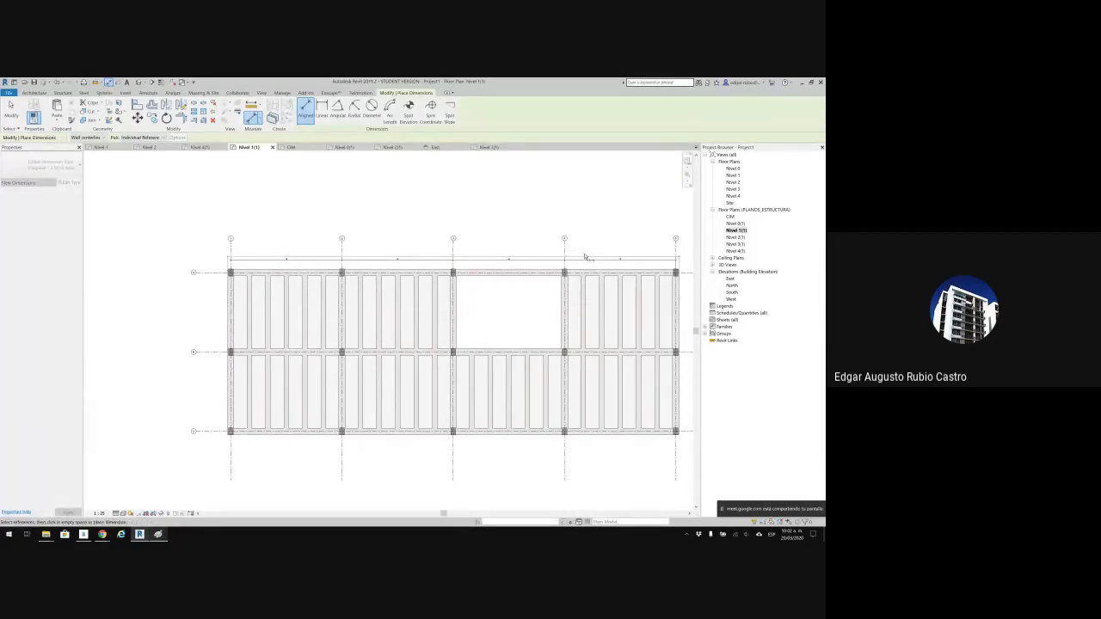
Add an aligned dimension chain from grid 2 through the five joist centrelines to grid 3, placed just above the upper beam.
scroll(351, 267, up, 3)
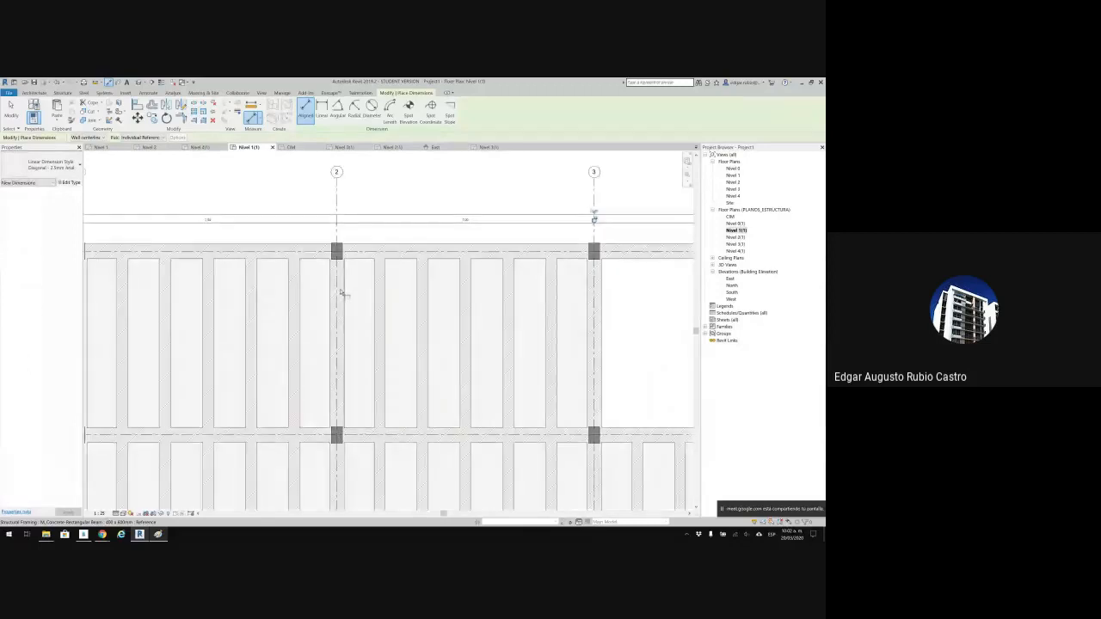
click(380, 291)
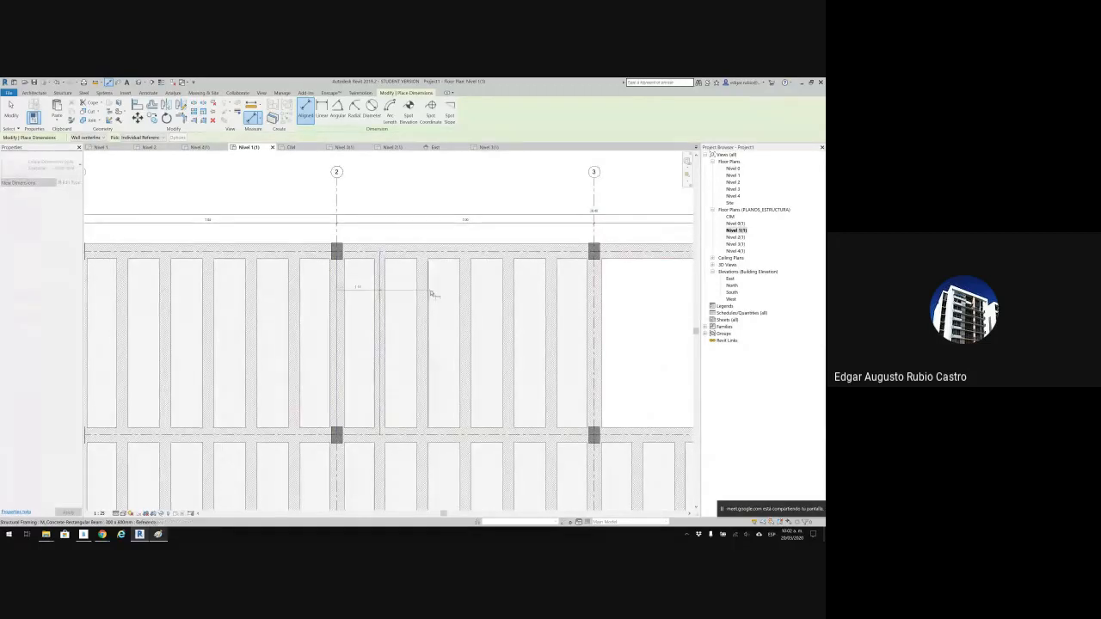
click(422, 292)
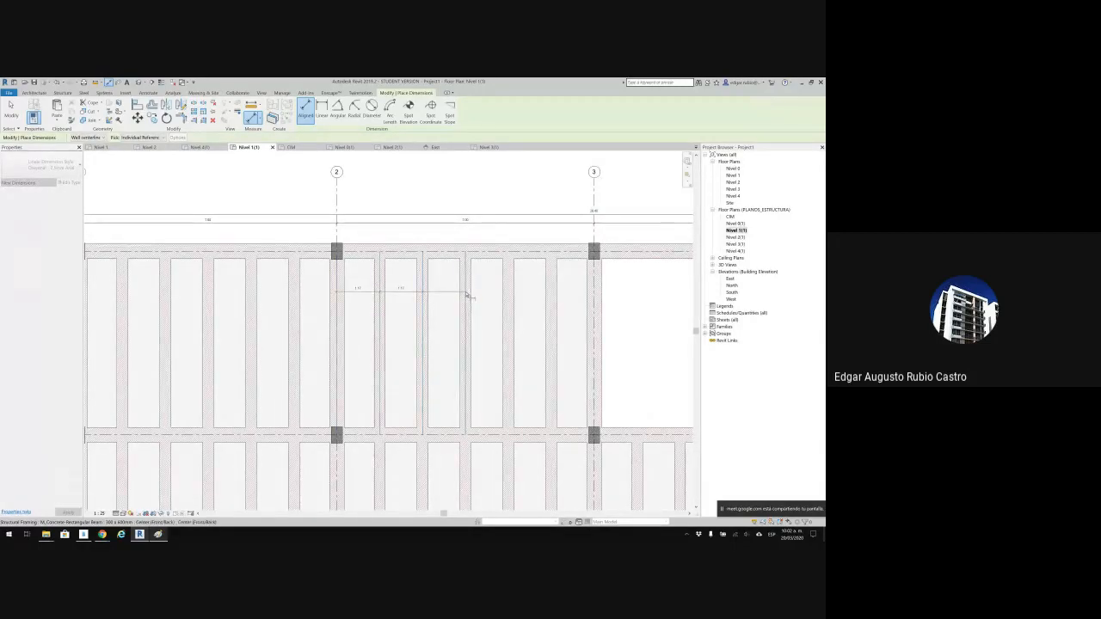
click(468, 294)
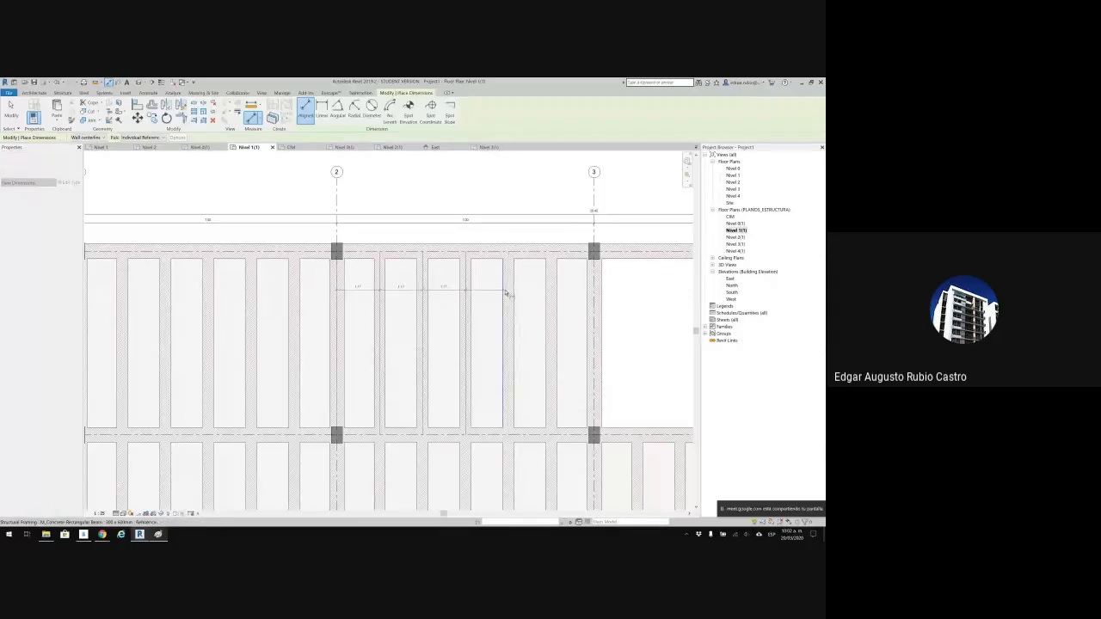
click(508, 294)
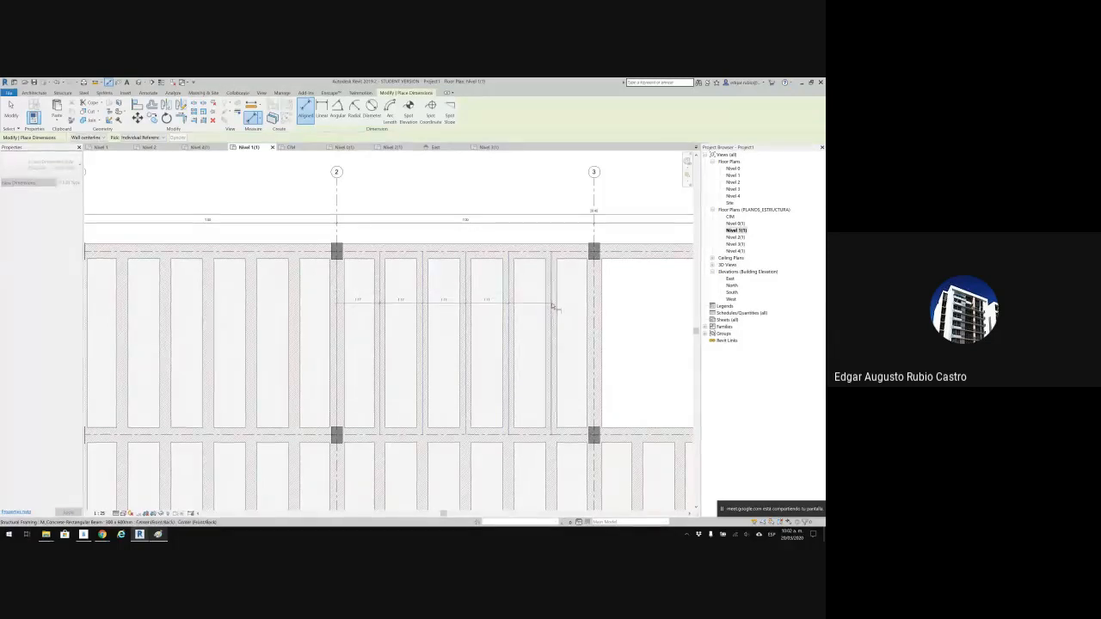
click(552, 306)
click(593, 308)
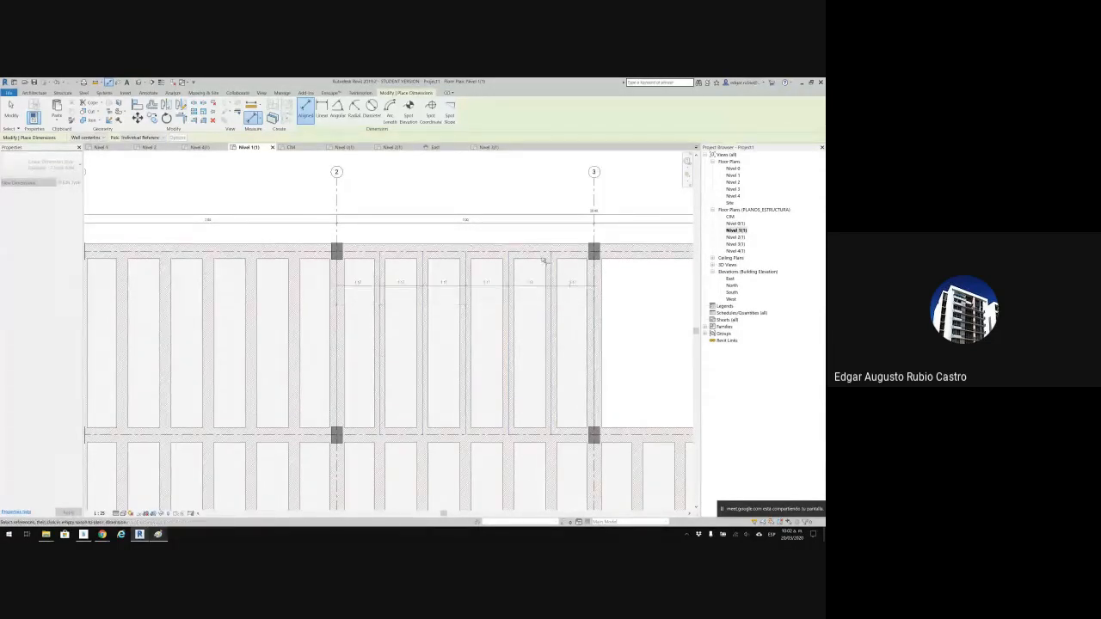
click(522, 239)
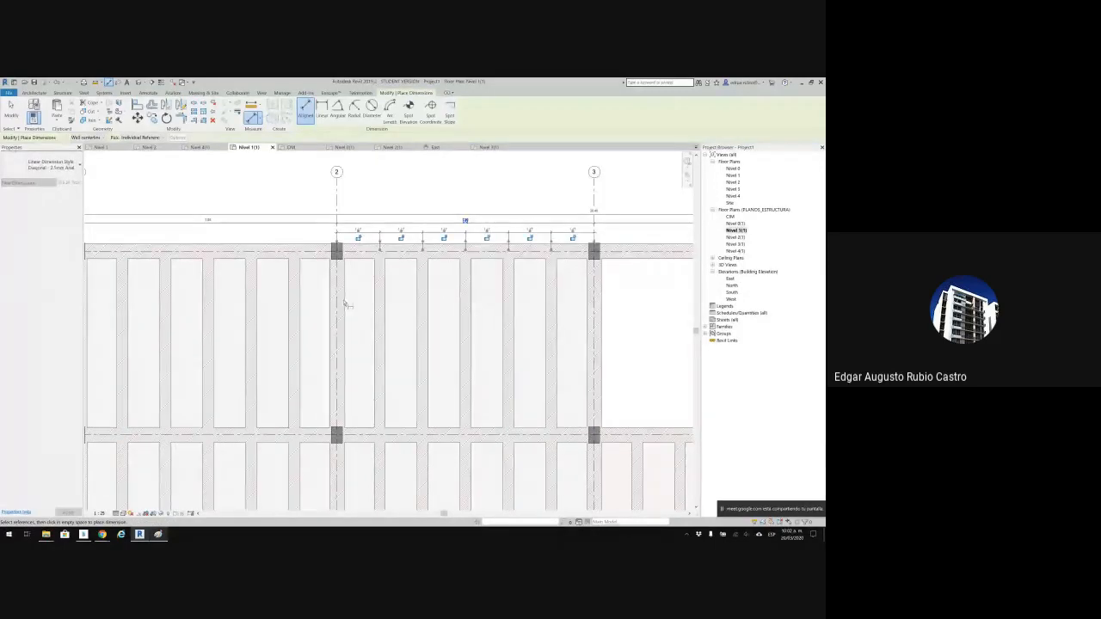
Add an aligned dimension chain from the grid 2 beam's face across both faces of the next two joists, just below the upper beam.
click(376, 303)
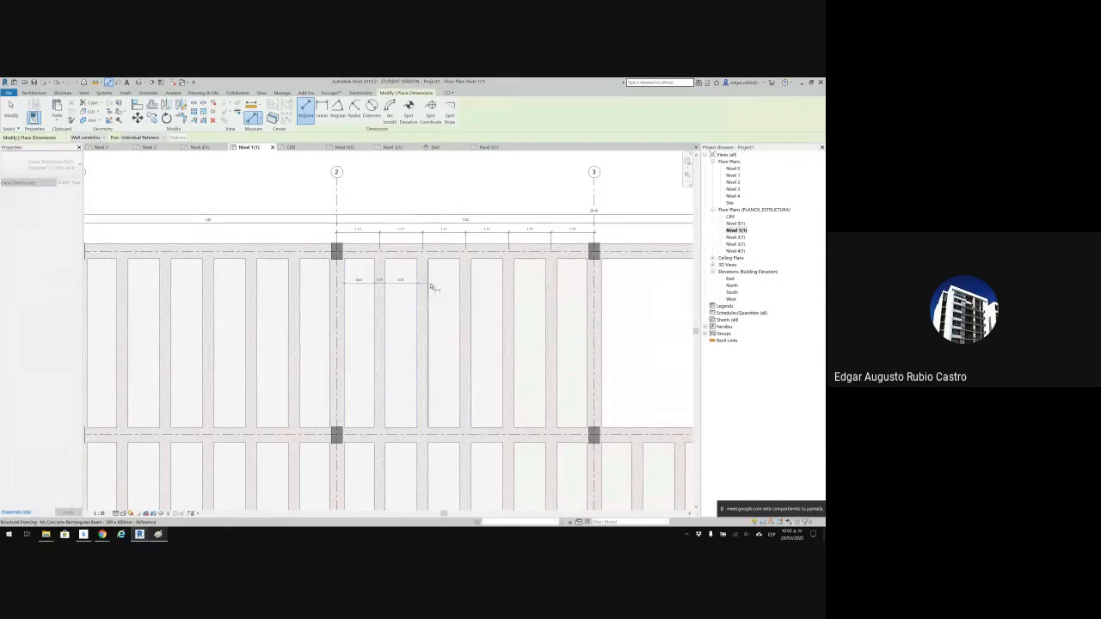
click(429, 289)
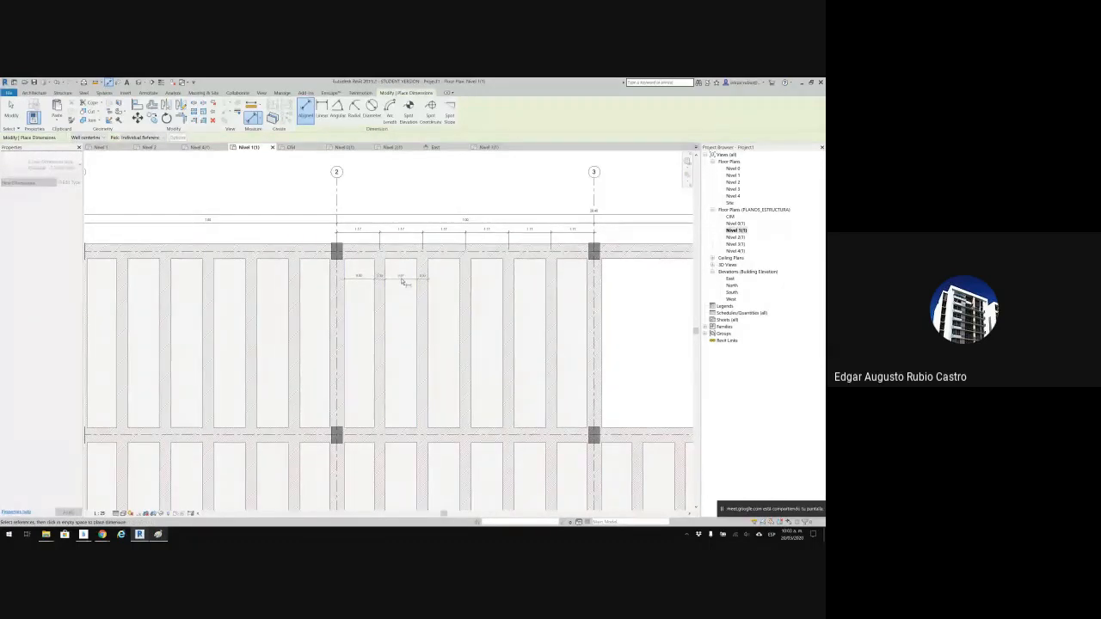
click(402, 280)
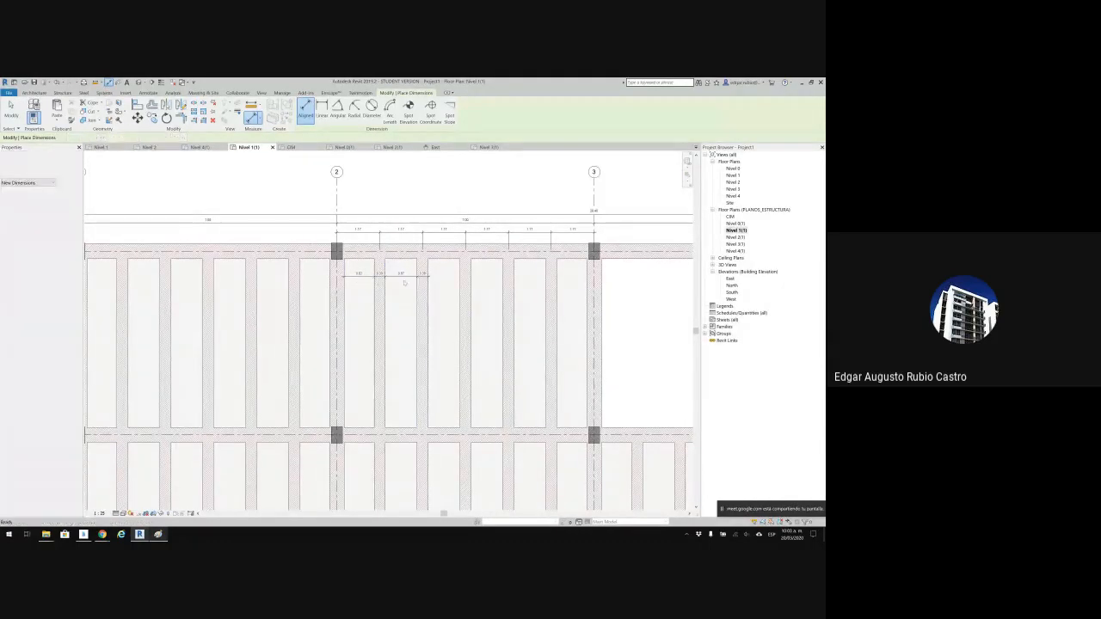
key(Escape)
key(Escape)
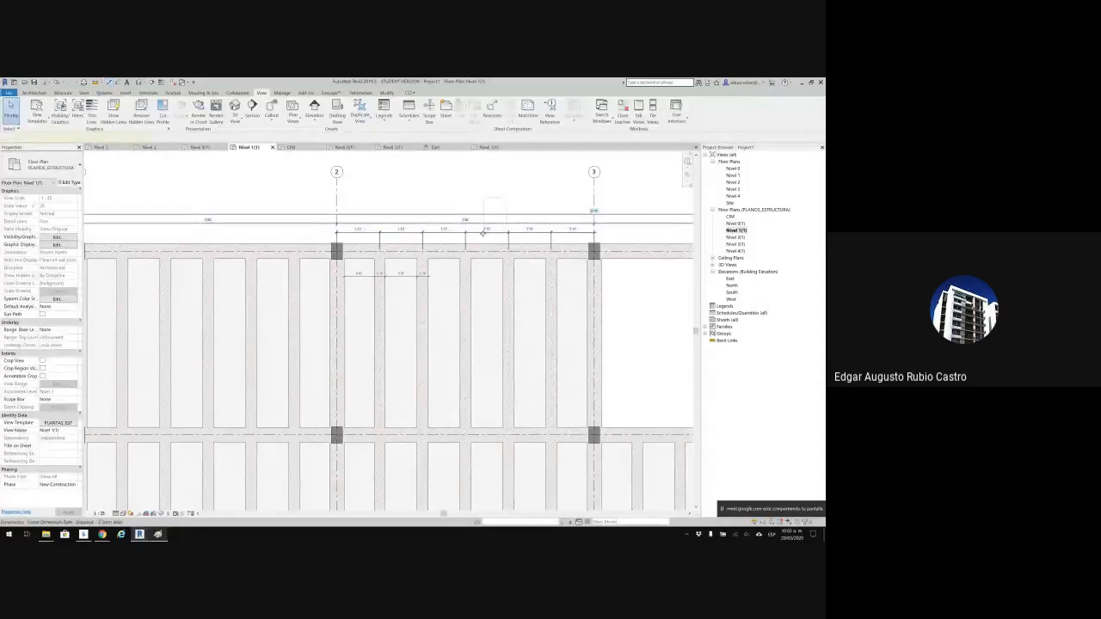
Move the grid and joist dimension chains above the upper beam slightly farther up, away from the beam.
drag(507, 197, 484, 233)
key(Up)
key(Up)
key(Up)
key(Up)
key(Up)
key(Up)
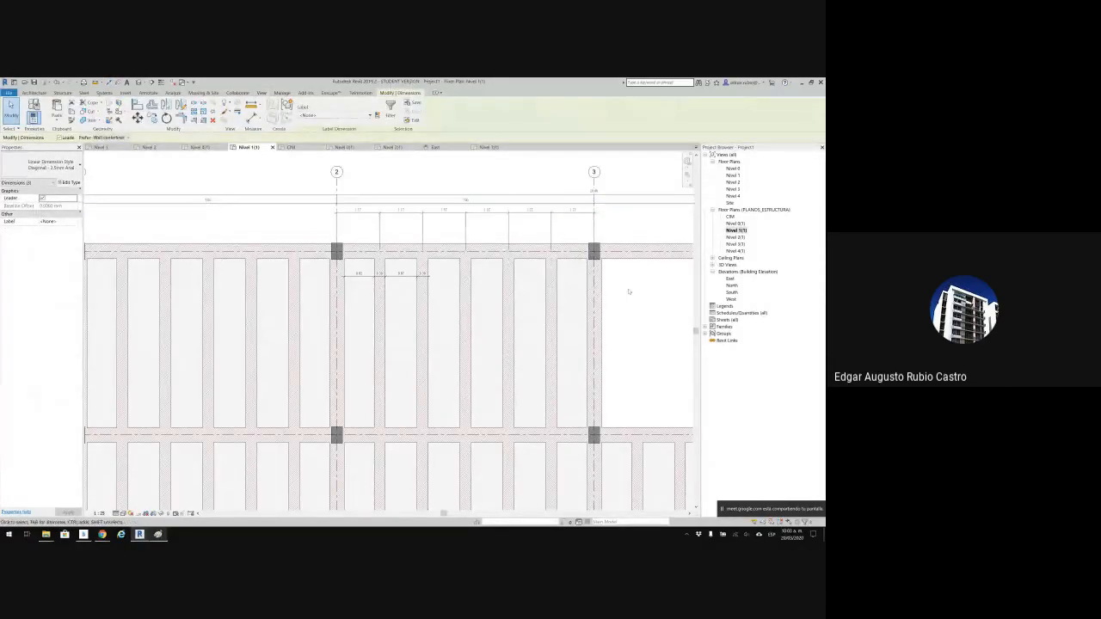
key(Escape)
Try to tag the structural column at grid 3 on the middle beam line using Tag by Category.
scroll(473, 318, down, 5)
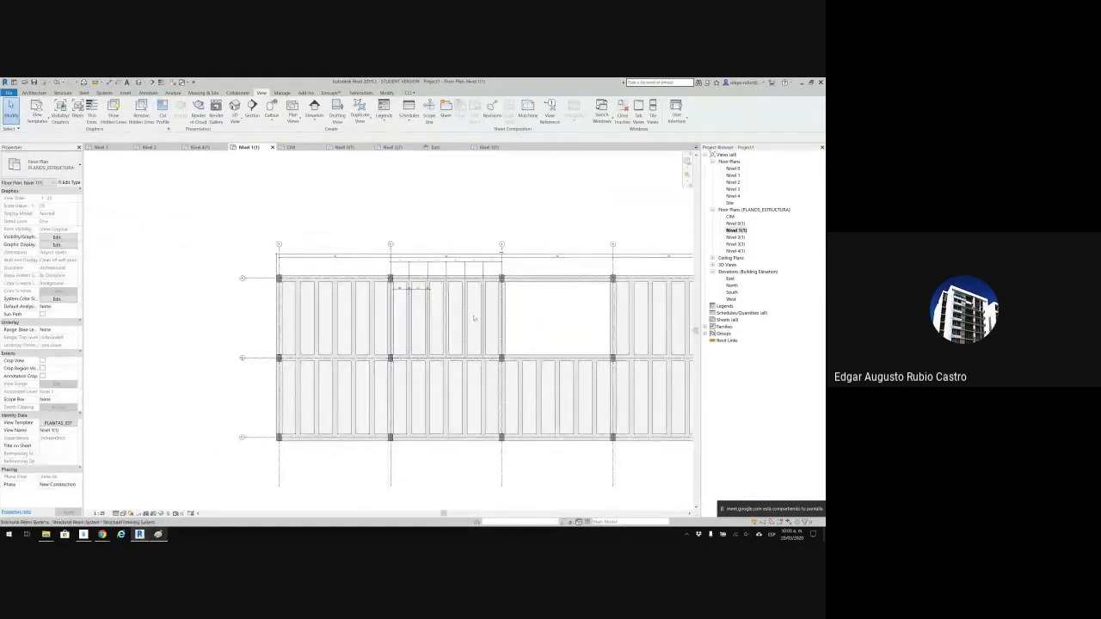
middle_drag(473, 318, 425, 310)
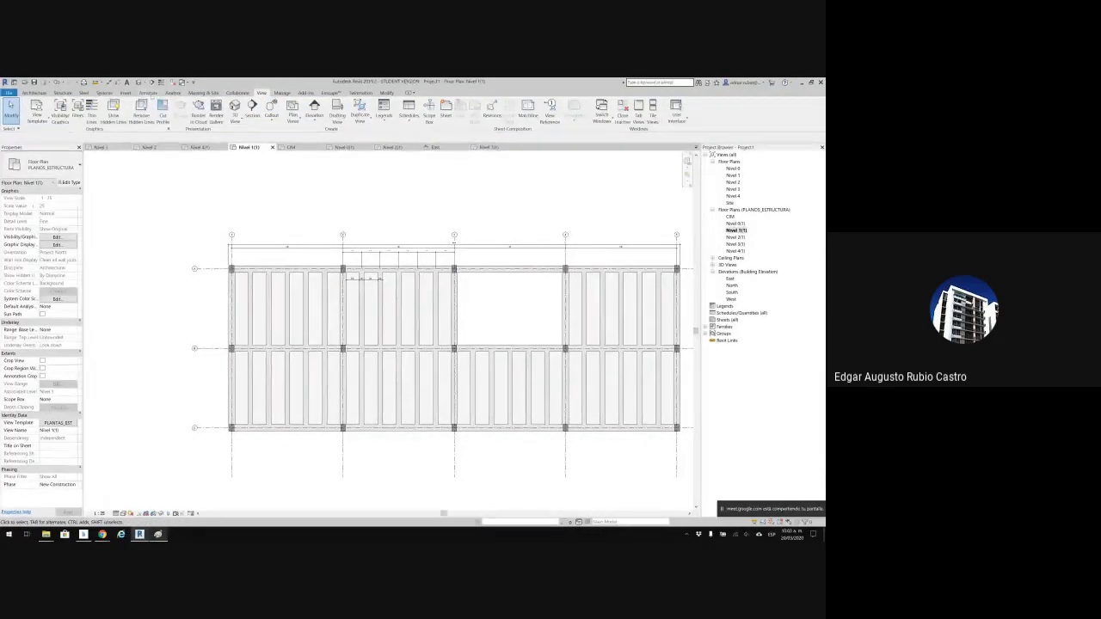
click(148, 92)
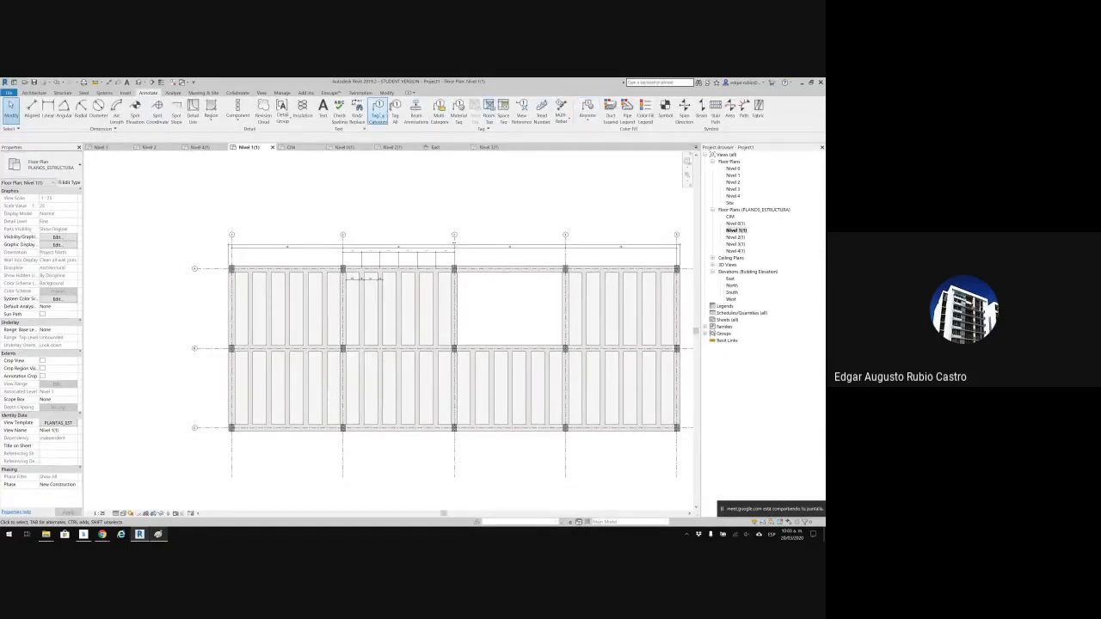
click(378, 112)
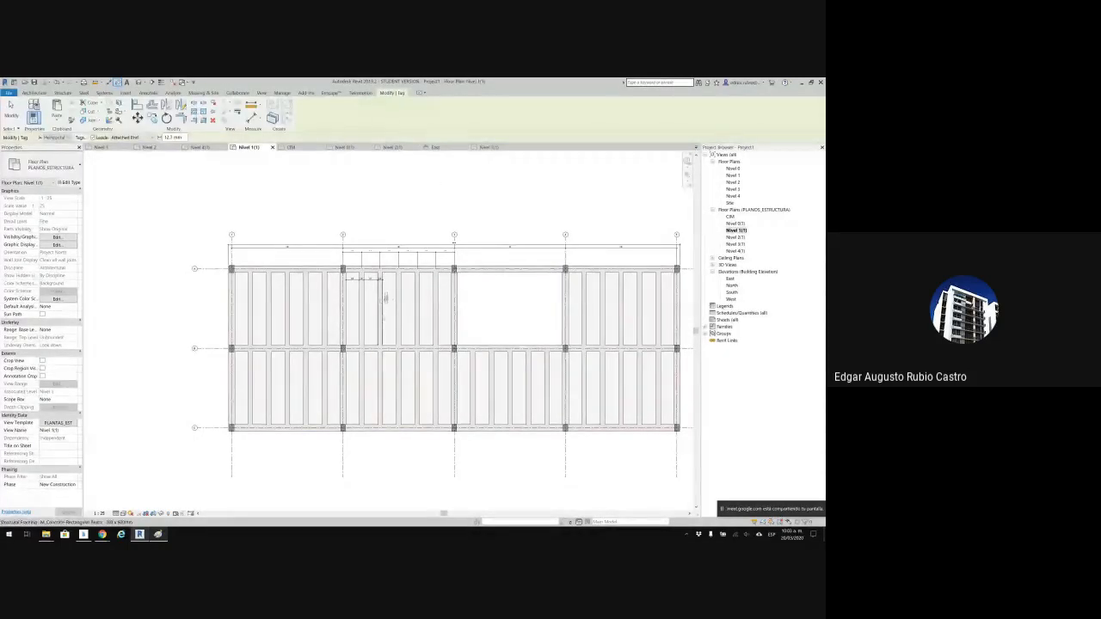
scroll(454, 350, up, 3)
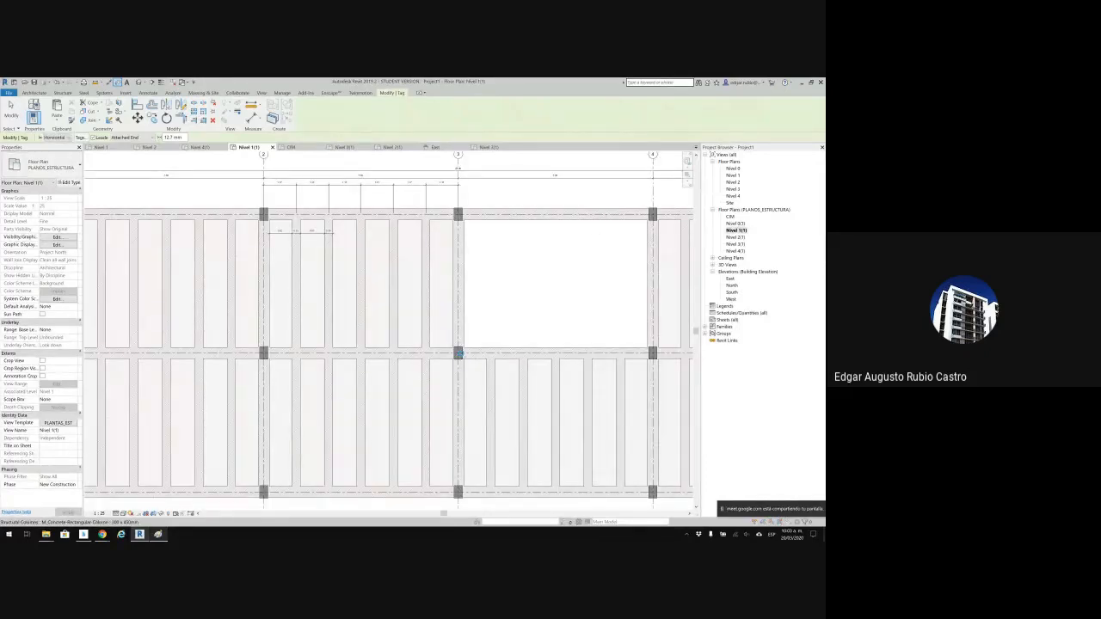
click(458, 352)
click(461, 311)
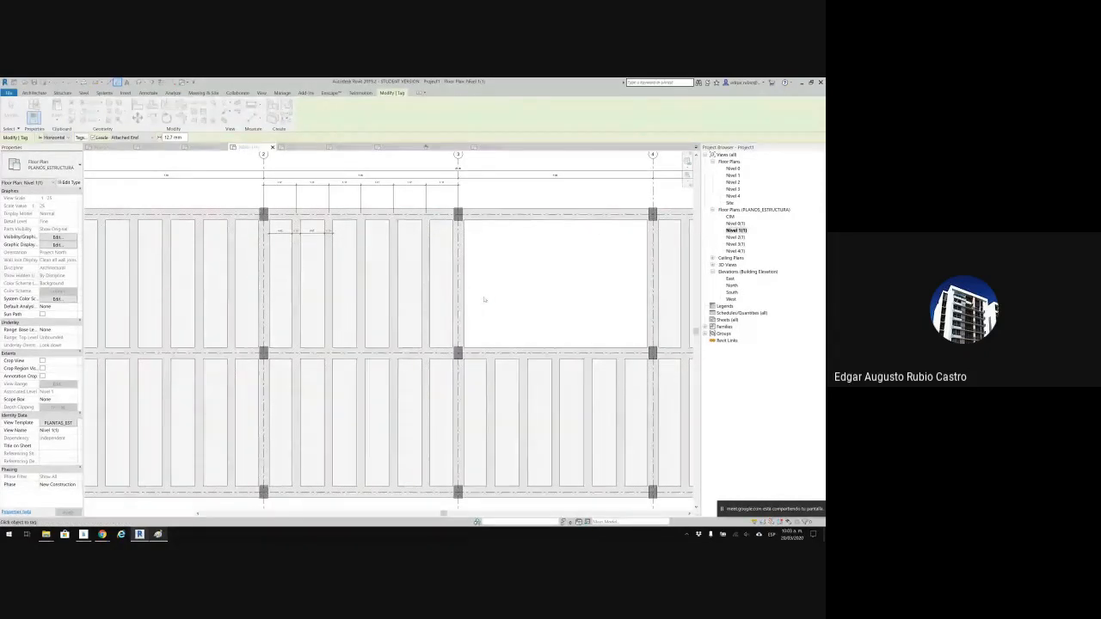
scroll(484, 299, down, 3)
middle_drag(500, 303, 434, 313)
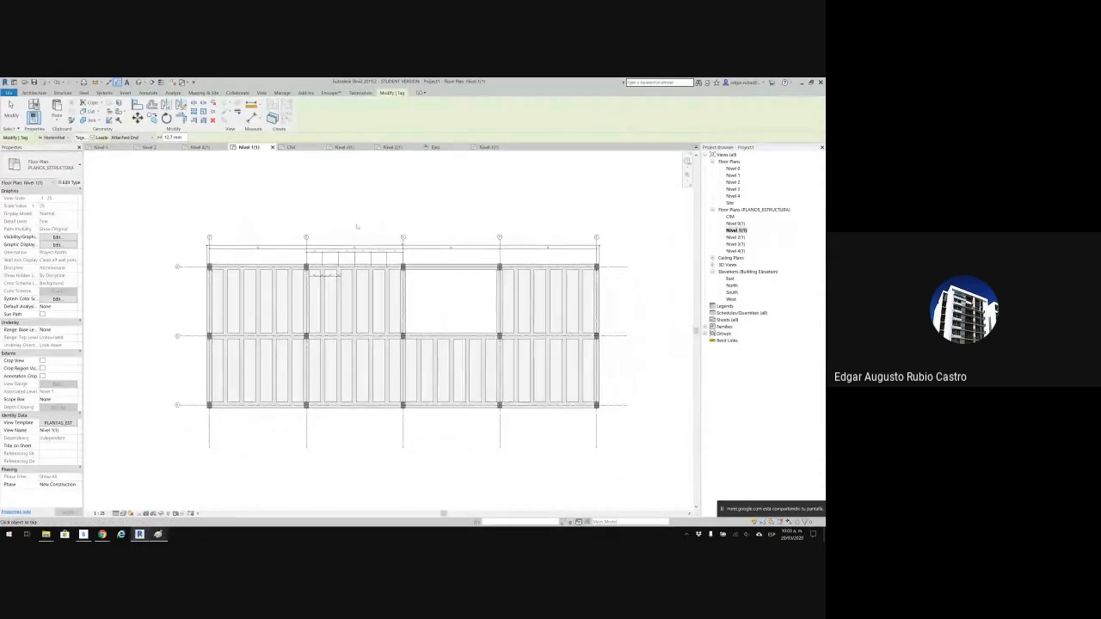
key(Escape)
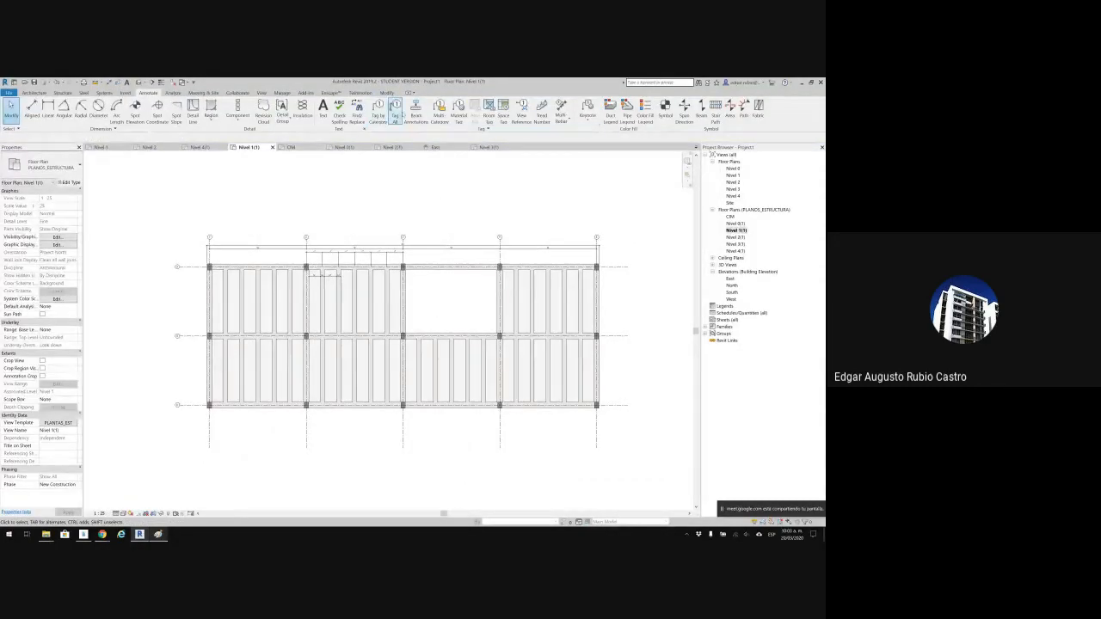
Tag all untagged structural framing in the current view with the M_Structural Framing Tag : Standard type, without leaders.
click(395, 111)
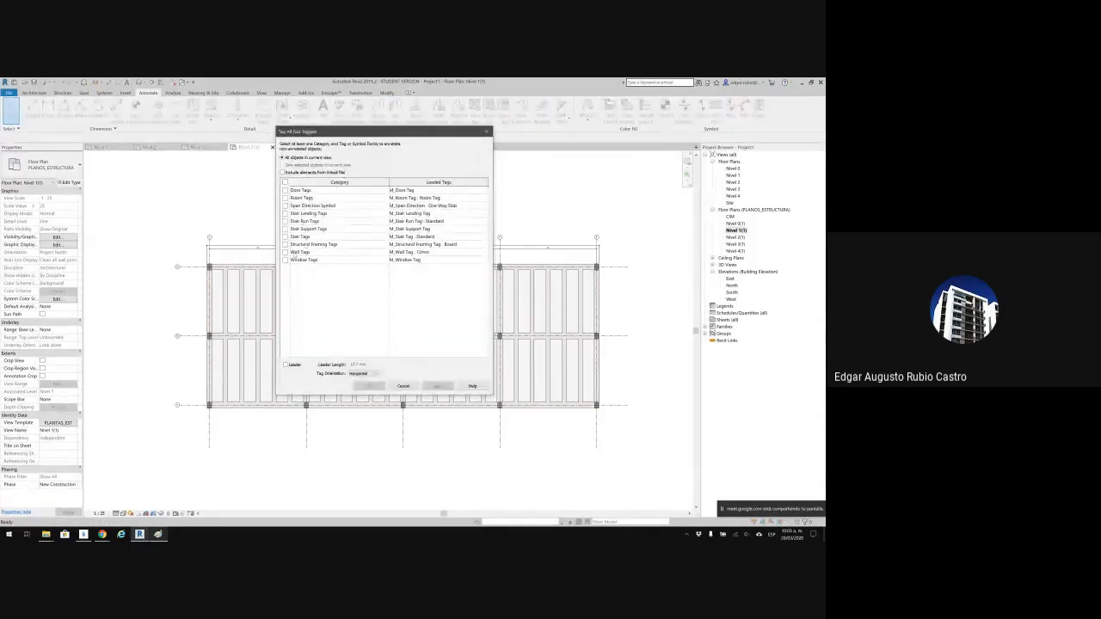
click(284, 244)
click(484, 246)
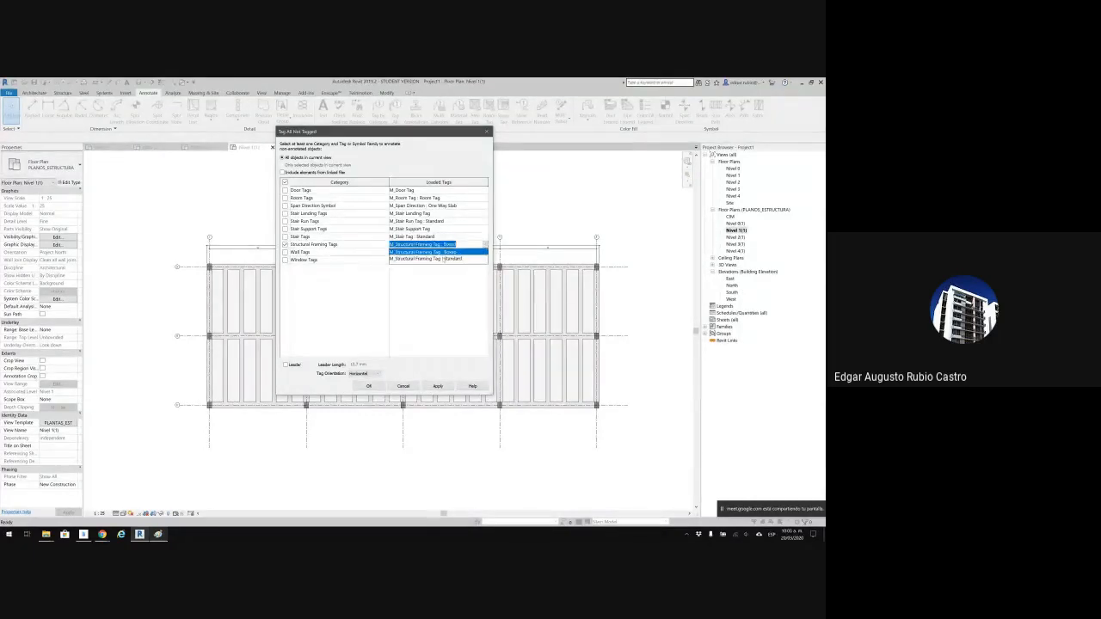
click(421, 256)
click(428, 386)
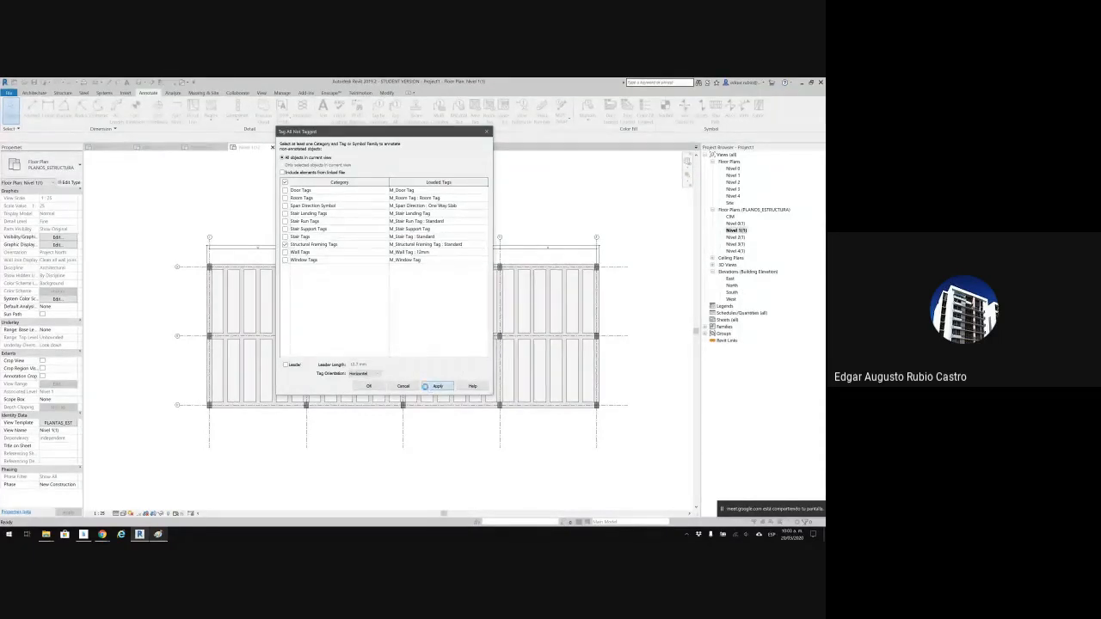
click(368, 386)
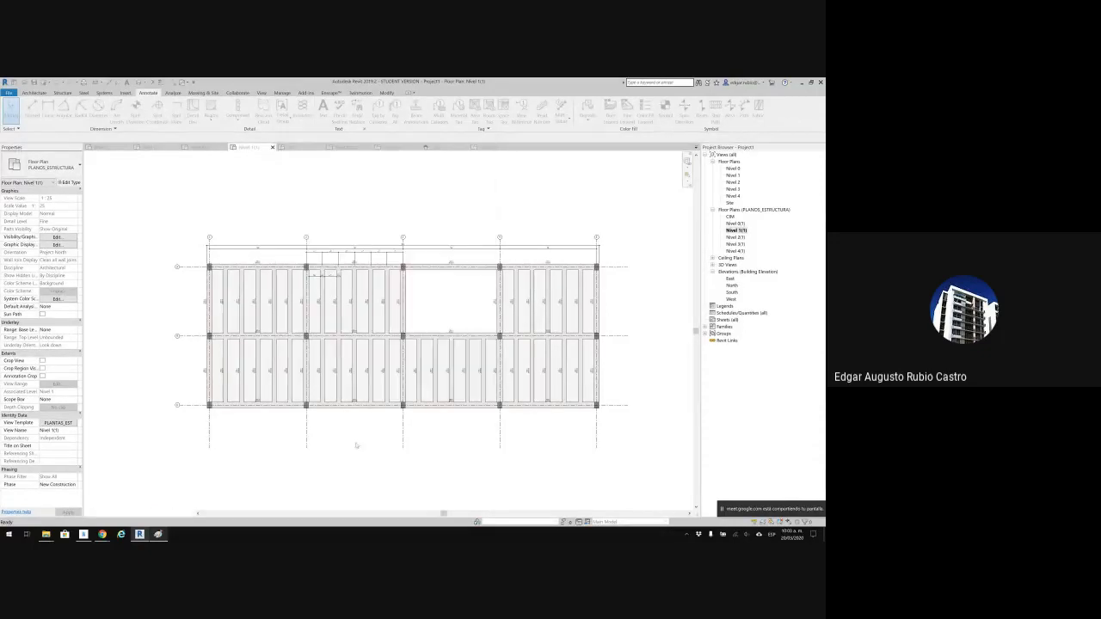
Examine the framing tags across the plan and check the tag categories available in Tag All Not Tagged.
scroll(401, 270, up, 4)
scroll(401, 271, up, 1)
middle_drag(447, 263, 624, 230)
scroll(490, 265, down, 1)
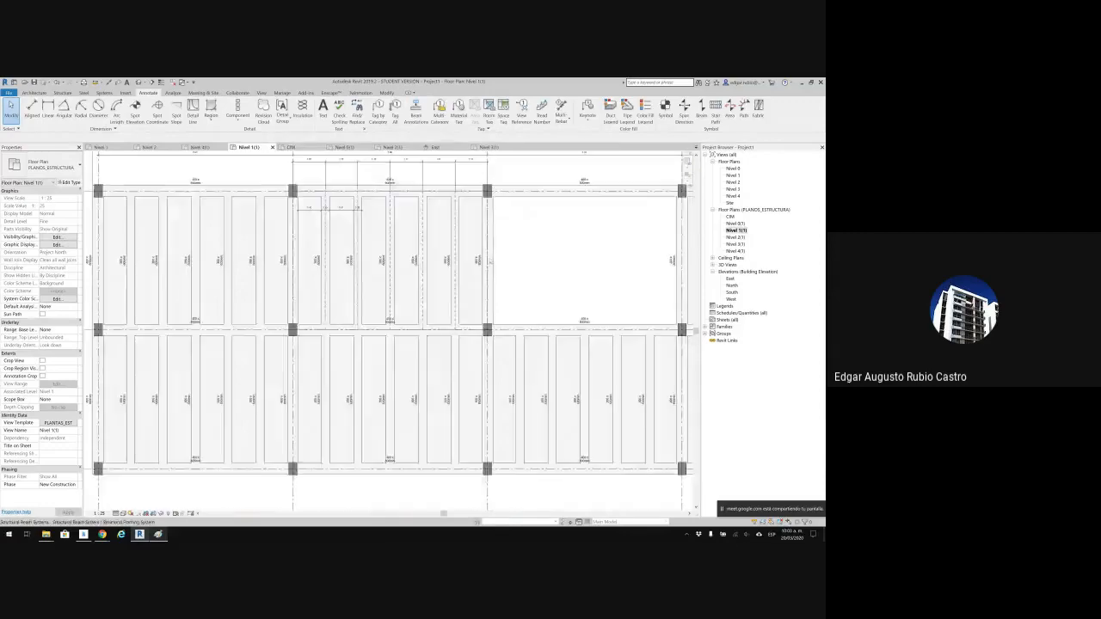
middle_drag(485, 264, 368, 284)
middle_drag(440, 265, 373, 283)
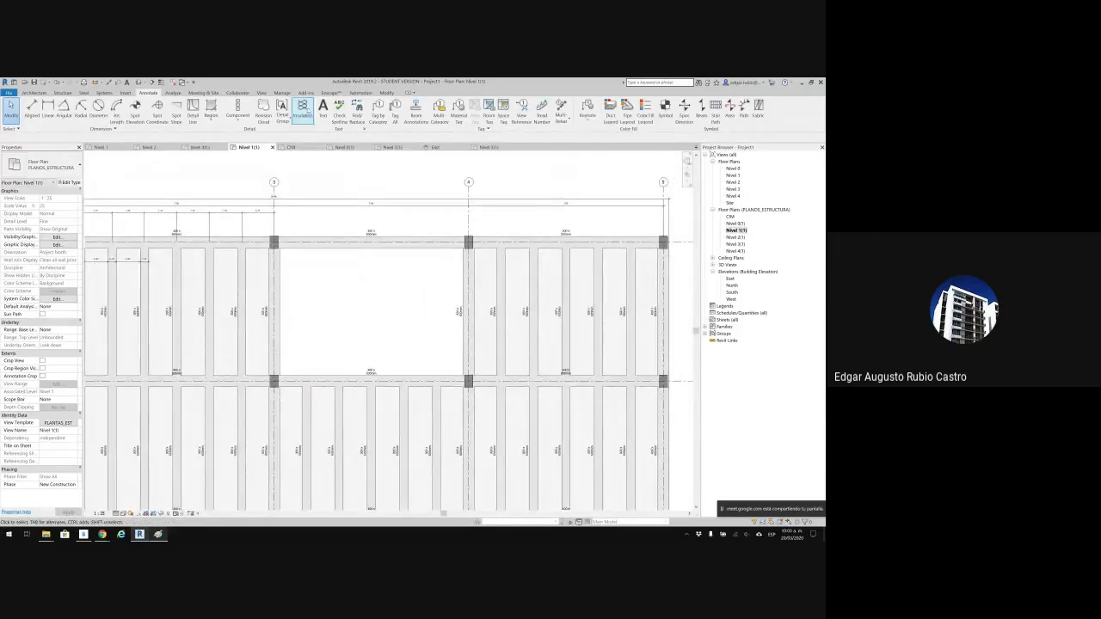
click(395, 112)
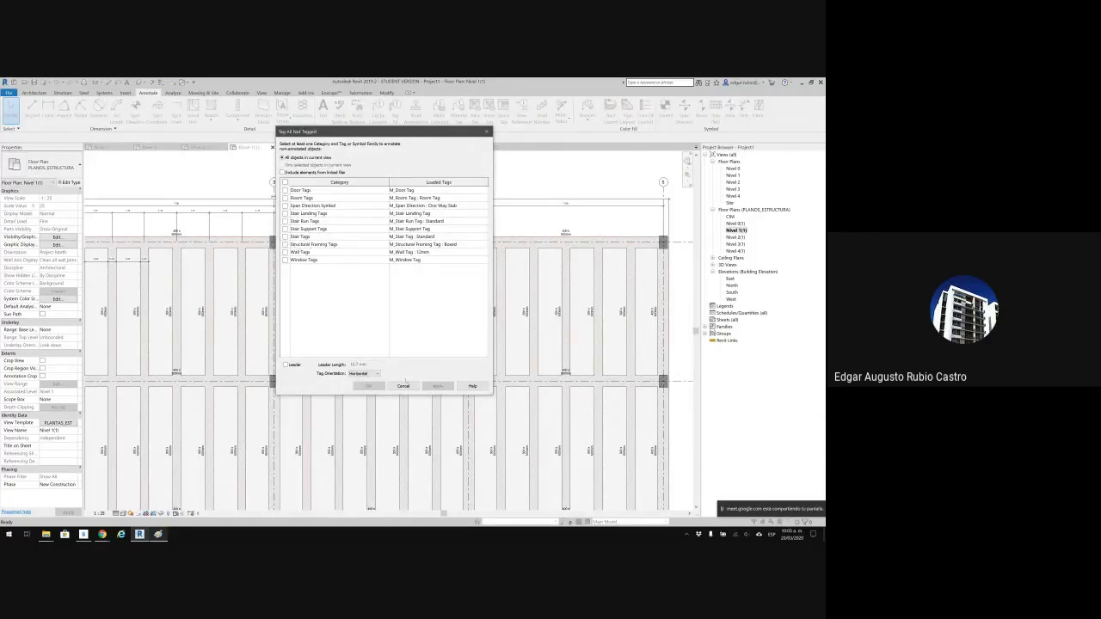
click(403, 385)
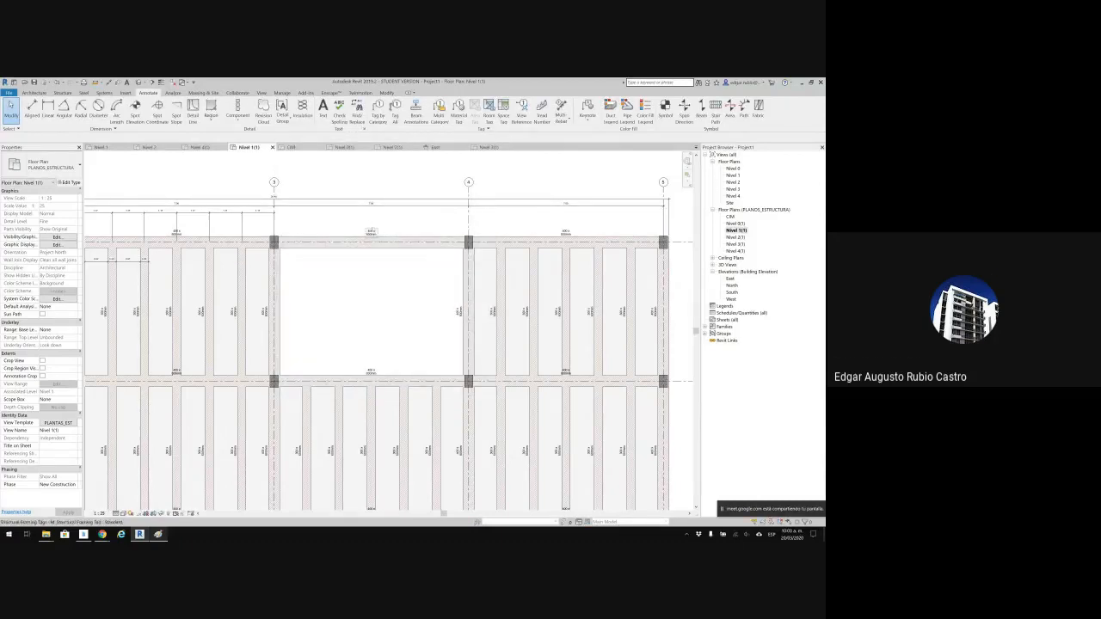
double_click(372, 233)
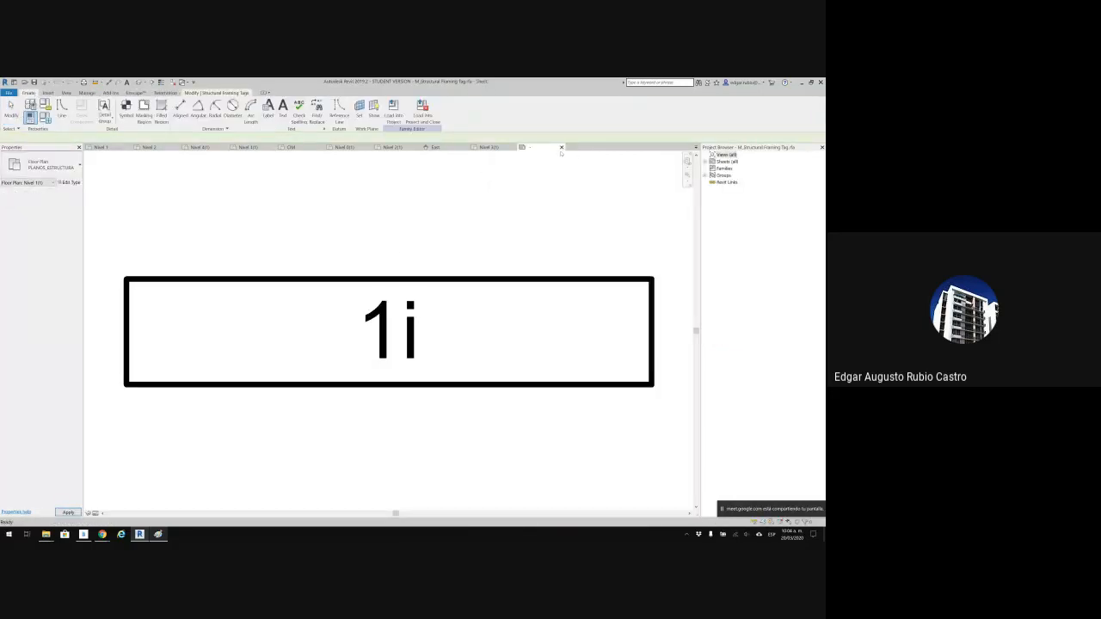
click(560, 147)
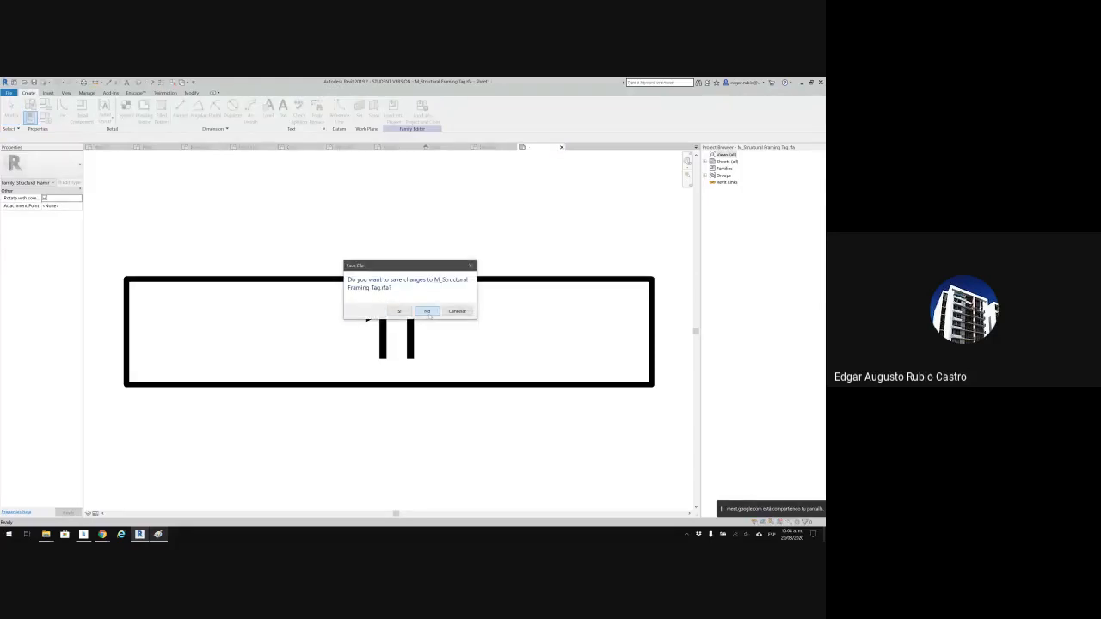
click(425, 312)
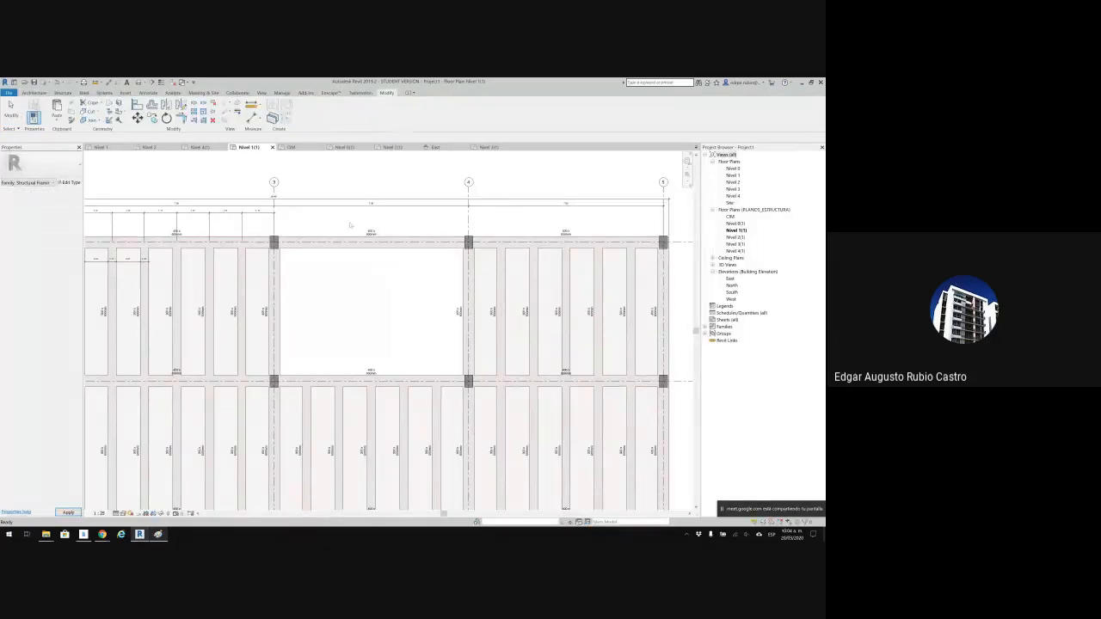
Open the upper beam's framing tag family for editing and save it on the desktop as M_Structural Column Tag.rfa.
click(371, 232)
click(304, 114)
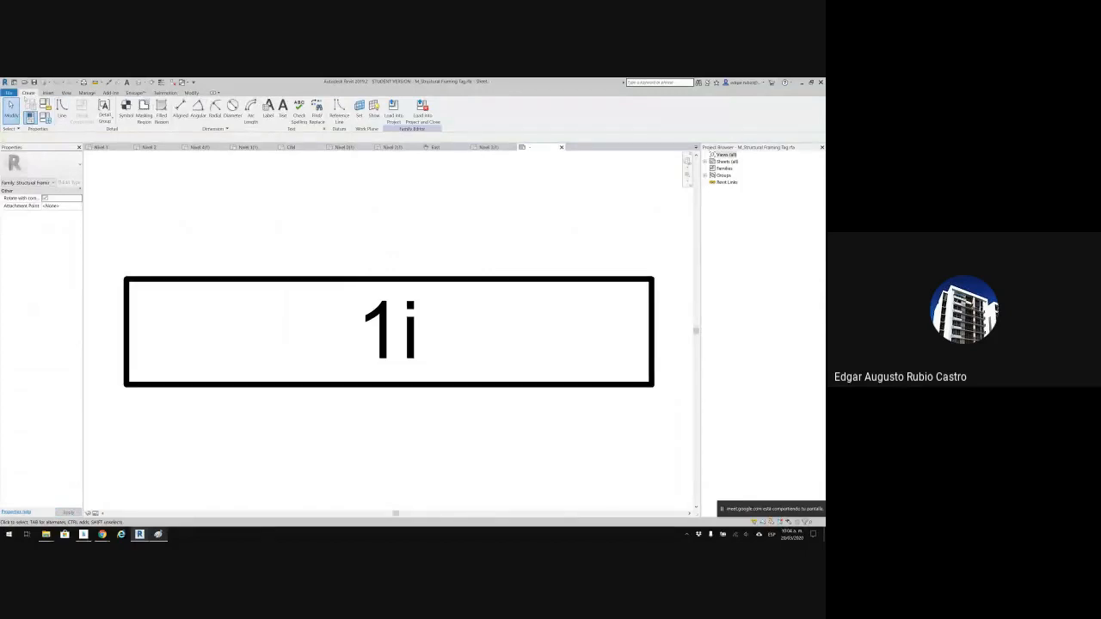
click(7, 92)
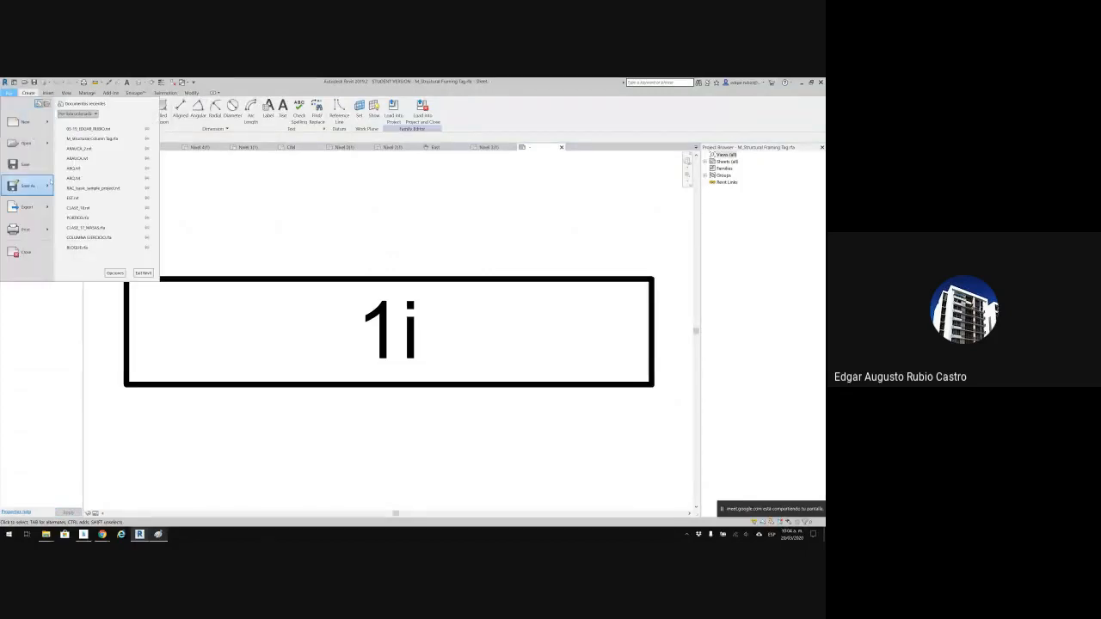
mouse_move(38, 186)
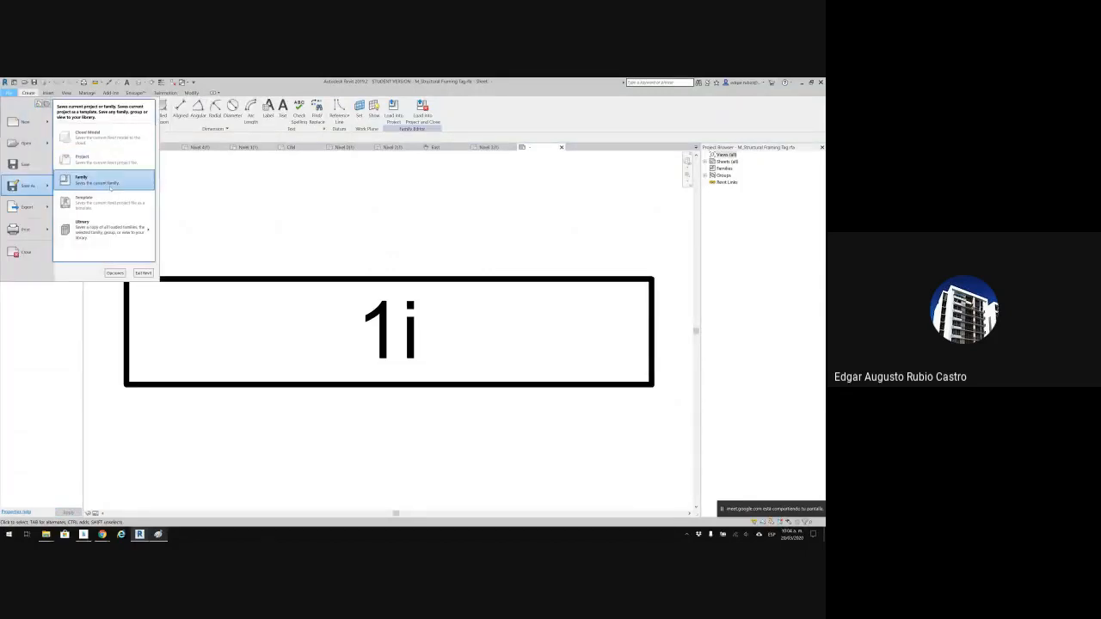
click(110, 187)
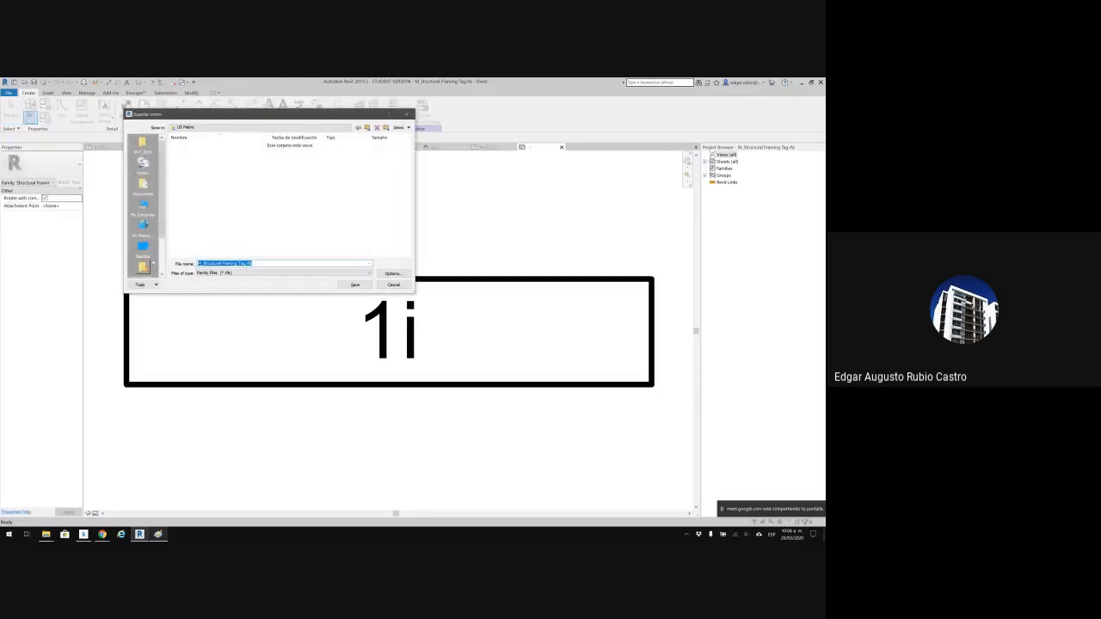
click(146, 255)
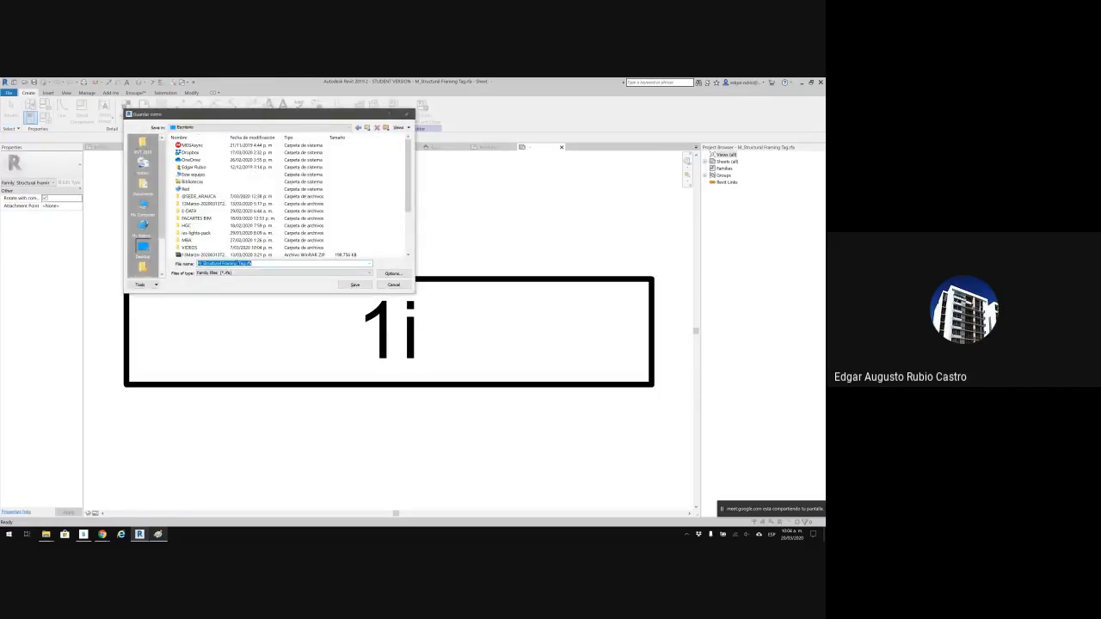
double_click(232, 263)
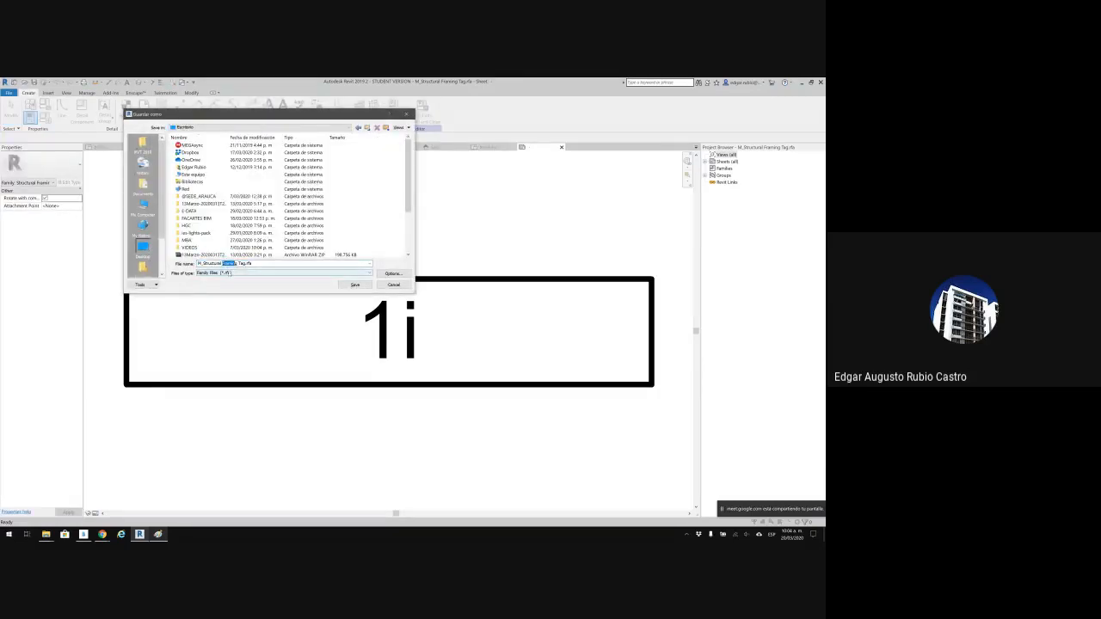
key(BackSpace)
text(Colu)
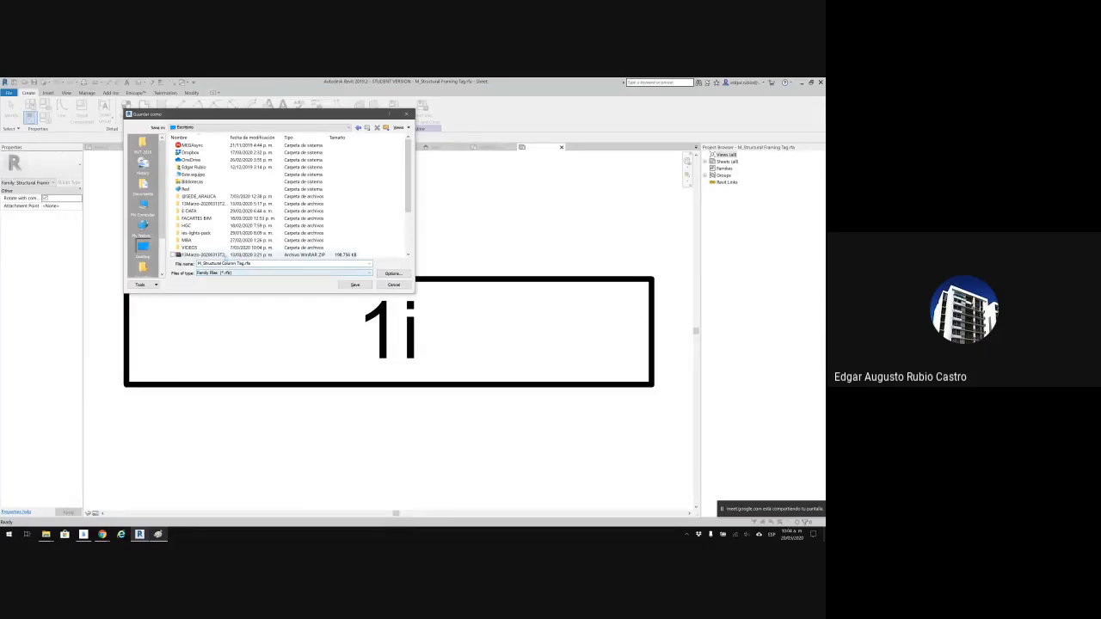
click(354, 284)
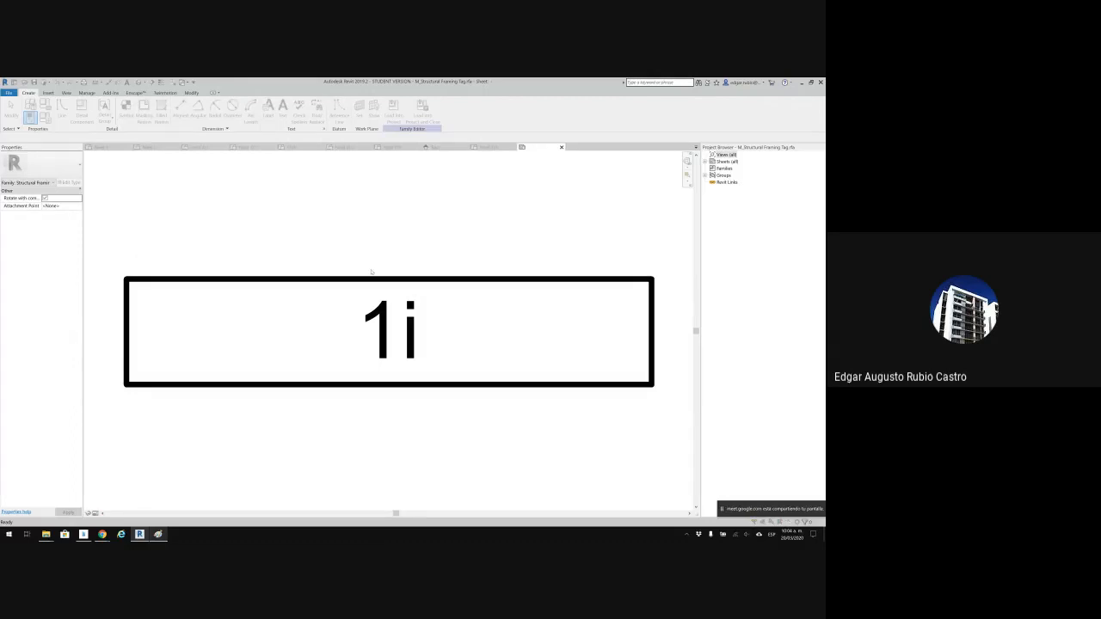
click(405, 311)
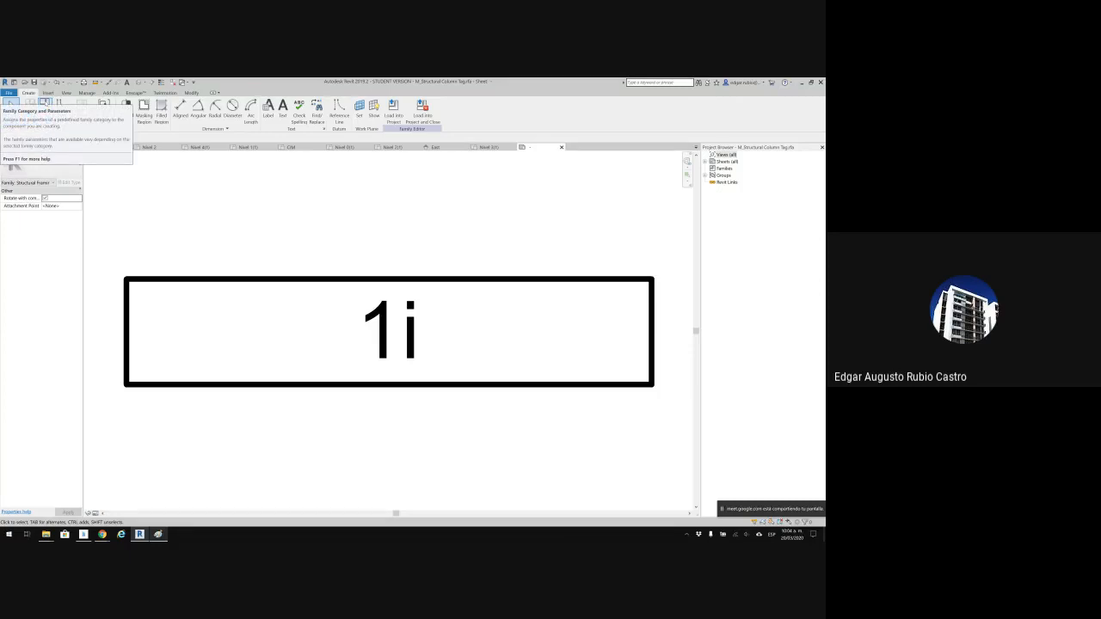
Change the tag family's category to Structural Column Tags.
click(30, 115)
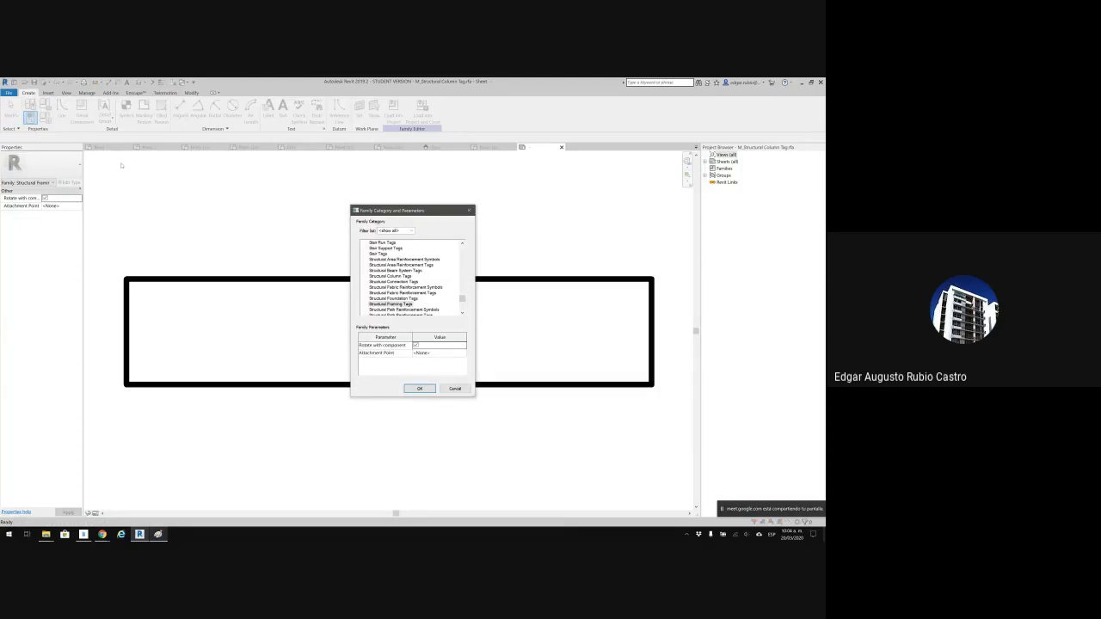
click(382, 305)
click(379, 277)
click(419, 388)
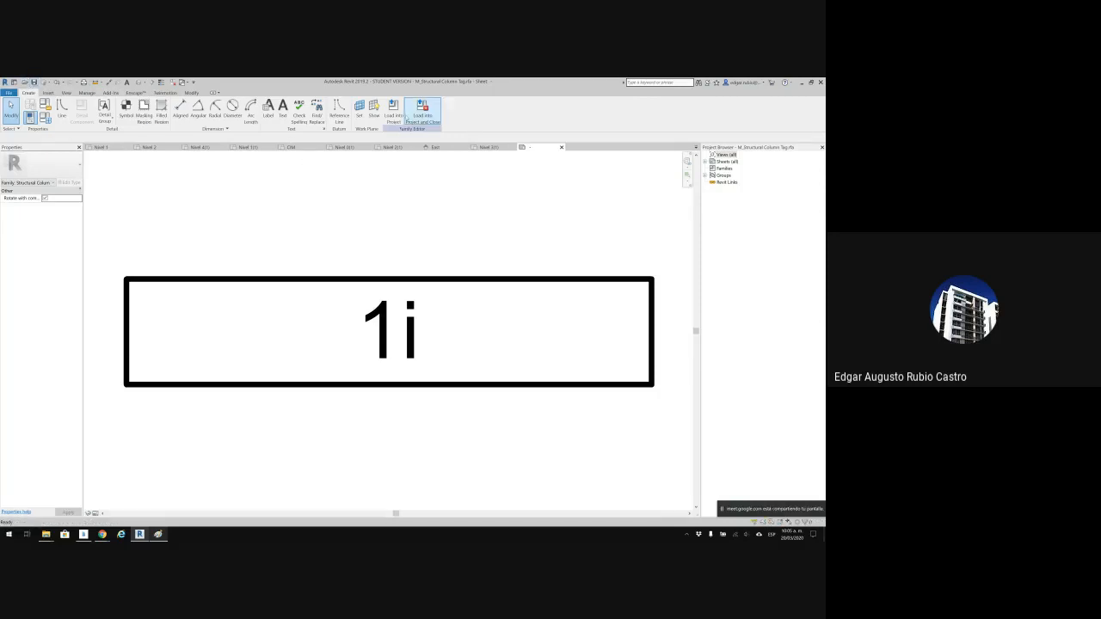
Load the structural column tag family into the project and open the Nivel 1(1) structural floor plan.
click(393, 109)
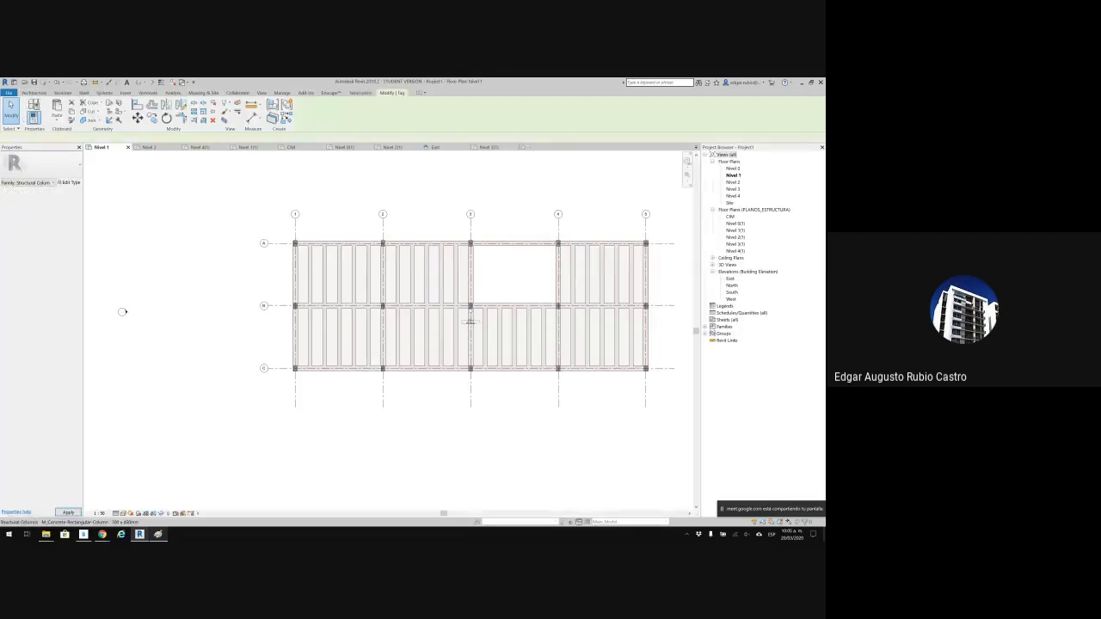
double_click(739, 232)
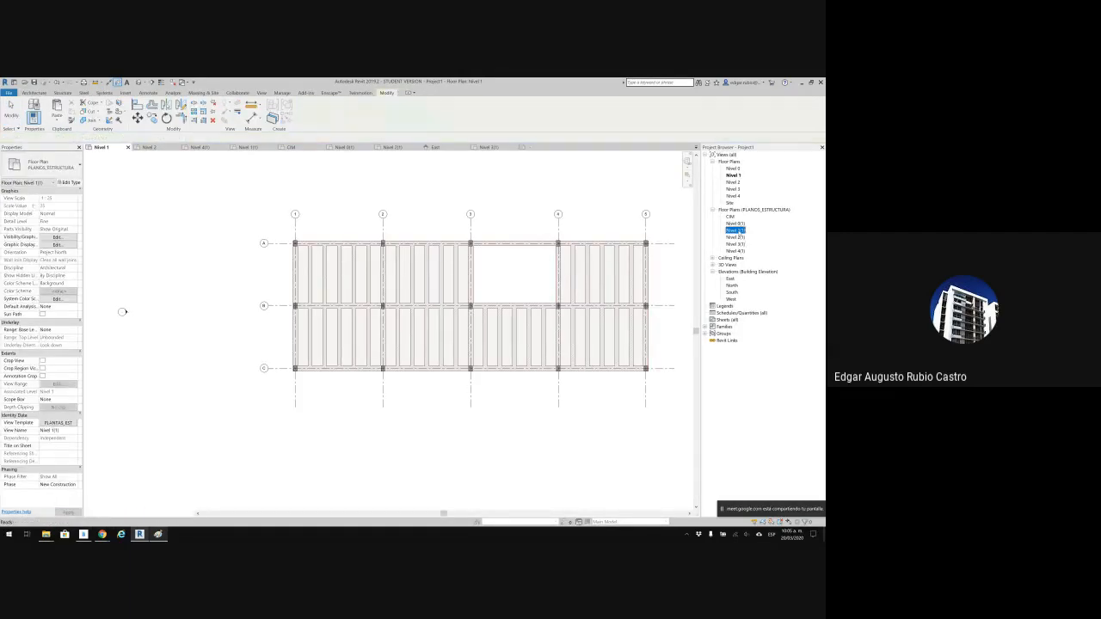
scroll(413, 246, down, 2)
scroll(436, 255, down, 1)
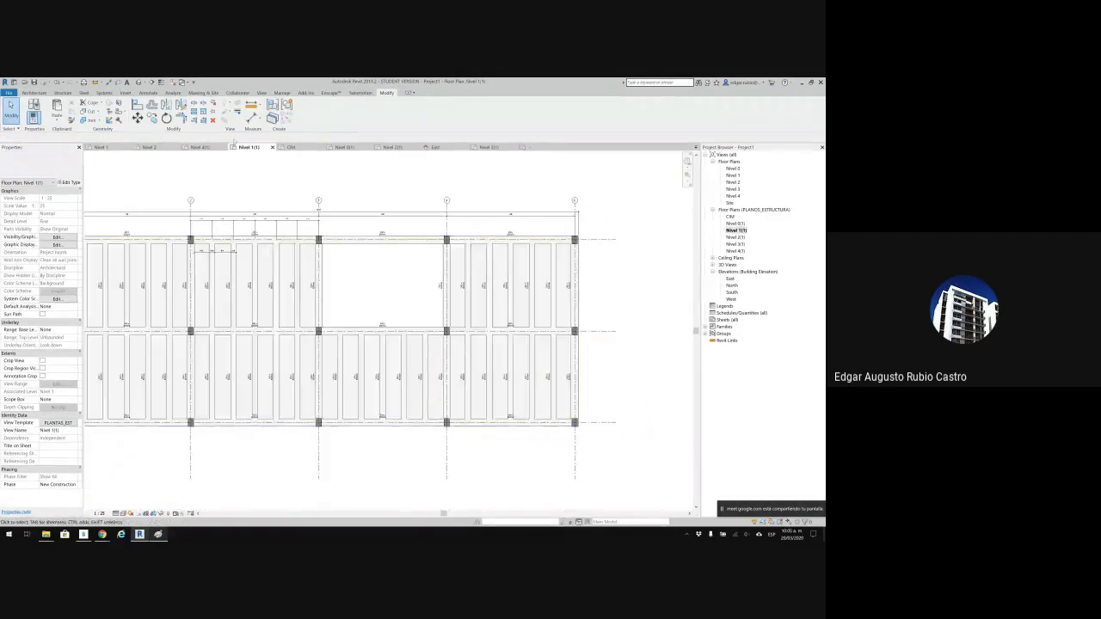
Tag all untagged structural columns in the current view with the M_Structural Column Tag : Standard type, with horizontal orientation and leaders.
click(149, 92)
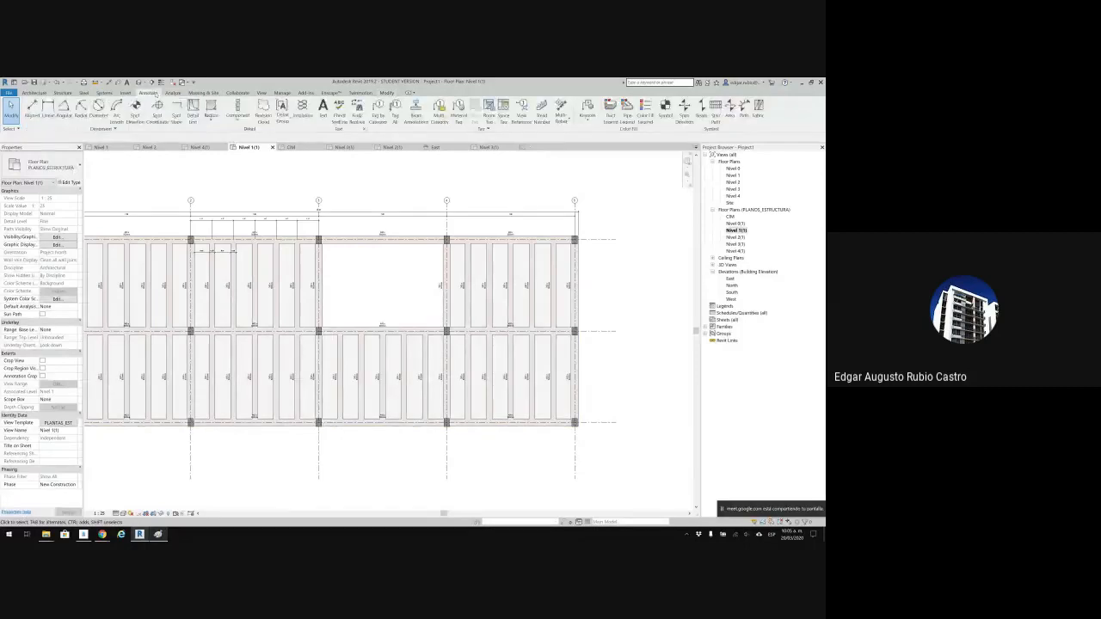
click(395, 110)
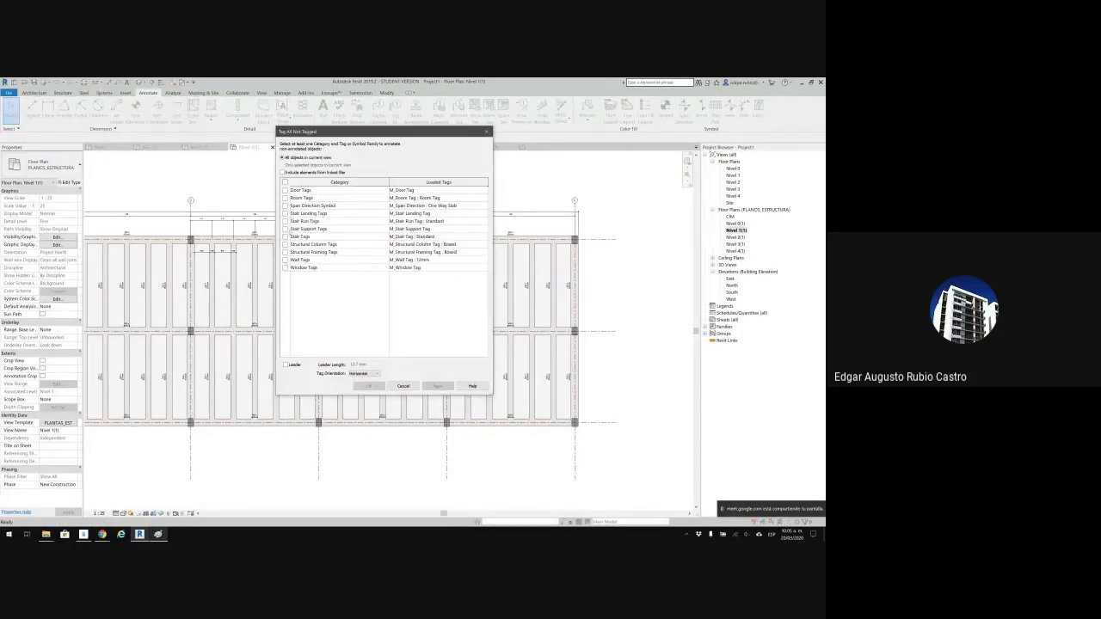
click(285, 244)
click(484, 244)
click(430, 260)
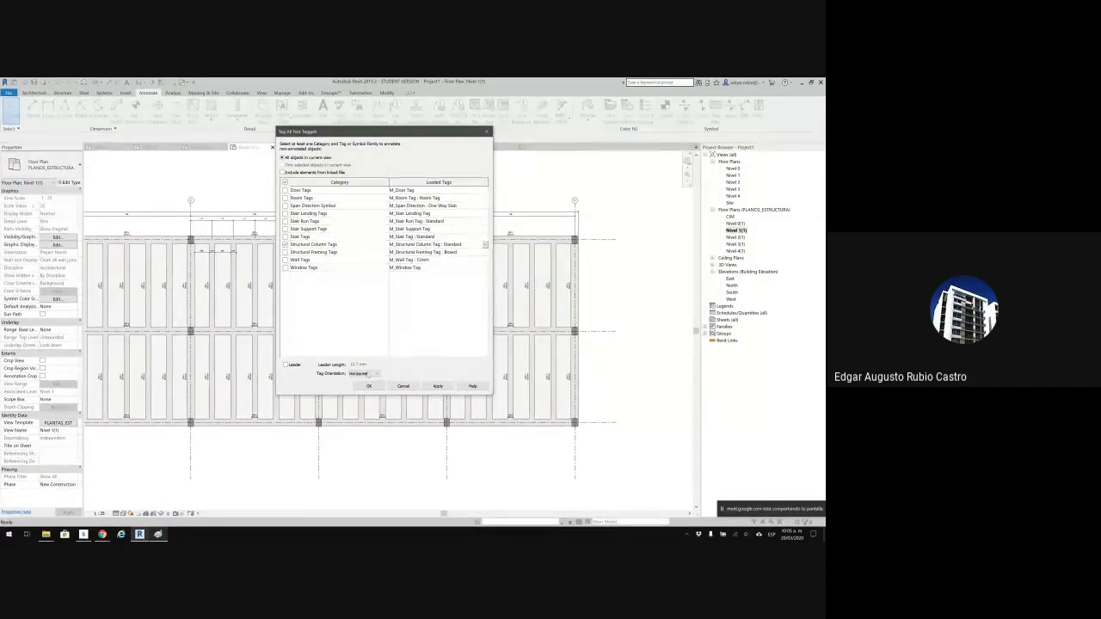
click(286, 365)
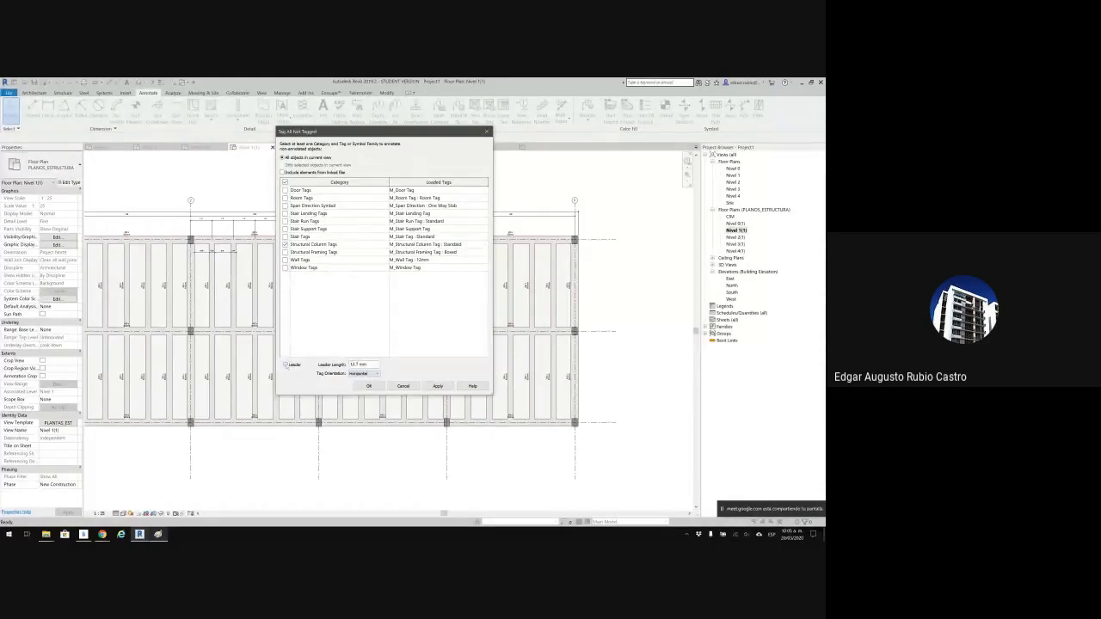
click(380, 386)
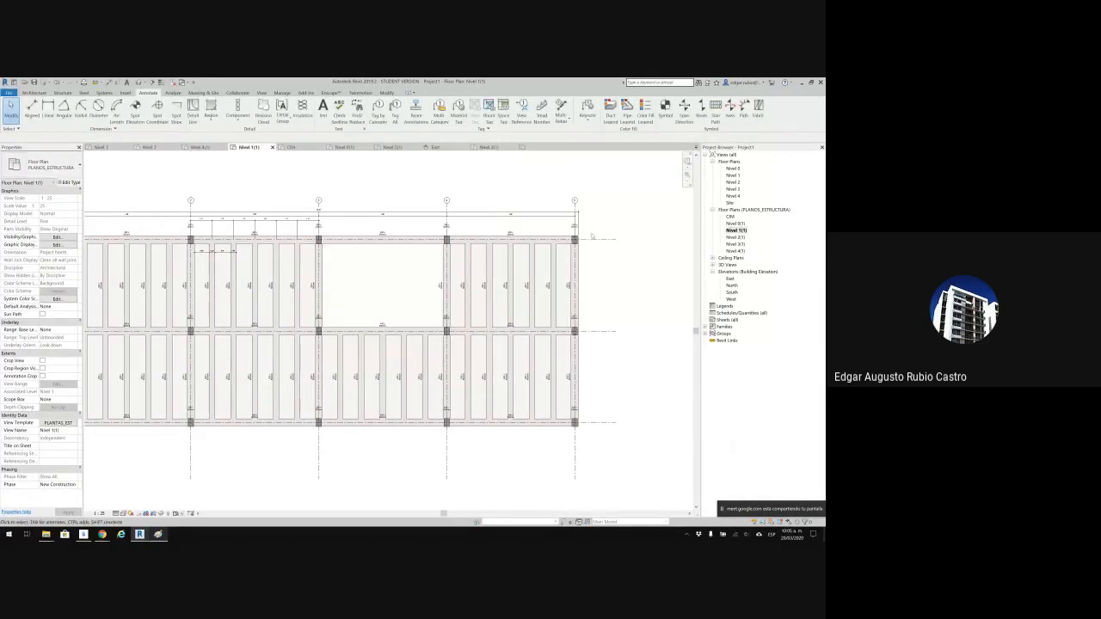
Select all structural column tags visible in the Nivel 1(1) plan and shift them together to the right of the column gridlines.
scroll(430, 236, up, 5)
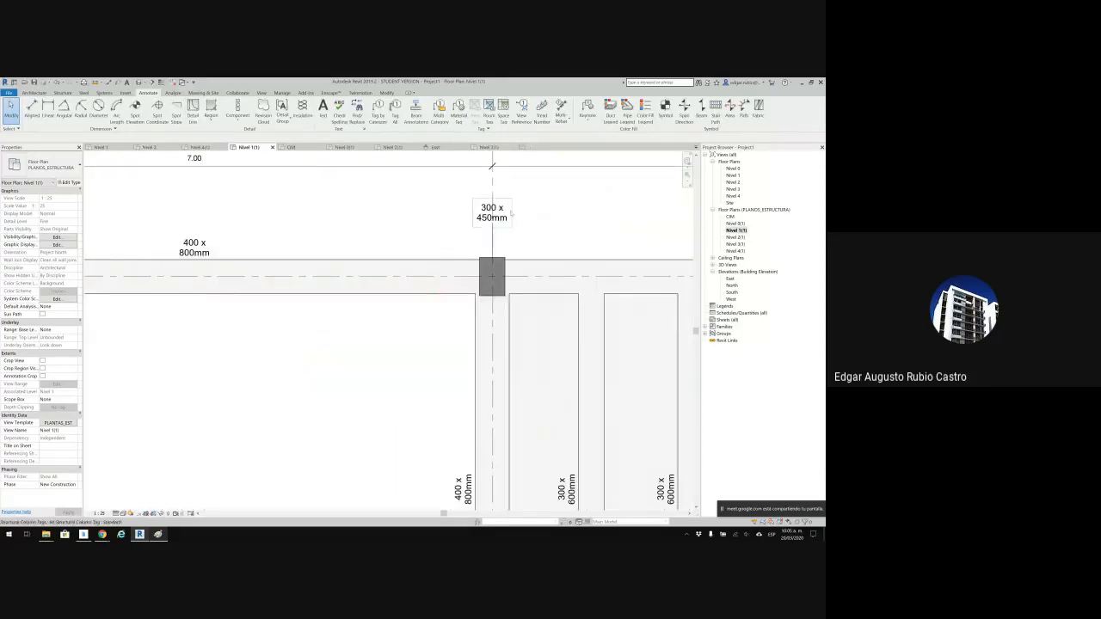
scroll(506, 217, up, 3)
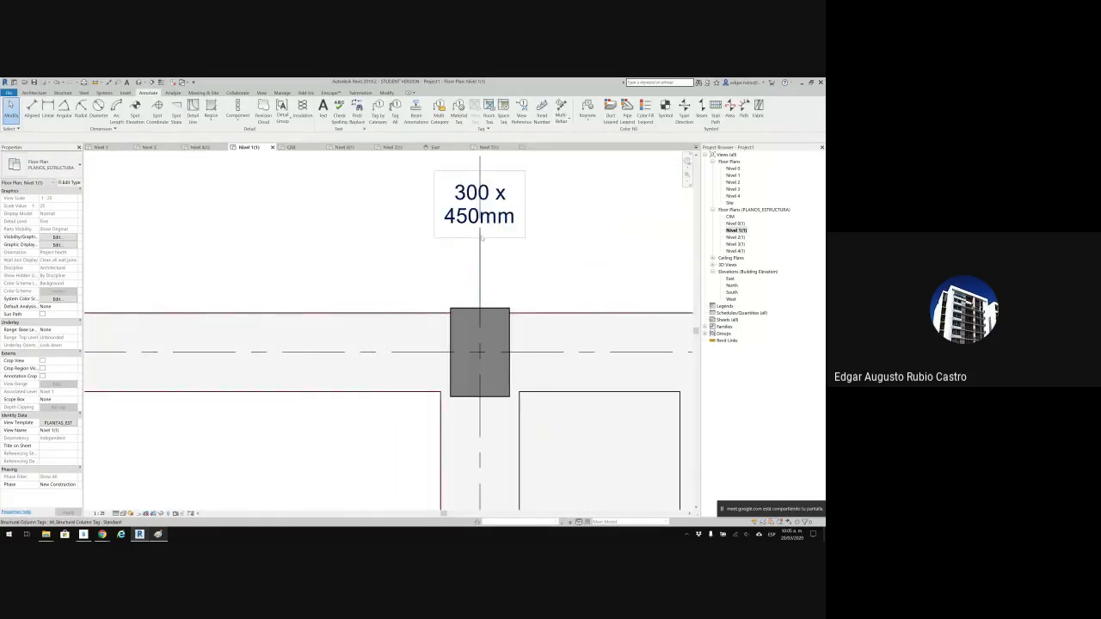
scroll(483, 238, down, 7)
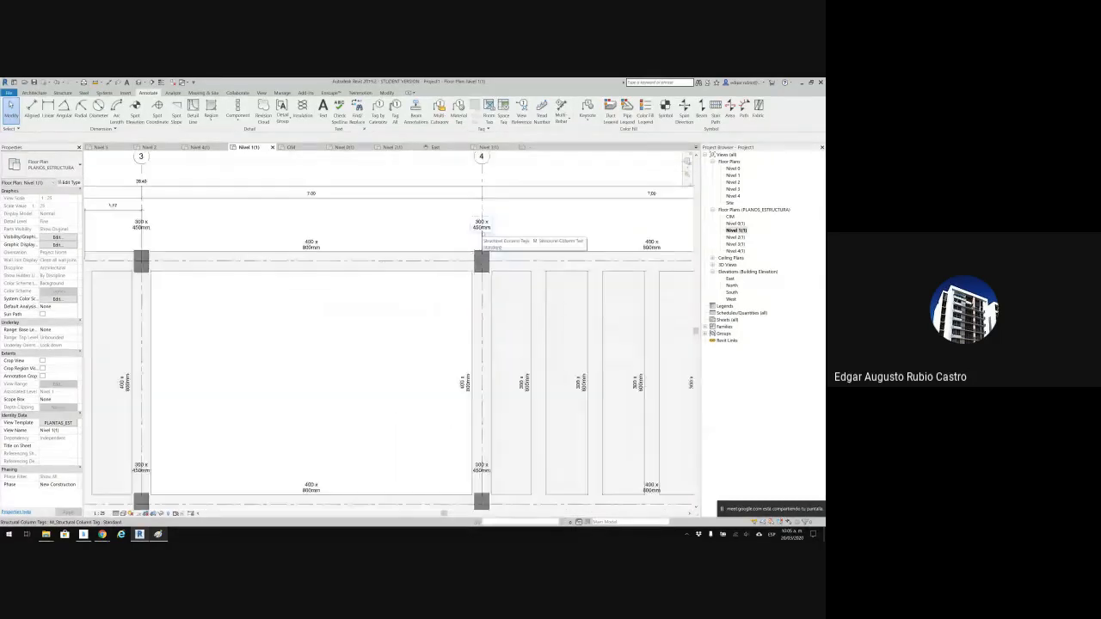
scroll(483, 232, down, 4)
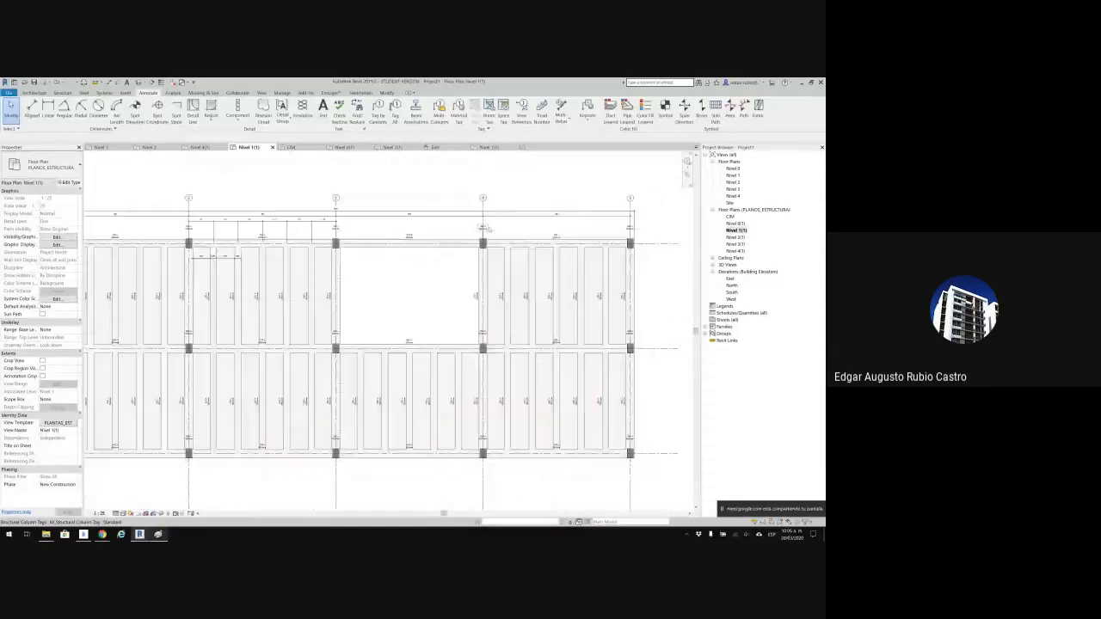
middle_drag(504, 226, 524, 220)
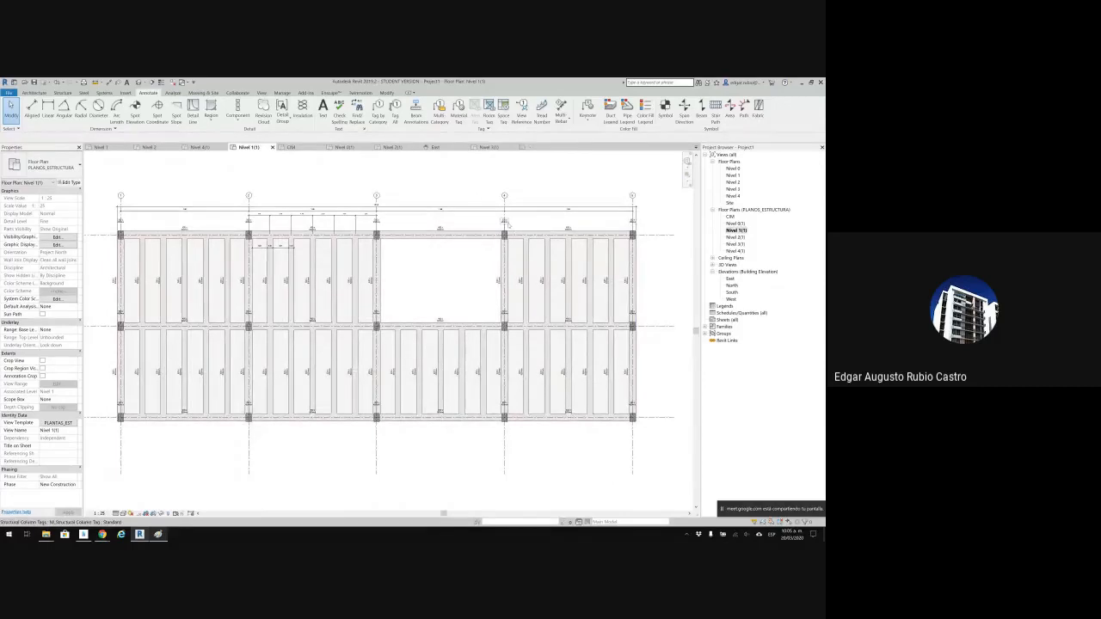
click(505, 223)
right_click(505, 223)
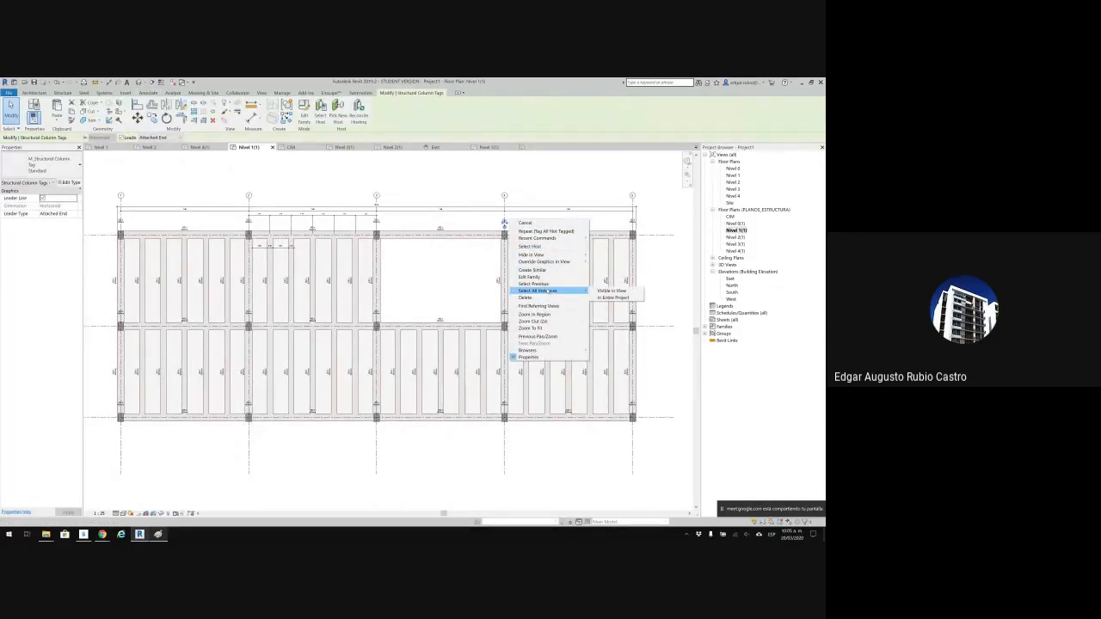
mouse_move(559, 292)
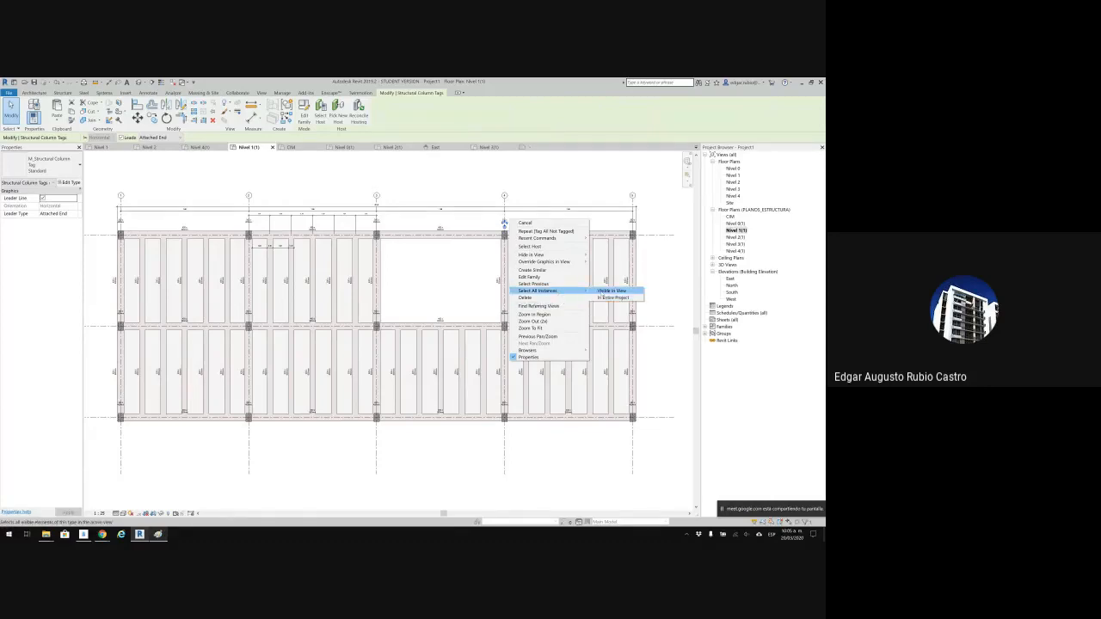
click(600, 294)
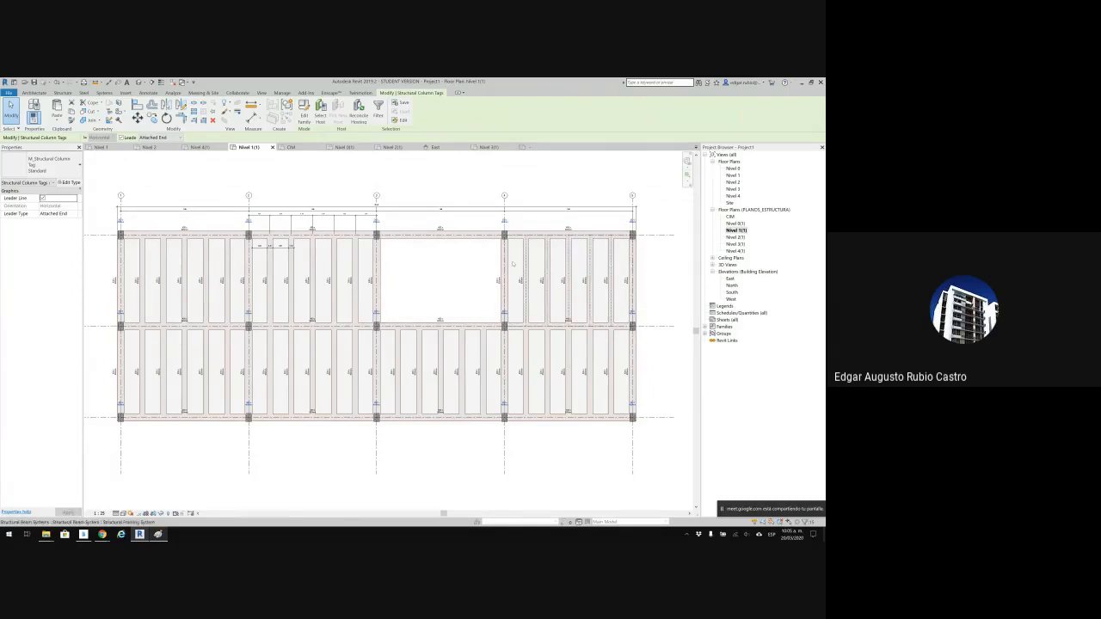
scroll(503, 258, up, 2)
middle_drag(494, 264, 448, 269)
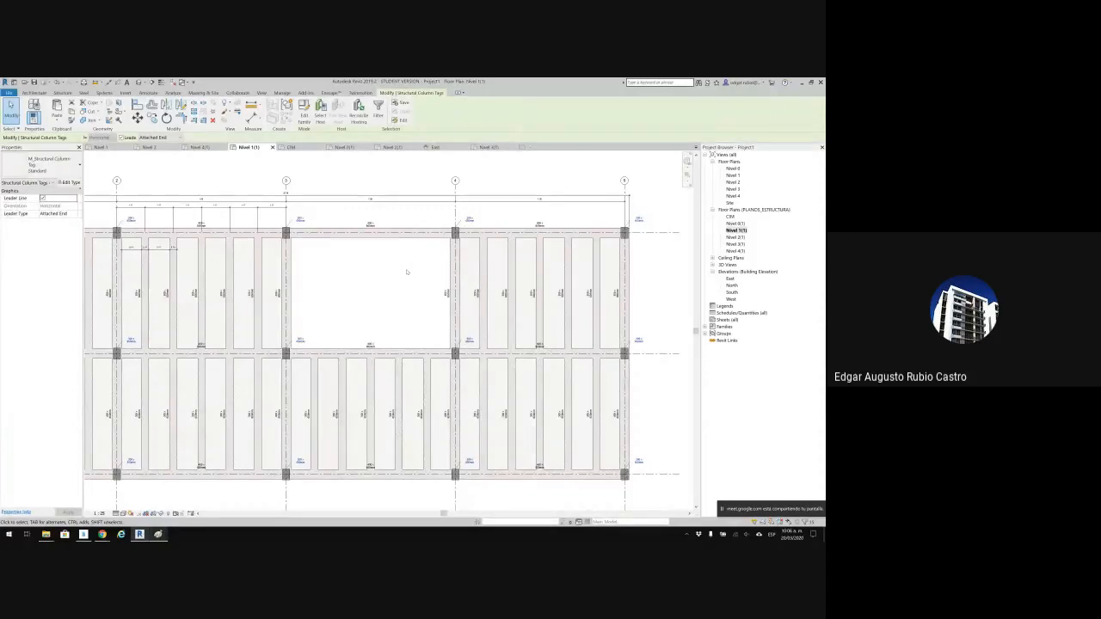
scroll(414, 216, down, 5)
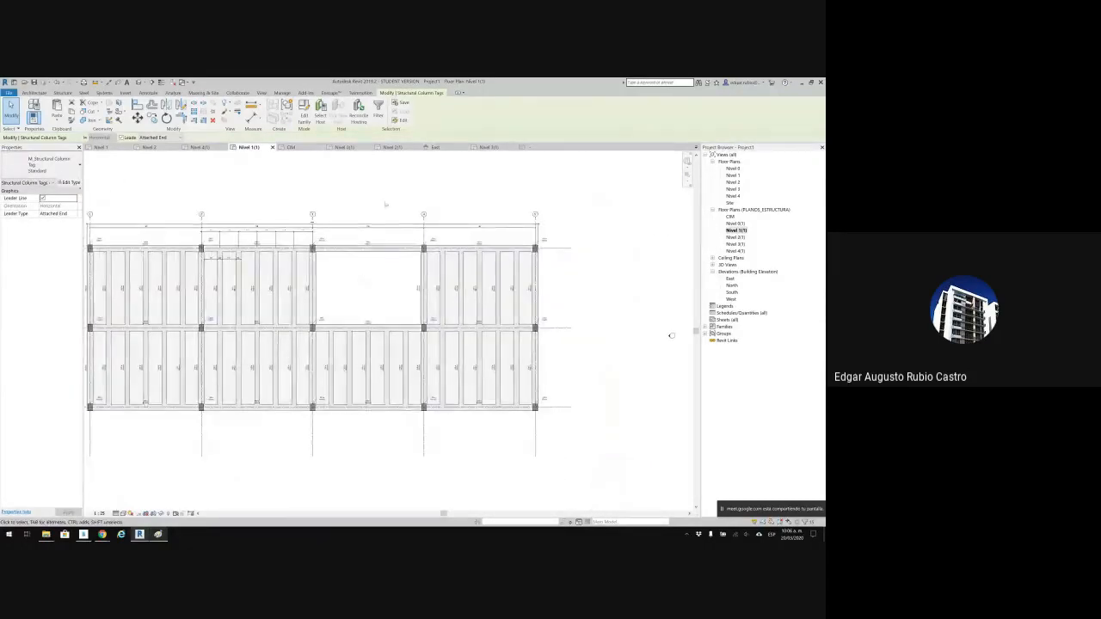
key(Escape)
middle_drag(448, 236, 496, 240)
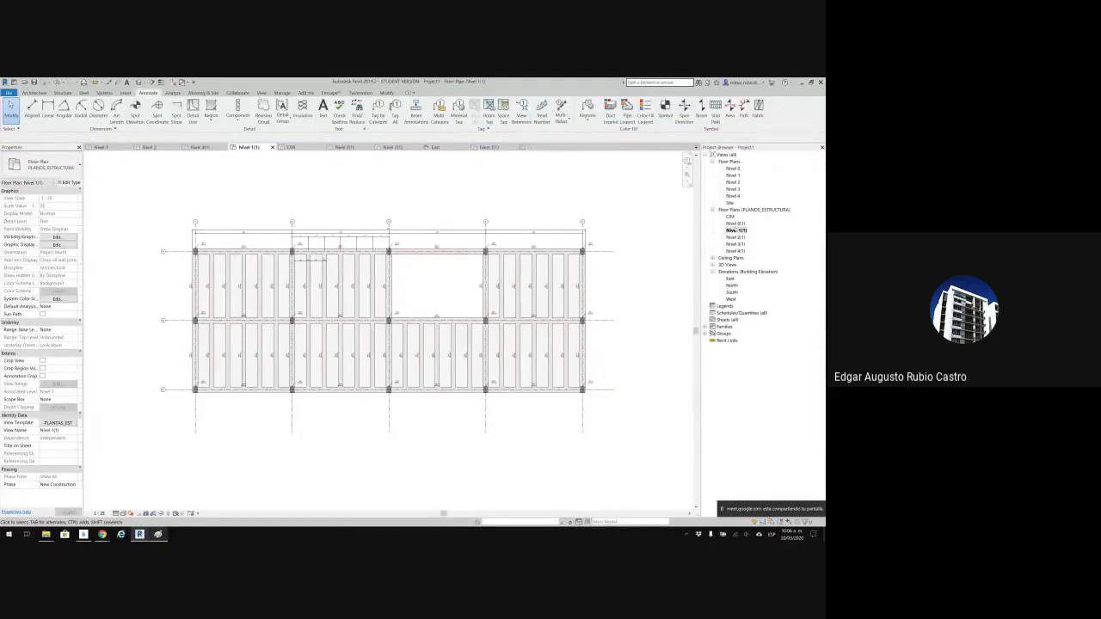
scroll(550, 287, up, 2)
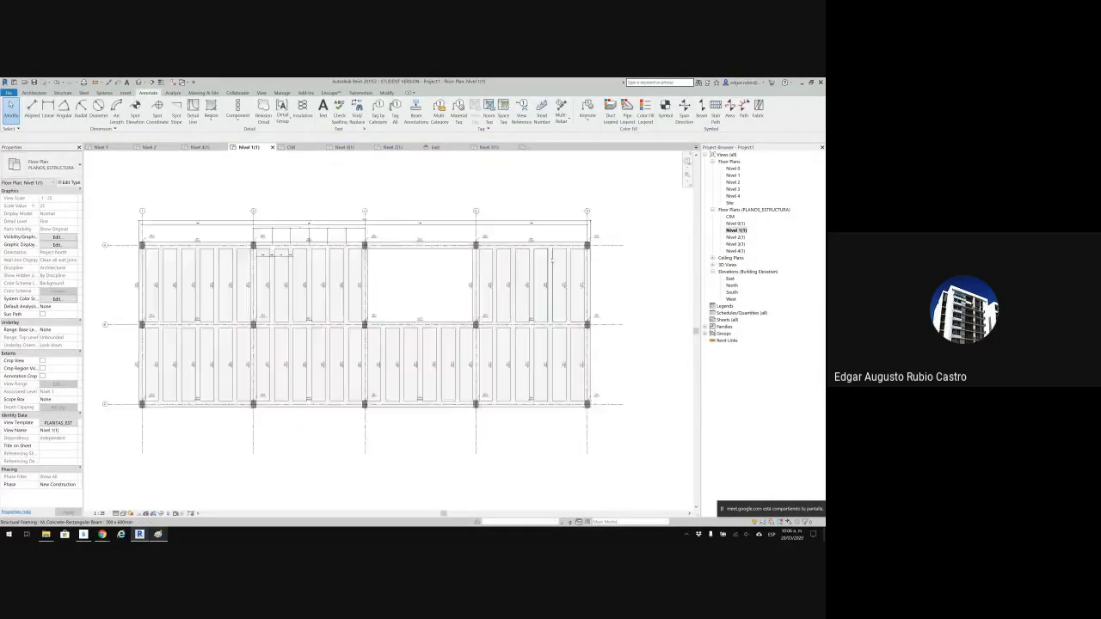
scroll(589, 288, up, 2)
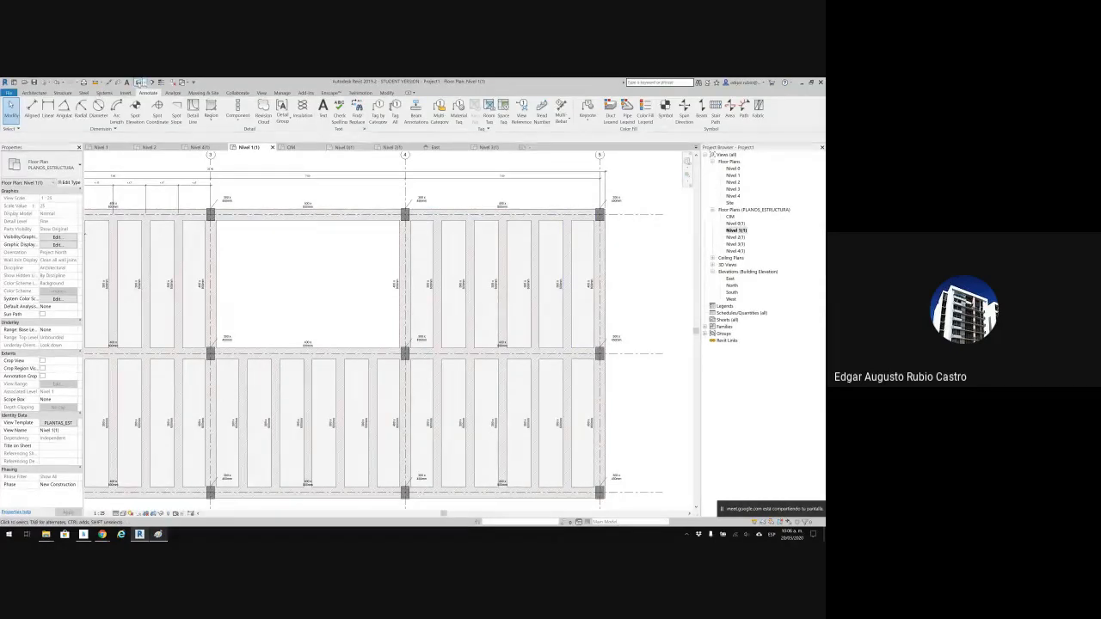
Open the 3D view and compare the base and top levels of the two lowest stacked columns at the far building corner.
click(140, 82)
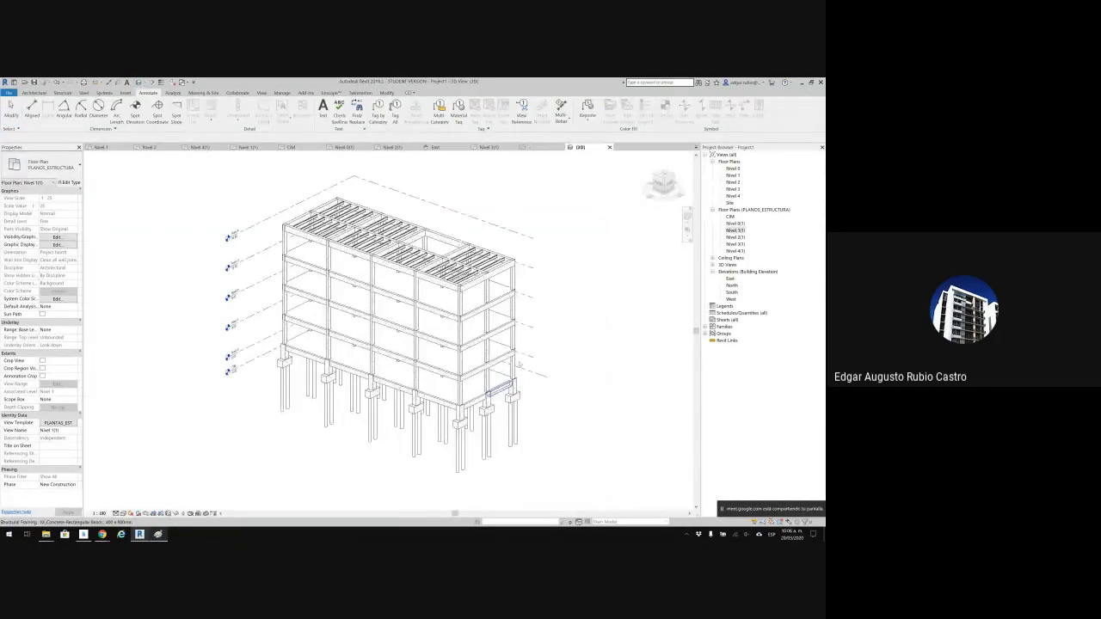
scroll(521, 364, up, 3)
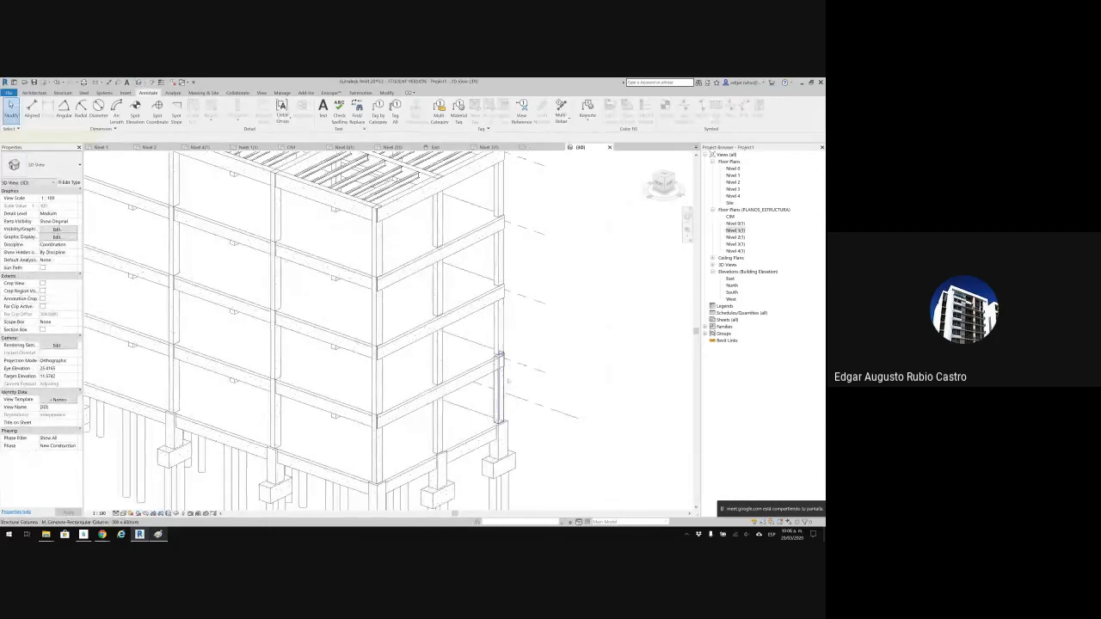
click(499, 388)
ctrl+click(500, 331)
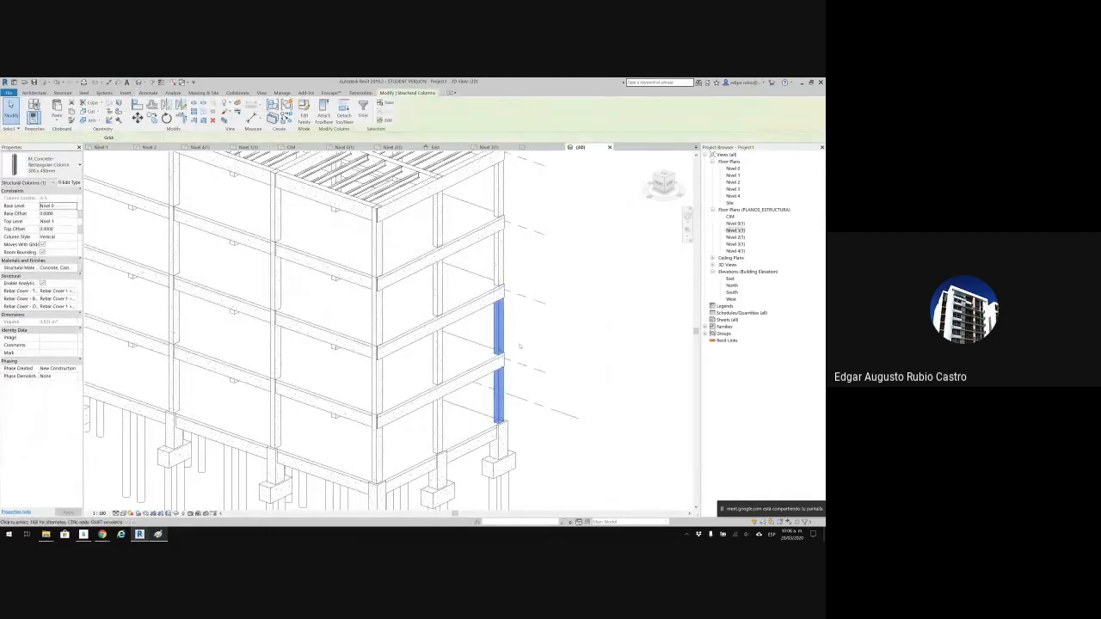
scroll(504, 363, up, 1)
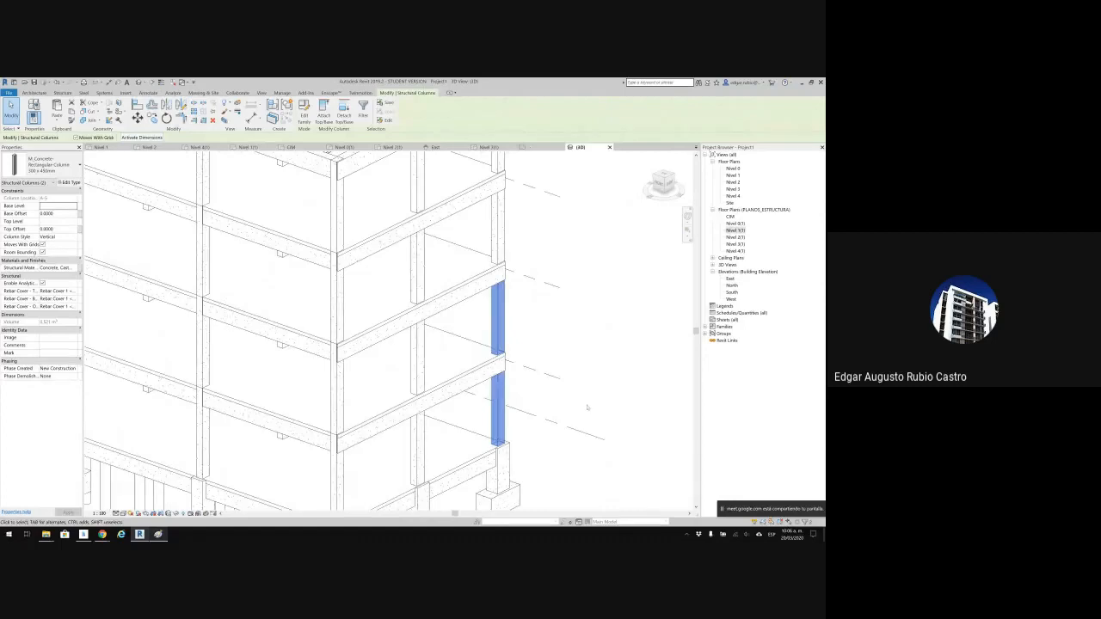
scroll(588, 406, down, 1)
click(533, 396)
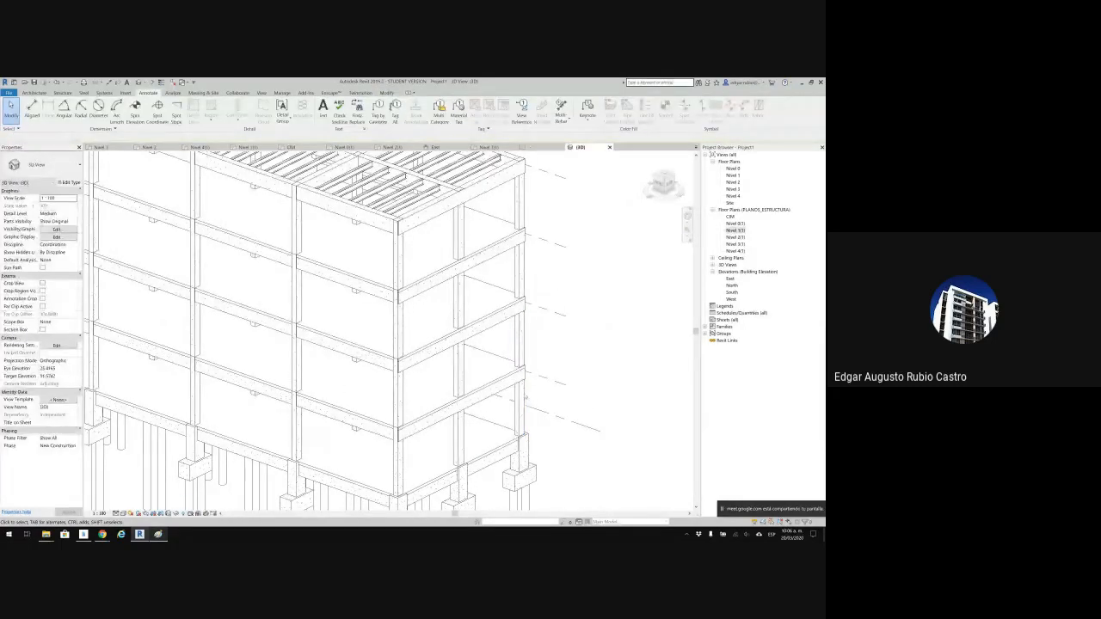
click(519, 397)
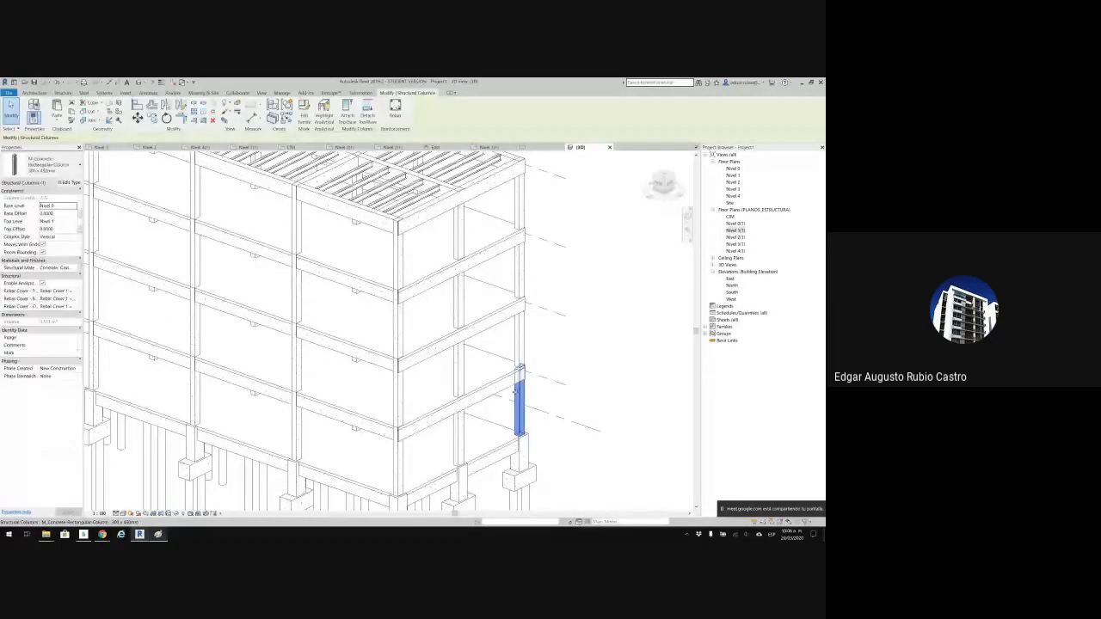
click(520, 327)
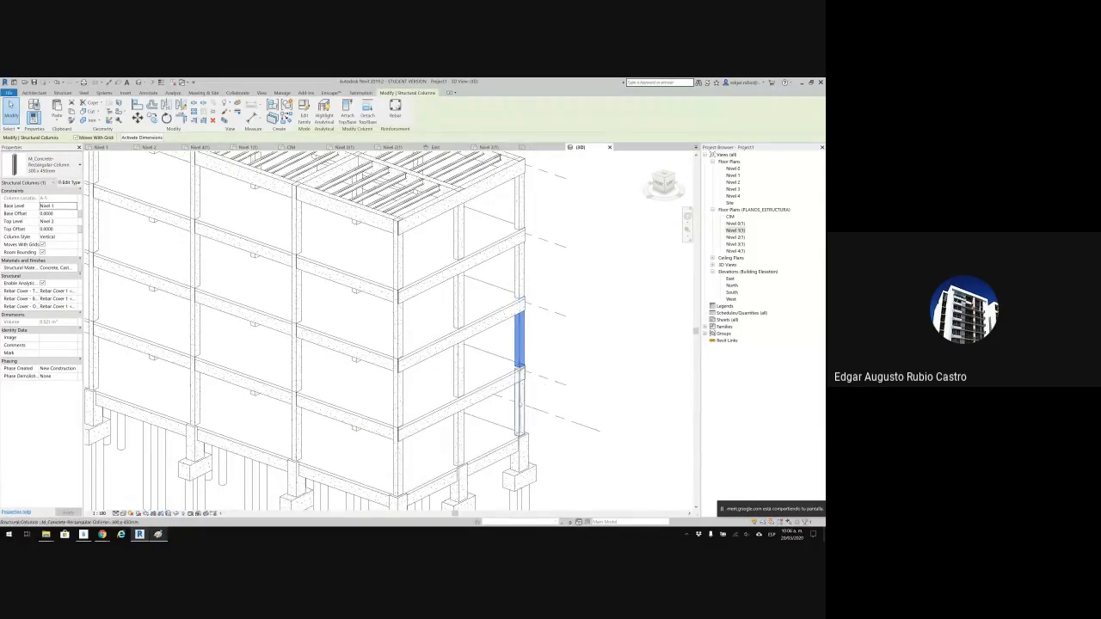
click(520, 406)
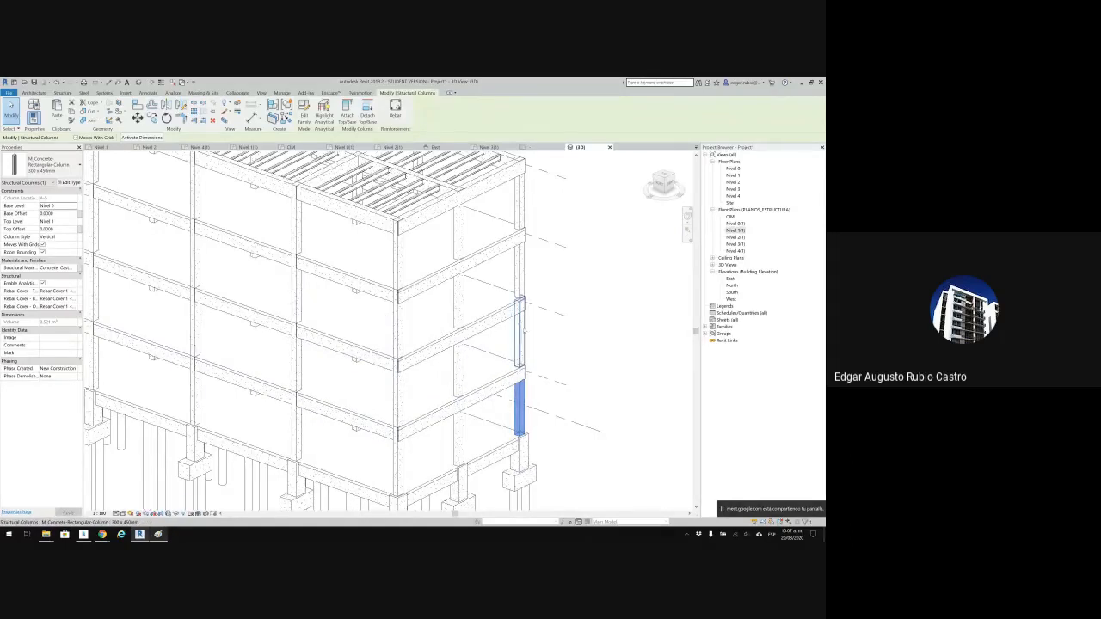
click(523, 332)
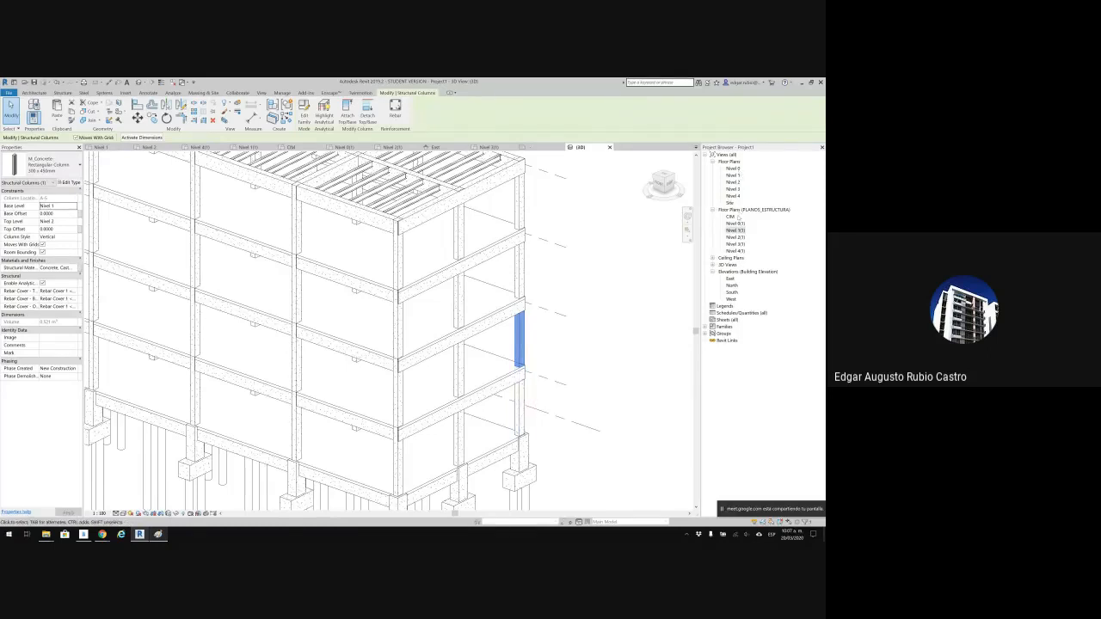
click(521, 398)
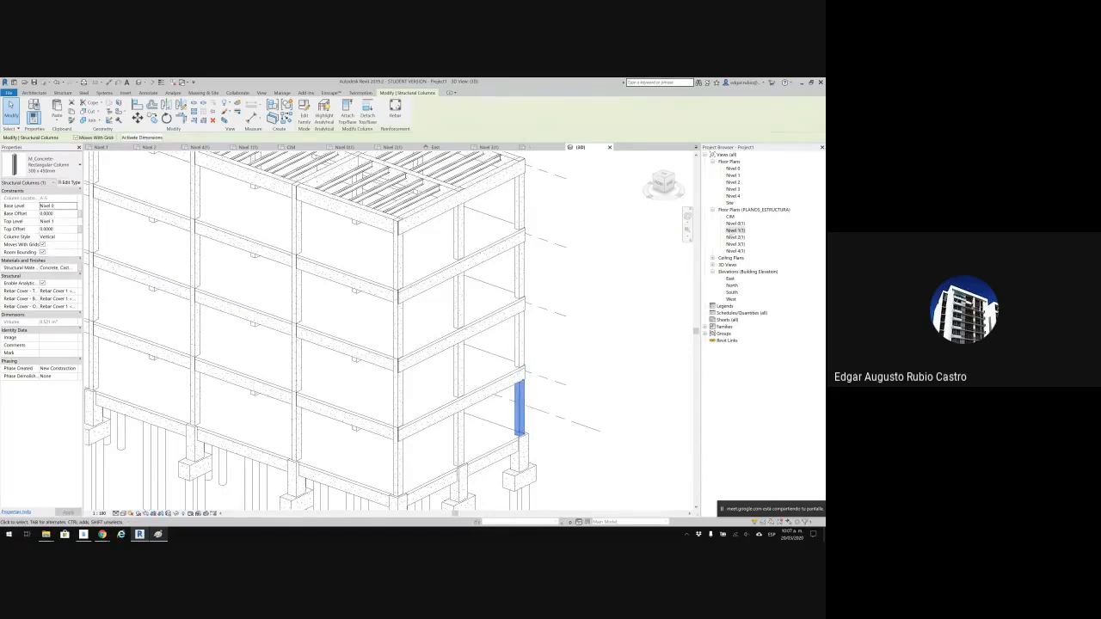
Return to the Nivel 1(1) structural plan and inspect the tag and properties of the last joist before grid 5.
double_click(735, 230)
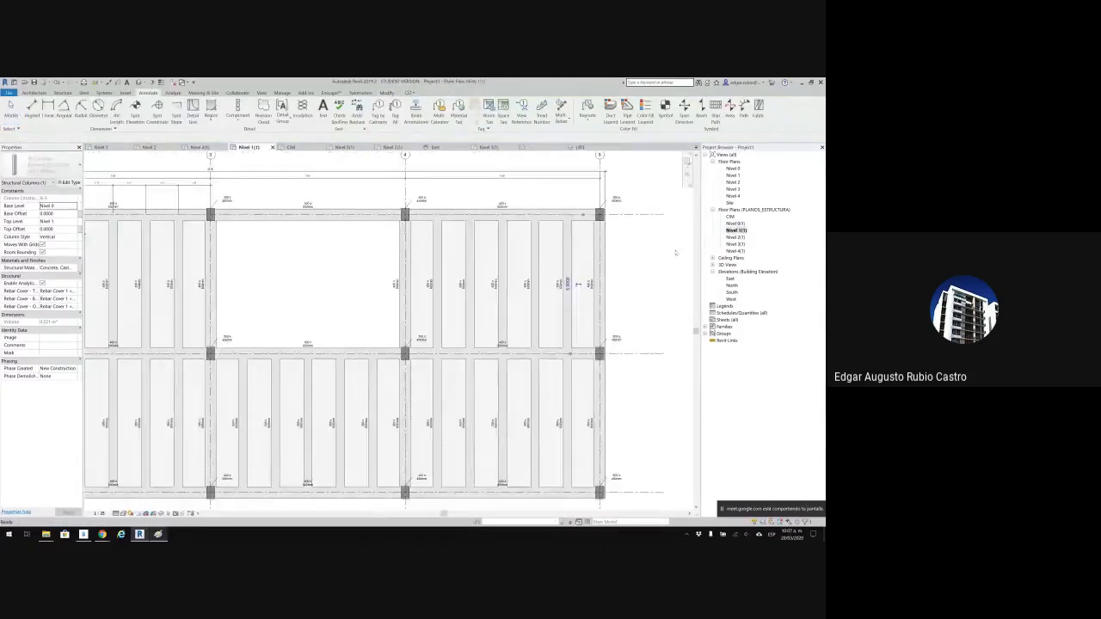
scroll(573, 307, up, 2)
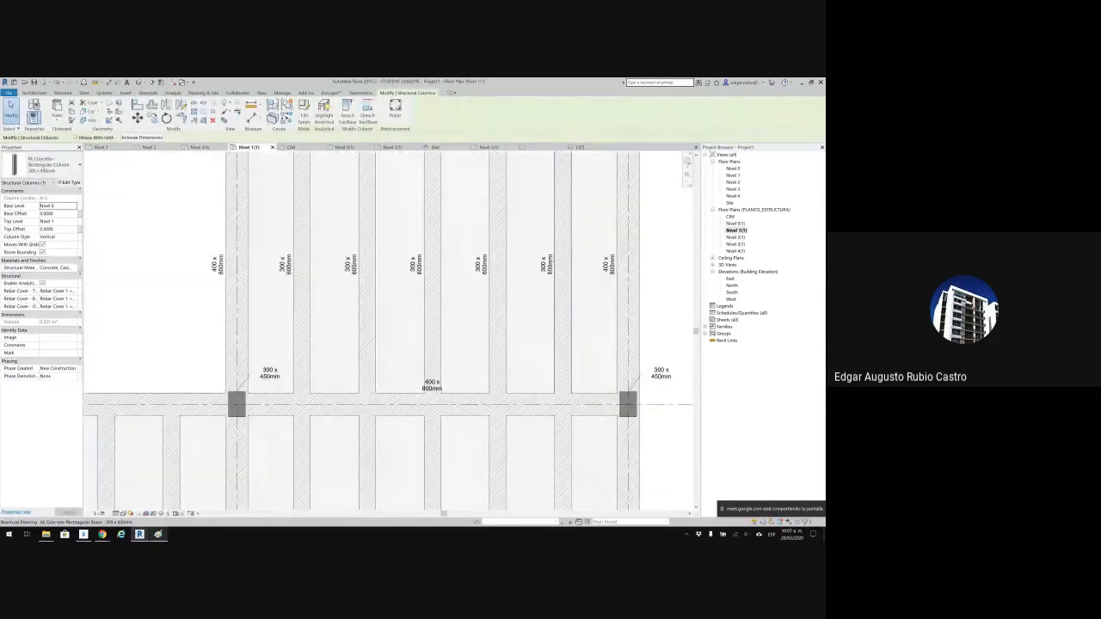
click(550, 265)
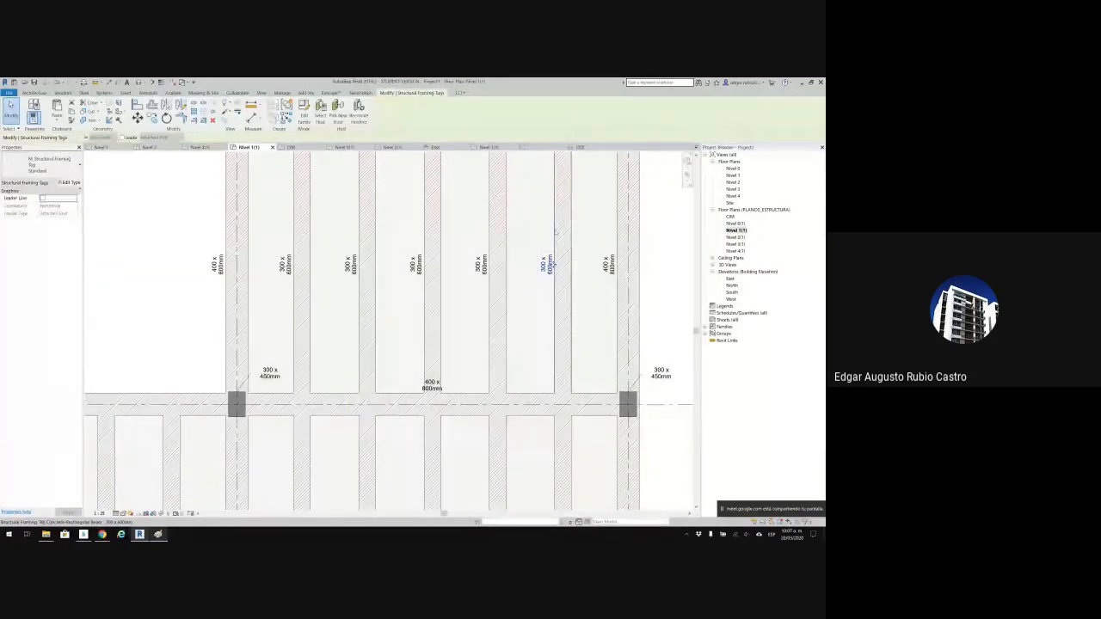
click(561, 241)
scroll(560, 237, up, 1)
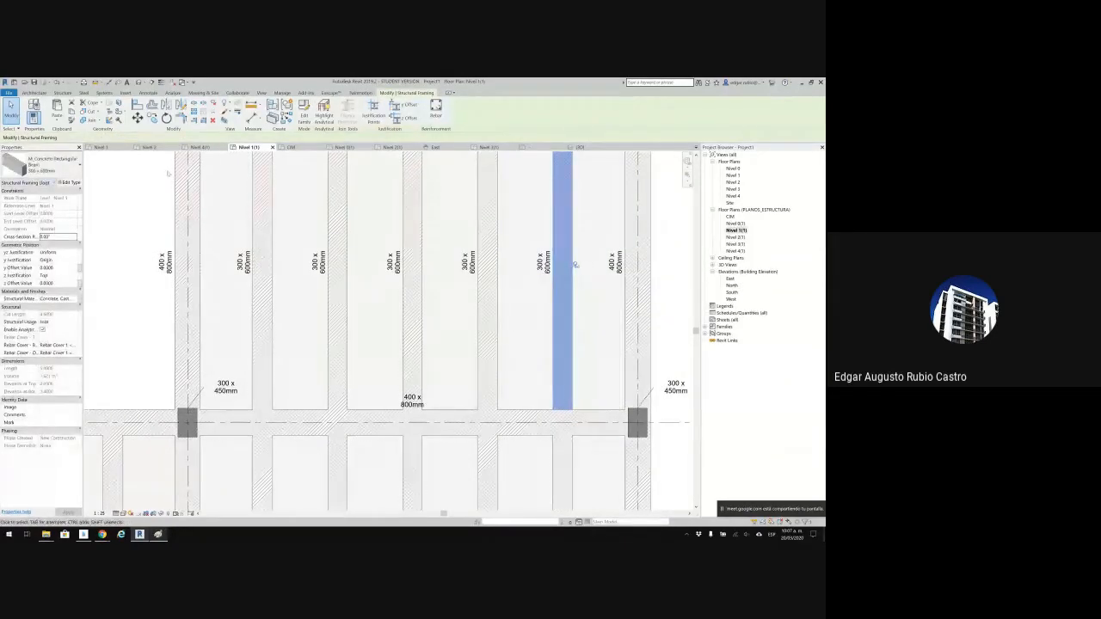
Change the type of the last joist before grid 5 in the Nivel 1(1) plan to universal beam UB305x165x40.
click(48, 165)
click(30, 238)
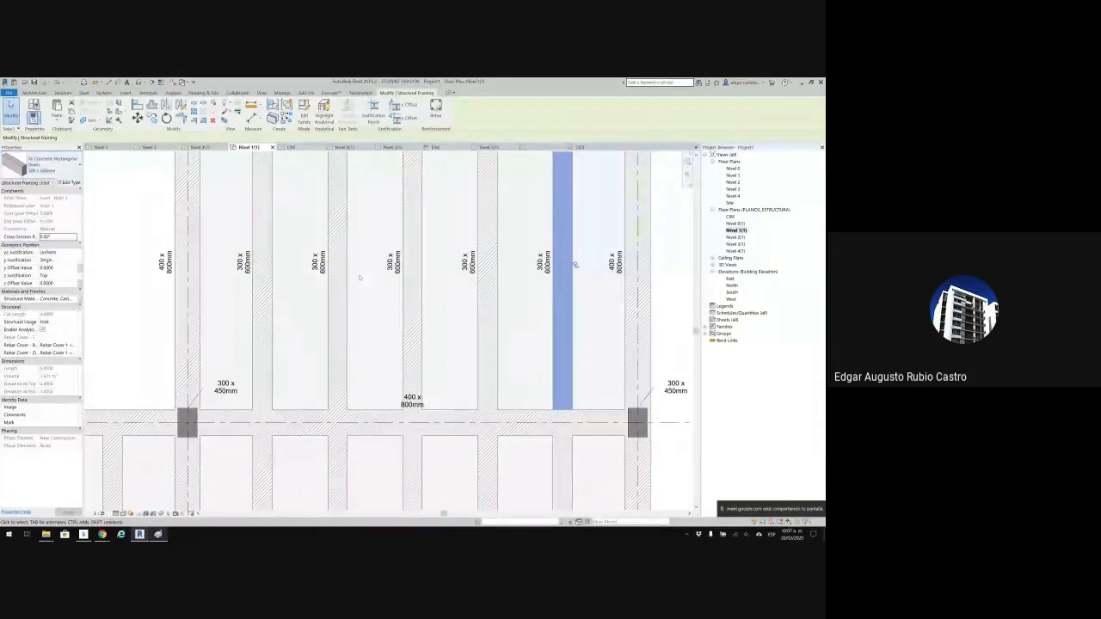
scroll(573, 275, up, 2)
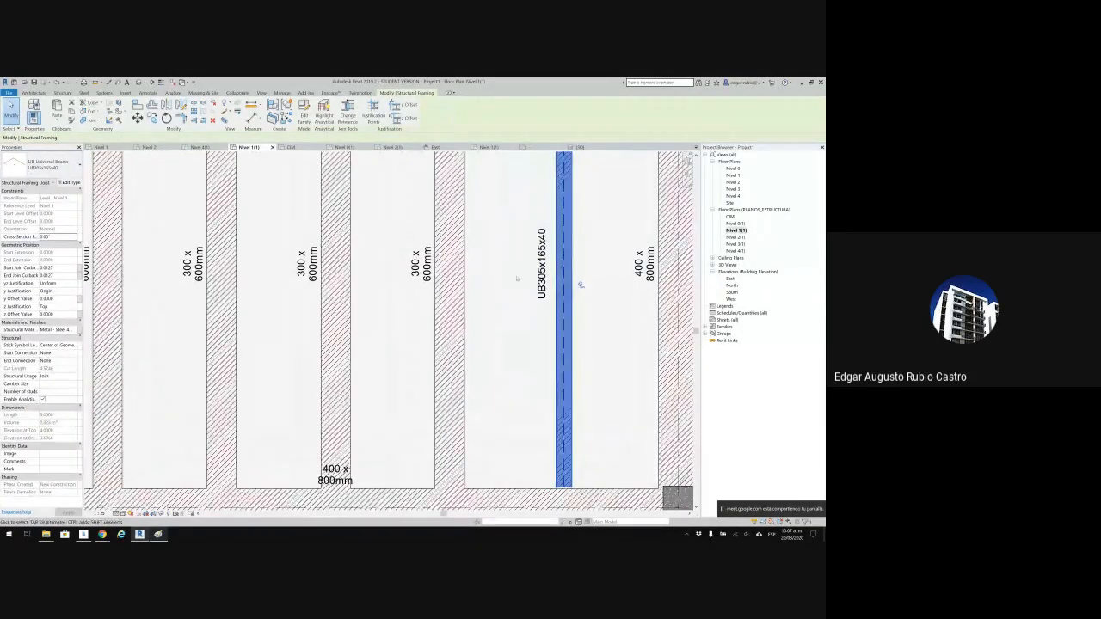
scroll(568, 286, down, 3)
key(Escape)
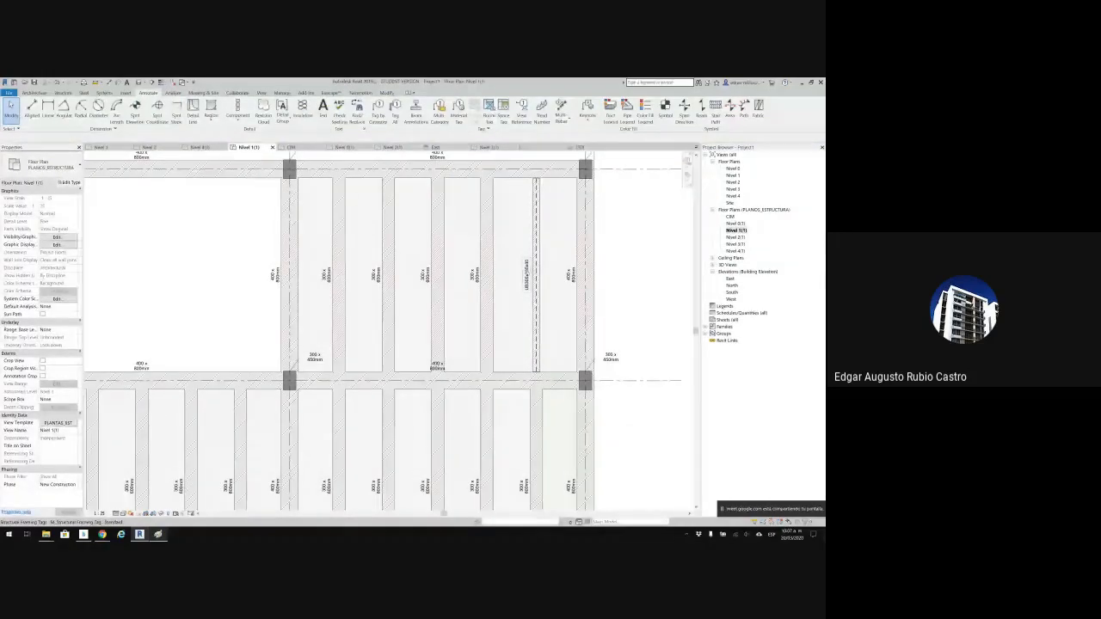
Compare the framing tags between the Nivel 1(1) and Nivel 2(1) plans, checking the beam on grid 5.
click(569, 275)
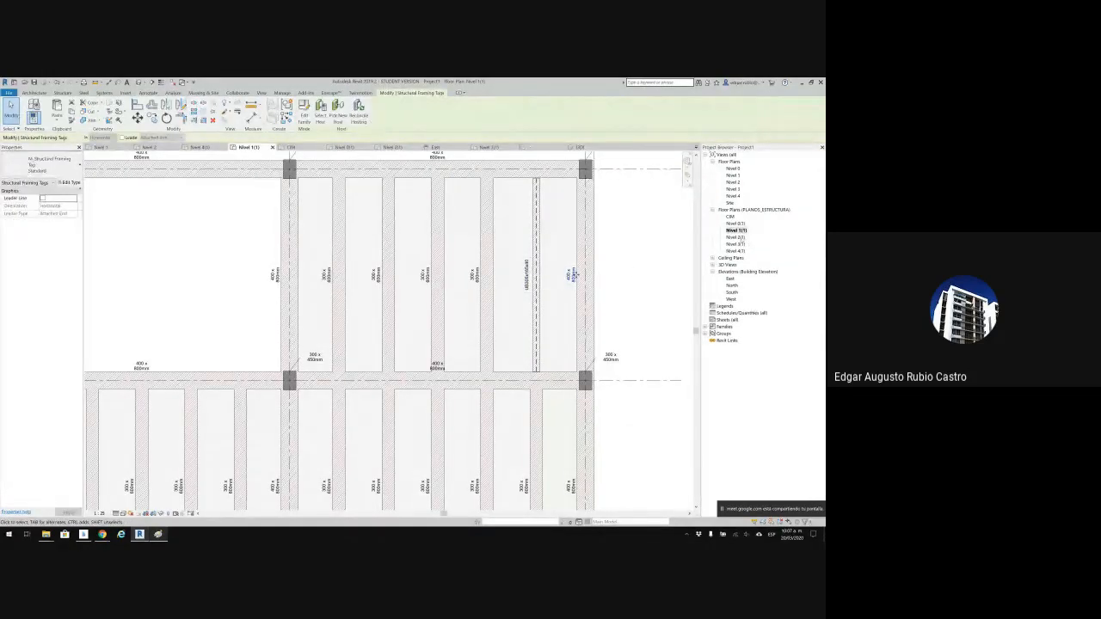
click(393, 147)
scroll(504, 320, up, 5)
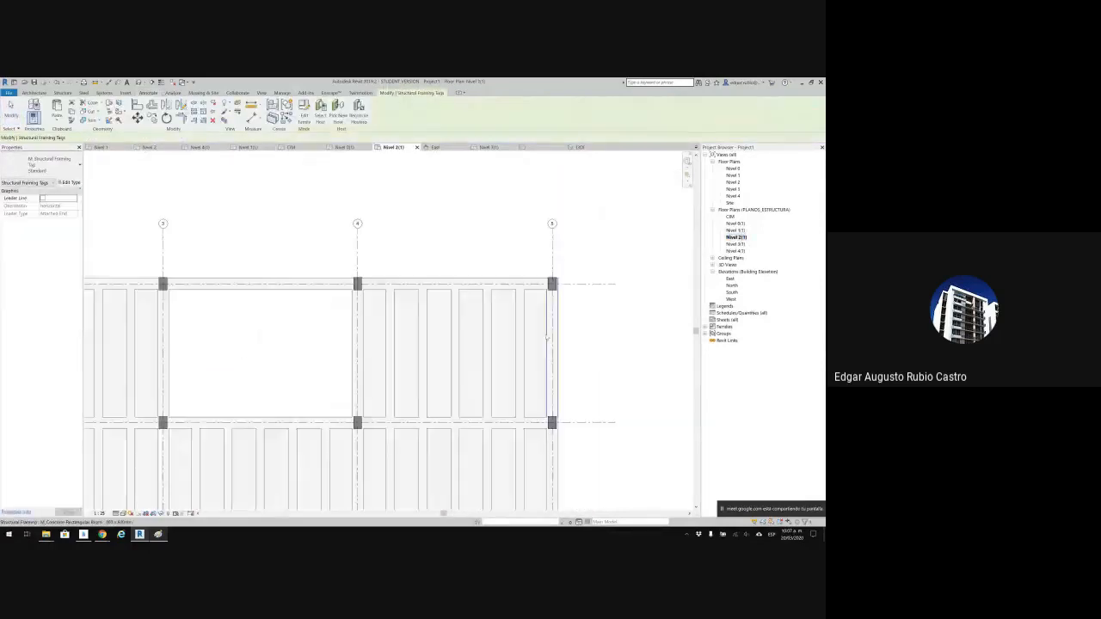
middle_drag(560, 349, 542, 239)
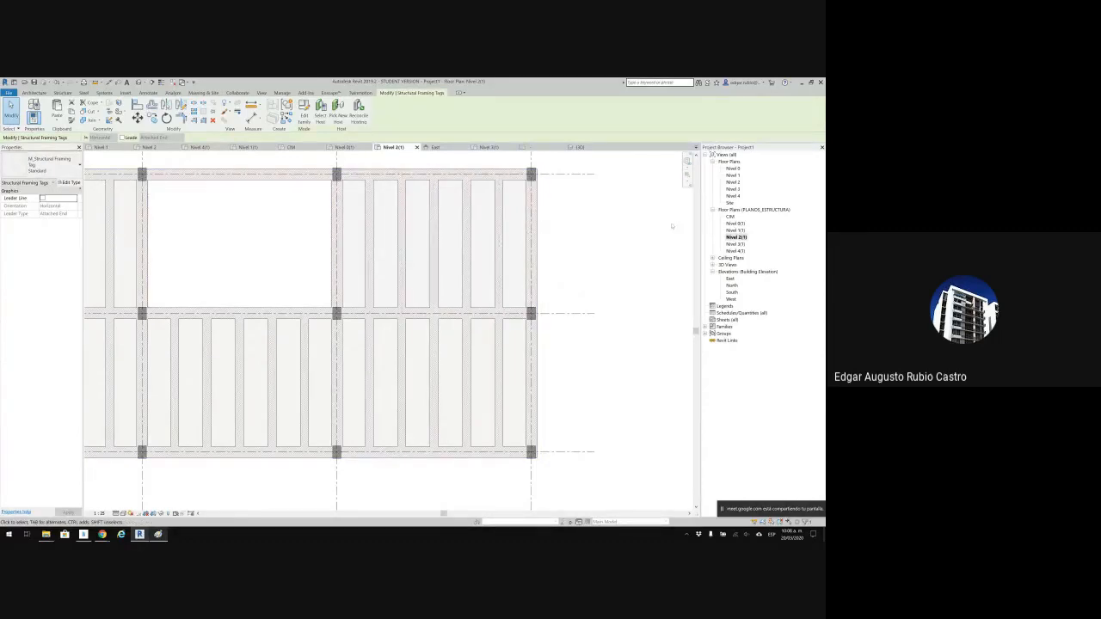
double_click(738, 230)
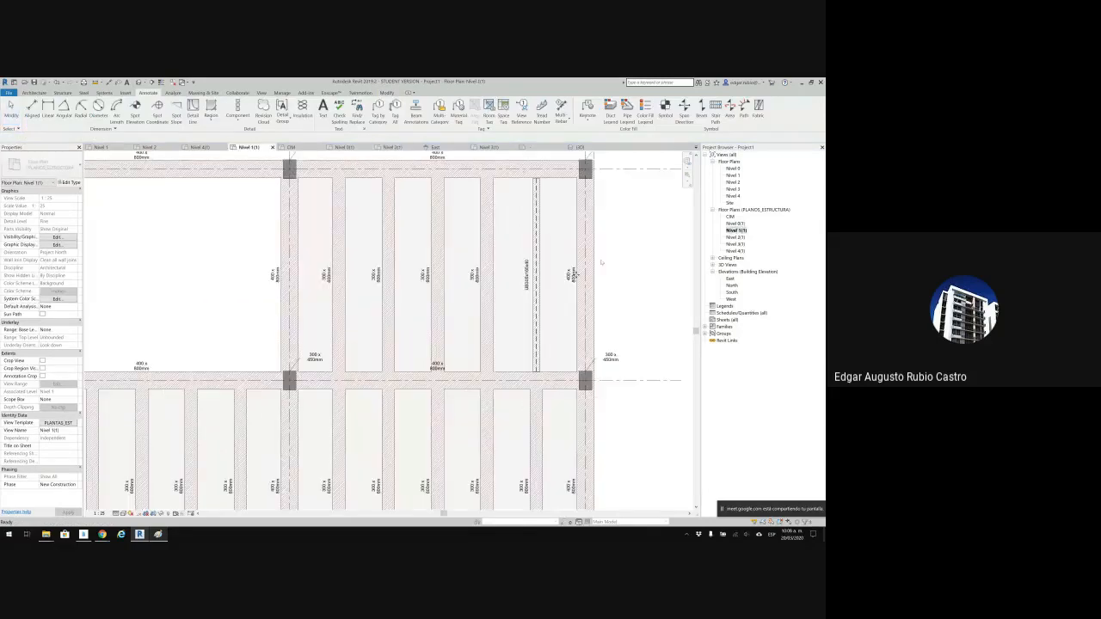
click(572, 274)
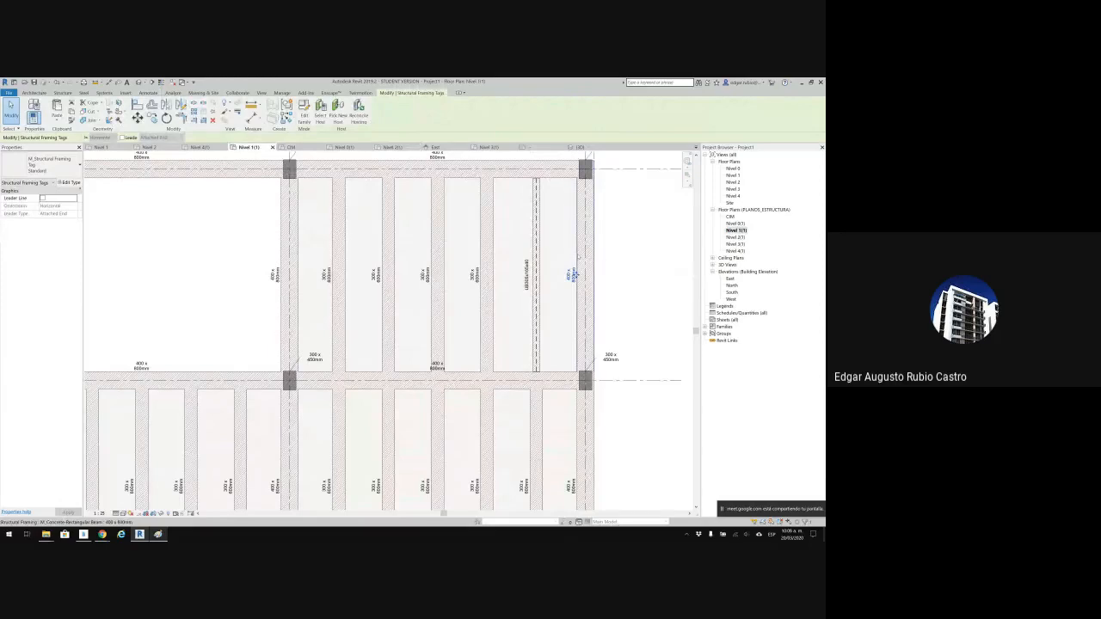
double_click(735, 237)
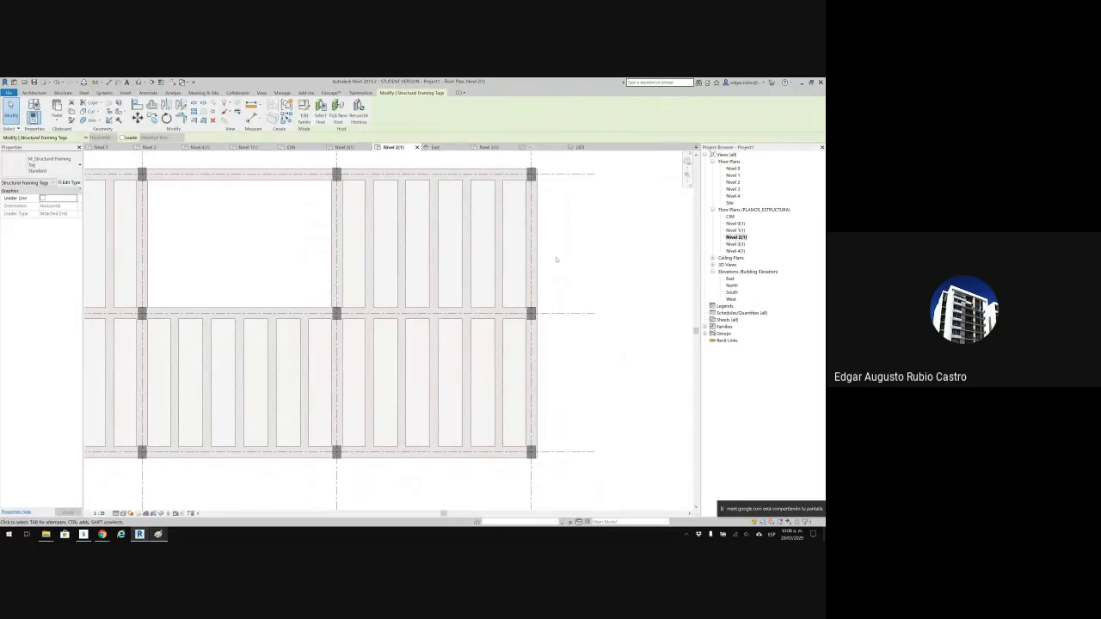
scroll(556, 260, down, 4)
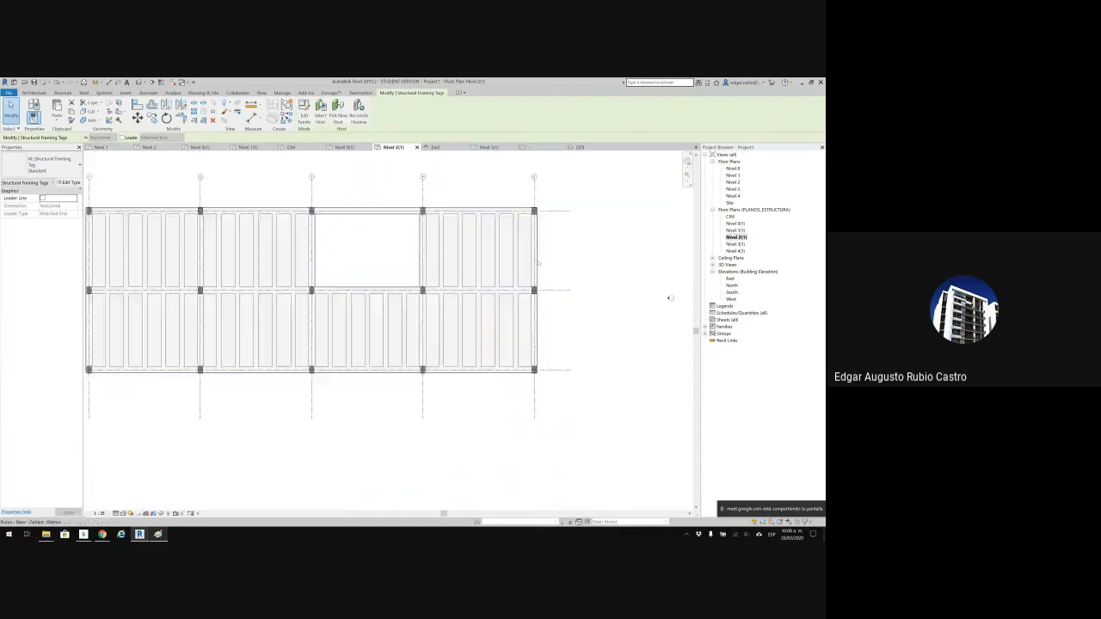
middle_drag(651, 290, 695, 290)
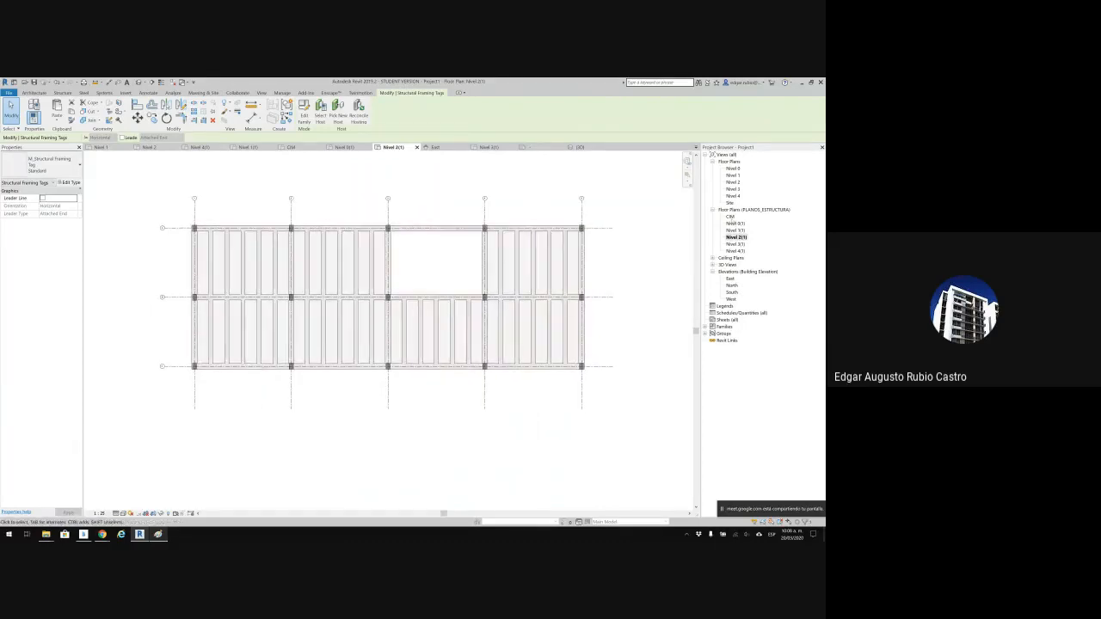
Try to tag structural columns and framing in the CIM plan with the Standard tag types, limited to selected objects.
double_click(730, 217)
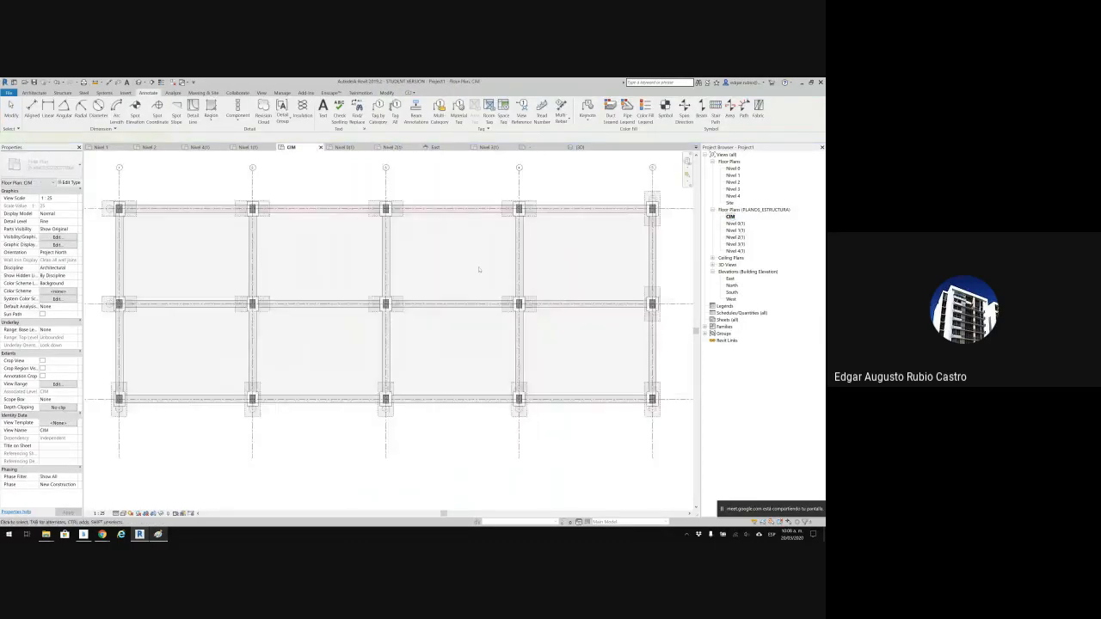
key(t)
key(g)
scroll(479, 270, down, 1)
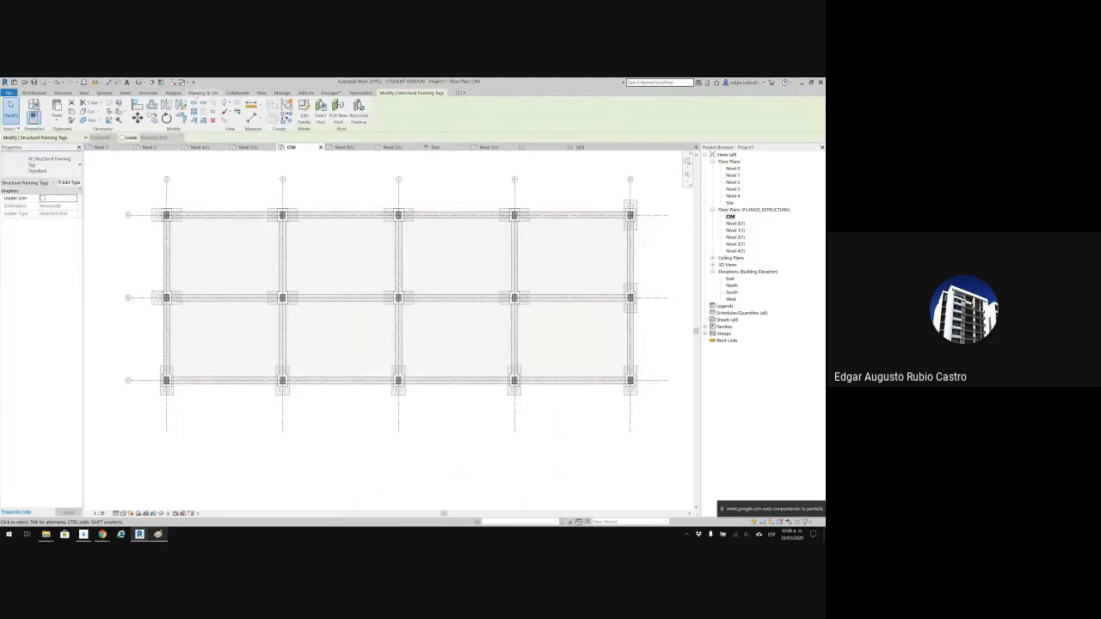
click(148, 92)
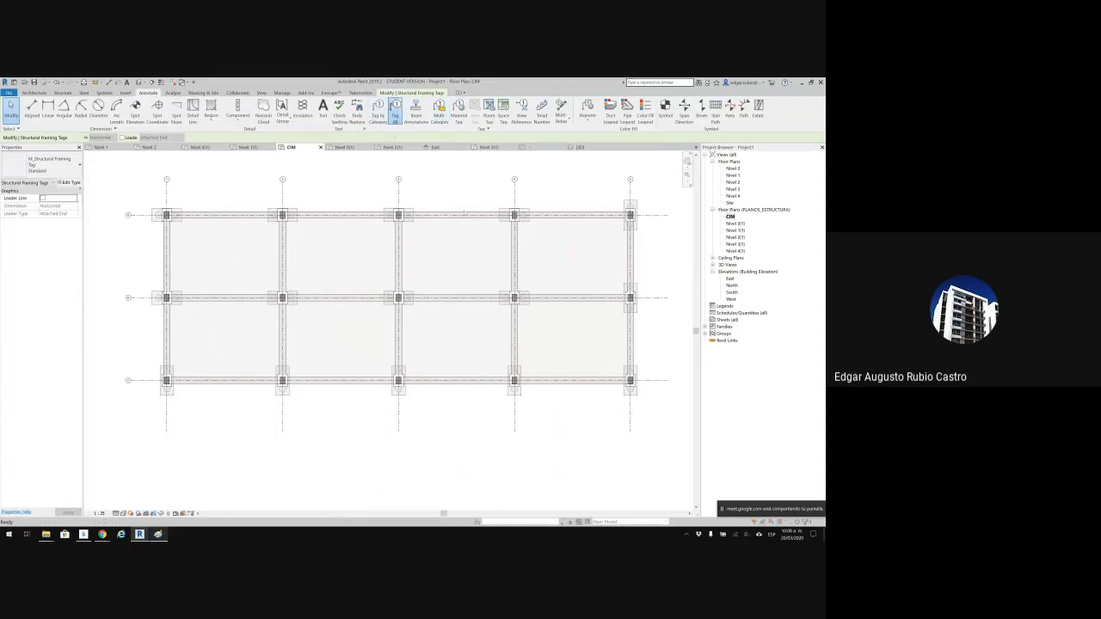
click(395, 115)
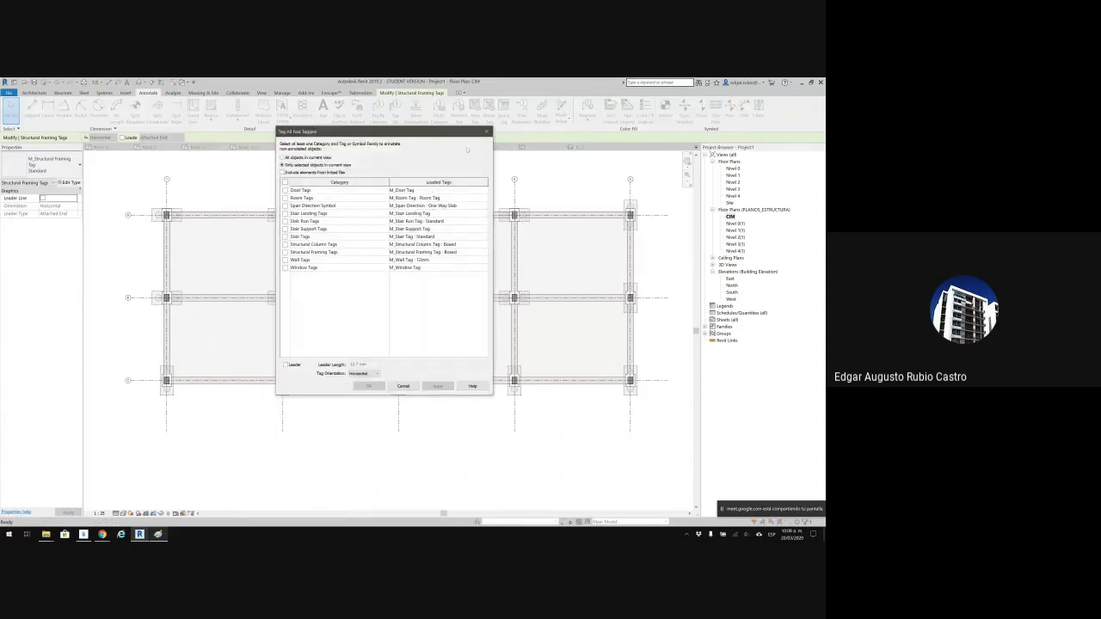
drag(464, 133, 571, 202)
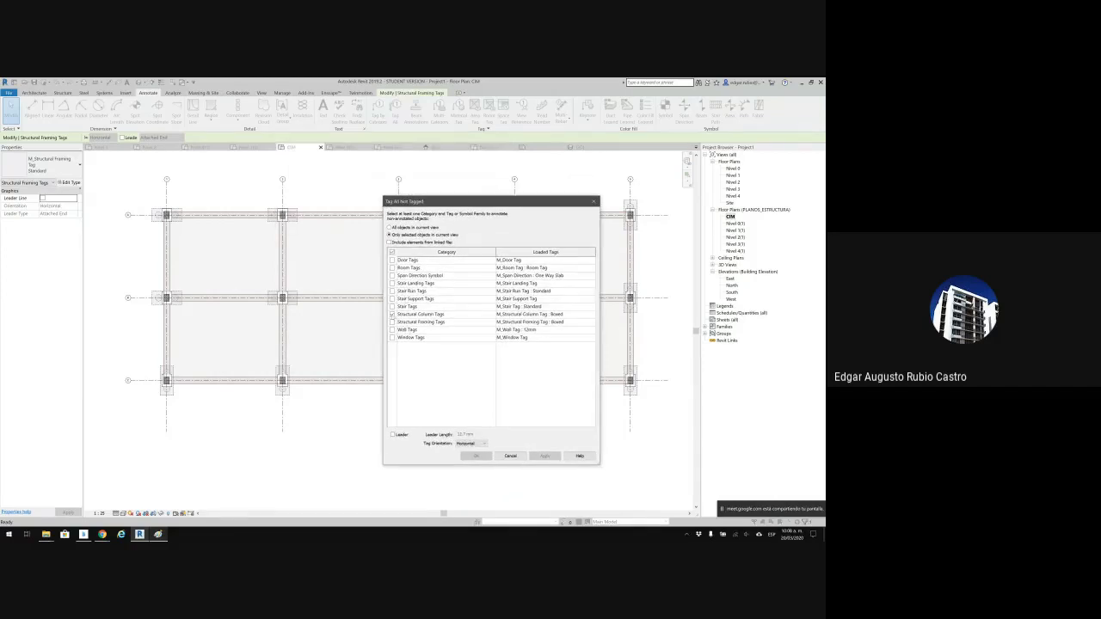
click(392, 322)
click(594, 314)
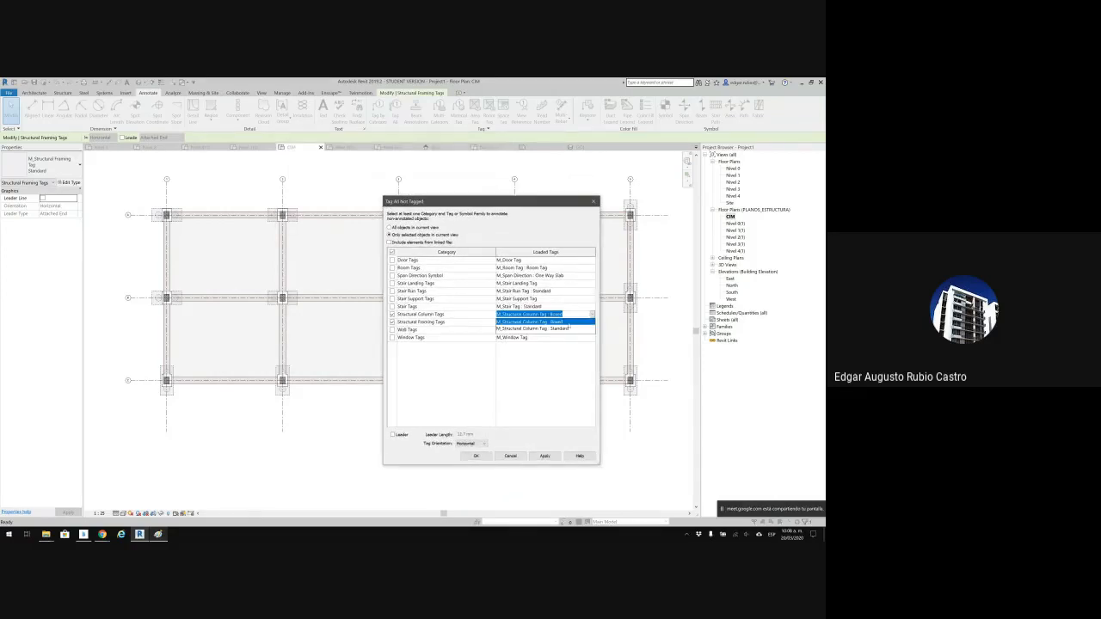
click(592, 329)
click(592, 322)
click(577, 336)
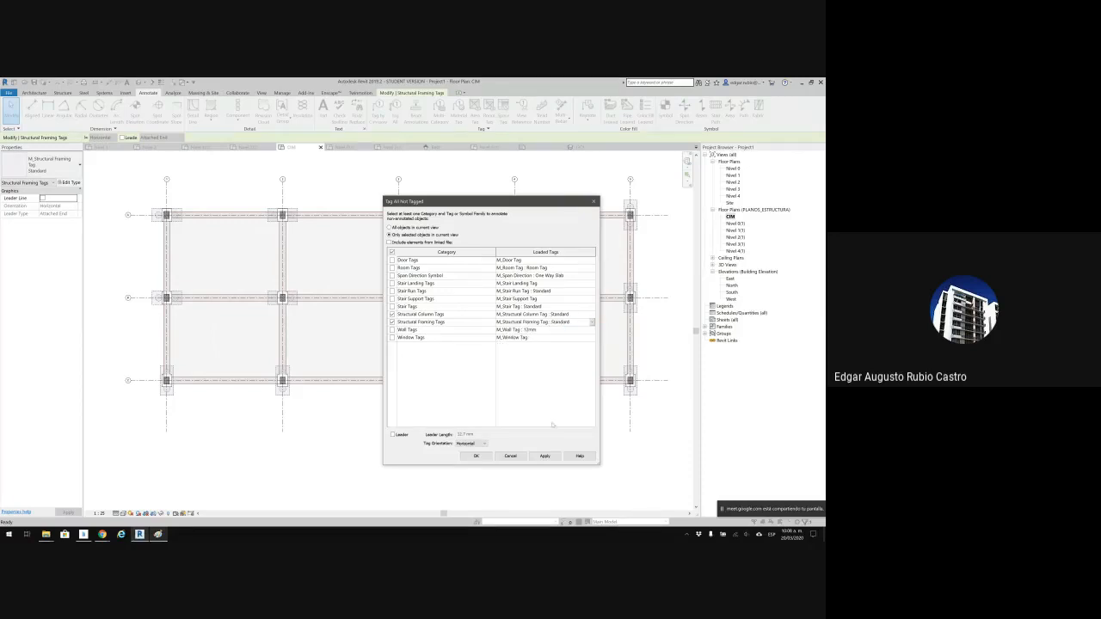
click(475, 456)
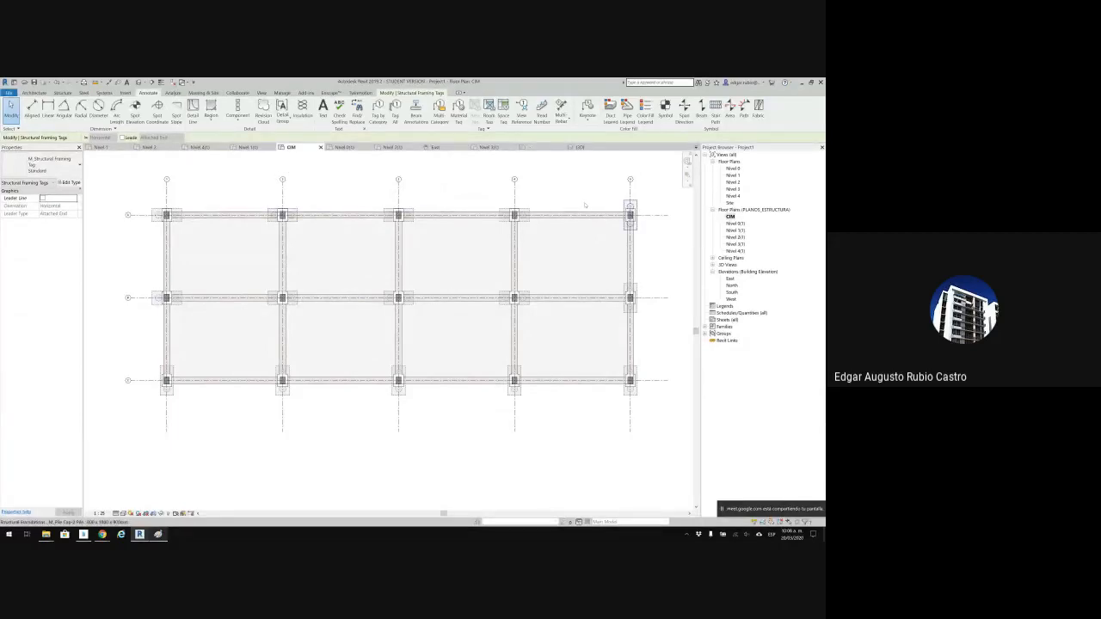
Tag all untagged structural columns and framing in the Nivel 2(1) plan with the Standard column and framing tag types, horizontal and without leaders.
click(736, 244)
double_click(737, 237)
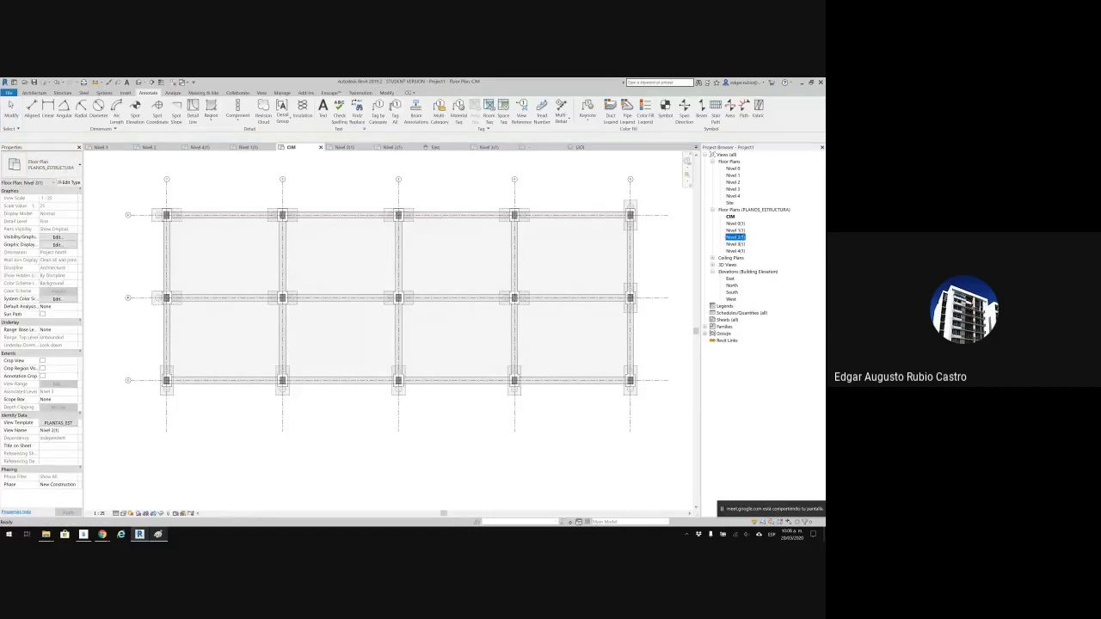
key(Escape)
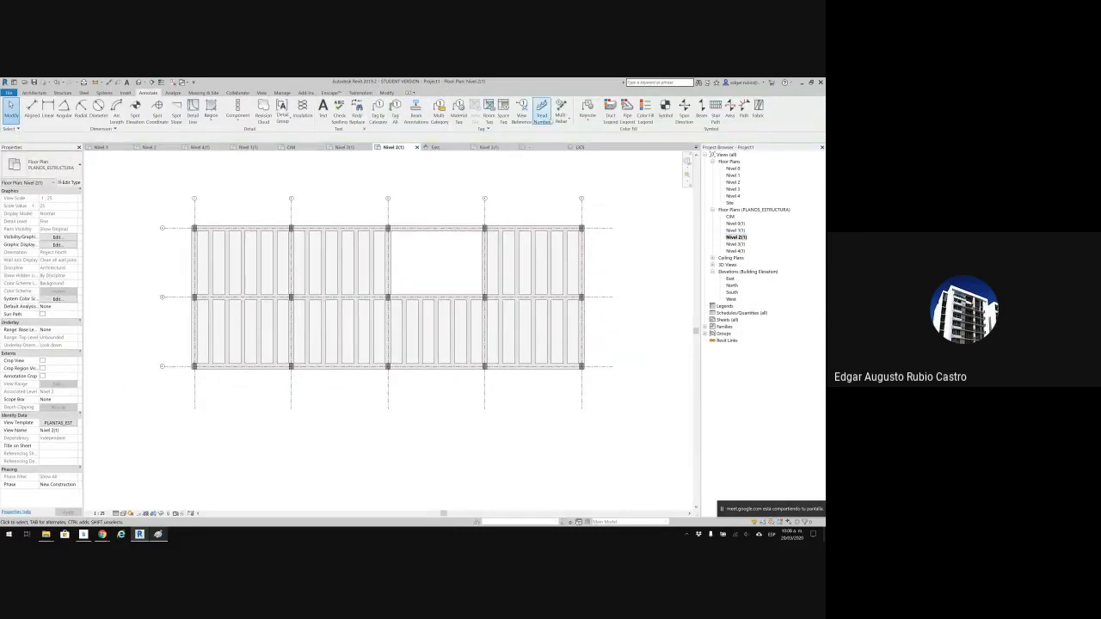
click(395, 108)
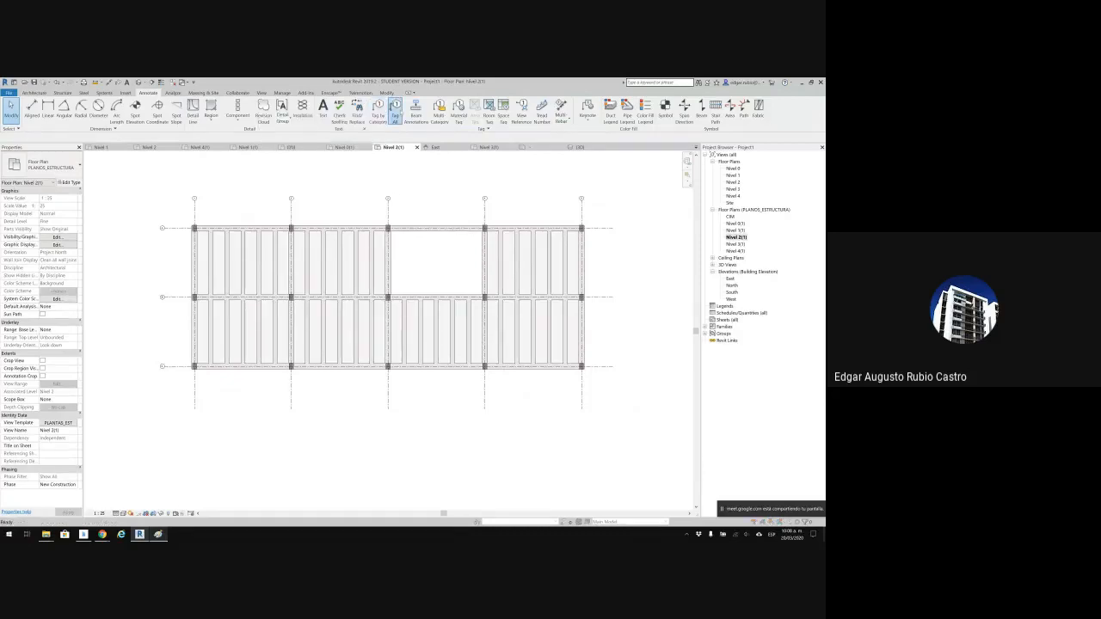
click(392, 314)
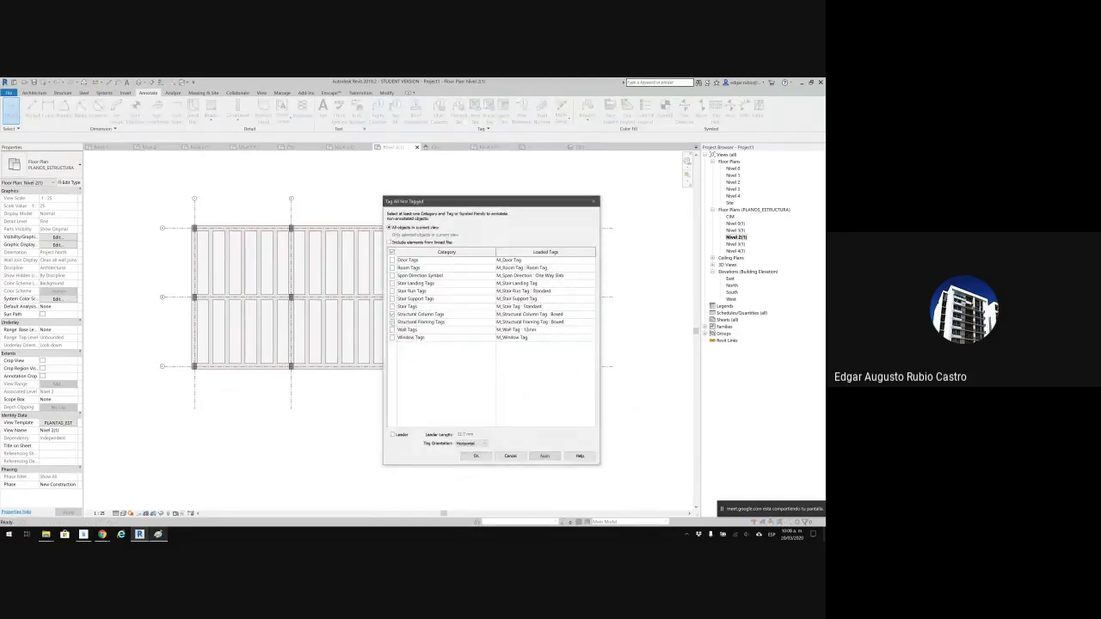
click(592, 314)
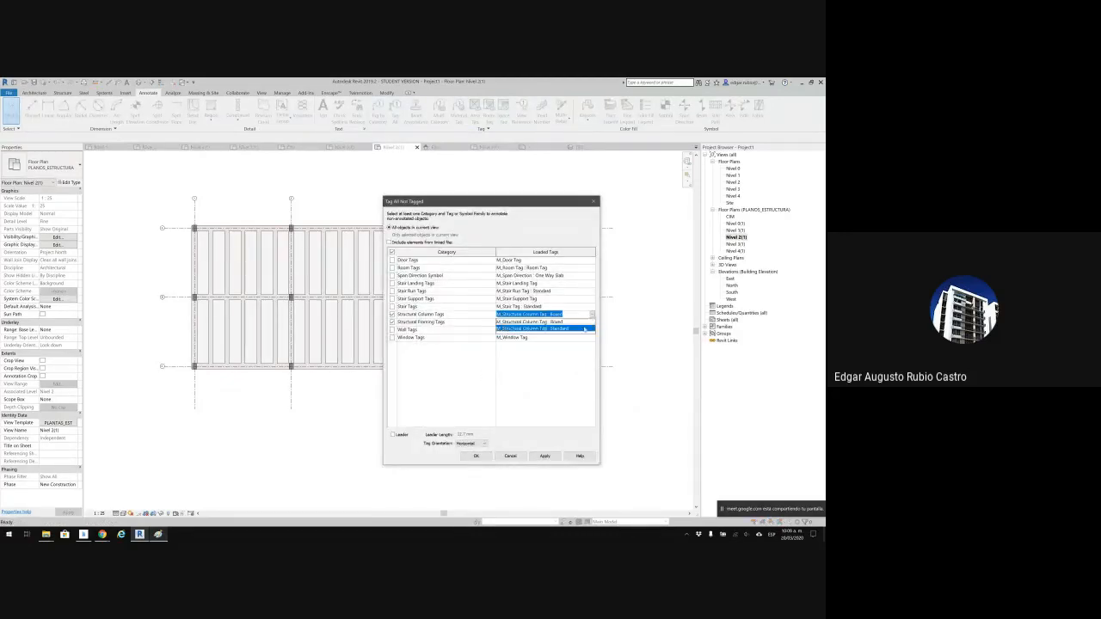
click(542, 330)
click(592, 321)
click(577, 336)
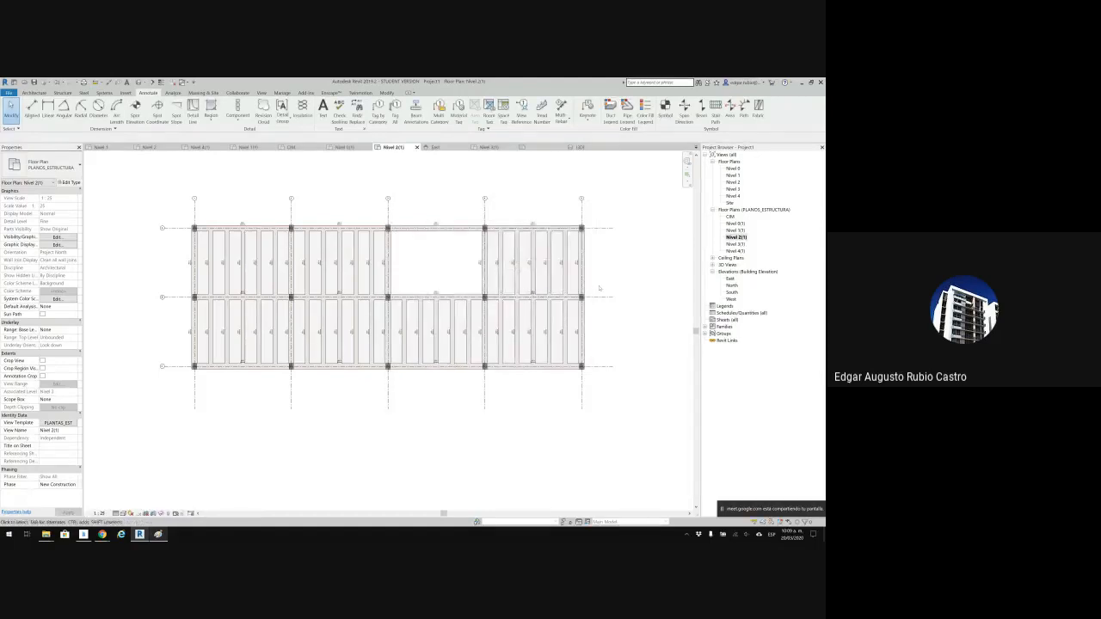
Select all structural column tags visible in the Nivel 2(1) plan and shift them together up and to the right of their columns.
scroll(599, 288, up, 10)
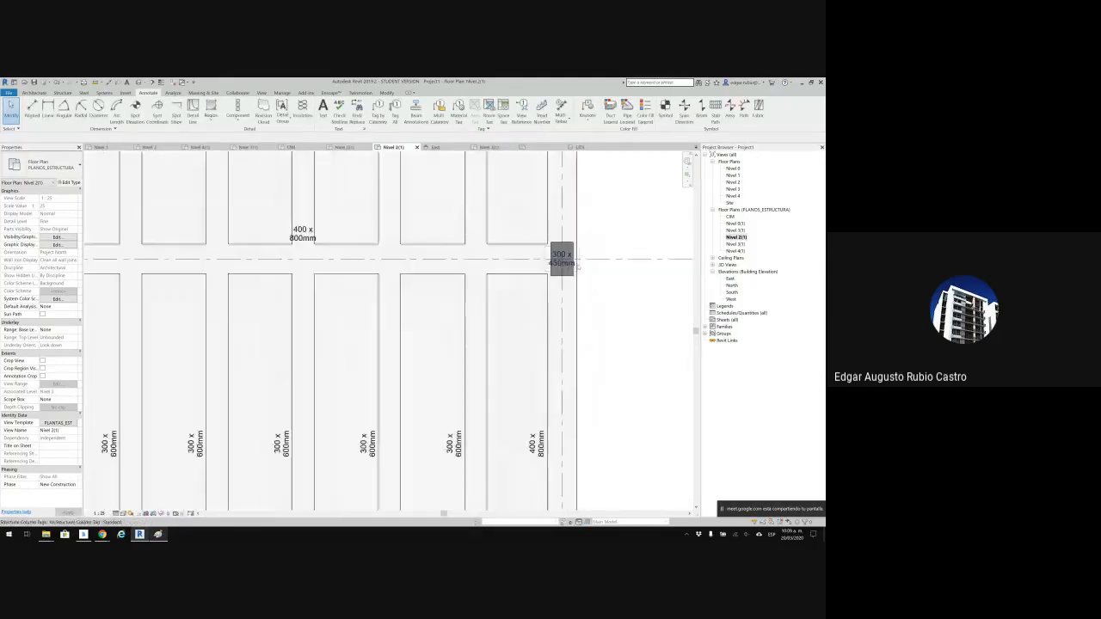
scroll(578, 267, down, 4)
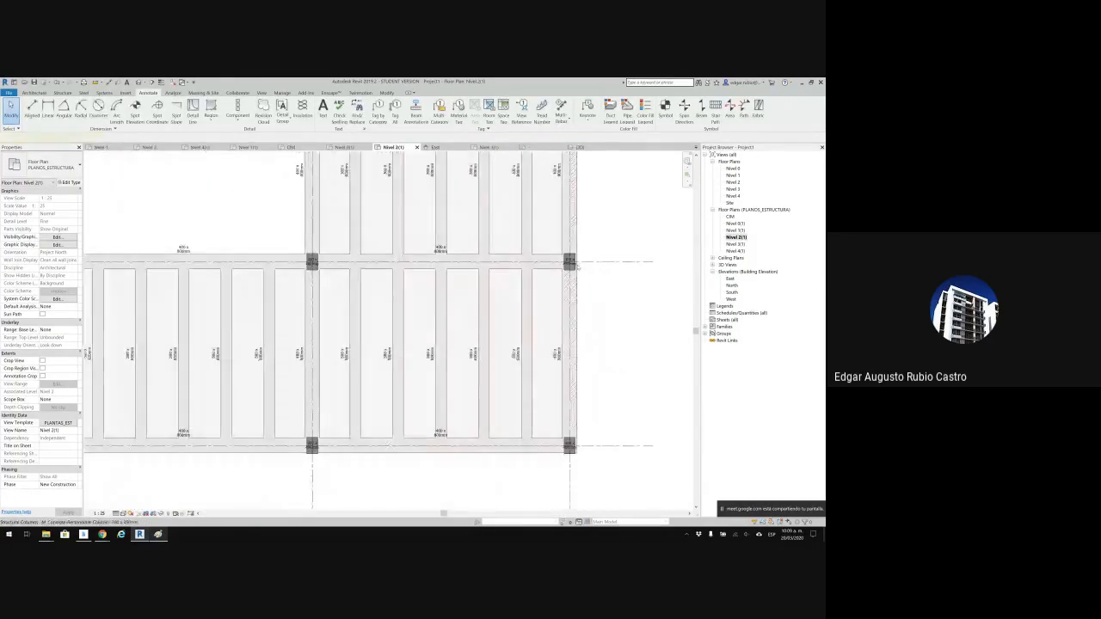
click(576, 266)
click(629, 307)
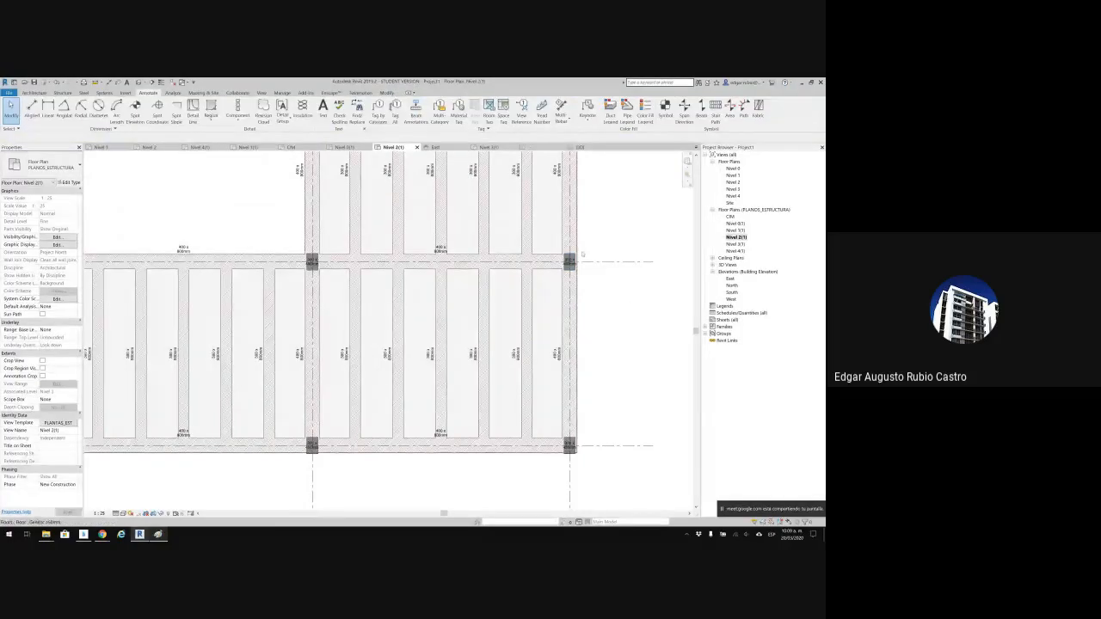
scroll(582, 255, up, 4)
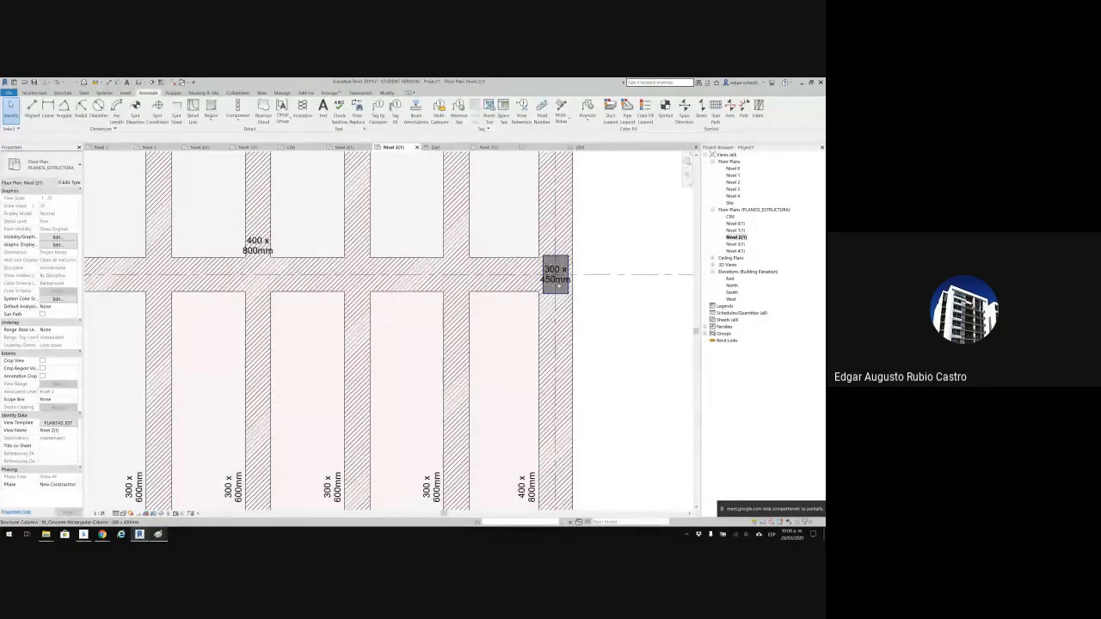
scroll(569, 282, up, 4)
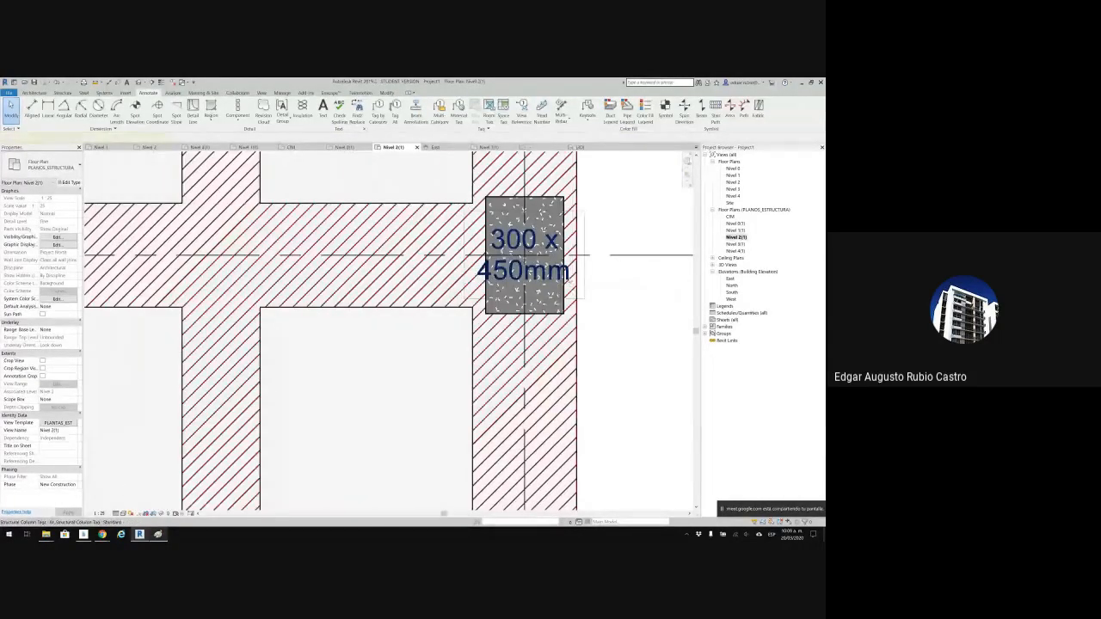
click(567, 279)
right_click(568, 281)
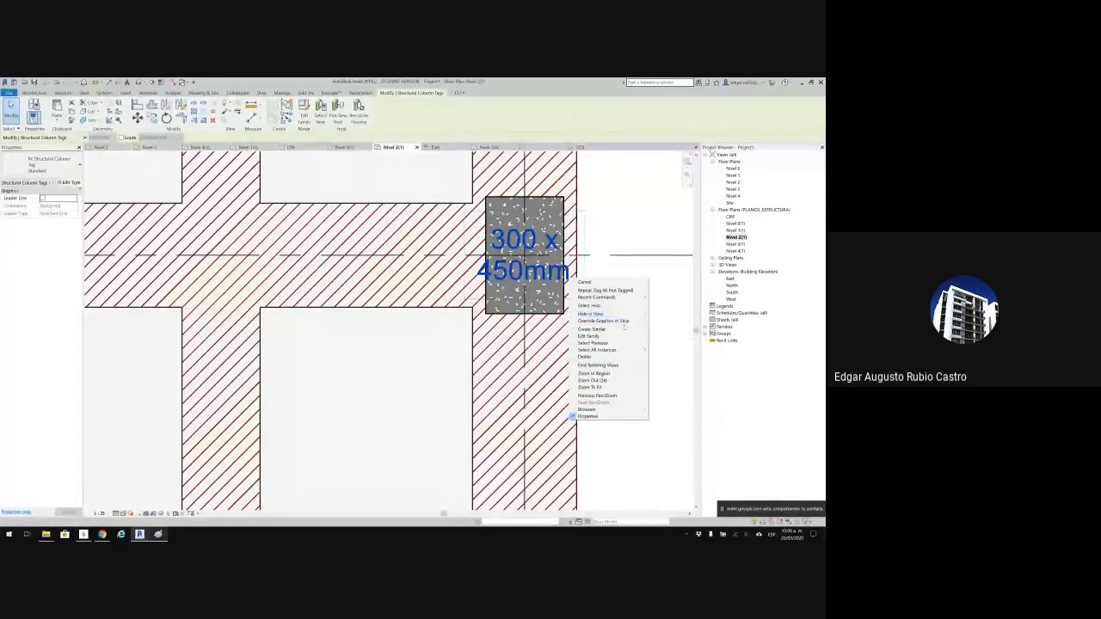
mouse_move(632, 350)
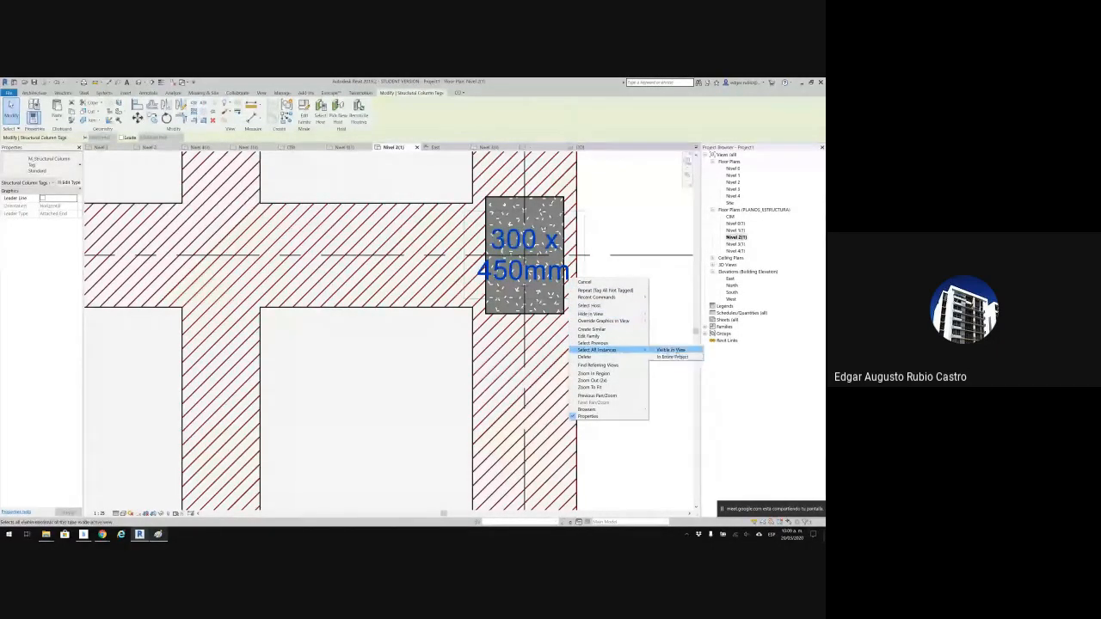
click(670, 350)
scroll(592, 330, down, 2)
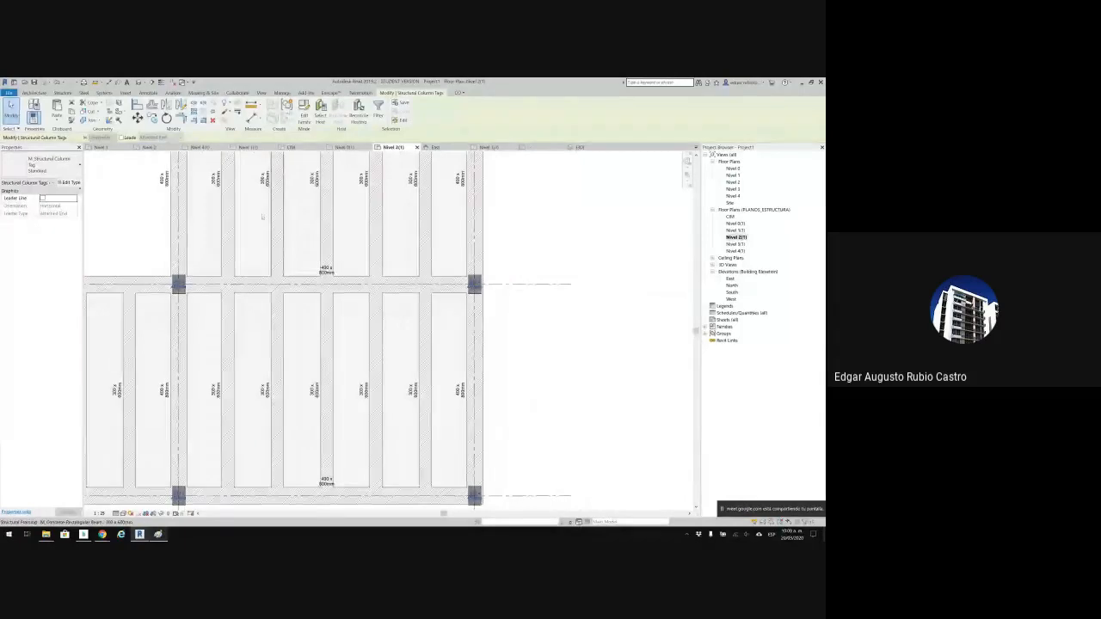
scroll(162, 178, down, 3)
middle_drag(180, 187, 276, 216)
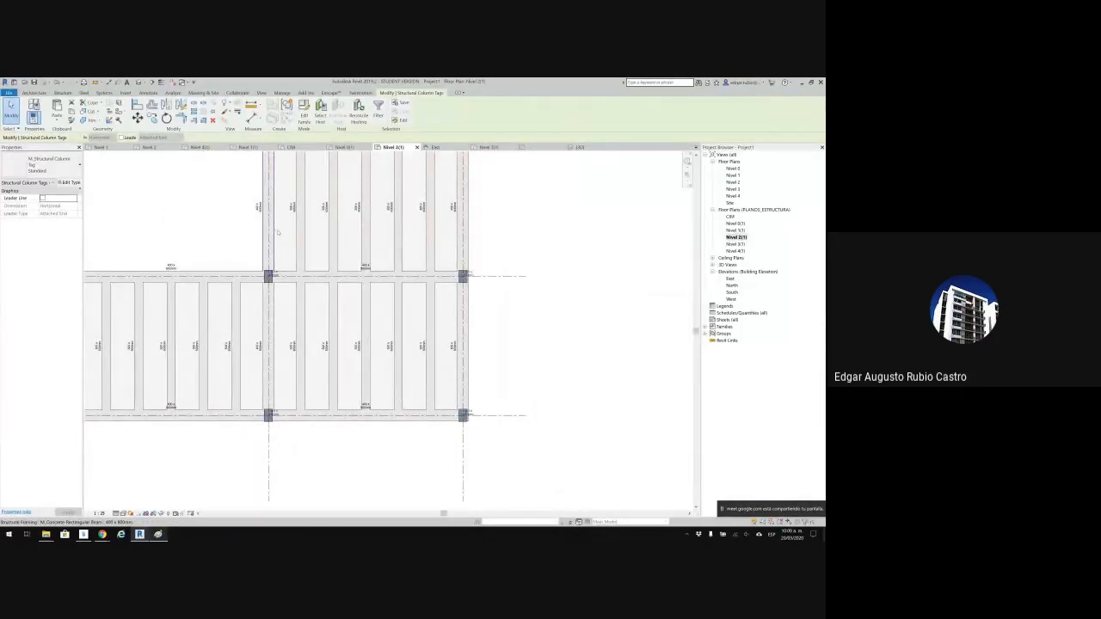
key(Up)
key(Up)
key(Right)
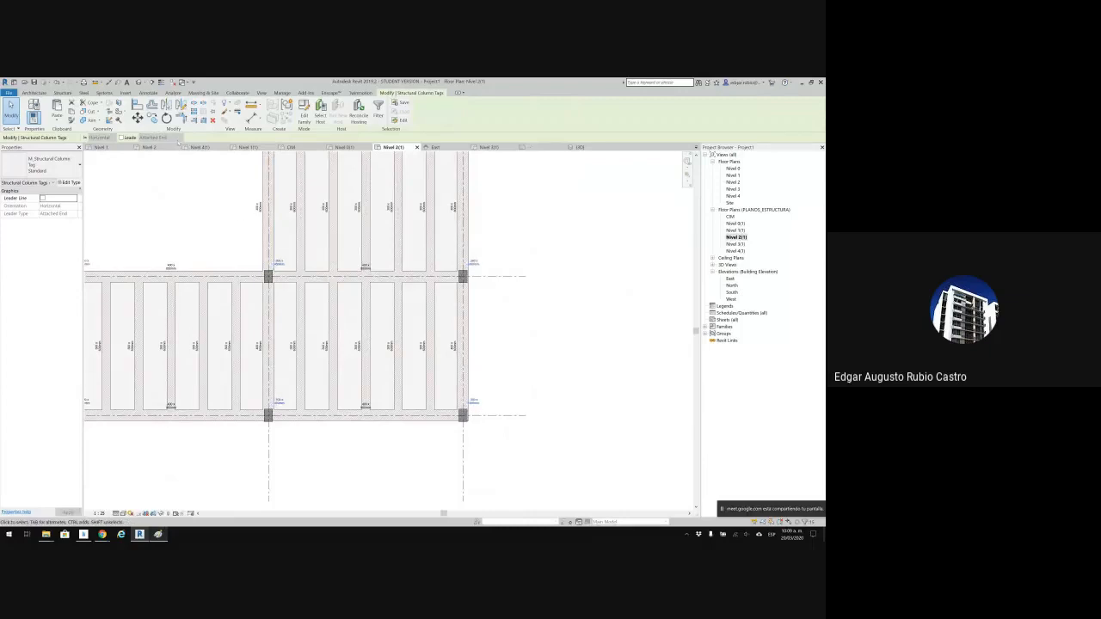
Turn on leader lines with attached ends for the selected structural column tags in the Nivel 2(1) plan and clear the selection.
click(121, 137)
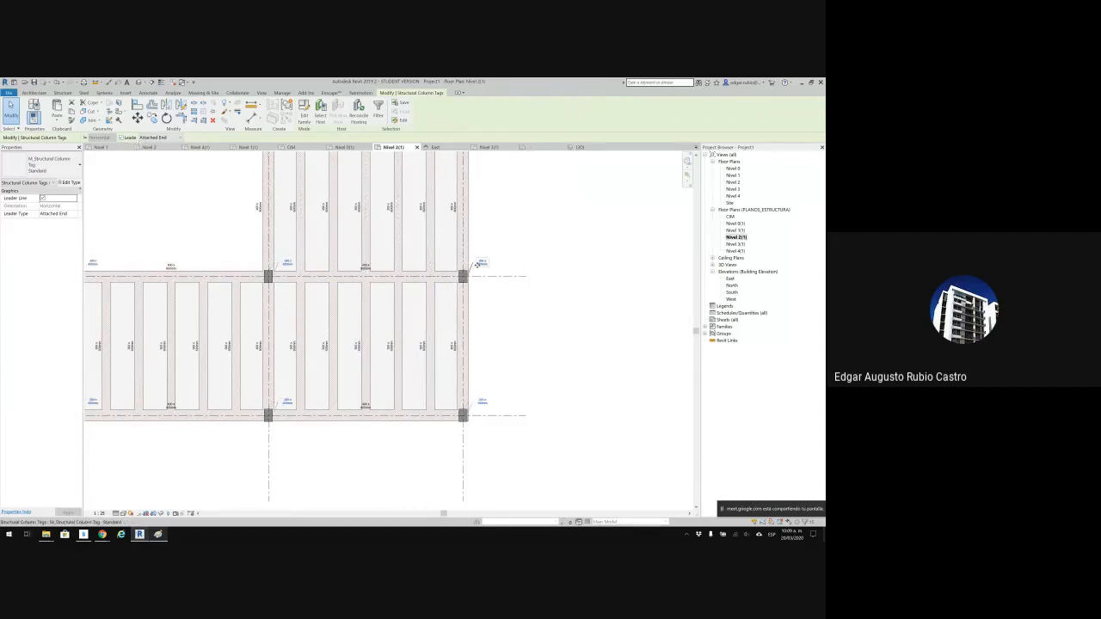
scroll(470, 263, up, 2)
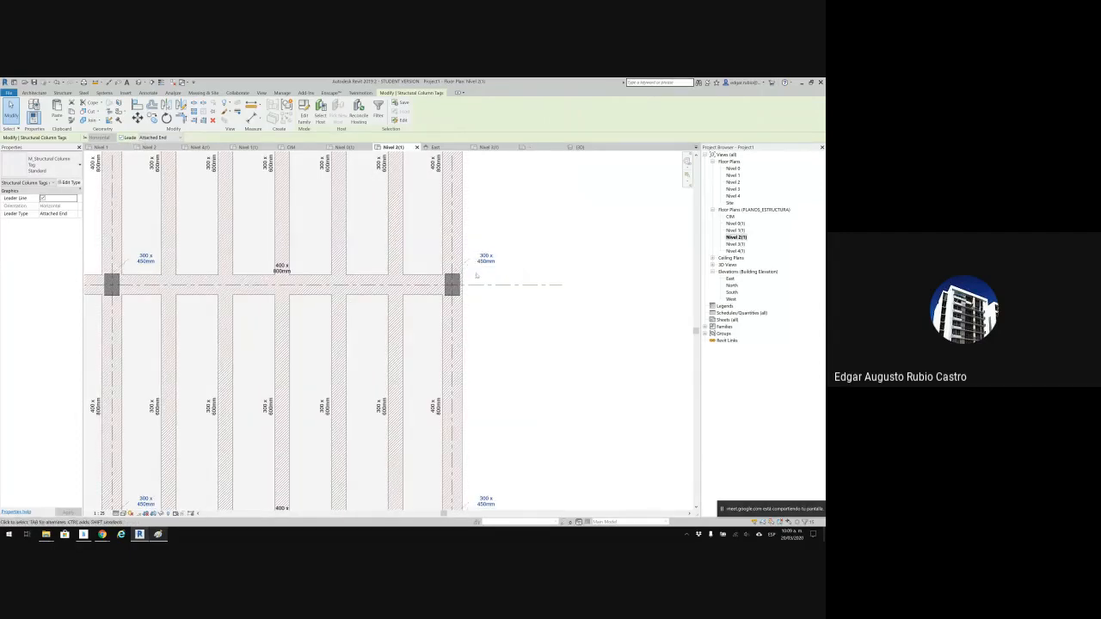
scroll(481, 279, down, 3)
click(558, 367)
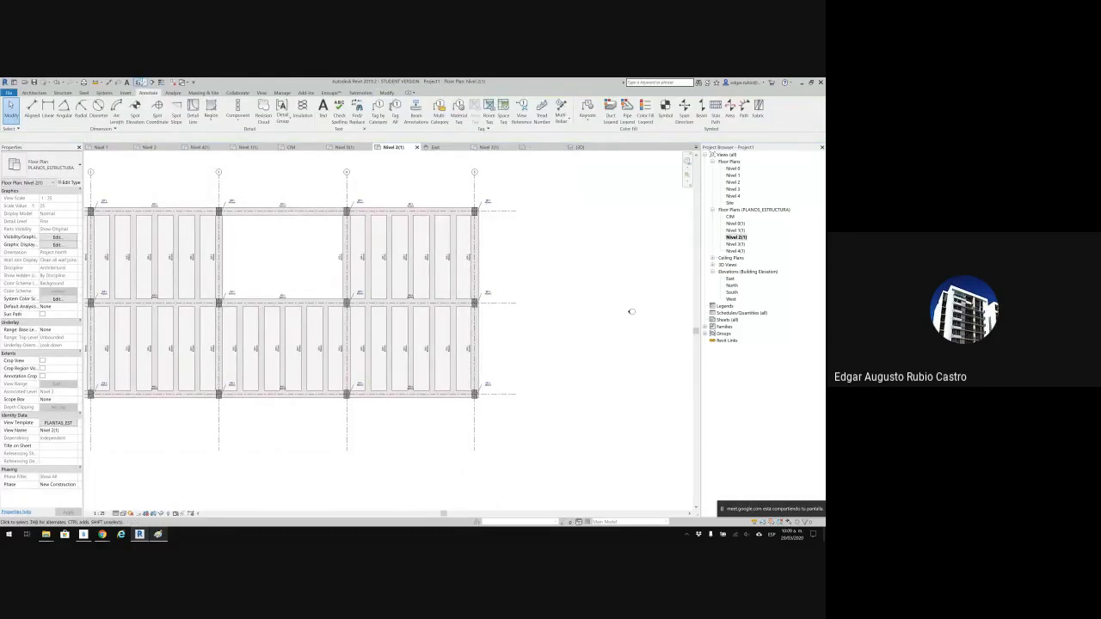
Open the default 3D view, close all inactive views, and open the CIM, Nivel 1(1) and Nivel 4(1) structural plans.
click(139, 83)
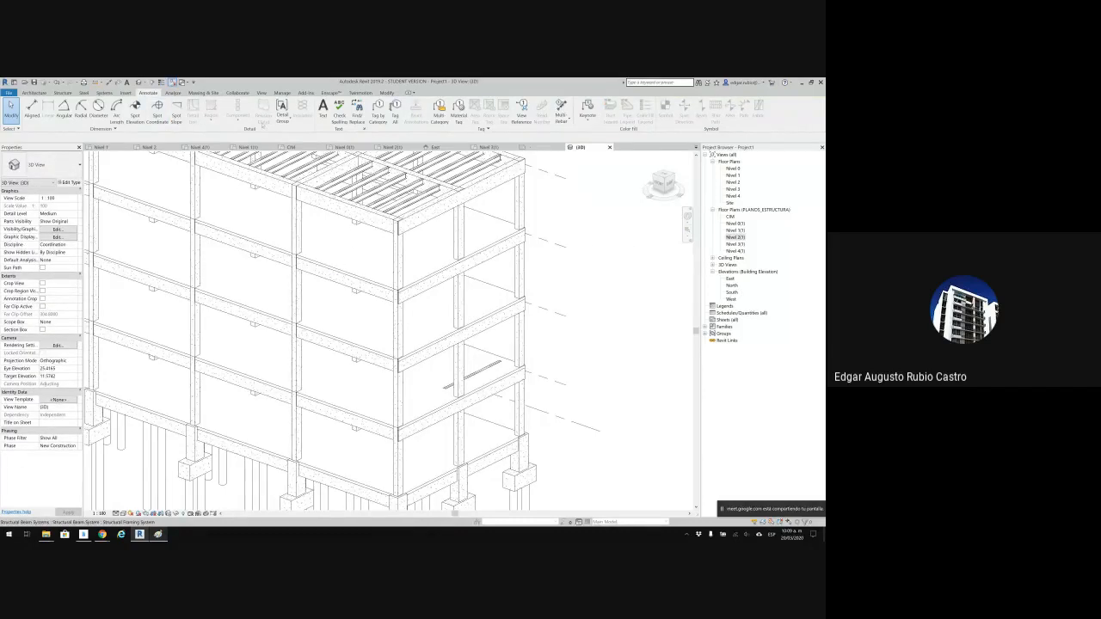
click(171, 82)
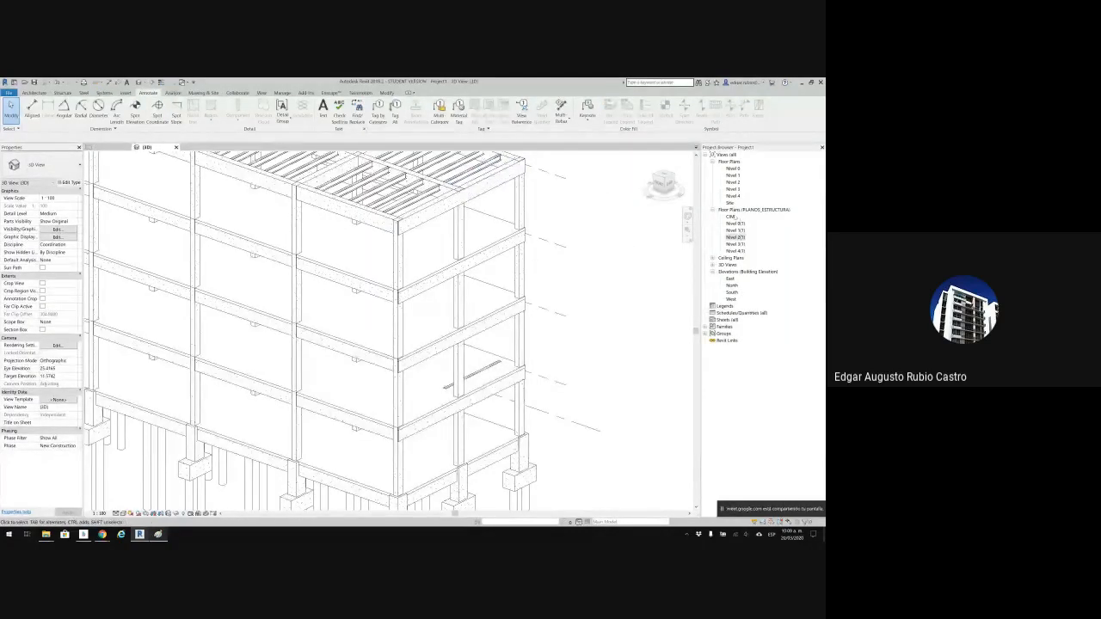
double_click(734, 217)
double_click(738, 231)
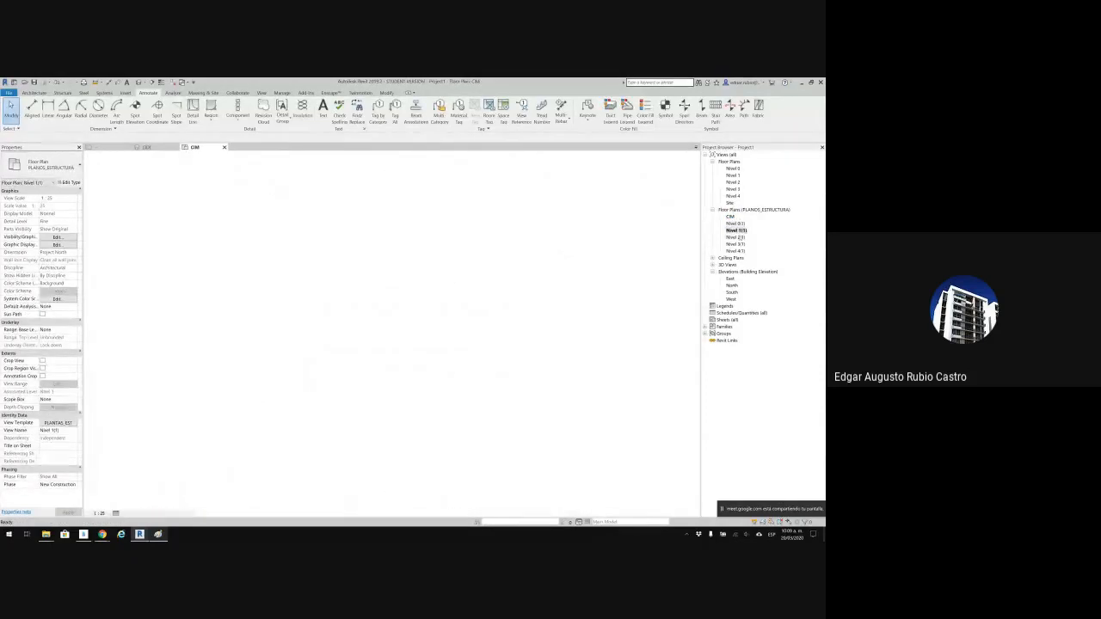
double_click(736, 251)
Tile the open views and close the leftover structural column tag family view.
key(w)
key(t)
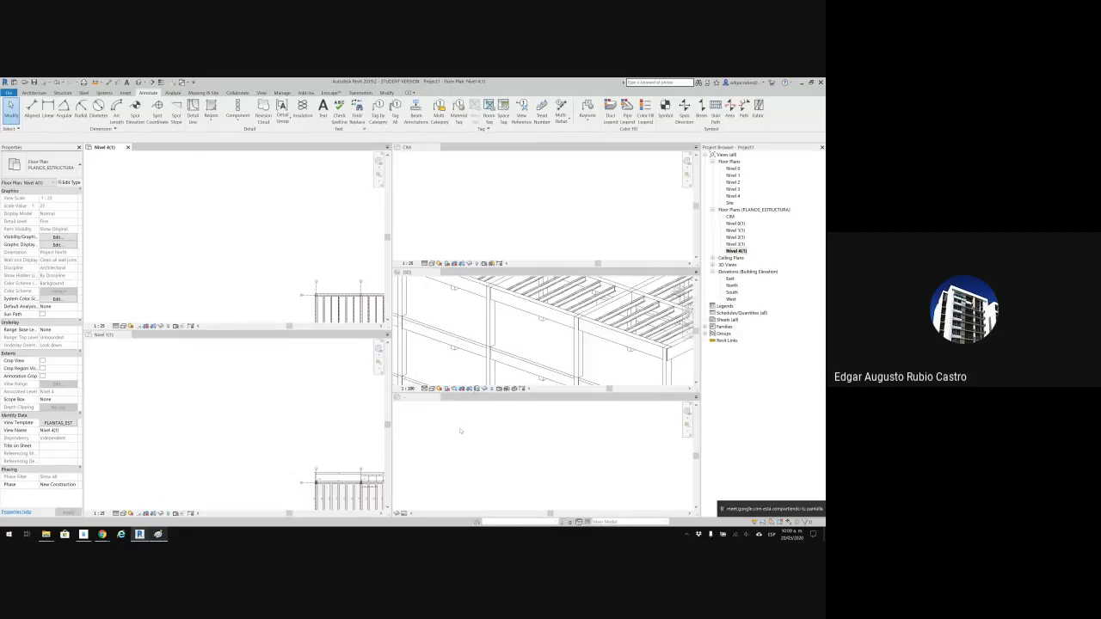
click(436, 398)
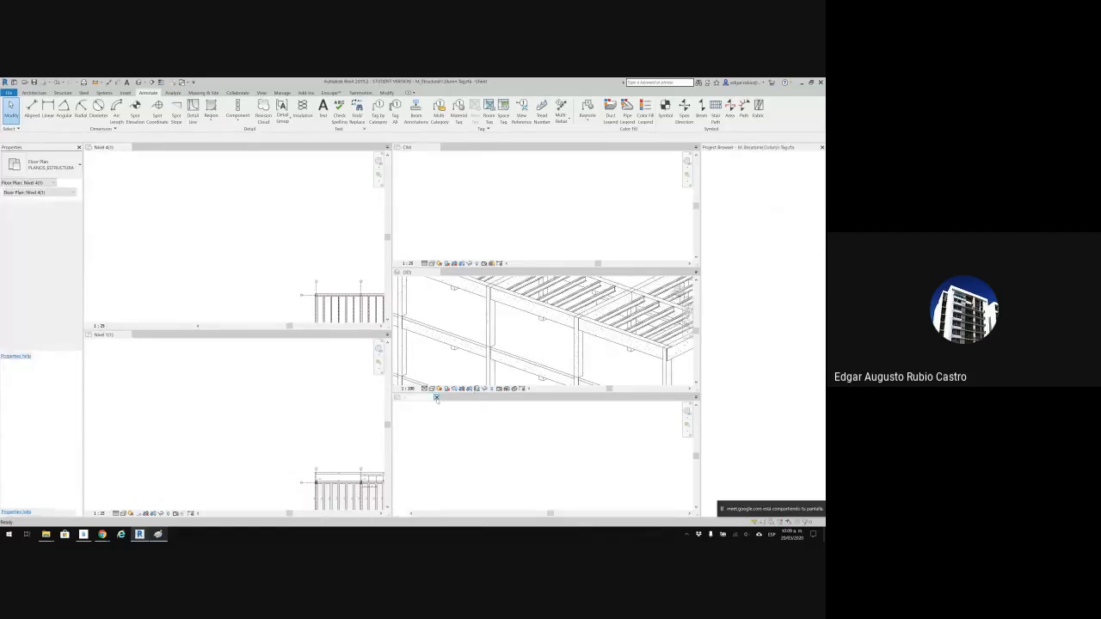
click(436, 397)
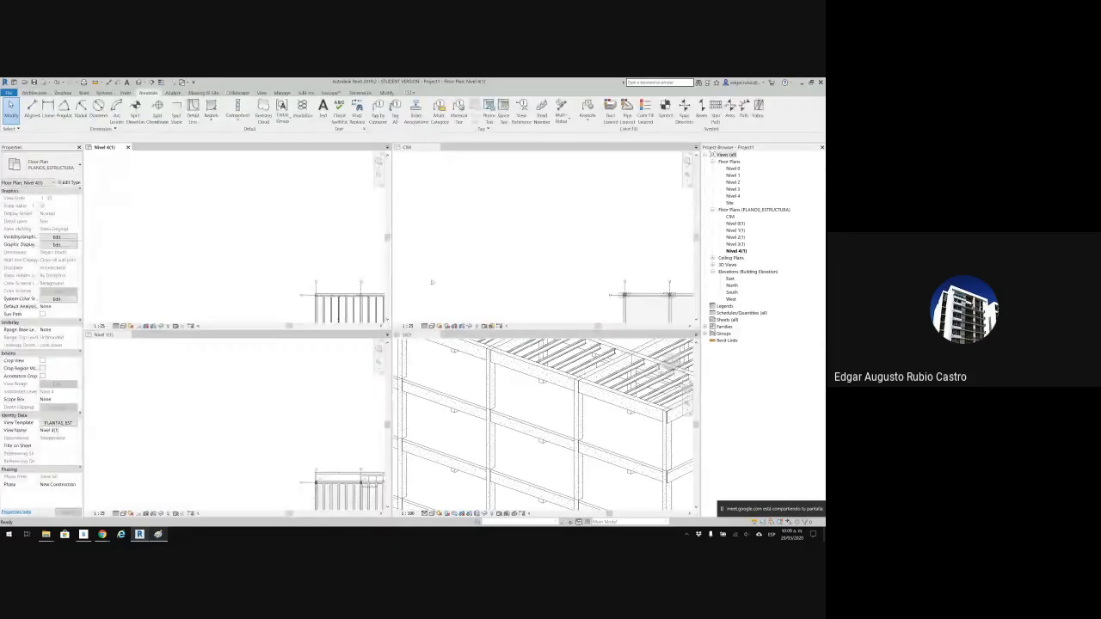
Examine the building layout across the tiled Nivel 4(1), Nivel 1(1), CIM and 3D views, framing the model in each.
scroll(229, 248, up, 2)
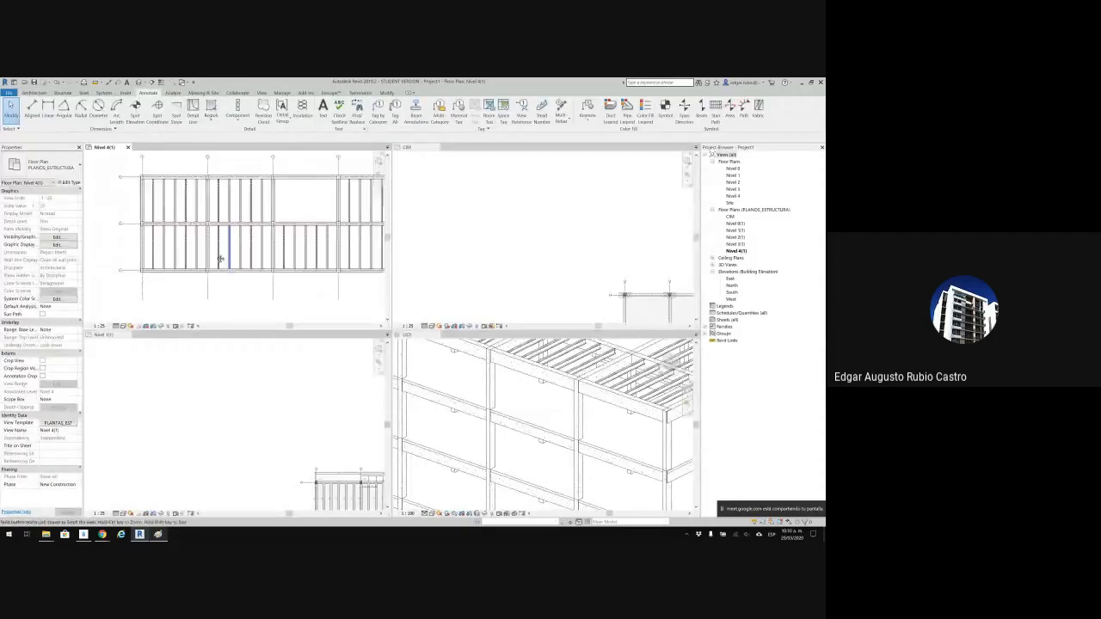
click(219, 451)
scroll(276, 398, up, 4)
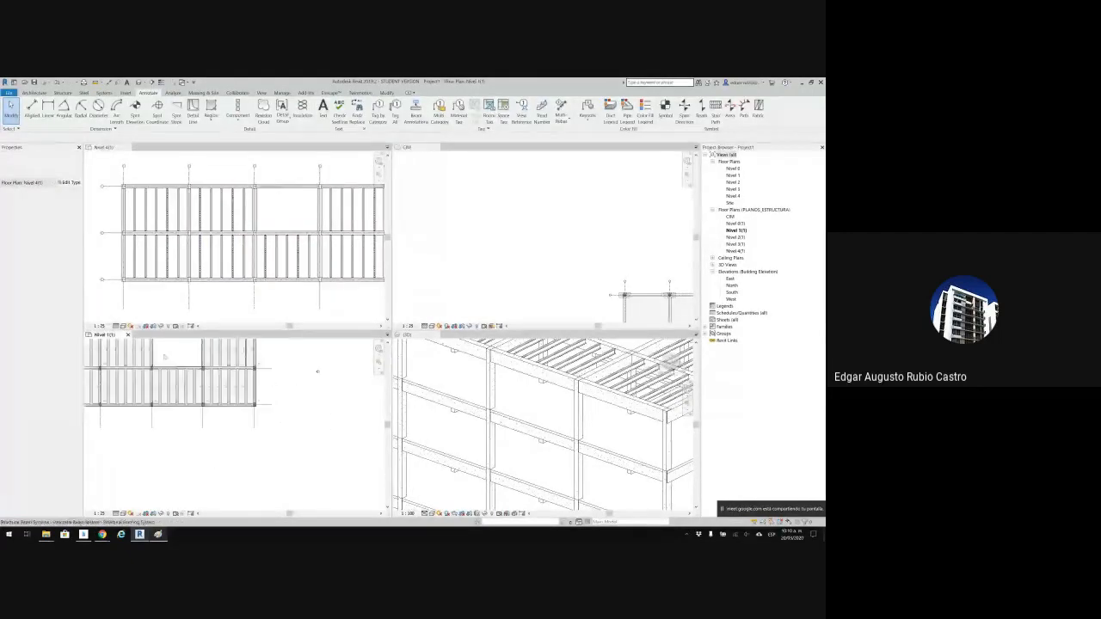
middle_drag(276, 398, 378, 464)
click(508, 233)
middle_drag(541, 219, 417, 153)
scroll(493, 229, up, 2)
middle_drag(513, 202, 464, 196)
click(634, 407)
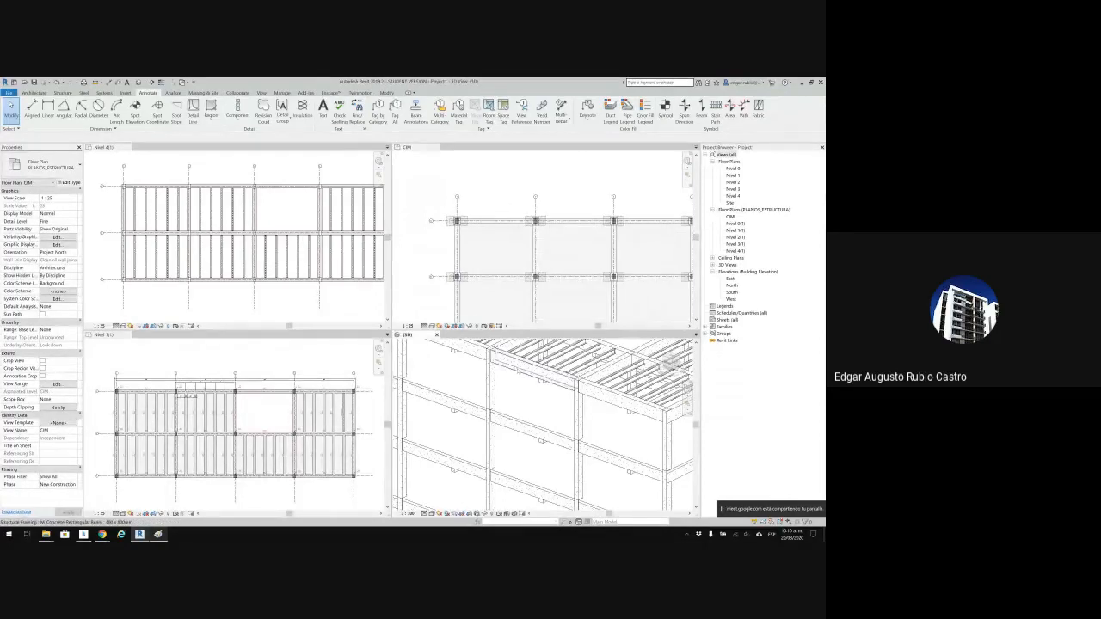
scroll(634, 407, down, 6)
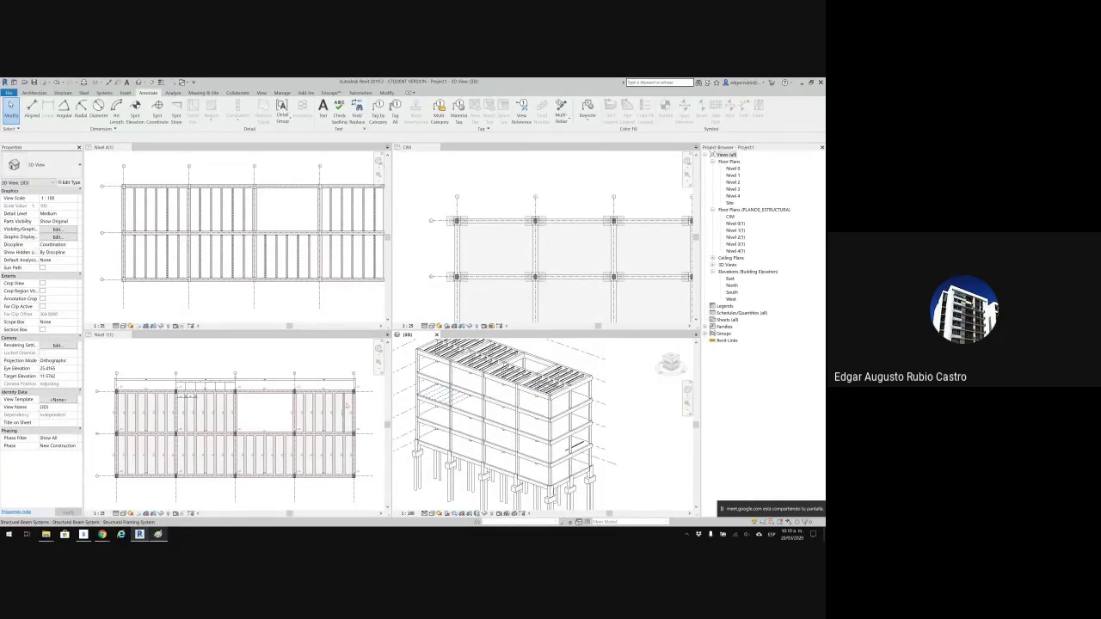
Change the steel joist nearest the last grid in Nivel 1(1)'s upper bay to the M_Concrete-Rectangular Beam type 300 x 600mm.
click(346, 405)
scroll(351, 407, up, 3)
click(354, 409)
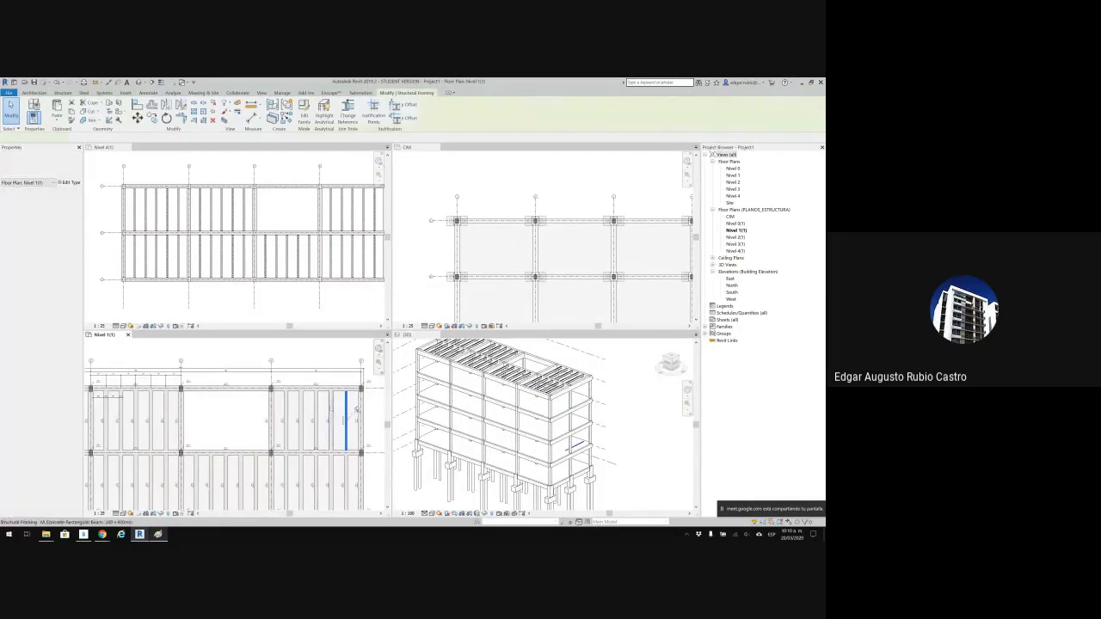
scroll(356, 409, down, 3)
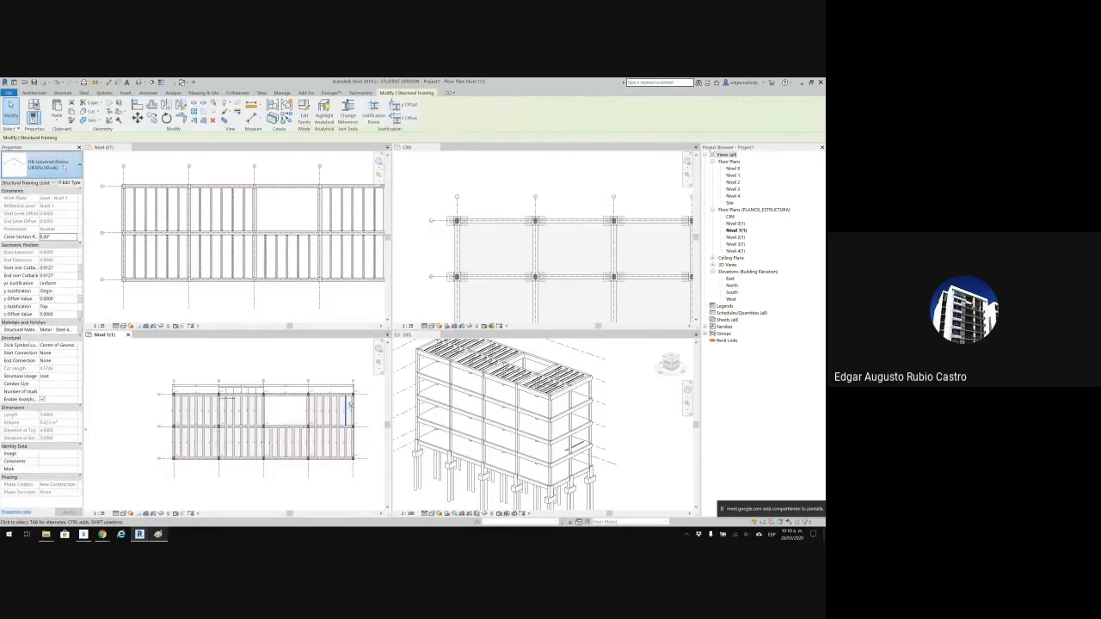
click(43, 166)
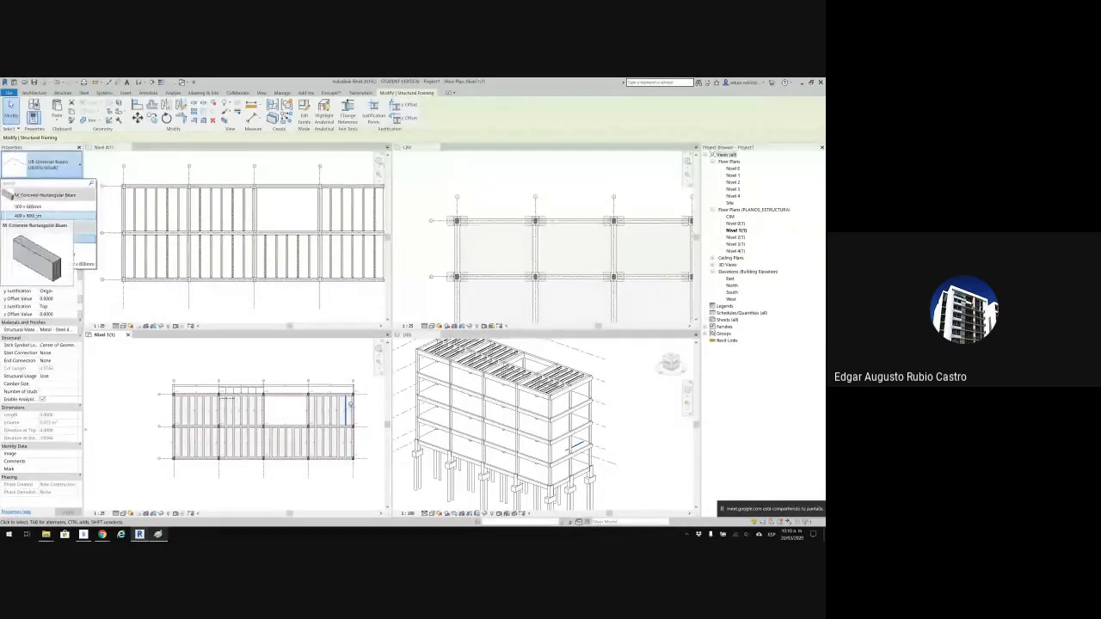
click(34, 207)
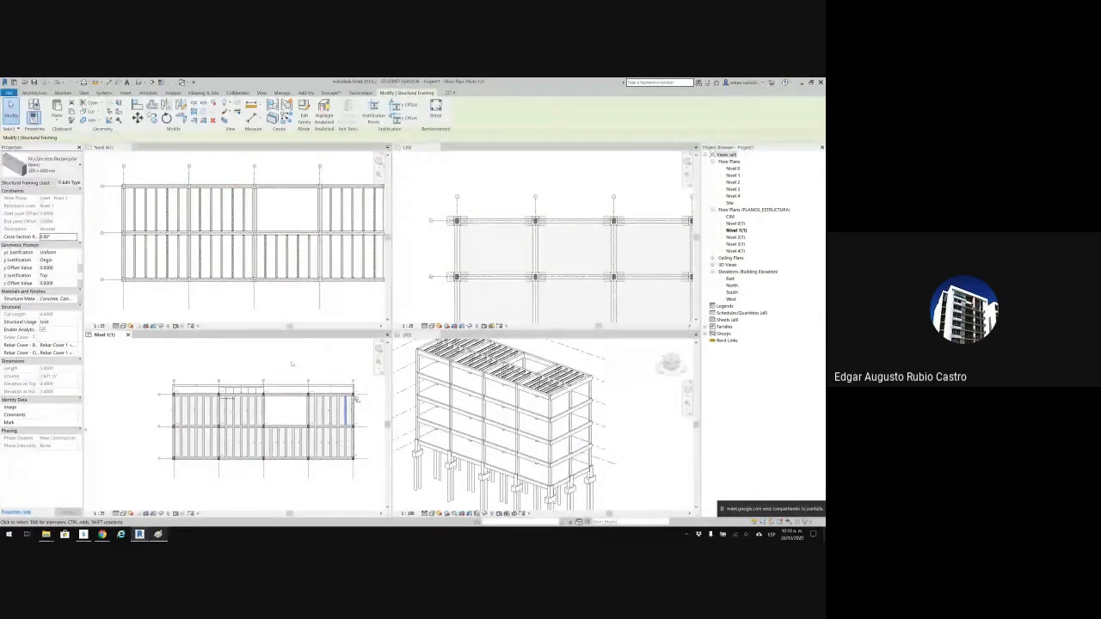
click(328, 367)
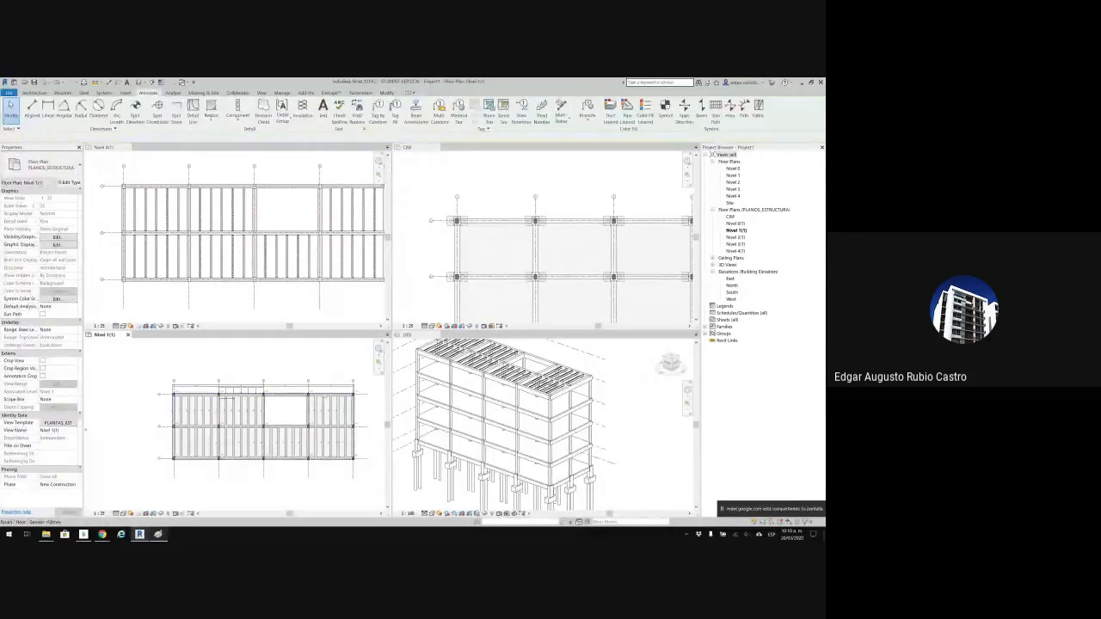
middle_drag(590, 438, 622, 440)
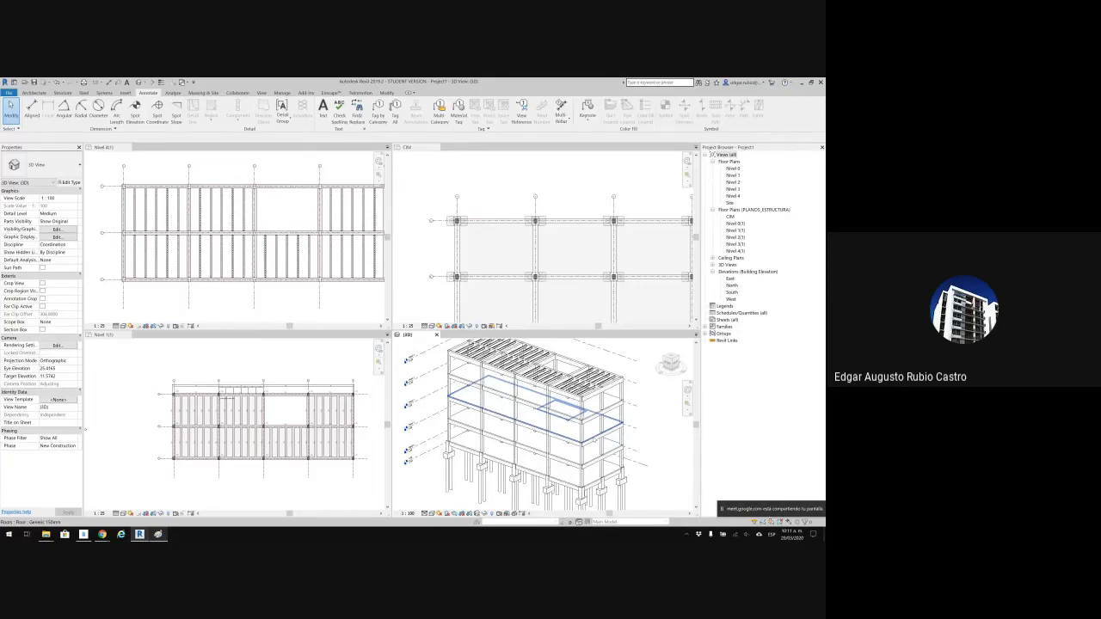
click(593, 217)
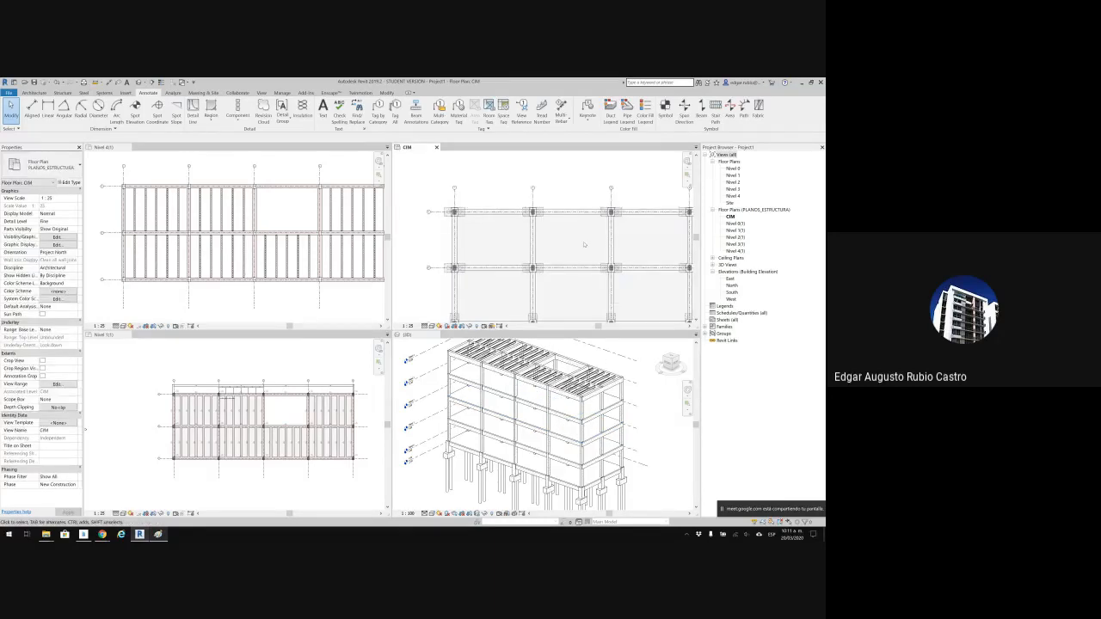
Switch to the Google Meet call in Chrome and request to stop recording the meeting.
mouse_move(102, 534)
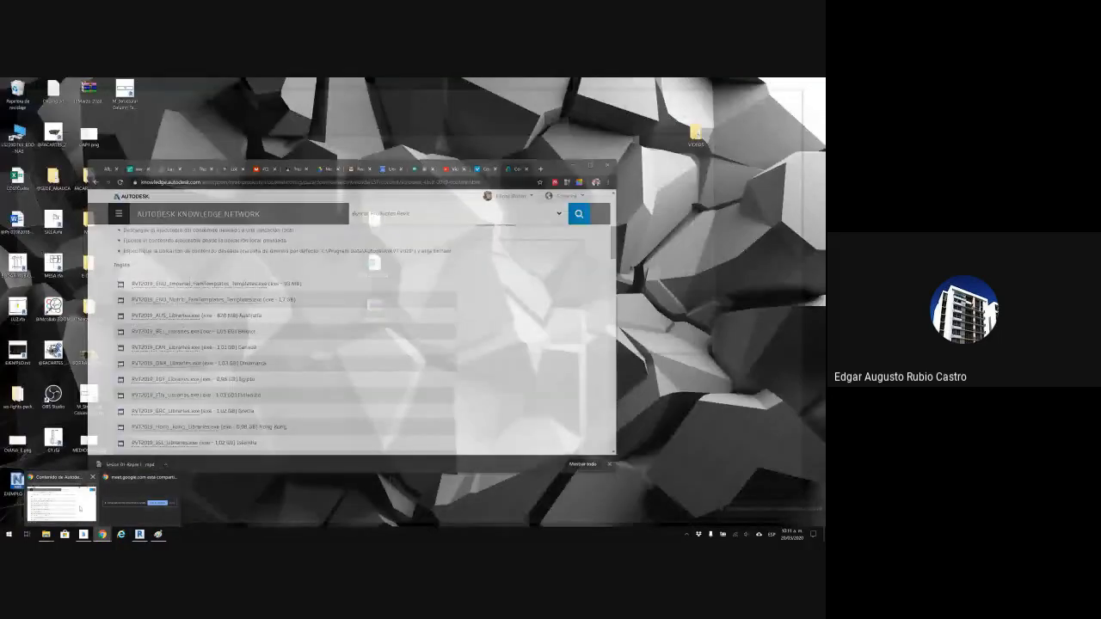
click(60, 503)
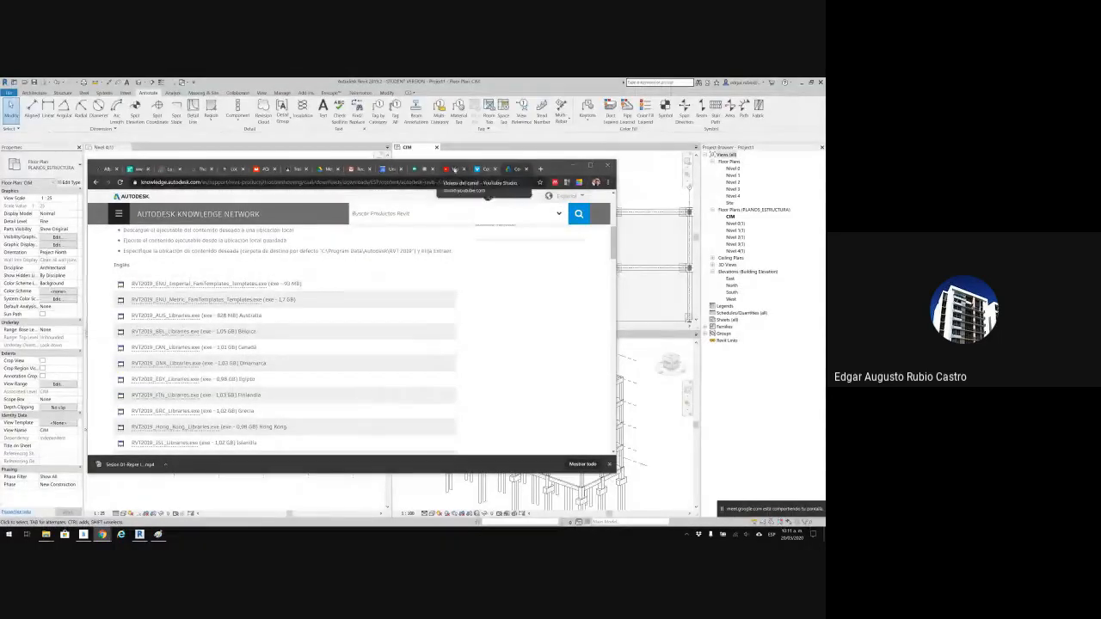
click(445, 169)
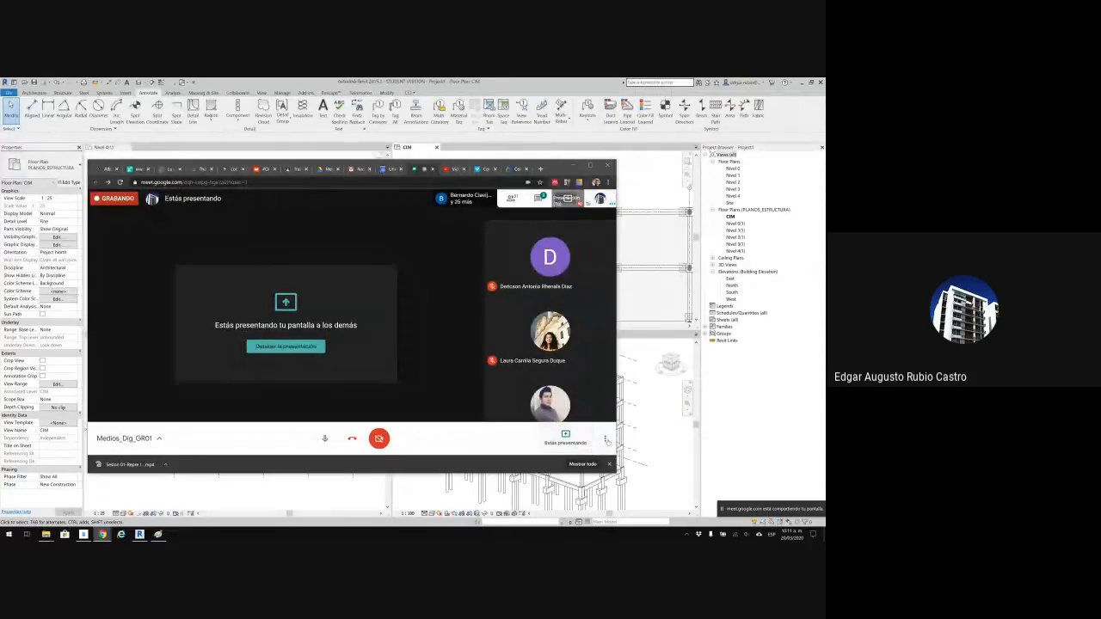
click(605, 438)
click(542, 286)
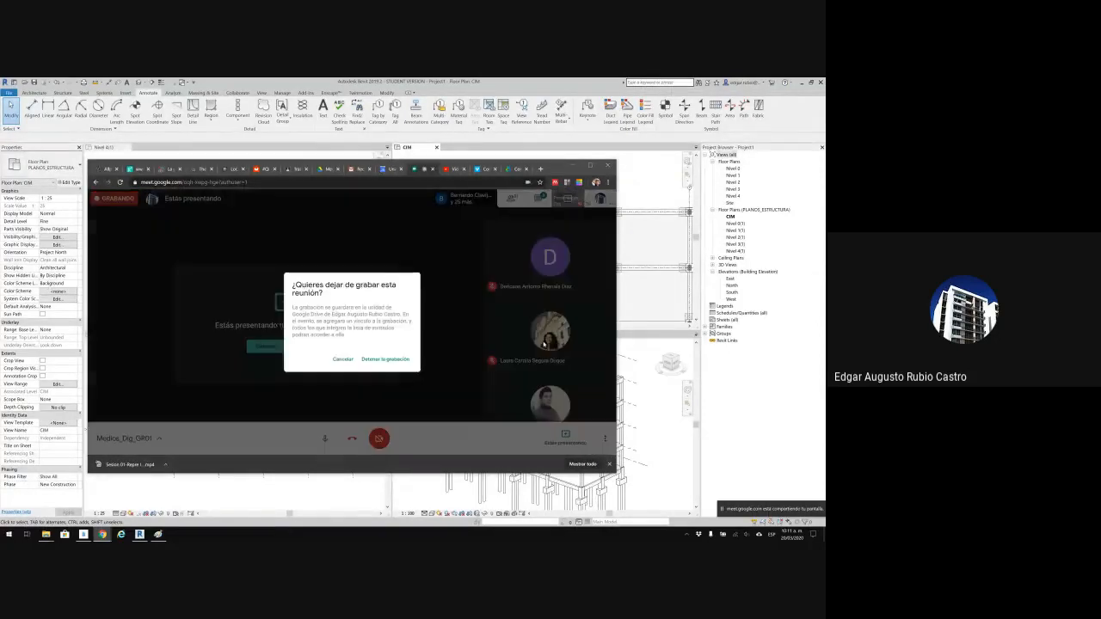